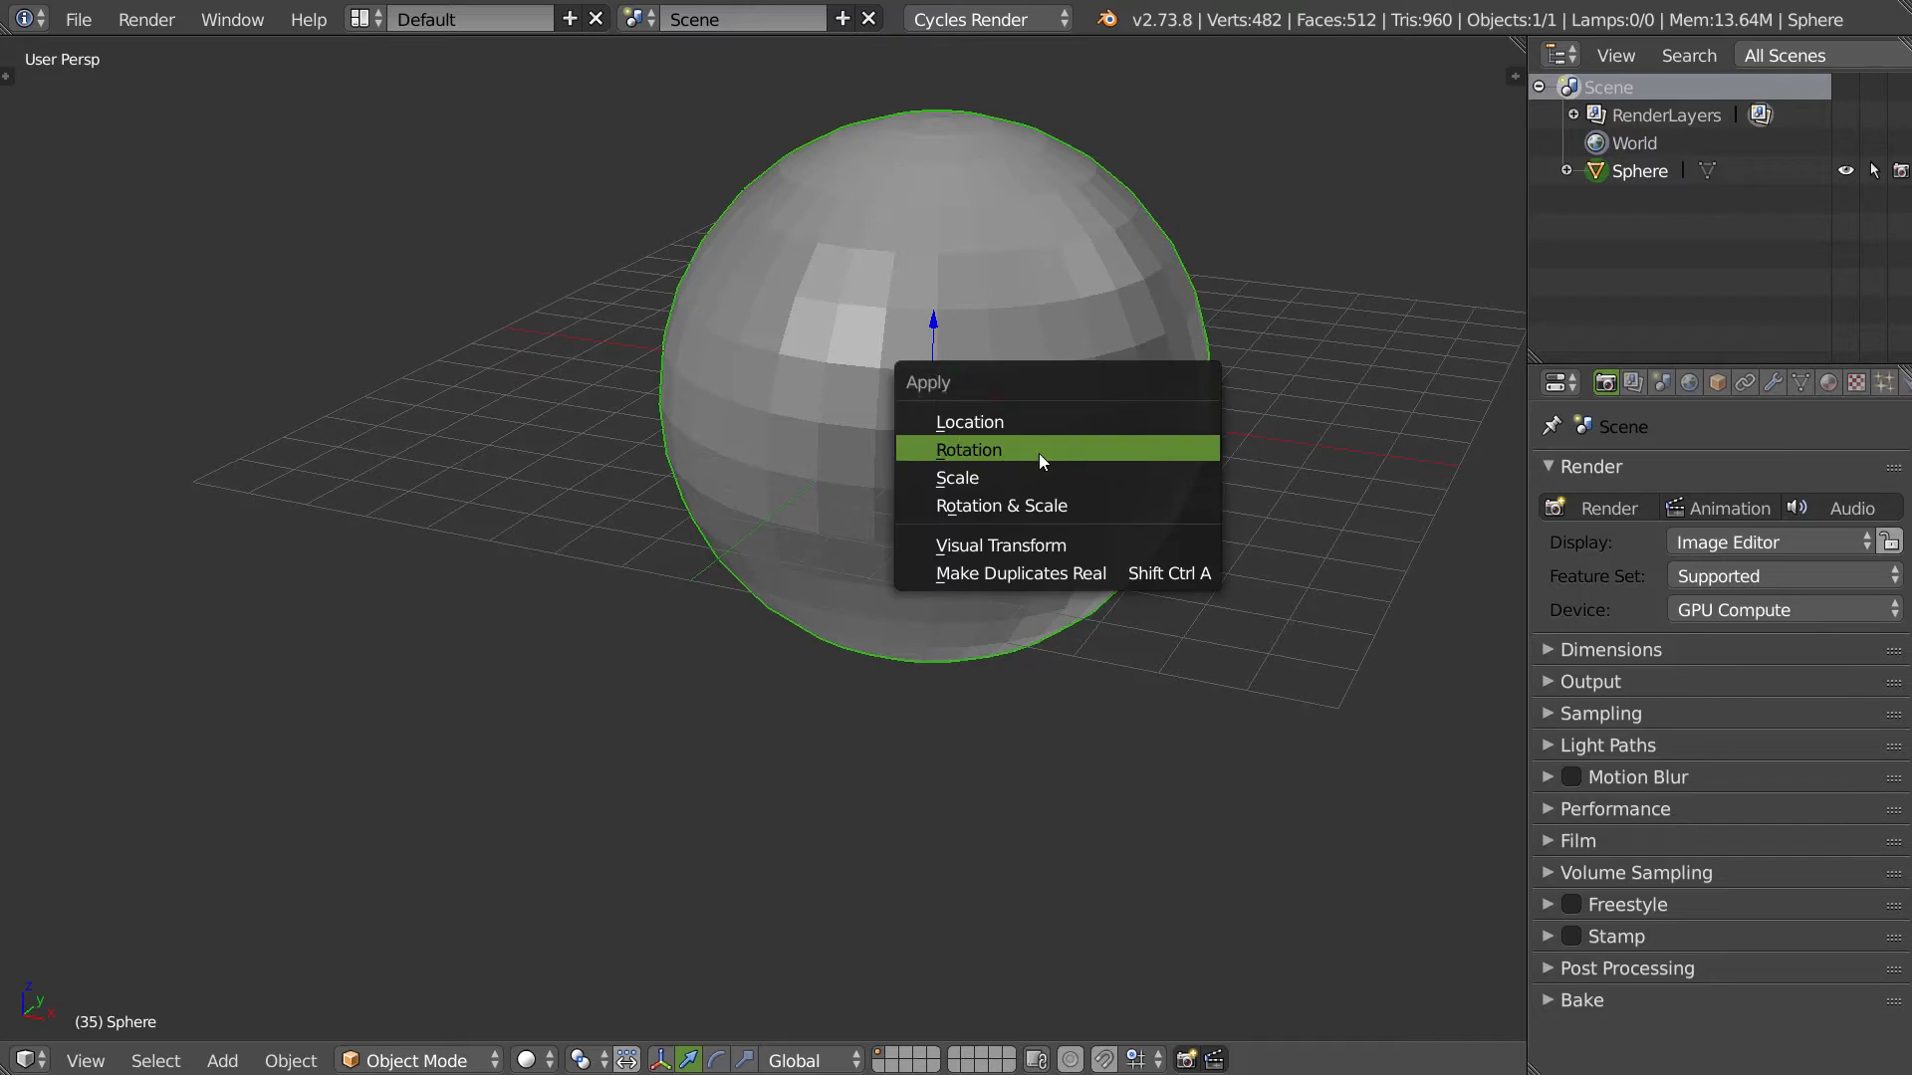
- Apply the sphere's scale, then add a Subdivision Surface modifier with the view subdivisions raised one level and apply it
left_click(1004, 483)
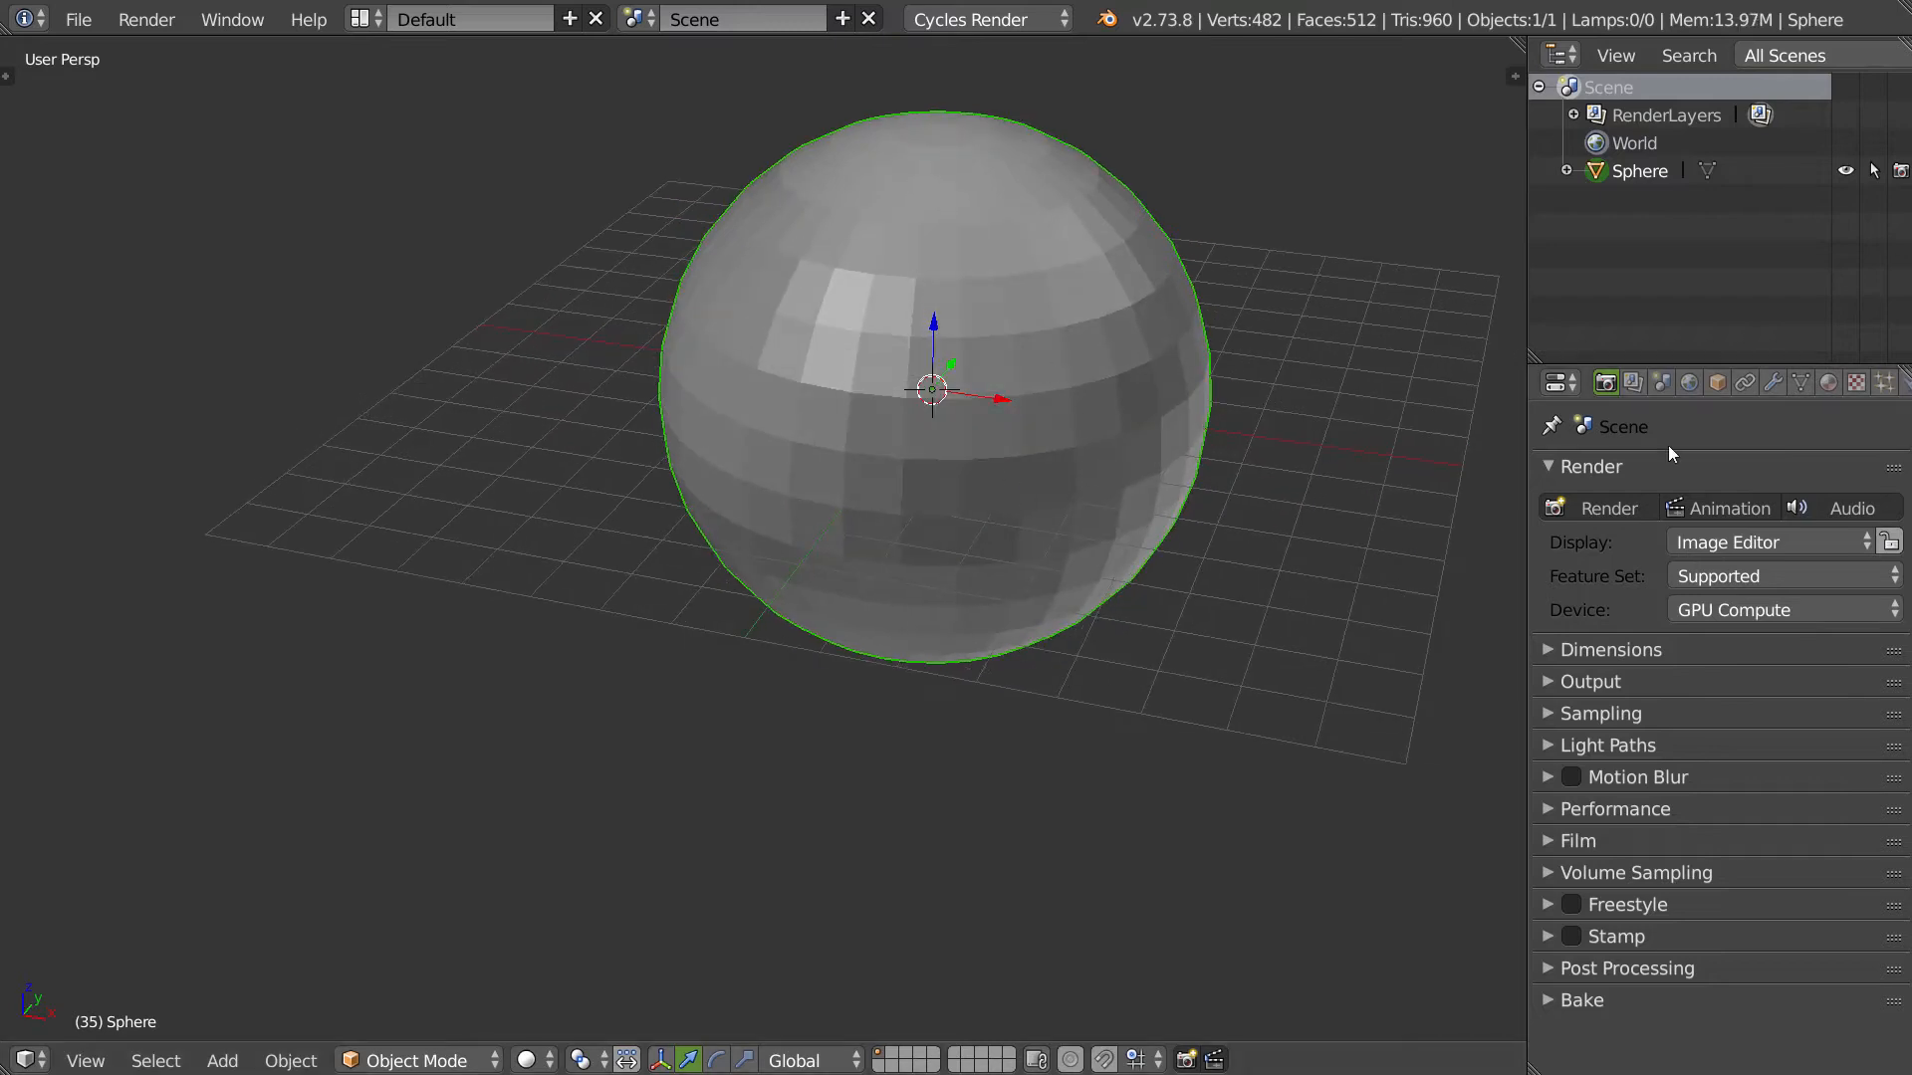
left_click(1773, 382)
left_click(1646, 475)
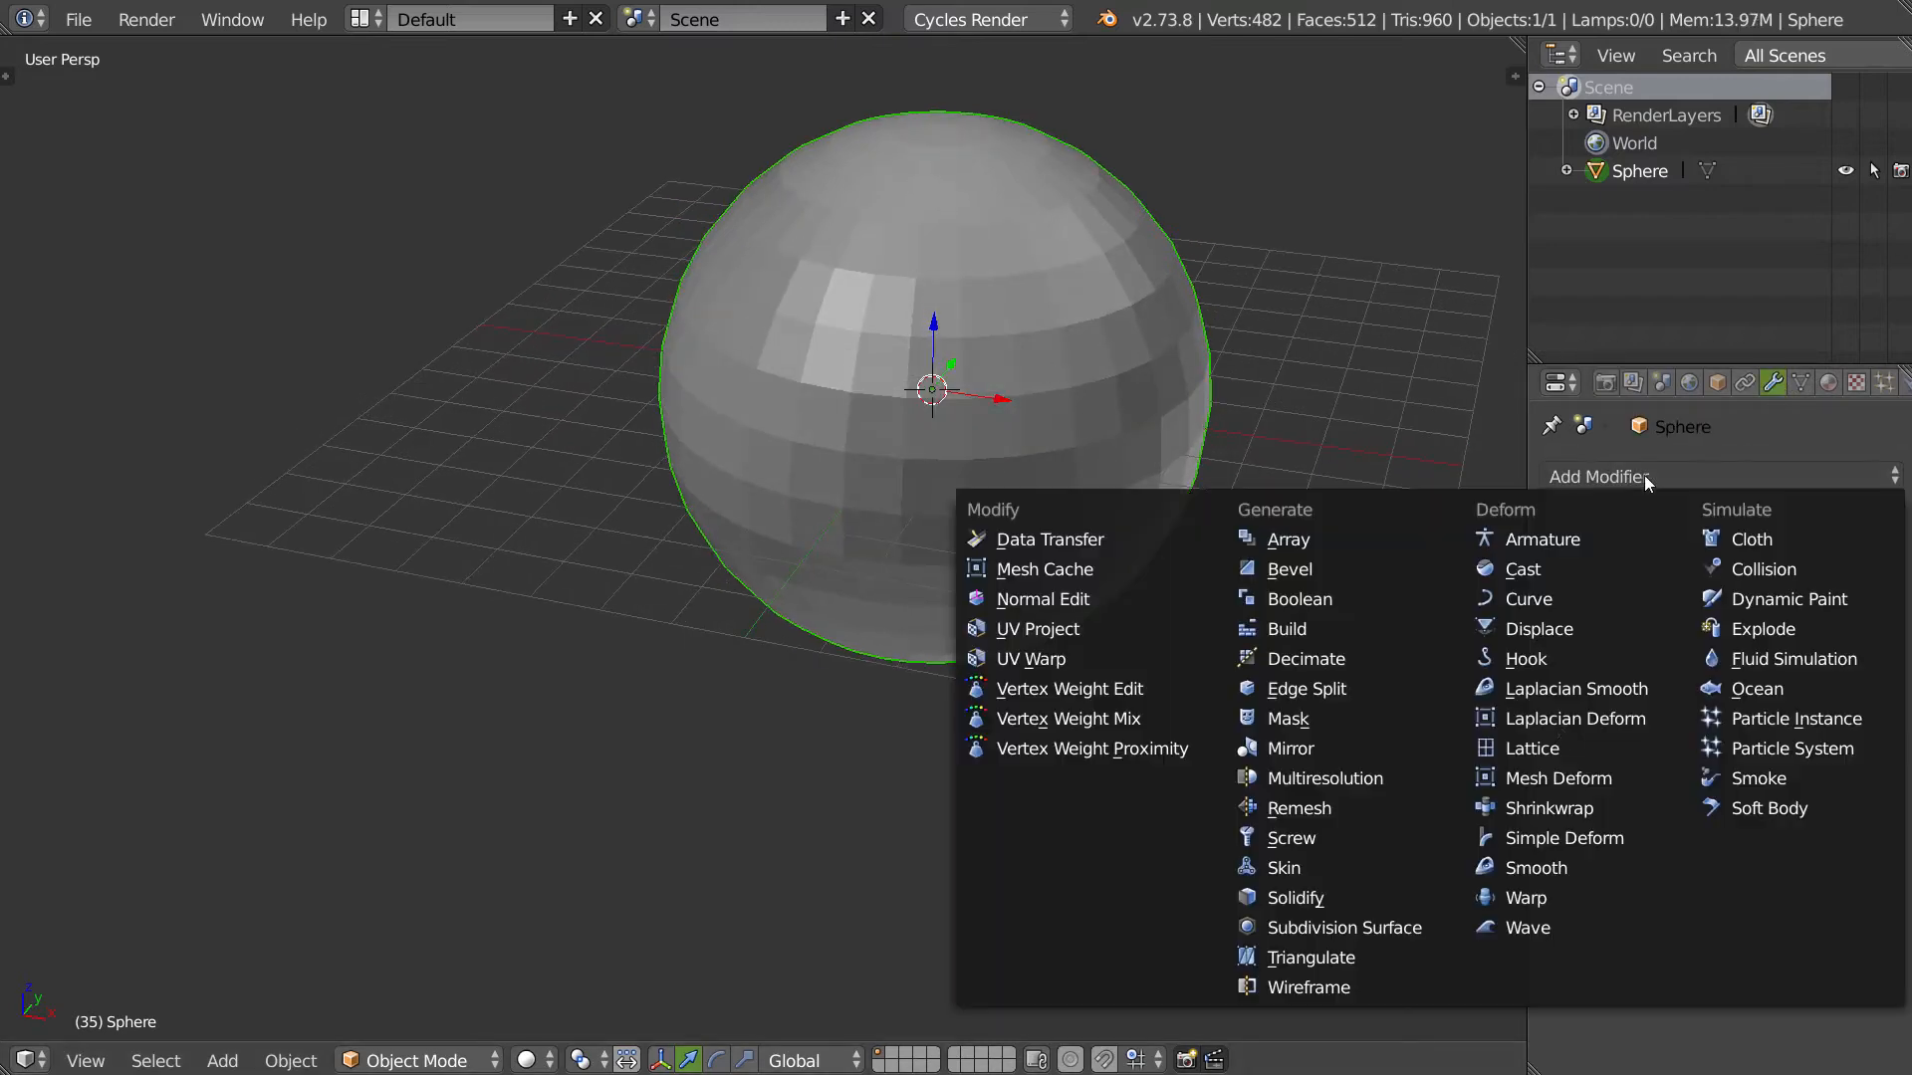
left_click(1344, 927)
left_click(1707, 665)
left_click(1650, 564)
- Set the sphere's shading to smooth
middle_click_drag(1145, 478, 940, 464)
key("t")
left_click(91, 451)
key("t")
middle_click_drag(757, 497, 912, 508)
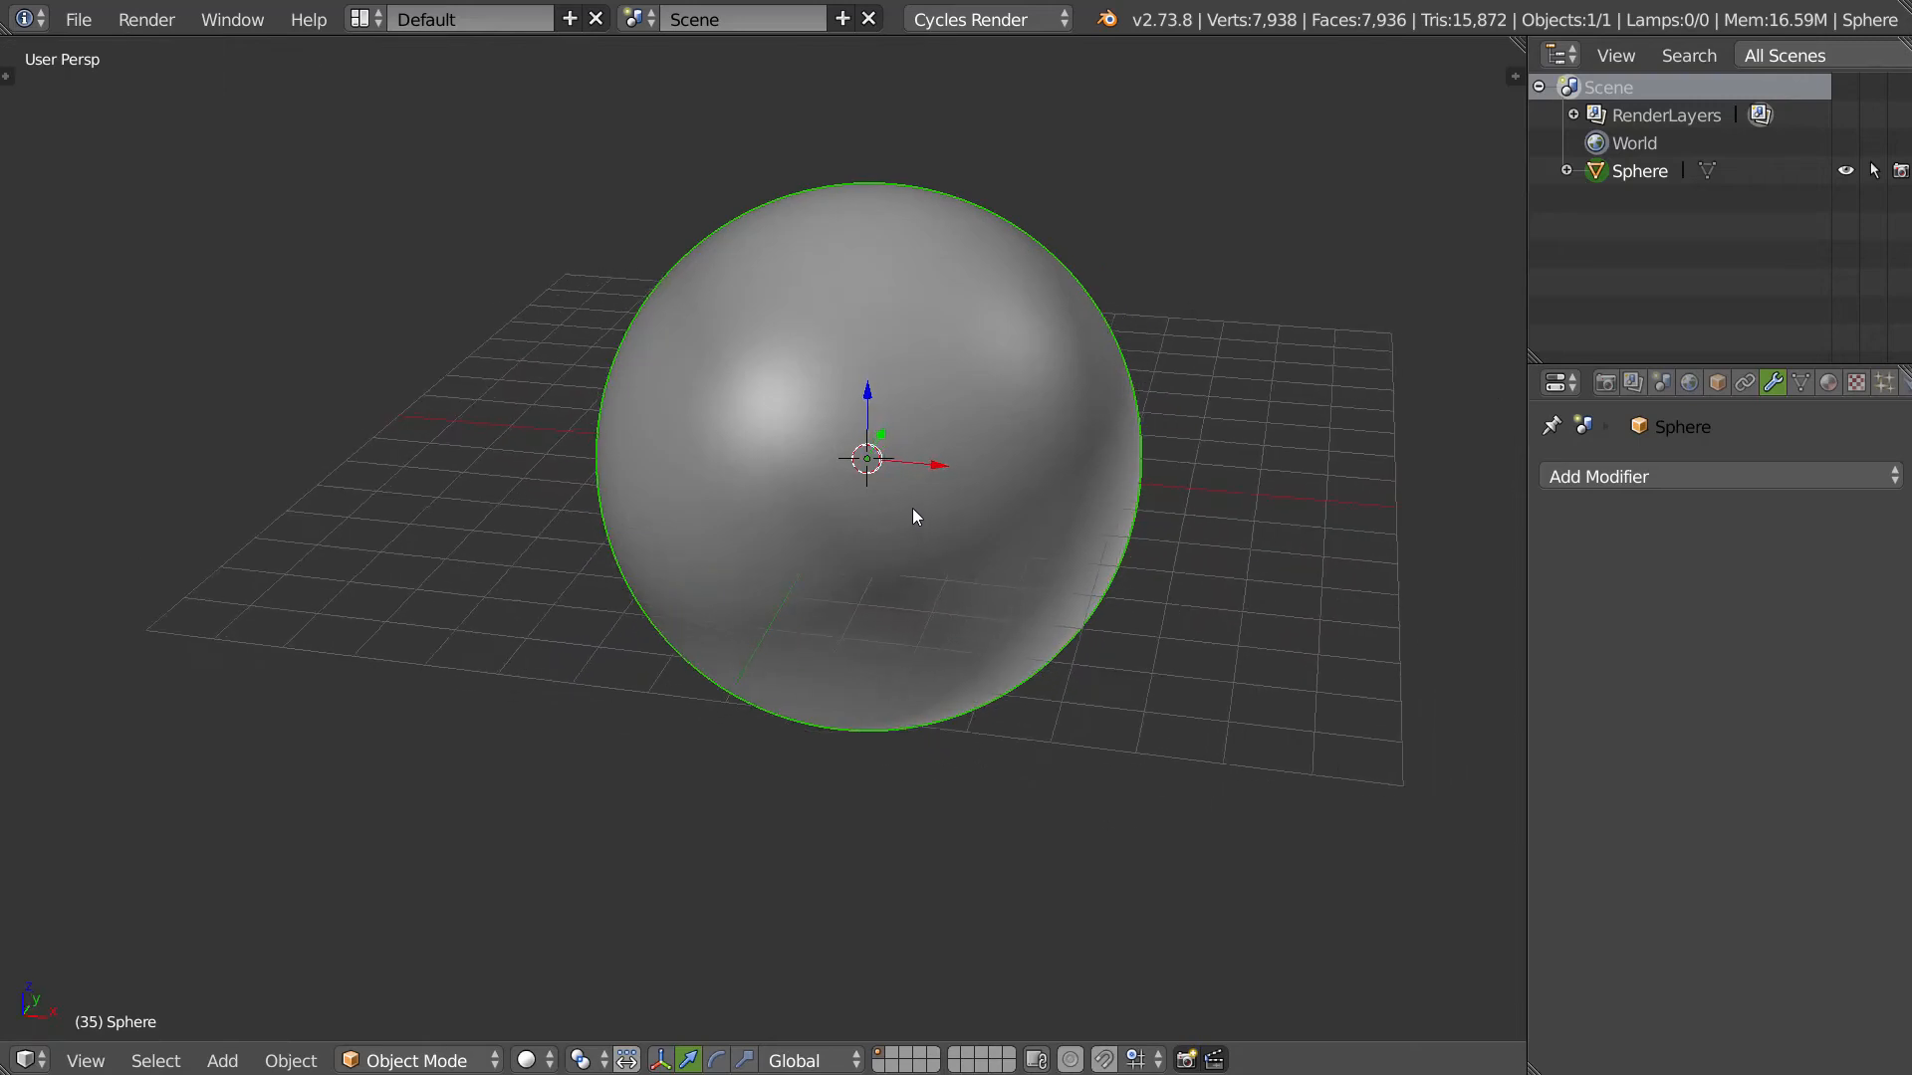
- Switch the sphere from Object Mode to Sculpt Mode
left_click(408, 1060)
left_click(453, 966)
middle_click_drag(702, 768, 842, 522)
scroll(874, 539, "up", 2)
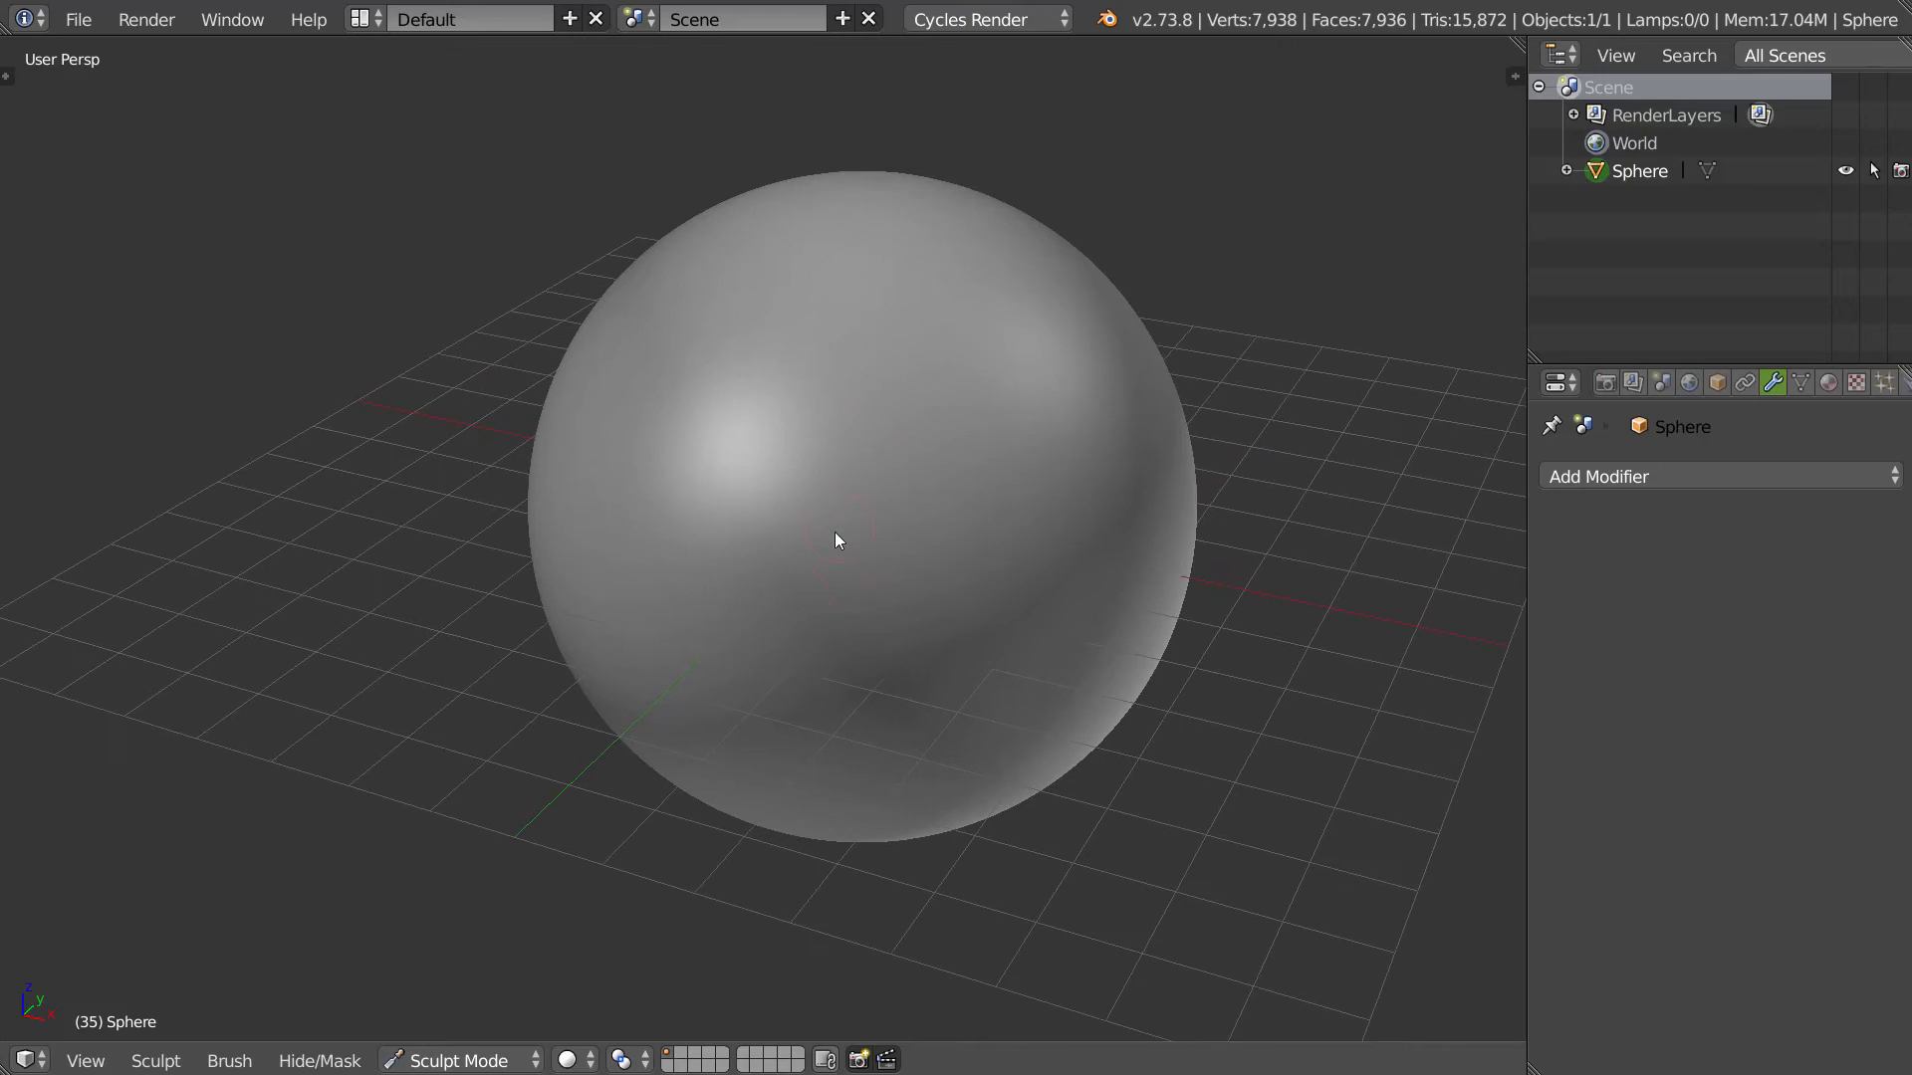
- Return the sphere to Object Mode and re-enter Sculpt Mode
left_click(438, 1057)
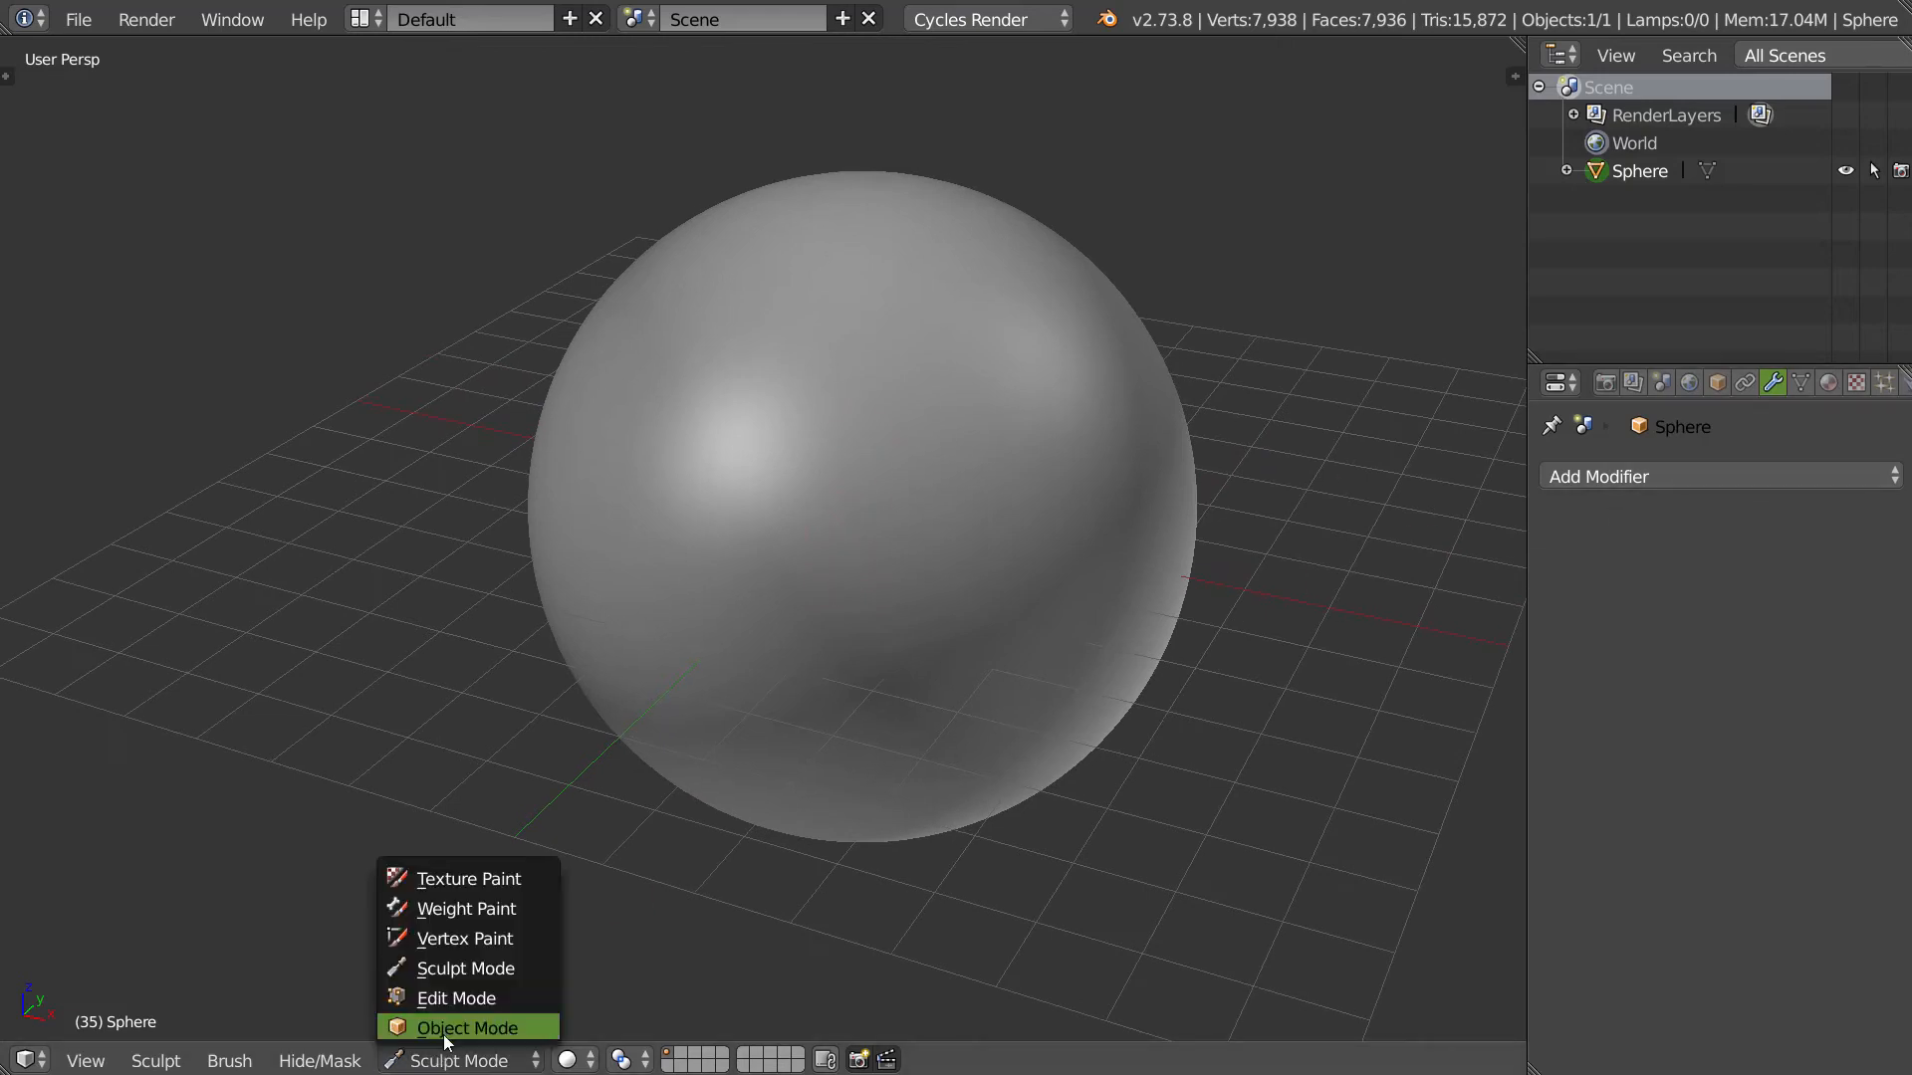
left_click(446, 1034)
left_click(443, 1059)
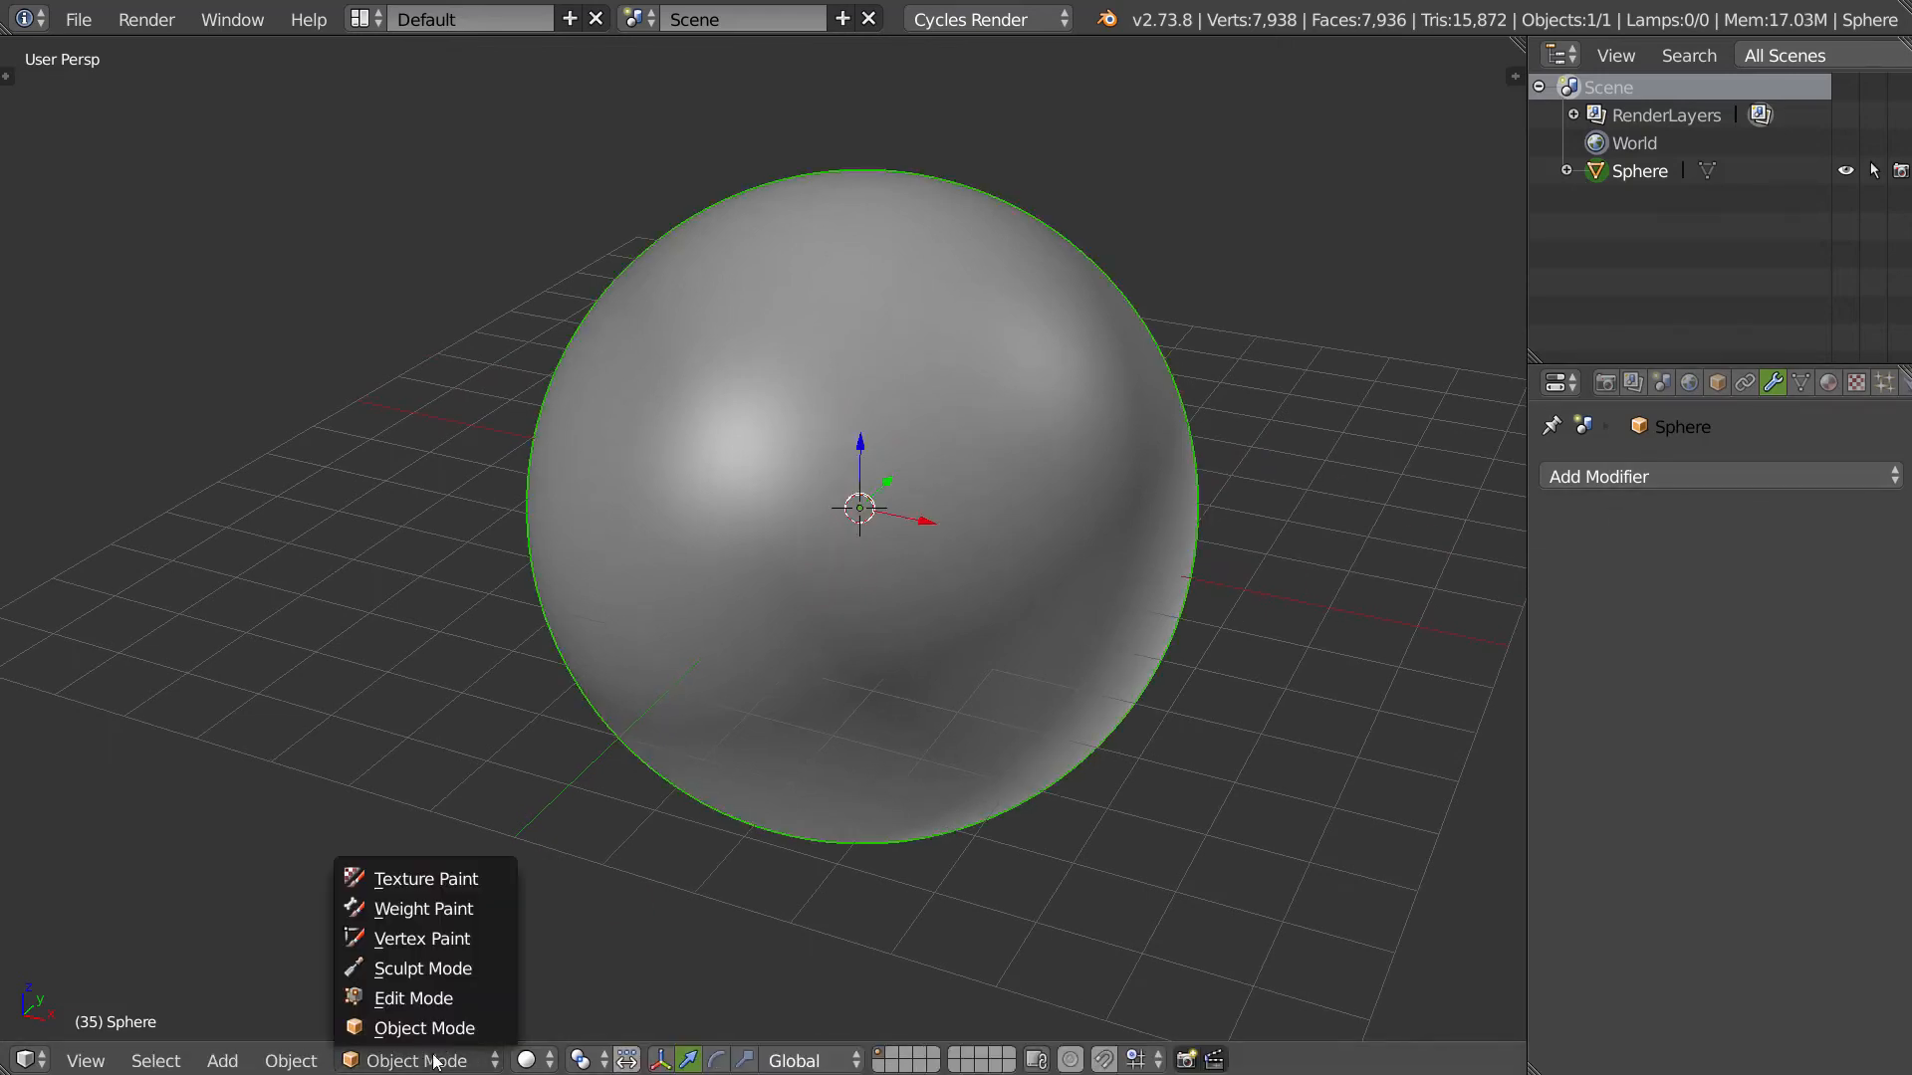
left_click(439, 966)
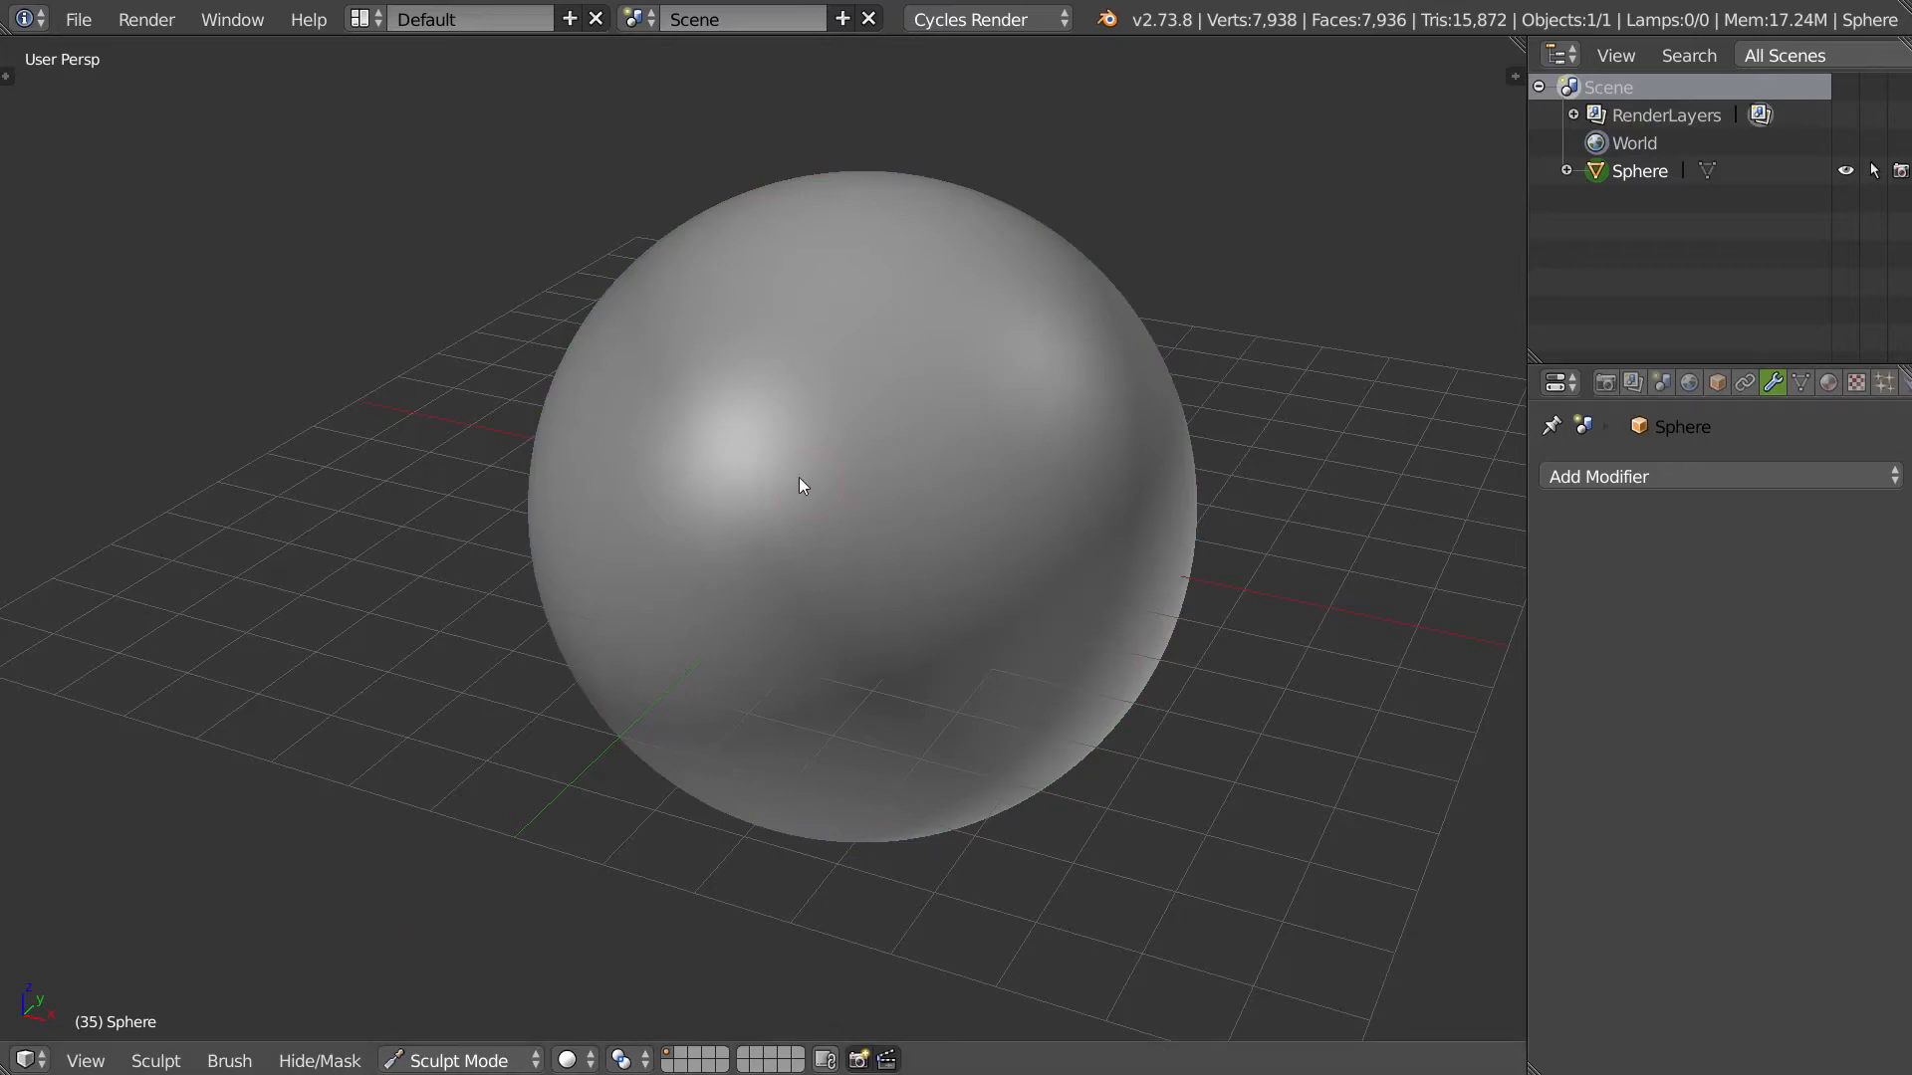
- Try freehand SculptDraw strokes across the front of the sphere, and undo them
mouse_move(786, 568)
left_mouse_down()
mouse_move(913, 449)
mouse_move(1016, 397)
mouse_move(1095, 478)
mouse_move(922, 301)
mouse_move(766, 434)
mouse_move(787, 563)
mouse_move(851, 648)
mouse_move(756, 627)
left_mouse_up()
mouse_move(755, 627)
middle_mouse_down()
mouse_move(807, 590)
mouse_move(773, 478)
middle_mouse_up()
key("t")
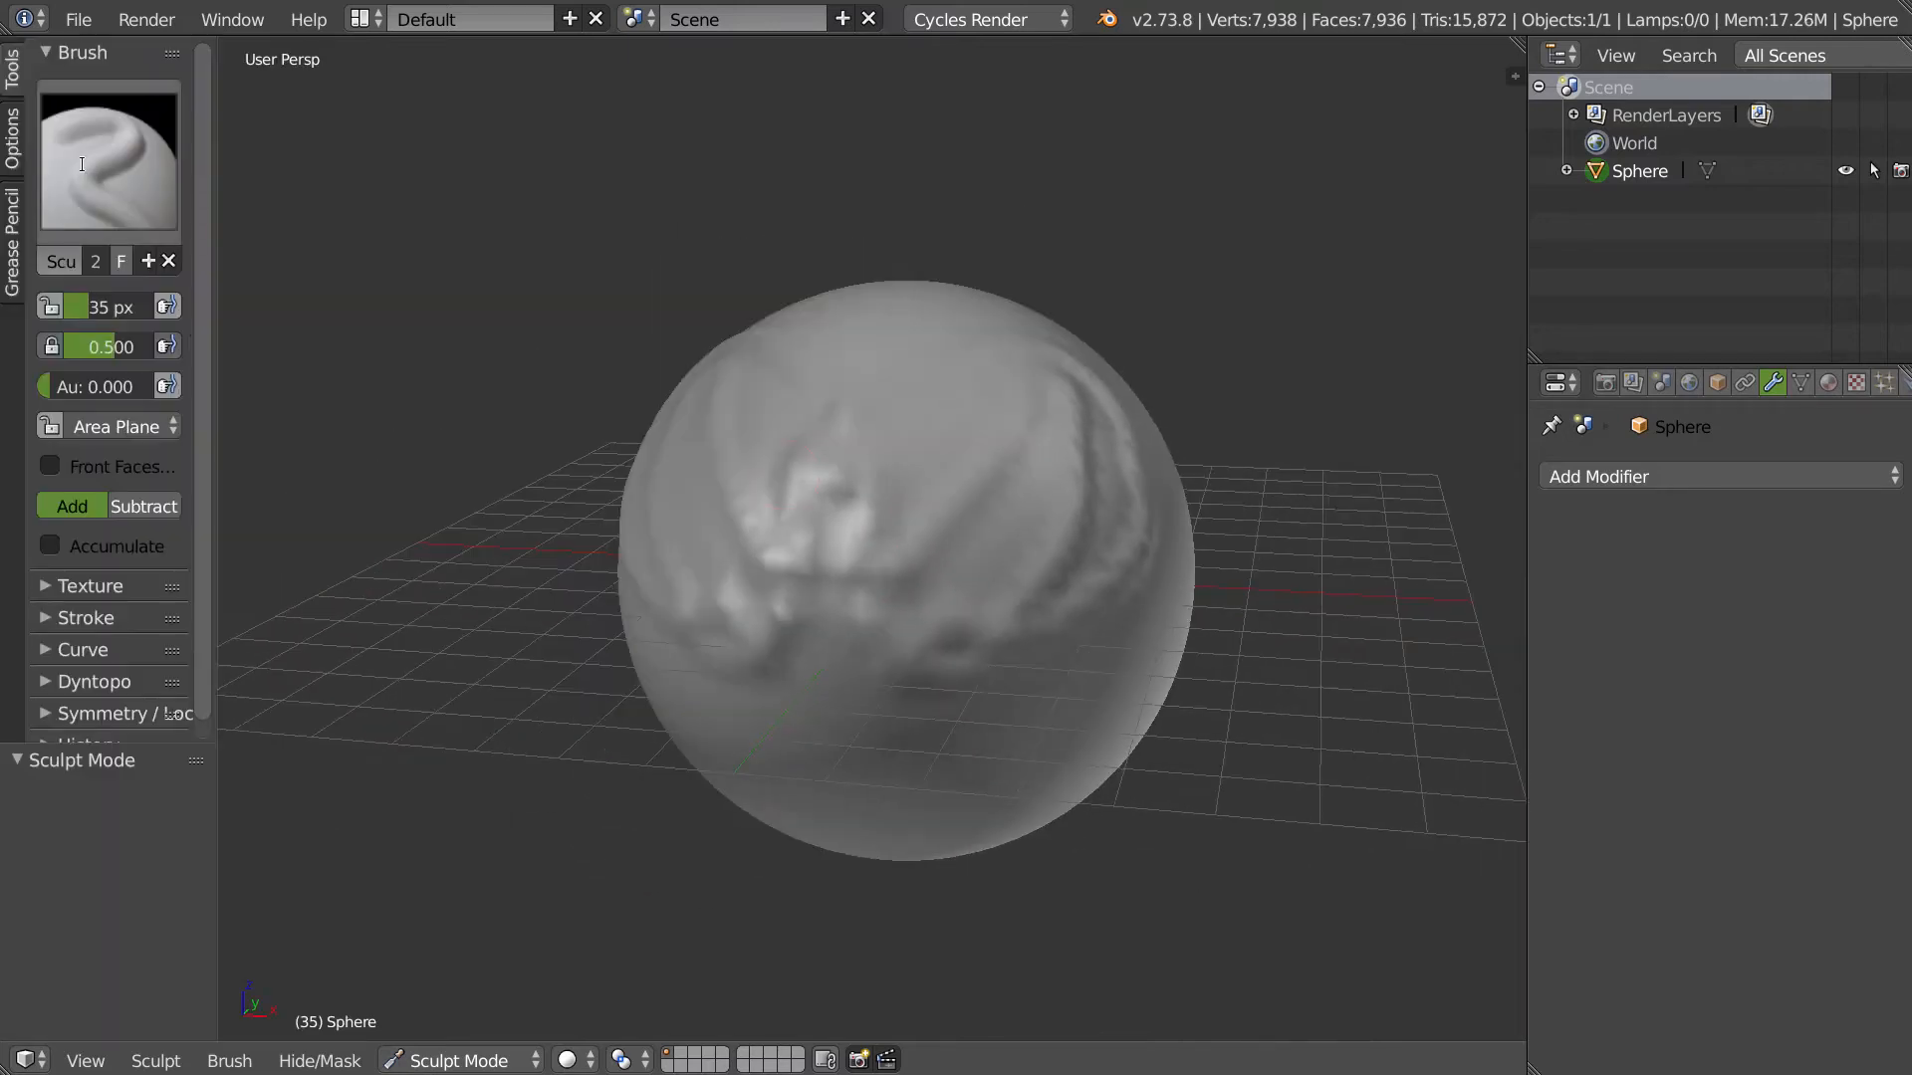
left_click(86, 170)
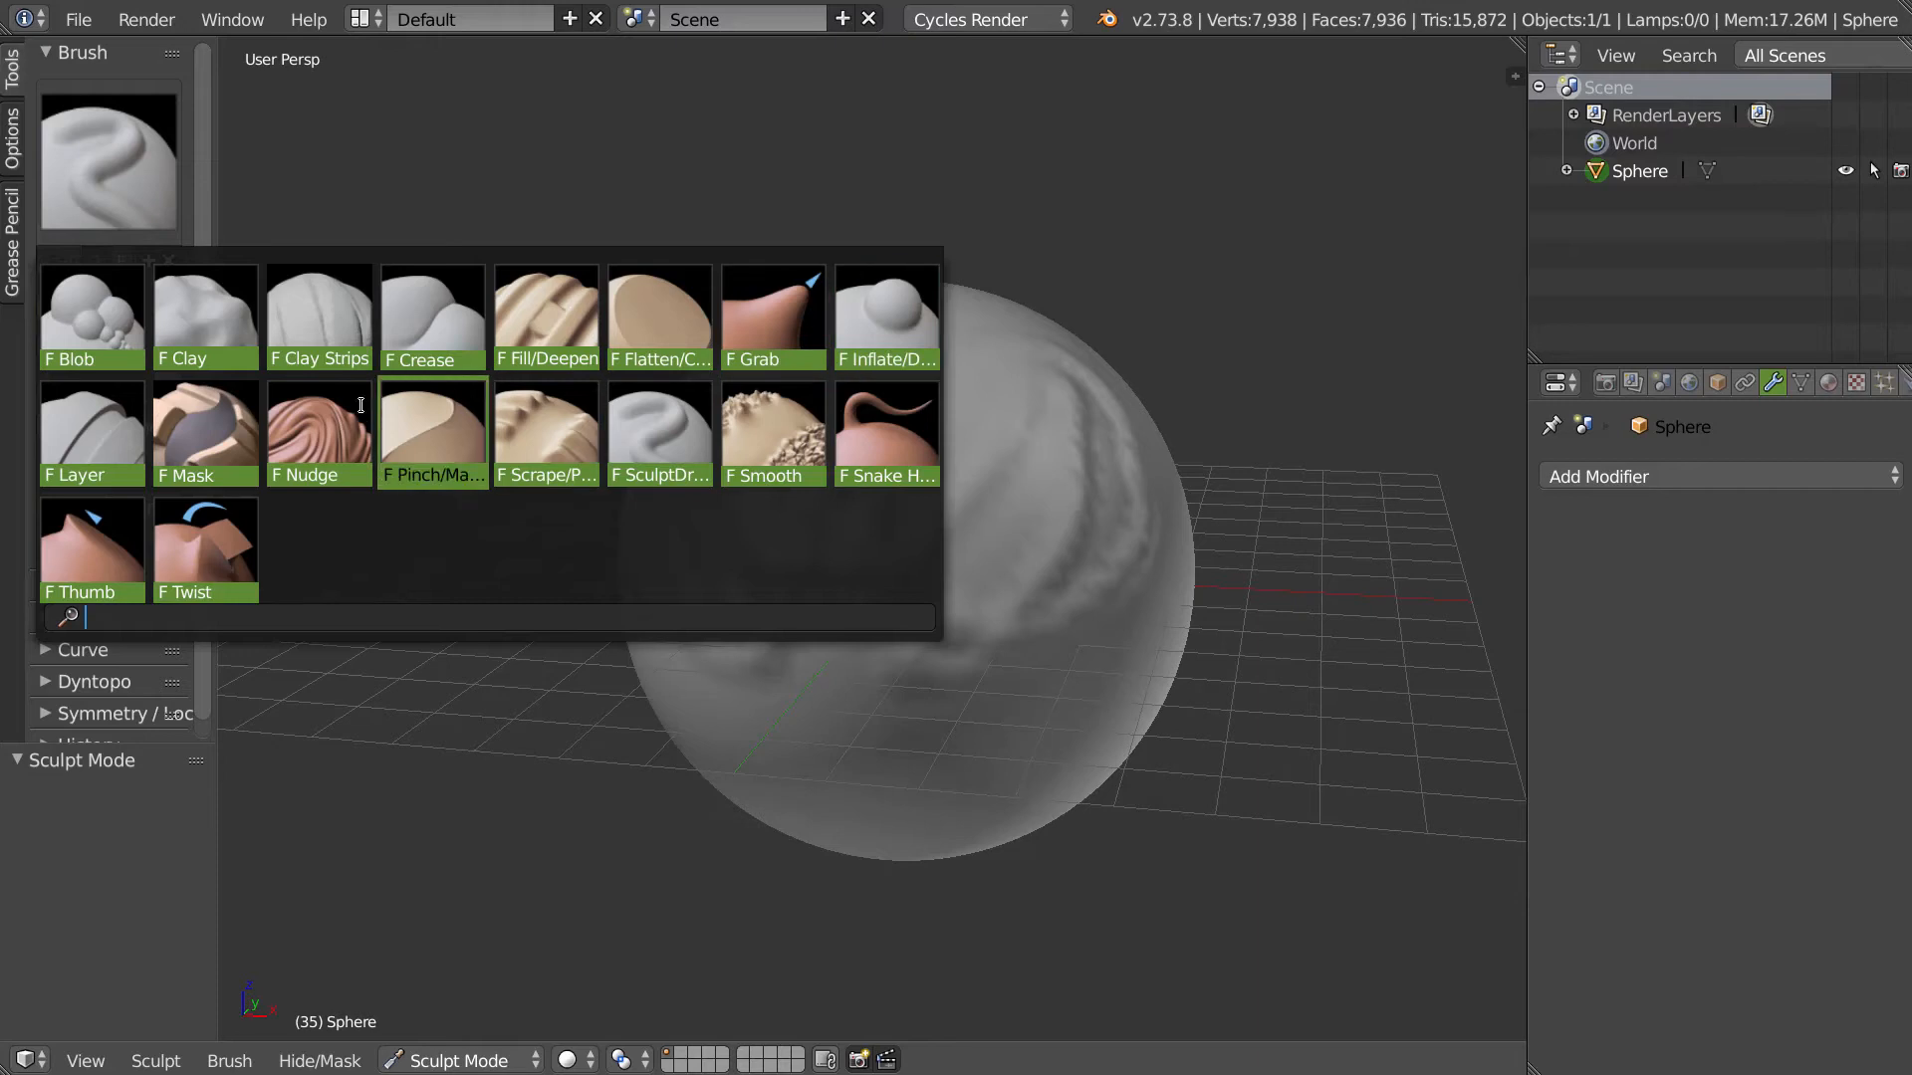
key("Escape")
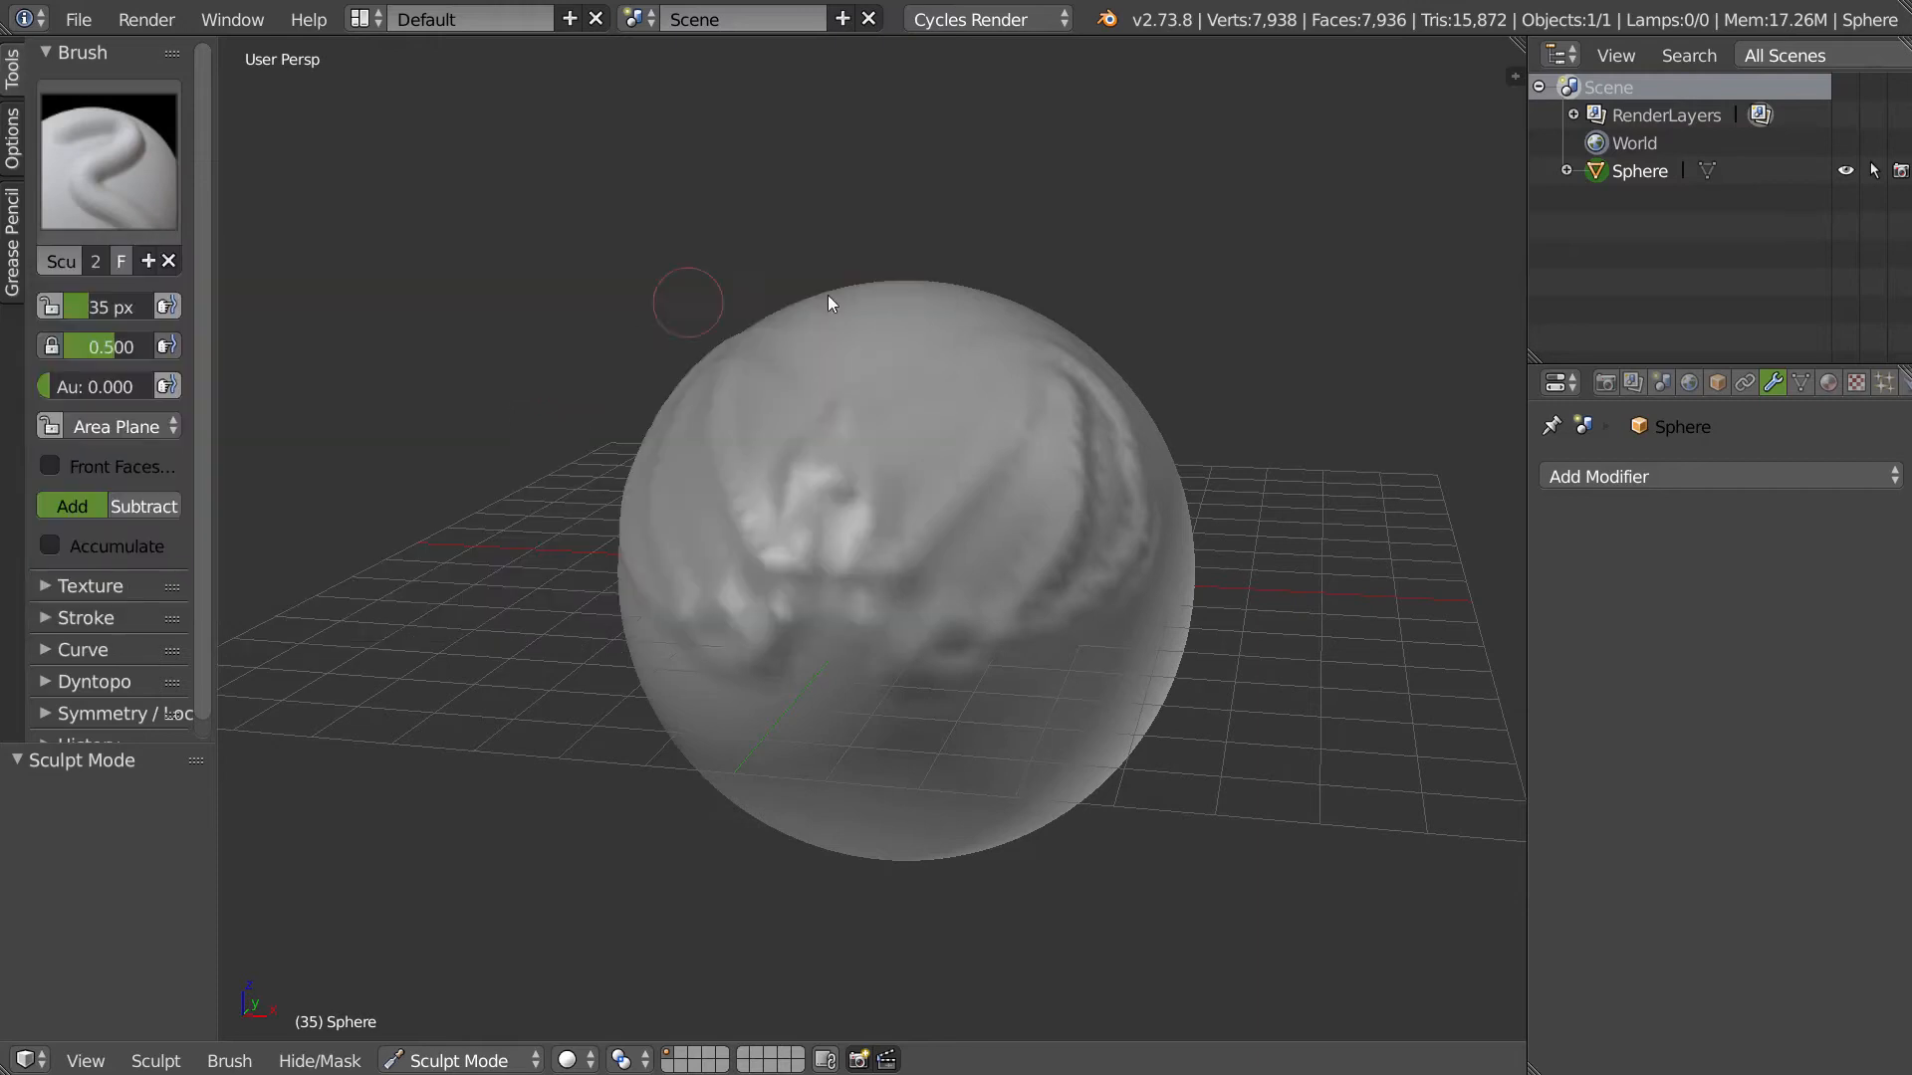
middle_click_drag(926, 468, 964, 539)
key("ctrl+z")
- Add a Multiresolution modifier to the sphere and subdivide it twice
left_click(1639, 480)
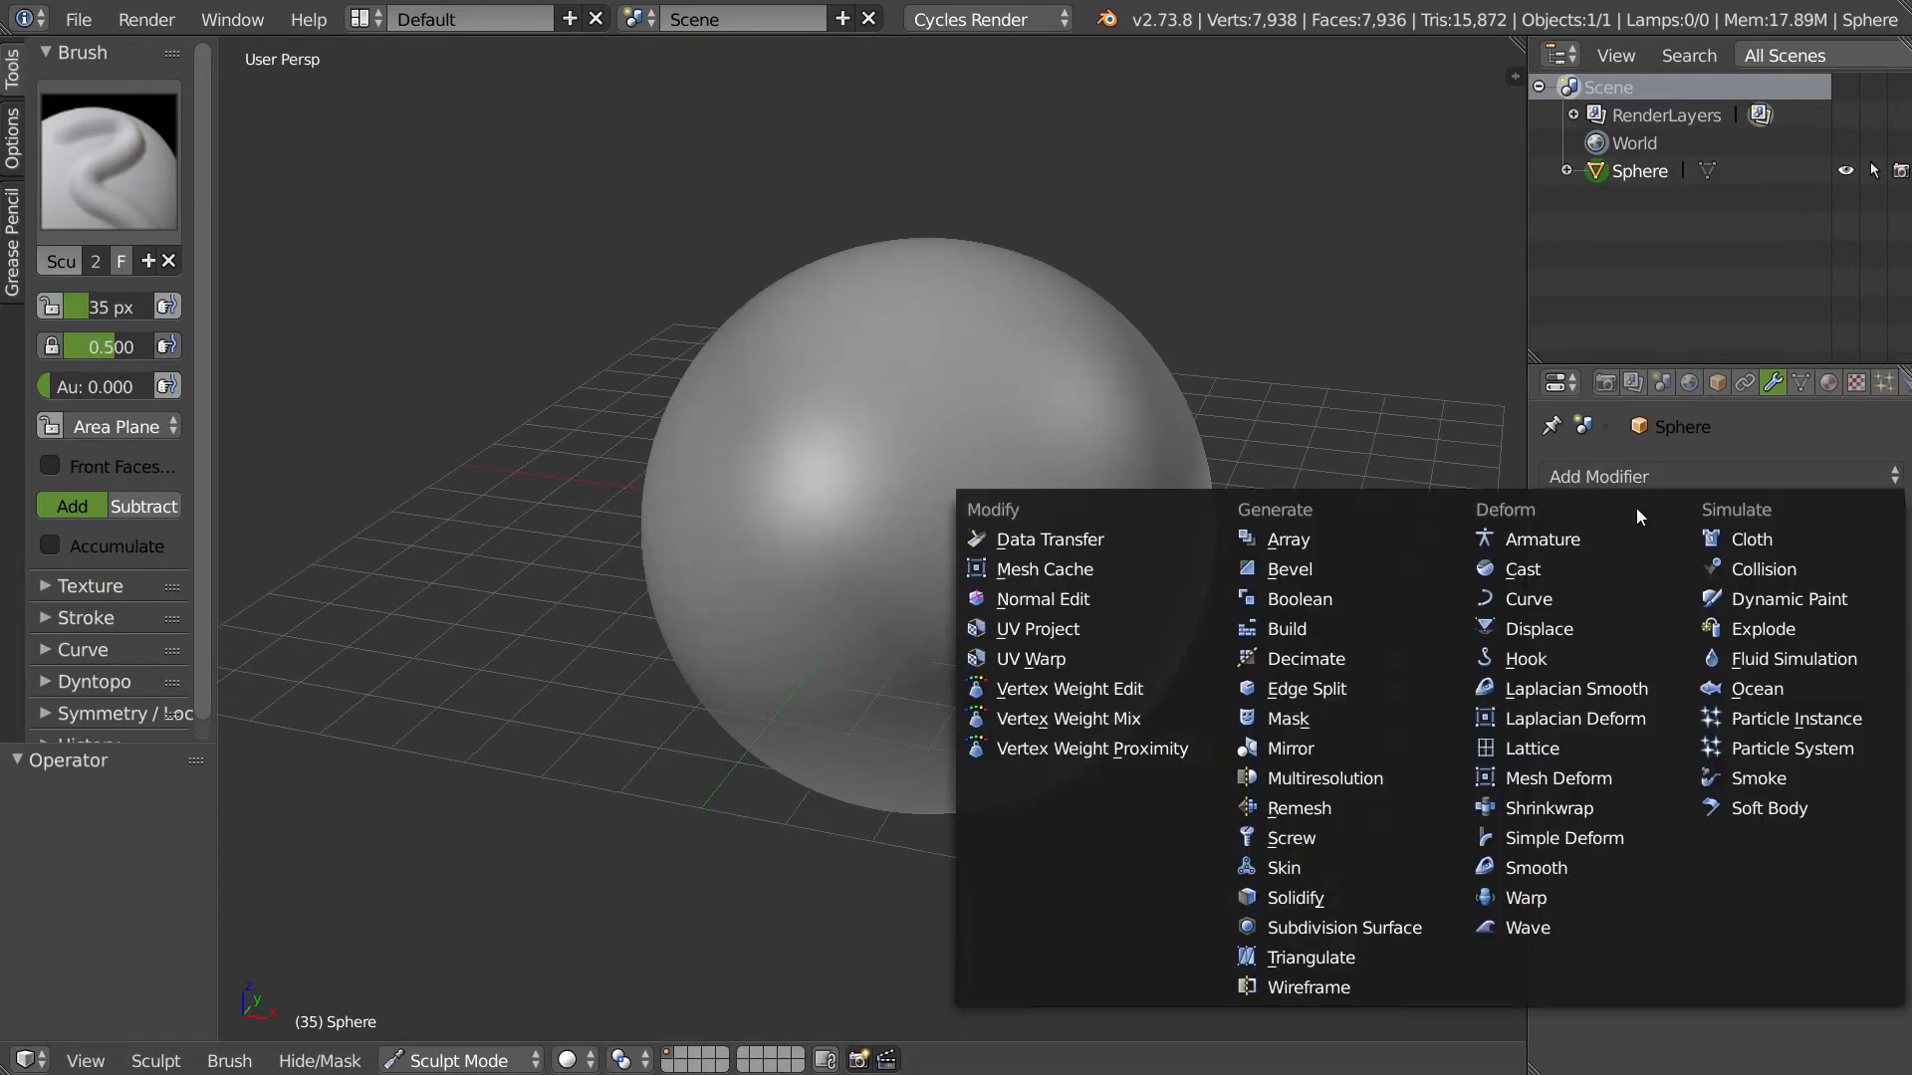
left_click(1323, 784)
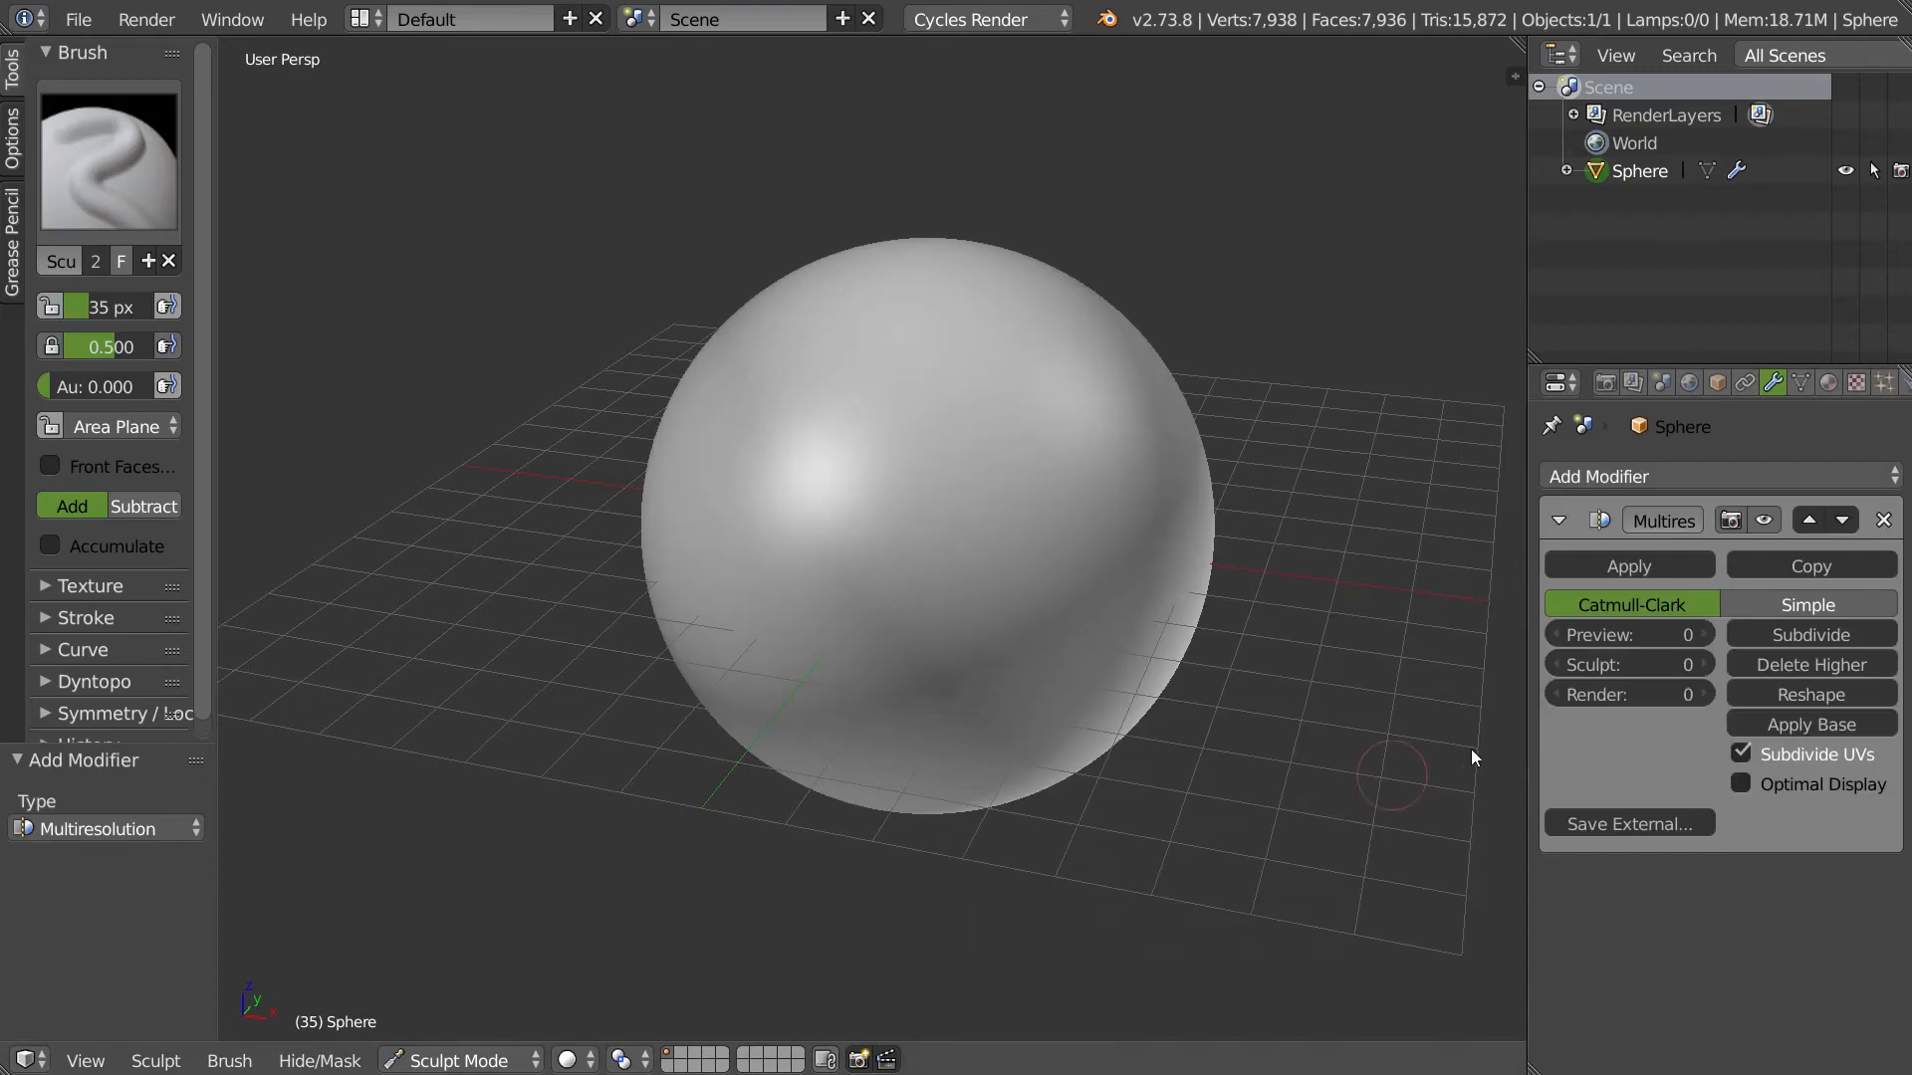
left_click(1809, 631)
left_click(1796, 634)
- Sculpt mirrored raised loops on the upper front of the sphere with the SculptDraw brush
middle_click_drag(1012, 532, 923, 557)
scroll(924, 558, "up", 2)
mouse_move(842, 638)
left_mouse_down()
mouse_move(1020, 461)
mouse_move(965, 358)
mouse_move(760, 478)
left_mouse_up()
mouse_move(759, 478)
middle_mouse_down()
mouse_move(814, 575)
mouse_move(697, 558)
middle_mouse_up()
- Raise a small mirrored knob on each side of the sphere's front with the Blob brush
left_click(109, 169)
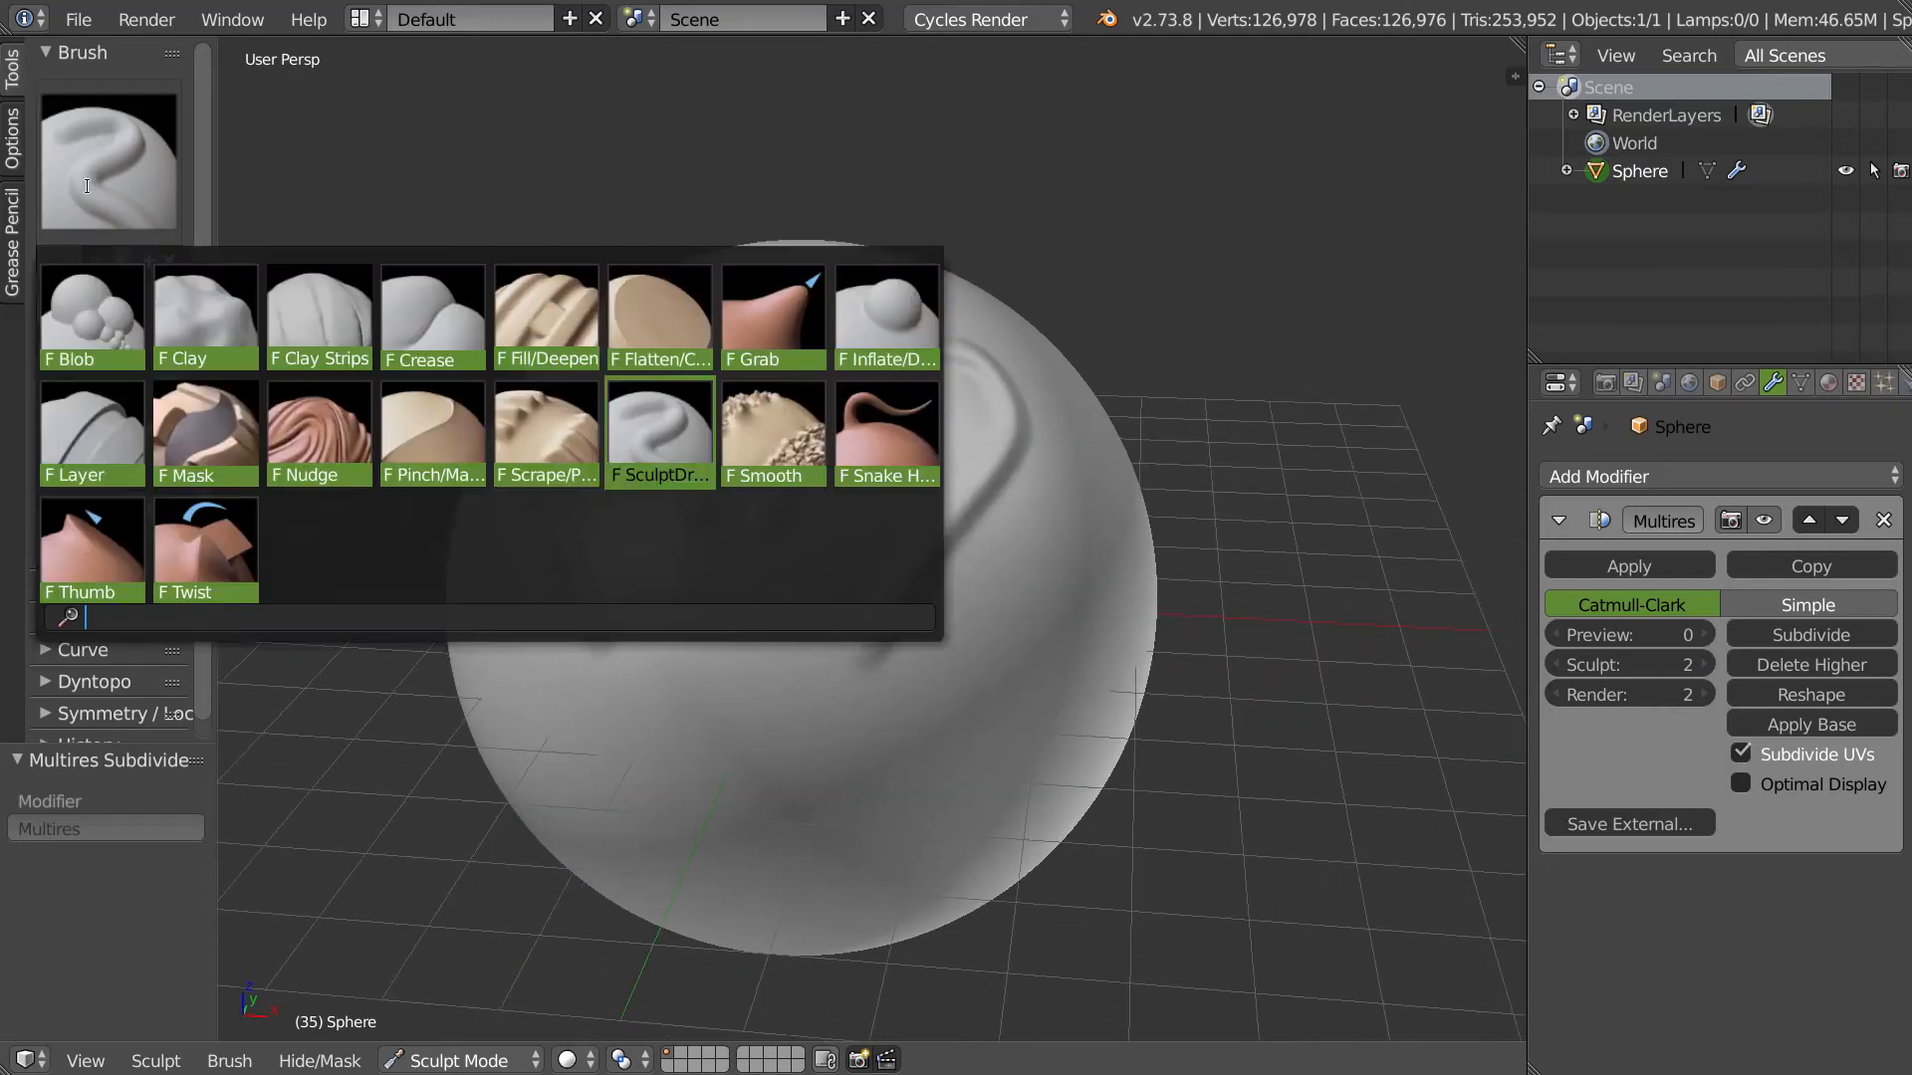
left_click(95, 320)
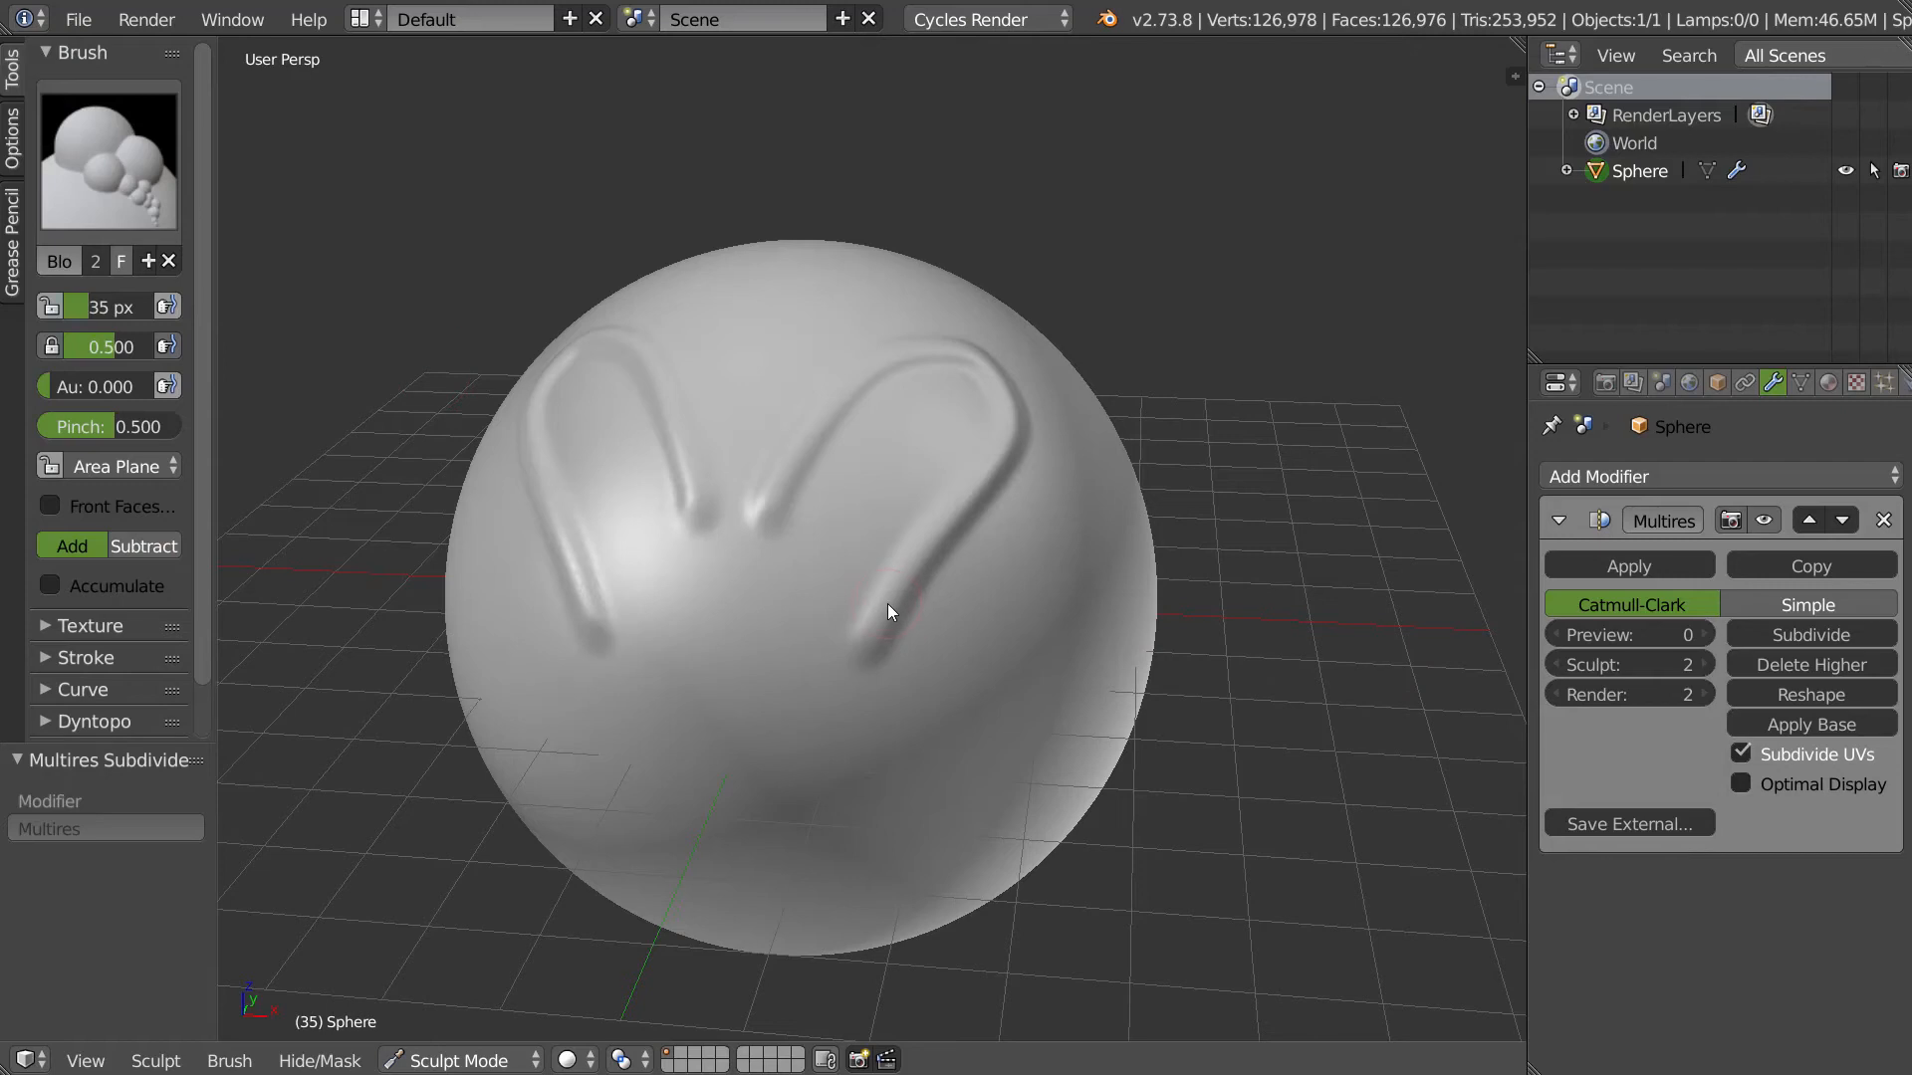
mouse_move(996, 655)
left_mouse_down()
mouse_move(1013, 671)
mouse_move(1000, 652)
mouse_move(1025, 641)
left_mouse_up()
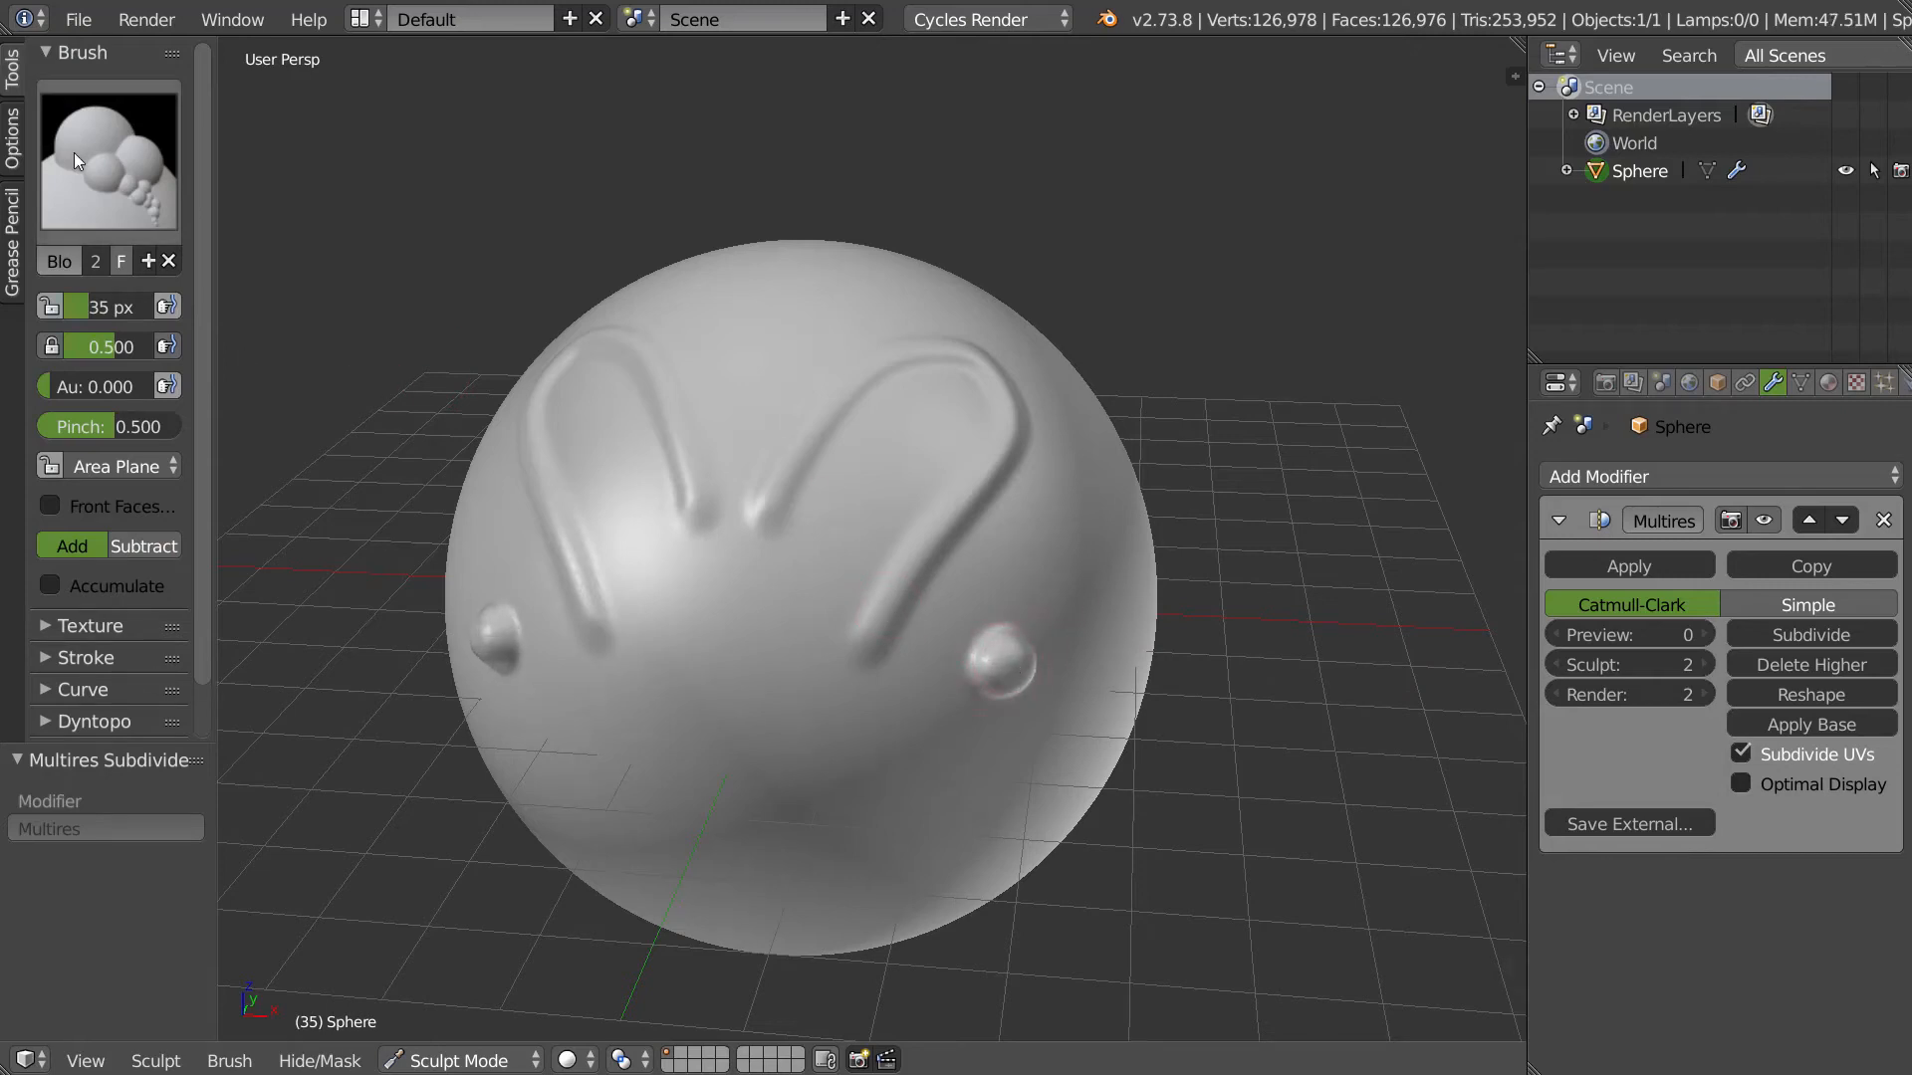
- Sculpt rough strokes below the raised loops on the sphere's front with the Clay Strips brush
left_click(114, 166)
left_click(333, 311)
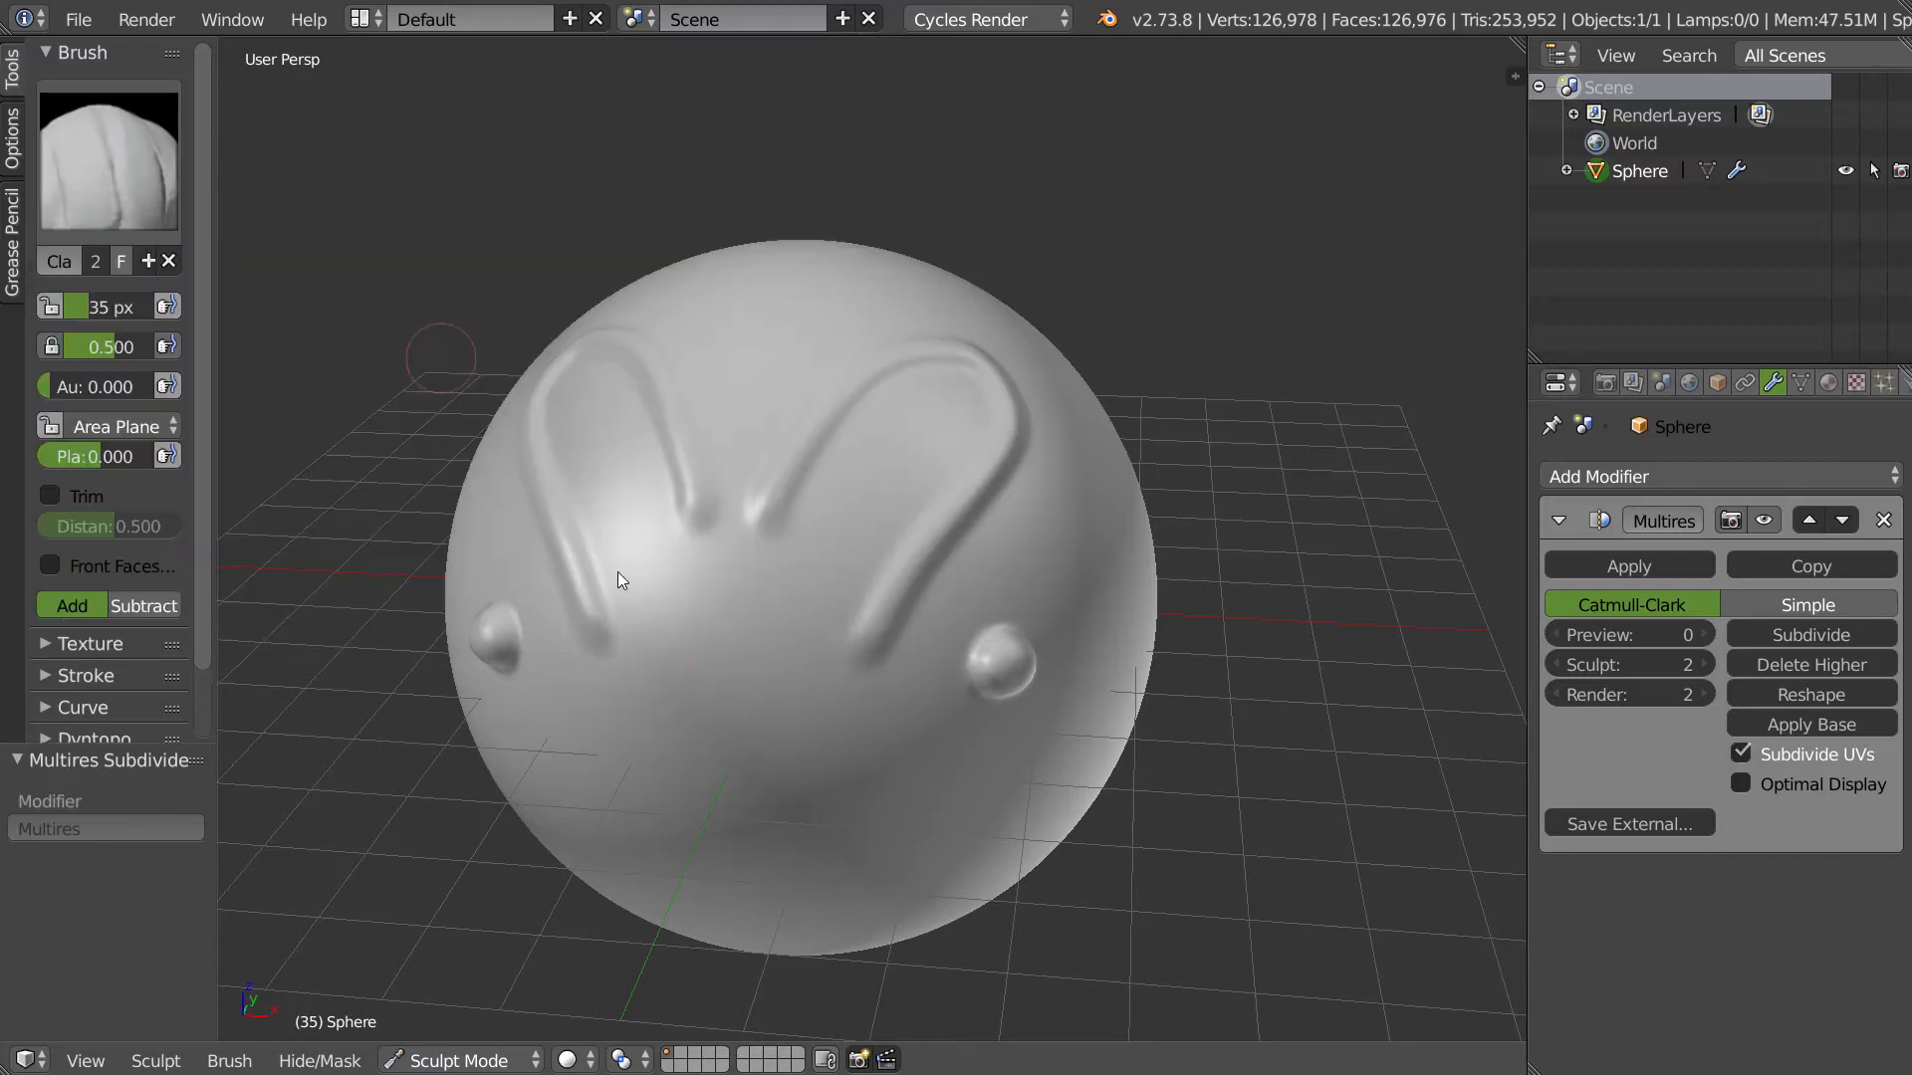
key("g")
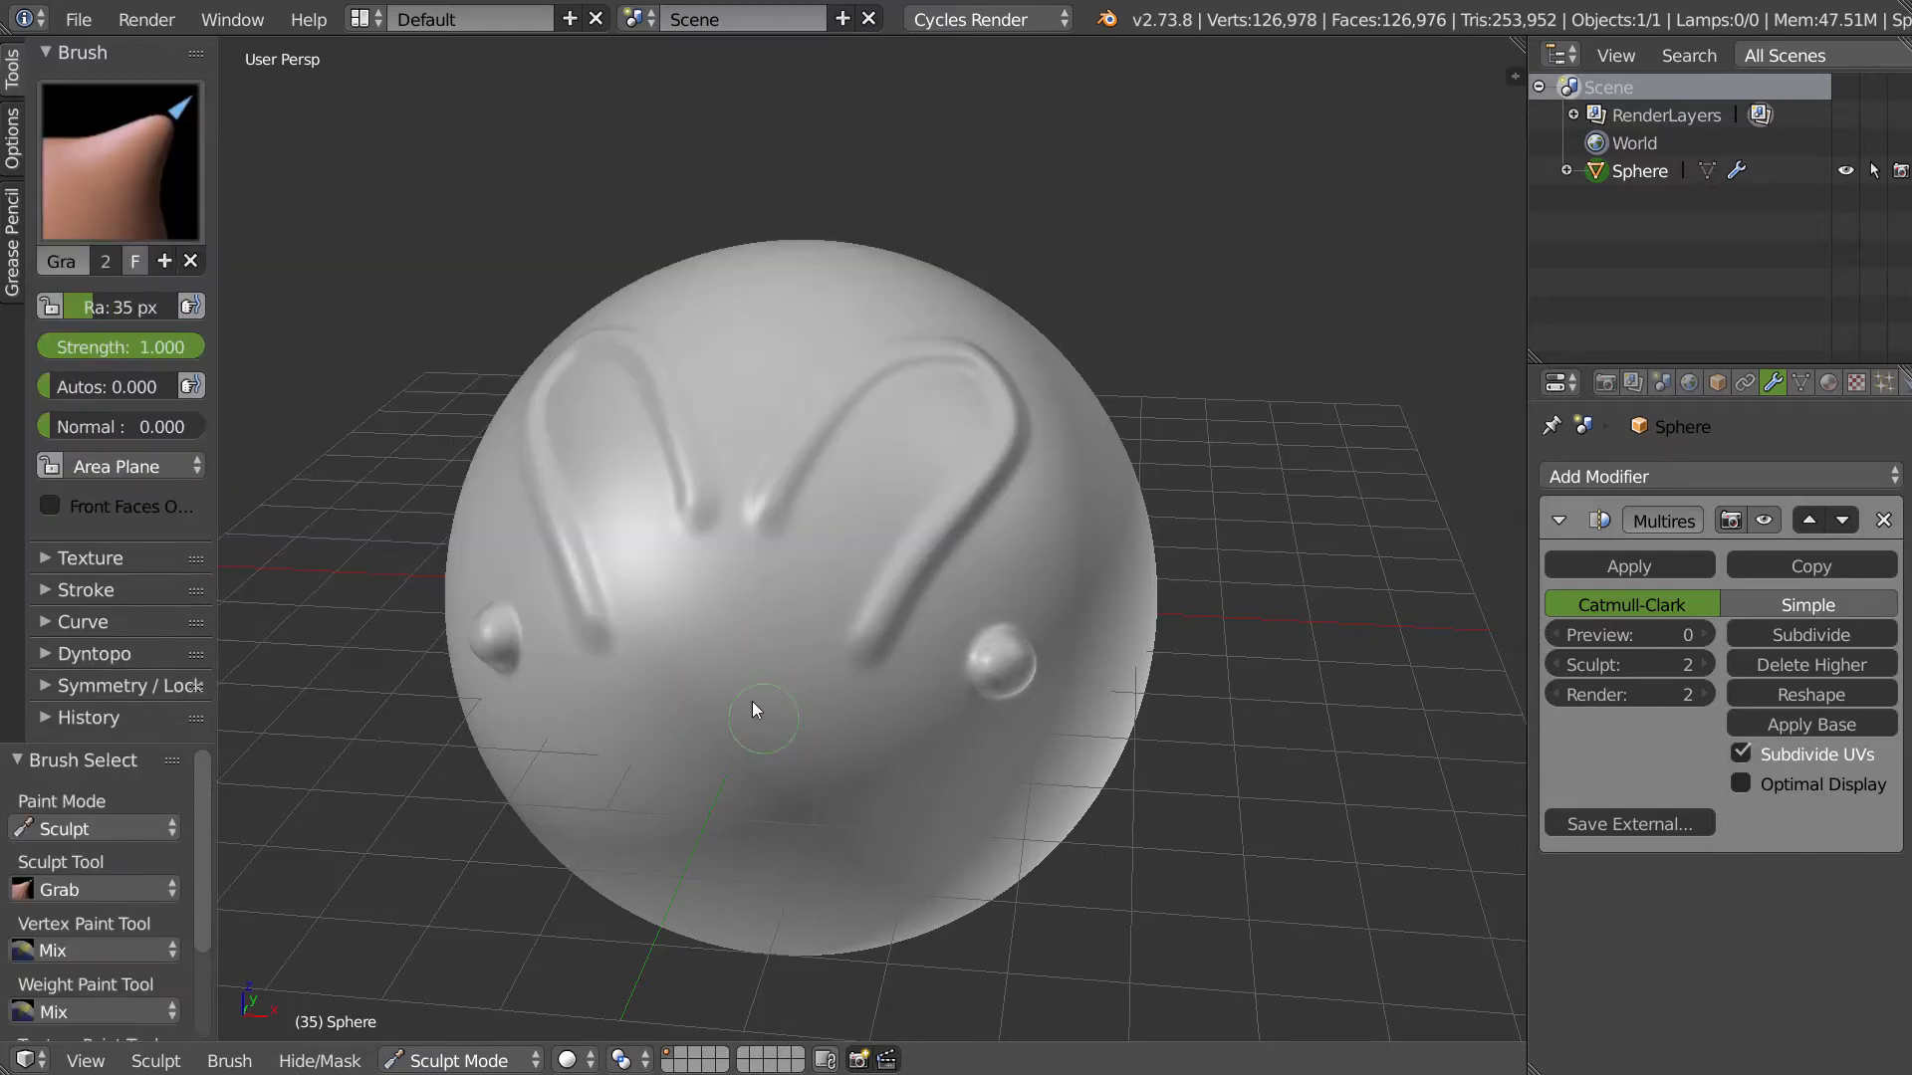
left_click(147, 185)
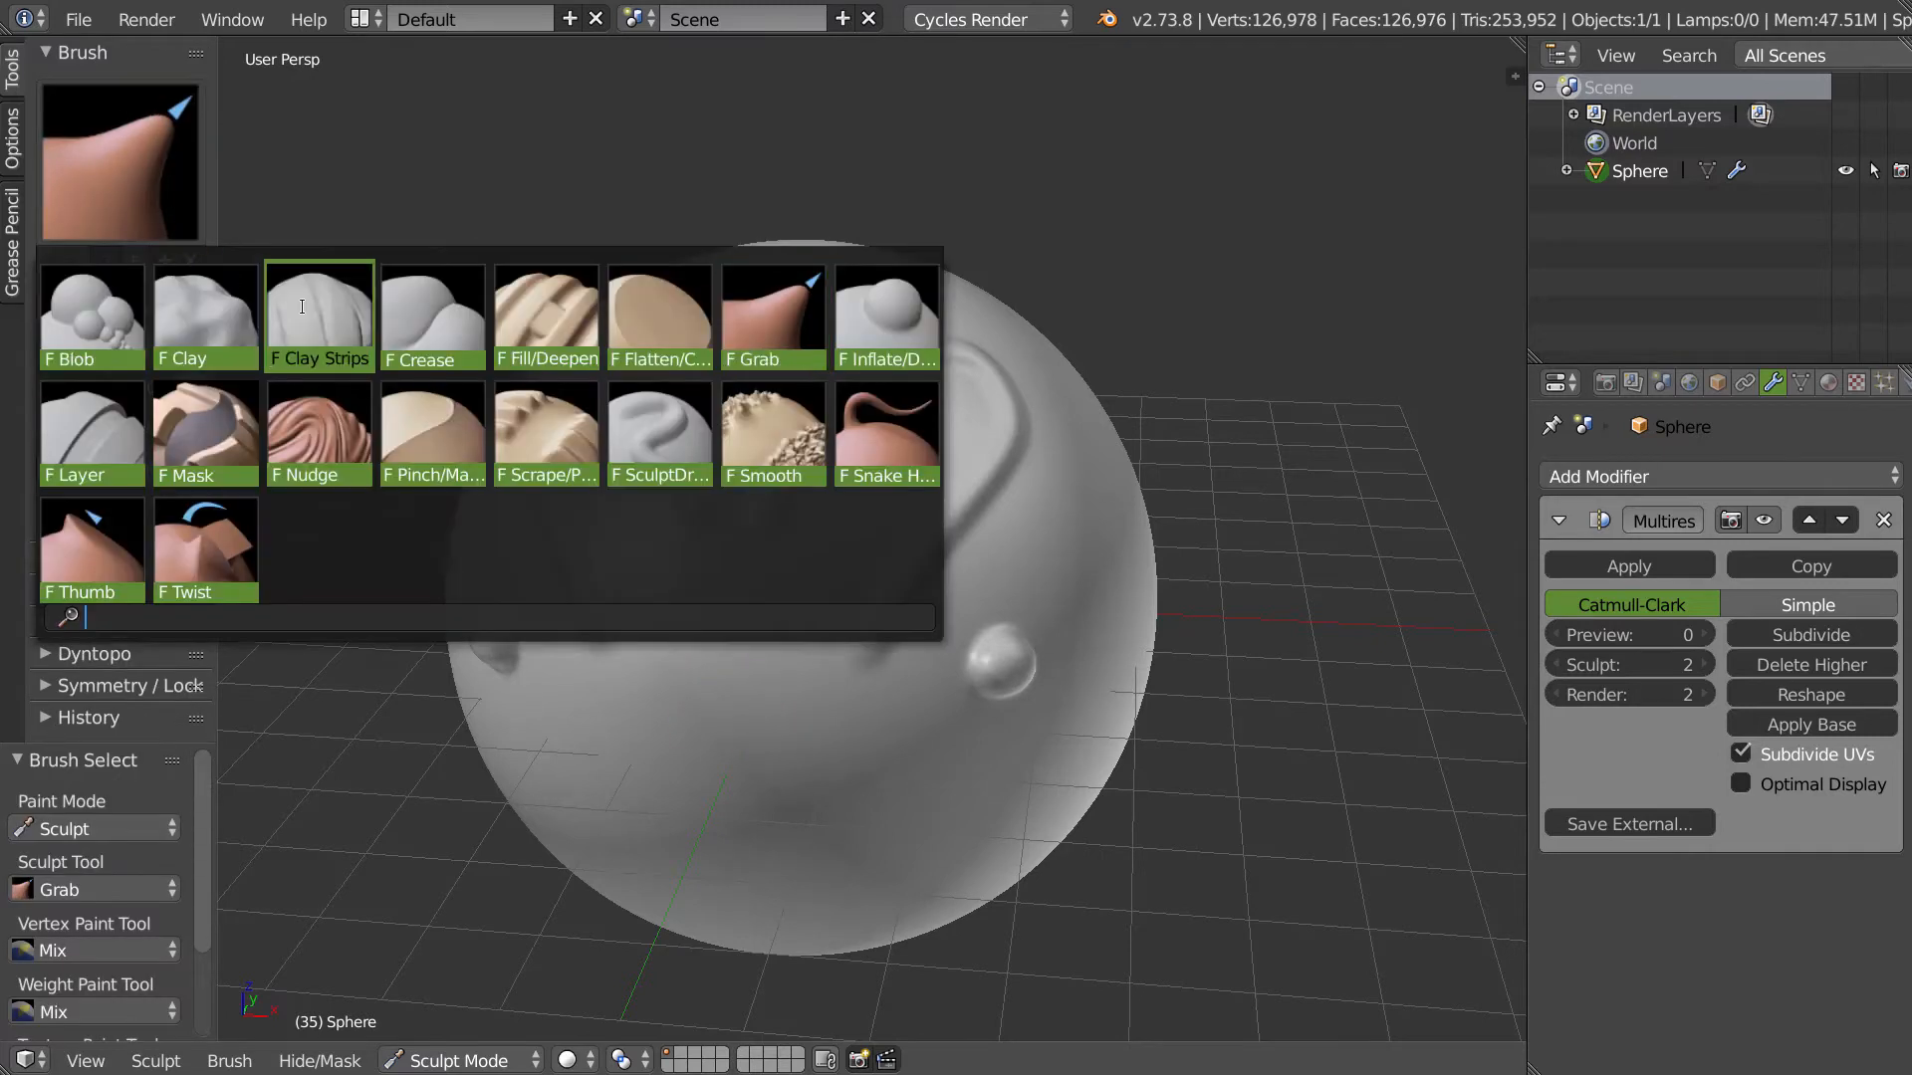
left_click(207, 296)
mouse_move(703, 755)
left_mouse_down()
mouse_move(803, 662)
mouse_move(798, 751)
mouse_move(930, 769)
mouse_move(915, 780)
left_mouse_up()
middle_click_drag(912, 766, 895, 659)
- Set the brush radius to 118 px and build up the area around the side knob with Clay Strips
key("f")
left_click(1004, 643)
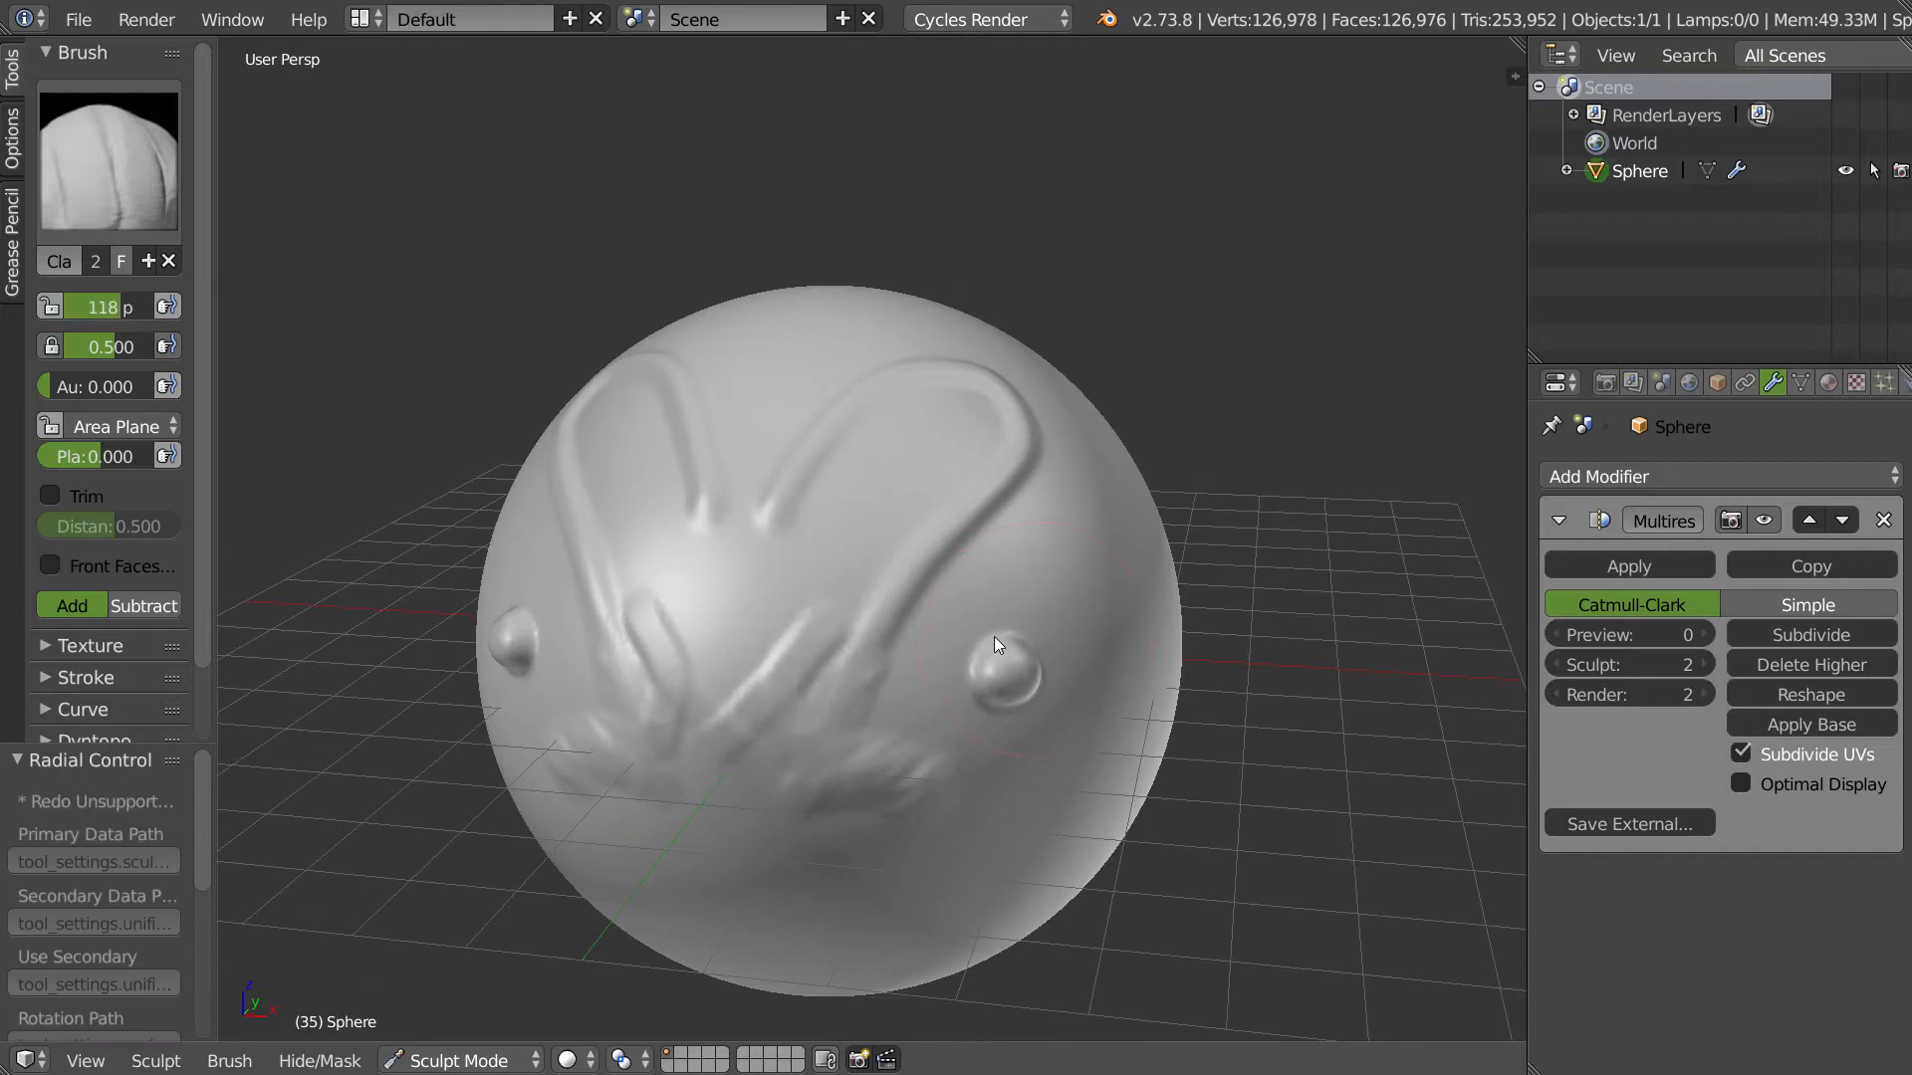
middle_click_drag(1032, 641, 1031, 685)
mouse_move(1110, 584)
left_mouse_down()
mouse_move(1151, 689)
mouse_move(962, 790)
mouse_move(928, 741)
mouse_move(948, 701)
mouse_move(1055, 715)
mouse_move(1097, 589)
left_mouse_up()
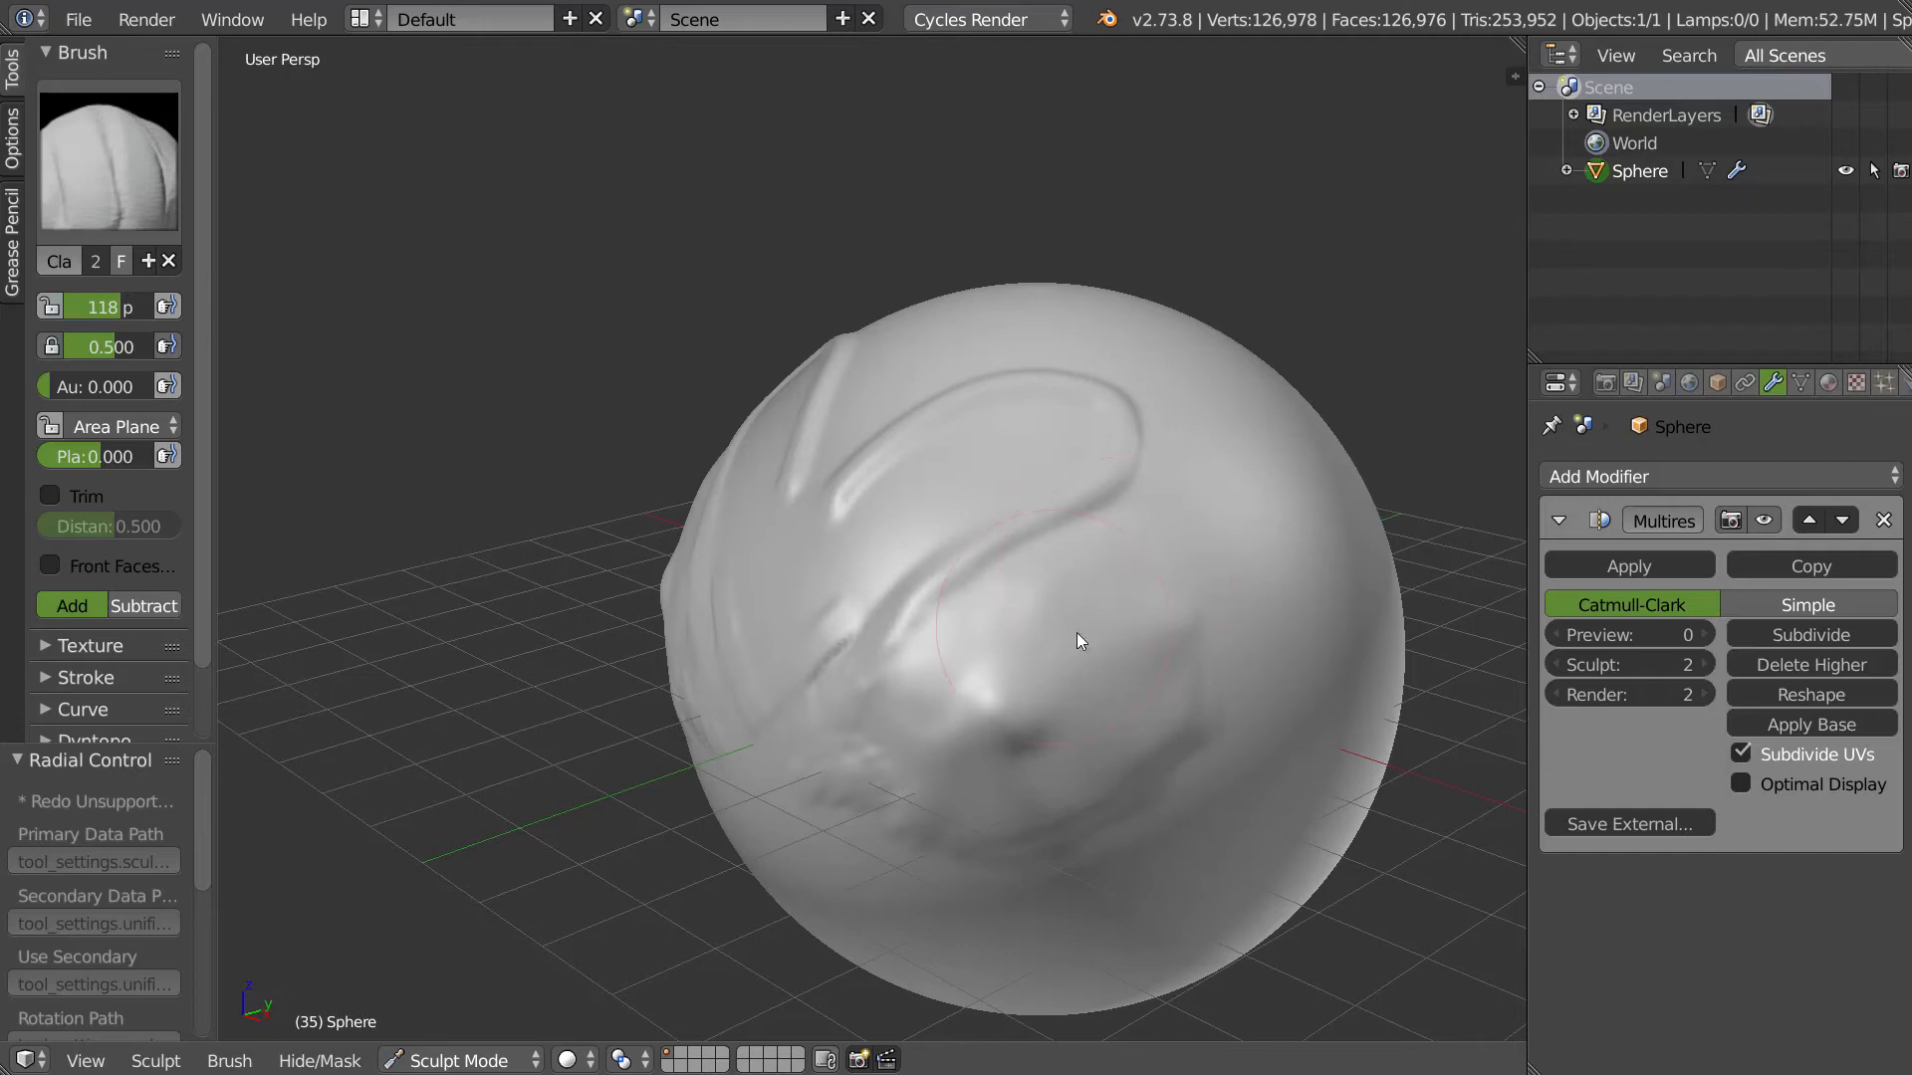
- Adjust the Clay Strips brush strength and build up the bulge on the sphere's side further
key("shift+f")
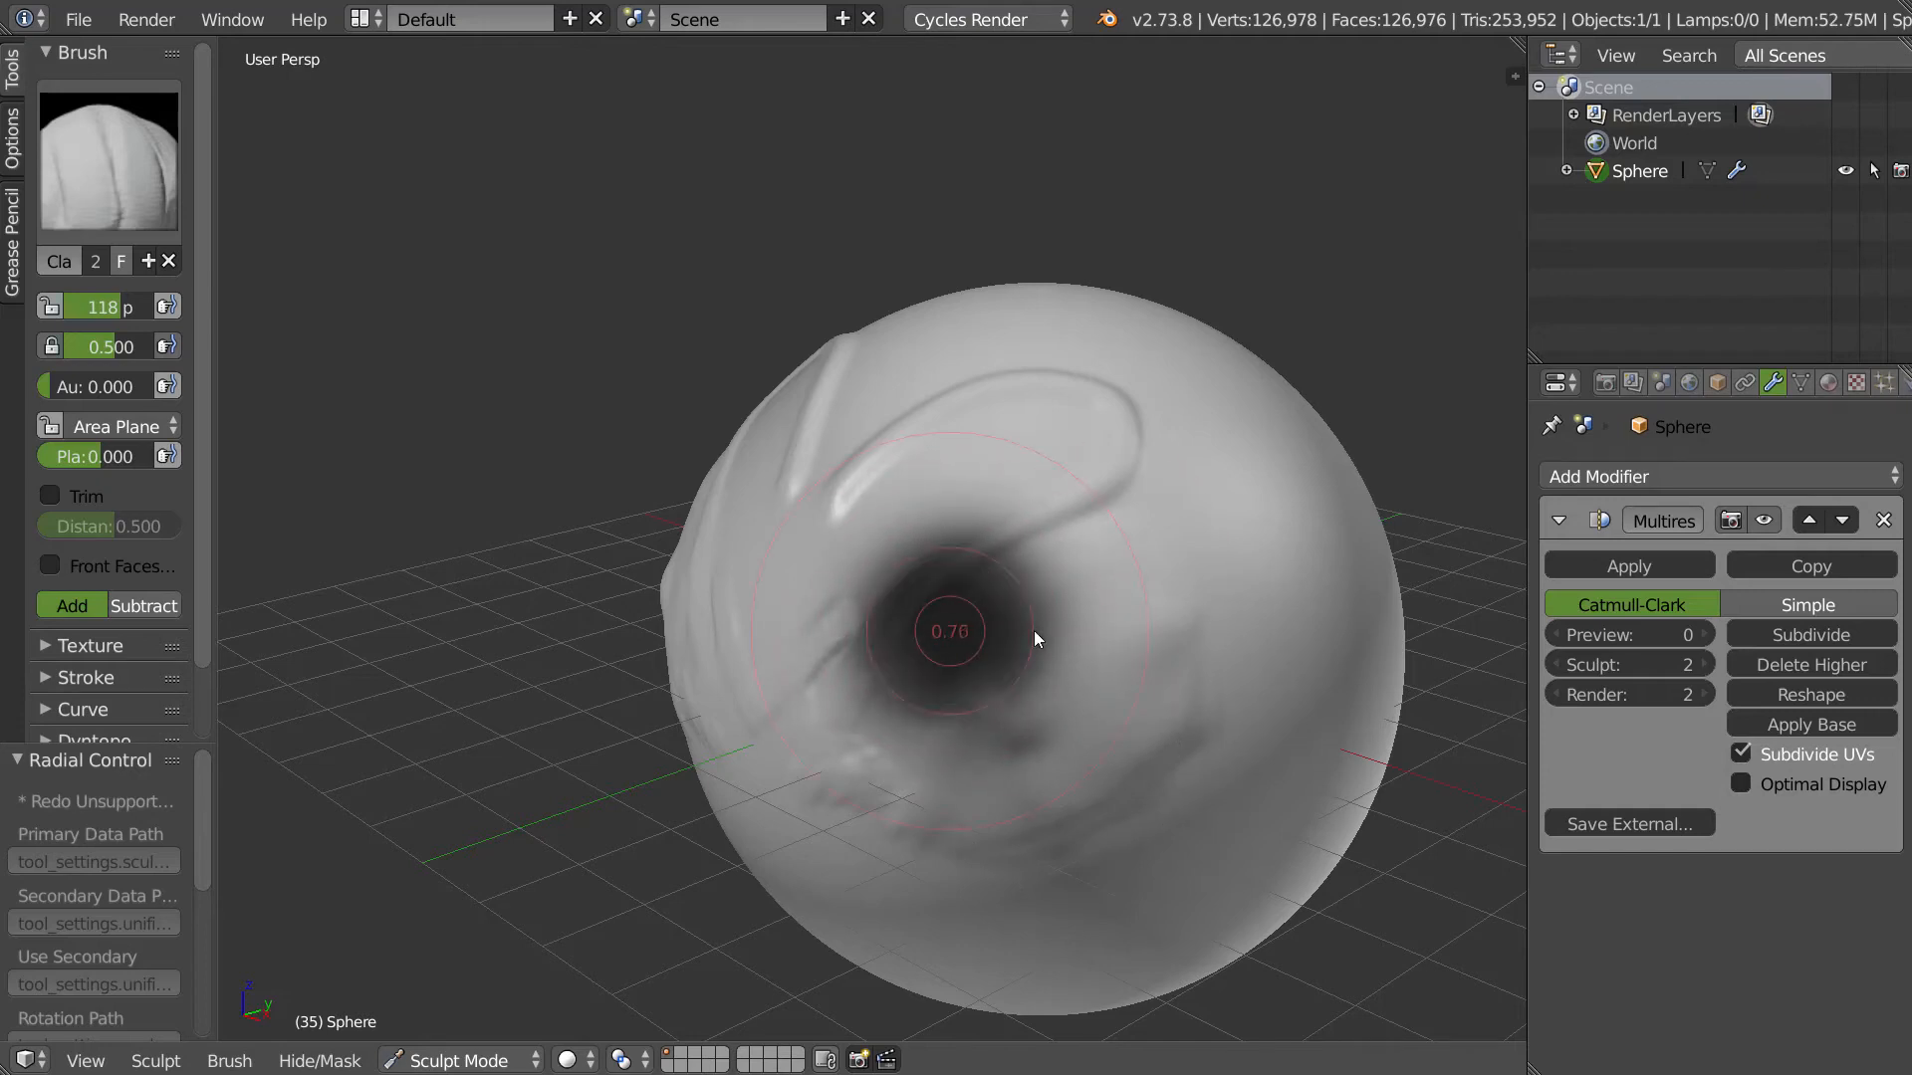
left_click(1061, 671)
mouse_move(1119, 637)
left_mouse_down()
mouse_move(1141, 610)
mouse_move(1136, 656)
mouse_move(1071, 663)
left_mouse_up()
mouse_move(1072, 663)
middle_mouse_down()
mouse_move(1065, 688)
mouse_move(1019, 644)
mouse_move(1083, 488)
mouse_move(1039, 627)
middle_mouse_up()
- Carve creases around the side bulge with the Crease brush, and make an inverted crease stroke near the raised loop
left_click(147, 208)
left_click(433, 314)
mouse_move(806, 739)
left_mouse_down()
mouse_move(999, 713)
mouse_move(786, 760)
mouse_move(906, 713)
mouse_move(803, 754)
left_mouse_up()
mouse_move(932, 726)
left_mouse_down()
mouse_move(841, 755)
mouse_move(1036, 674)
left_mouse_up()
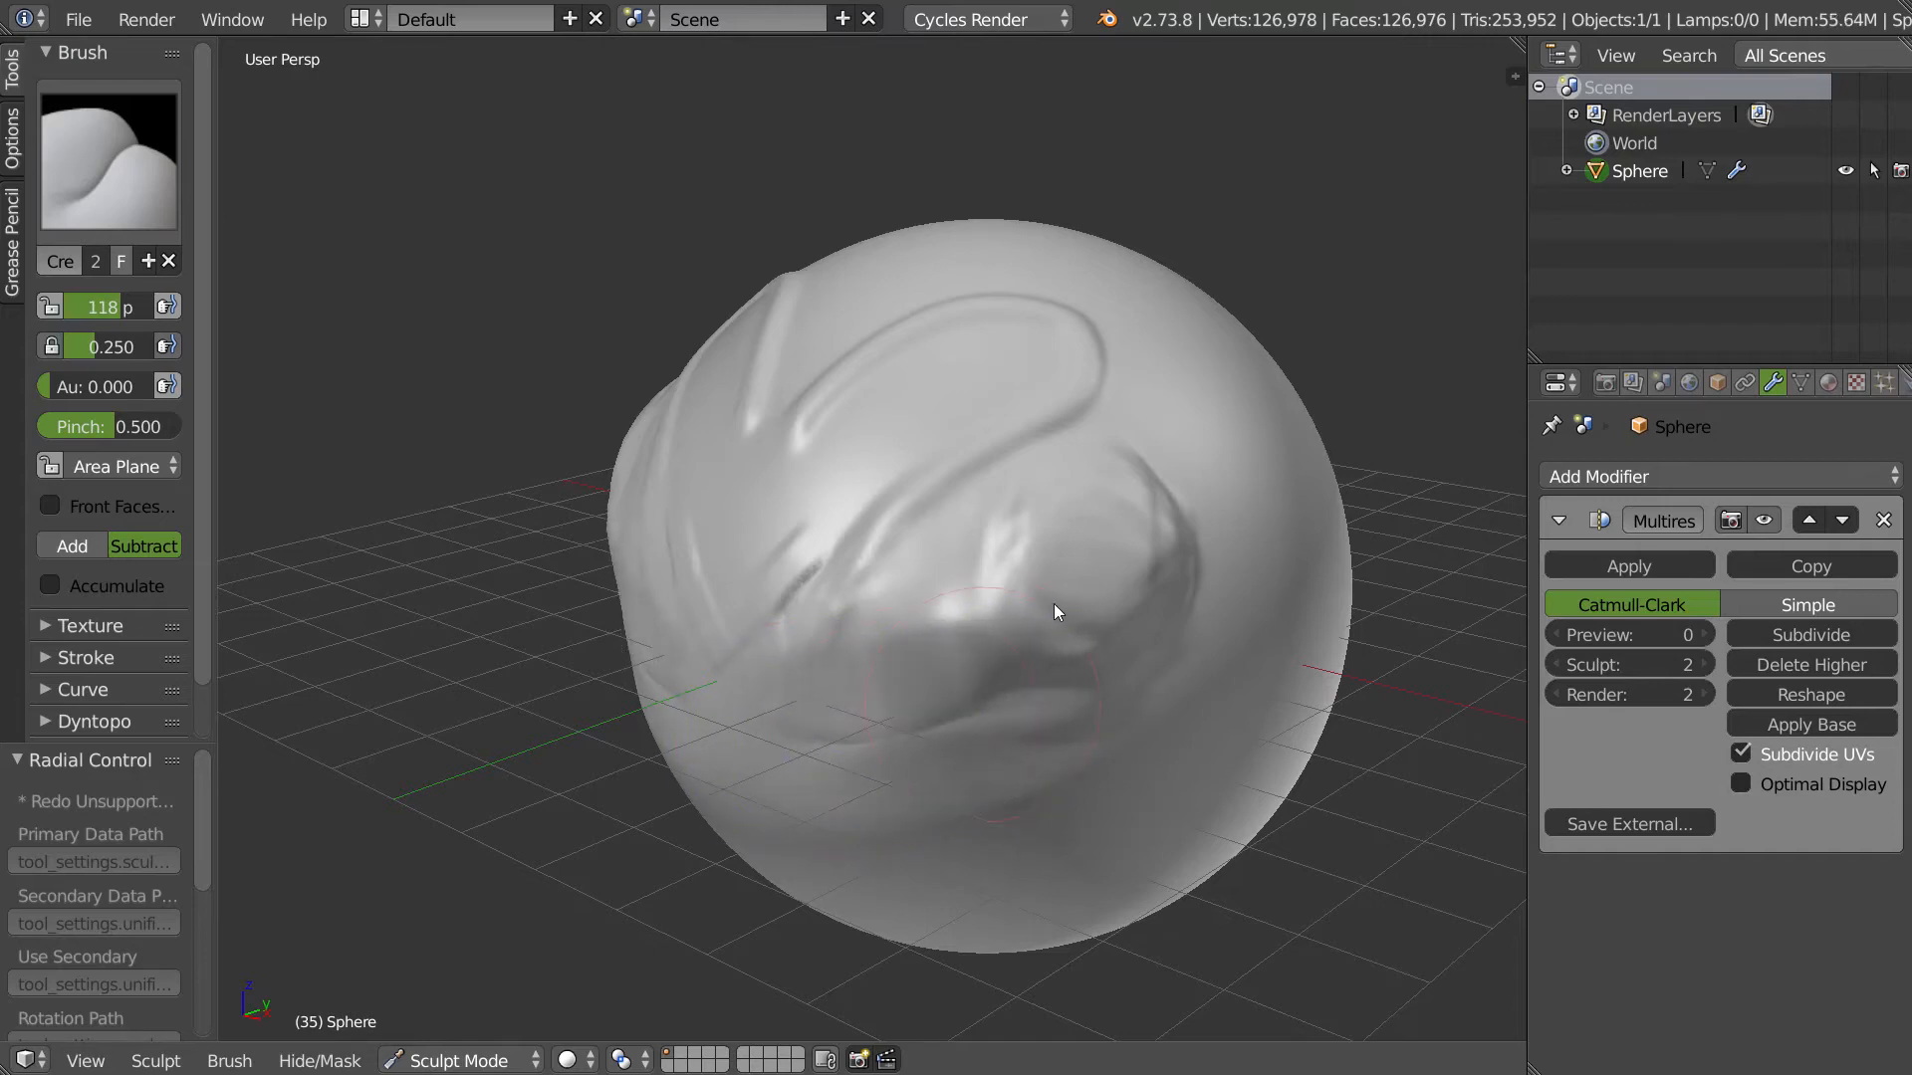
mouse_move(916, 503)
left_mouse_down("ctrl")
mouse_move(1083, 391)
mouse_move(908, 488)
mouse_move(893, 540)
left_mouse_up("ctrl")
mouse_move(892, 539)
middle_mouse_down()
mouse_move(1083, 512)
mouse_move(926, 517)
middle_mouse_up()
- Set the Crease brush's pinch to 0 and carve a curved groove along the sphere's lower front
left_click_drag(210, 493, 271, 416)
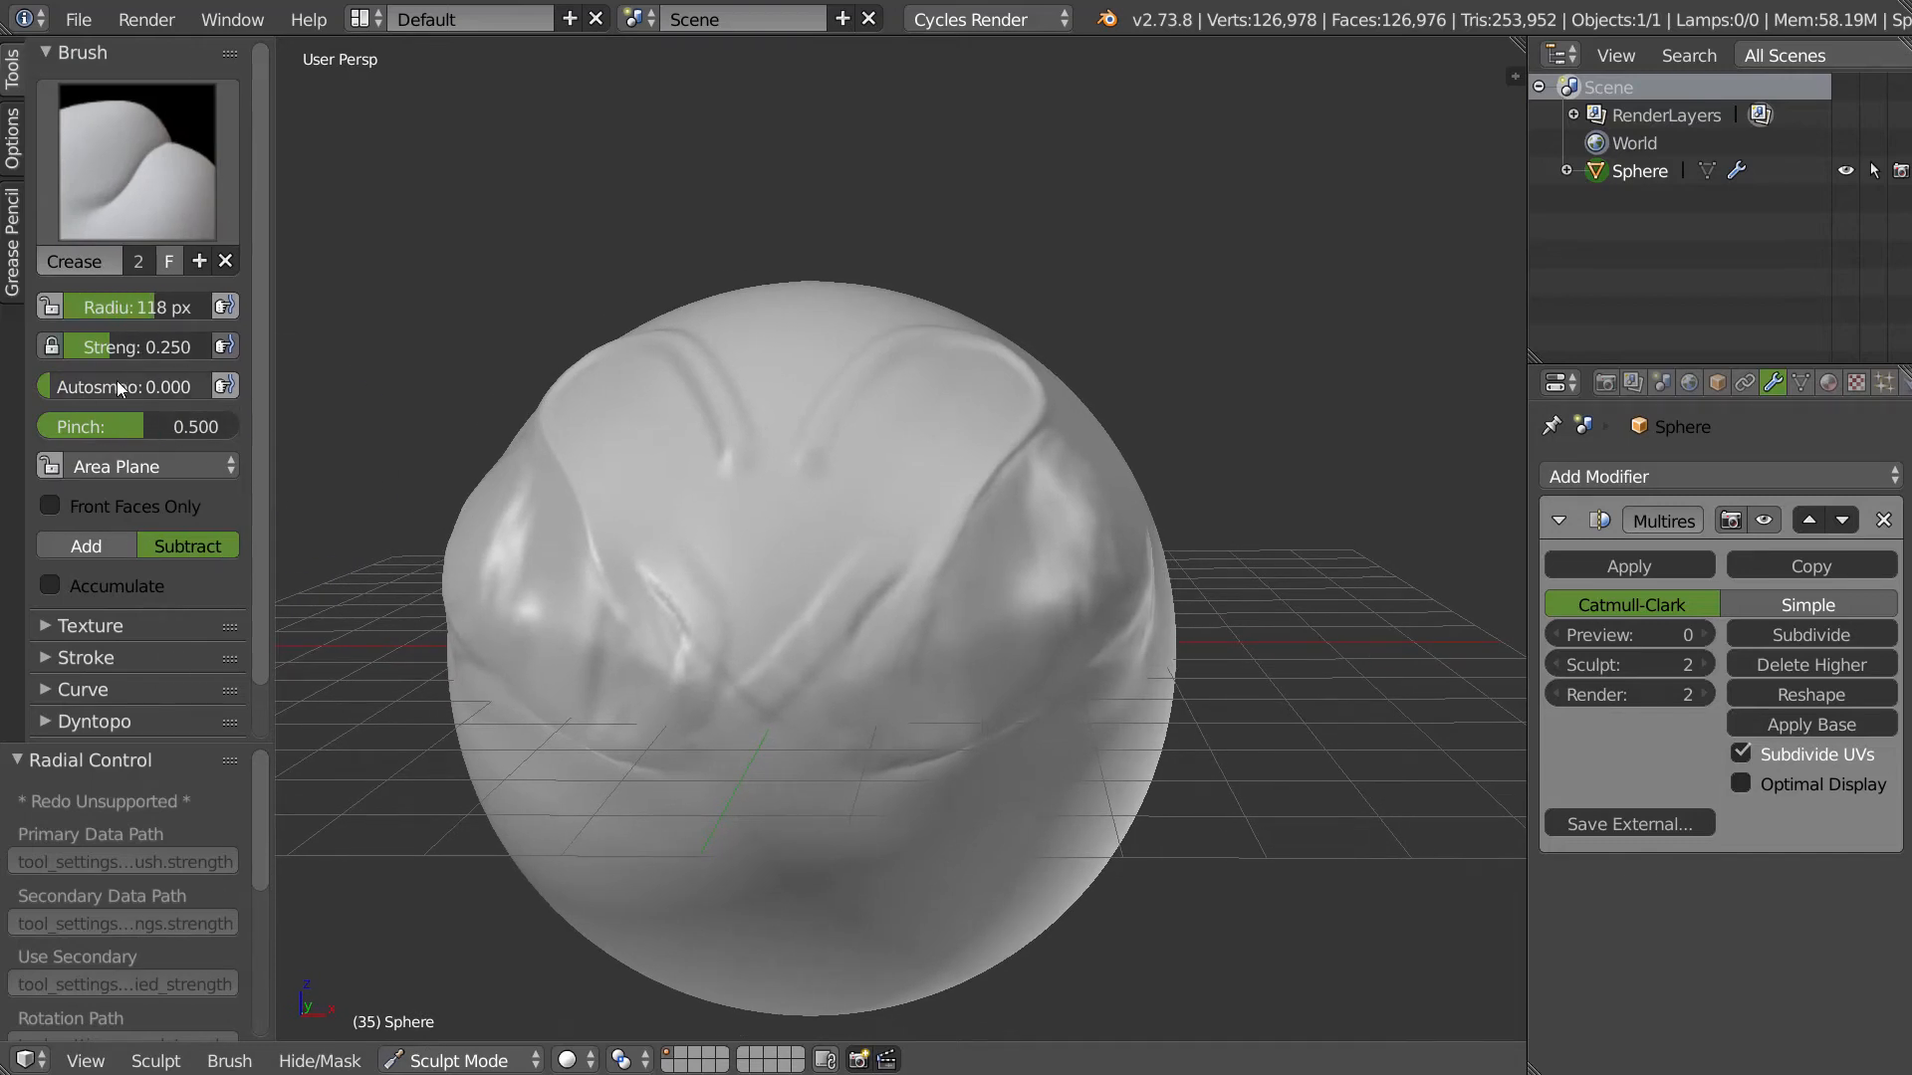
middle_click_drag(948, 506, 987, 458)
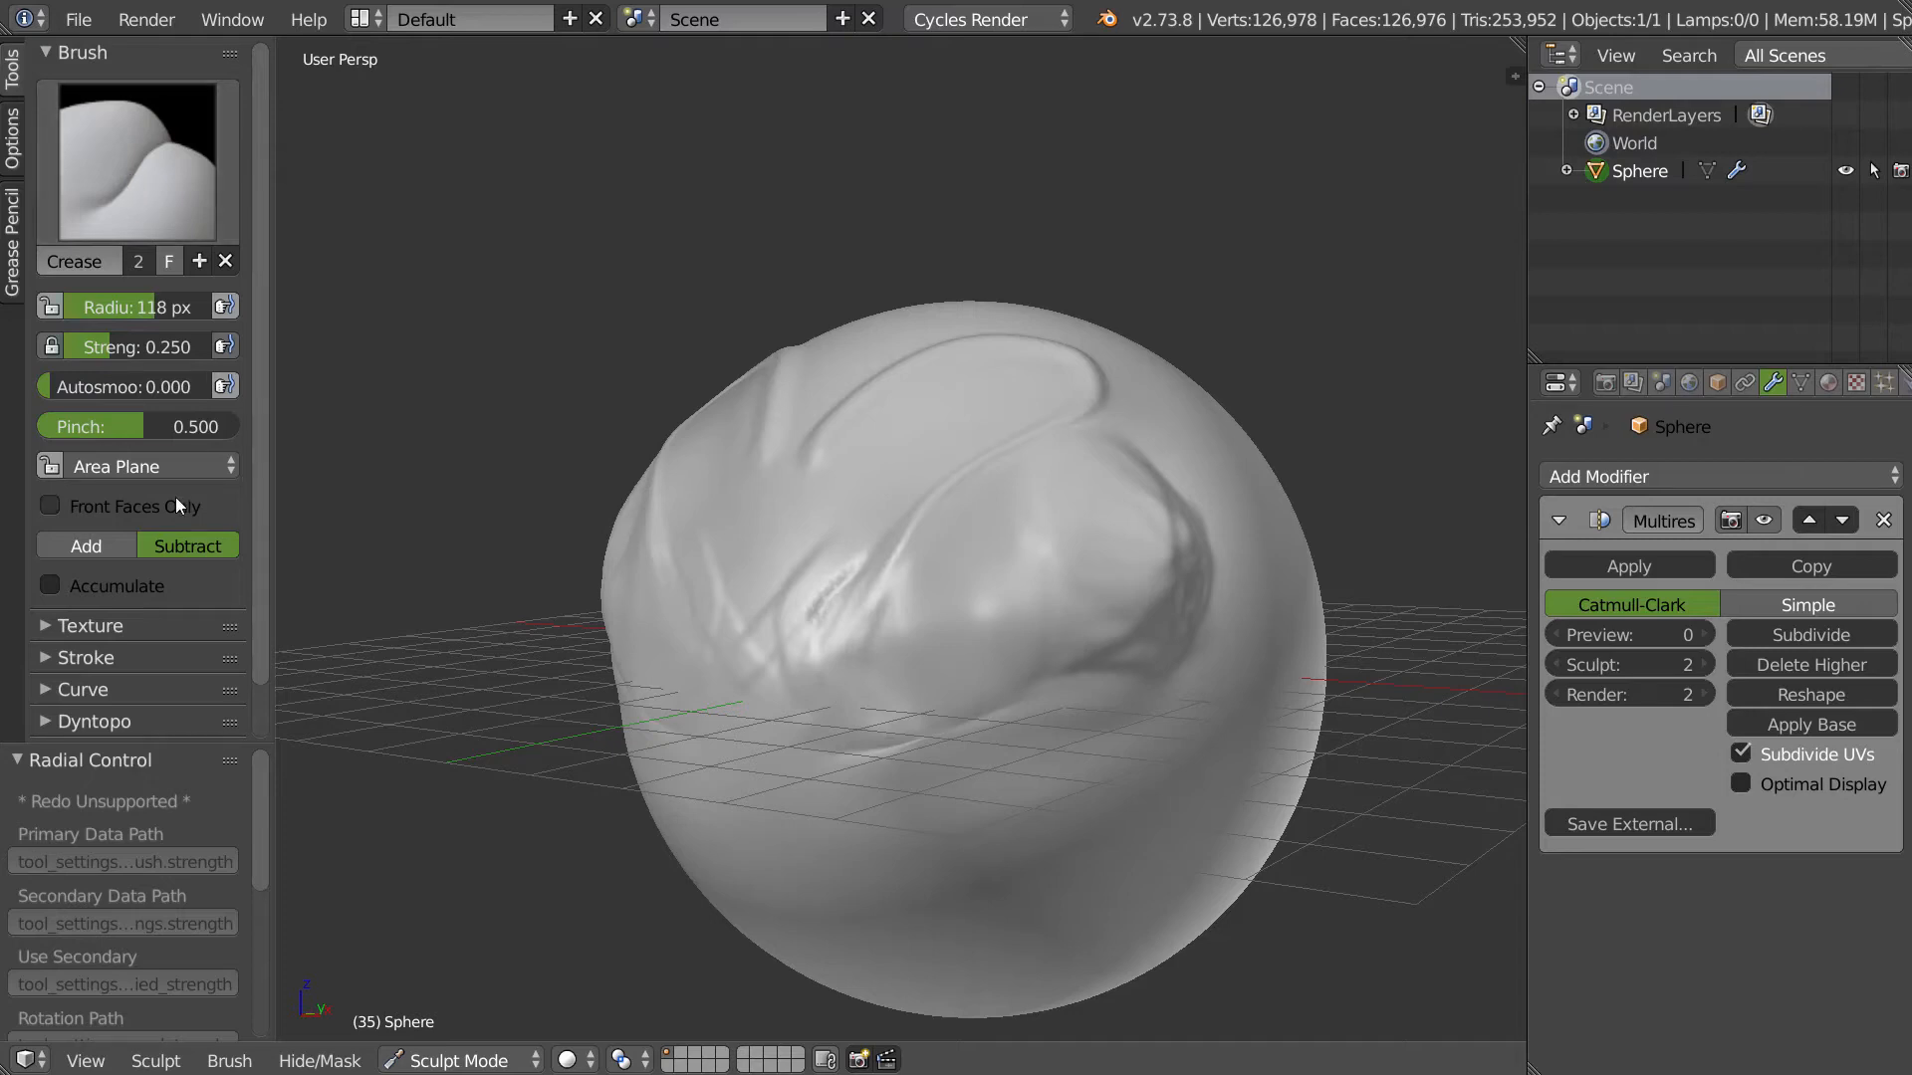
left_click_drag(145, 428, 2, 443)
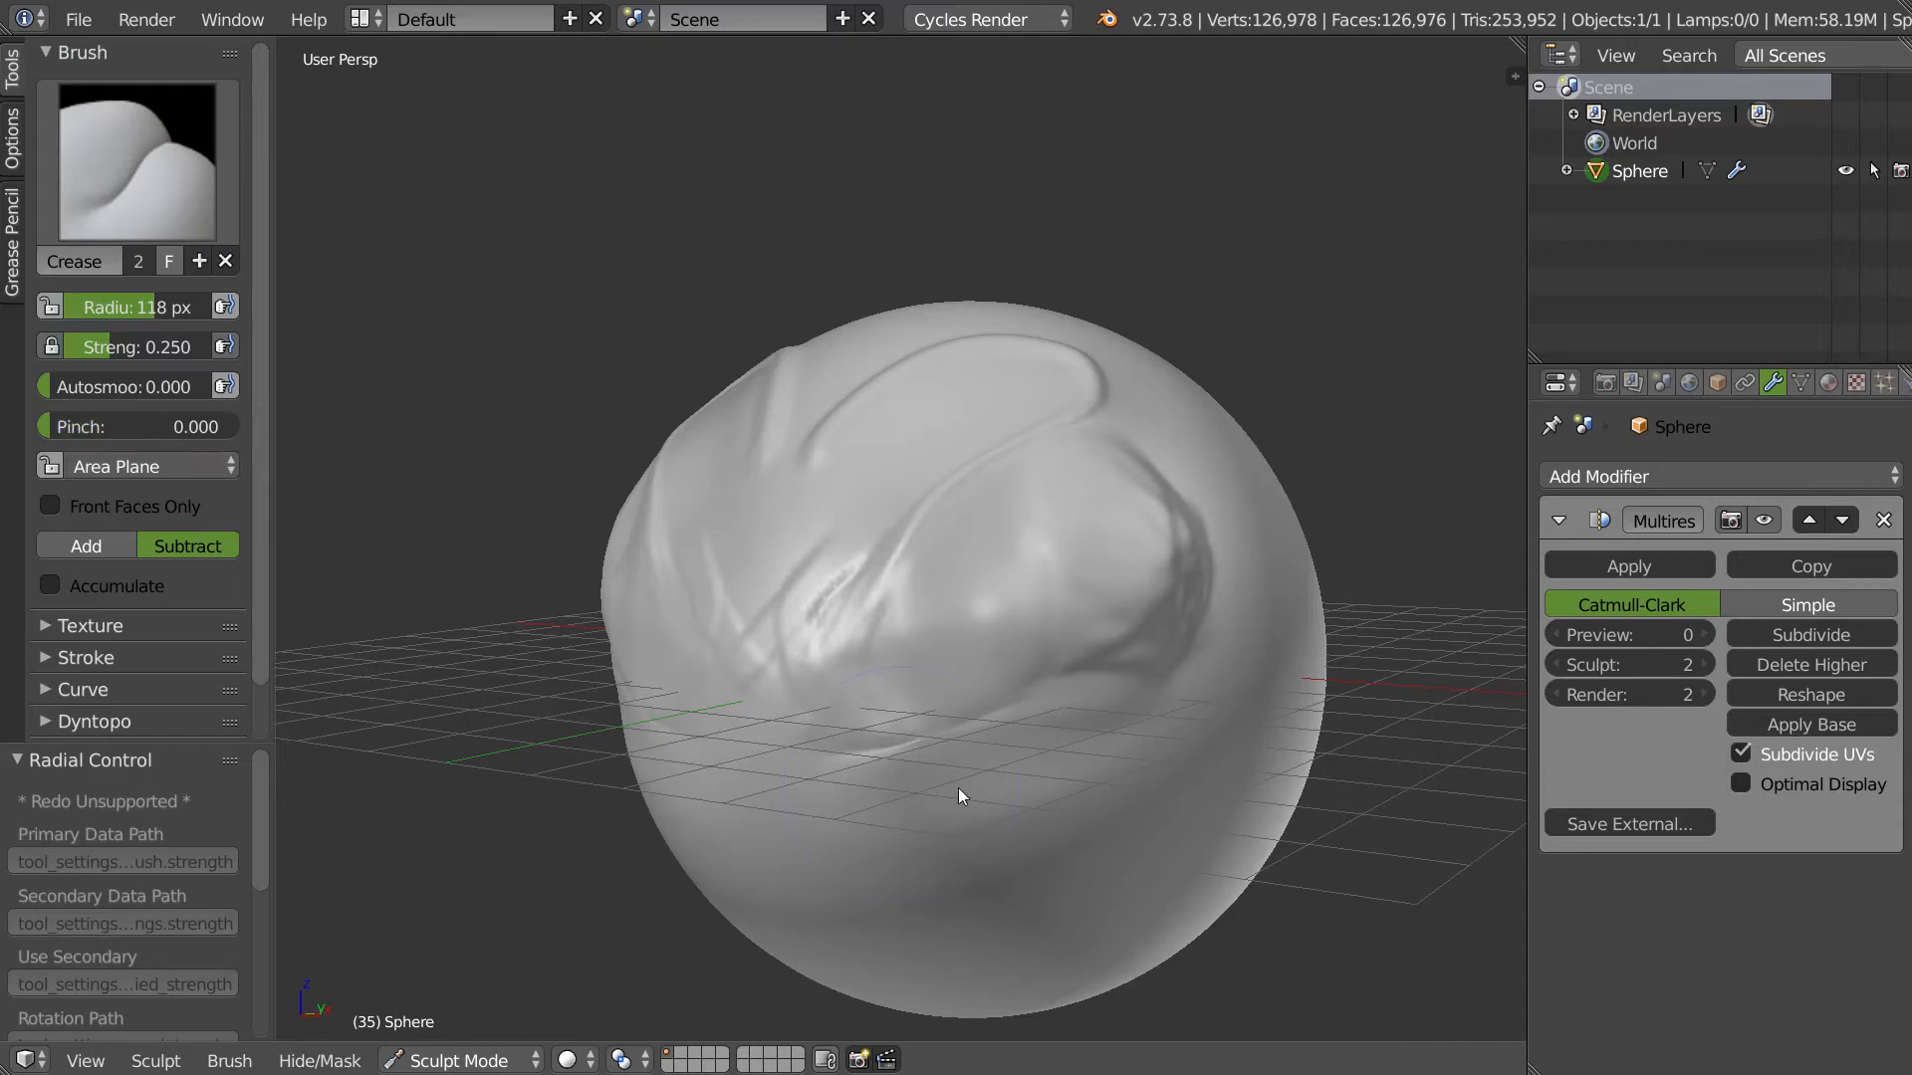
mouse_move(898, 851)
left_mouse_down()
mouse_move(1199, 768)
mouse_move(1084, 833)
mouse_move(1087, 790)
left_mouse_up()
middle_click_drag(1086, 783, 1051, 592)
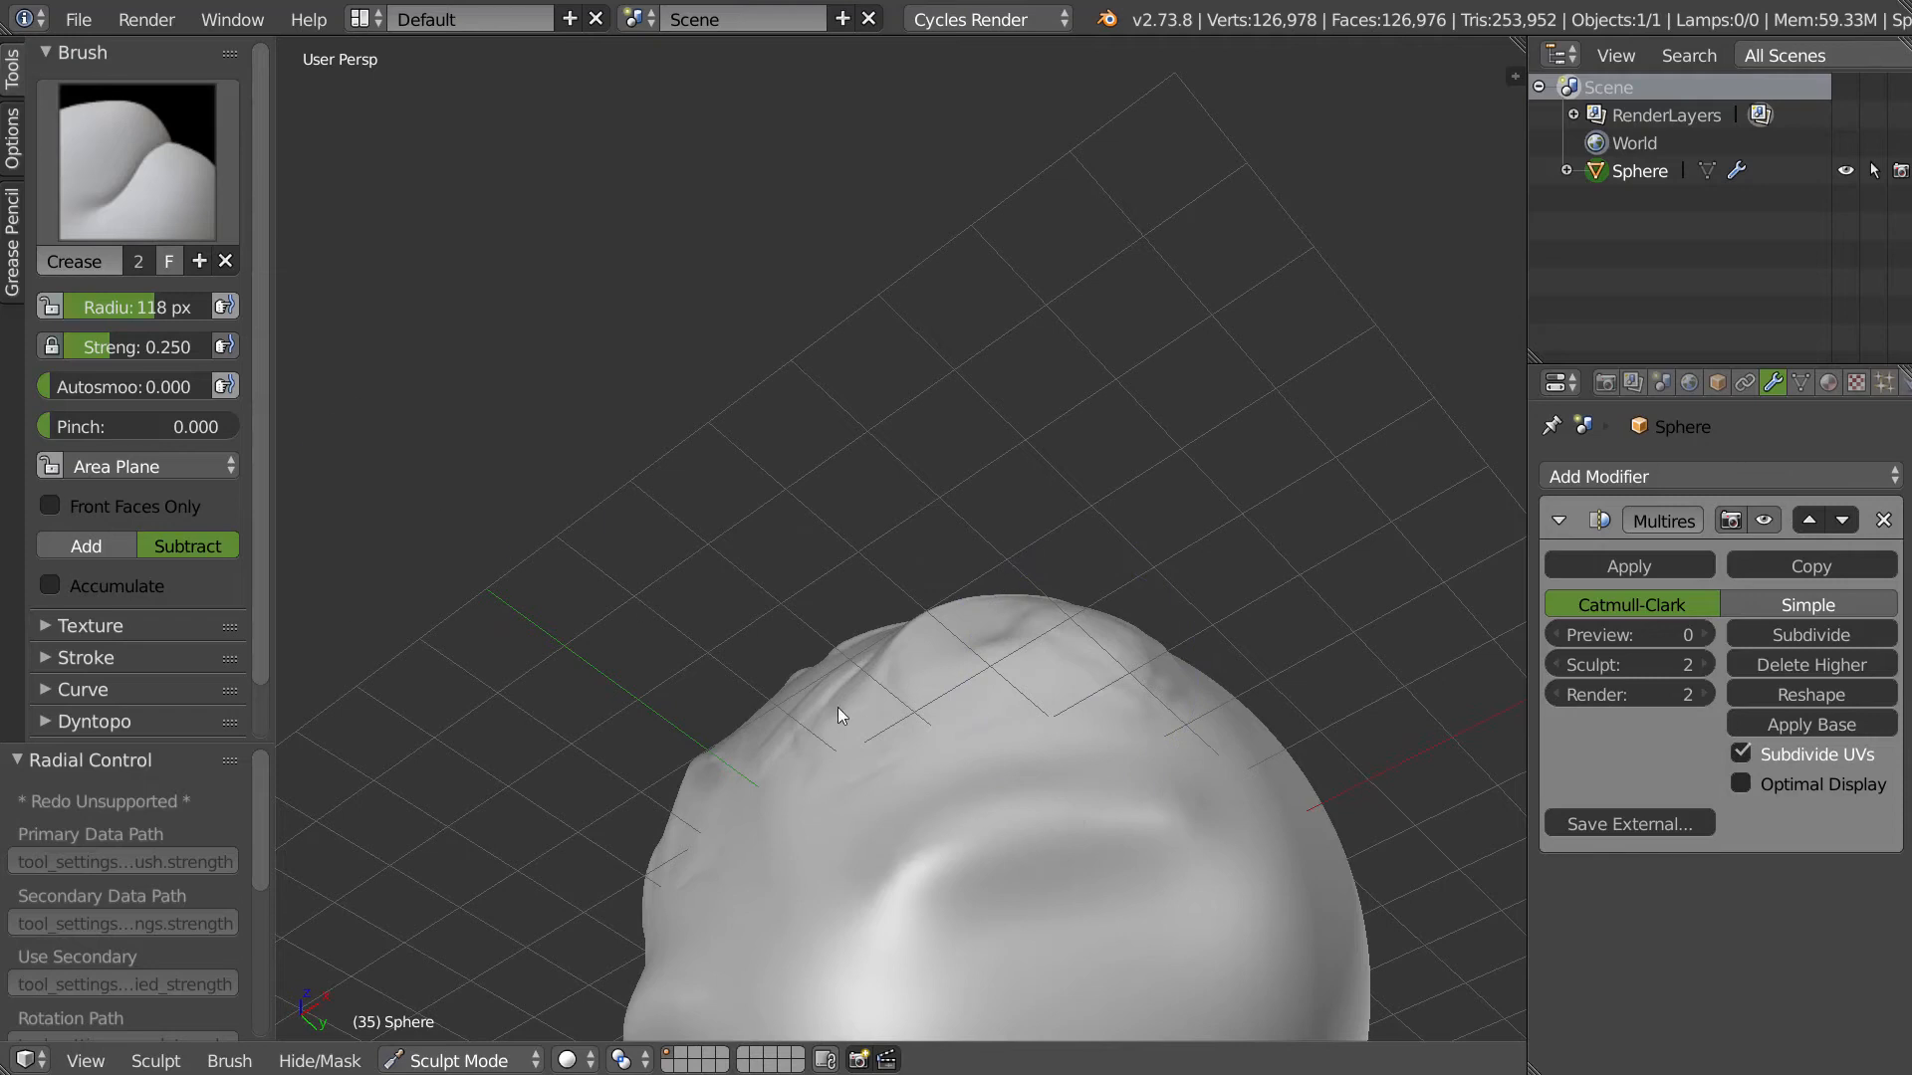
- Build up raised forms around the groove on the sphere's underside with the SculptDraw brush
left_click(96, 249)
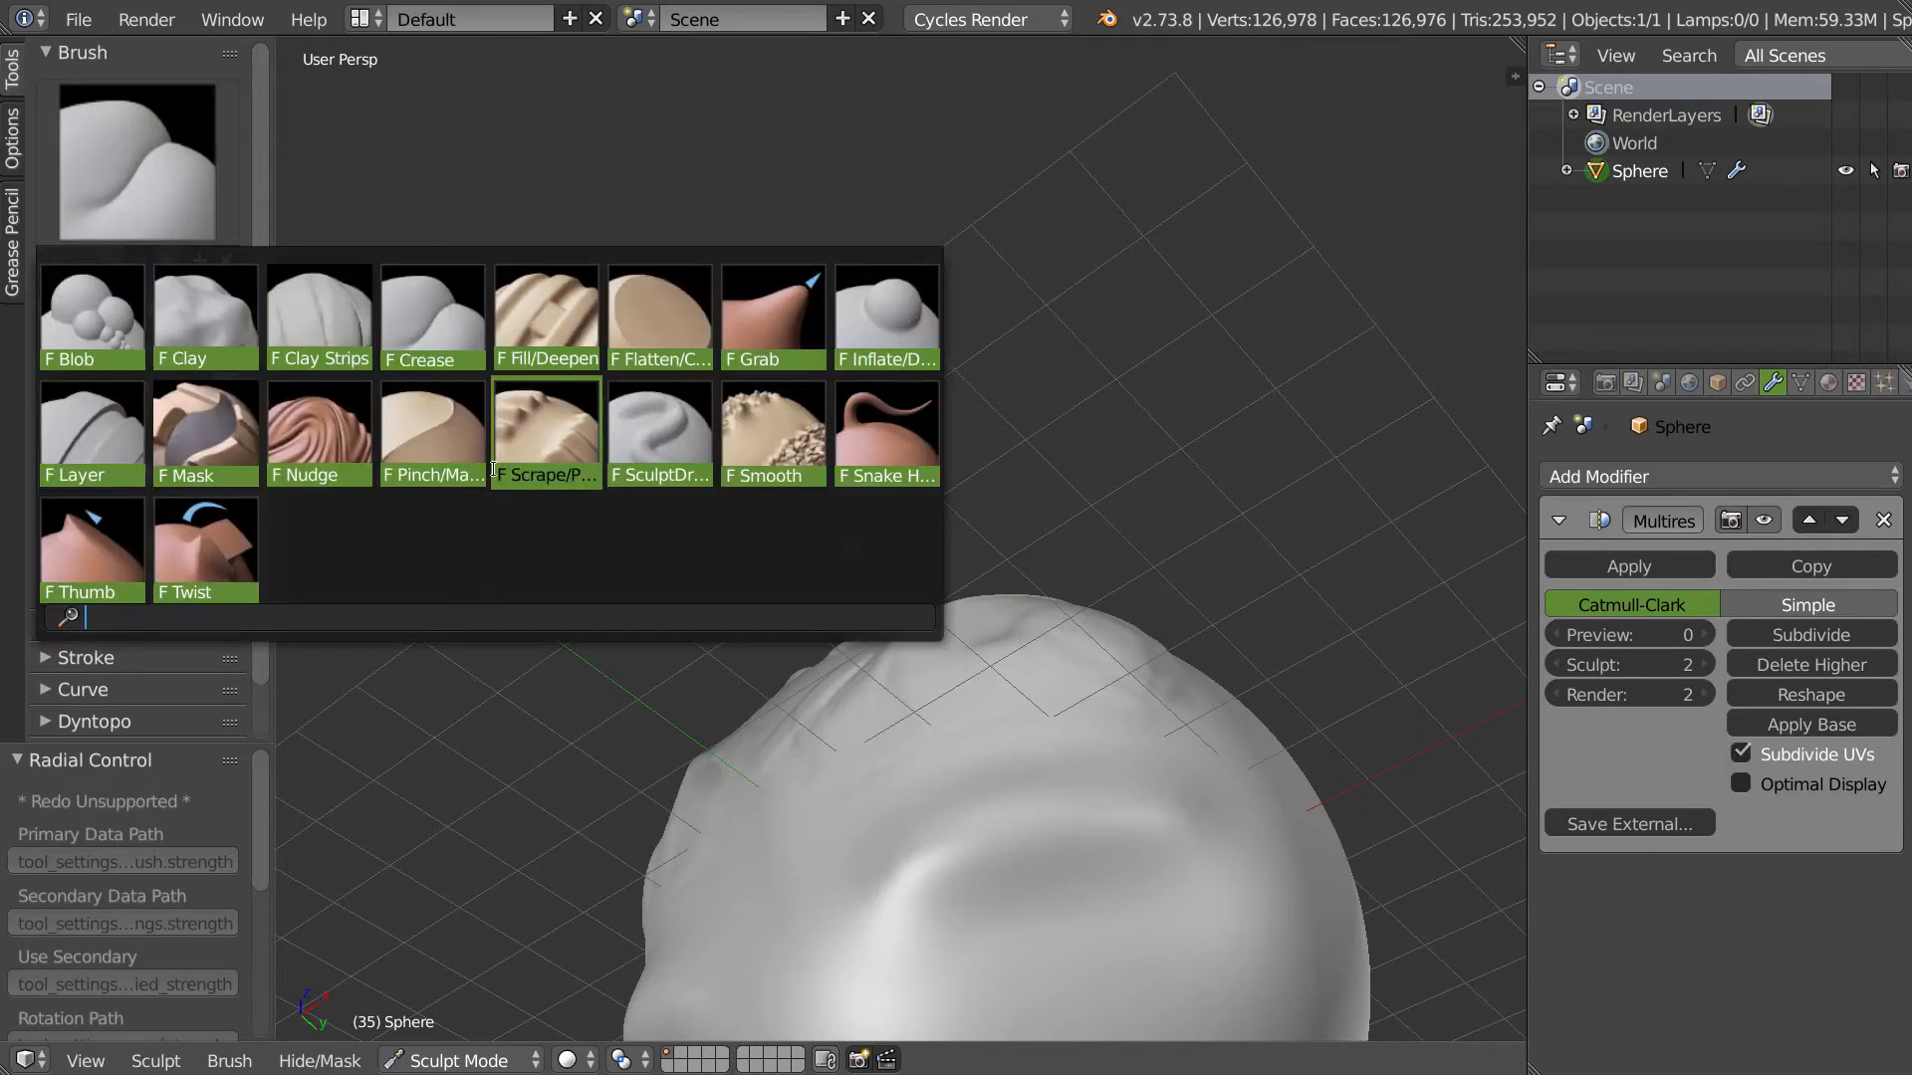
left_click(654, 443)
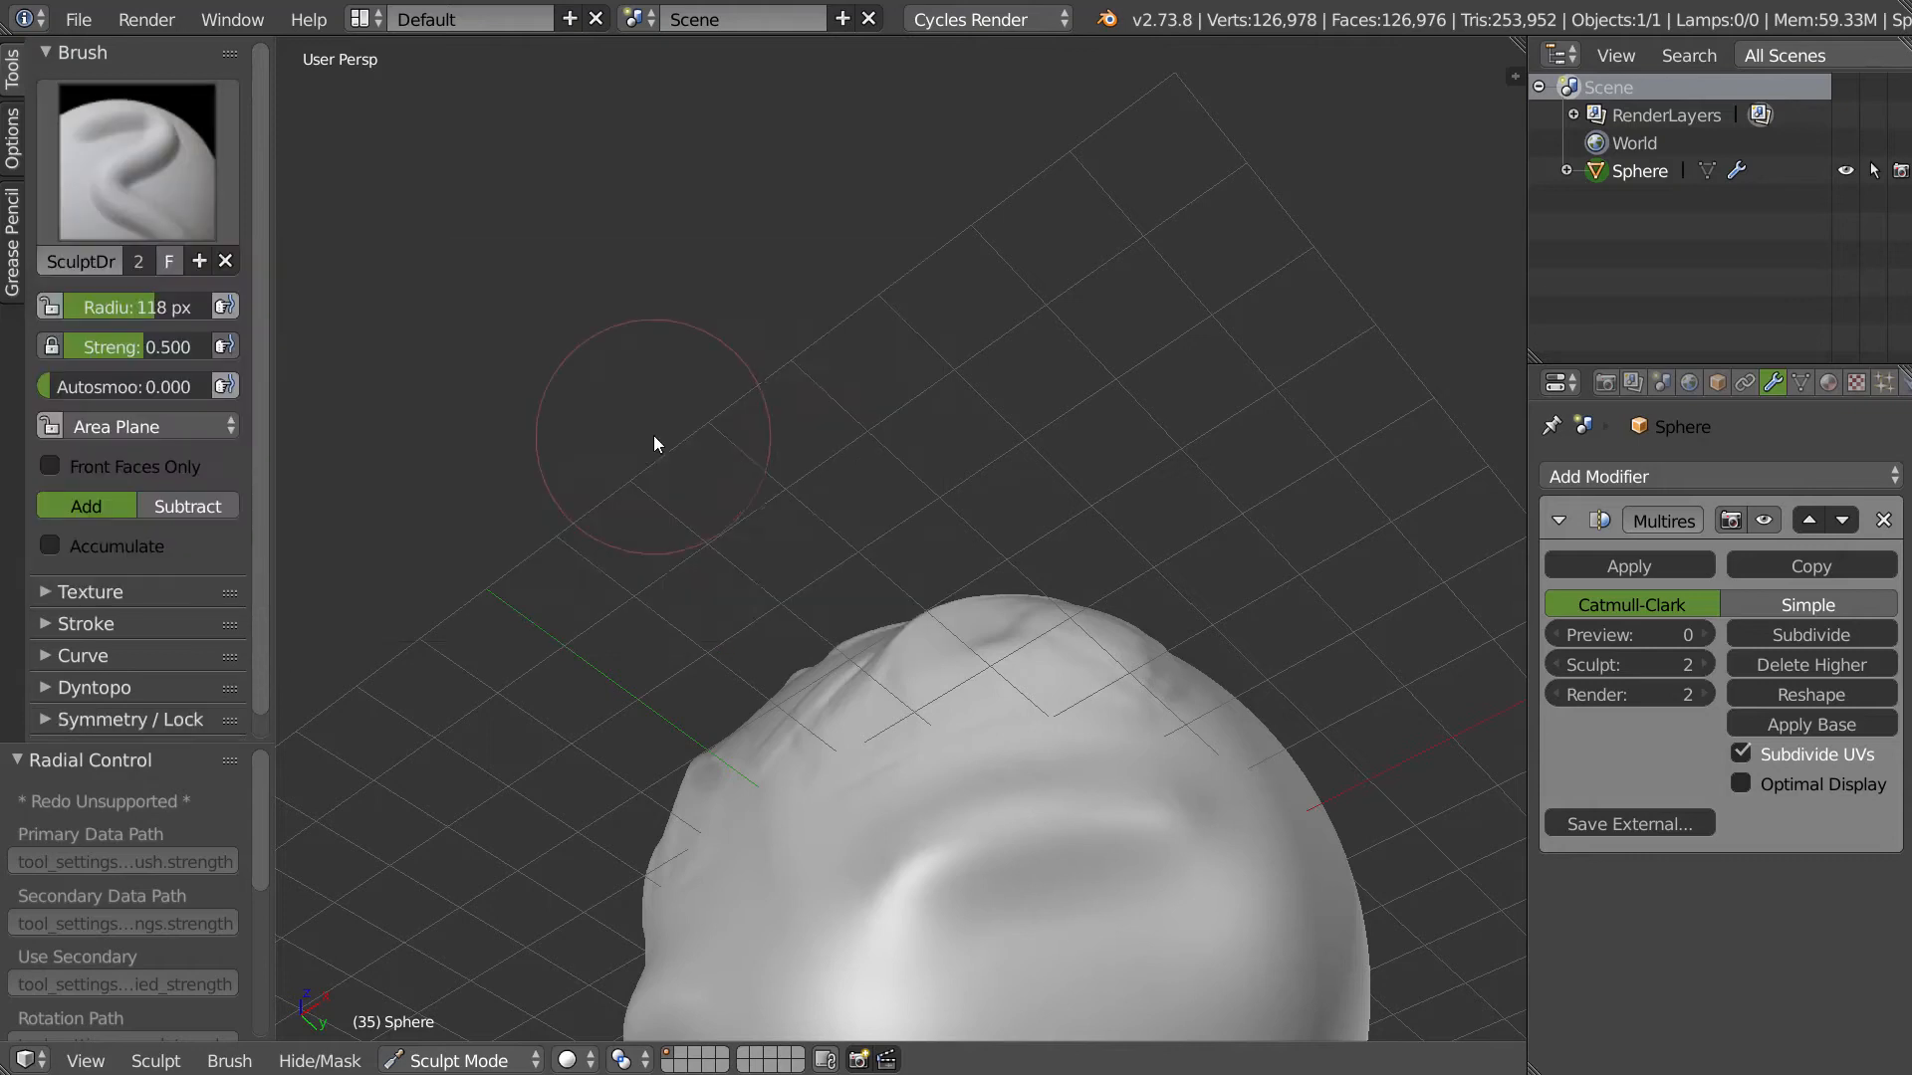
mouse_move(356, 187)
middle_mouse_down()
mouse_move(1082, 844)
mouse_move(1215, 830)
mouse_move(996, 673)
mouse_move(795, 840)
middle_mouse_up()
mouse_move(794, 840)
left_mouse_down()
mouse_move(965, 803)
mouse_move(886, 776)
left_mouse_up()
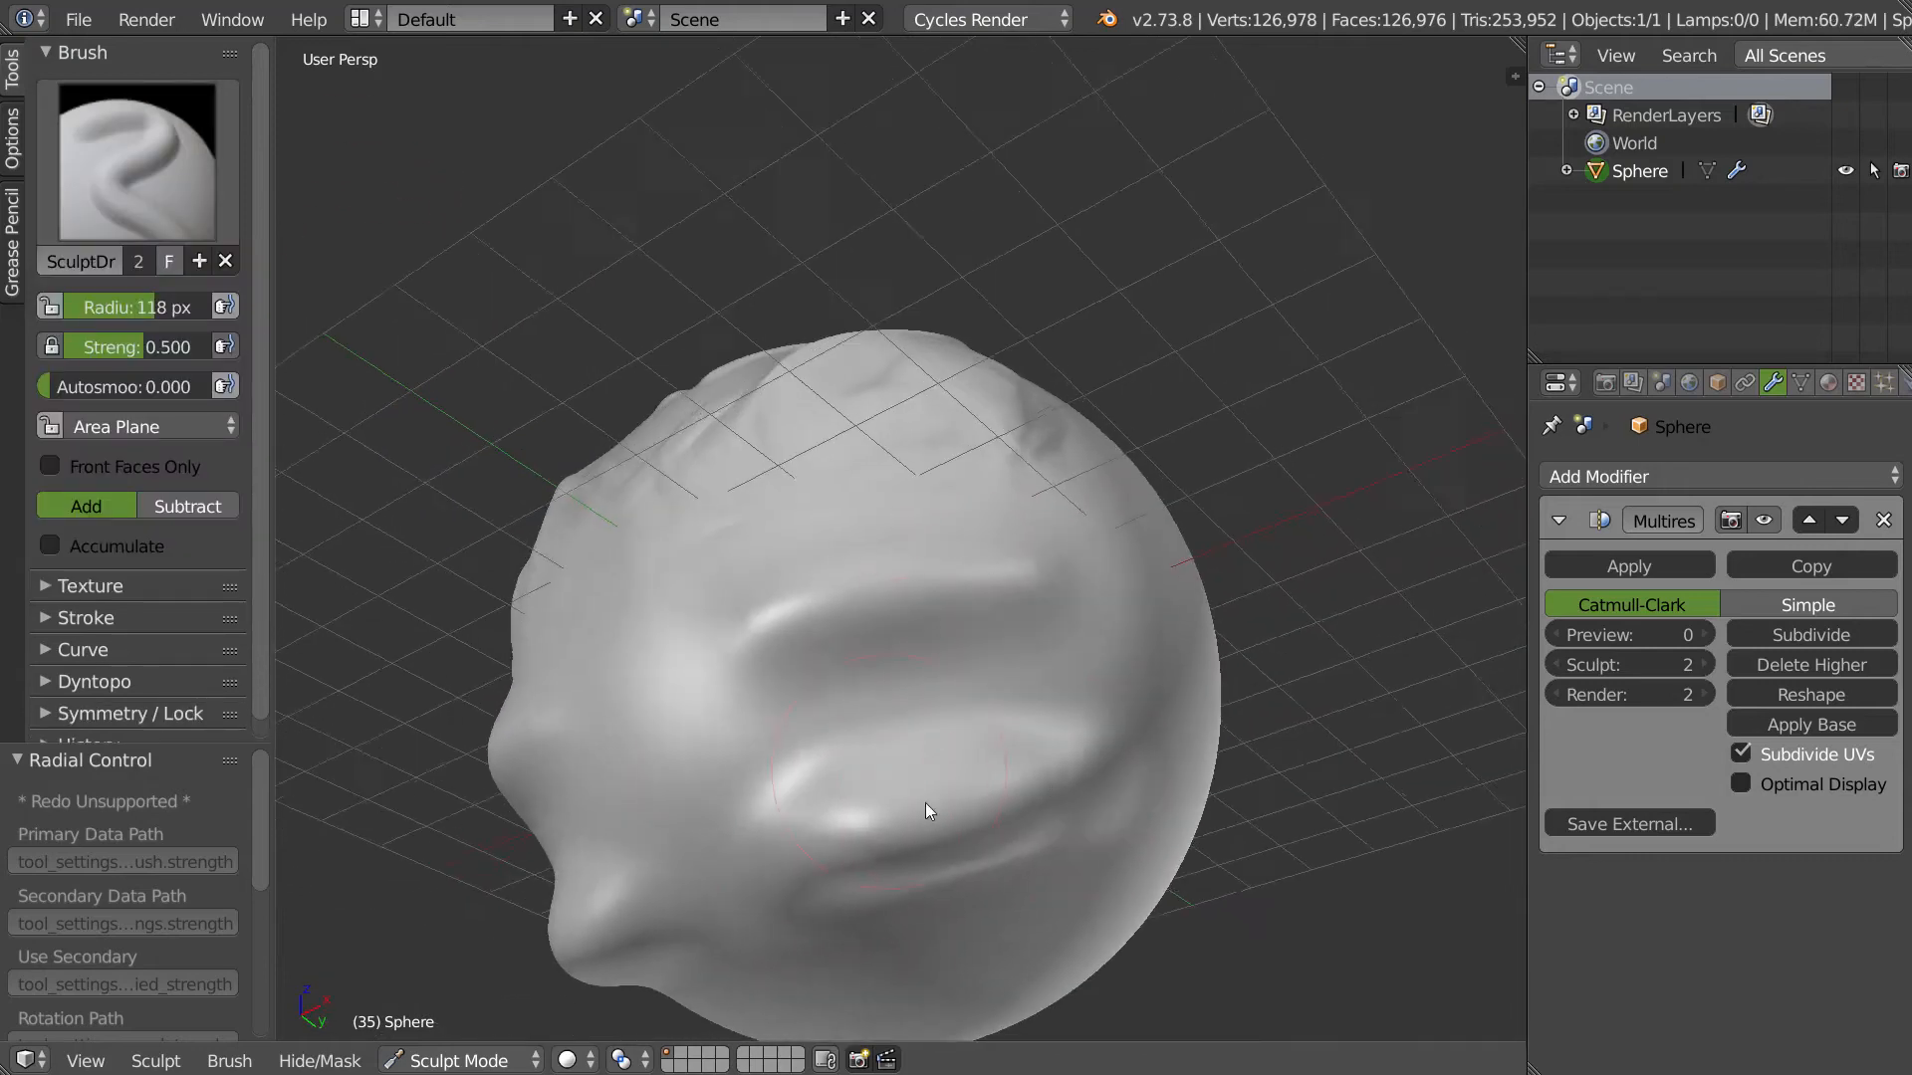
middle_click_drag(885, 769, 942, 808)
left_click_drag(942, 809, 953, 720)
mouse_move(953, 720)
middle_mouse_down()
mouse_move(920, 749)
mouse_move(948, 660)
middle_mouse_up()
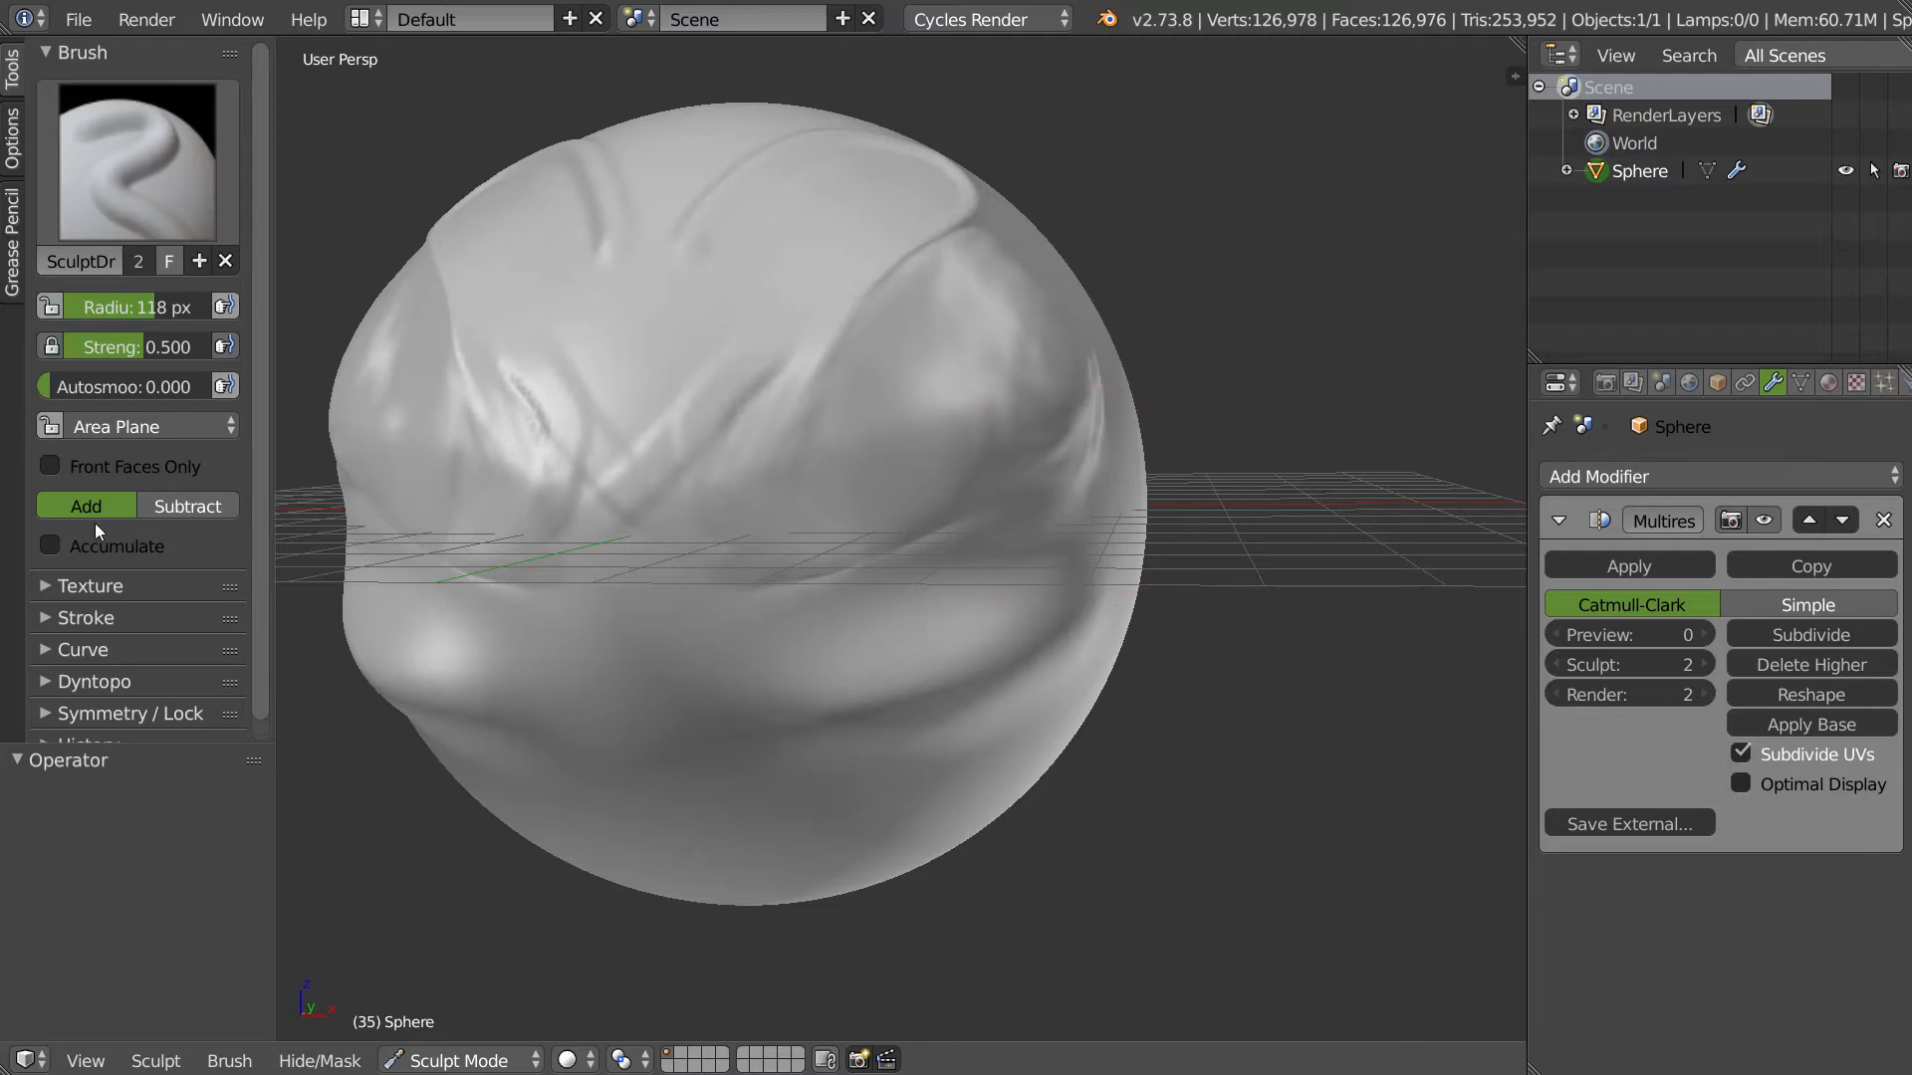
- Carve hollows into the sphere's side with SculptDraw set to Subtract, and sculpt a raised stroke beside them set to Add
middle_click_drag(849, 518, 906, 522)
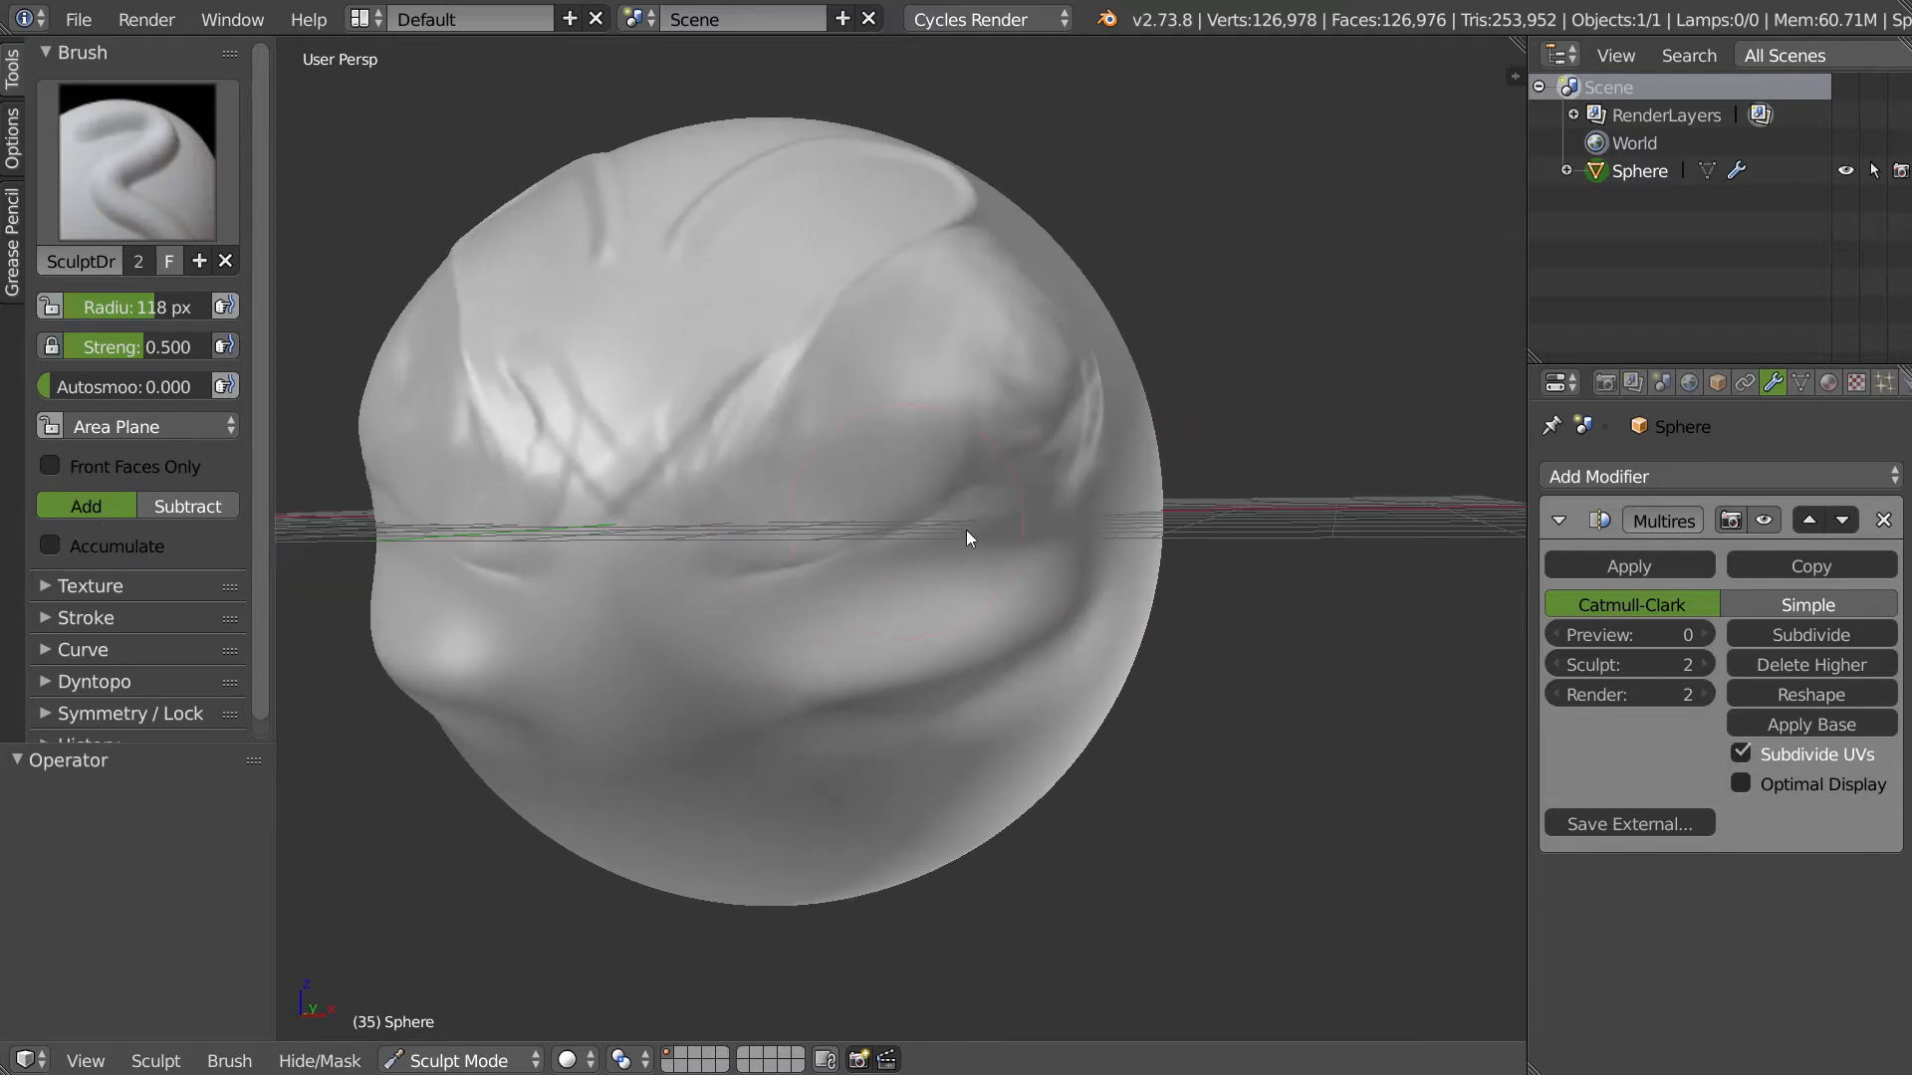
mouse_move(759, 546)
middle_mouse_down()
mouse_move(823, 534)
mouse_move(866, 488)
middle_mouse_up()
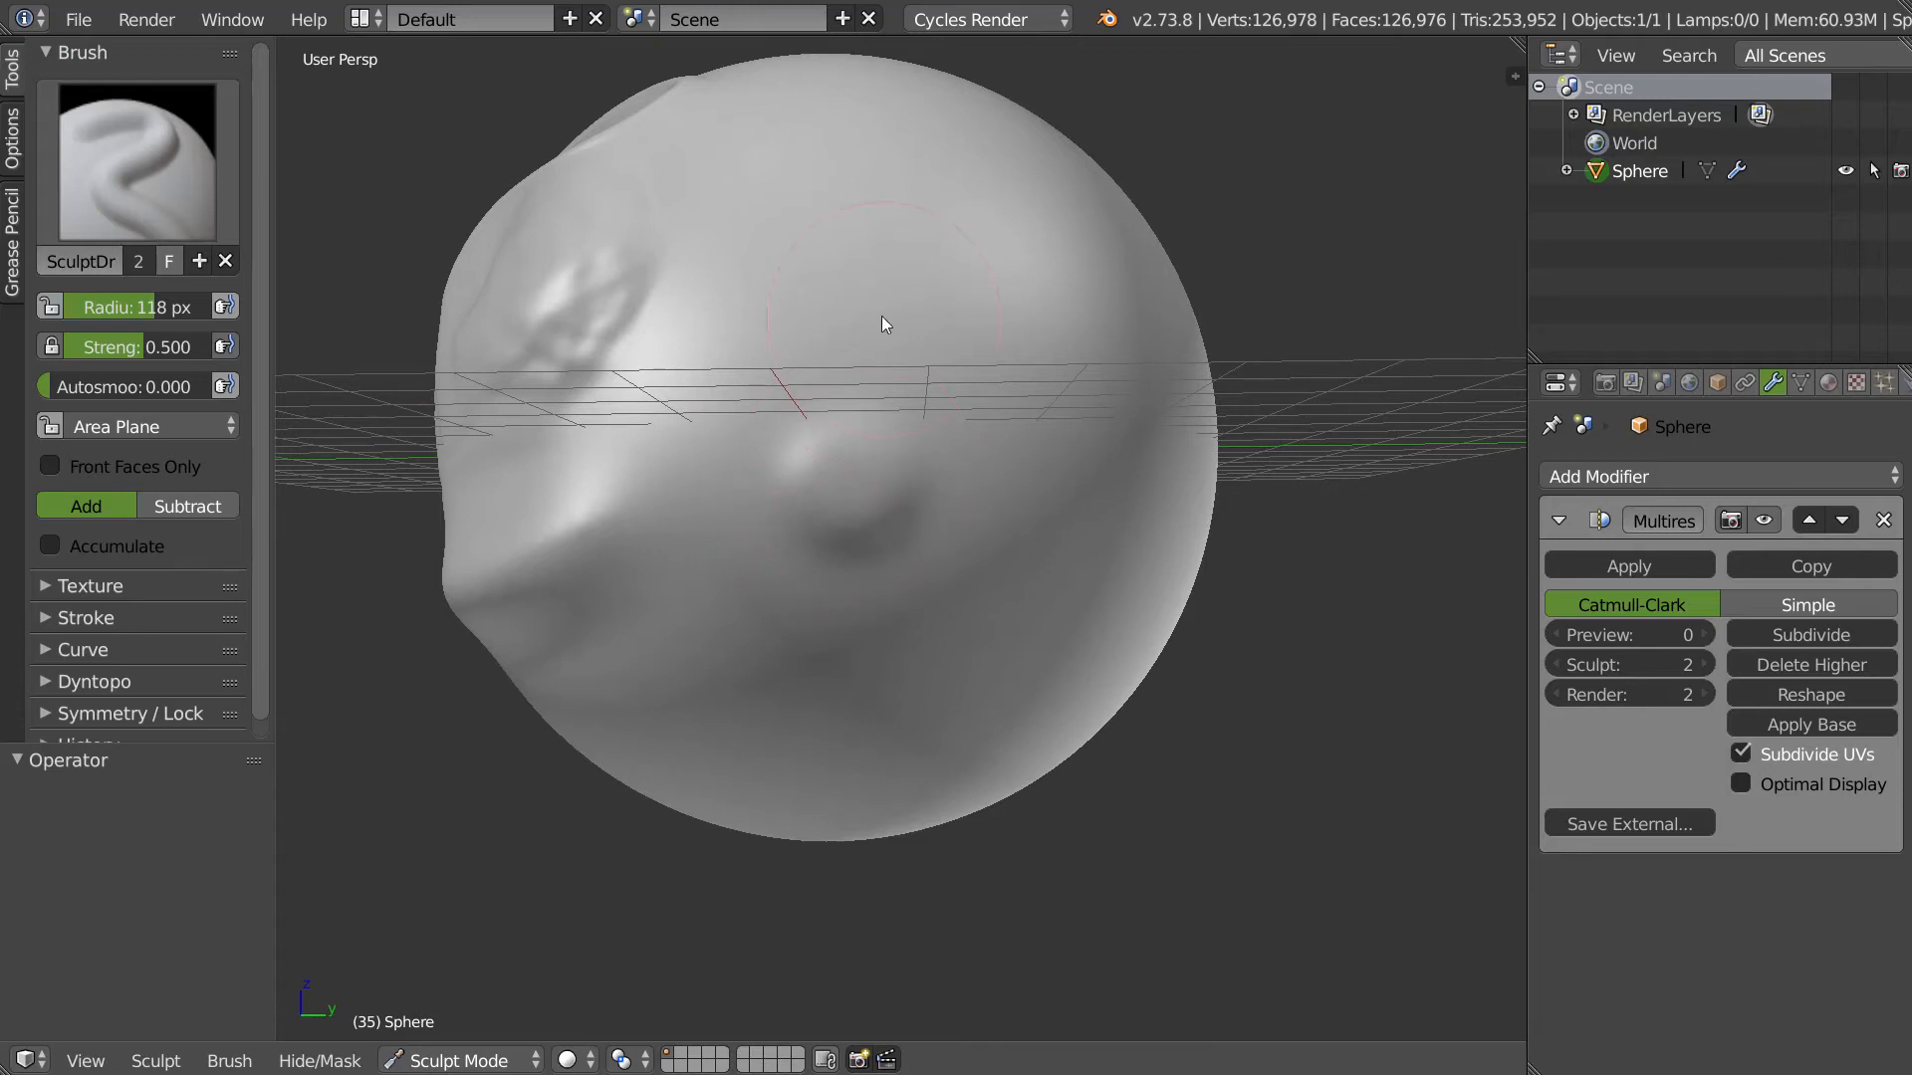
middle_click_drag(851, 331, 886, 365)
left_click(145, 508)
left_click_drag(653, 420, 645, 415)
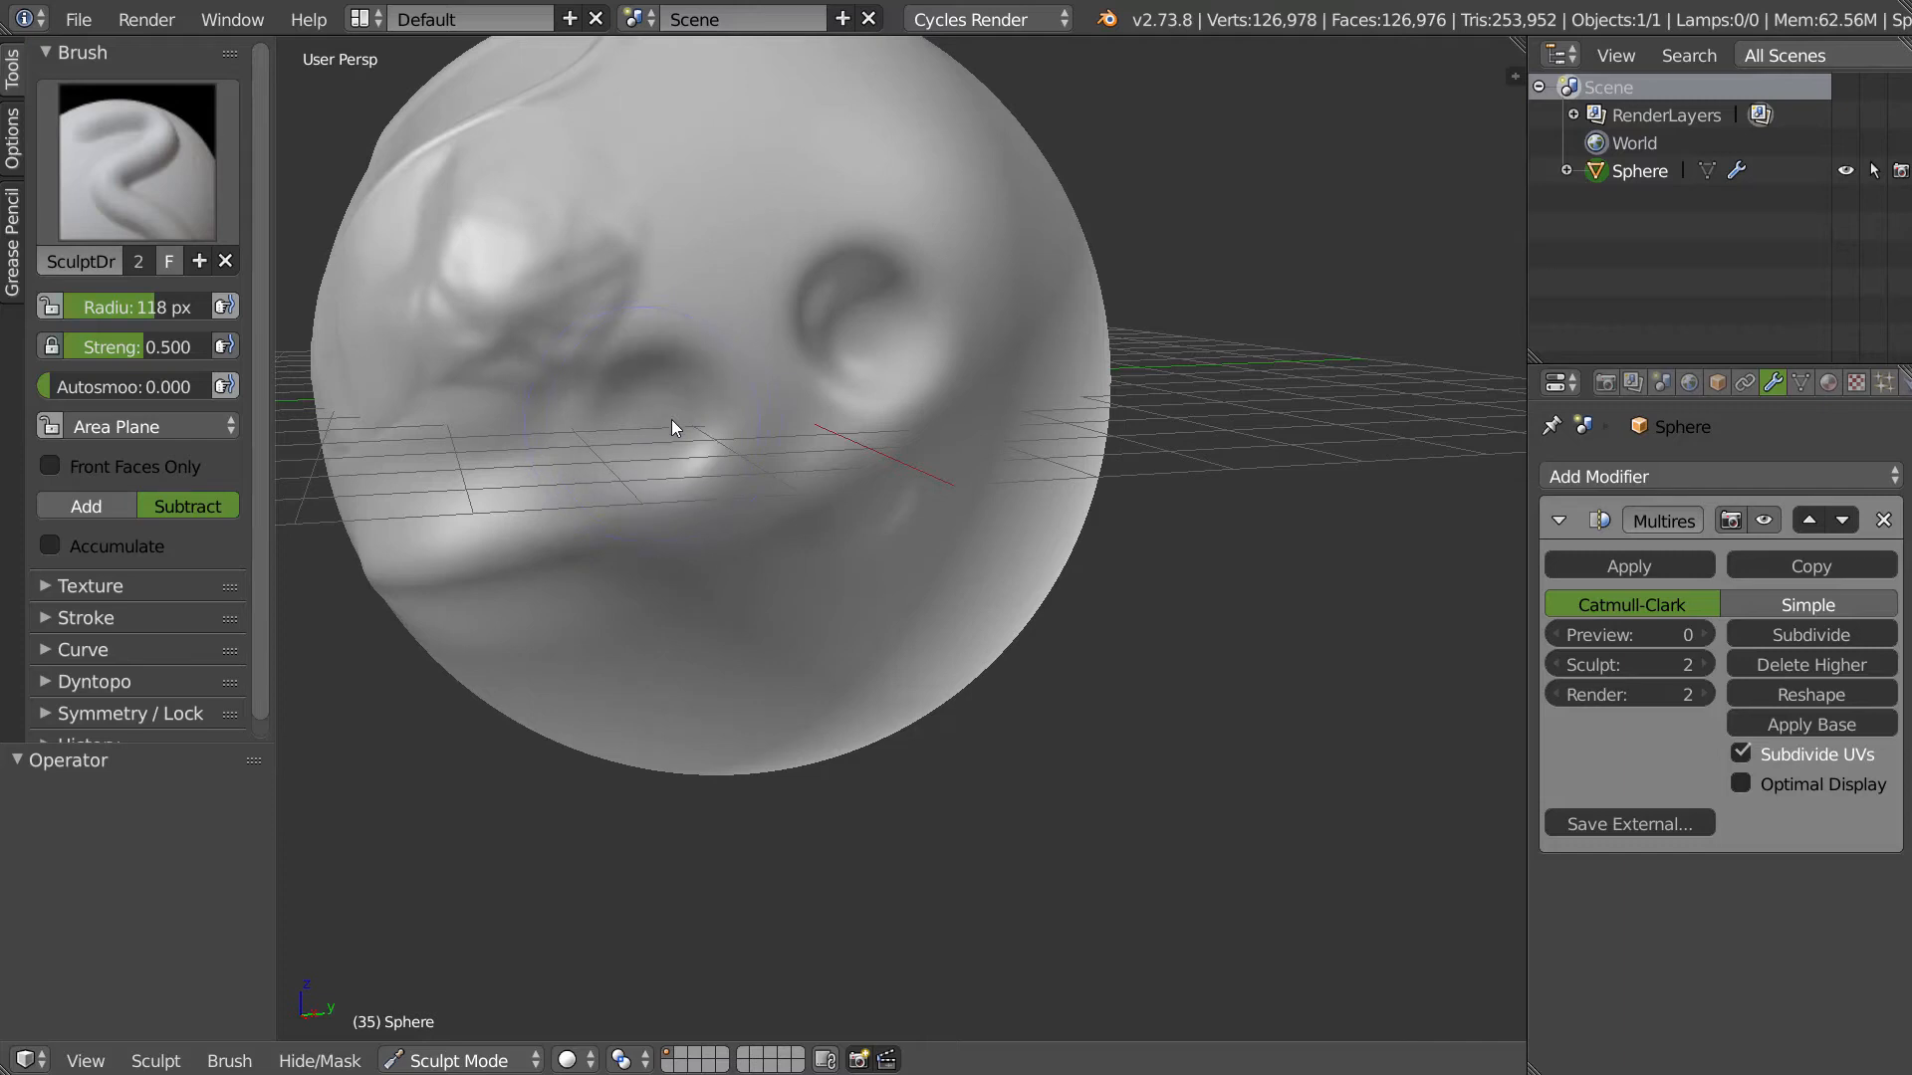
left_click(85, 506)
left_click_drag(669, 257, 687, 244)
- Set the SculptDraw brush's stroke method to Line and sculpt a straight raised ridge across the sphere's lower front
left_click(129, 587)
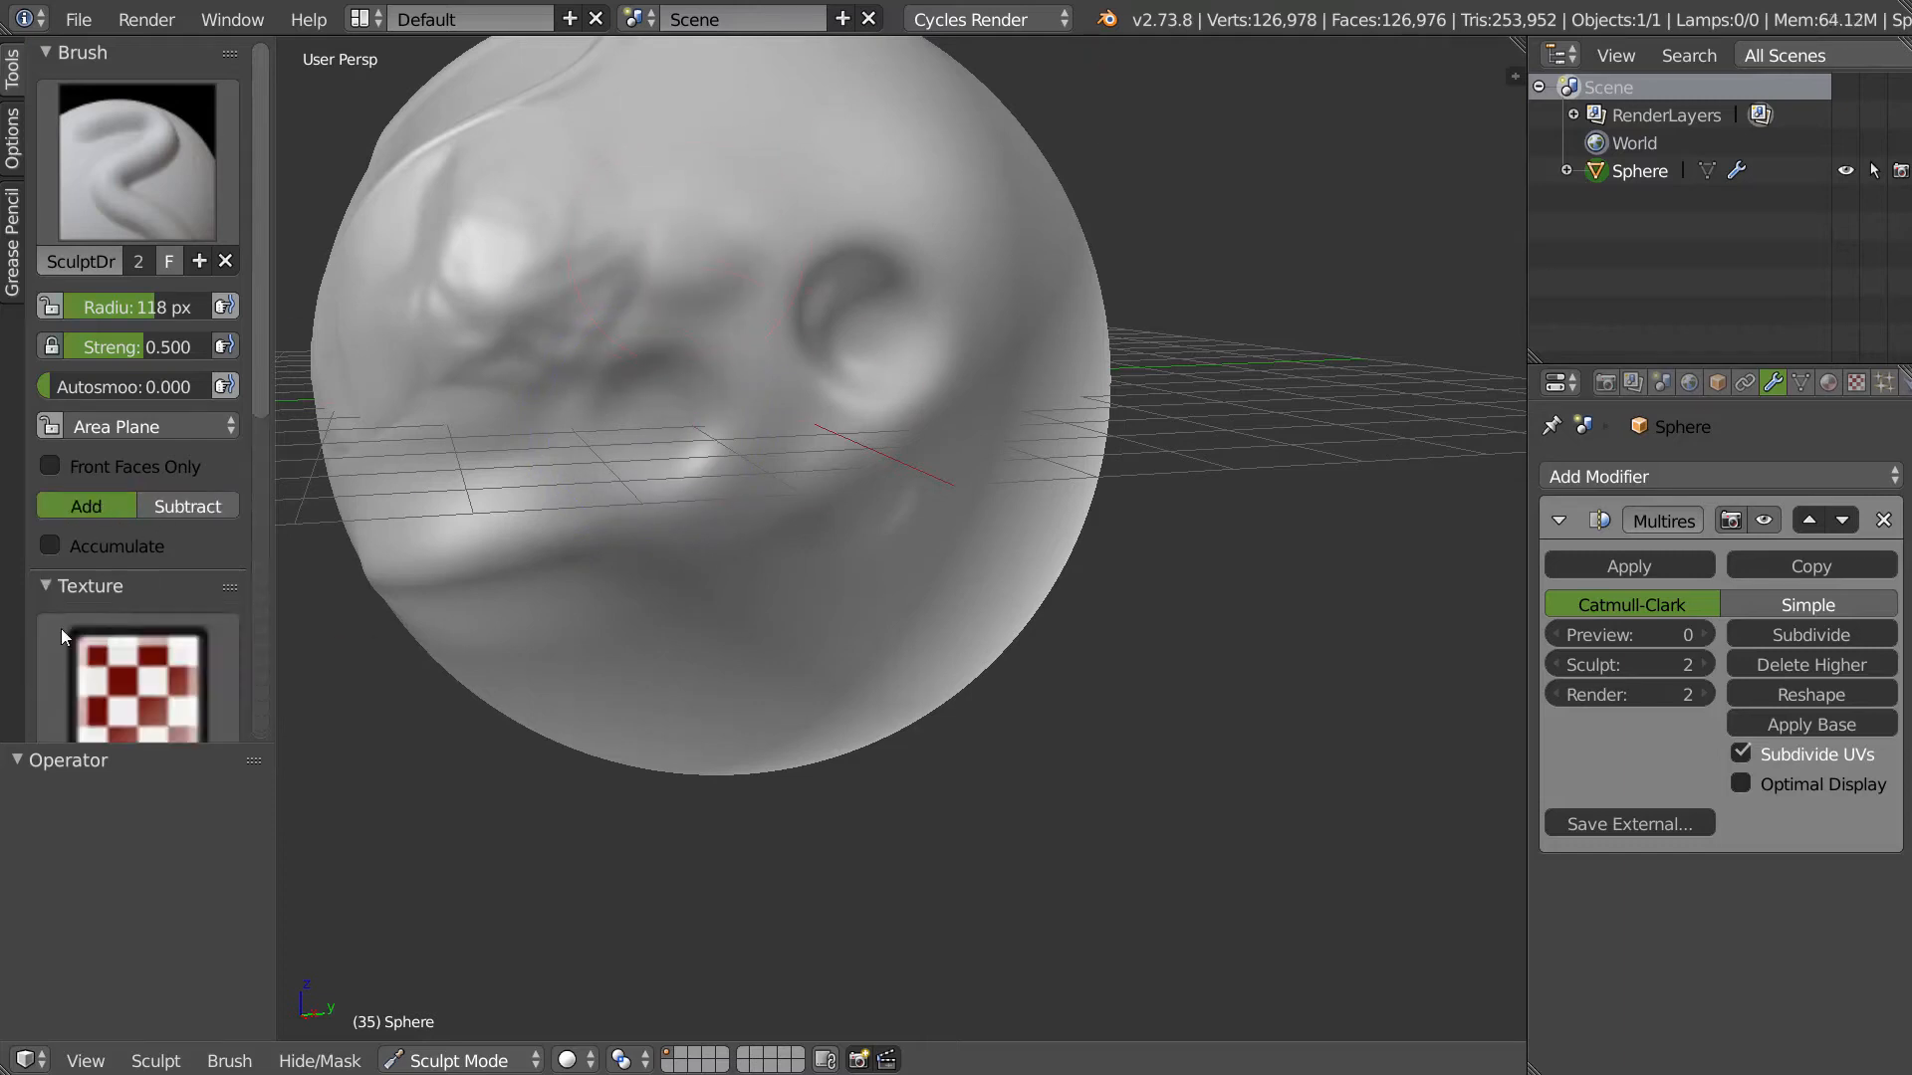
left_click(105, 584)
left_click(104, 618)
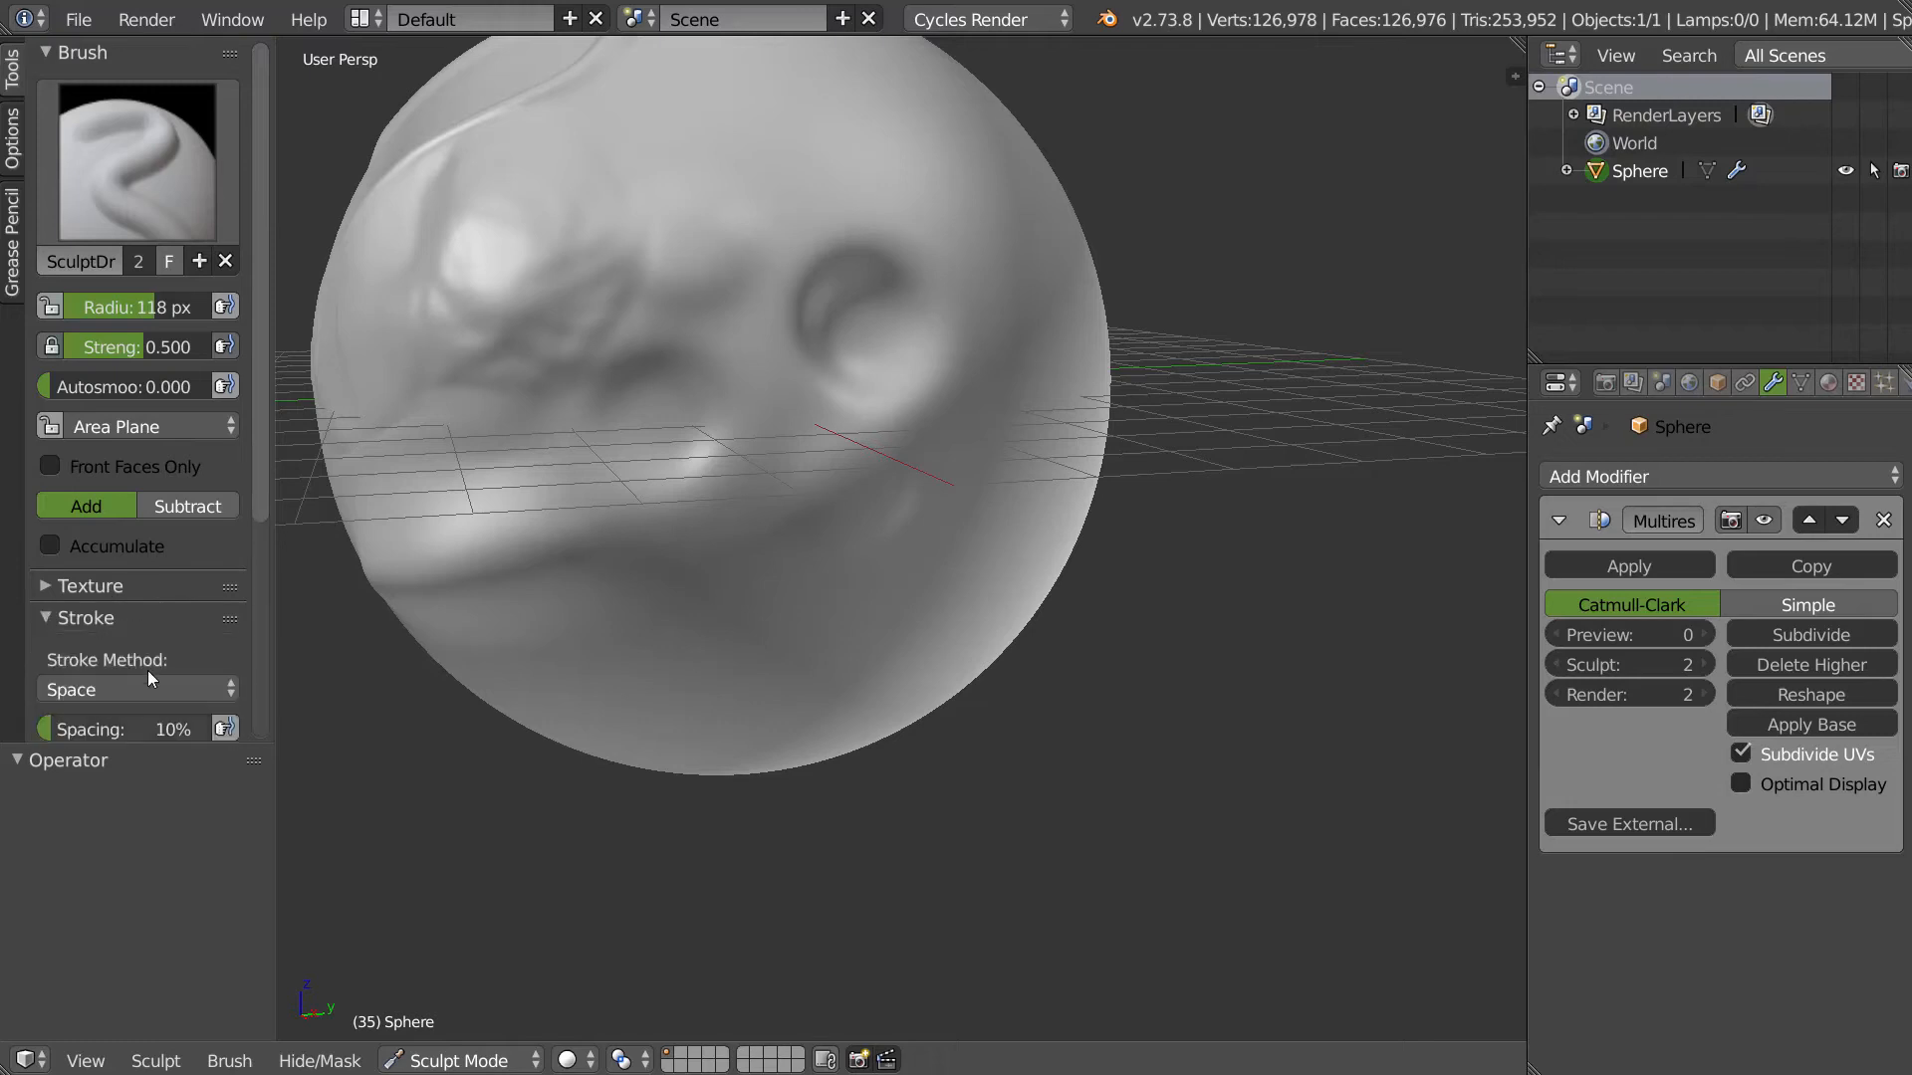
scroll(123, 689, "down", 5)
left_click(110, 487)
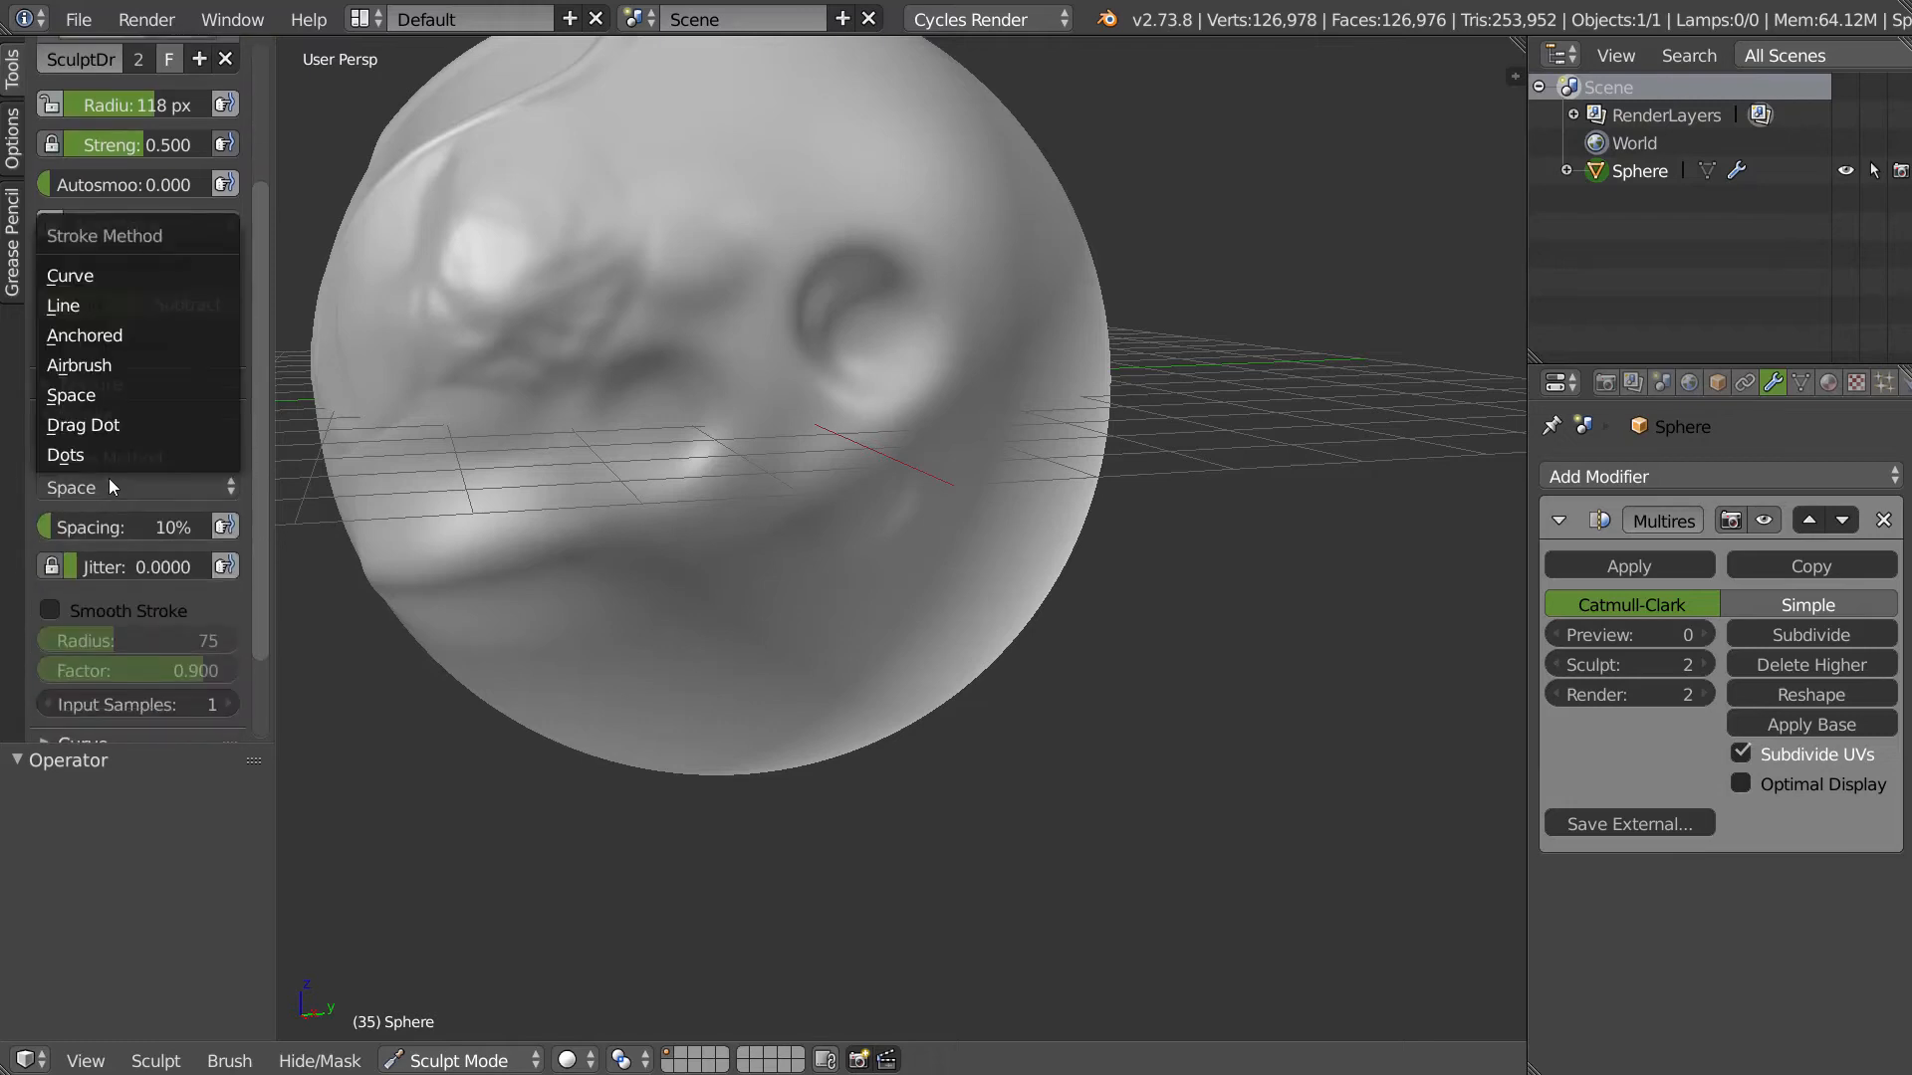
left_click(110, 302)
middle_click_drag(576, 528, 737, 645)
left_click_drag(607, 780, 845, 691)
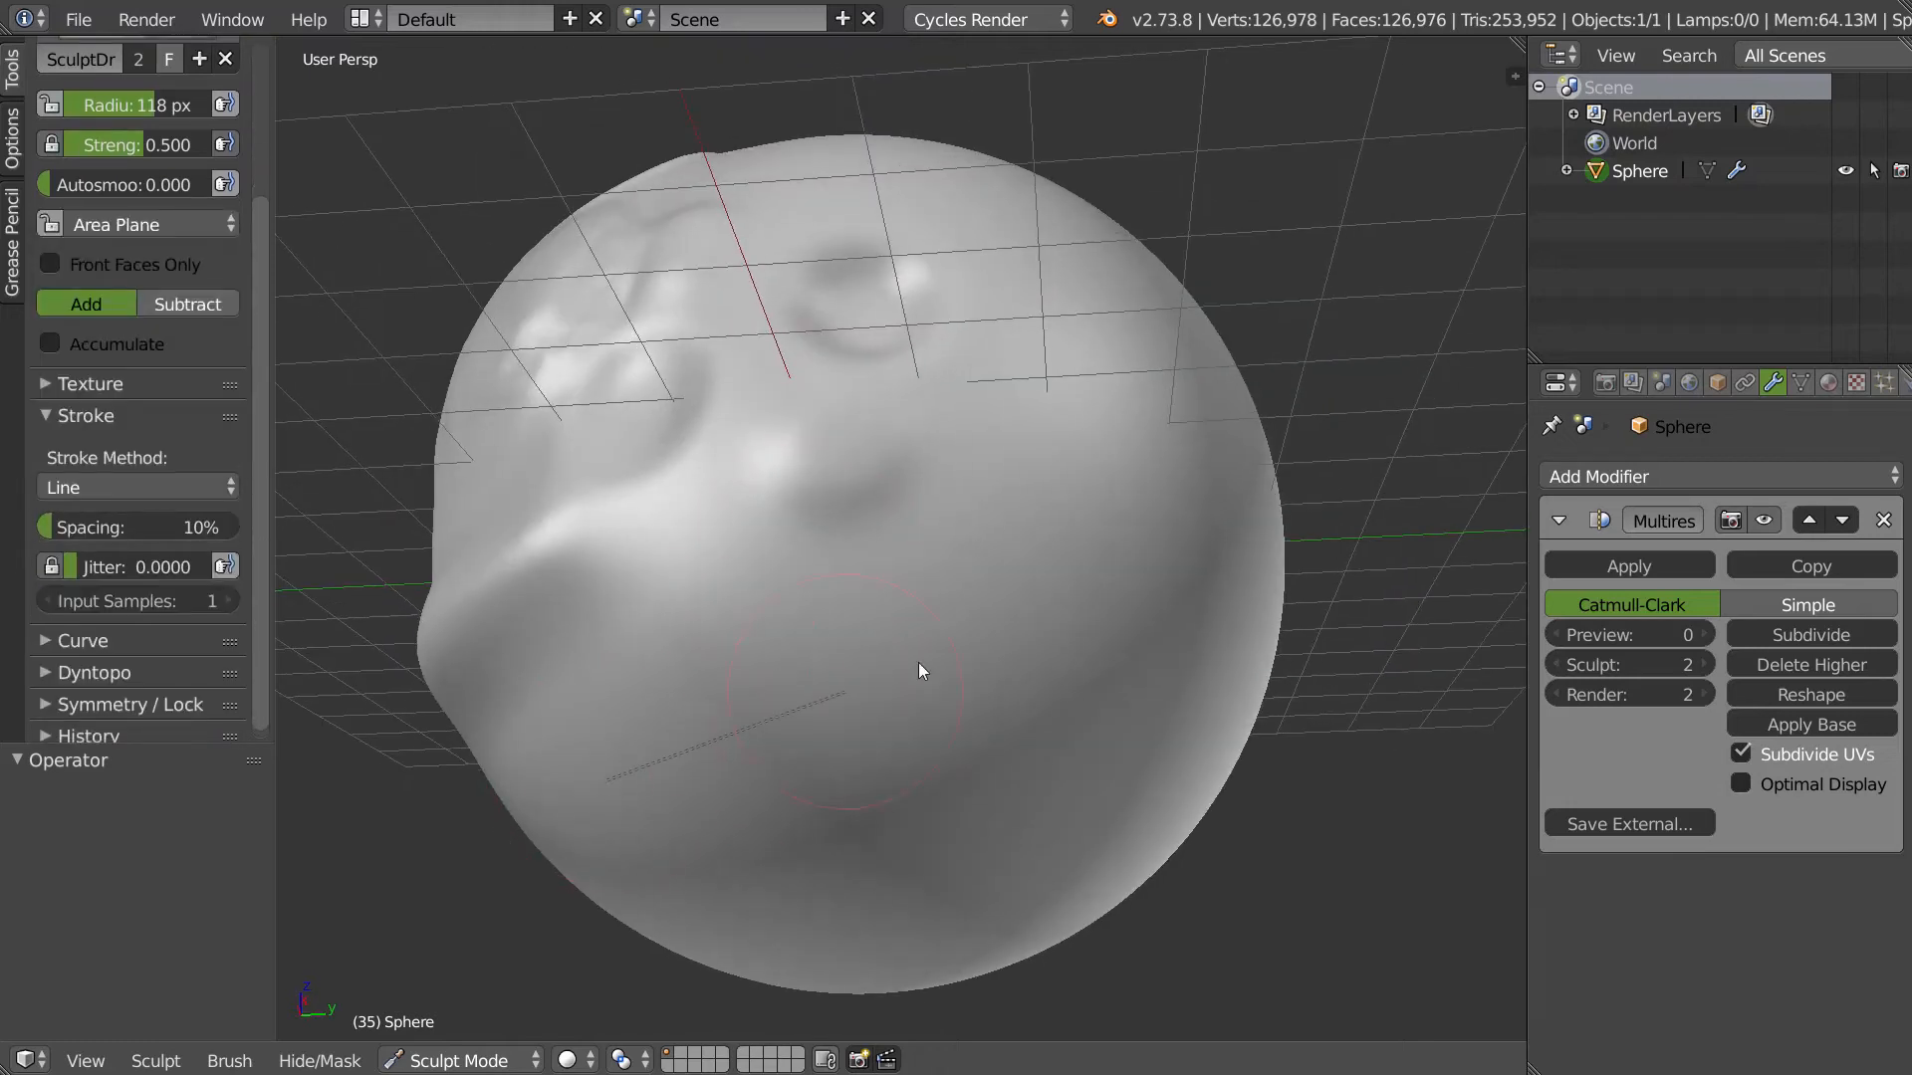
left_click_drag(1093, 595, 1096, 595)
- Reduce the brush radius to 28 px and sculpt a closed angular outline of straight ridges on the sphere's side
mouse_move(1113, 593)
middle_mouse_down()
mouse_move(904, 734)
mouse_move(803, 760)
mouse_move(862, 696)
middle_mouse_up()
key("f")
left_click(860, 578)
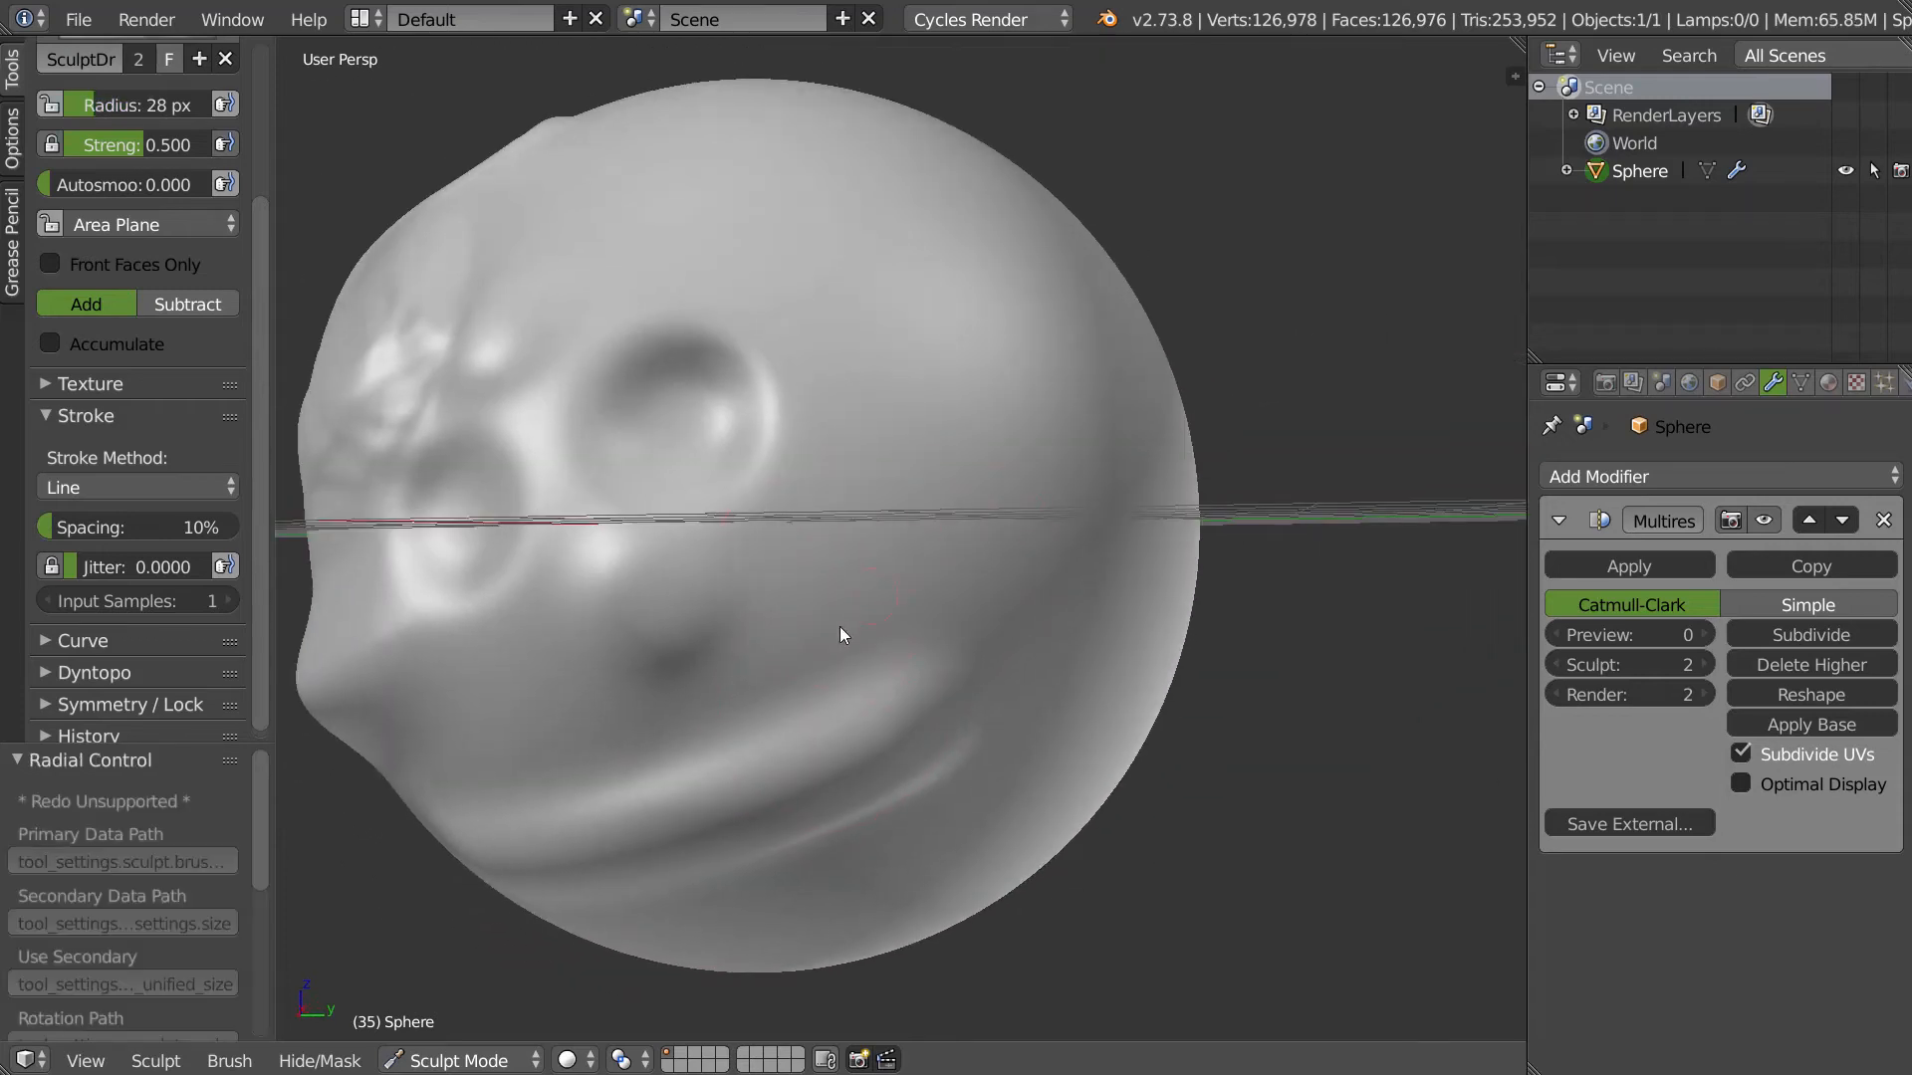
middle_click_drag(851, 613, 833, 691)
mouse_move(897, 476)
left_mouse_down()
mouse_move(981, 229)
mouse_move(926, 398)
left_mouse_up()
left_click_drag(1152, 380, 1146, 386)
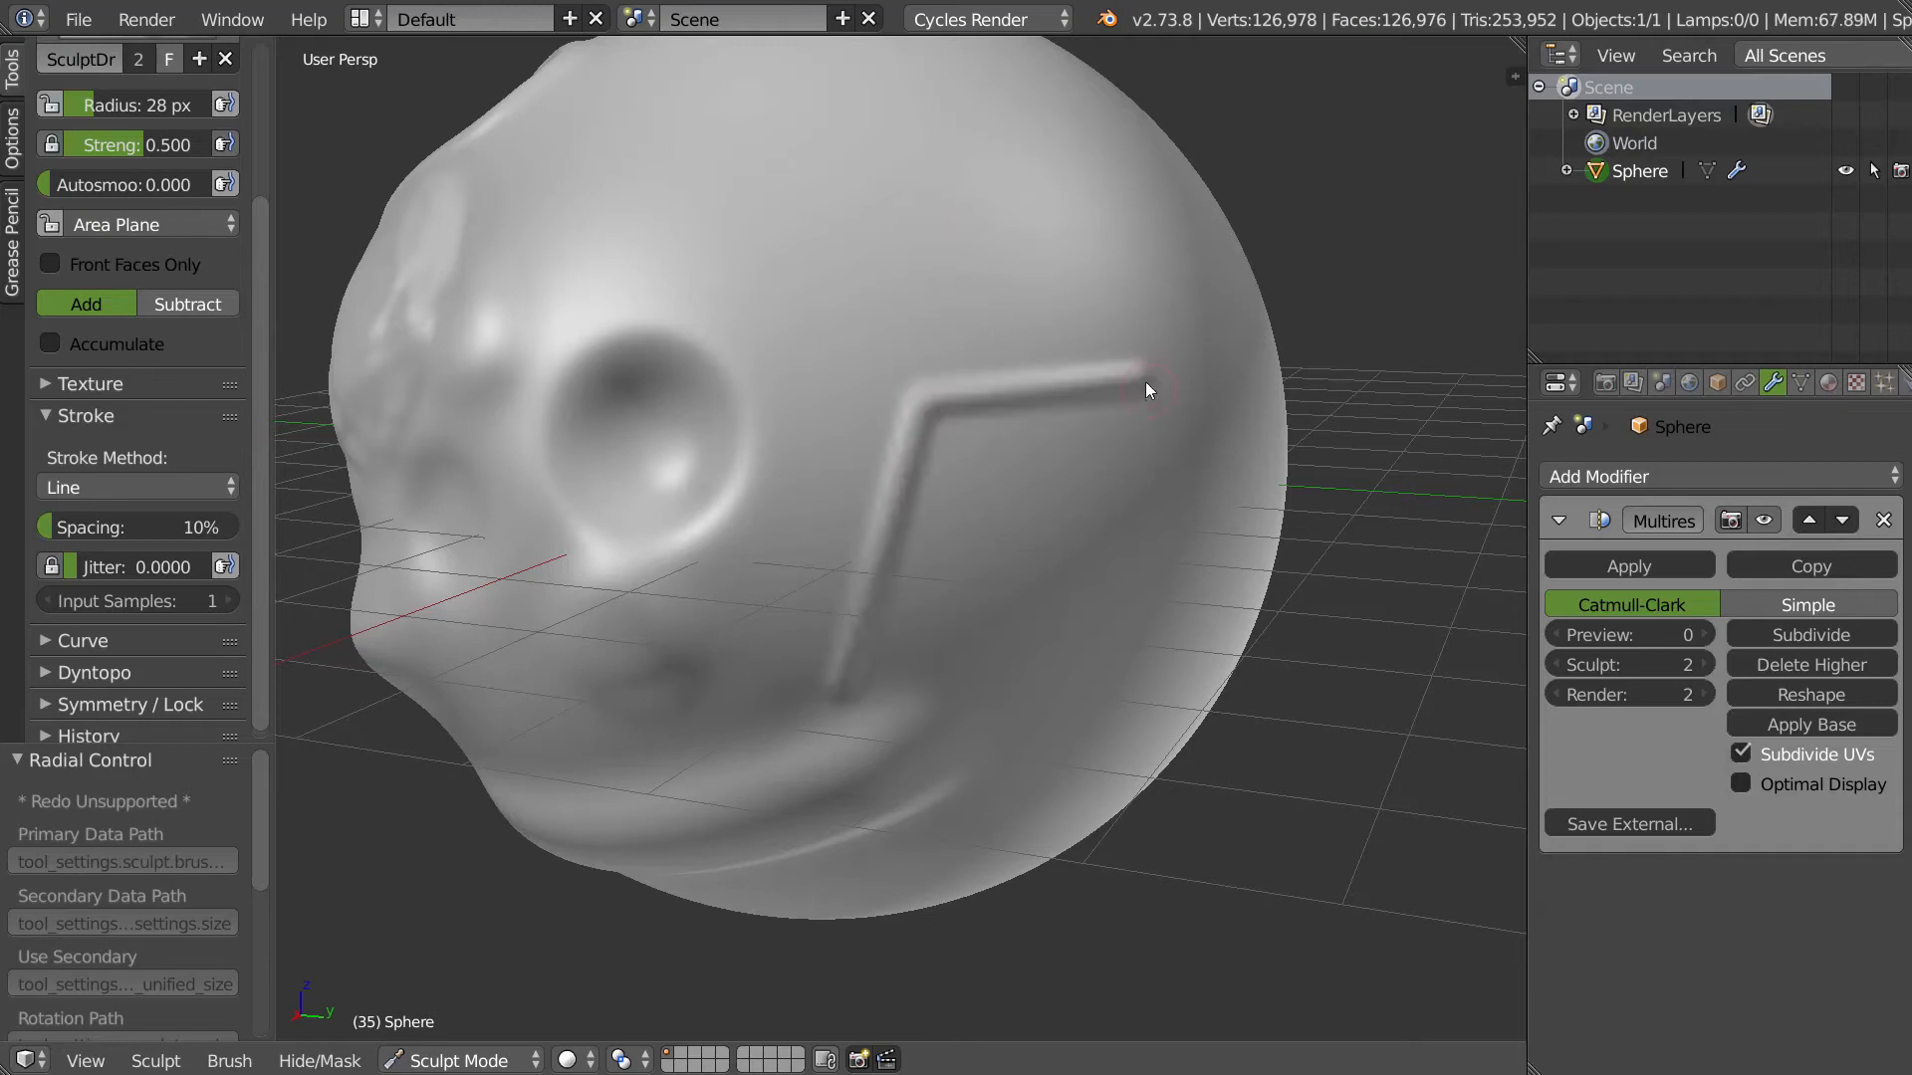
left_click_drag(1127, 587, 1128, 587)
mouse_move(1127, 587)
left_mouse_down()
mouse_move(1002, 617)
mouse_move(953, 701)
mouse_move(840, 701)
left_mouse_up()
mouse_move(853, 563)
middle_mouse_down()
mouse_move(873, 510)
mouse_move(717, 384)
middle_mouse_up()
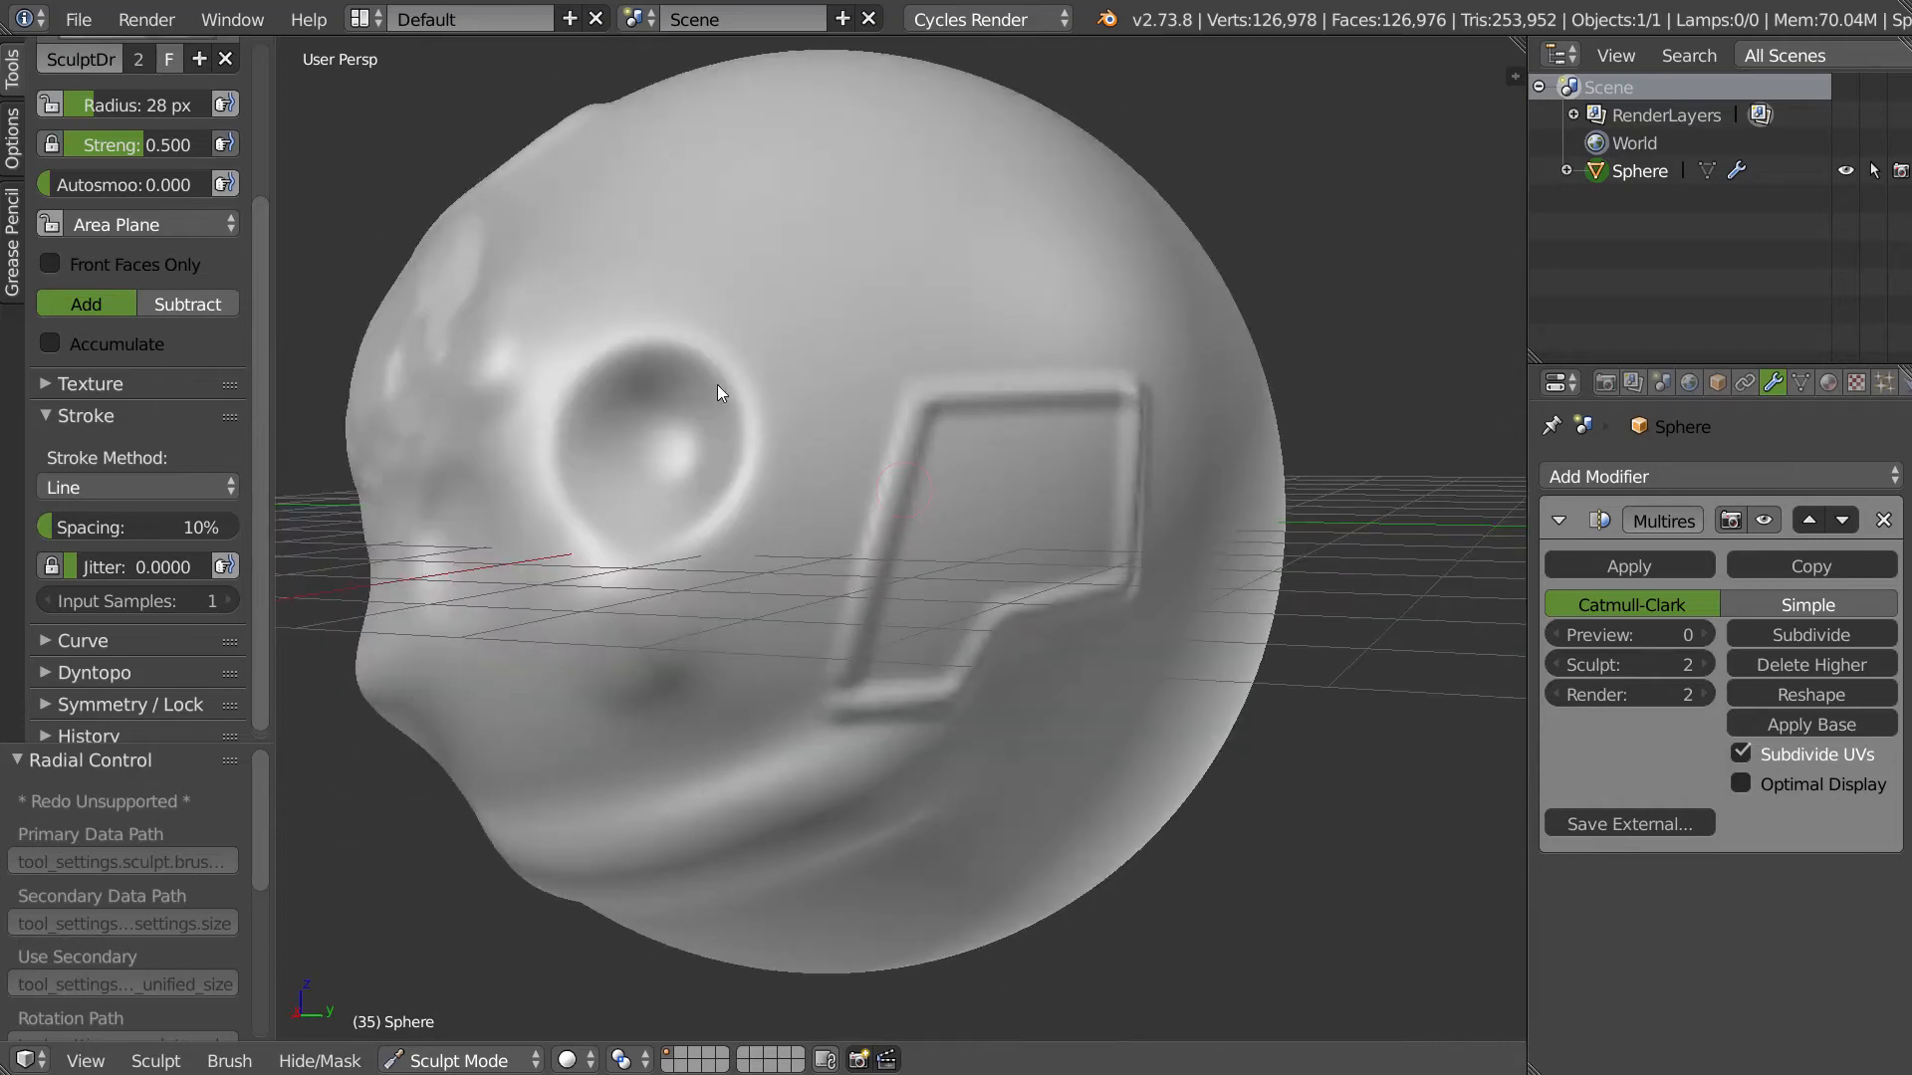
- Switch the stroke method to Anchored and sculpt a round bump above the angular outline
left_click(100, 488)
left_click(122, 333)
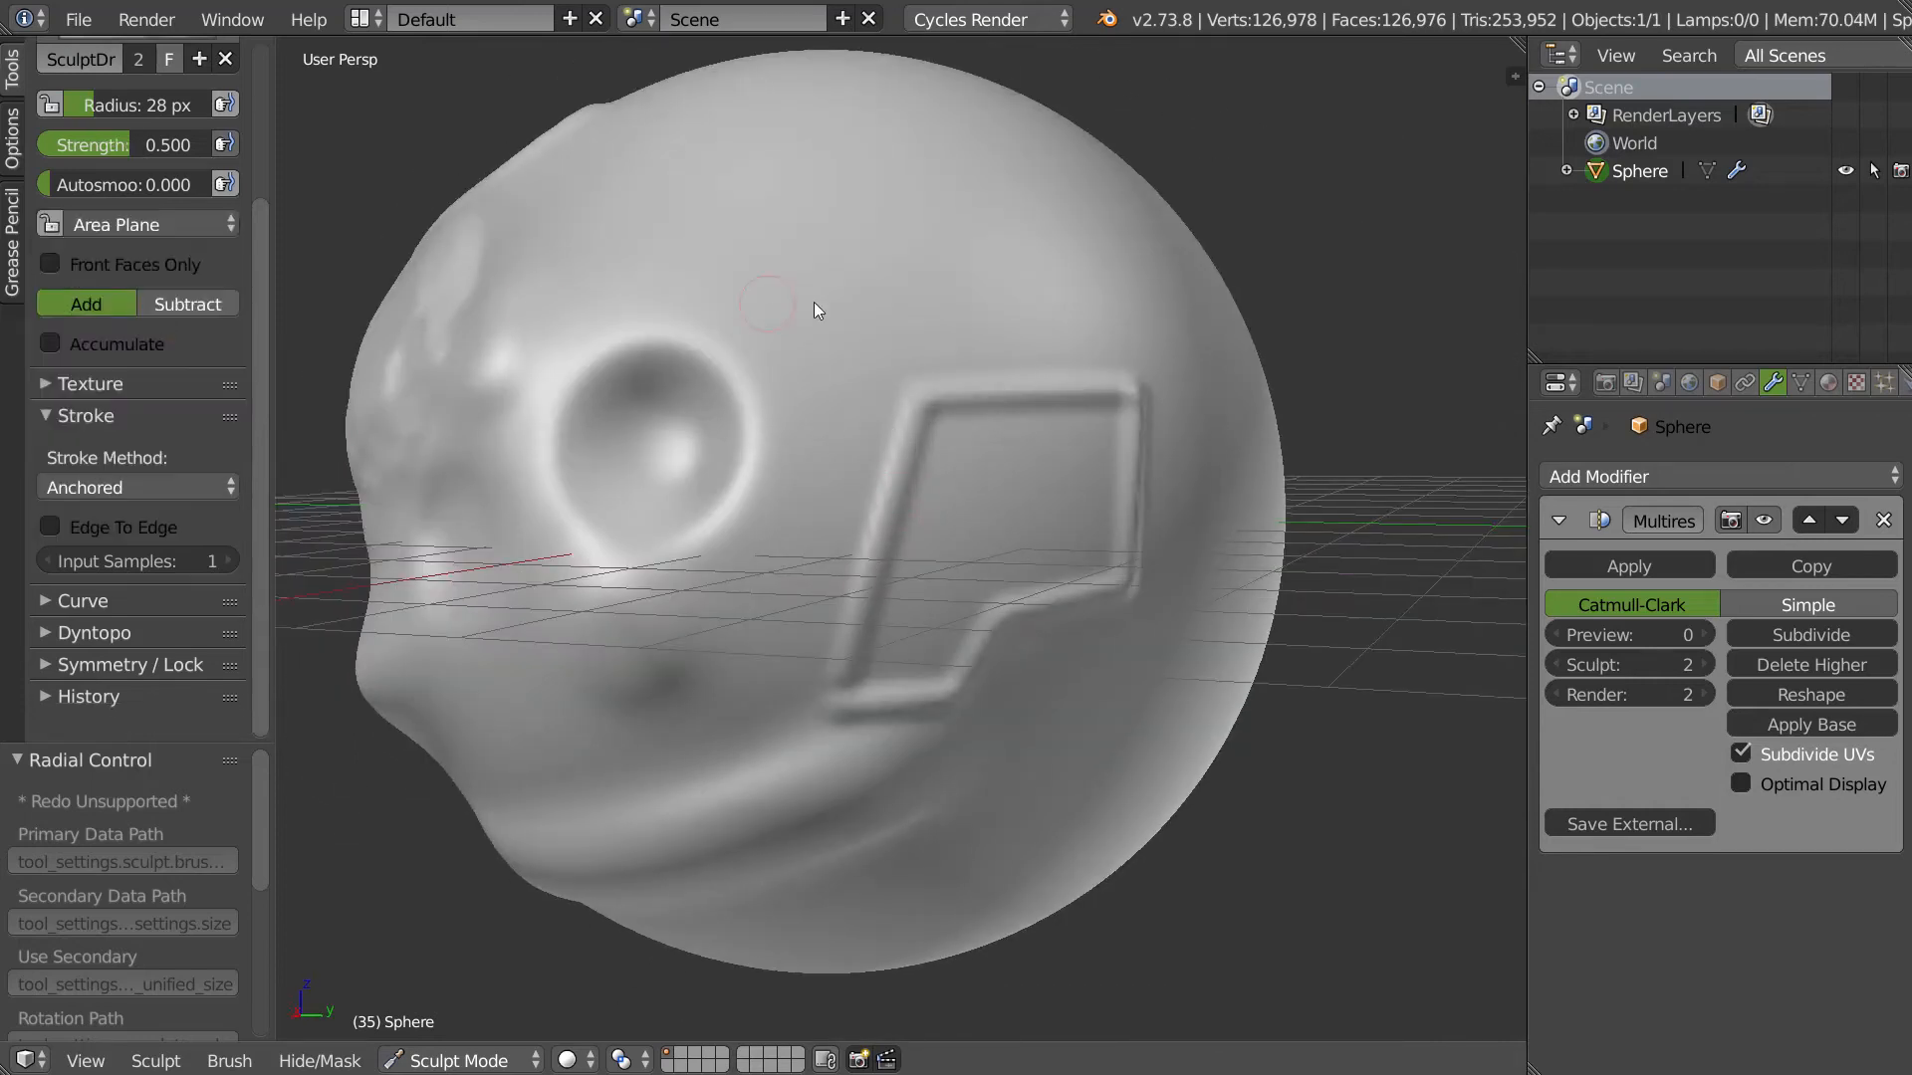
mouse_move(818, 261)
left_mouse_down()
mouse_move(973, 289)
mouse_move(875, 329)
mouse_move(973, 350)
mouse_move(849, 295)
mouse_move(926, 328)
mouse_move(863, 316)
left_mouse_up()
- Switch the stroke method to Airbrush and spray a scattered trail of small bumps around the hollow and the round bump
left_click(165, 486)
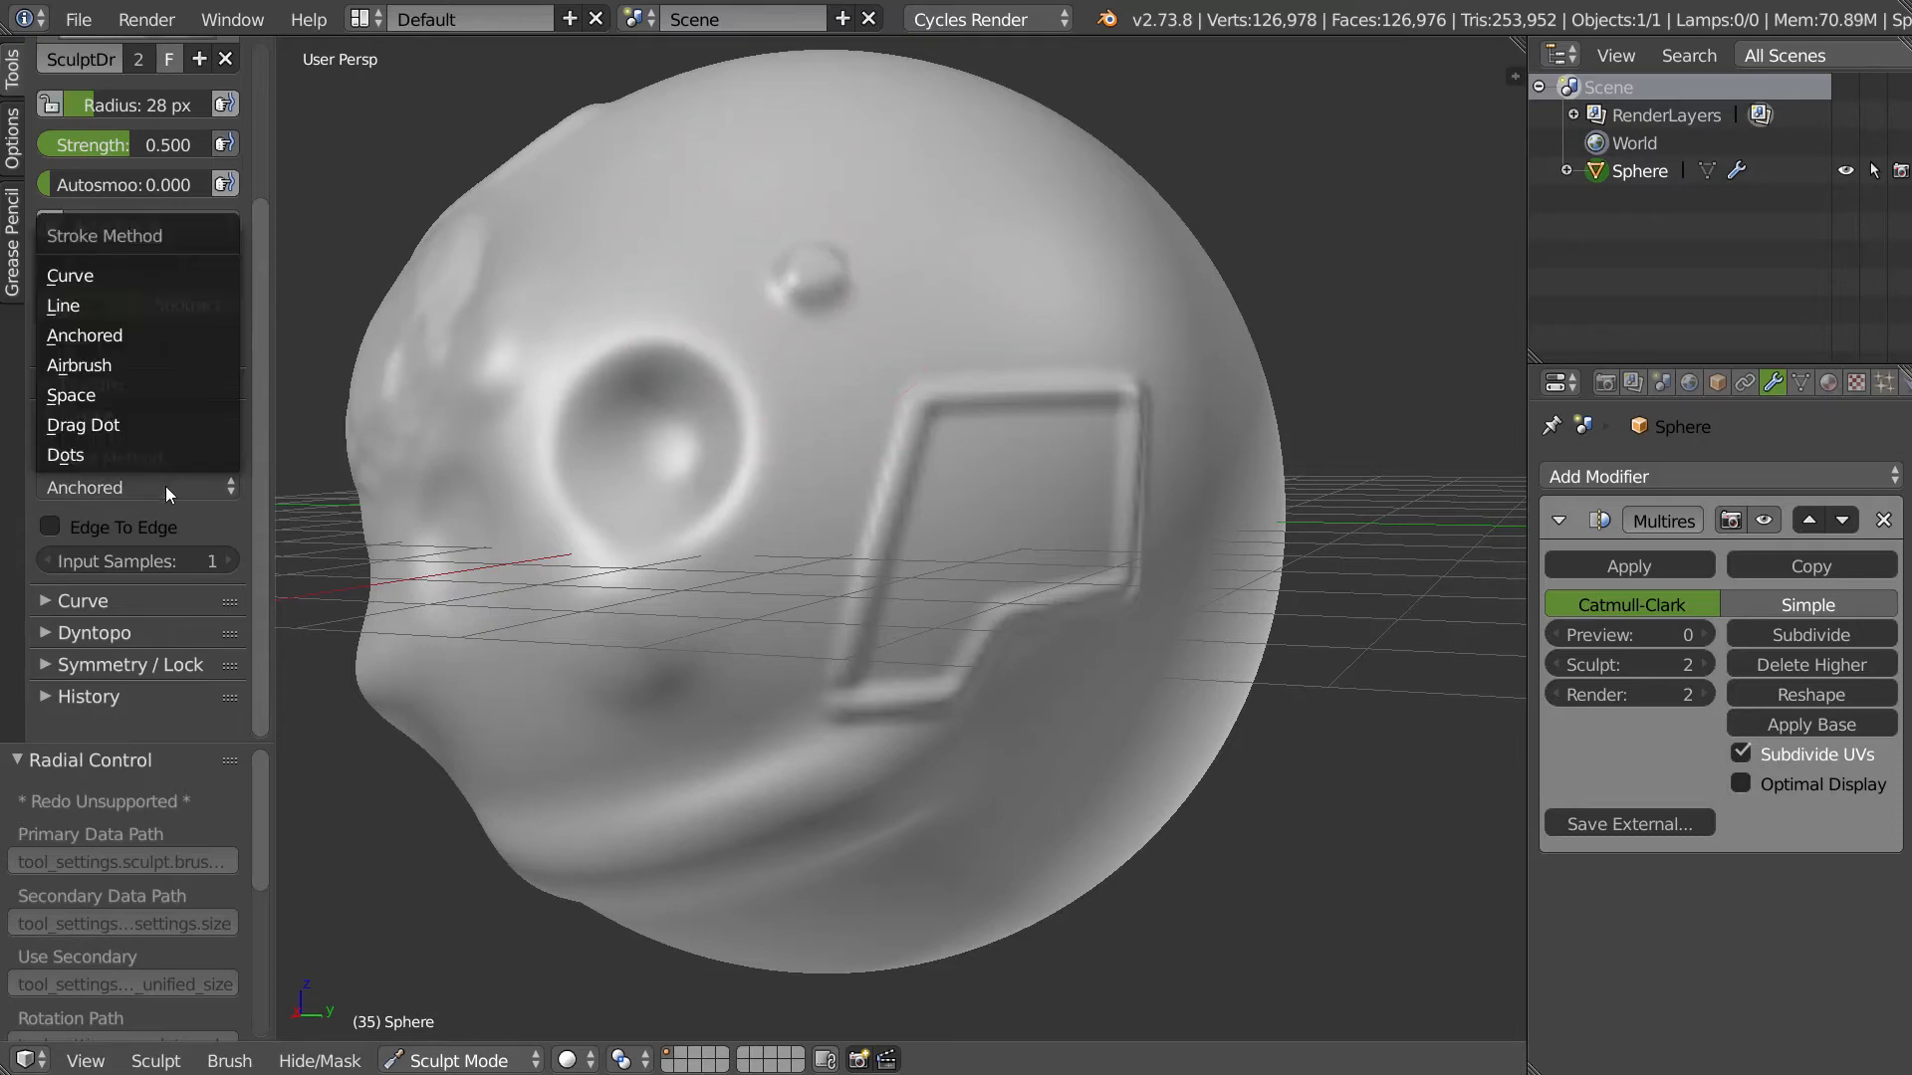
left_click(137, 365)
mouse_move(727, 339)
left_mouse_down()
mouse_move(653, 286)
mouse_move(812, 175)
mouse_move(782, 563)
left_mouse_up()
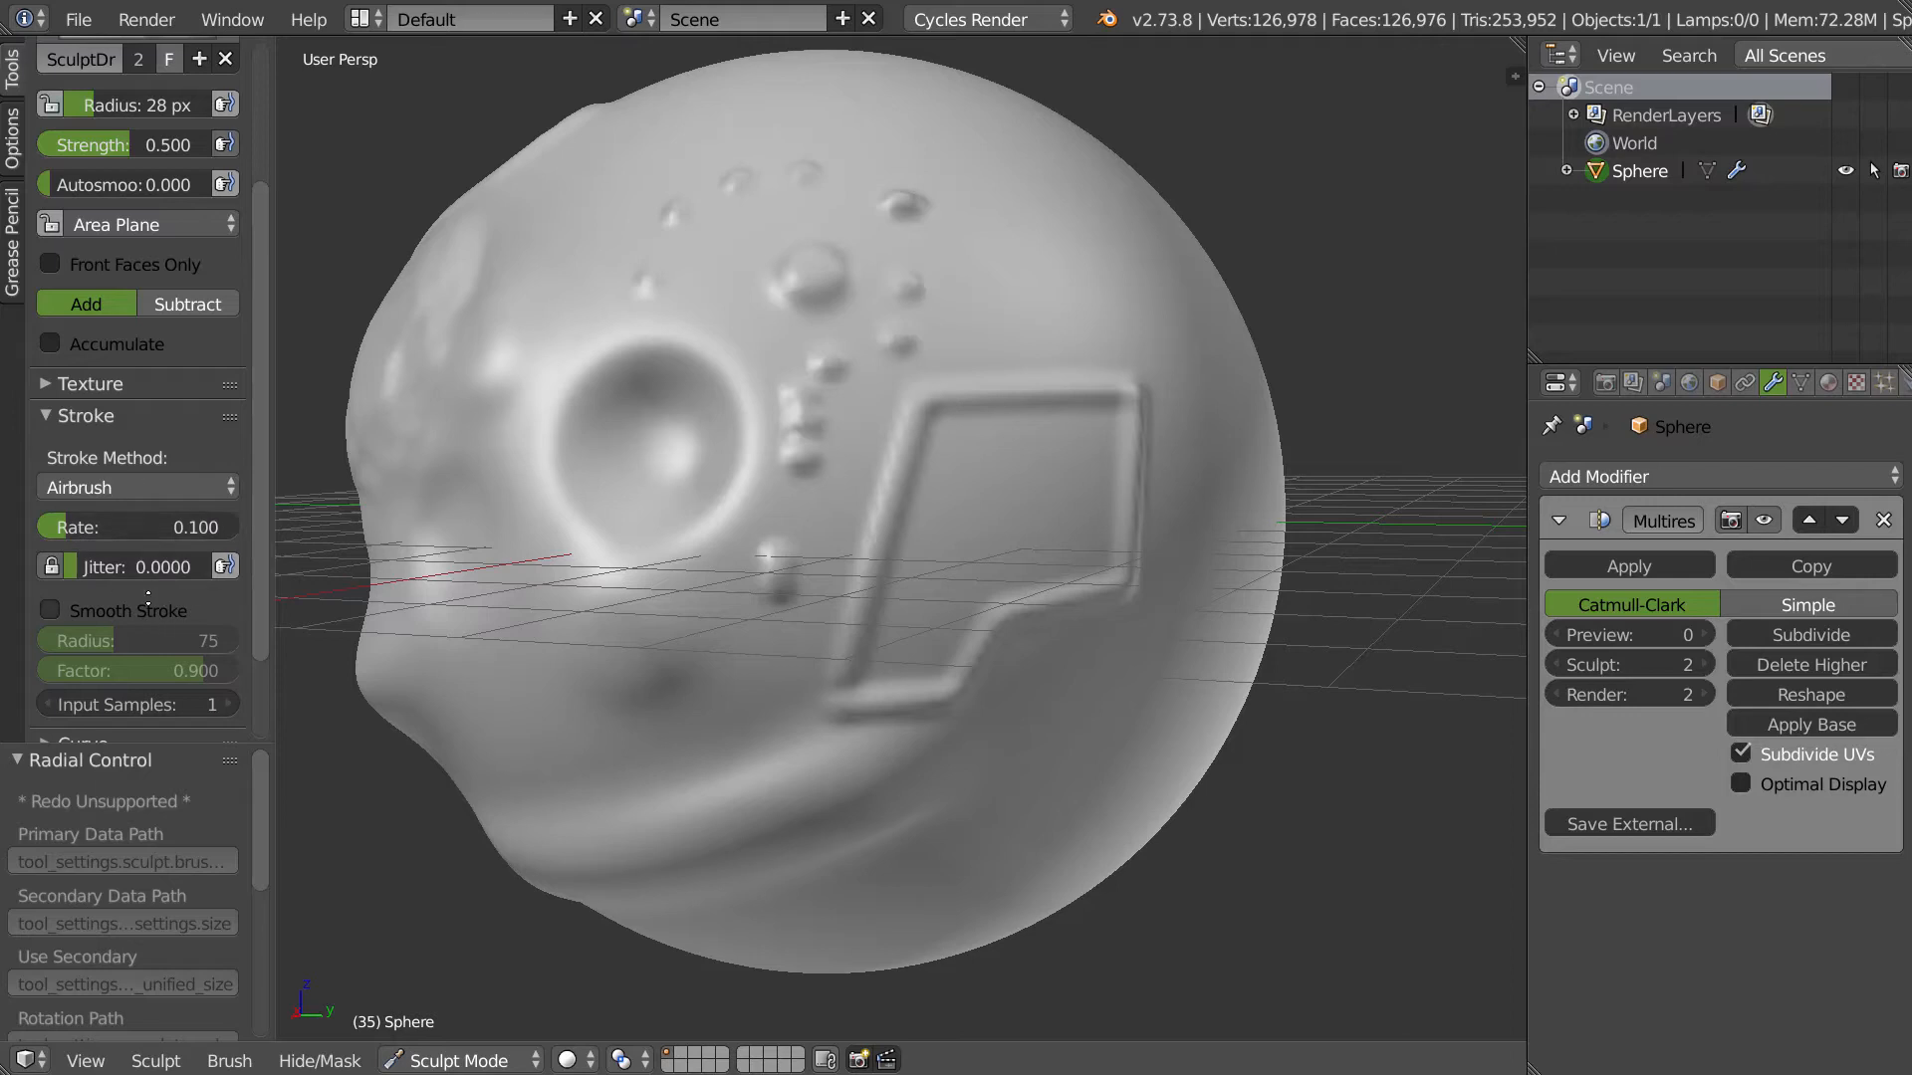
- Raise the Airbrush rate to 0.271 and spray more small bumps toward the back of the sphere
scroll(170, 501, "down", 3)
scroll(170, 502, "down", 1)
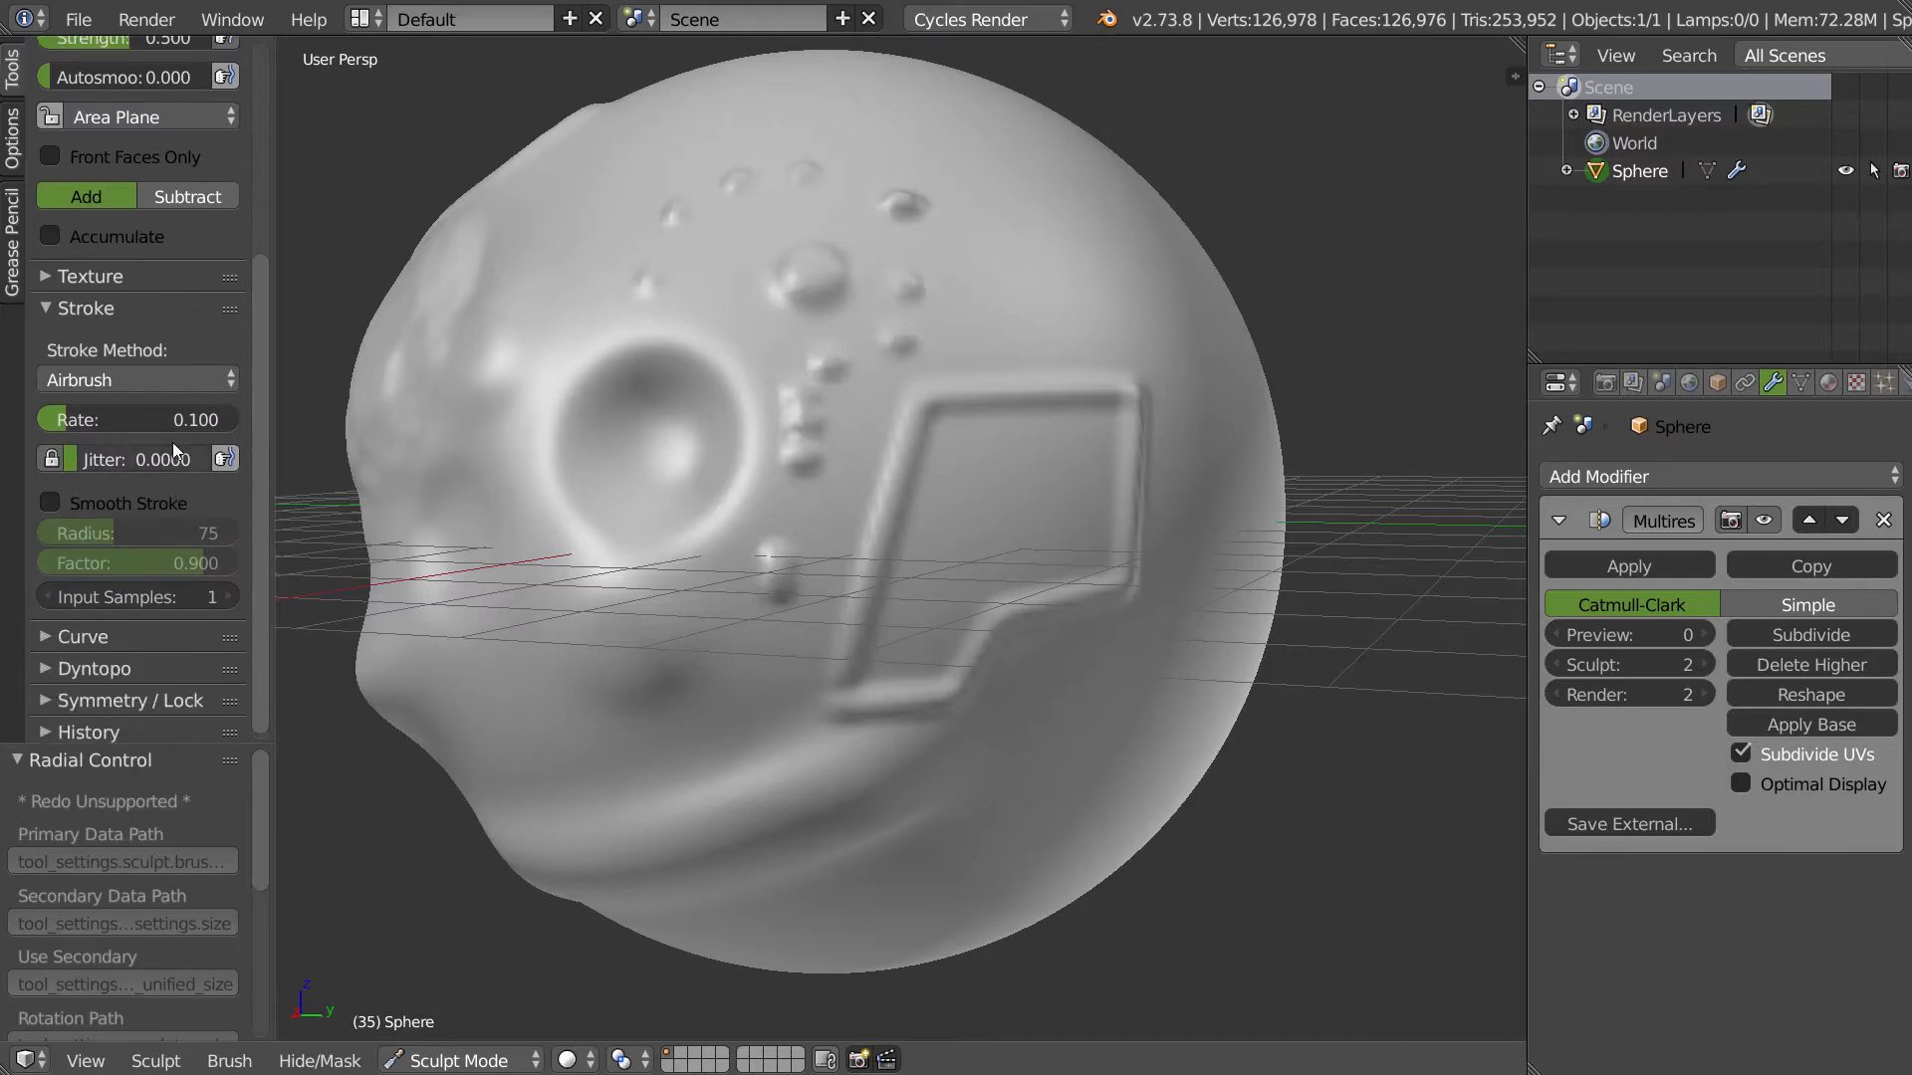
left_click_drag(80, 422, 110, 415)
middle_click_drag(988, 385, 1008, 291)
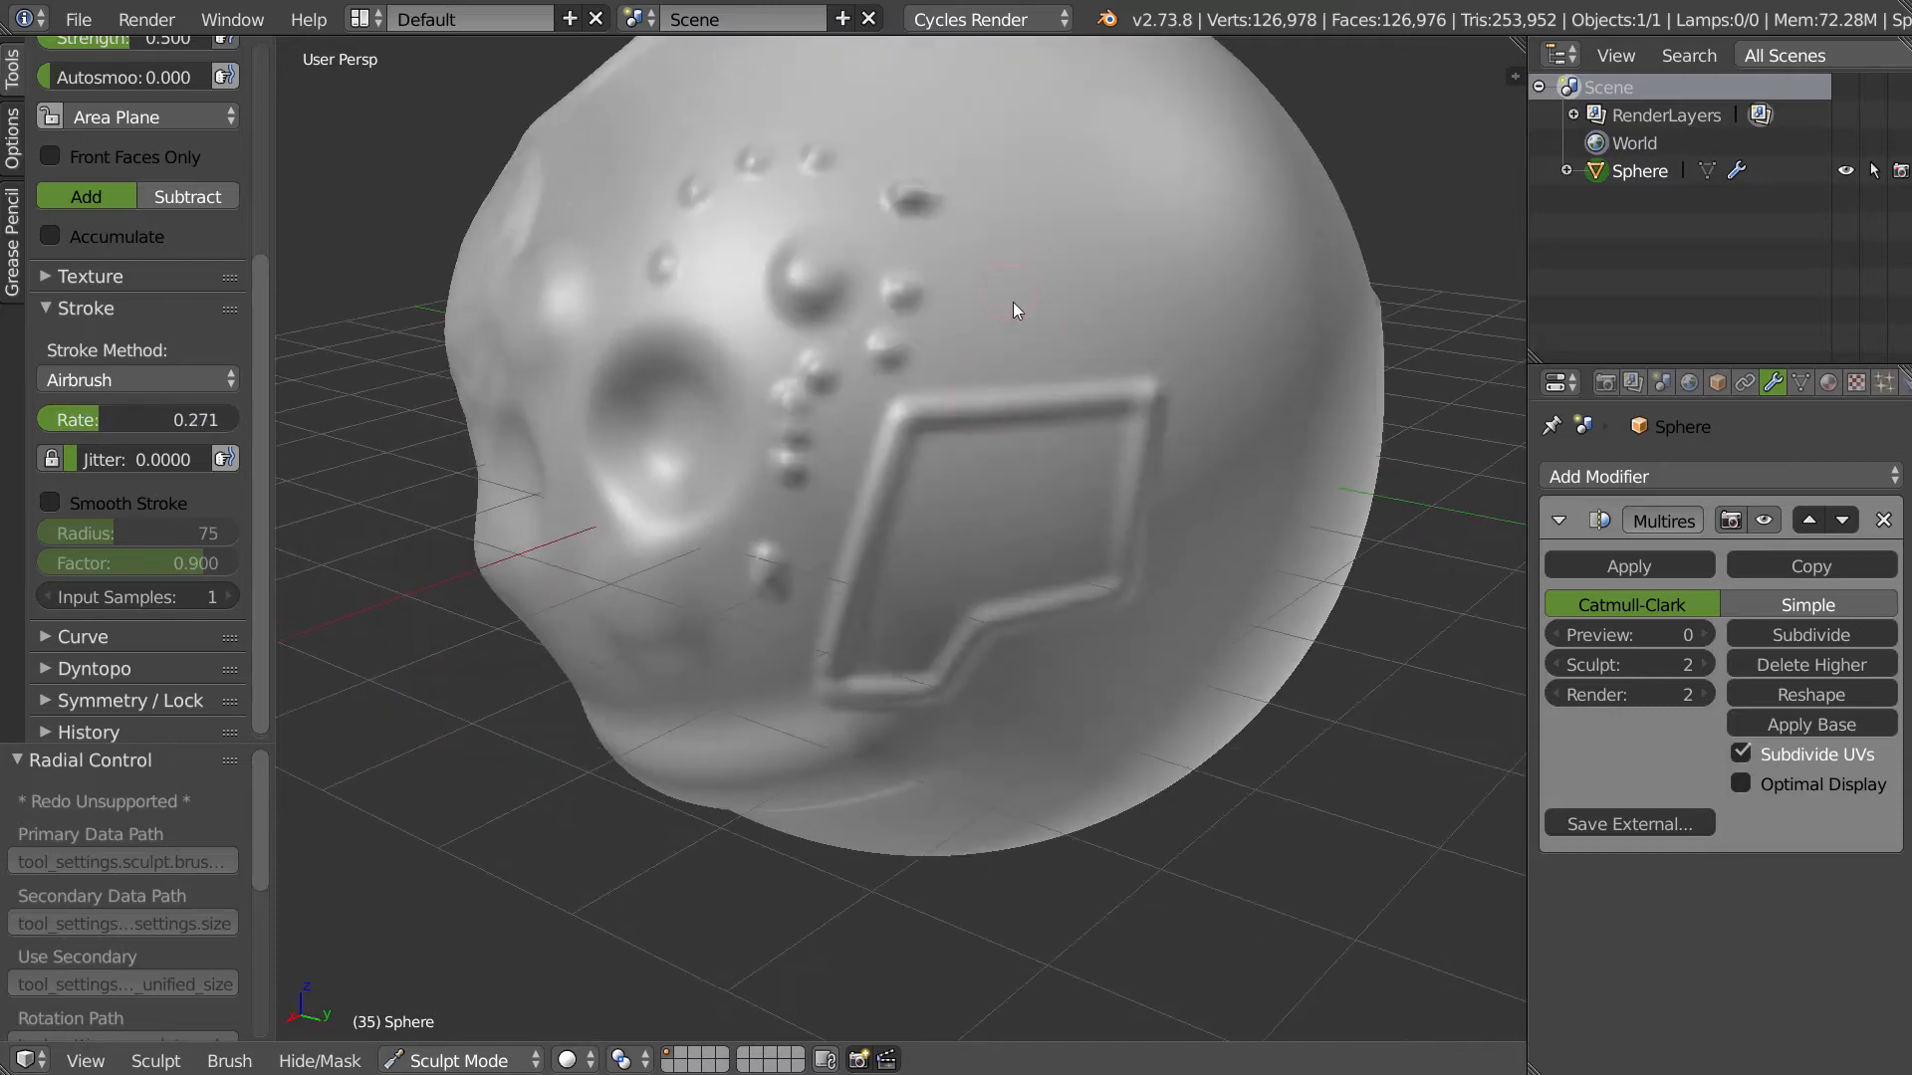
mouse_move(1109, 139)
left_mouse_down()
mouse_move(1271, 218)
mouse_move(1195, 294)
left_mouse_up()
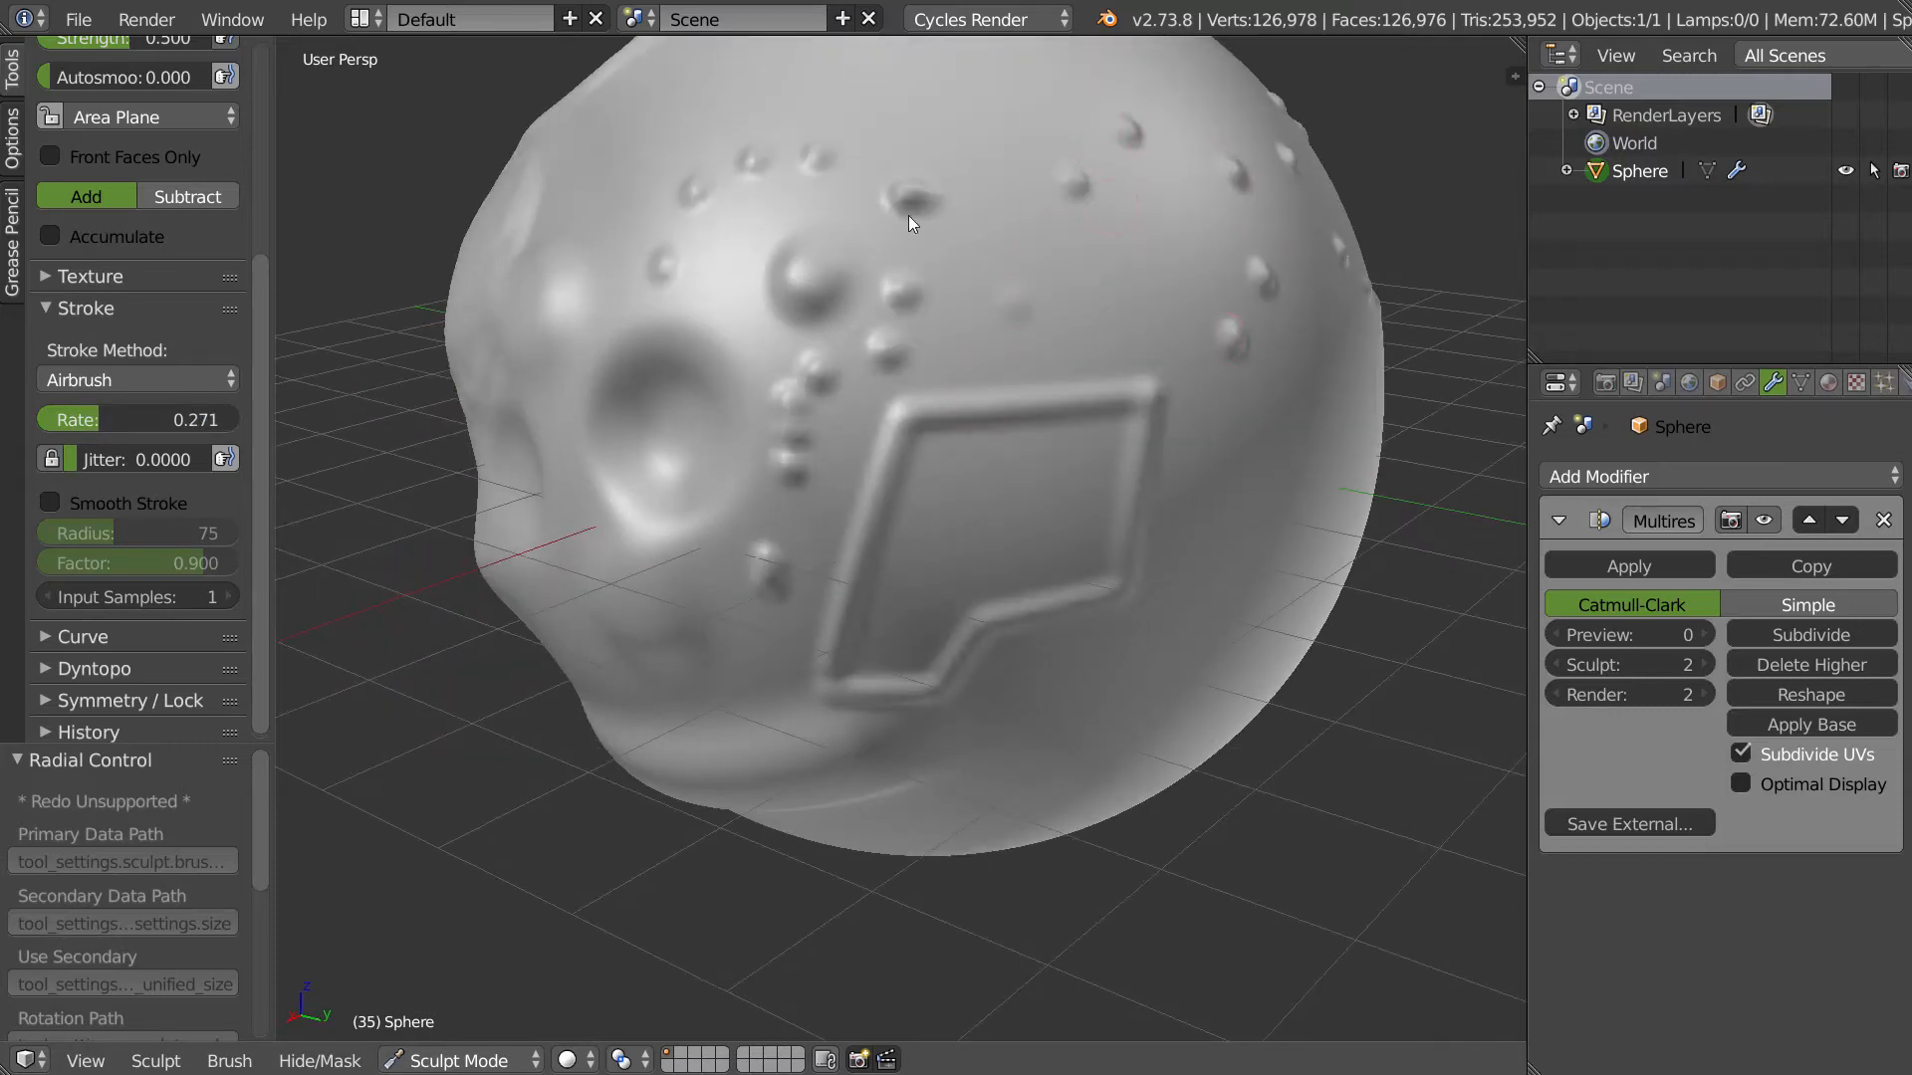
- Switch the stroke method to Space and sculpt a continuous curved ridge above the angular outline
left_click(101, 370)
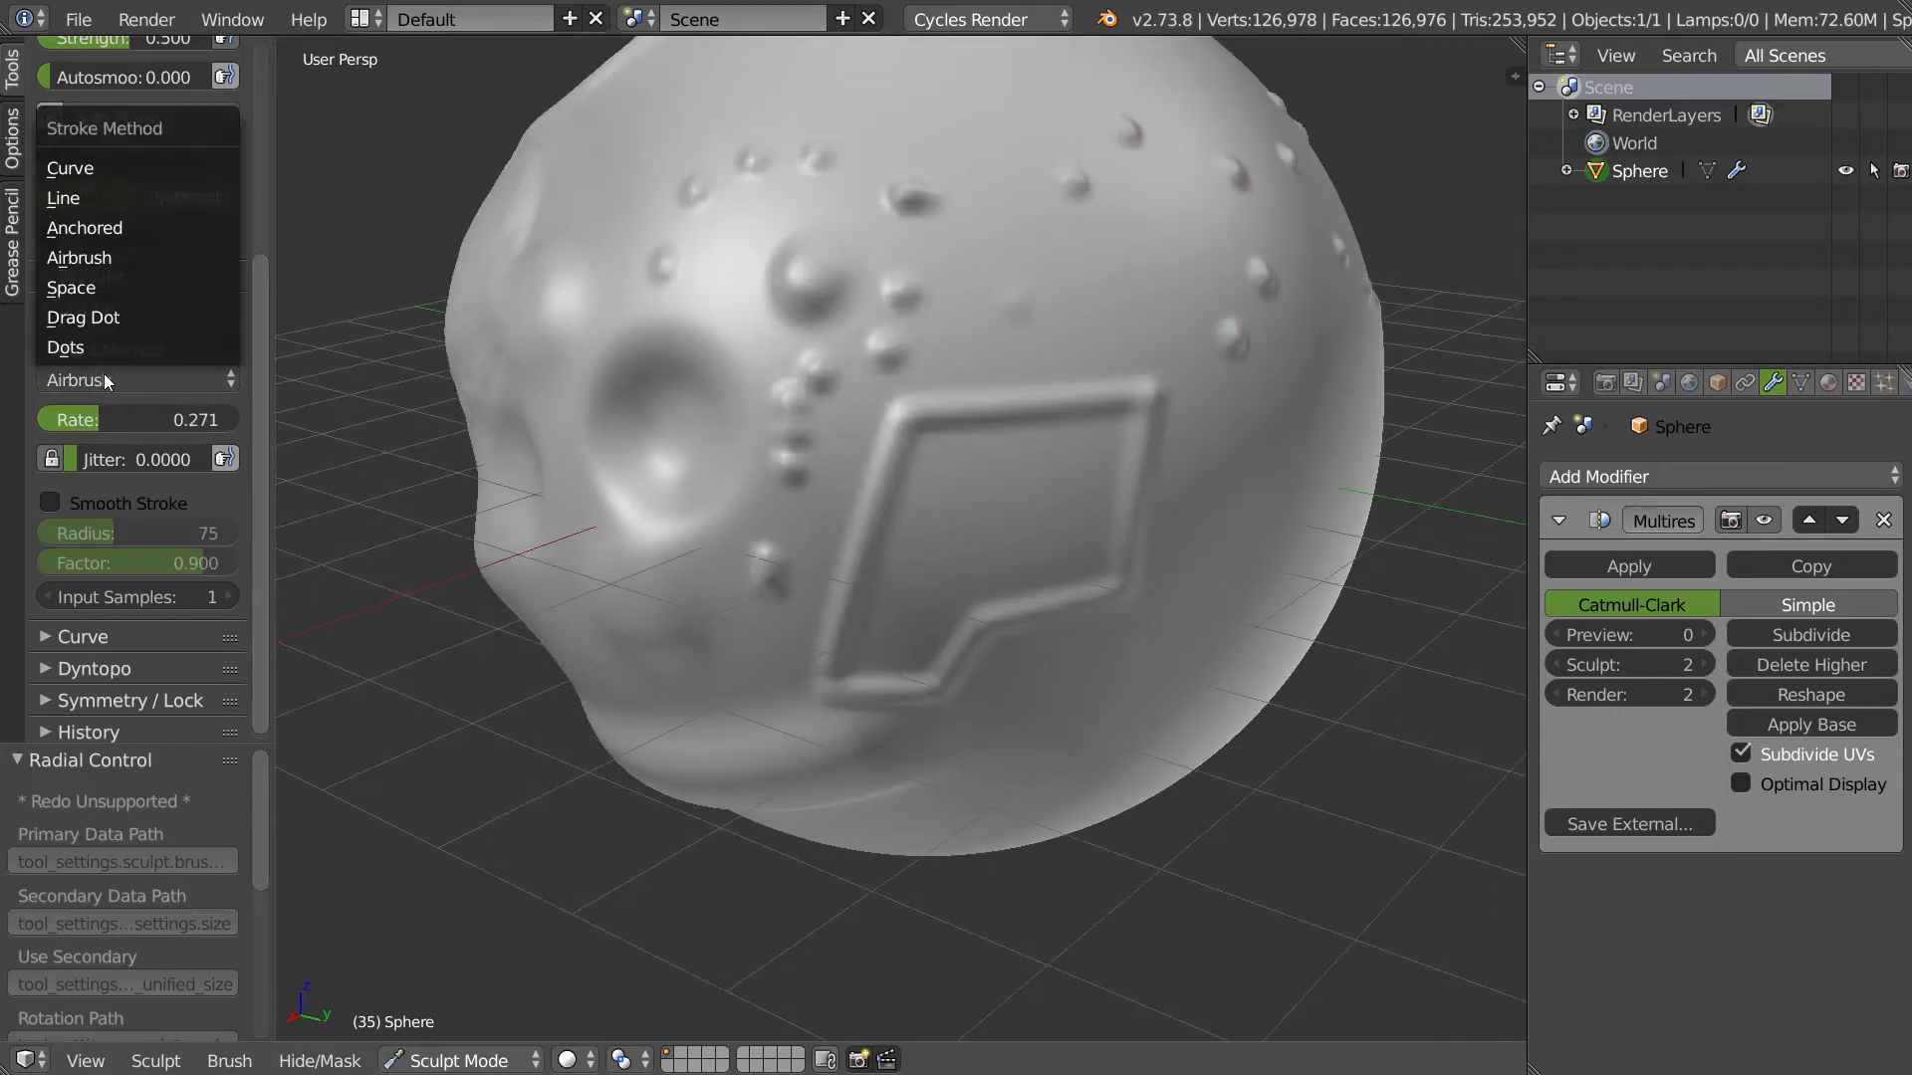
left_click(98, 278)
left_click_drag(959, 337, 1087, 317)
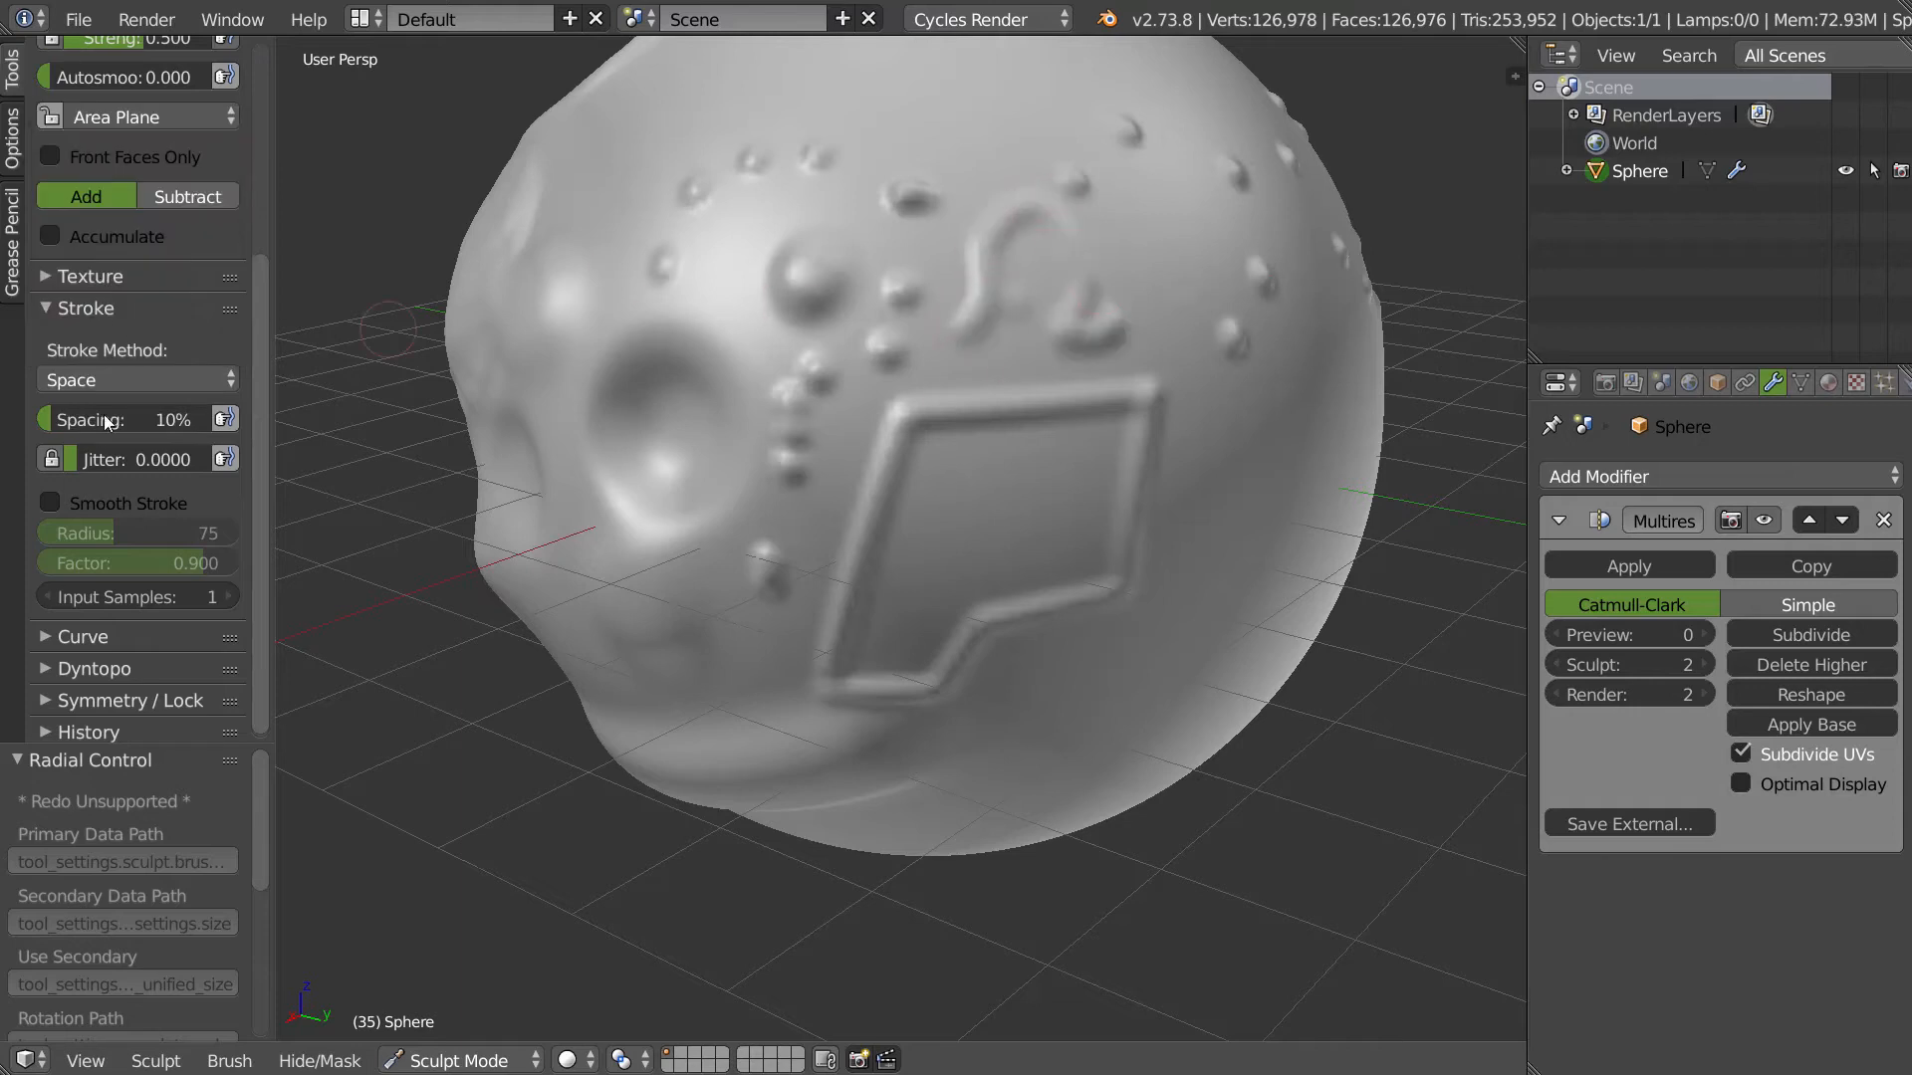
- Switch the stroke method to Drag Dot and place five small dots inside the angular outline, undoing misplaced ones
left_click(105, 381)
left_click(127, 315)
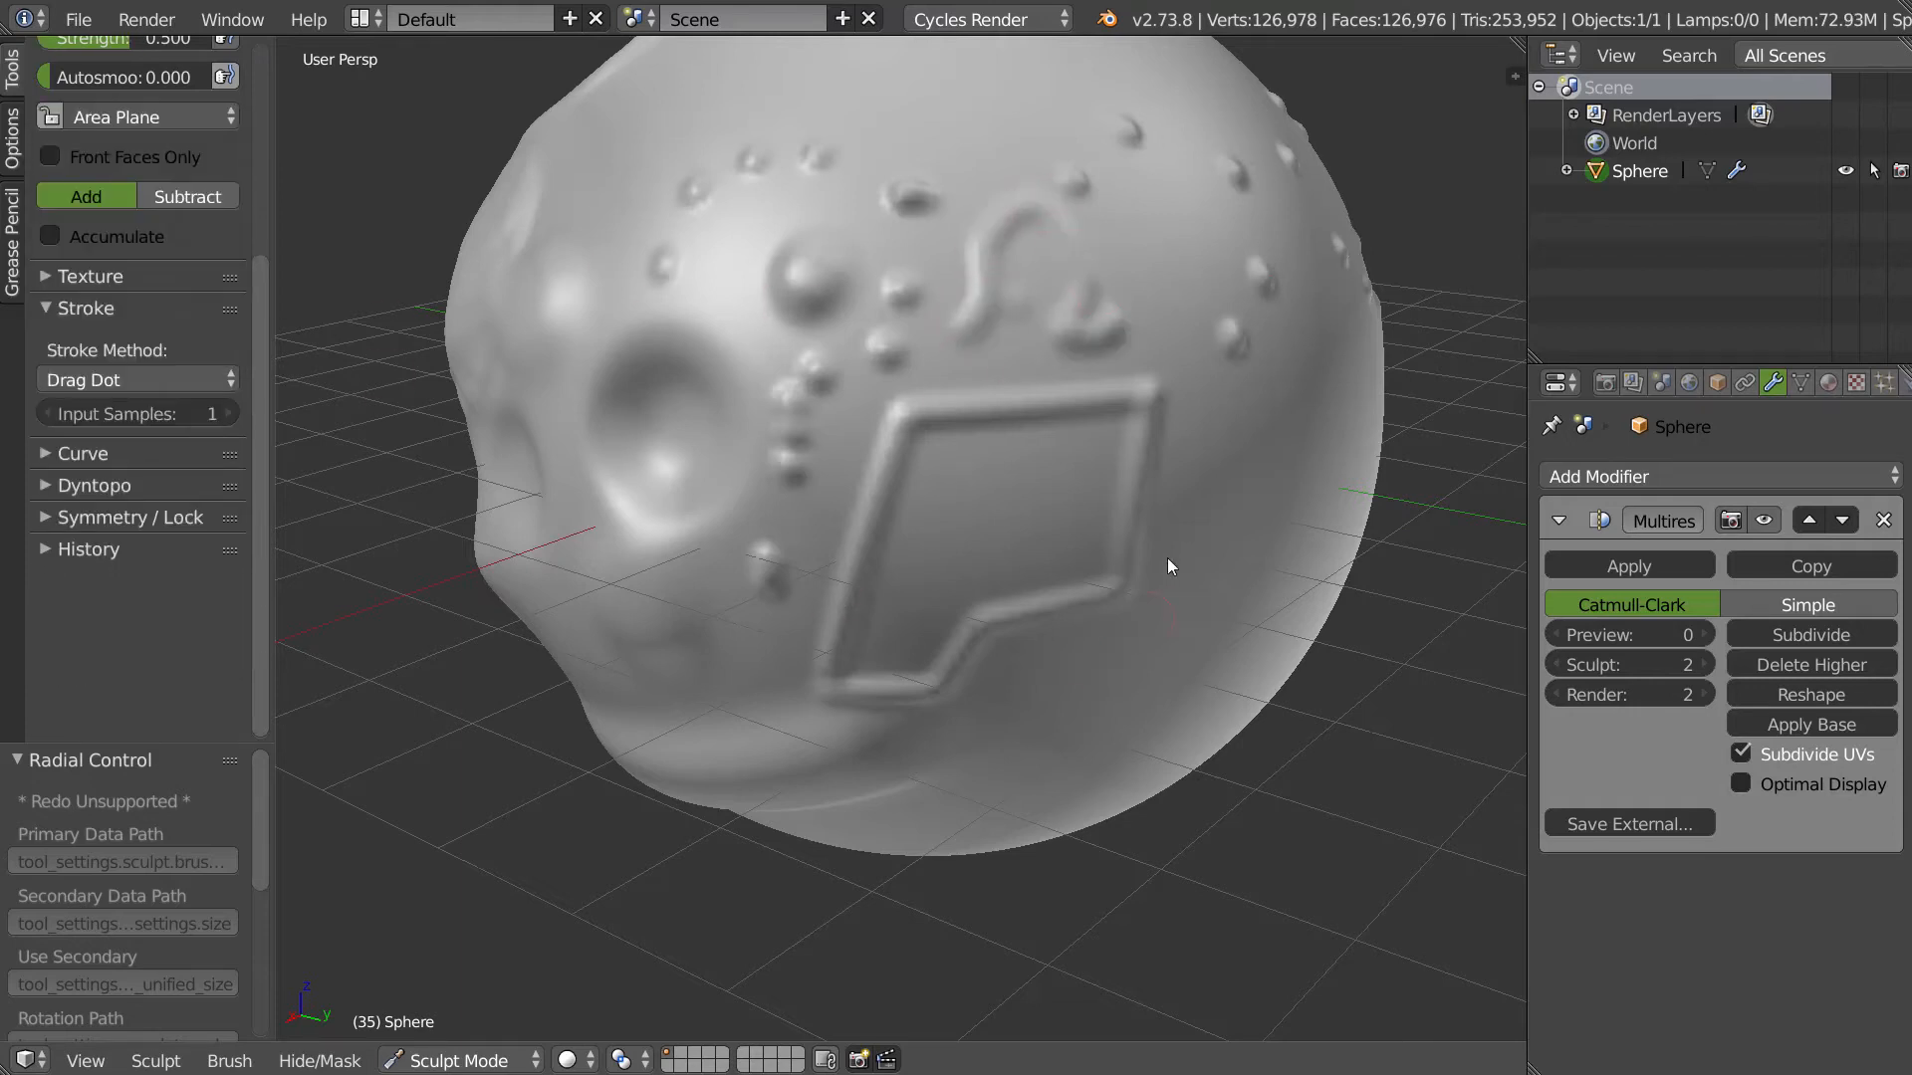
left_click(947, 474)
left_click(1067, 462)
key("ctrl+z")
key("ctrl+z")
key("ctrl+z")
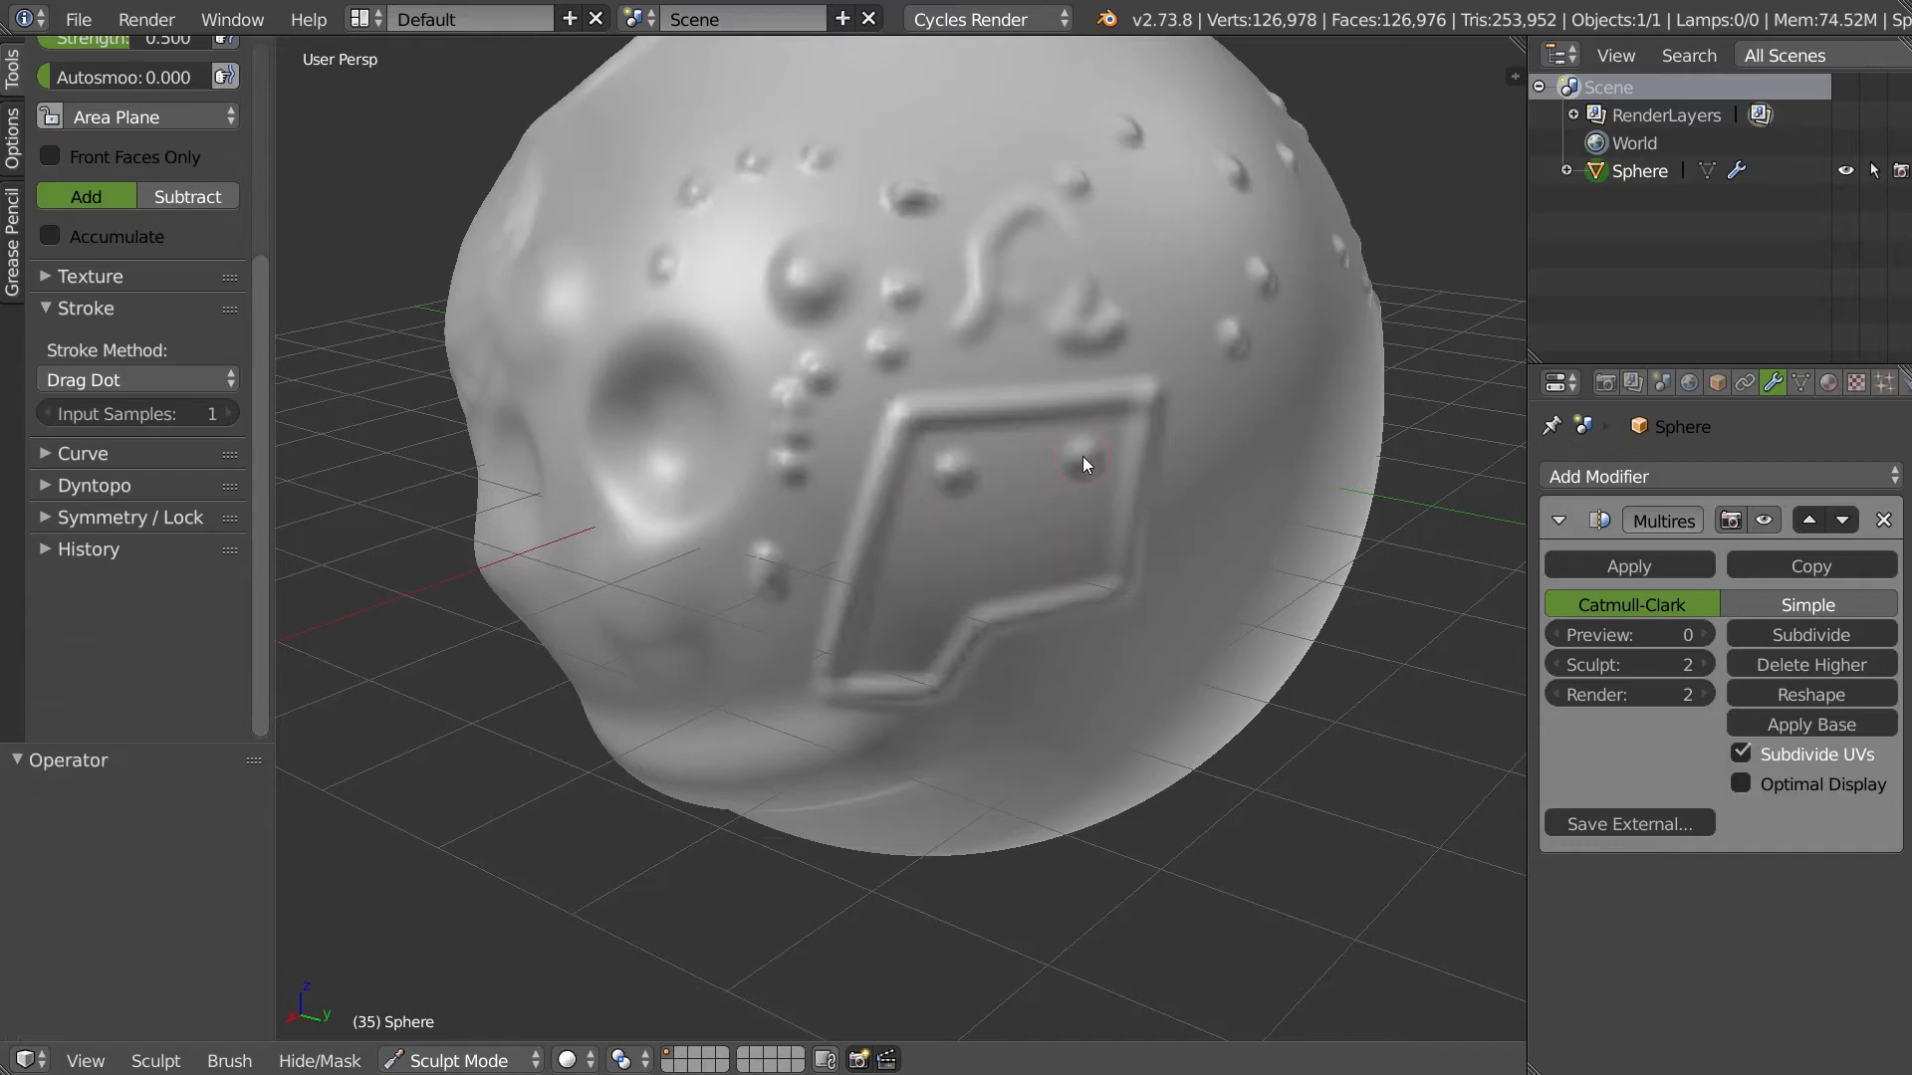
left_click(947, 566)
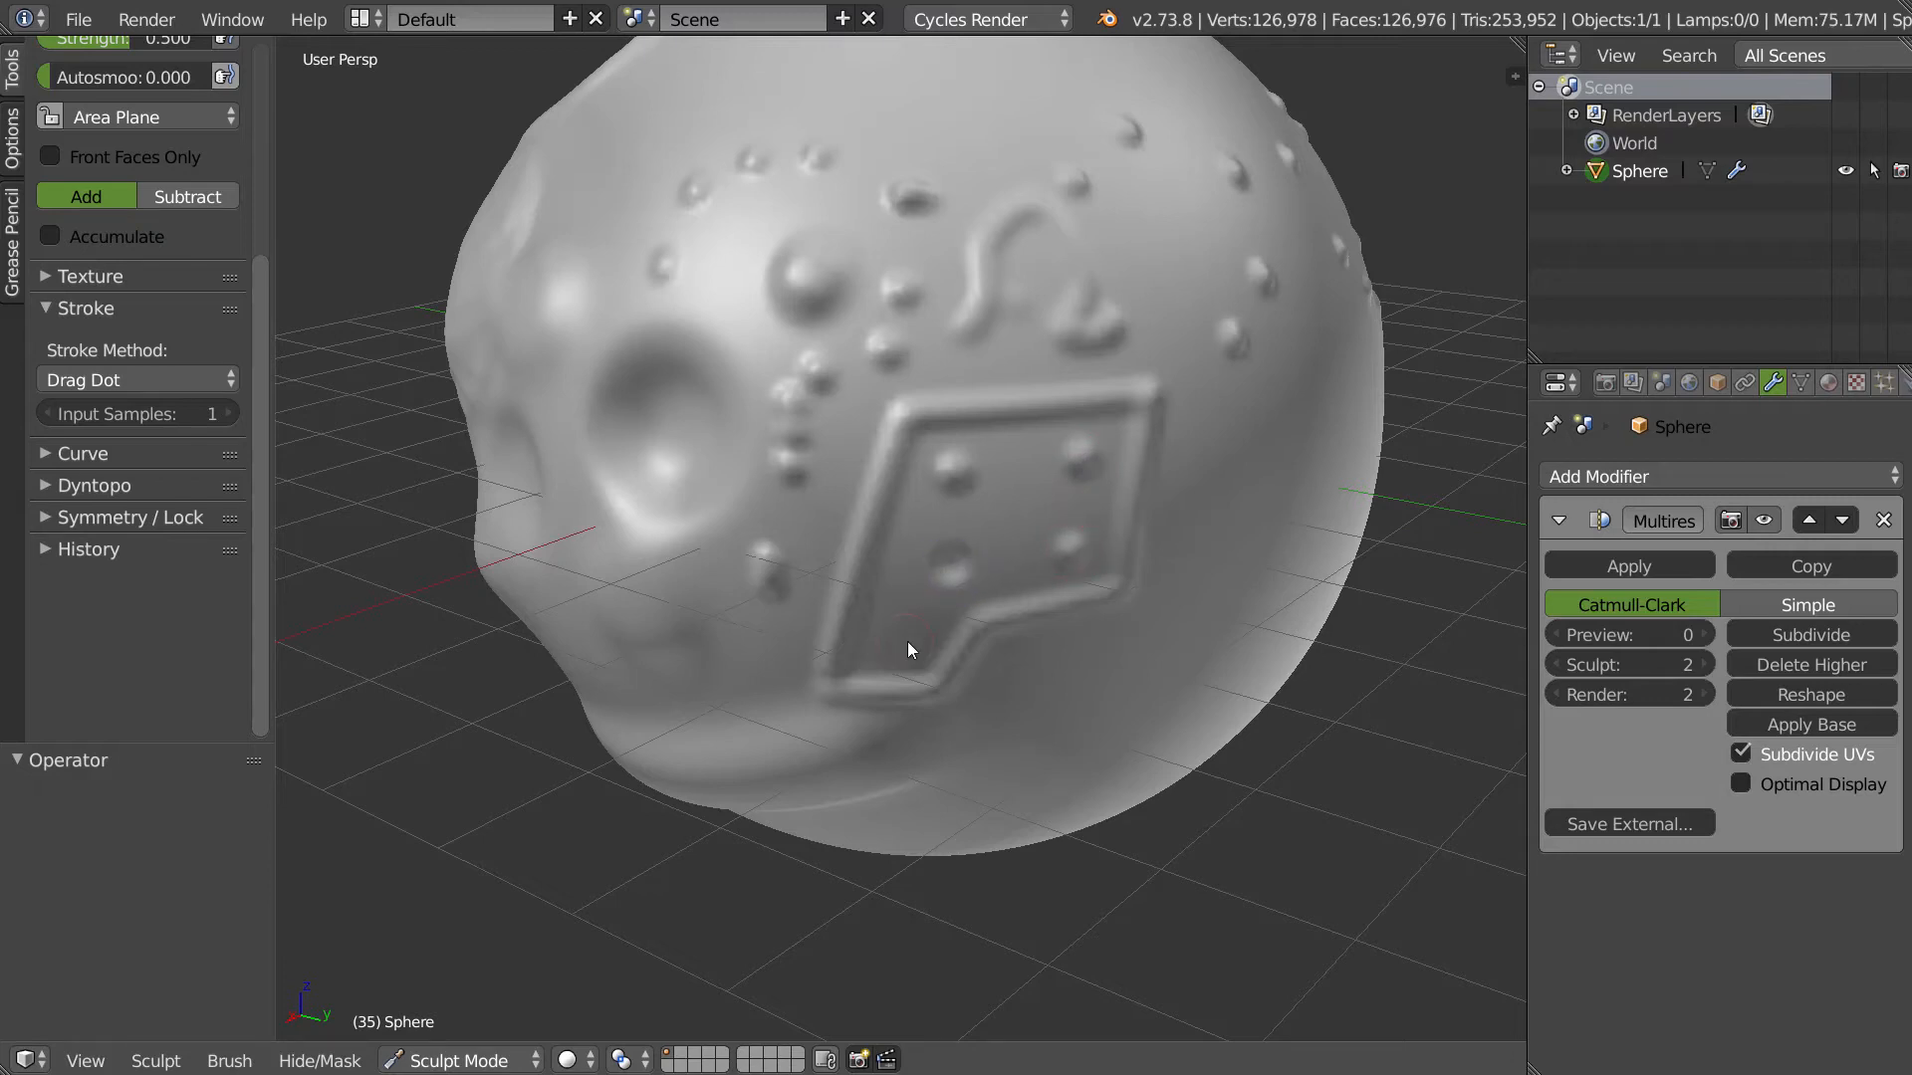
left_click(906, 635)
- Switch the stroke method to Dots and sculpt a sparse trail of bumps behind and below the angular outline
left_click(100, 380)
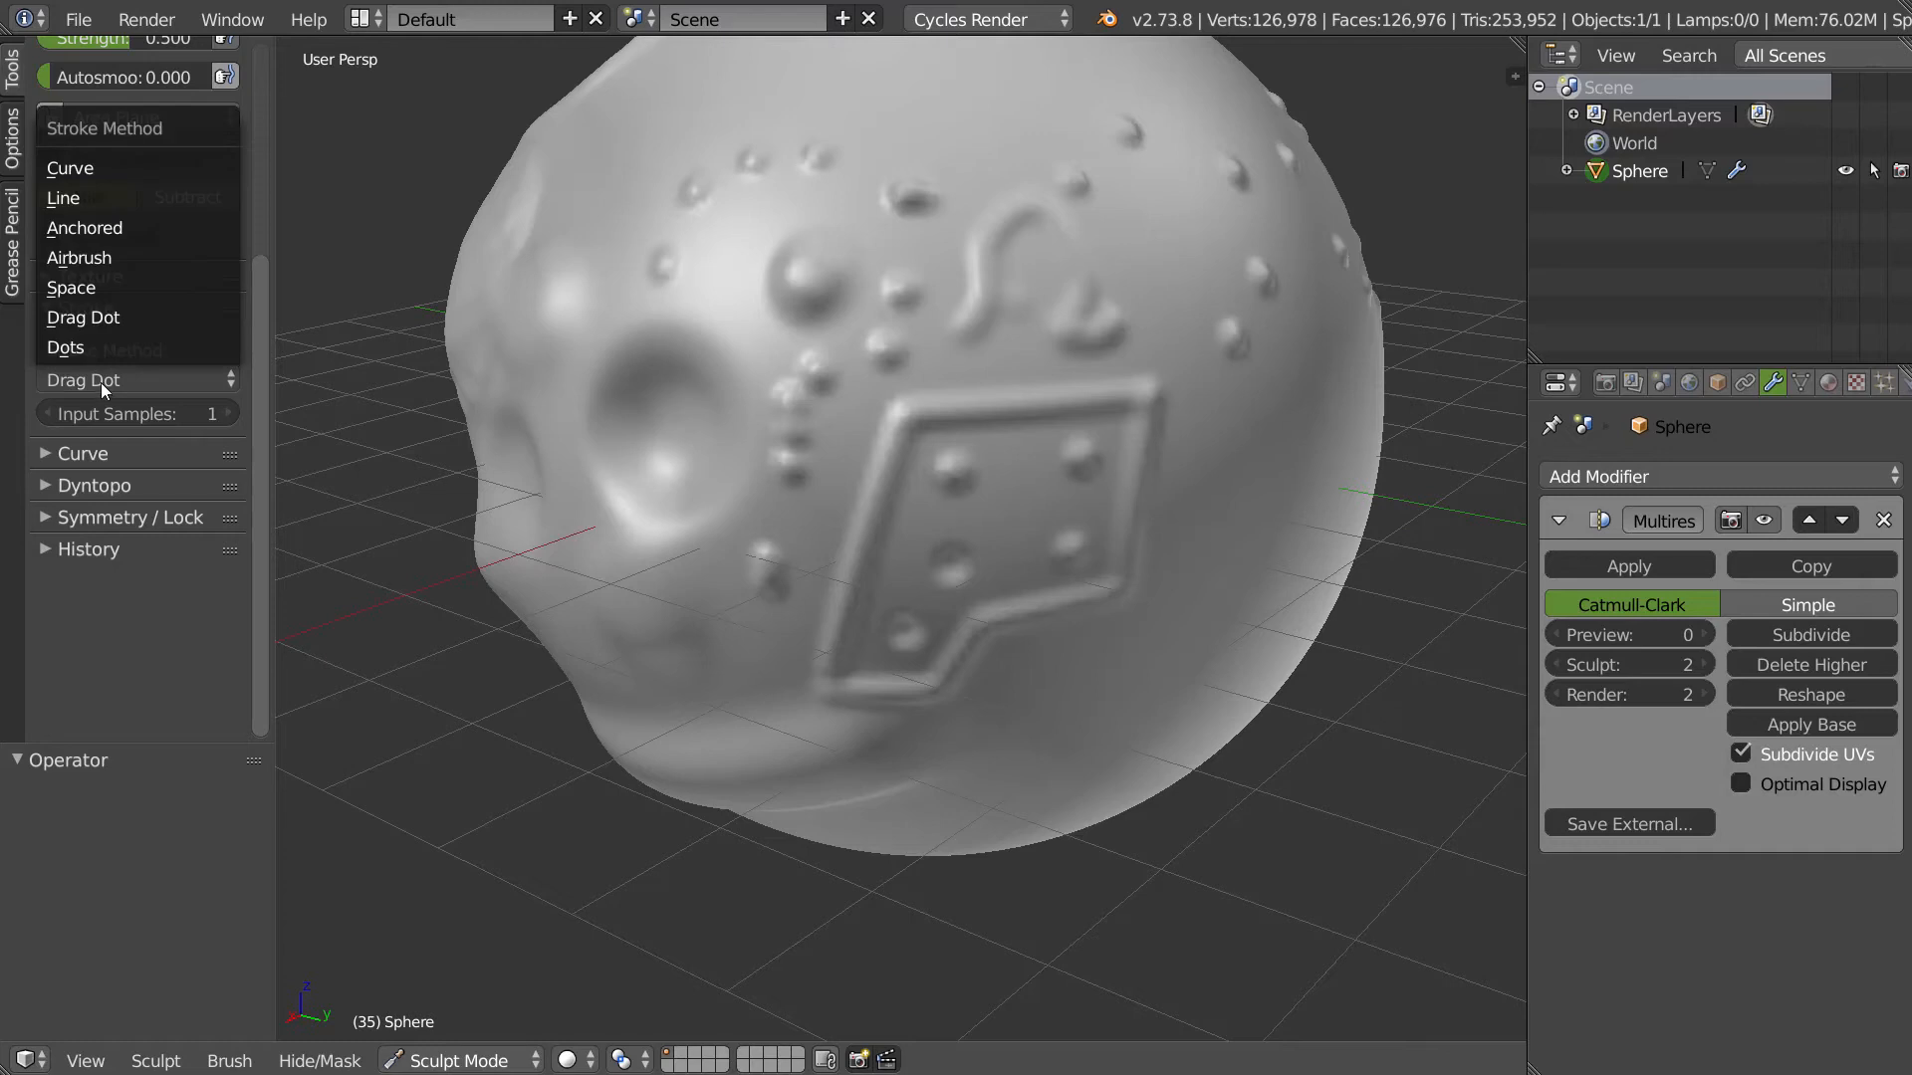
left_click(82, 341)
mouse_move(1085, 667)
left_mouse_down()
mouse_move(1223, 576)
mouse_move(1275, 600)
mouse_move(1287, 487)
mouse_move(1263, 577)
left_mouse_up()
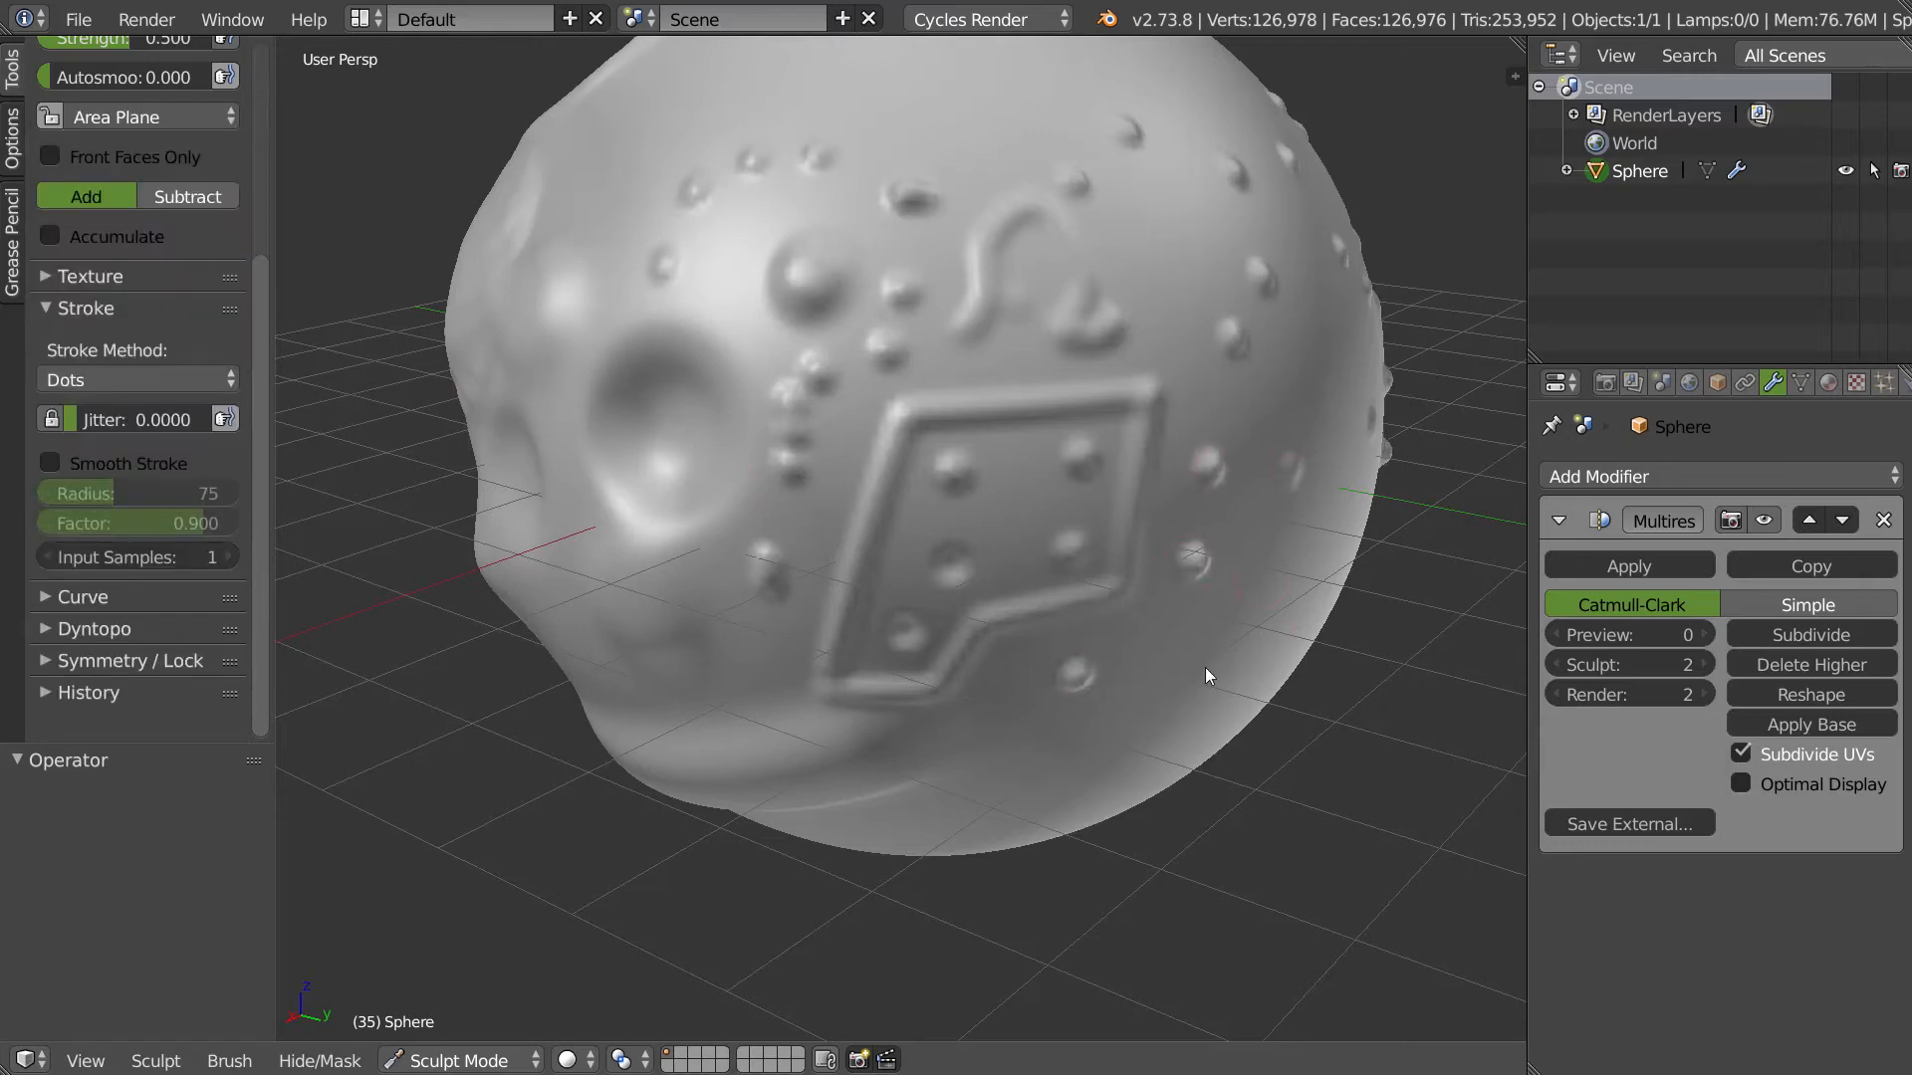
- Restore the Space stroke method, show the brush's falloff curve, and sculpt two ridges on the sphere's upper surface with the smooth falloff
left_click(104, 384)
left_click(93, 291)
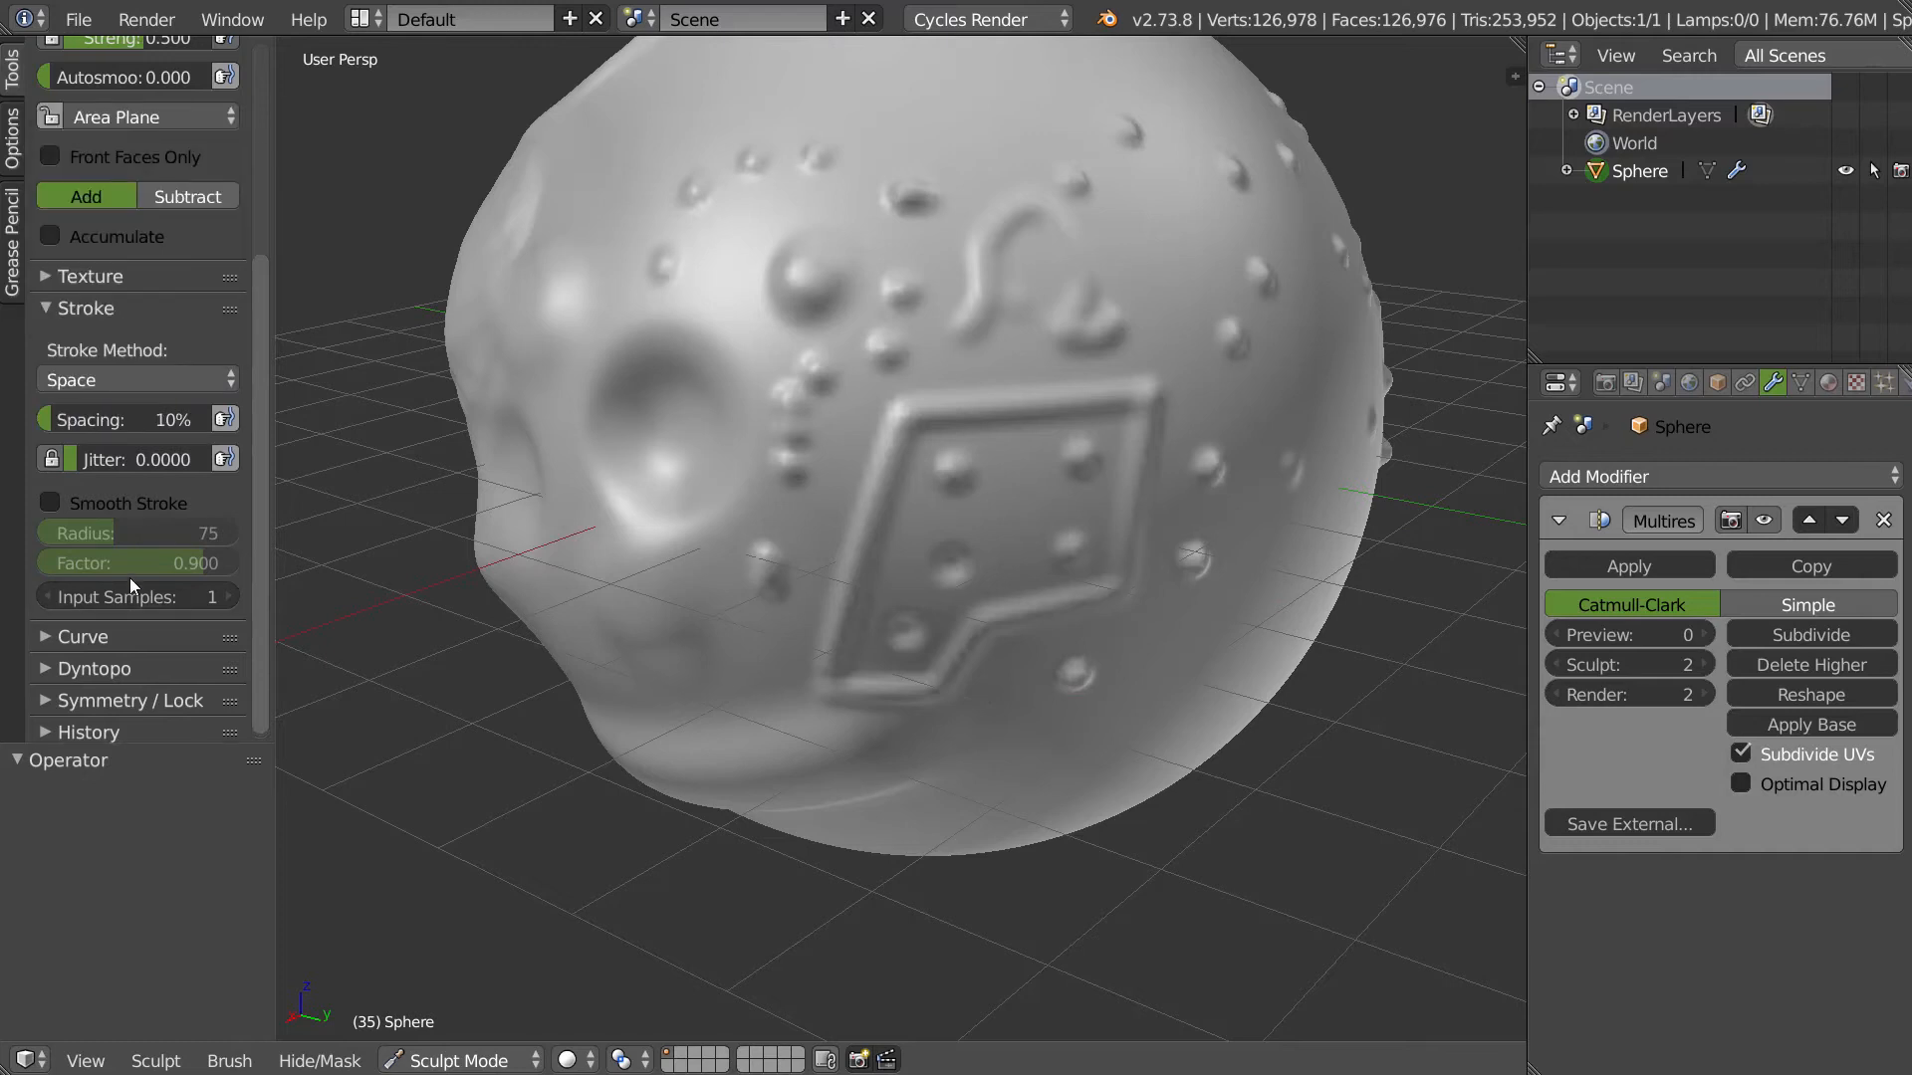
left_click(88, 306)
left_click(100, 309)
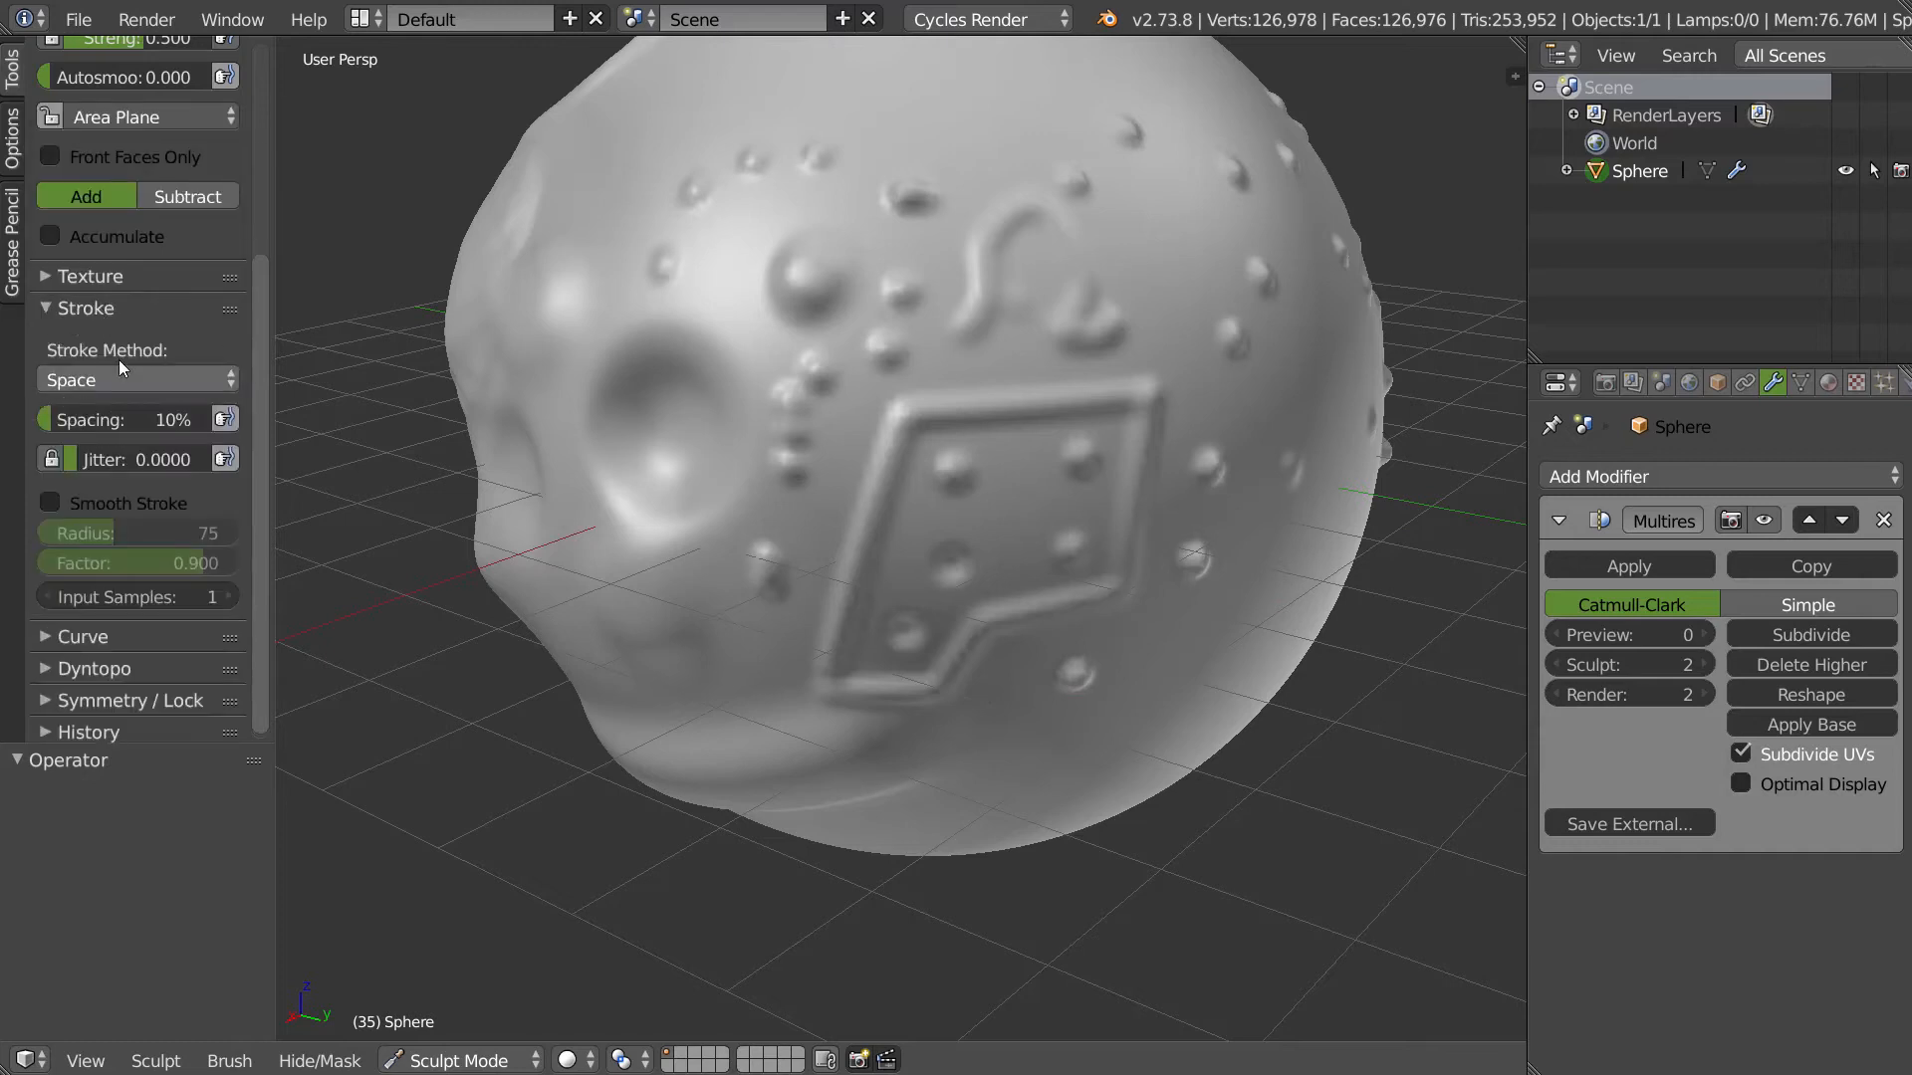
left_click(100, 309)
left_click(105, 340)
mouse_move(734, 457)
middle_mouse_down()
mouse_move(976, 388)
mouse_move(912, 488)
mouse_move(936, 626)
mouse_move(571, 574)
middle_mouse_up()
mouse_move(572, 587)
left_mouse_down()
mouse_move(715, 501)
mouse_move(1101, 446)
left_mouse_up()
left_click_drag(1140, 172, 1141, 413)
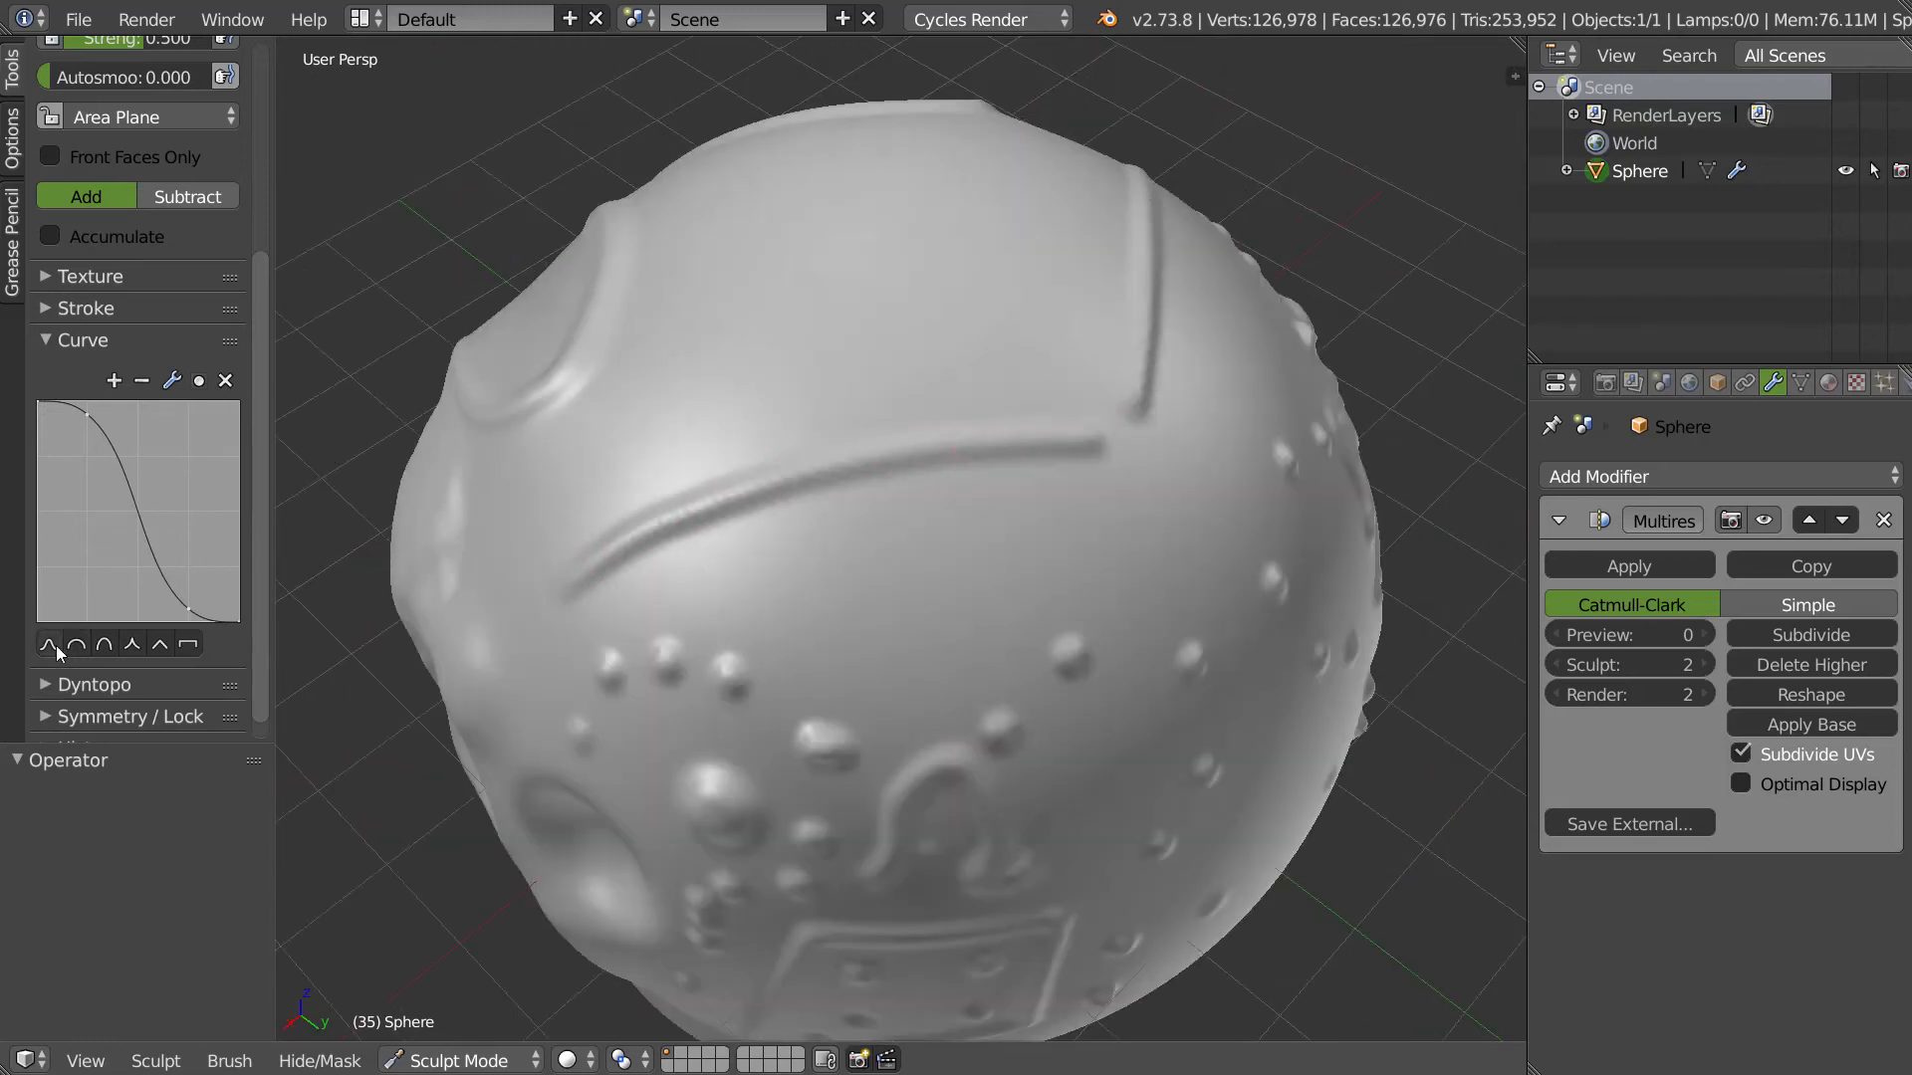
- Sculpt two comparison ridges beside the long upper ridge, one with the sharp falloff preset and one with the constant preset
left_click(132, 643)
mouse_move(576, 504)
left_mouse_down()
mouse_move(690, 427)
mouse_move(906, 361)
left_mouse_up()
mouse_move(906, 362)
middle_mouse_down()
mouse_move(879, 474)
mouse_move(721, 427)
mouse_move(751, 409)
middle_mouse_up()
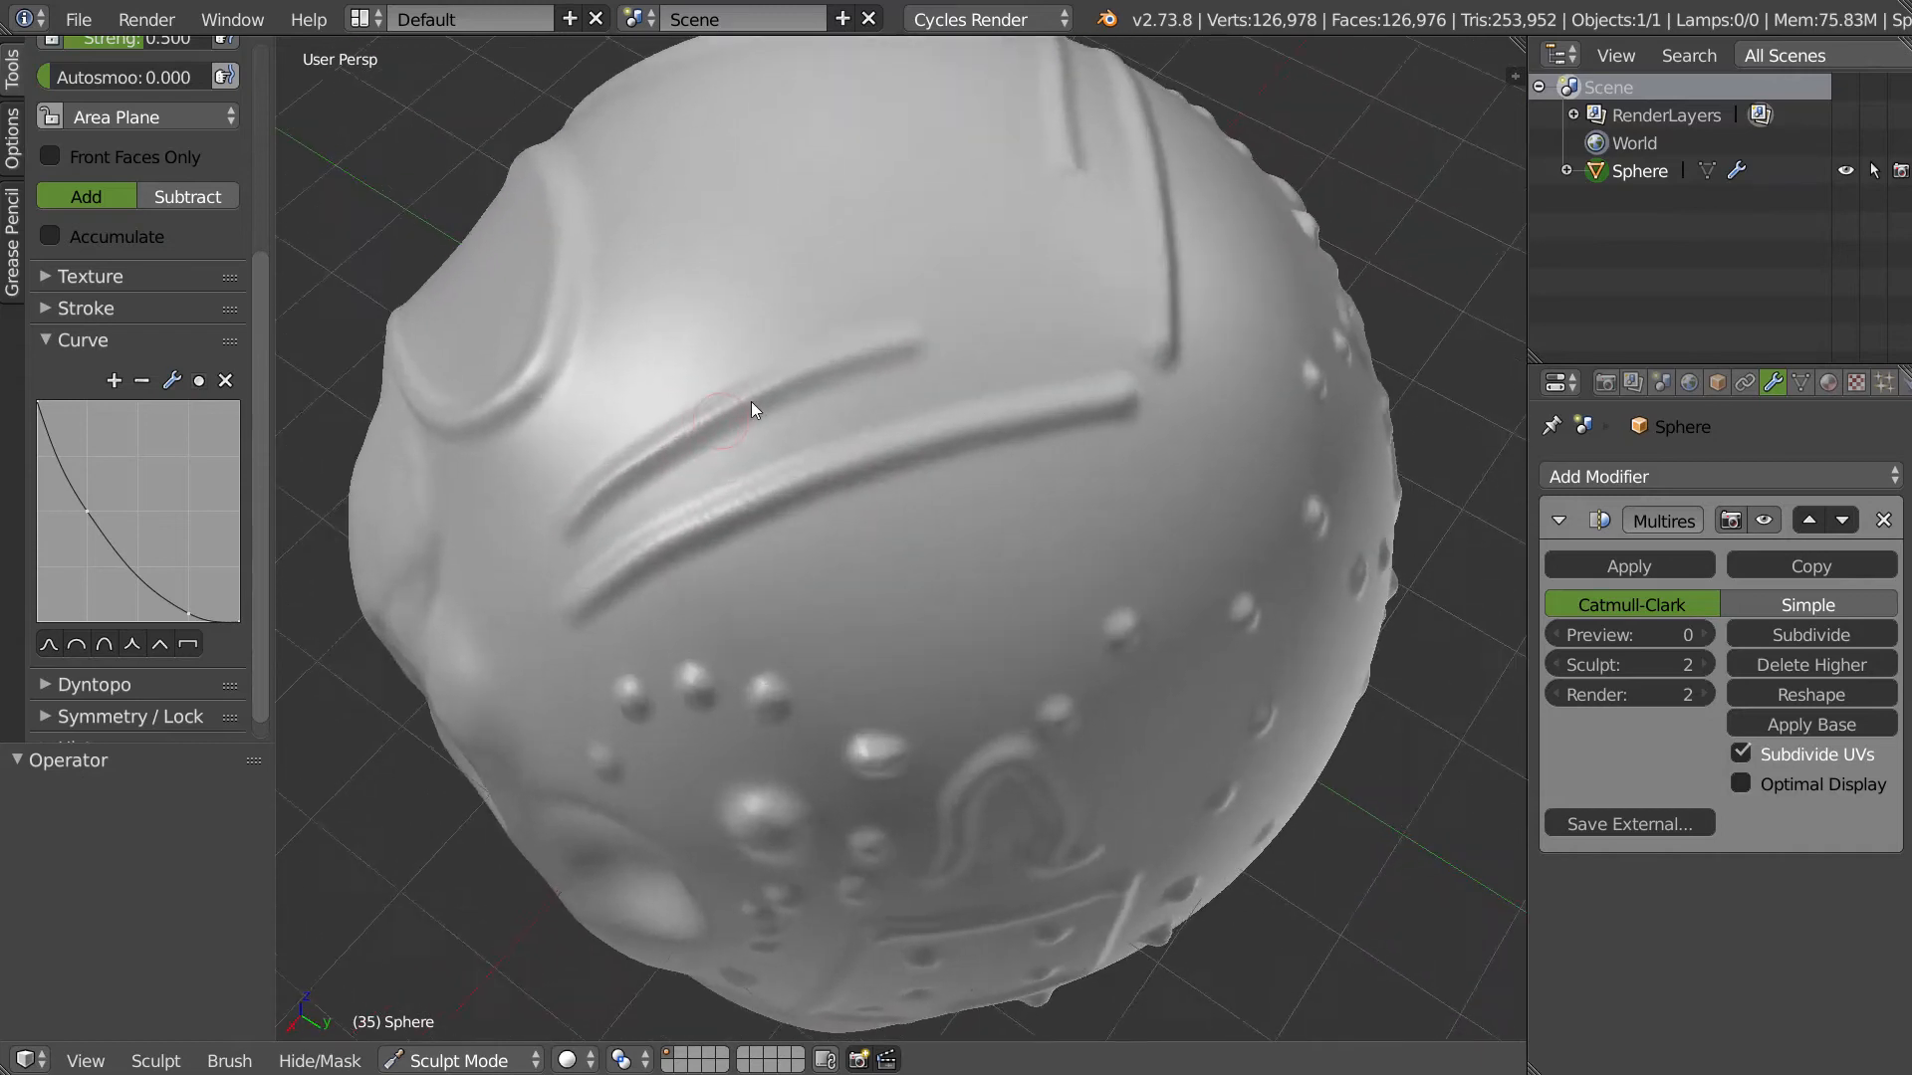
scroll(891, 324, "up", 4)
middle_click_drag(890, 325, 807, 395)
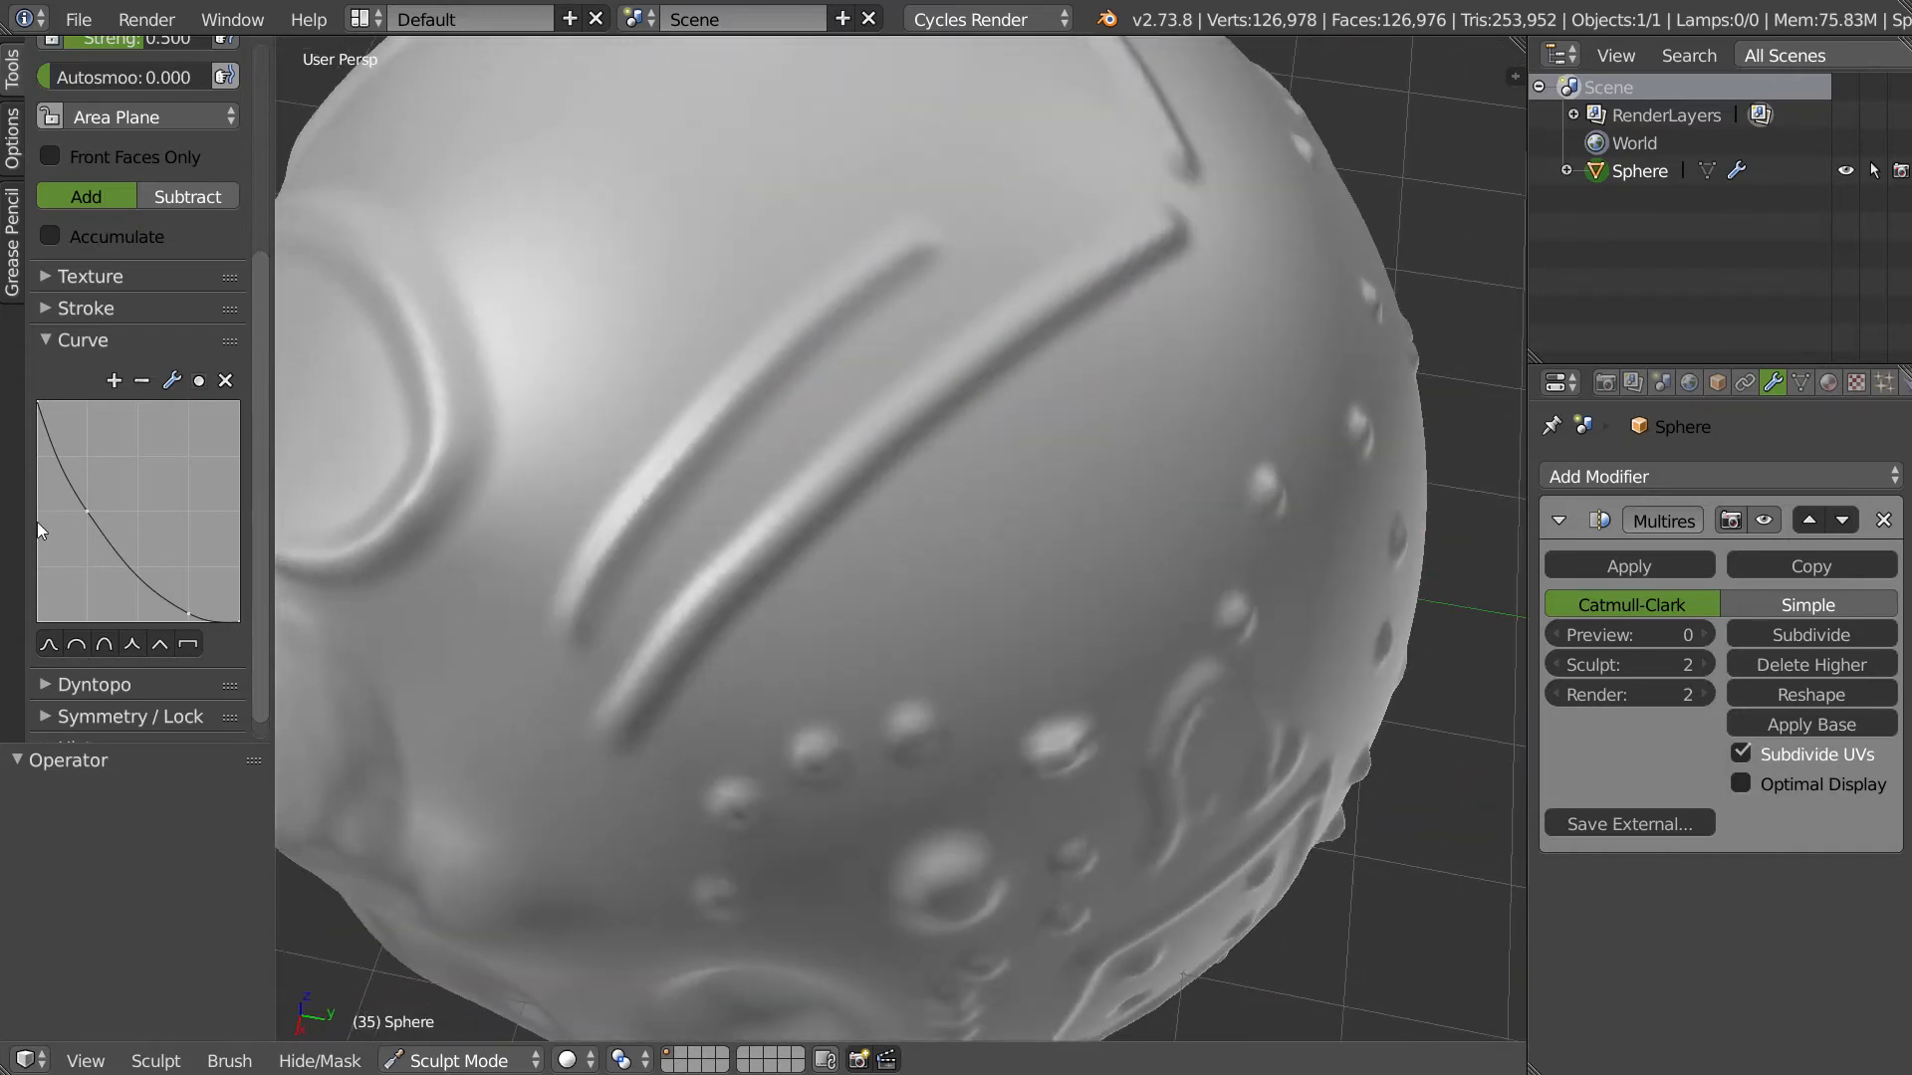
left_click(187, 643)
mouse_move(550, 474)
left_mouse_down()
mouse_move(602, 392)
mouse_move(791, 239)
left_mouse_up()
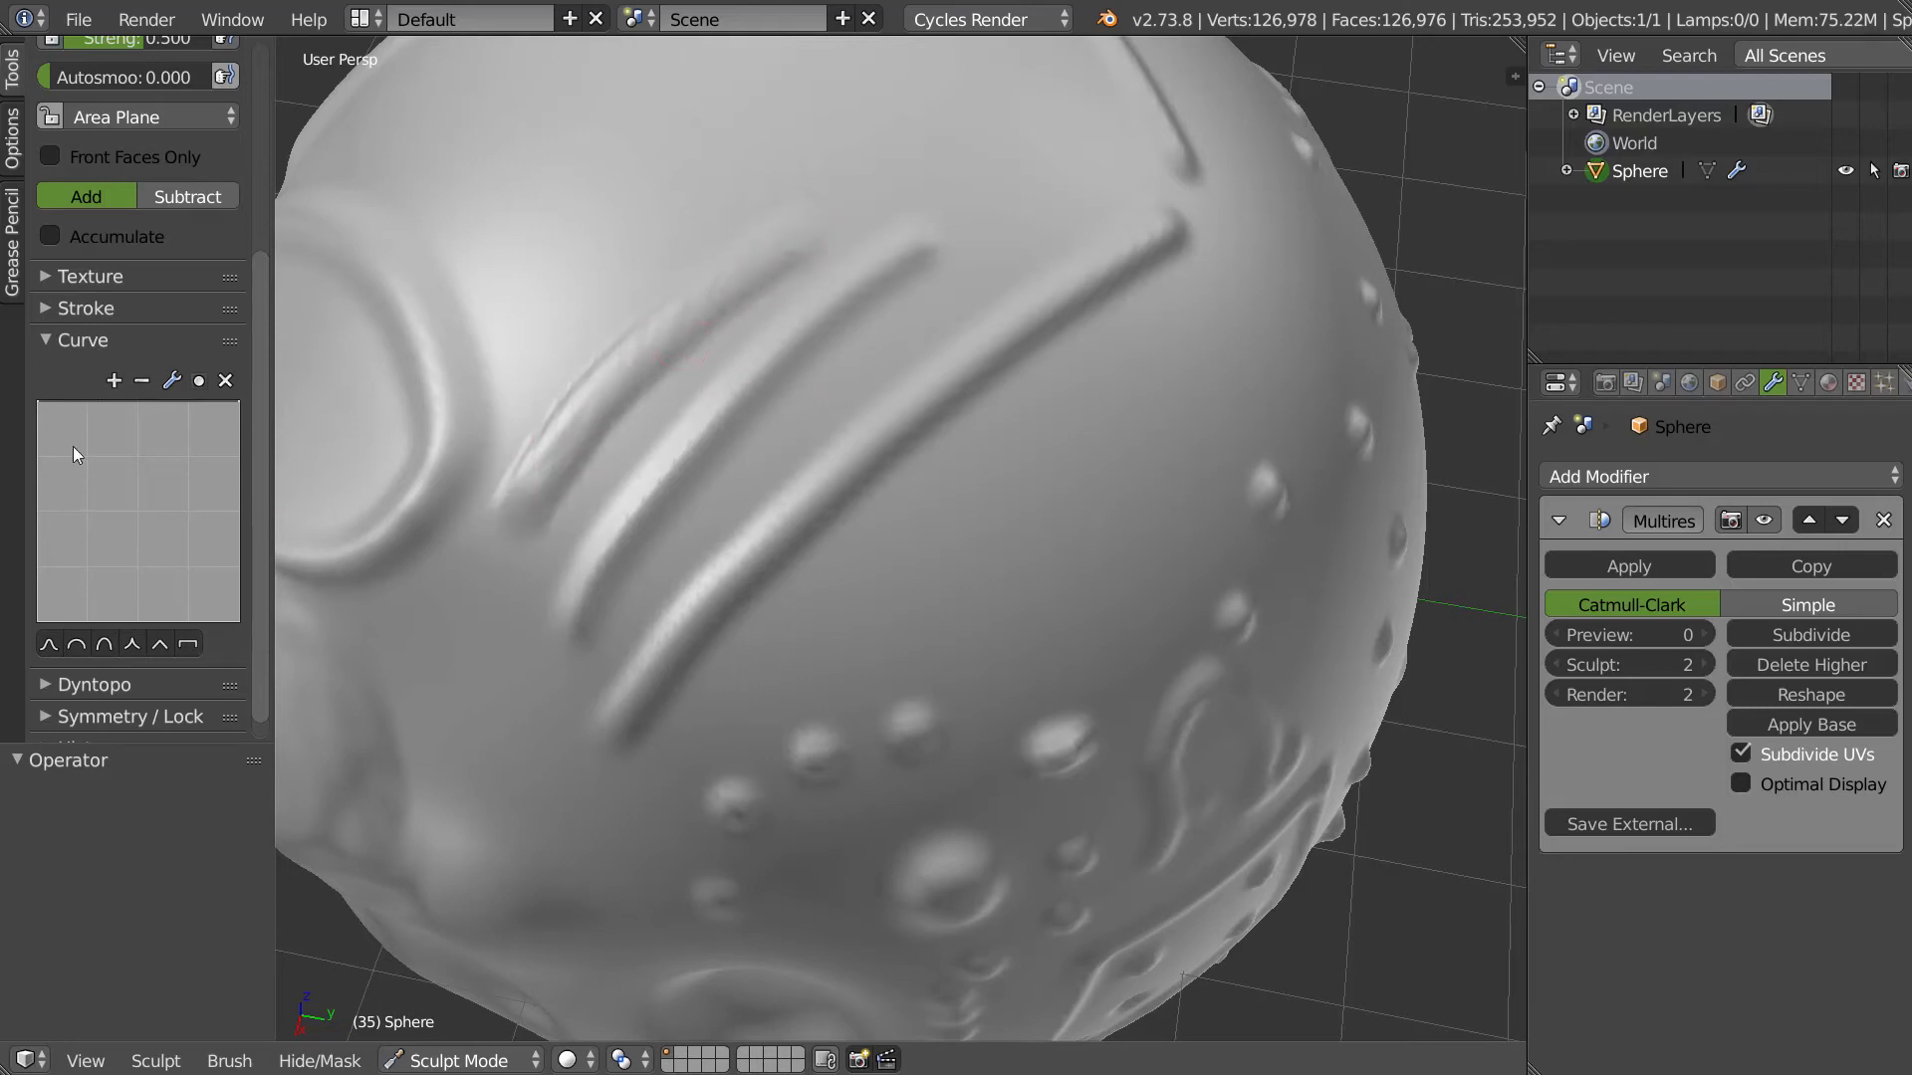
- Reset the falloff curve to the smooth preset and reshape it into a steep drop followed by a low outer hump
left_click(42, 646)
mouse_move(95, 426)
left_mouse_down()
mouse_move(119, 521)
mouse_move(81, 422)
mouse_move(101, 396)
mouse_move(112, 426)
left_mouse_up()
left_click_drag(117, 518, 119, 440)
mouse_move(157, 563)
left_mouse_down()
mouse_move(139, 609)
mouse_move(182, 565)
mouse_move(213, 568)
left_mouse_up()
left_click(159, 570)
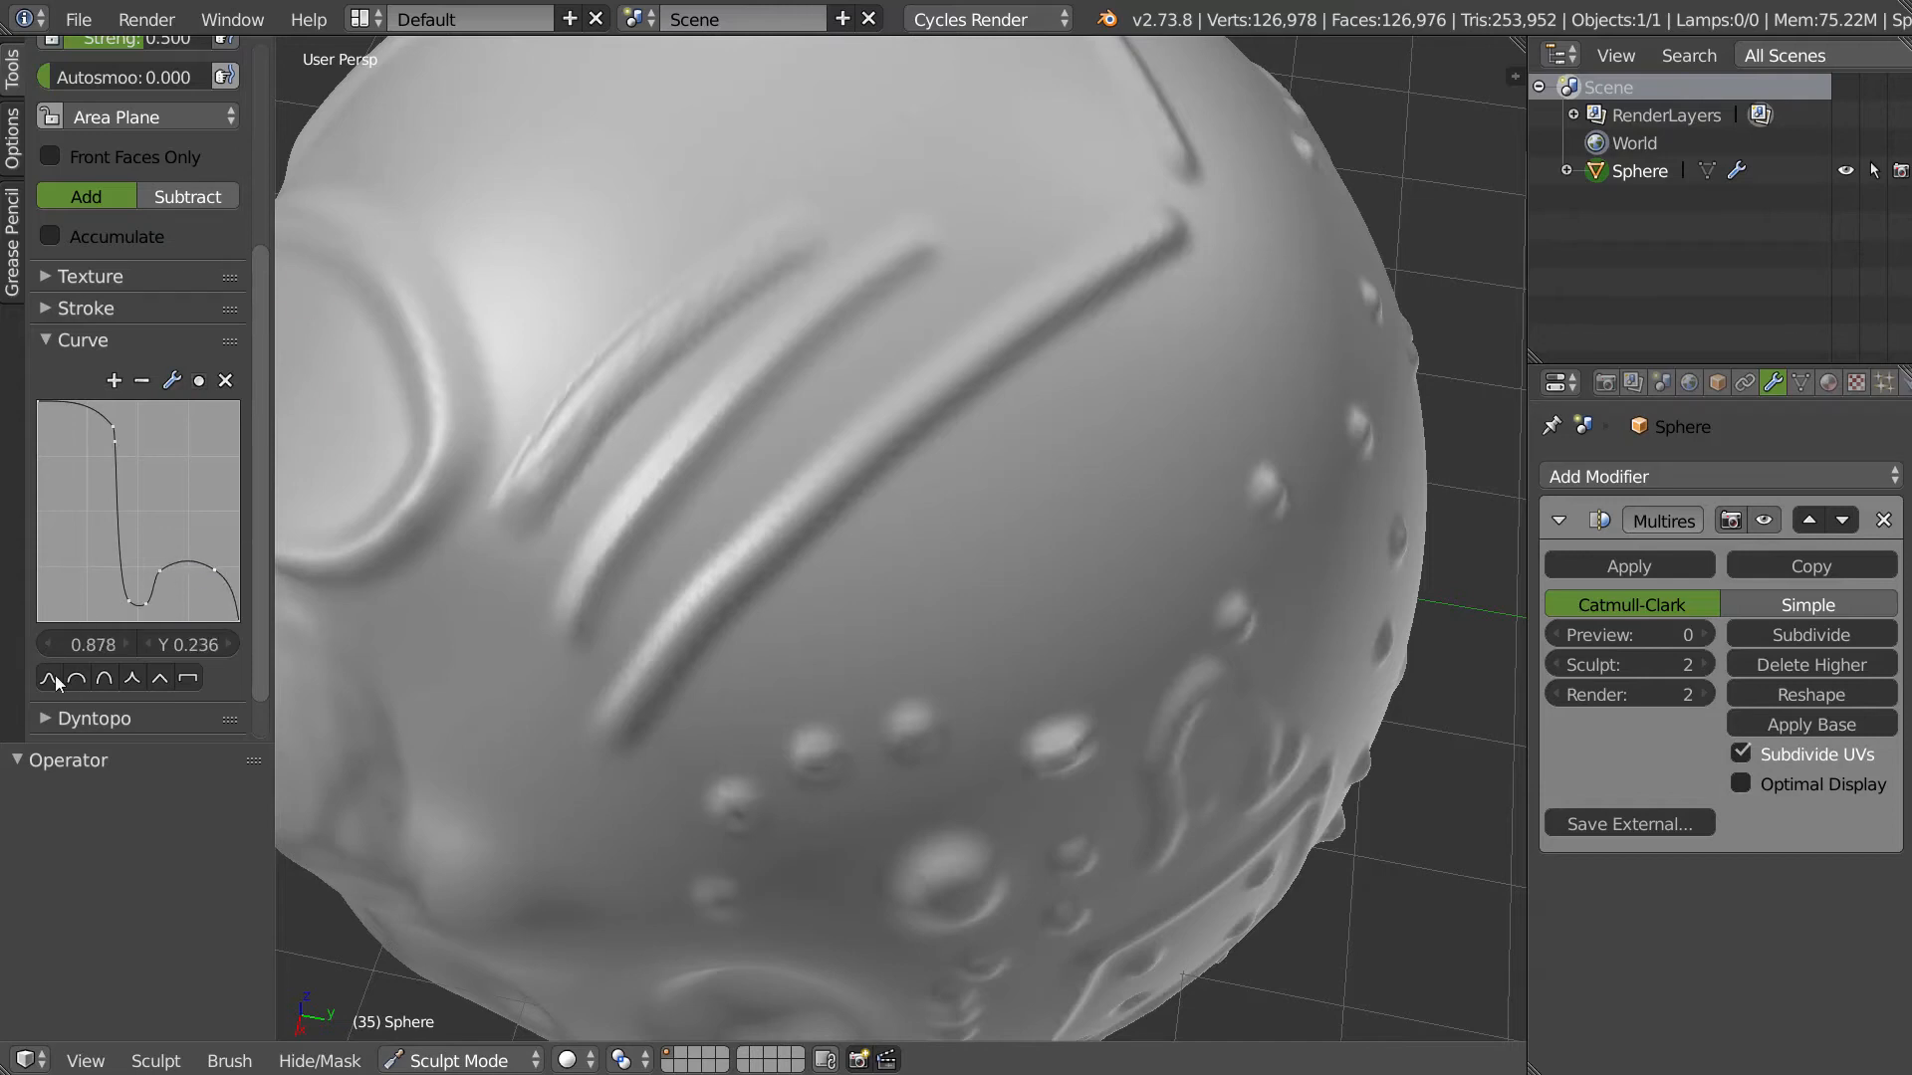
- Set the stroke method to Drag Dot, enlarge the brush, and stamp ringed knobs beside the long ridge using the custom falloff
left_click(66, 309)
left_click(86, 377)
left_click(100, 317)
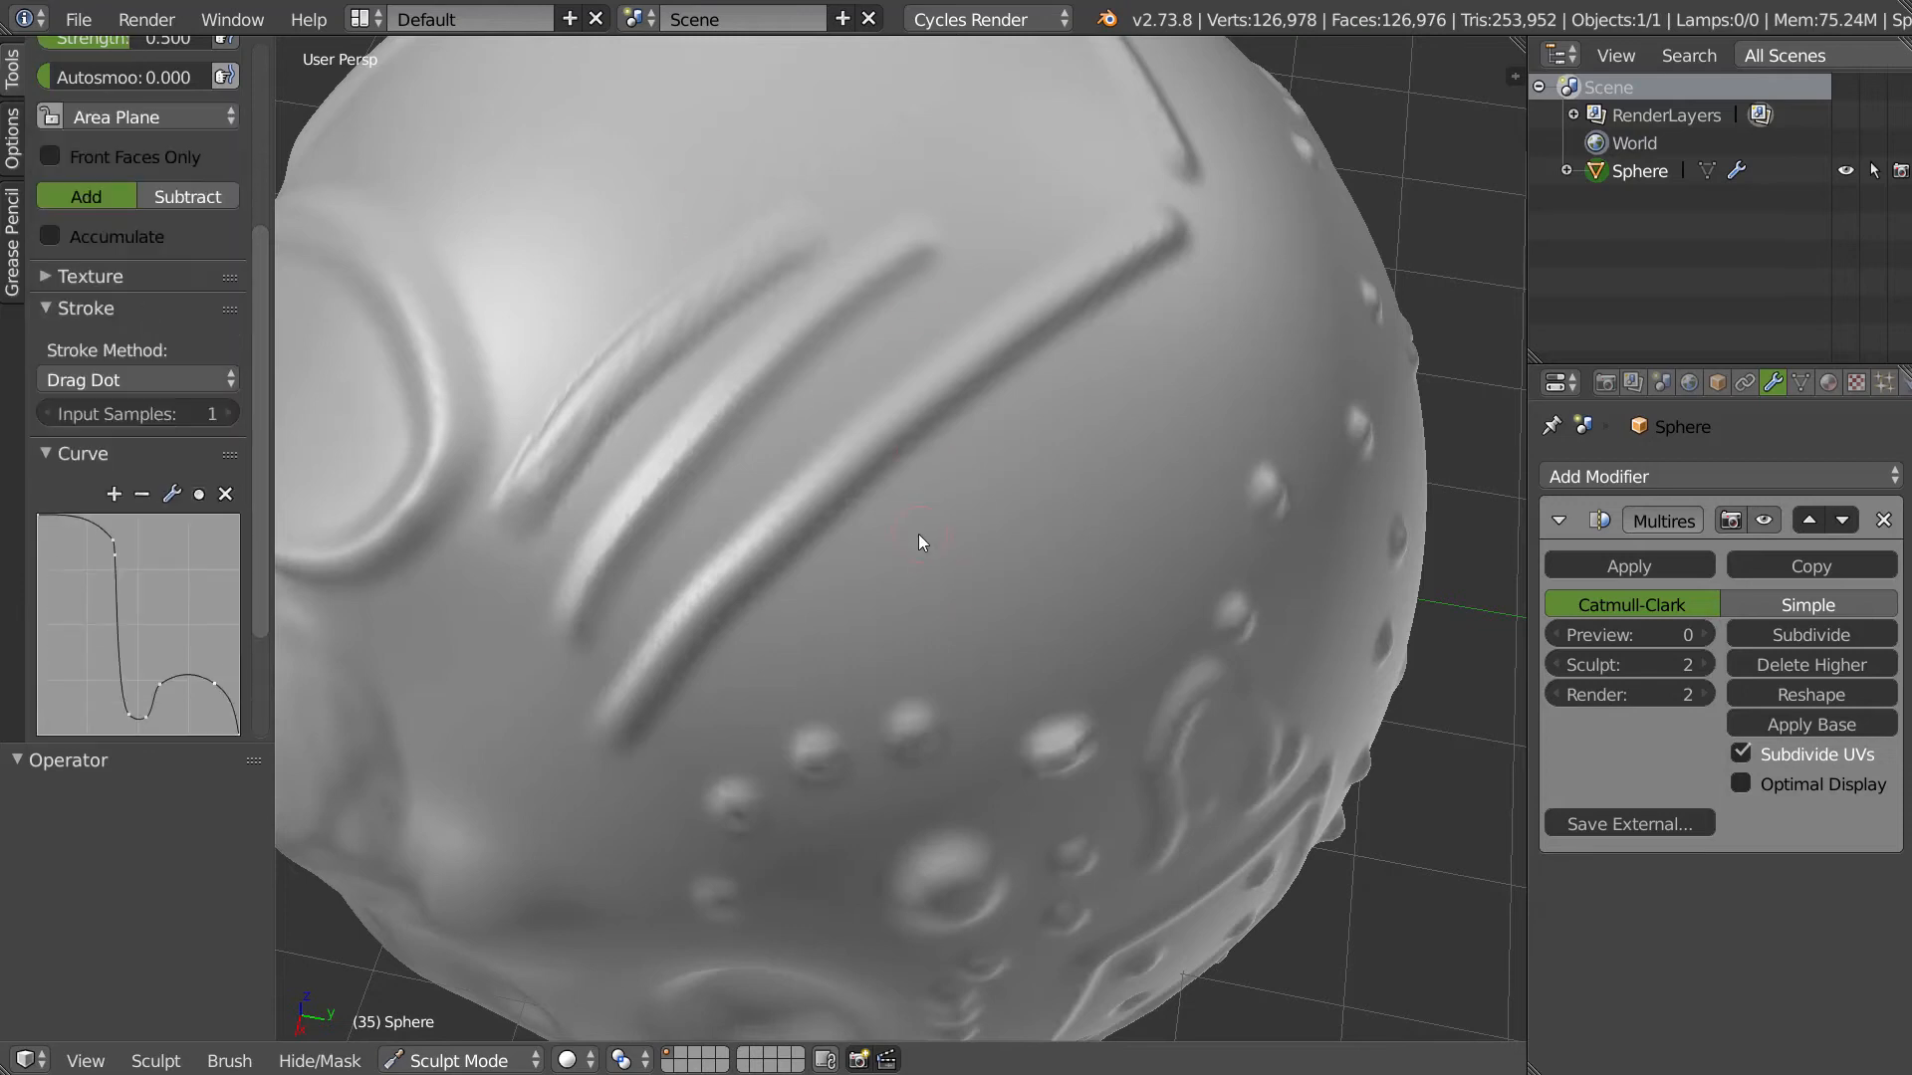
key("f")
left_click(989, 533)
mouse_move(972, 549)
left_mouse_down()
mouse_move(986, 569)
mouse_move(974, 558)
mouse_move(1066, 540)
mouse_move(1125, 476)
left_mouse_up()
left_click(978, 559)
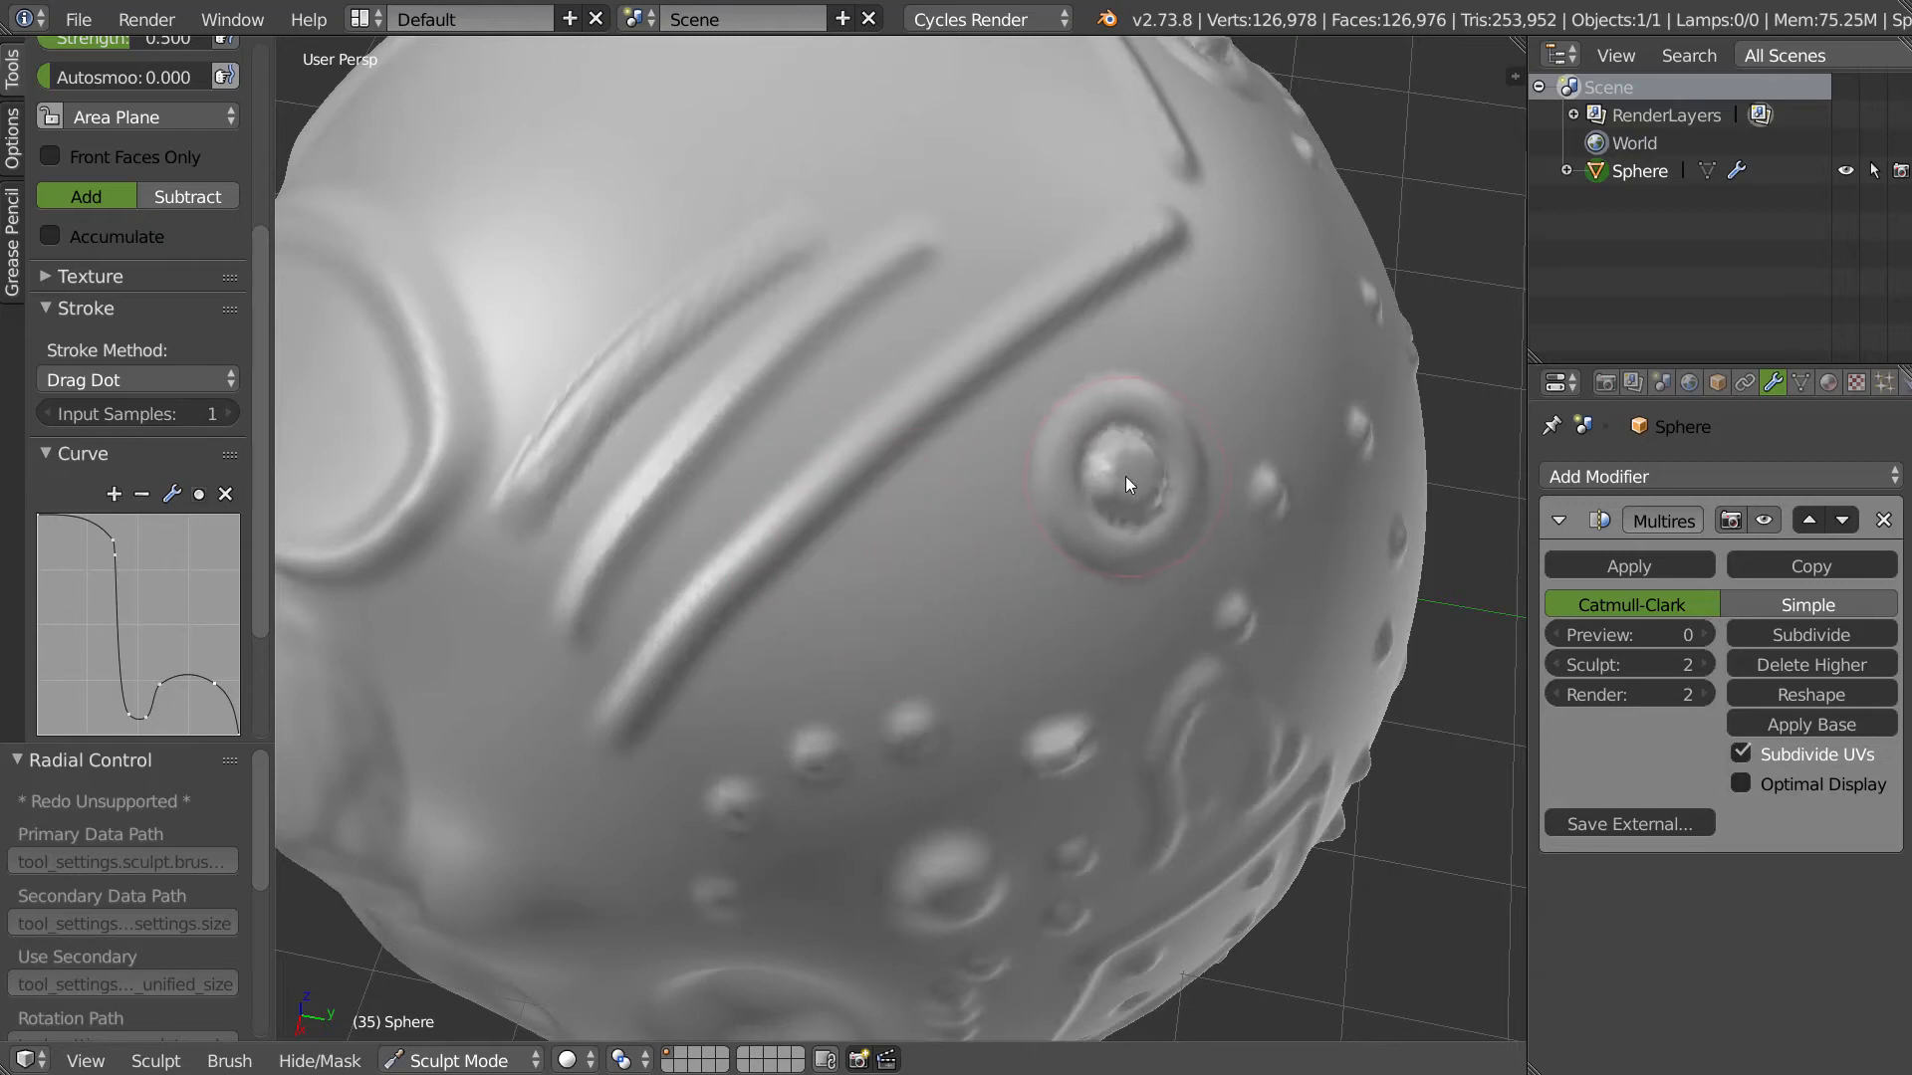
- Subdivide the Multires modifier to level 3 and stamp more ringed shapes across the sphere's top, overlapping some into a tall knob
left_click(1772, 643)
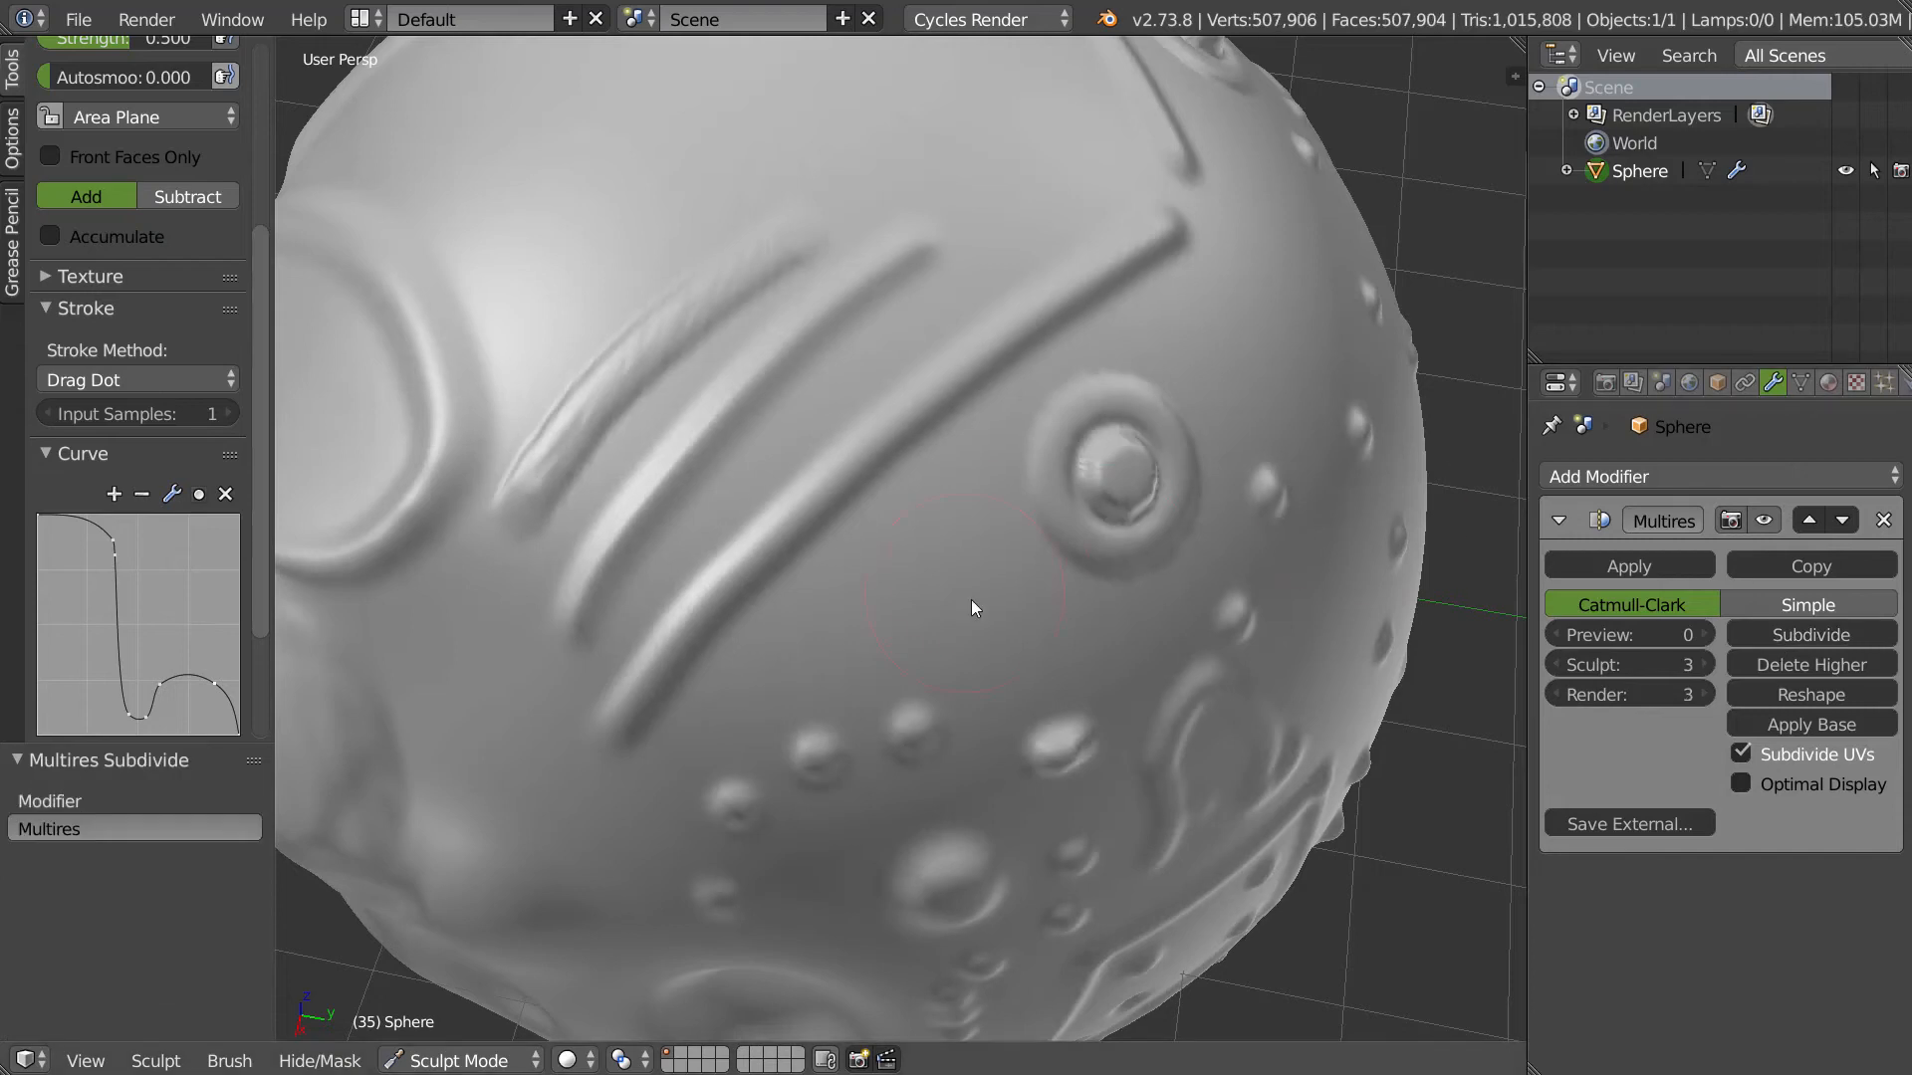
left_click(926, 588)
mouse_move(928, 617)
middle_mouse_down()
mouse_move(850, 562)
mouse_move(918, 577)
mouse_move(871, 487)
middle_mouse_up()
left_click_drag(804, 475, 812, 469)
middle_click_drag(813, 469, 594, 589)
mouse_move(576, 575)
left_mouse_down()
mouse_move(636, 552)
mouse_move(637, 626)
mouse_move(685, 646)
mouse_move(844, 811)
mouse_move(835, 832)
mouse_move(822, 783)
left_mouse_up()
mouse_move(793, 255)
left_mouse_down()
mouse_move(850, 266)
mouse_move(779, 247)
mouse_move(775, 272)
left_mouse_up()
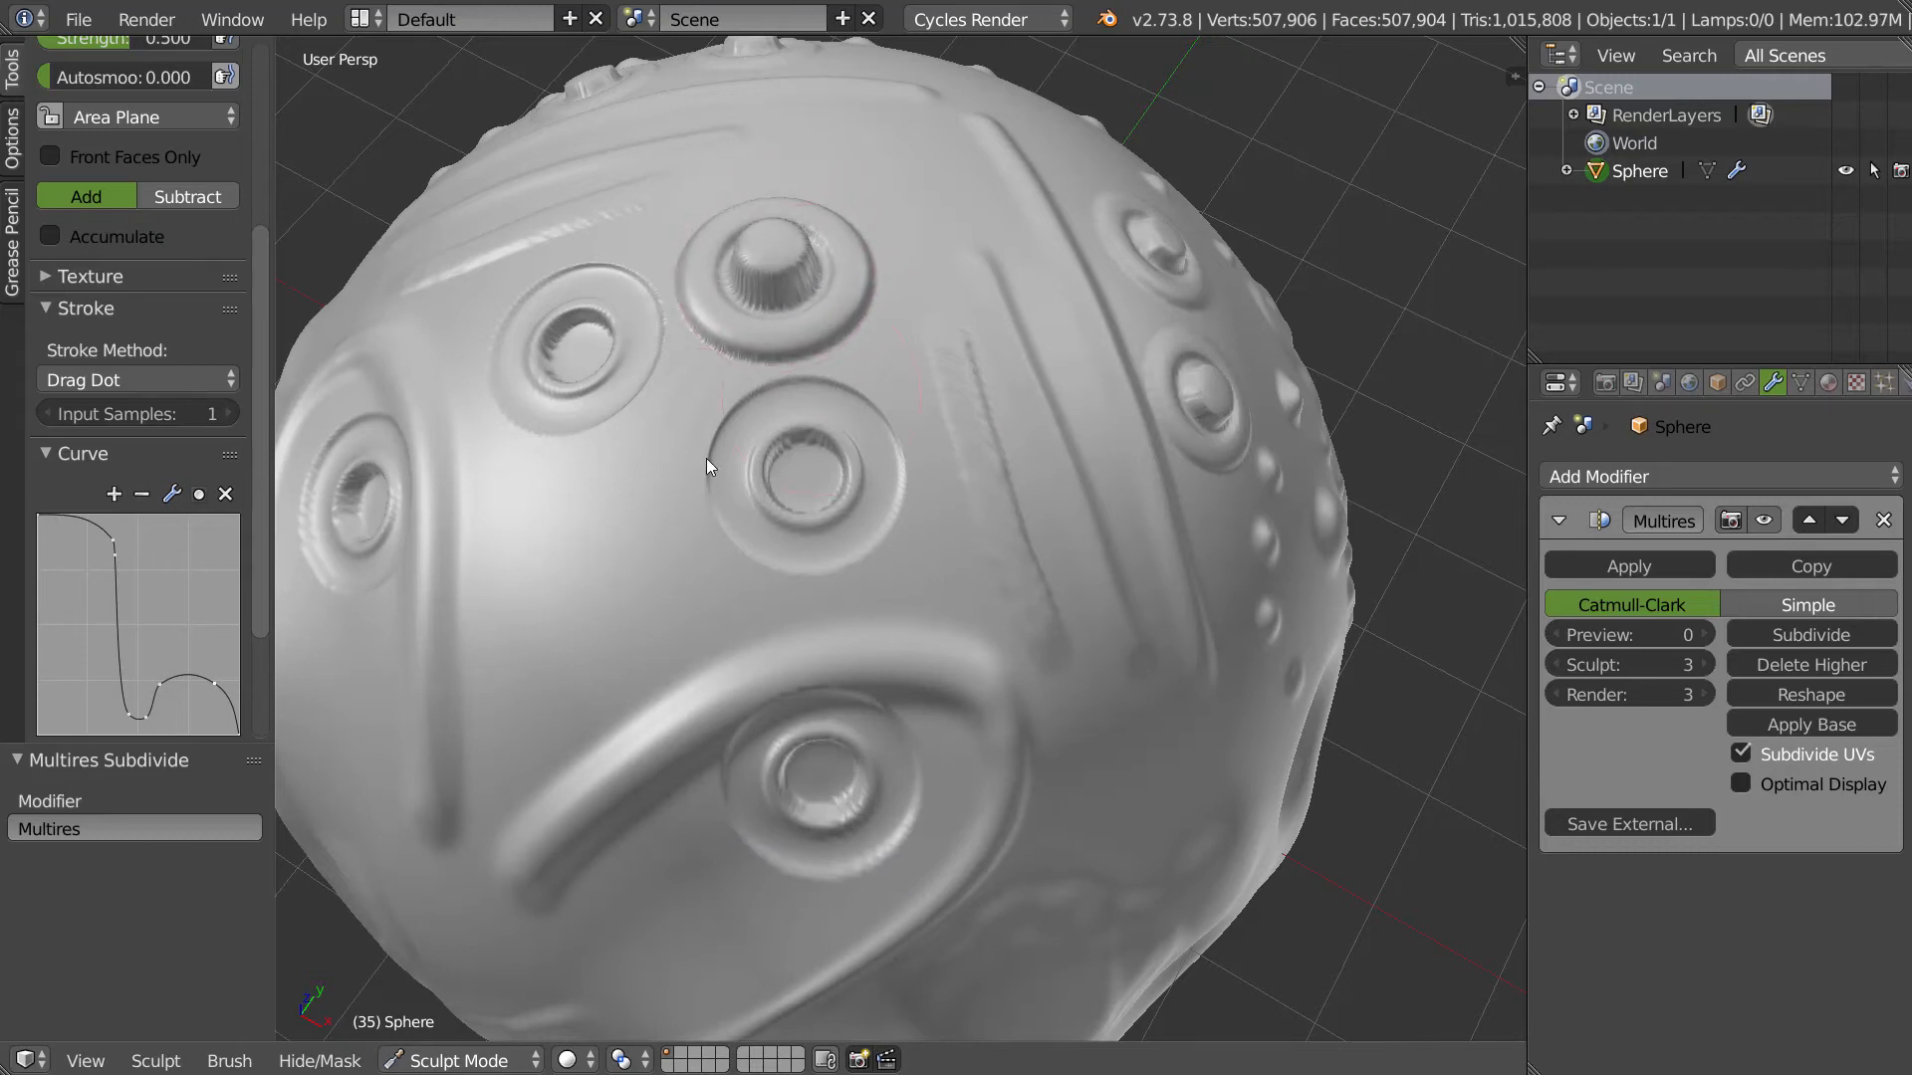
middle_click_drag(783, 442, 848, 355)
scroll(849, 355, "down", 4)
mouse_move(640, 379)
middle_mouse_down()
mouse_move(816, 434)
mouse_move(385, 429)
middle_mouse_up()
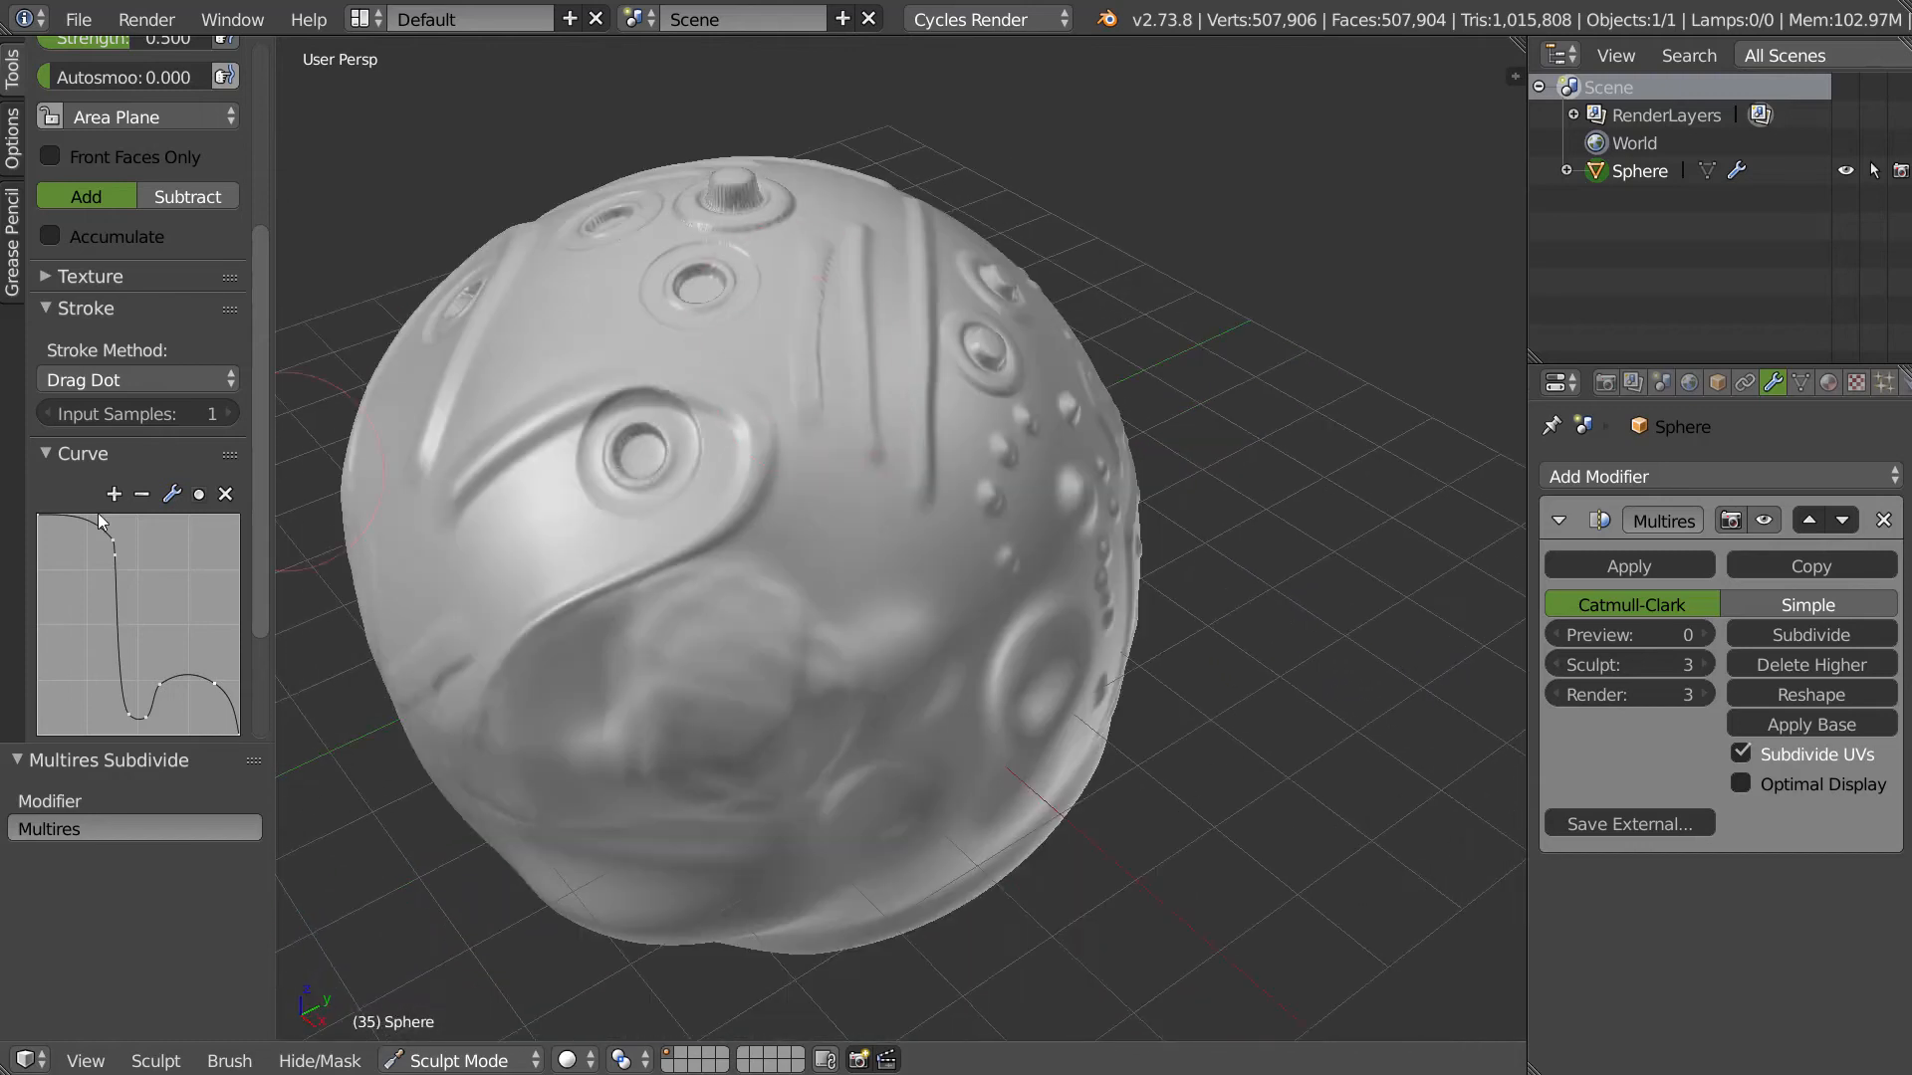
- Delete the outer hump's points from the falloff curve and stamp a plain raised button on the sphere's front
left_click(227, 494)
left_click_drag(156, 686, 163, 687)
left_click(227, 494)
left_click(145, 717)
left_click(228, 494)
left_click(851, 546)
mouse_move(898, 624)
middle_mouse_down()
mouse_move(823, 466)
mouse_move(842, 617)
mouse_move(798, 559)
mouse_move(785, 602)
mouse_move(817, 597)
middle_mouse_up()
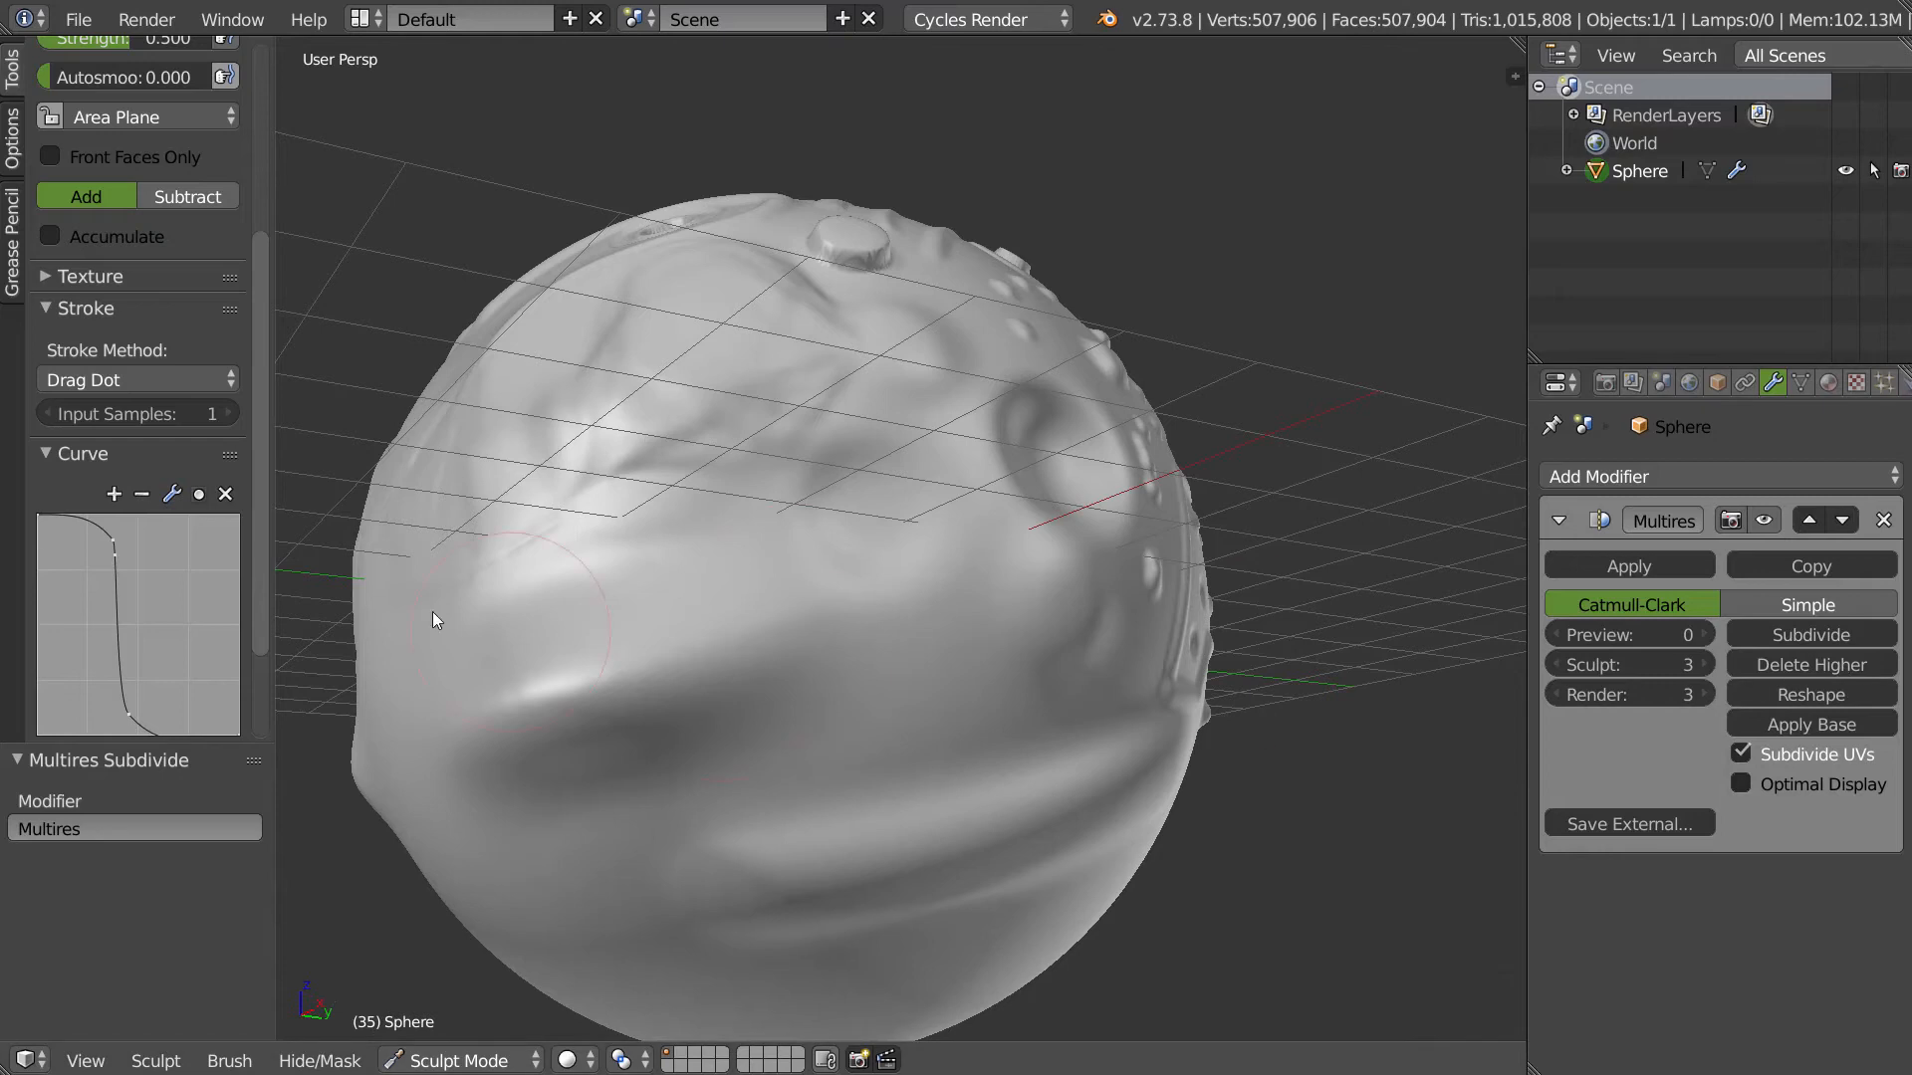
- Show the brush's Symmetry / Lock settings and stamp a rounded bump between the curved ridges on the sphere's top
scroll(145, 650, "down", 3)
left_click(63, 617)
left_click(52, 319)
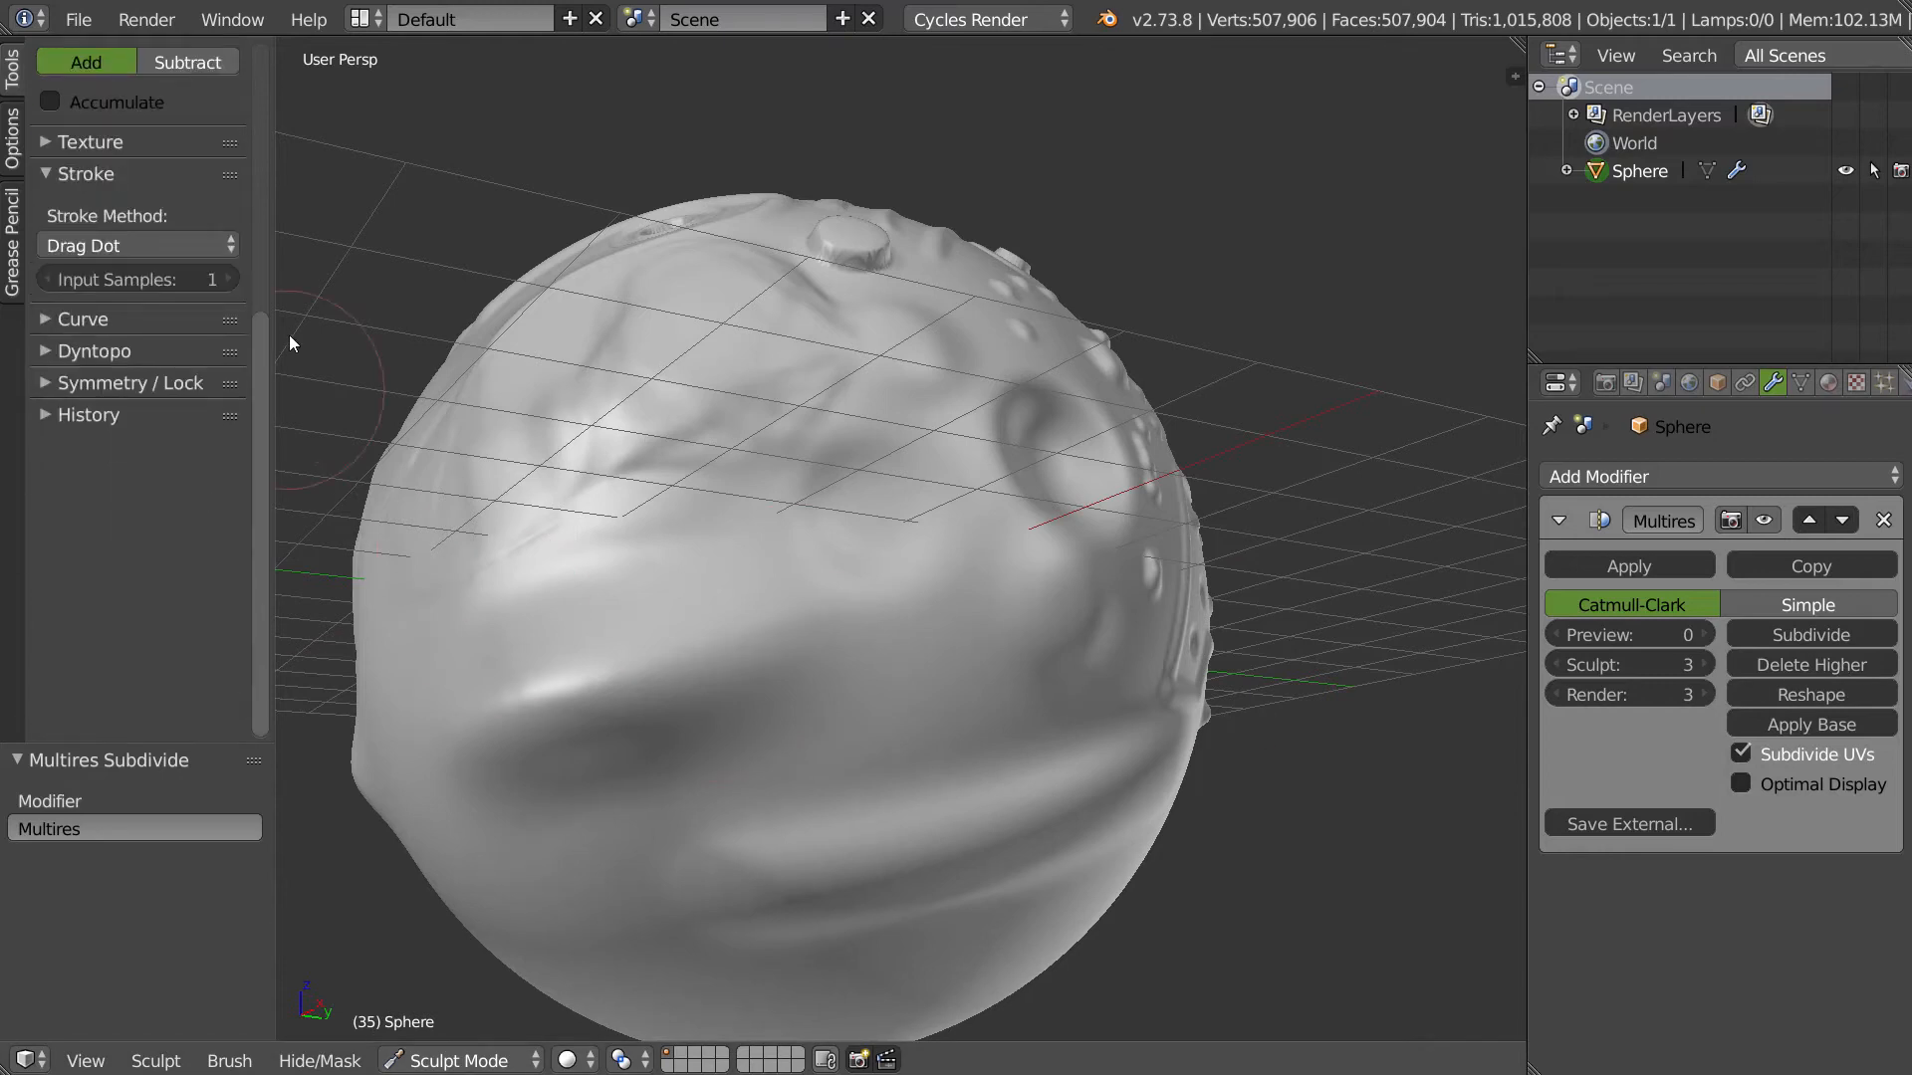
left_click(85, 385)
mouse_move(697, 568)
middle_mouse_down()
mouse_move(910, 606)
mouse_move(959, 595)
mouse_move(988, 625)
mouse_move(1111, 639)
mouse_move(1033, 716)
mouse_move(874, 582)
middle_mouse_up()
mouse_move(894, 374)
left_mouse_down()
mouse_move(954, 373)
mouse_move(850, 357)
mouse_move(870, 361)
left_mouse_up()
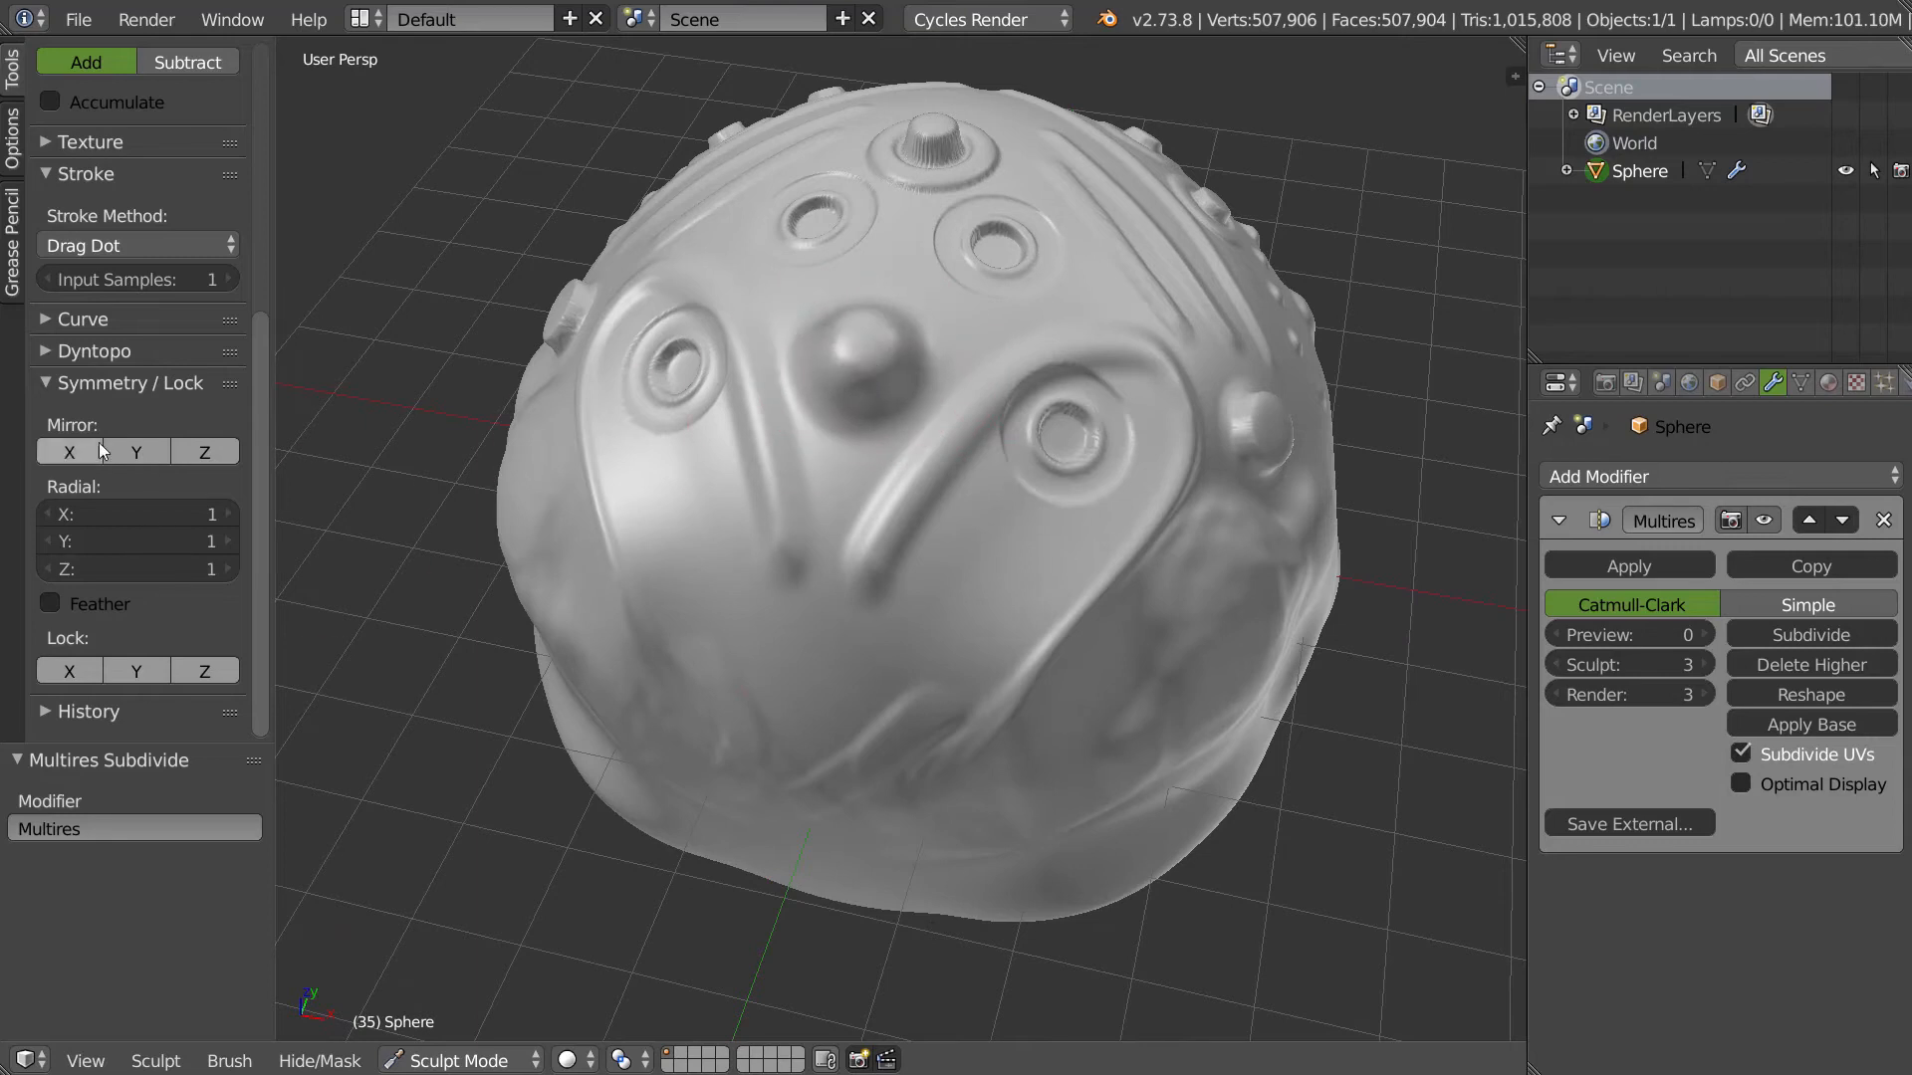
- Stamp a rounded bump between the lower ends of the two curved ridges and collapse the Symmetry / Lock settings
mouse_move(811, 498)
left_mouse_down()
mouse_move(810, 523)
mouse_move(908, 613)
mouse_move(864, 645)
mouse_move(815, 607)
left_mouse_up()
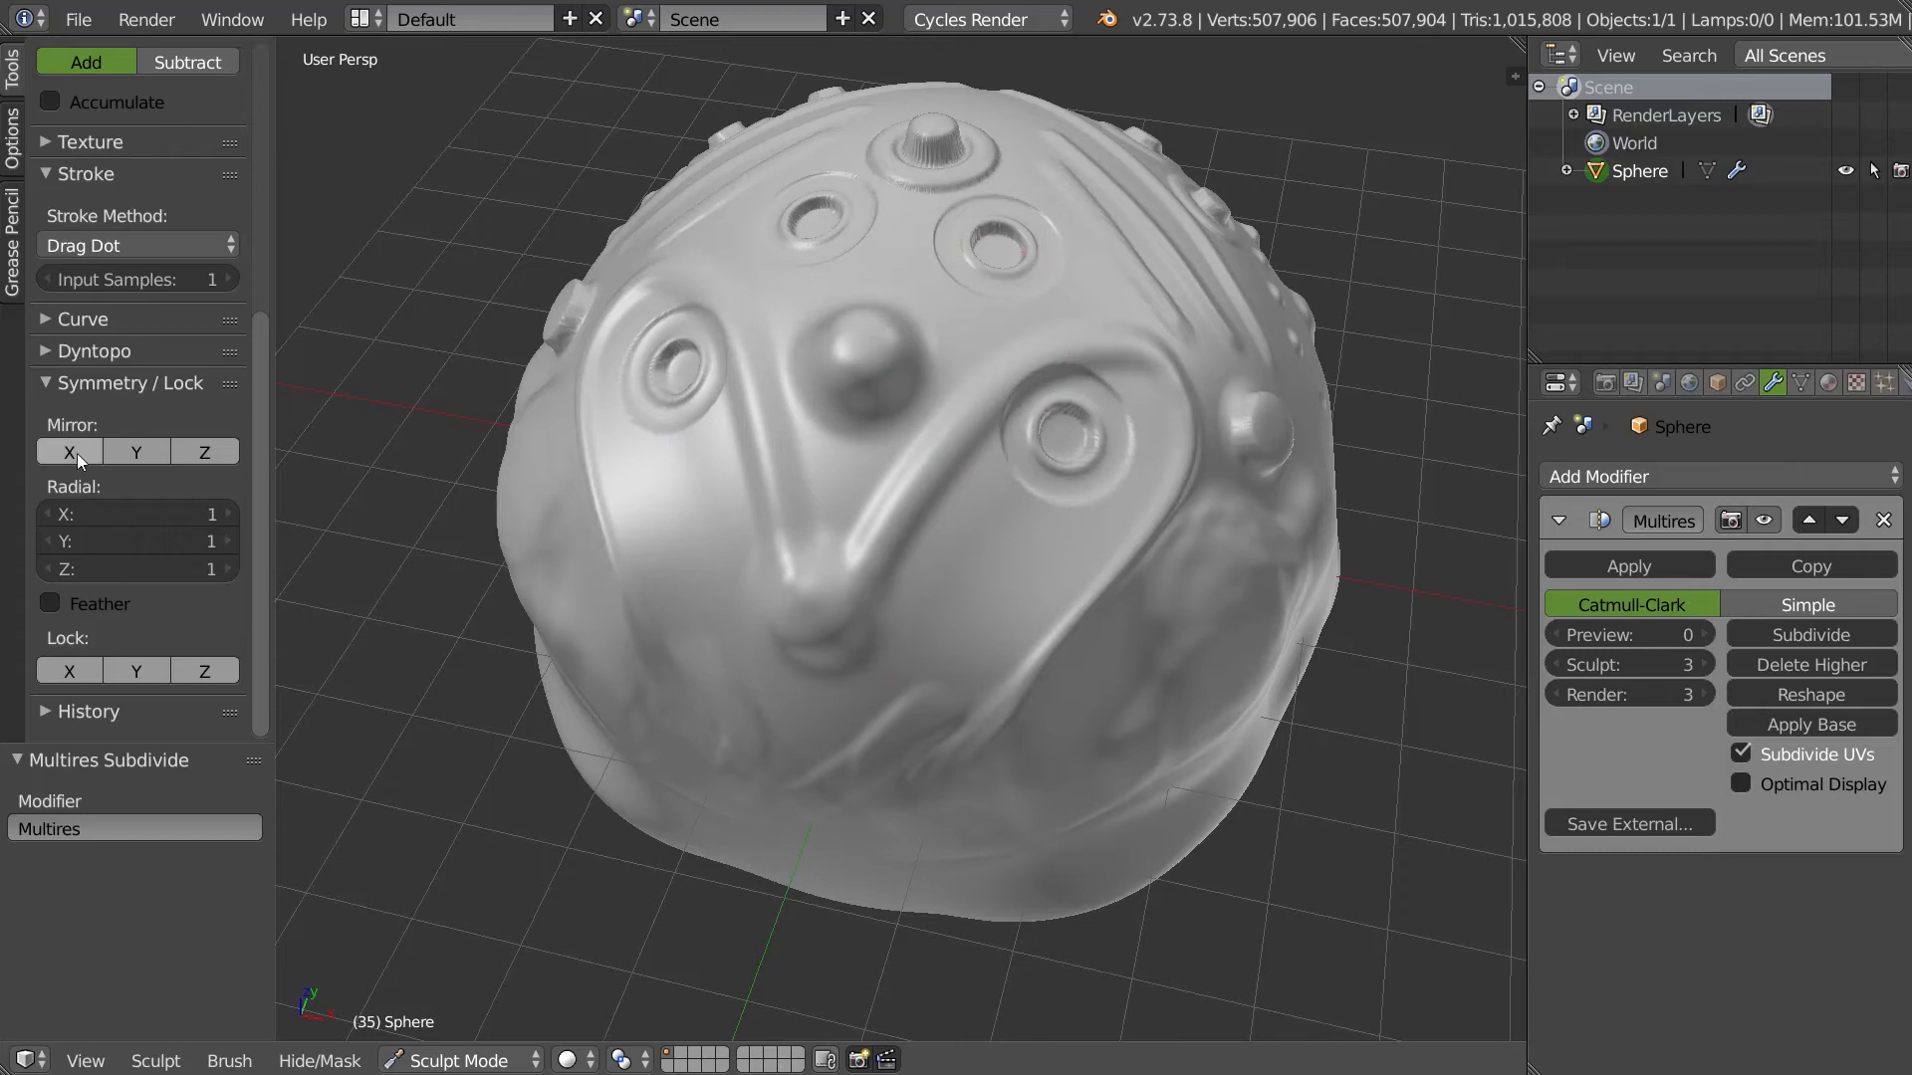
left_click(68, 384)
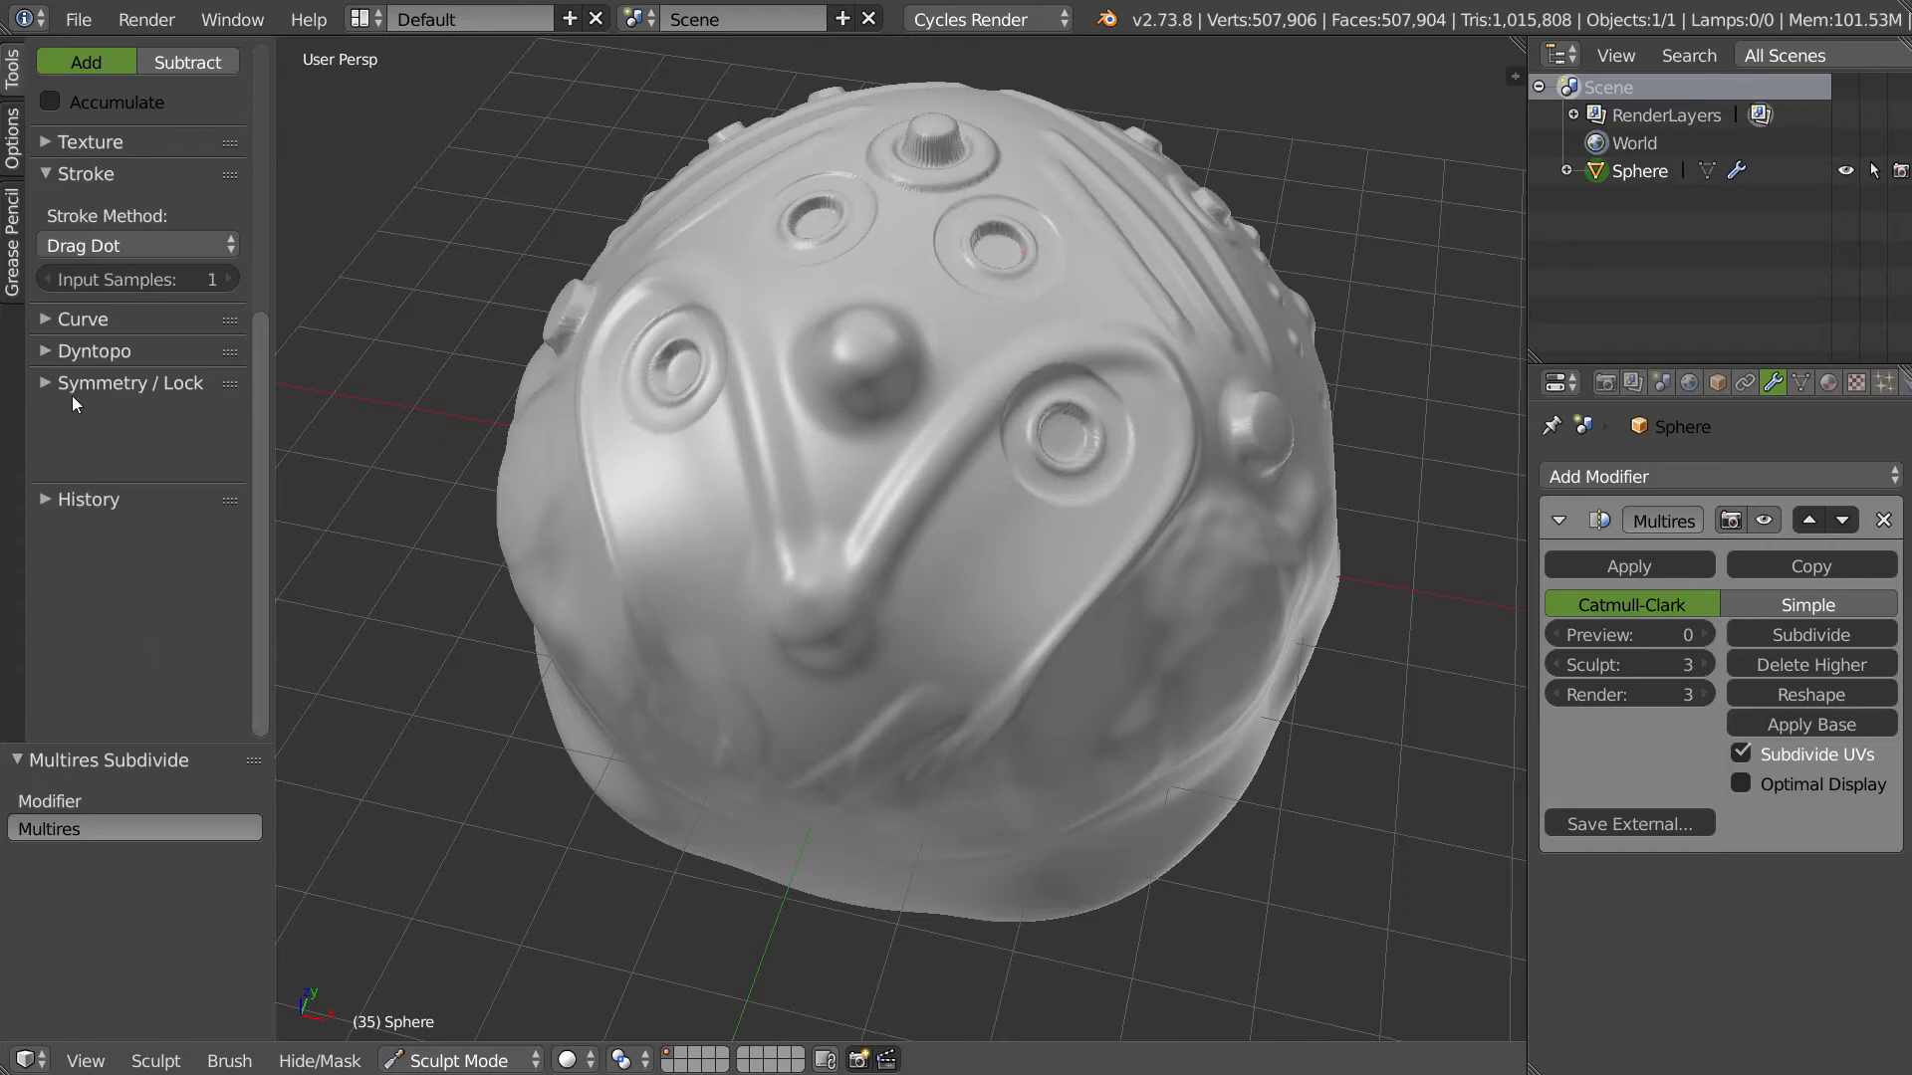
- Try the Fast Navigate sculpt option while orbiting the sphere, switch it off again, and return to the brush settings
left_click(13, 158)
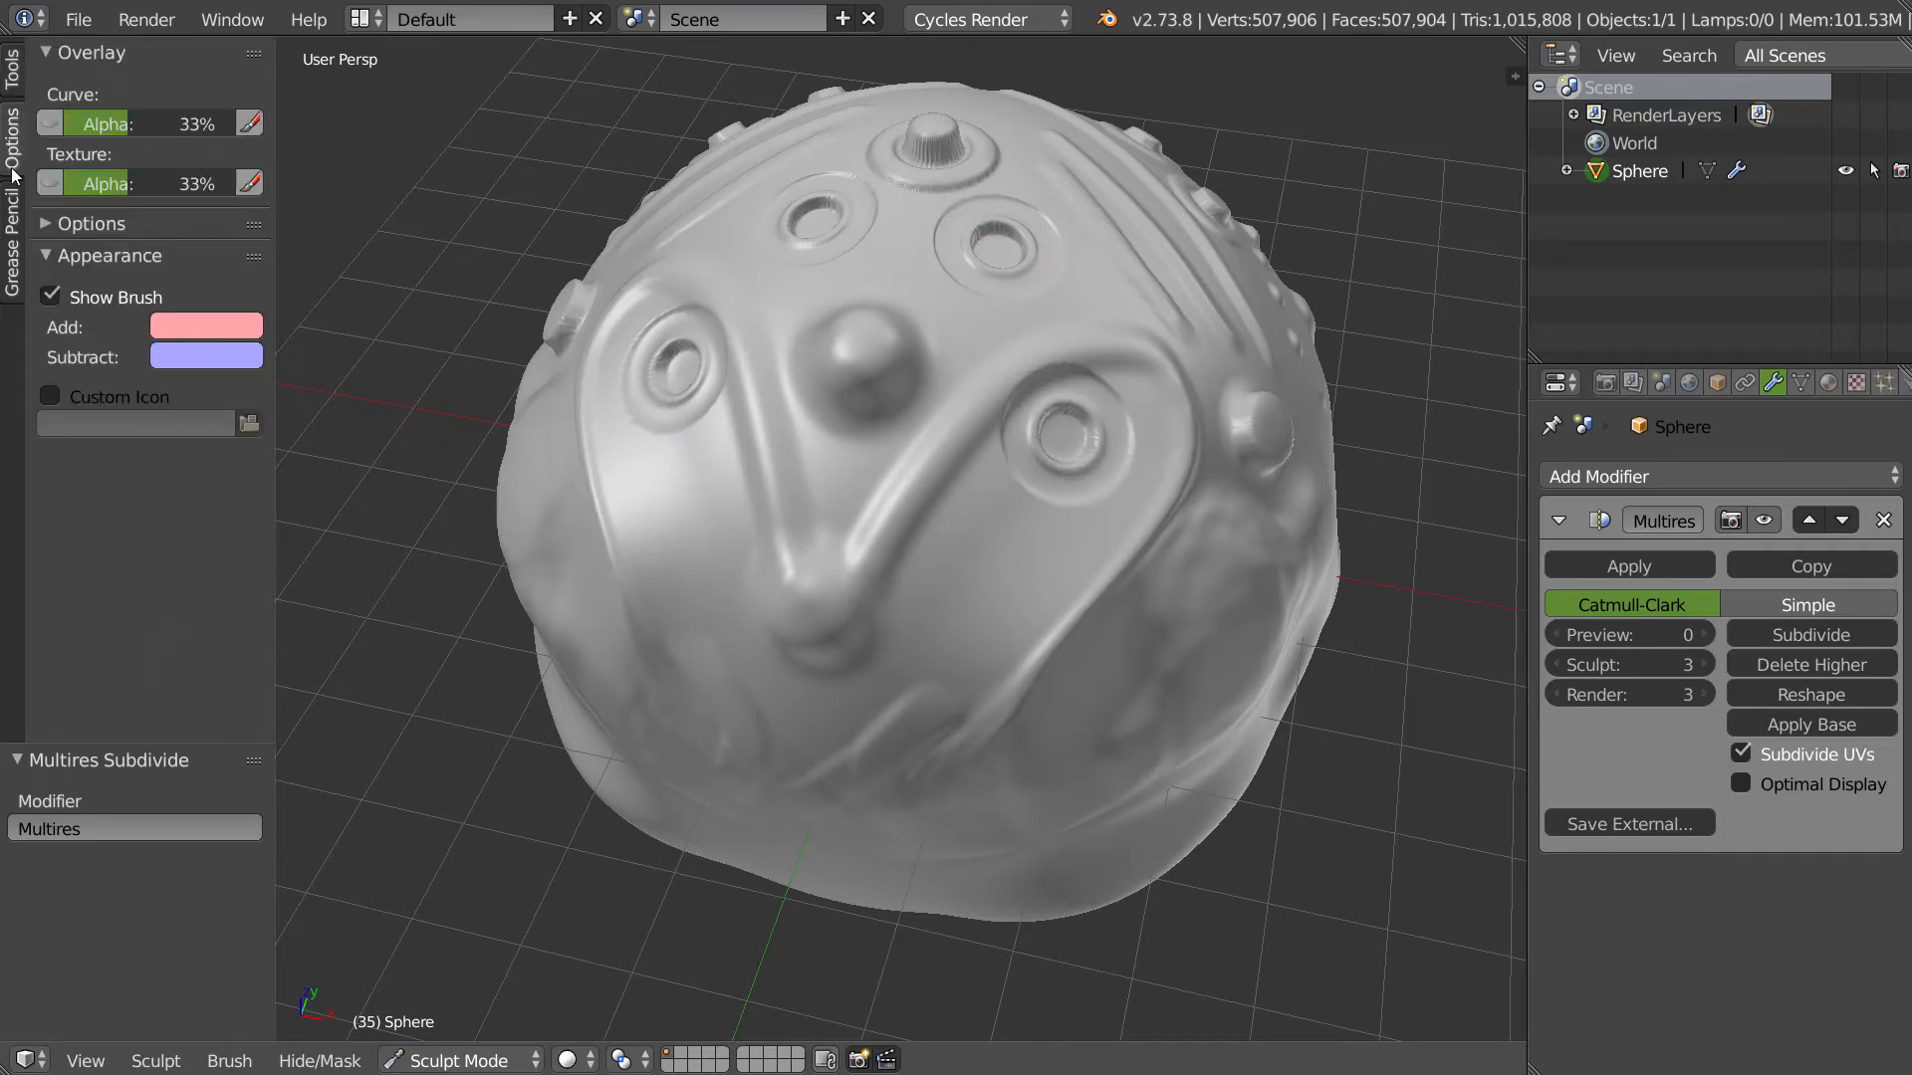
left_click(100, 225)
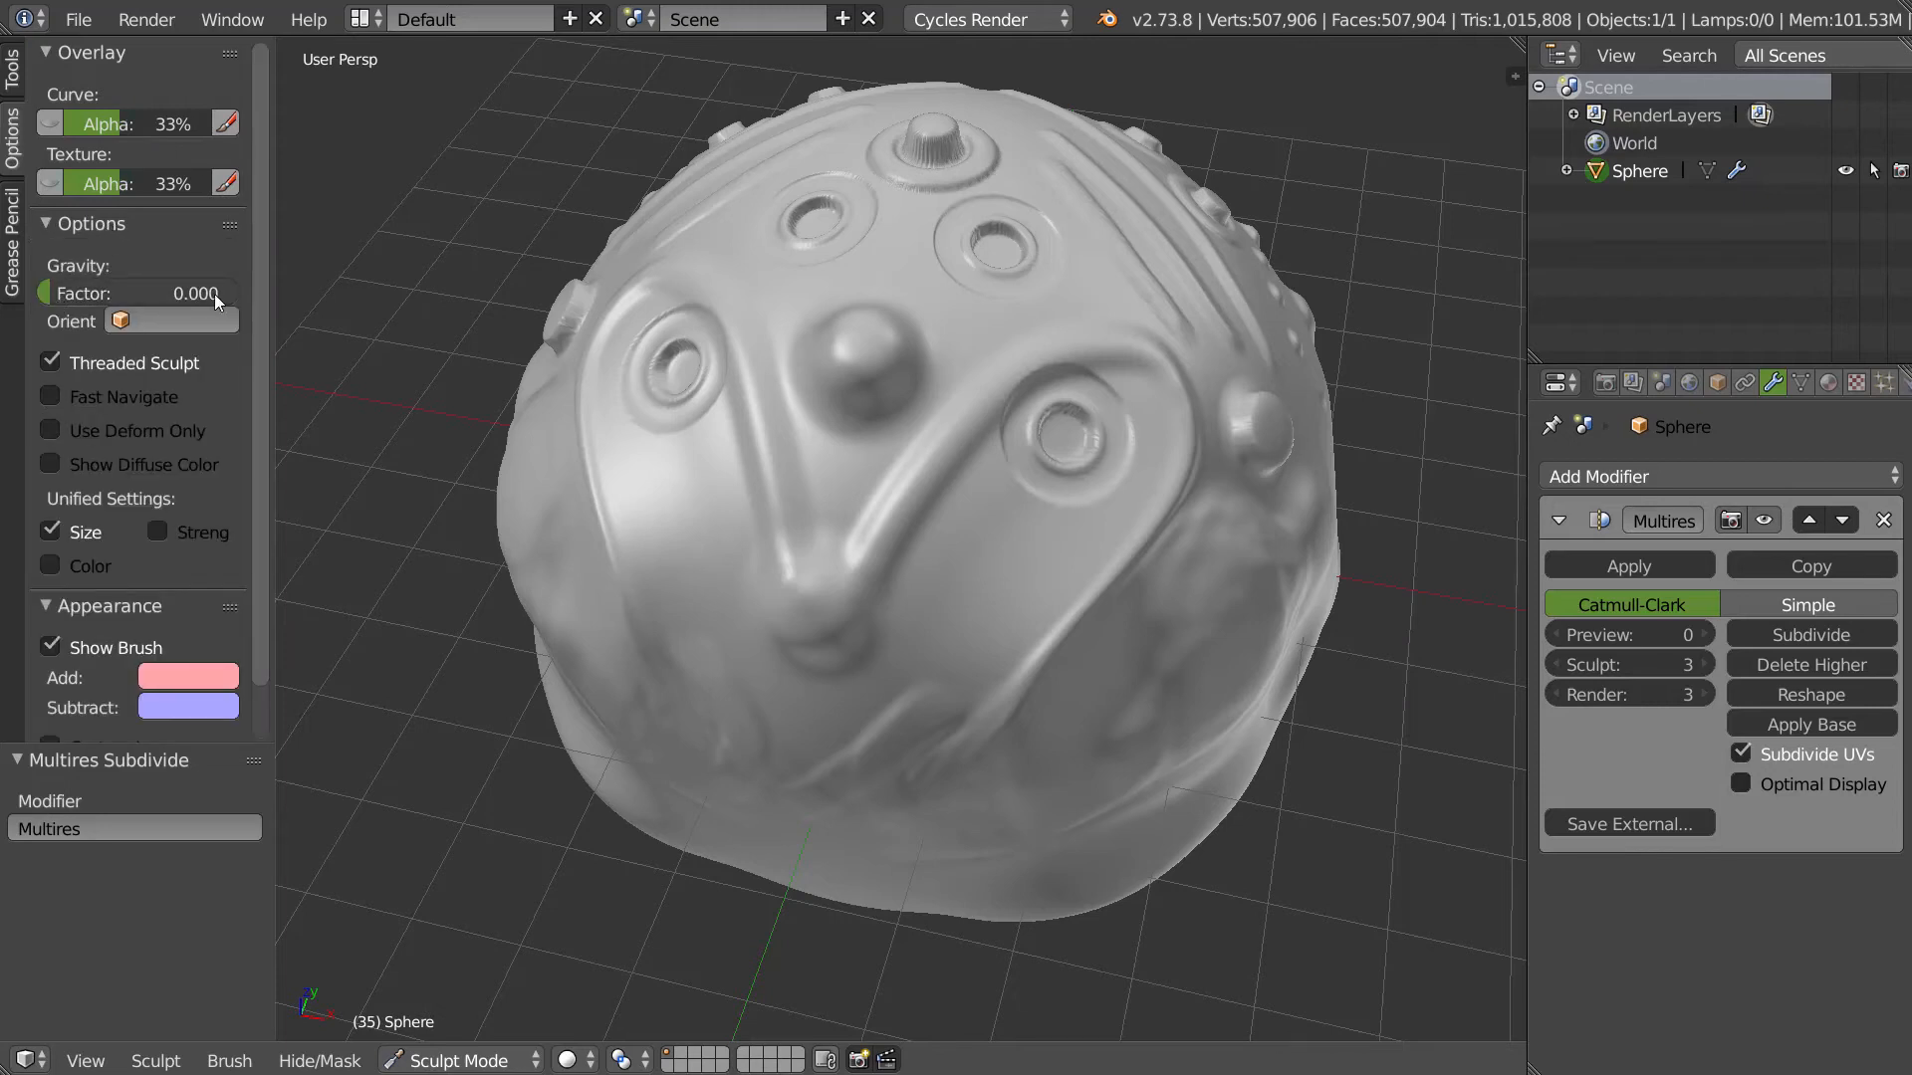
left_click(63, 393)
mouse_move(893, 392)
middle_mouse_down()
mouse_move(921, 430)
mouse_move(977, 380)
mouse_move(1007, 450)
mouse_move(853, 393)
mouse_move(975, 419)
mouse_move(968, 460)
mouse_move(916, 448)
middle_mouse_up()
mouse_move(1131, 494)
middle_mouse_down()
mouse_move(964, 448)
mouse_move(930, 469)
mouse_move(1050, 461)
mouse_move(1000, 412)
mouse_move(893, 406)
mouse_move(910, 377)
mouse_move(799, 470)
mouse_move(908, 416)
mouse_move(896, 426)
mouse_move(977, 482)
mouse_move(836, 510)
mouse_move(934, 318)
middle_mouse_up()
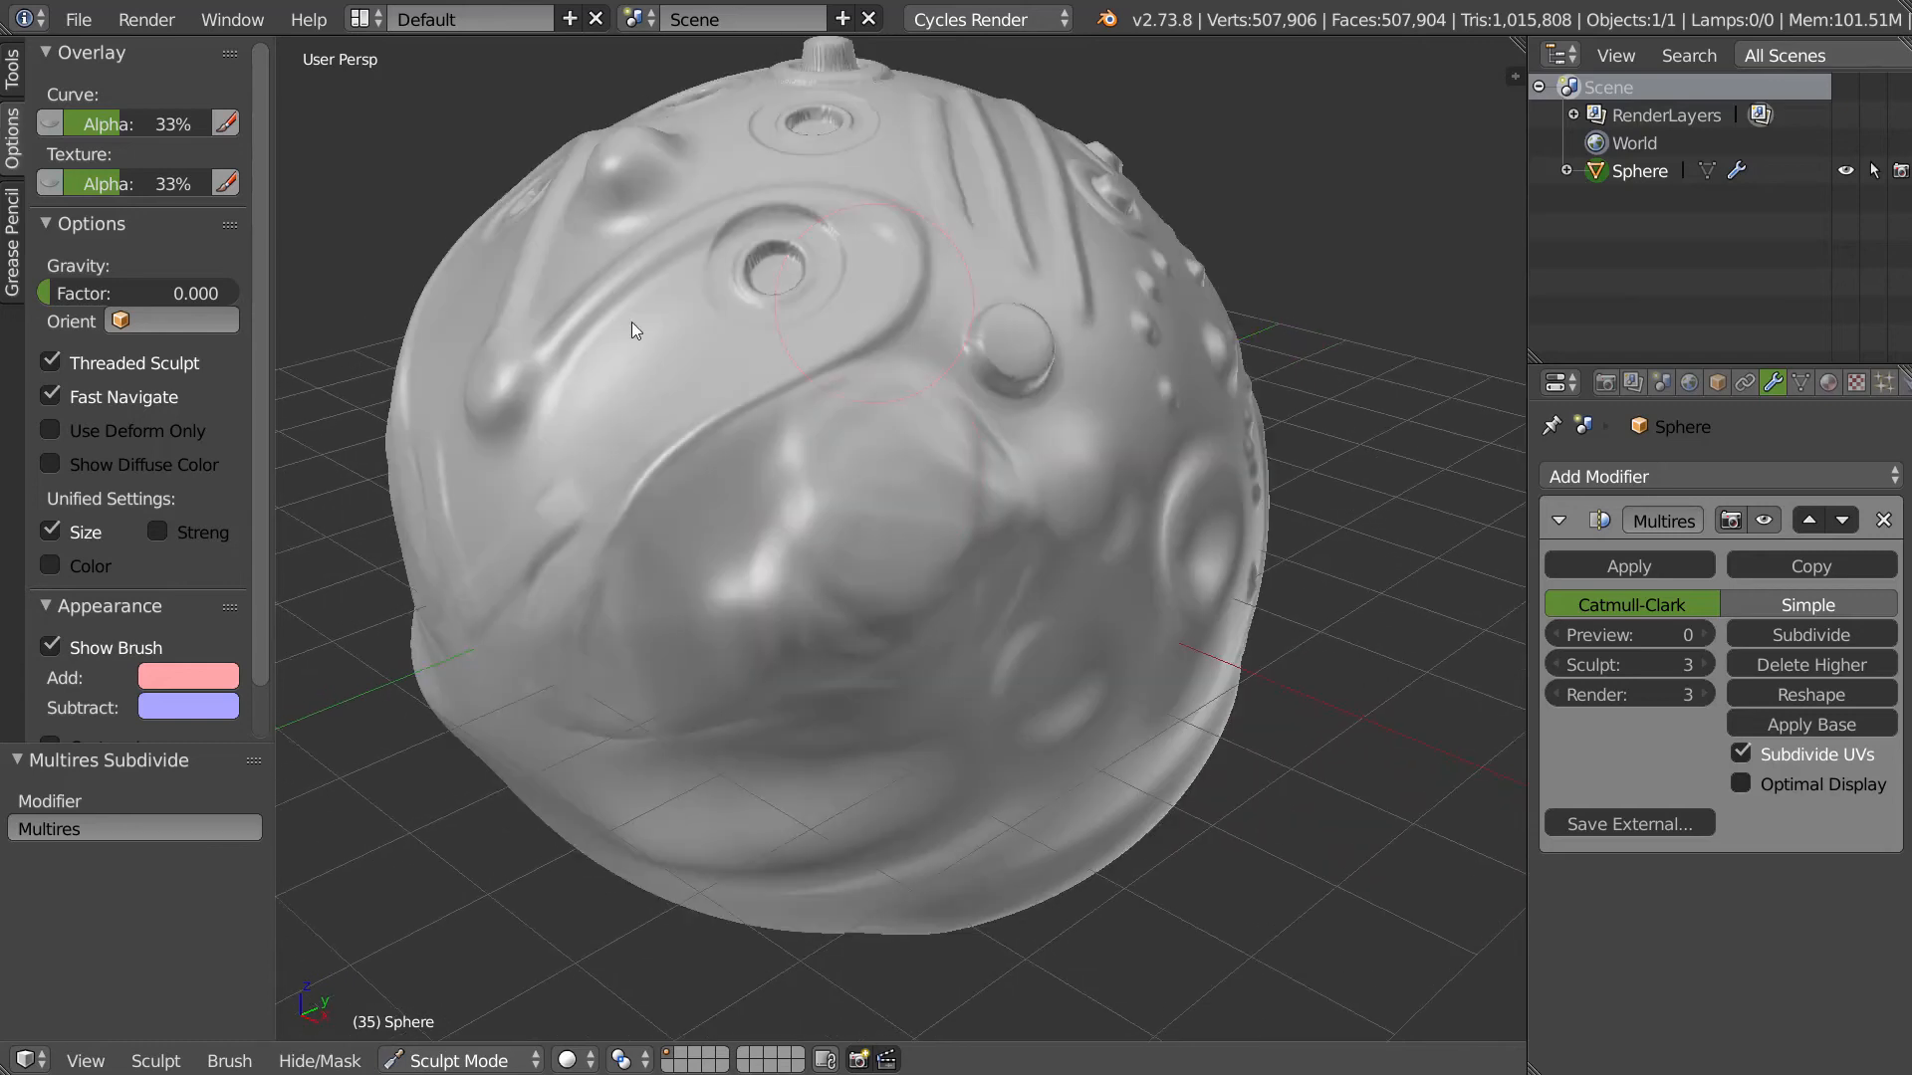
left_click(50, 395)
left_click(78, 225)
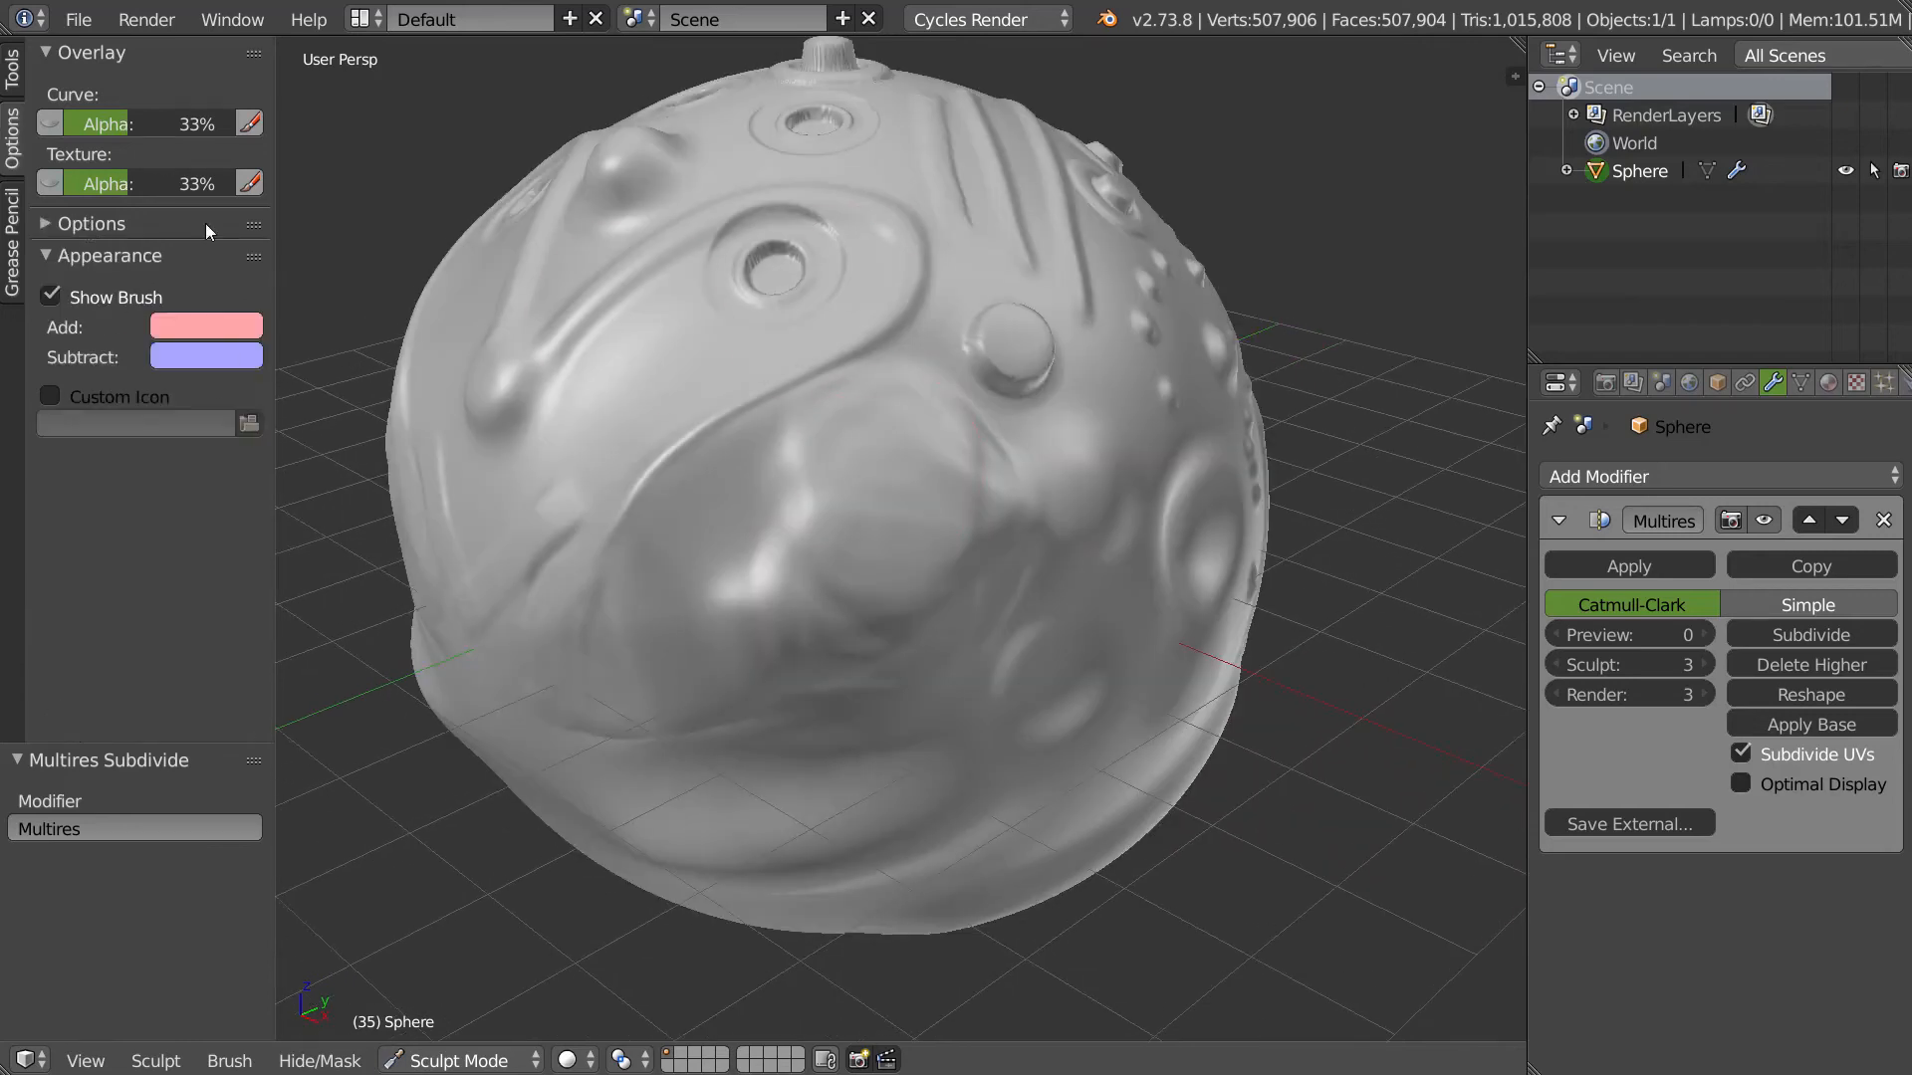
left_click(13, 73)
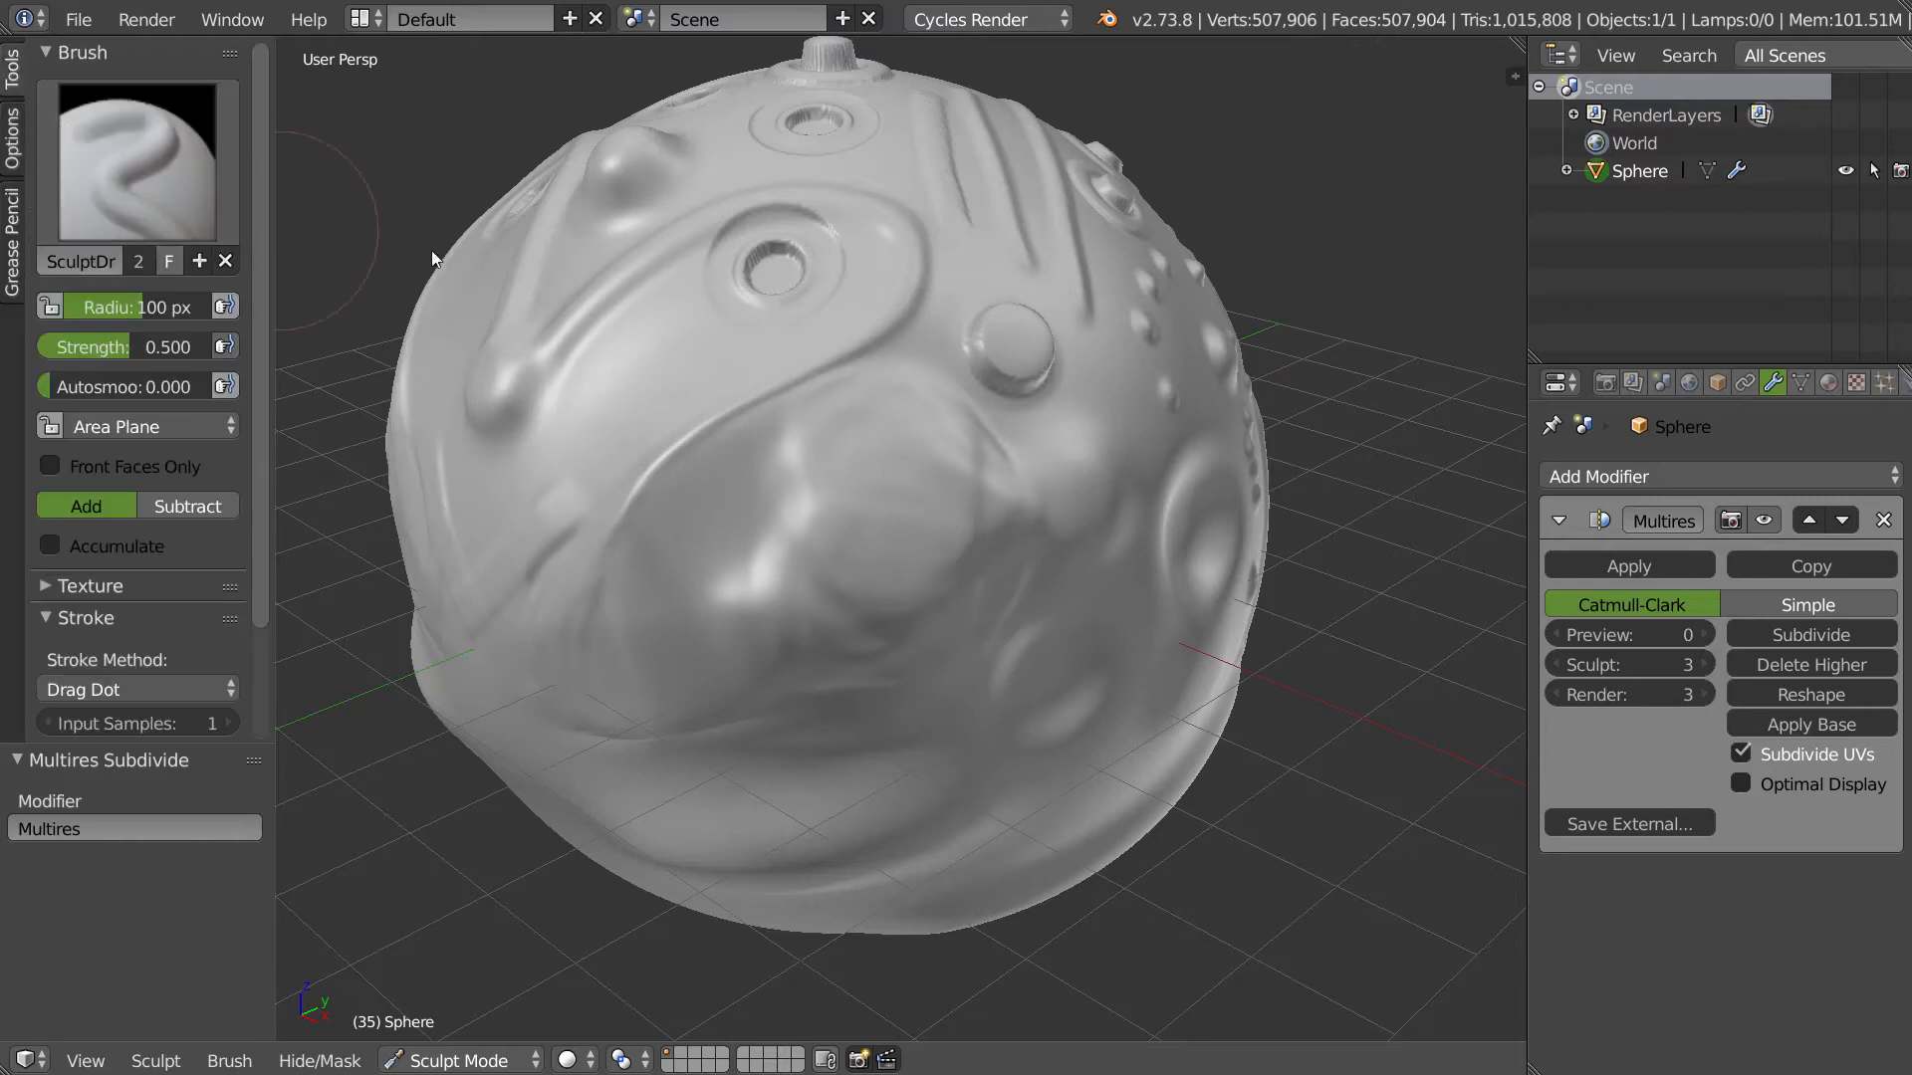
- Enable Dyntopo on the sphere, accepting the generative modifiers warning, and remove the Multires modifier
scroll(98, 628, "down", 3)
left_click(107, 661)
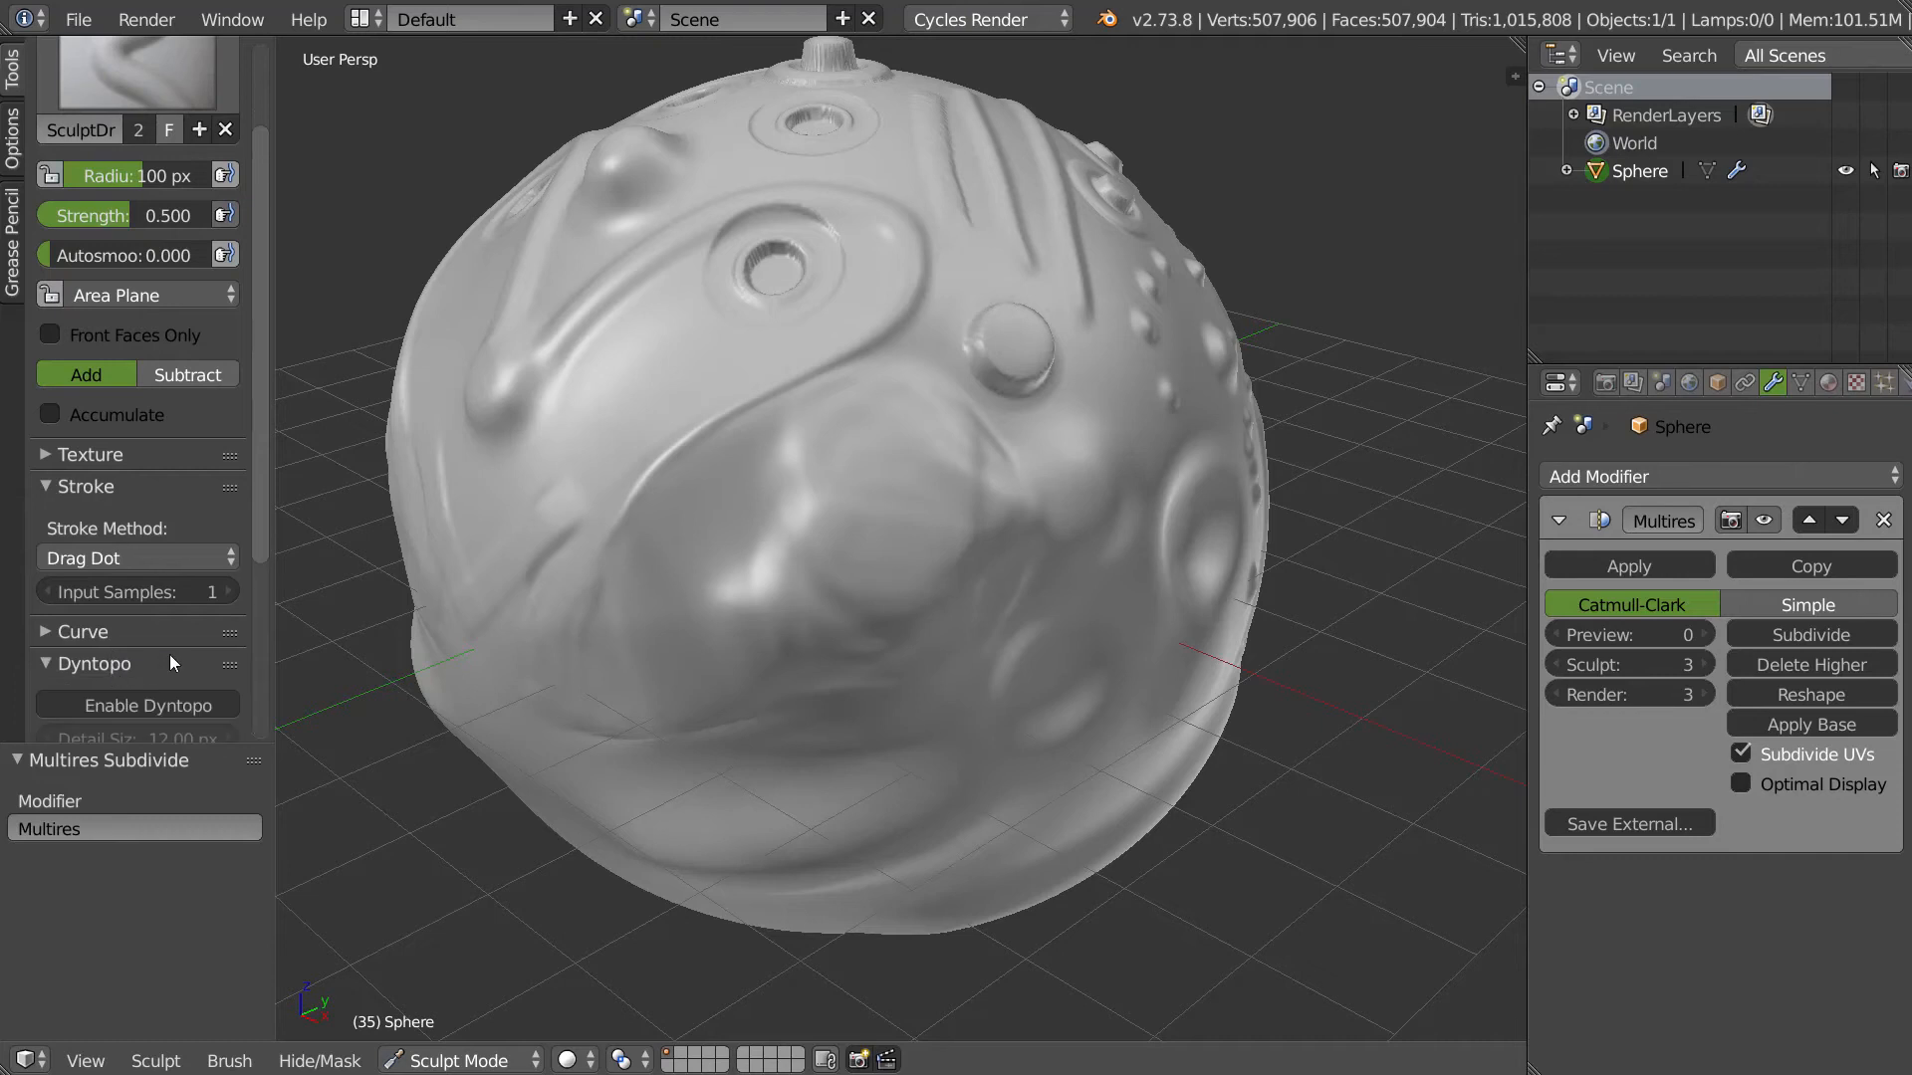
mouse_move(748, 583)
middle_mouse_down()
mouse_move(791, 532)
mouse_move(635, 578)
mouse_move(752, 475)
middle_mouse_up()
scroll(134, 440, "down", 6)
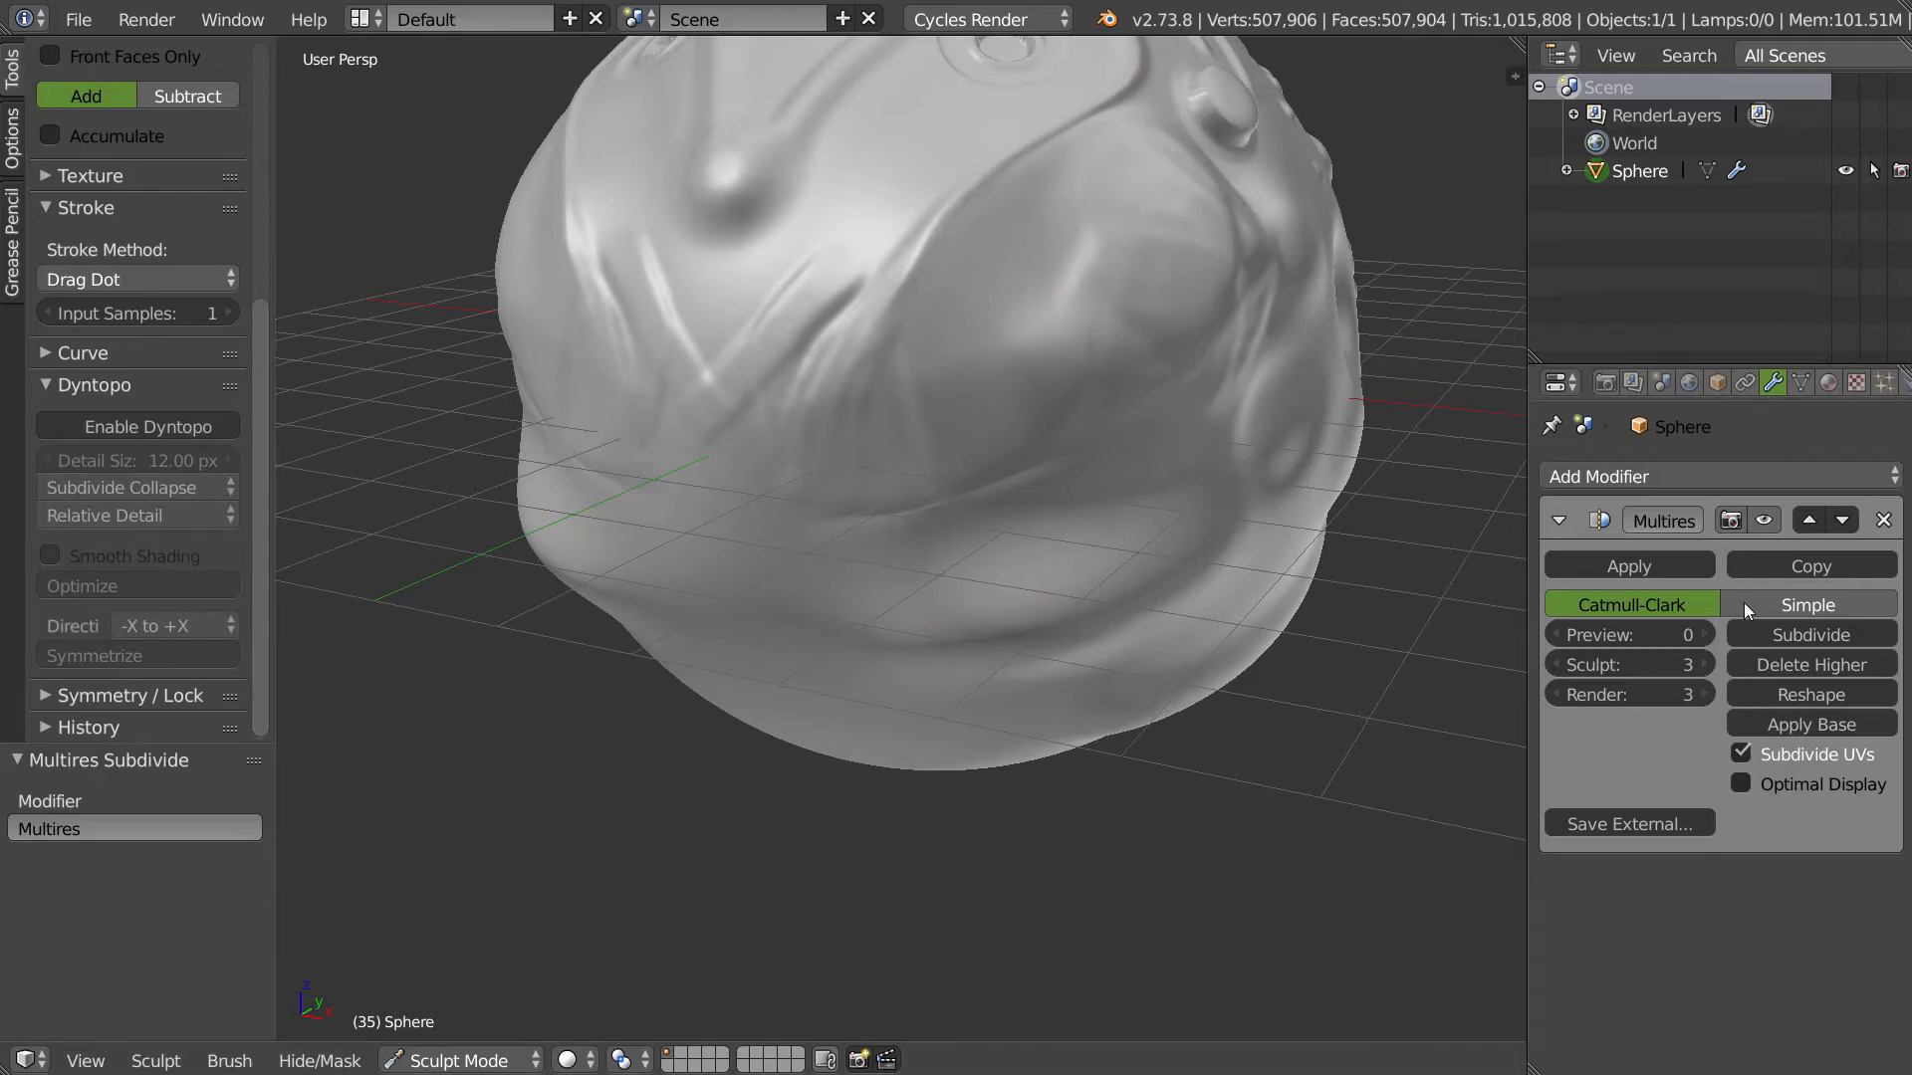
middle_click_drag(1073, 440, 856, 606)
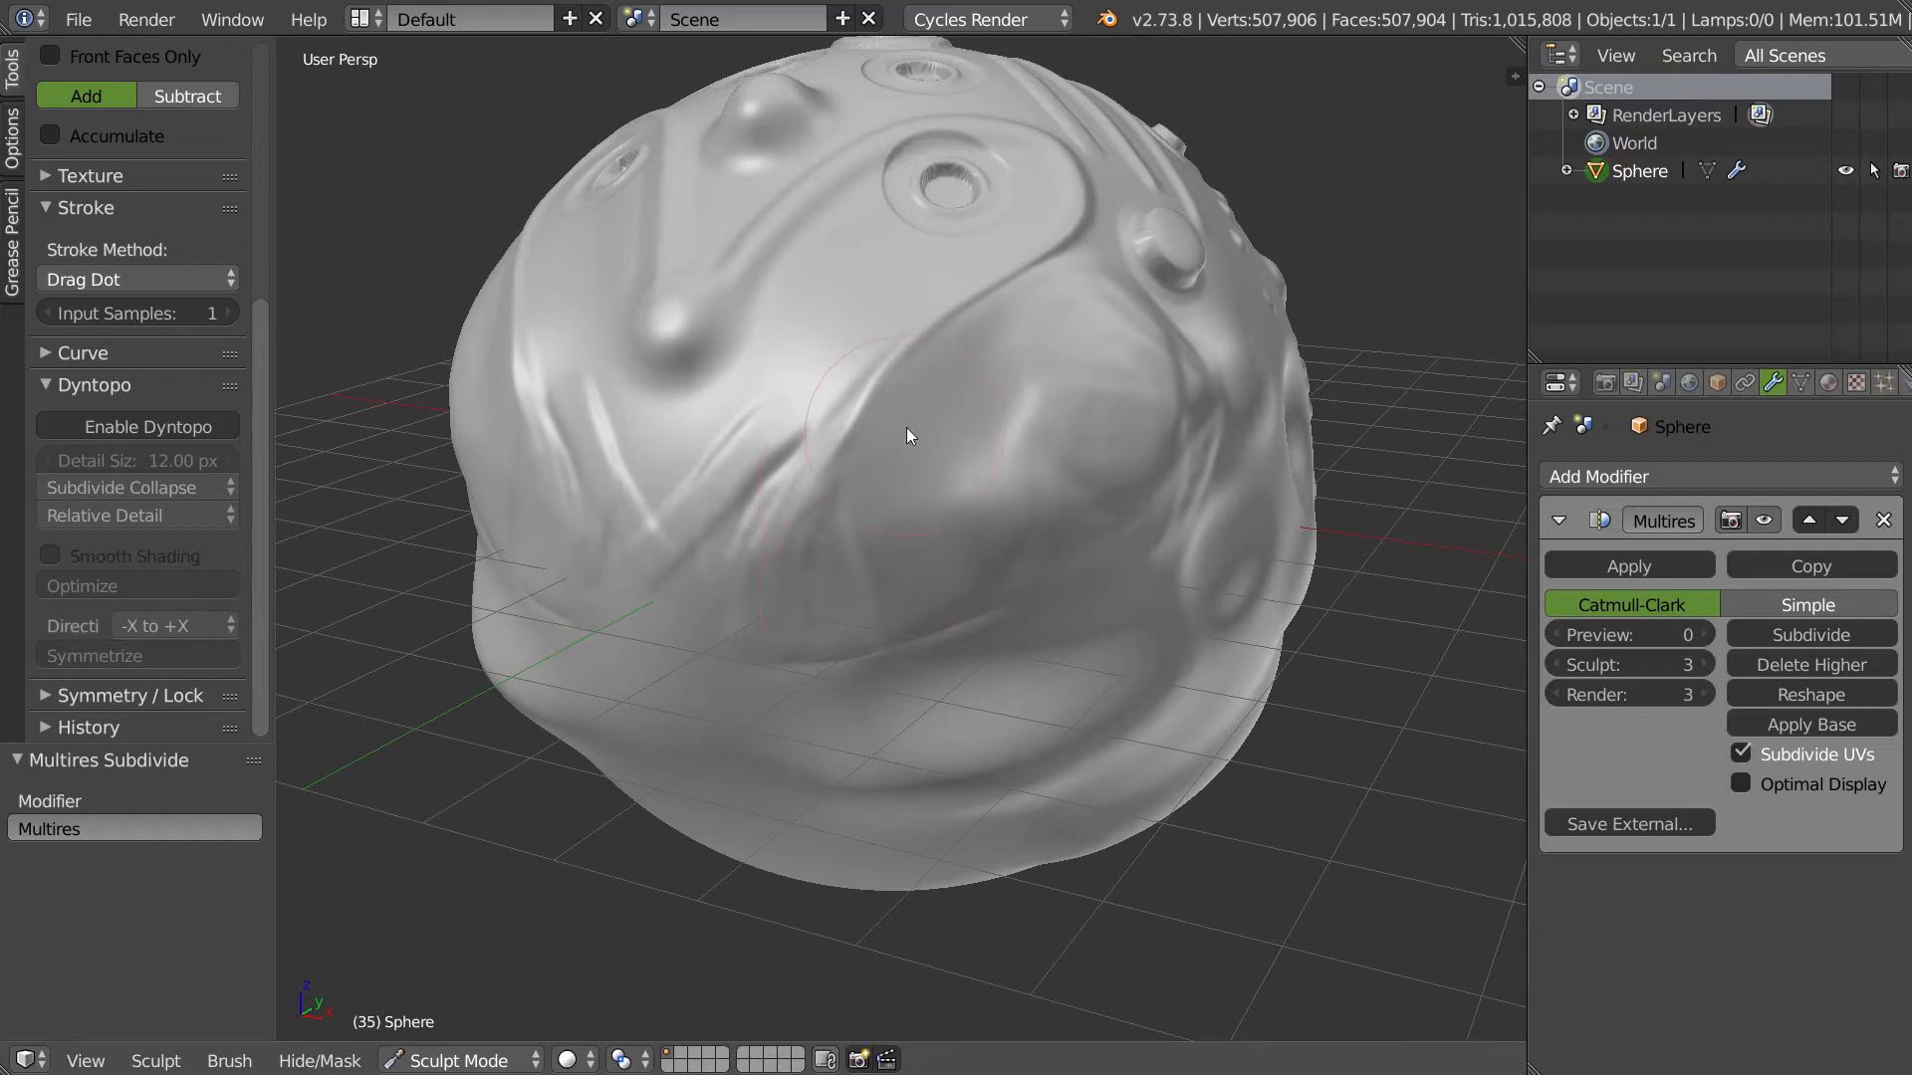
middle_click_drag(904, 434, 888, 456)
left_click(177, 427)
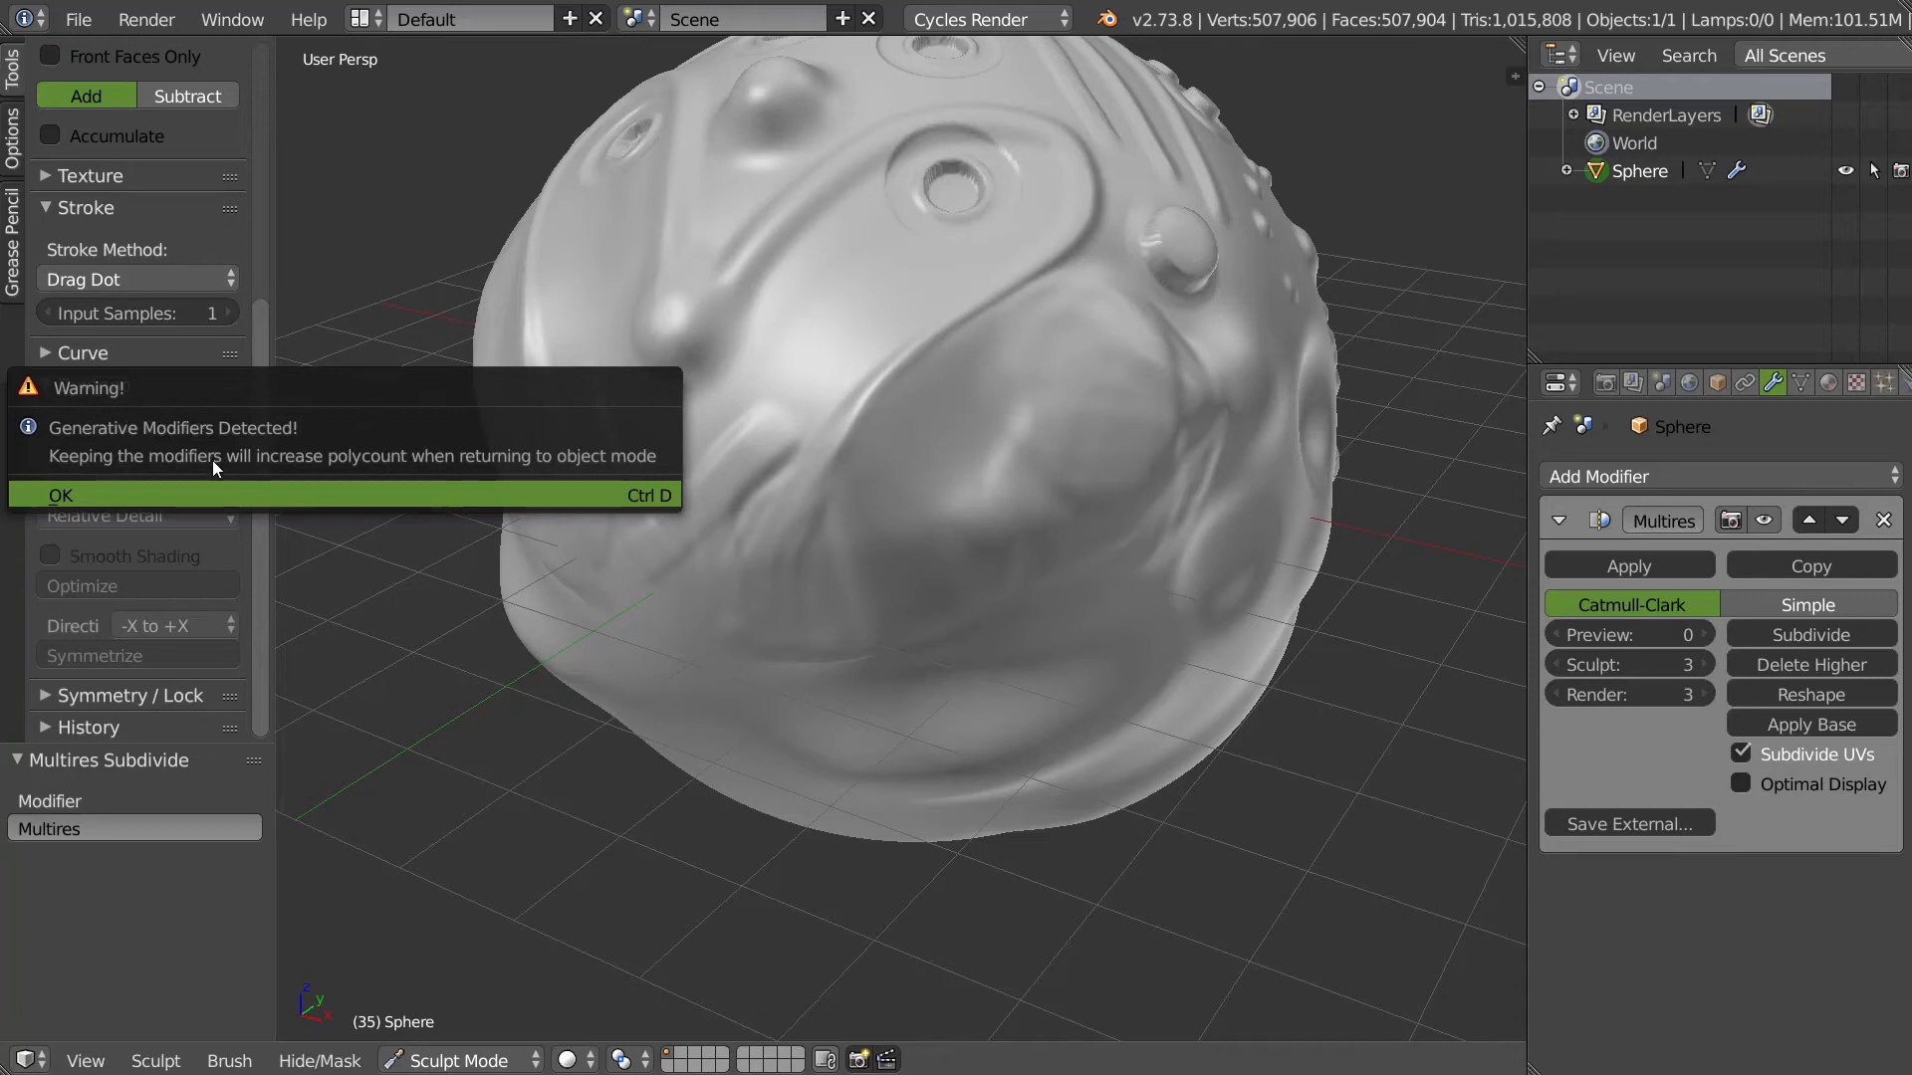
left_click(158, 492)
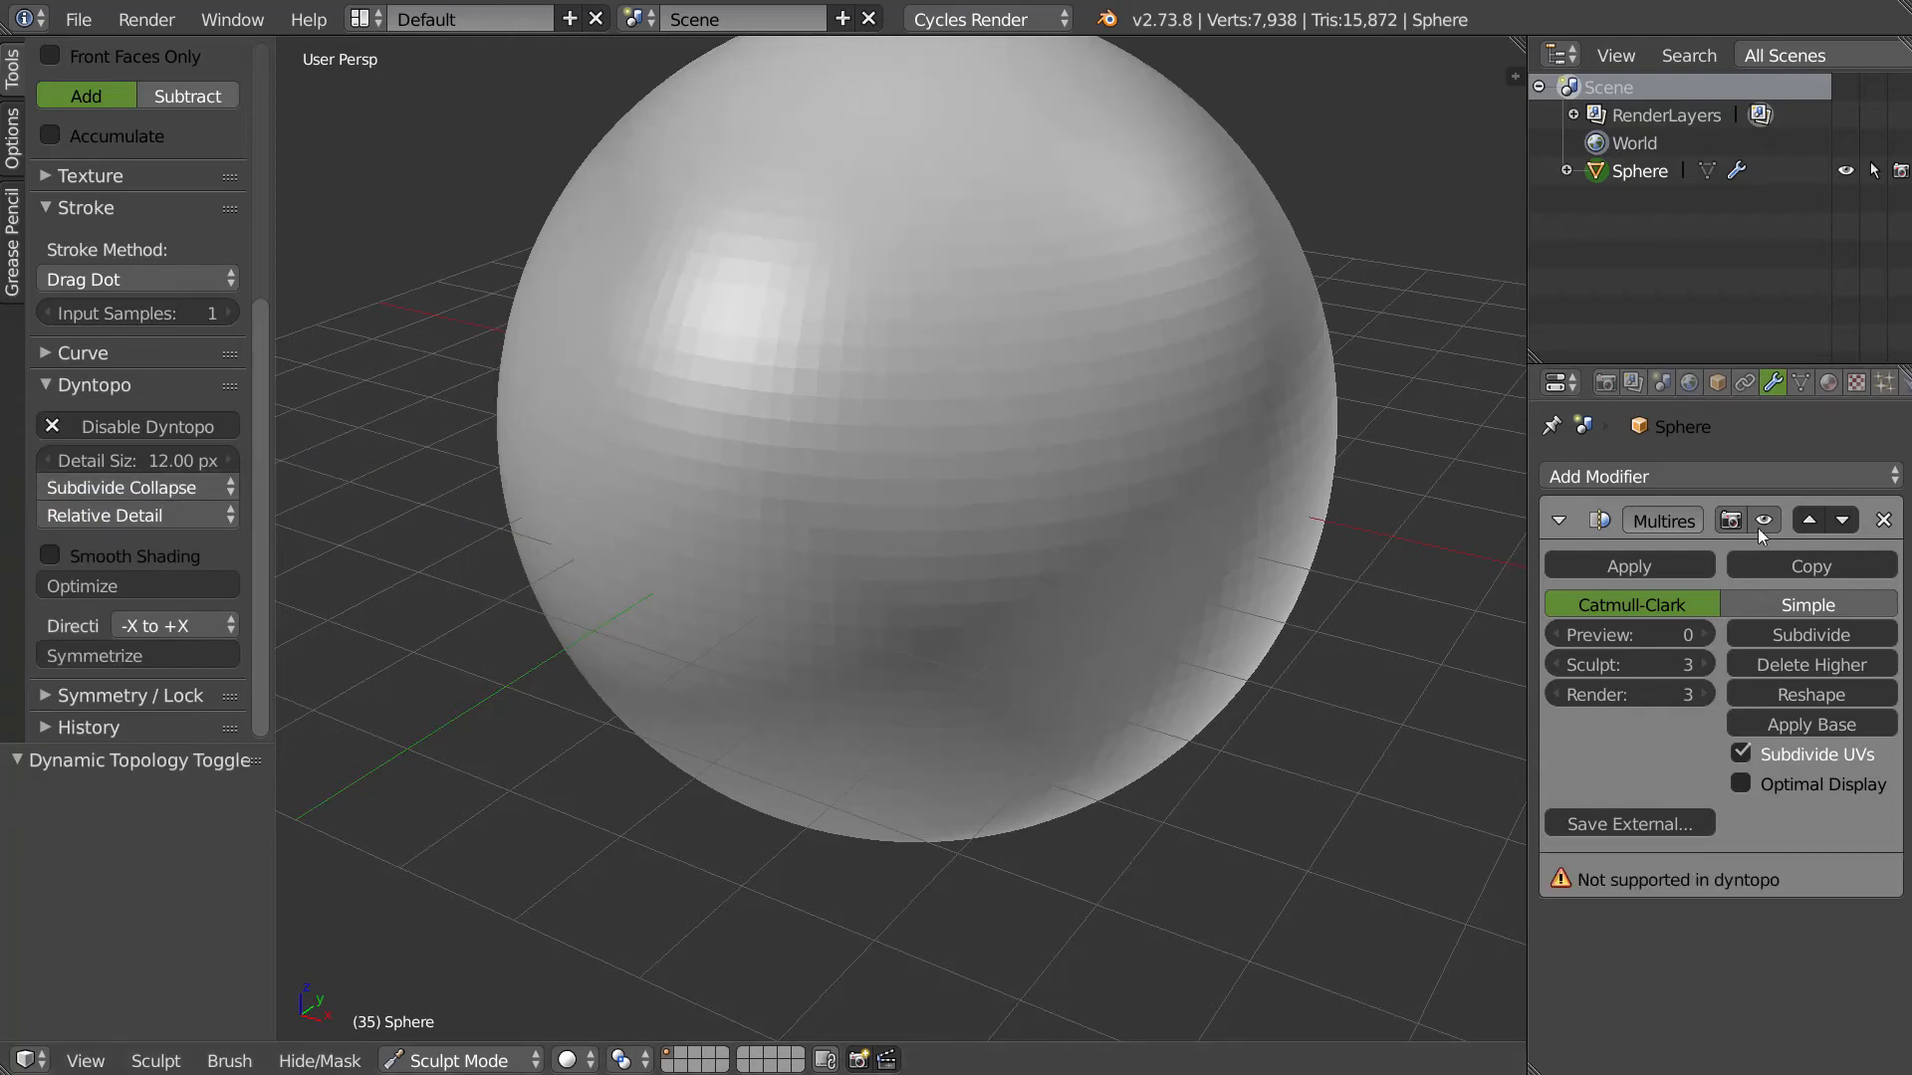
left_click(1883, 519)
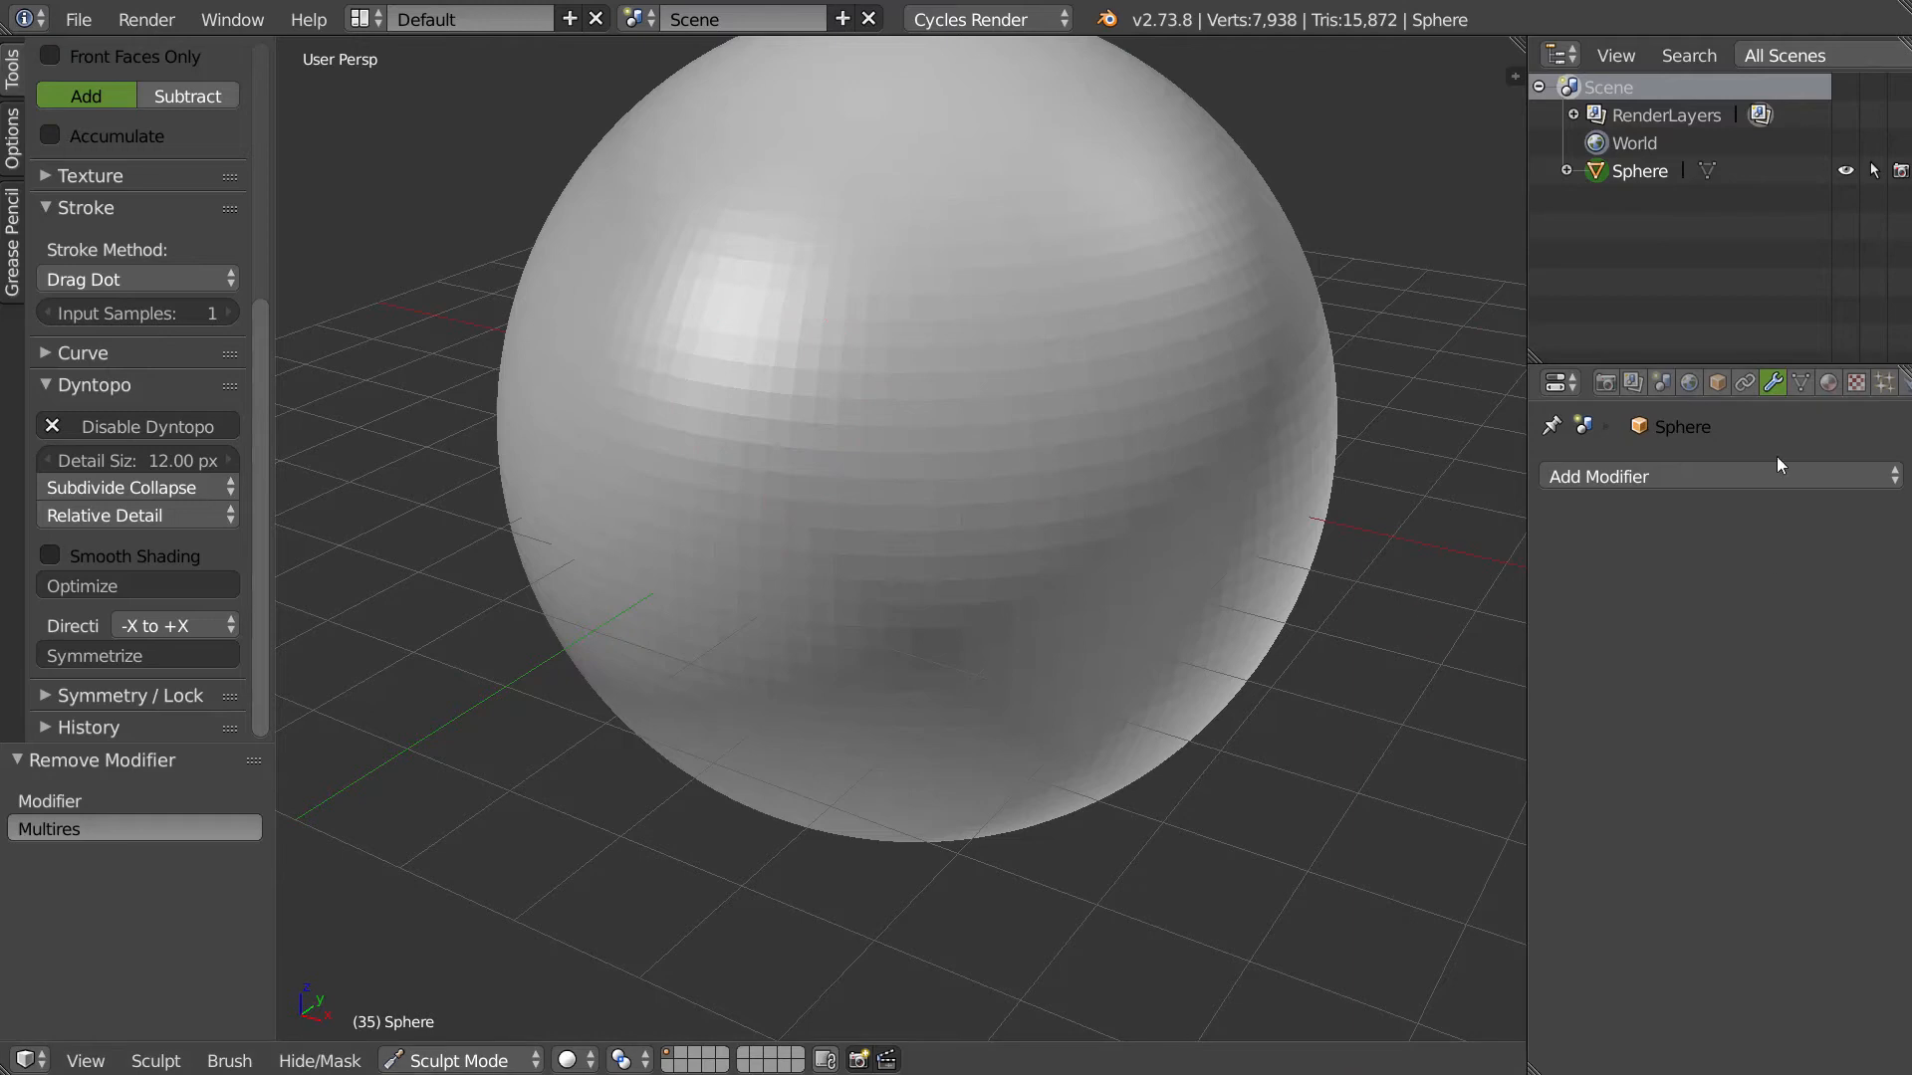
- Turn on the sphere's Wire display in its object settings
left_click(1716, 382)
scroll(1629, 853, "down", 5)
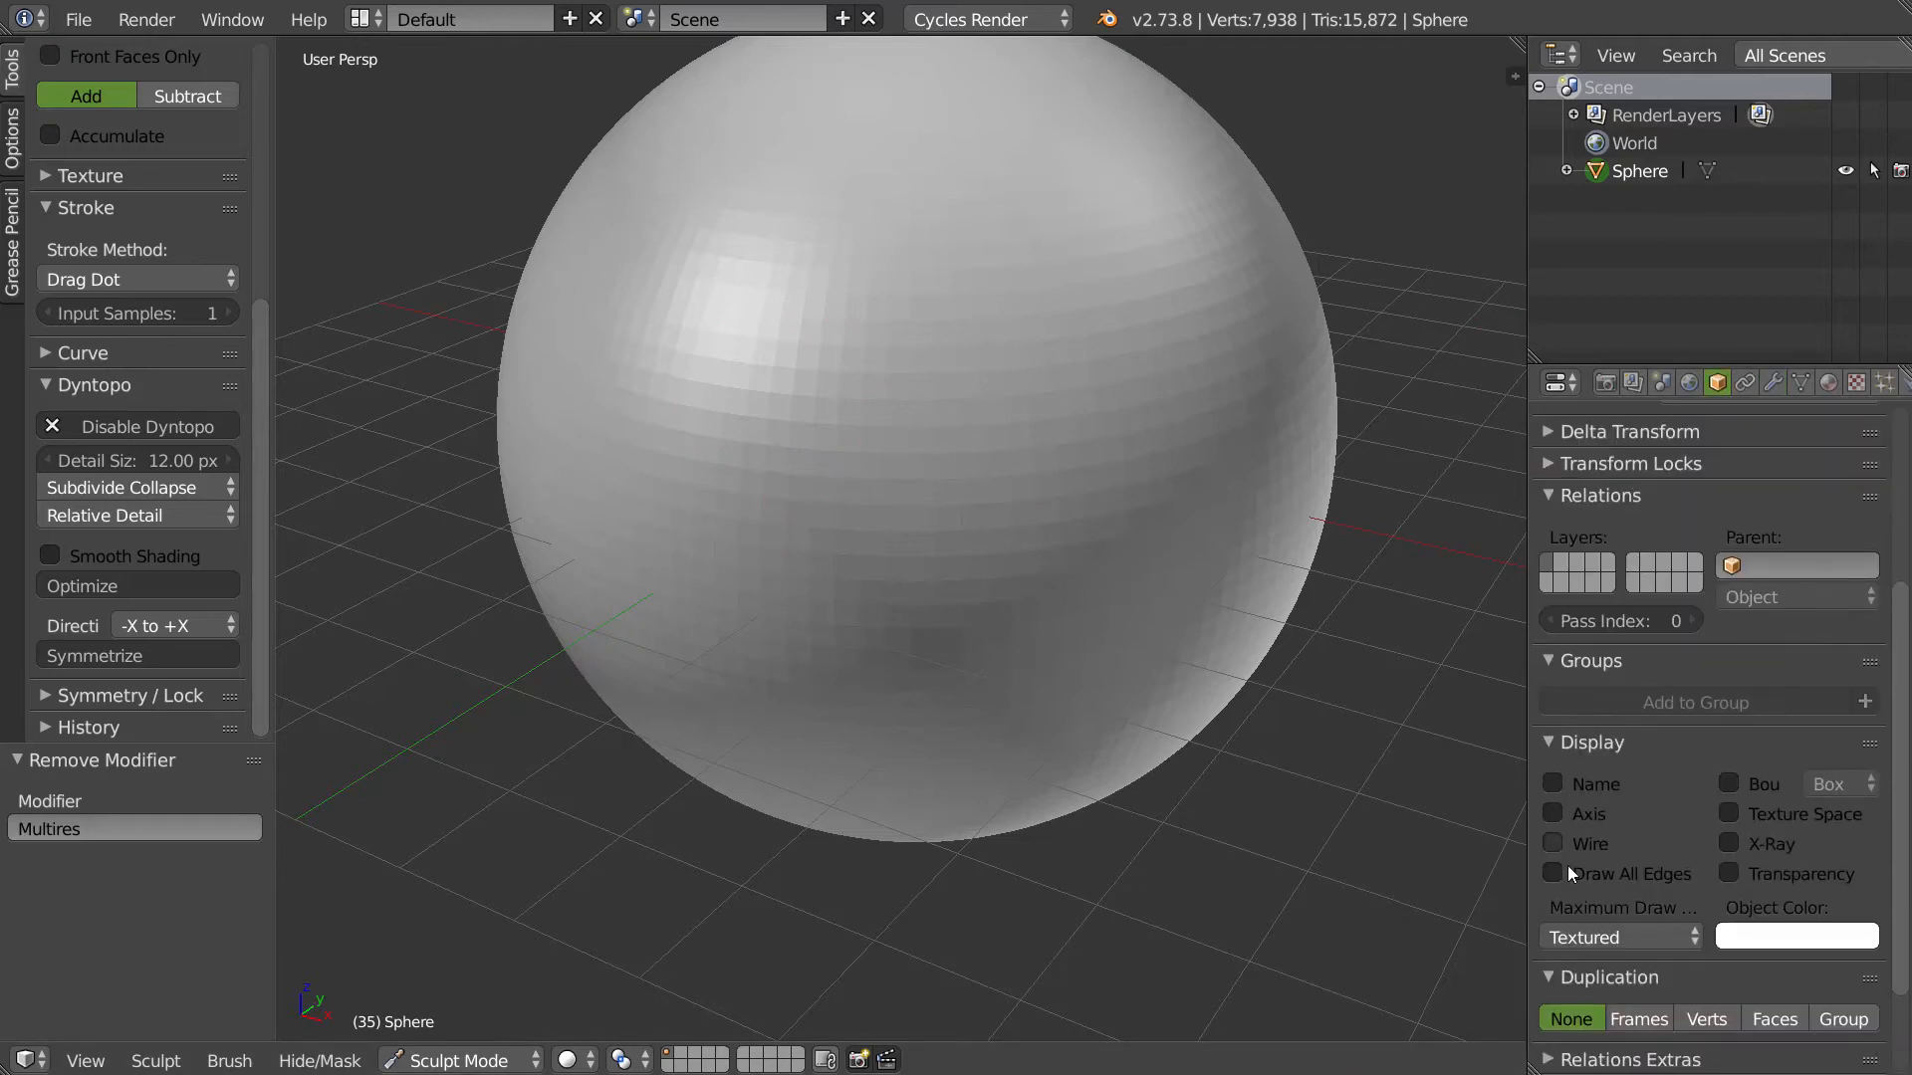
left_click(1553, 843)
middle_click_drag(1016, 527, 918, 500)
scroll(934, 484, "up", 2)
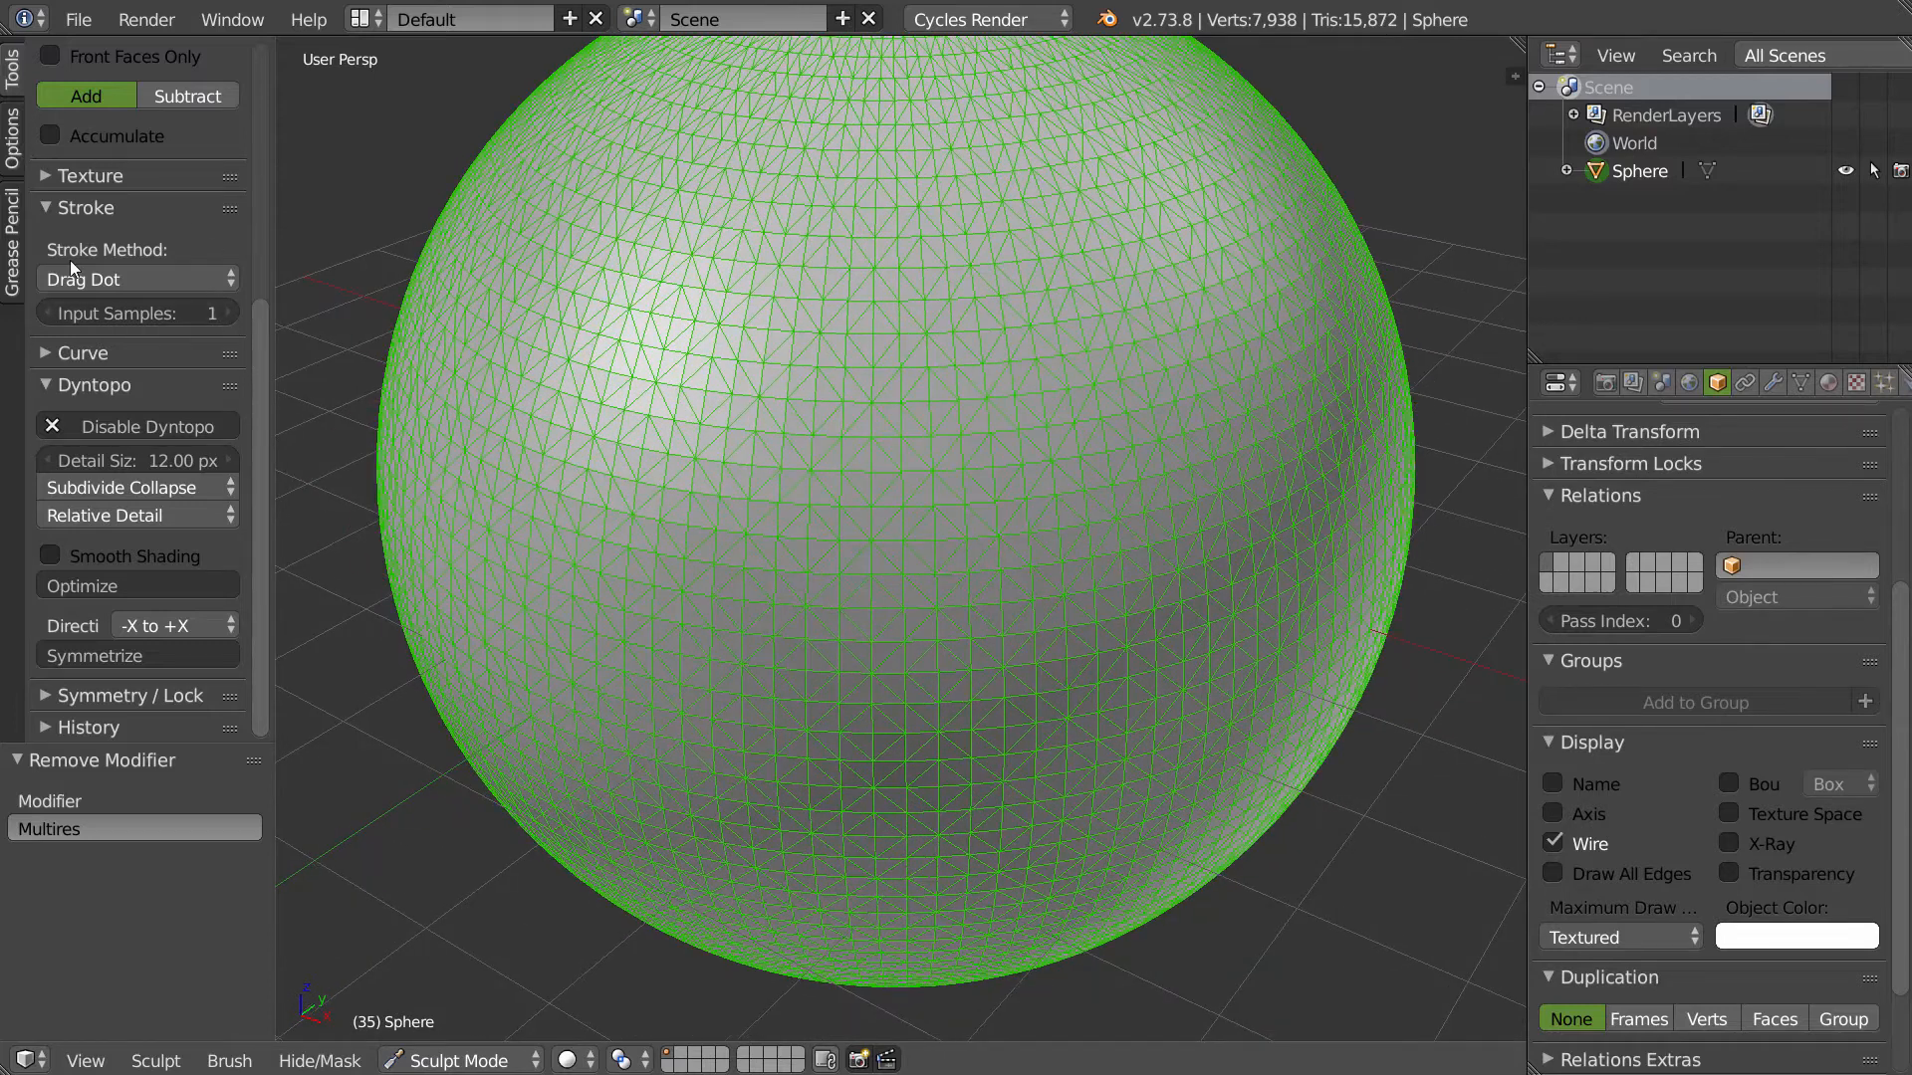
- Enable X mirroring and stamp a small Drag Dot bump on the upper front of the sphere
left_click(86, 696)
scroll(83, 667, "down", 4)
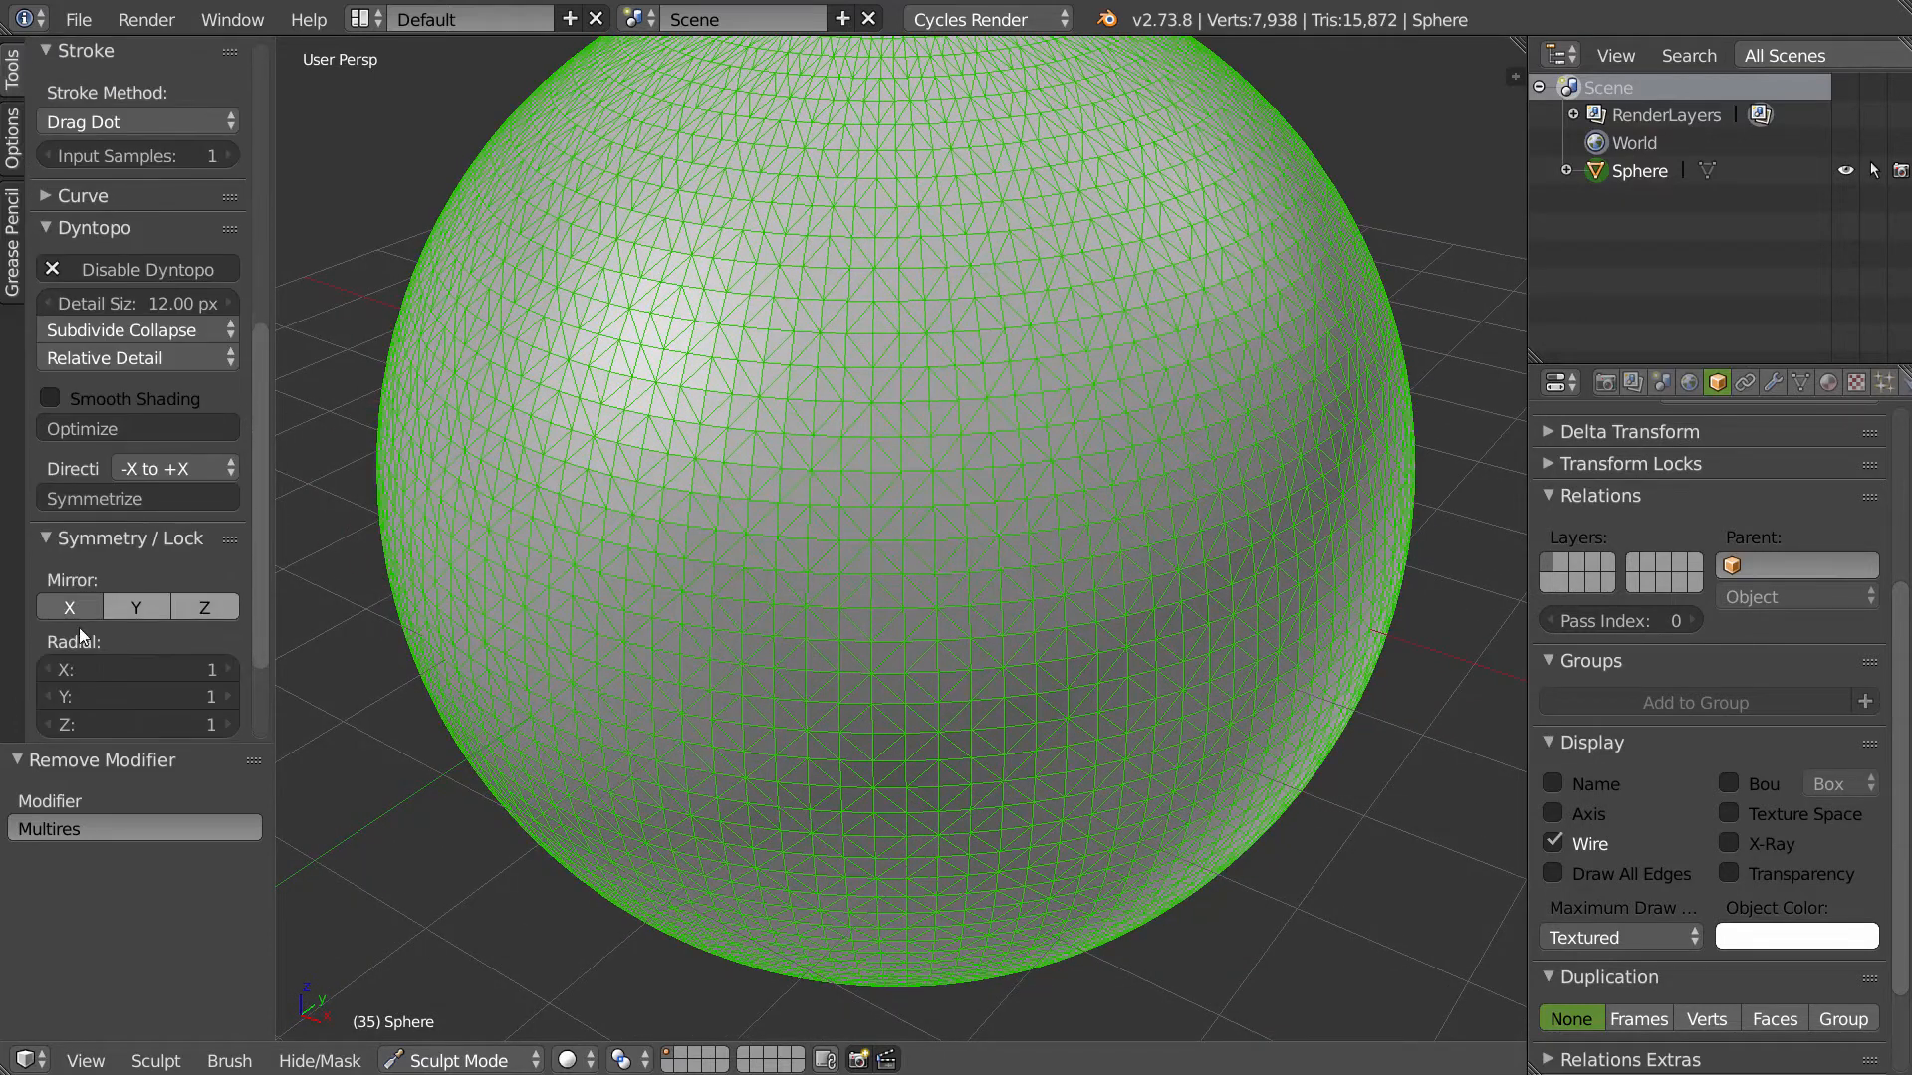
mouse_move(776, 550)
left_mouse_down()
mouse_move(794, 558)
mouse_move(982, 348)
left_mouse_up()
scroll(110, 436, "up", 6)
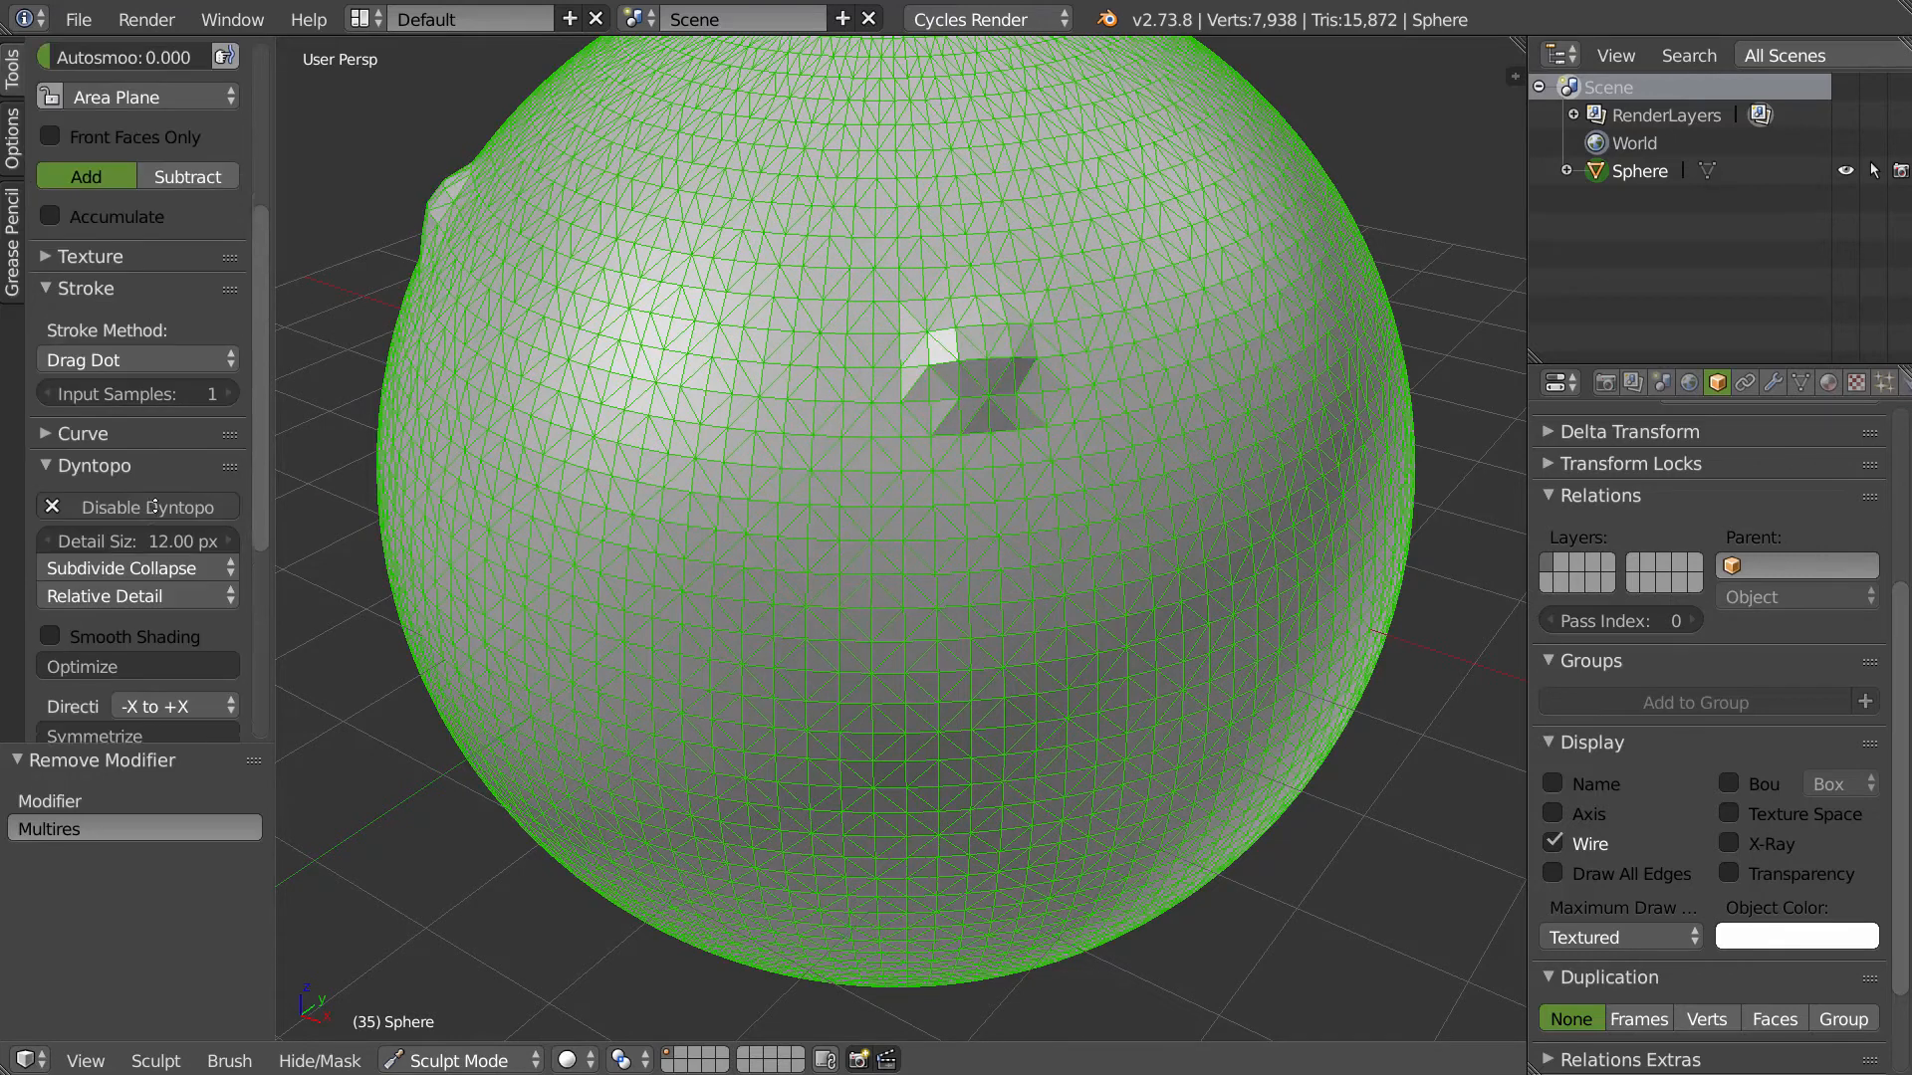
- Set the stroke method to Space and draw a slanted ridge up the sphere's front
left_click(116, 358)
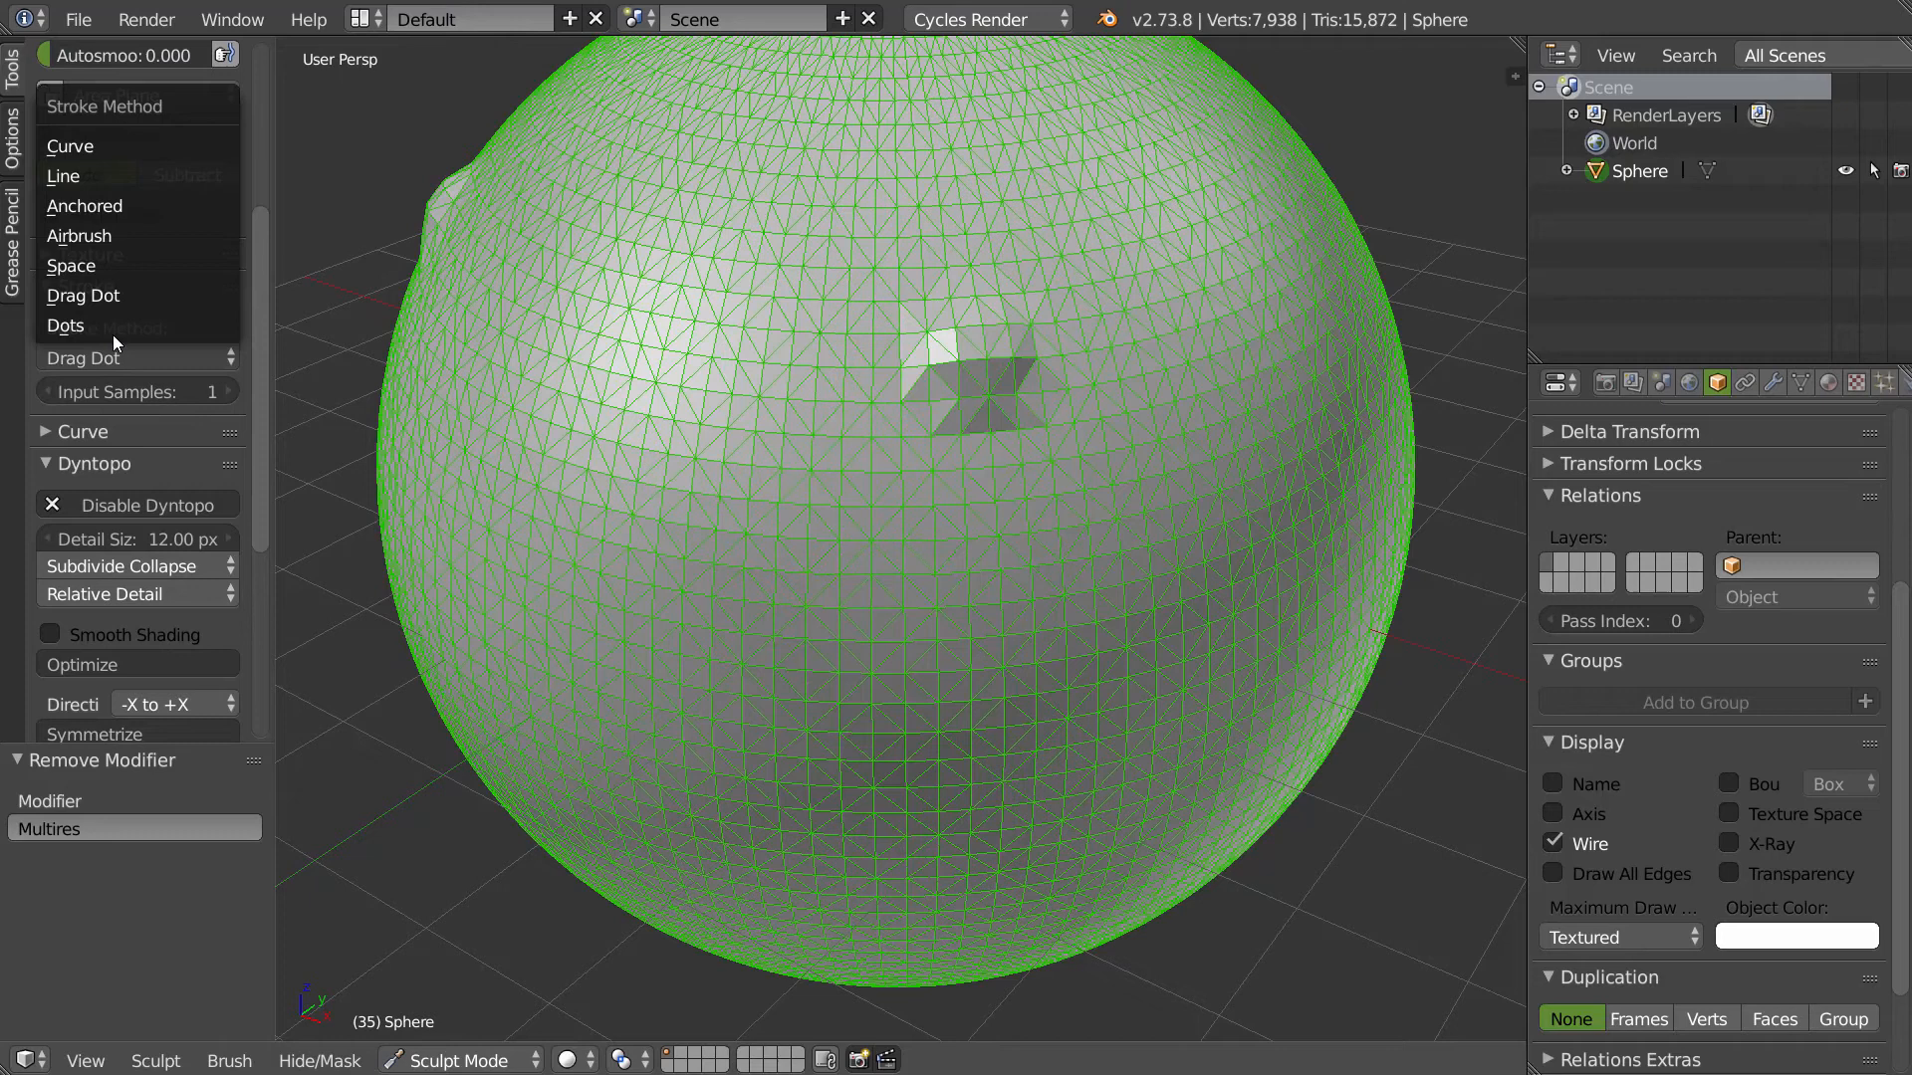
left_click(110, 255)
mouse_move(671, 602)
left_mouse_down()
mouse_move(947, 373)
mouse_move(1083, 326)
mouse_move(701, 564)
left_mouse_up()
mouse_move(701, 563)
middle_mouse_down()
mouse_move(790, 554)
mouse_move(662, 623)
middle_mouse_up()
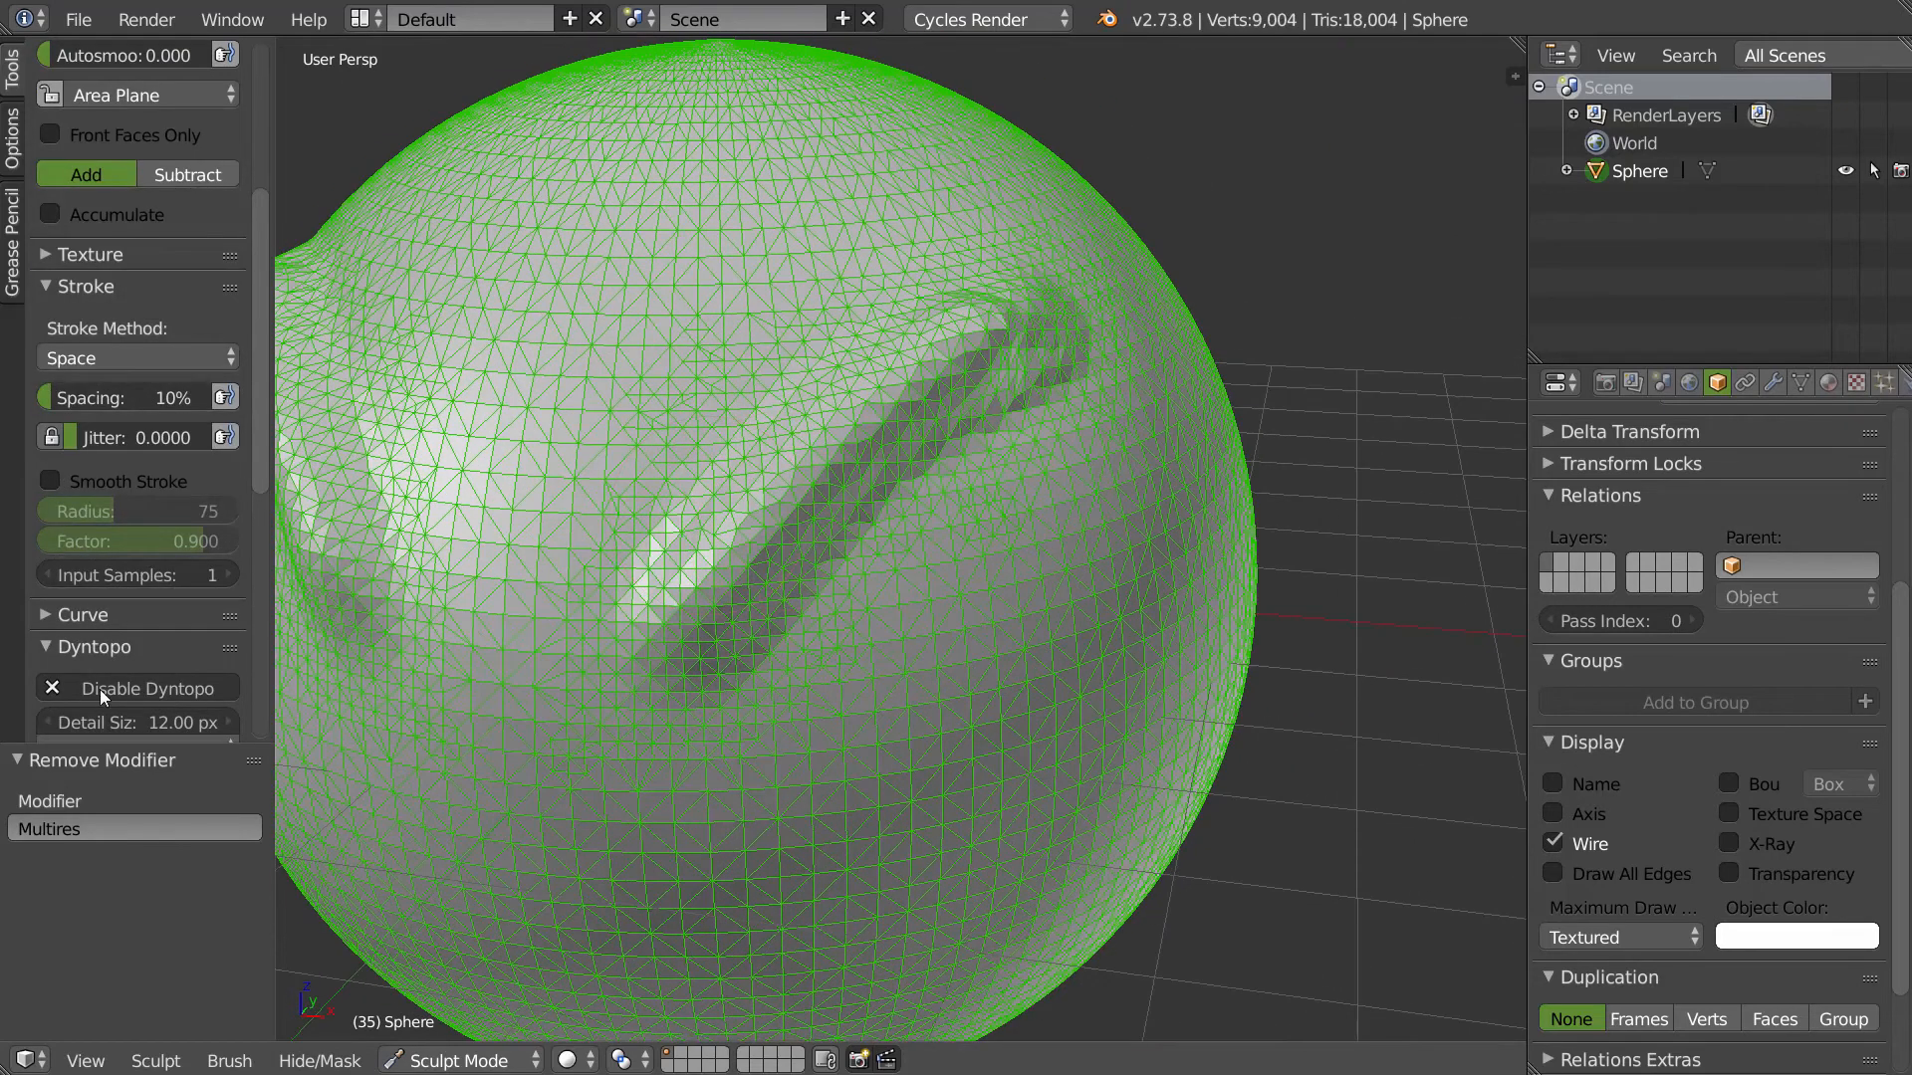
- Set the Dyntopo detail size to 5 px and draw another stroke along the slanted ridge
scroll(112, 638, "down", 3)
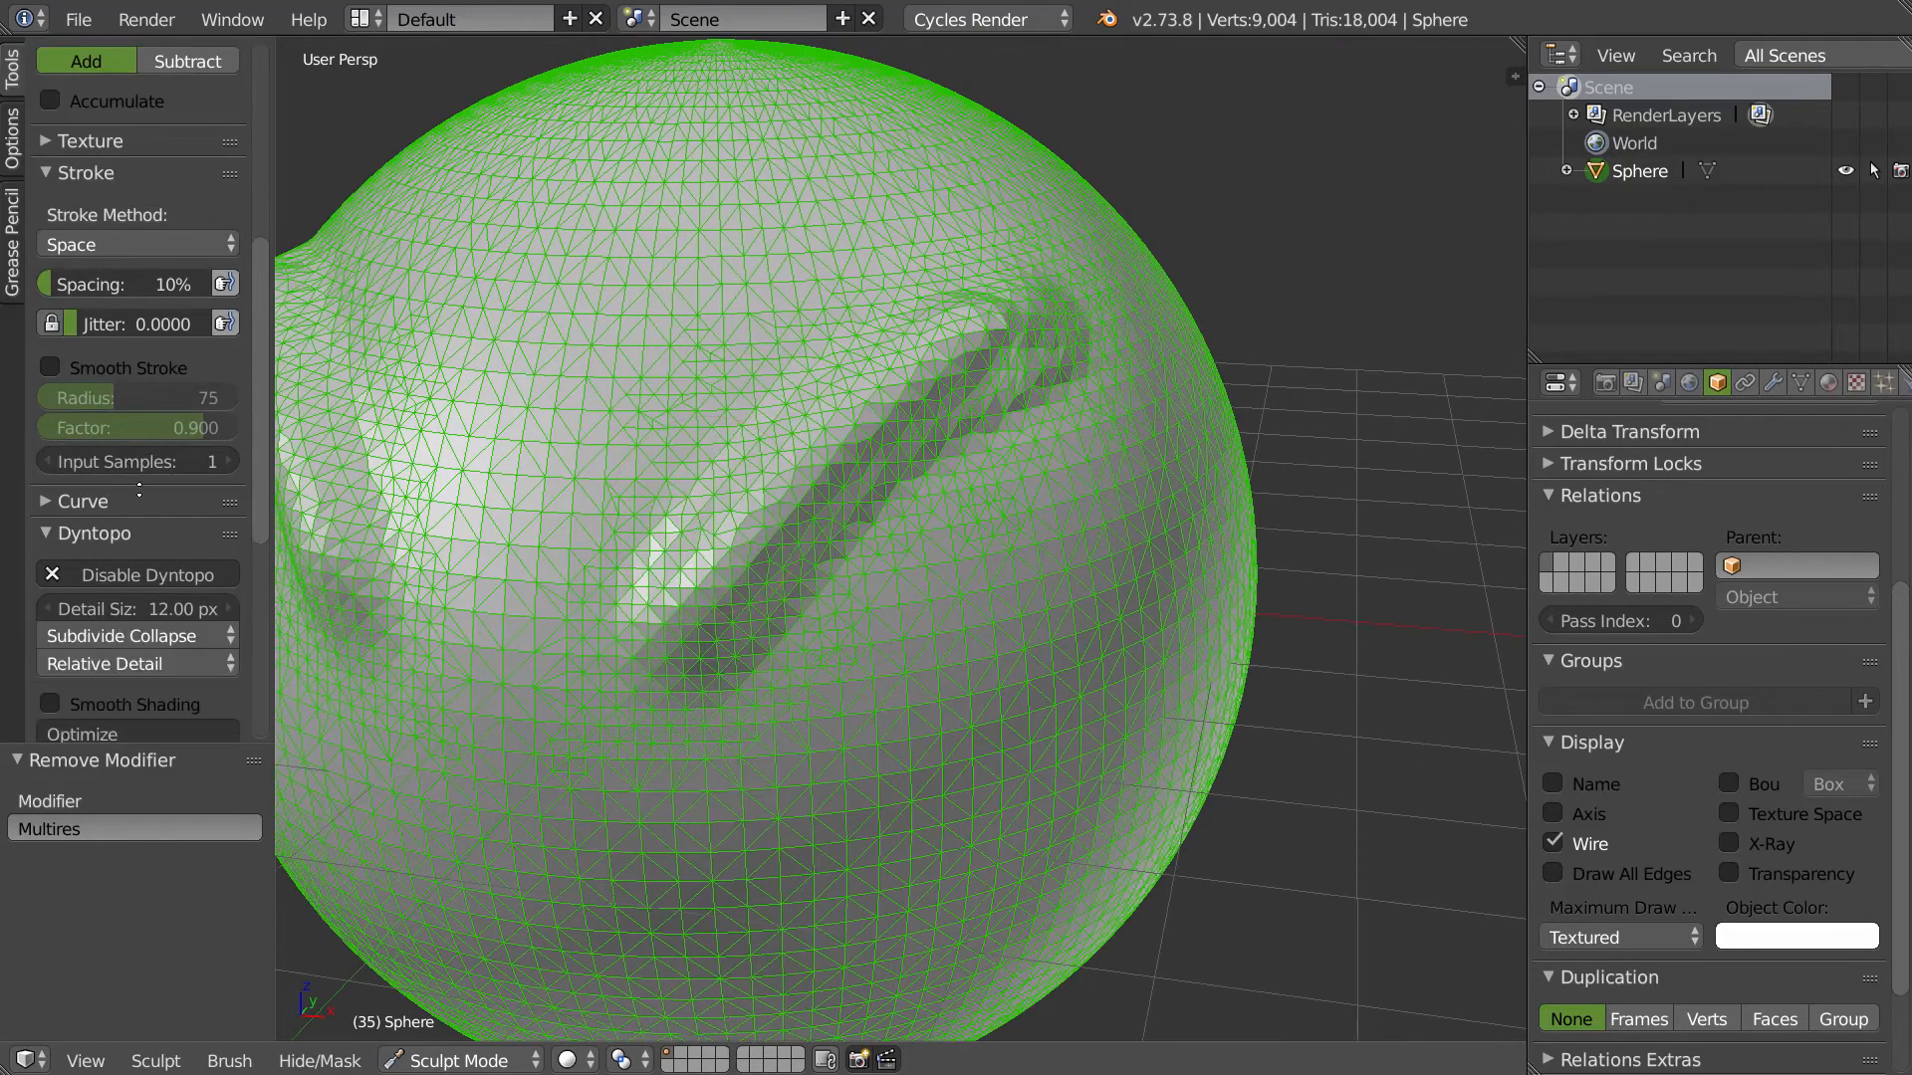
left_click(140, 602)
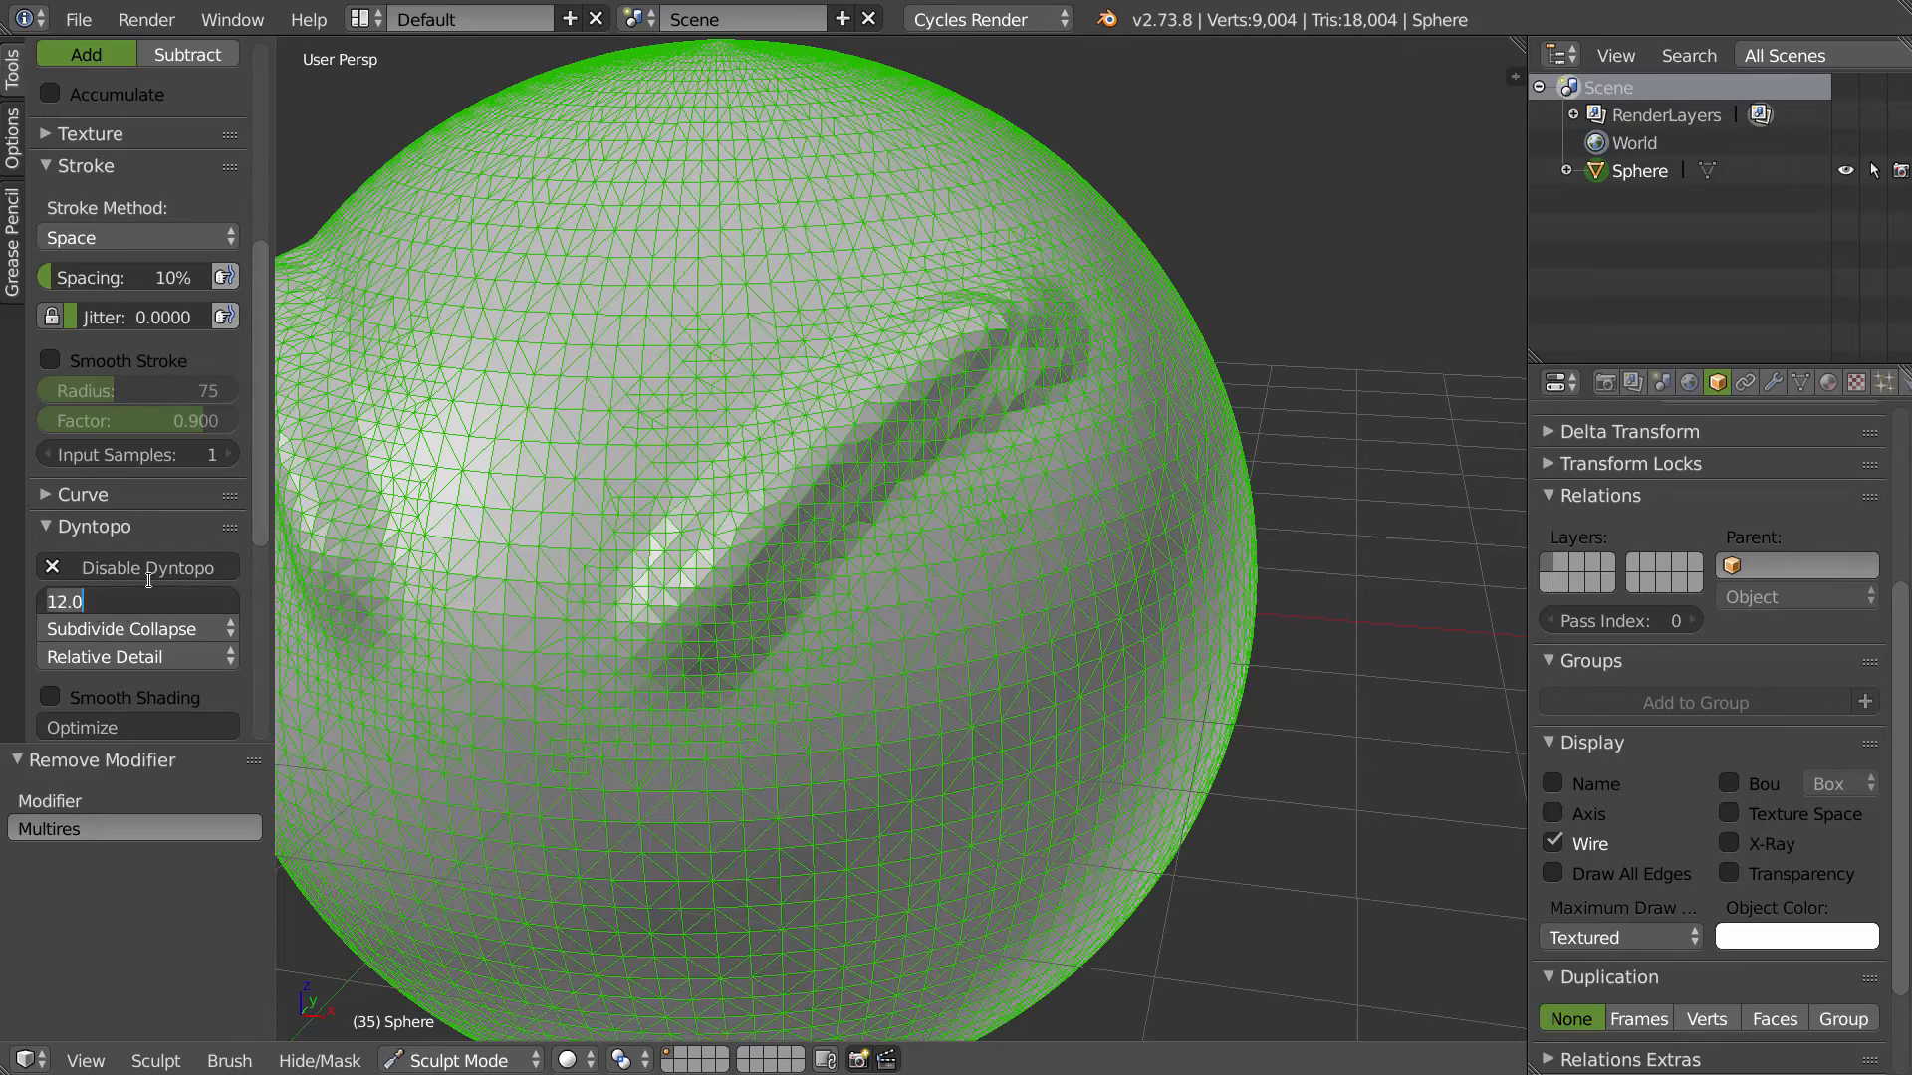
type("5")
key("Return")
mouse_move(660, 646)
left_mouse_down()
mouse_move(804, 452)
mouse_move(916, 363)
mouse_move(975, 398)
left_mouse_up()
key("Home")
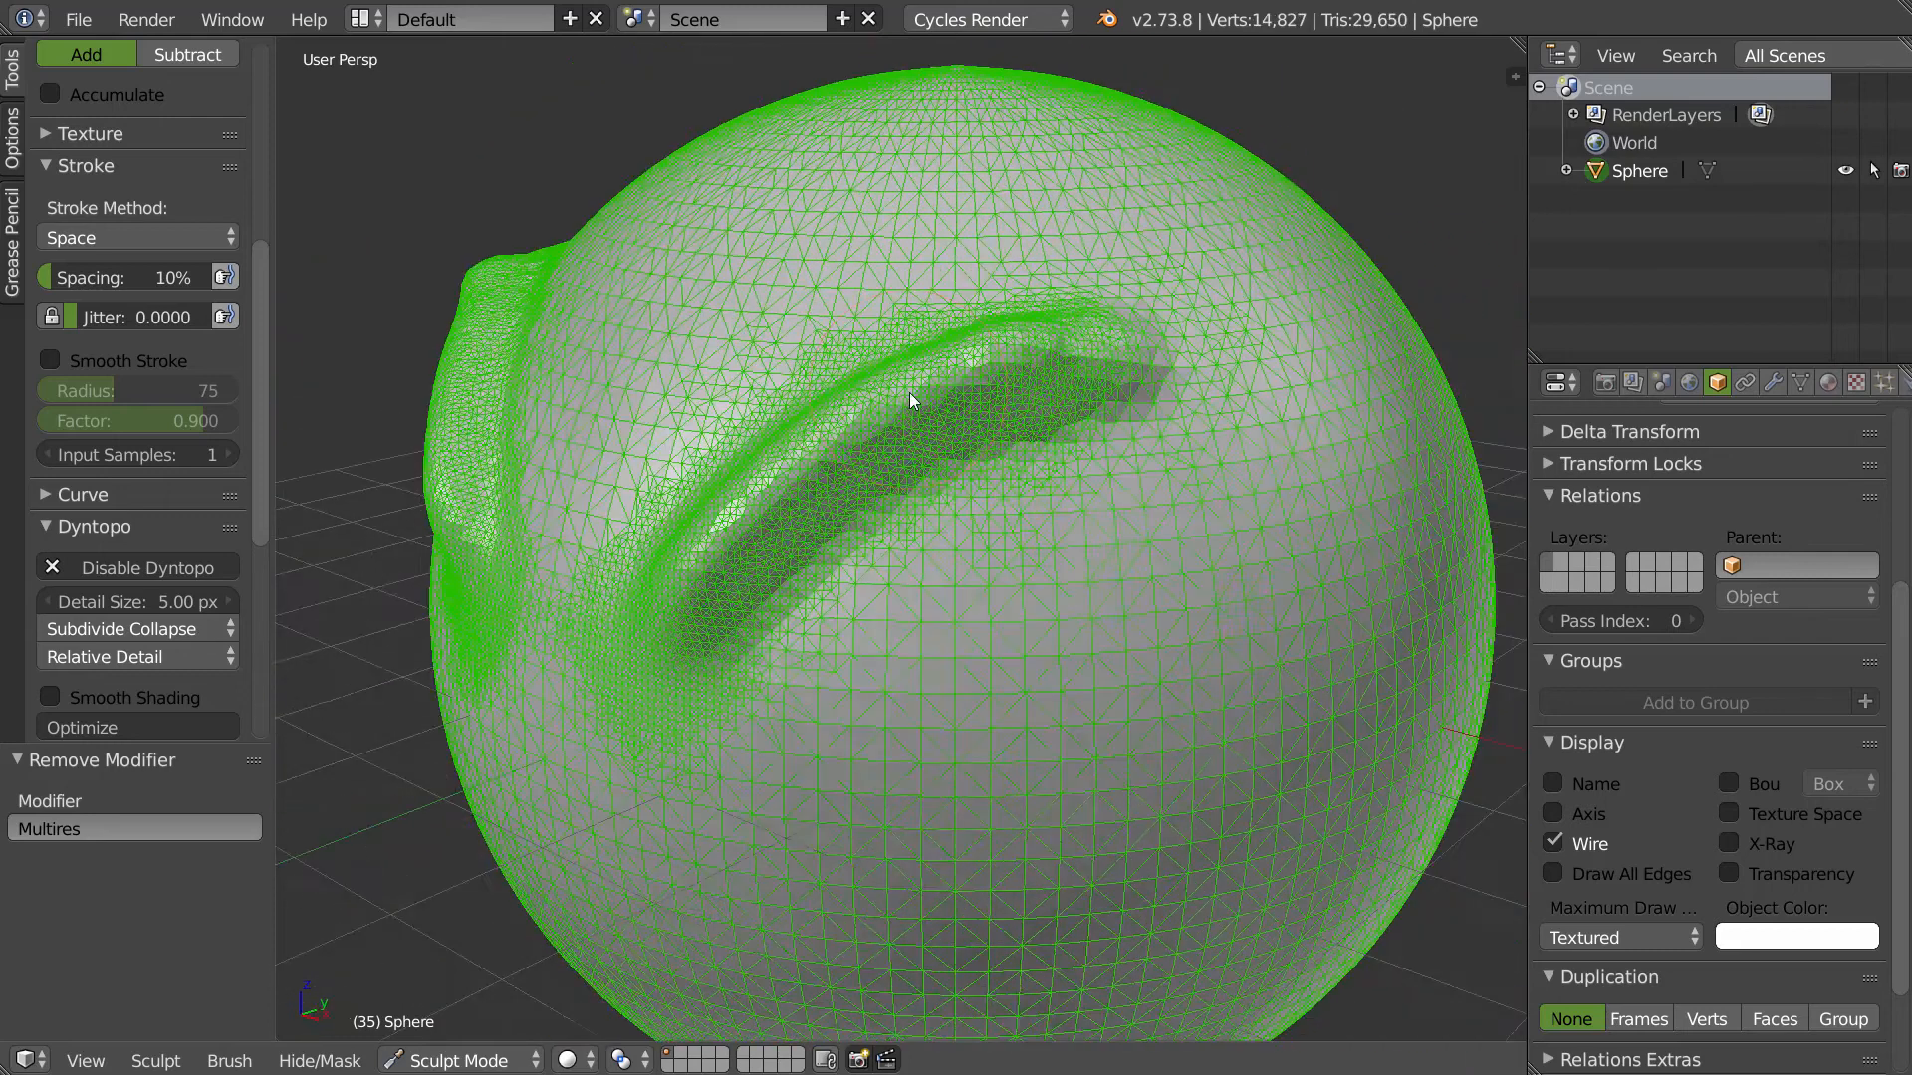
- Set the brush's Autosmooth to 0.209 and draw a smooth curved ridge above the existing slanted one
scroll(133, 419, "up", 5)
left_click_drag(75, 237, 92, 235)
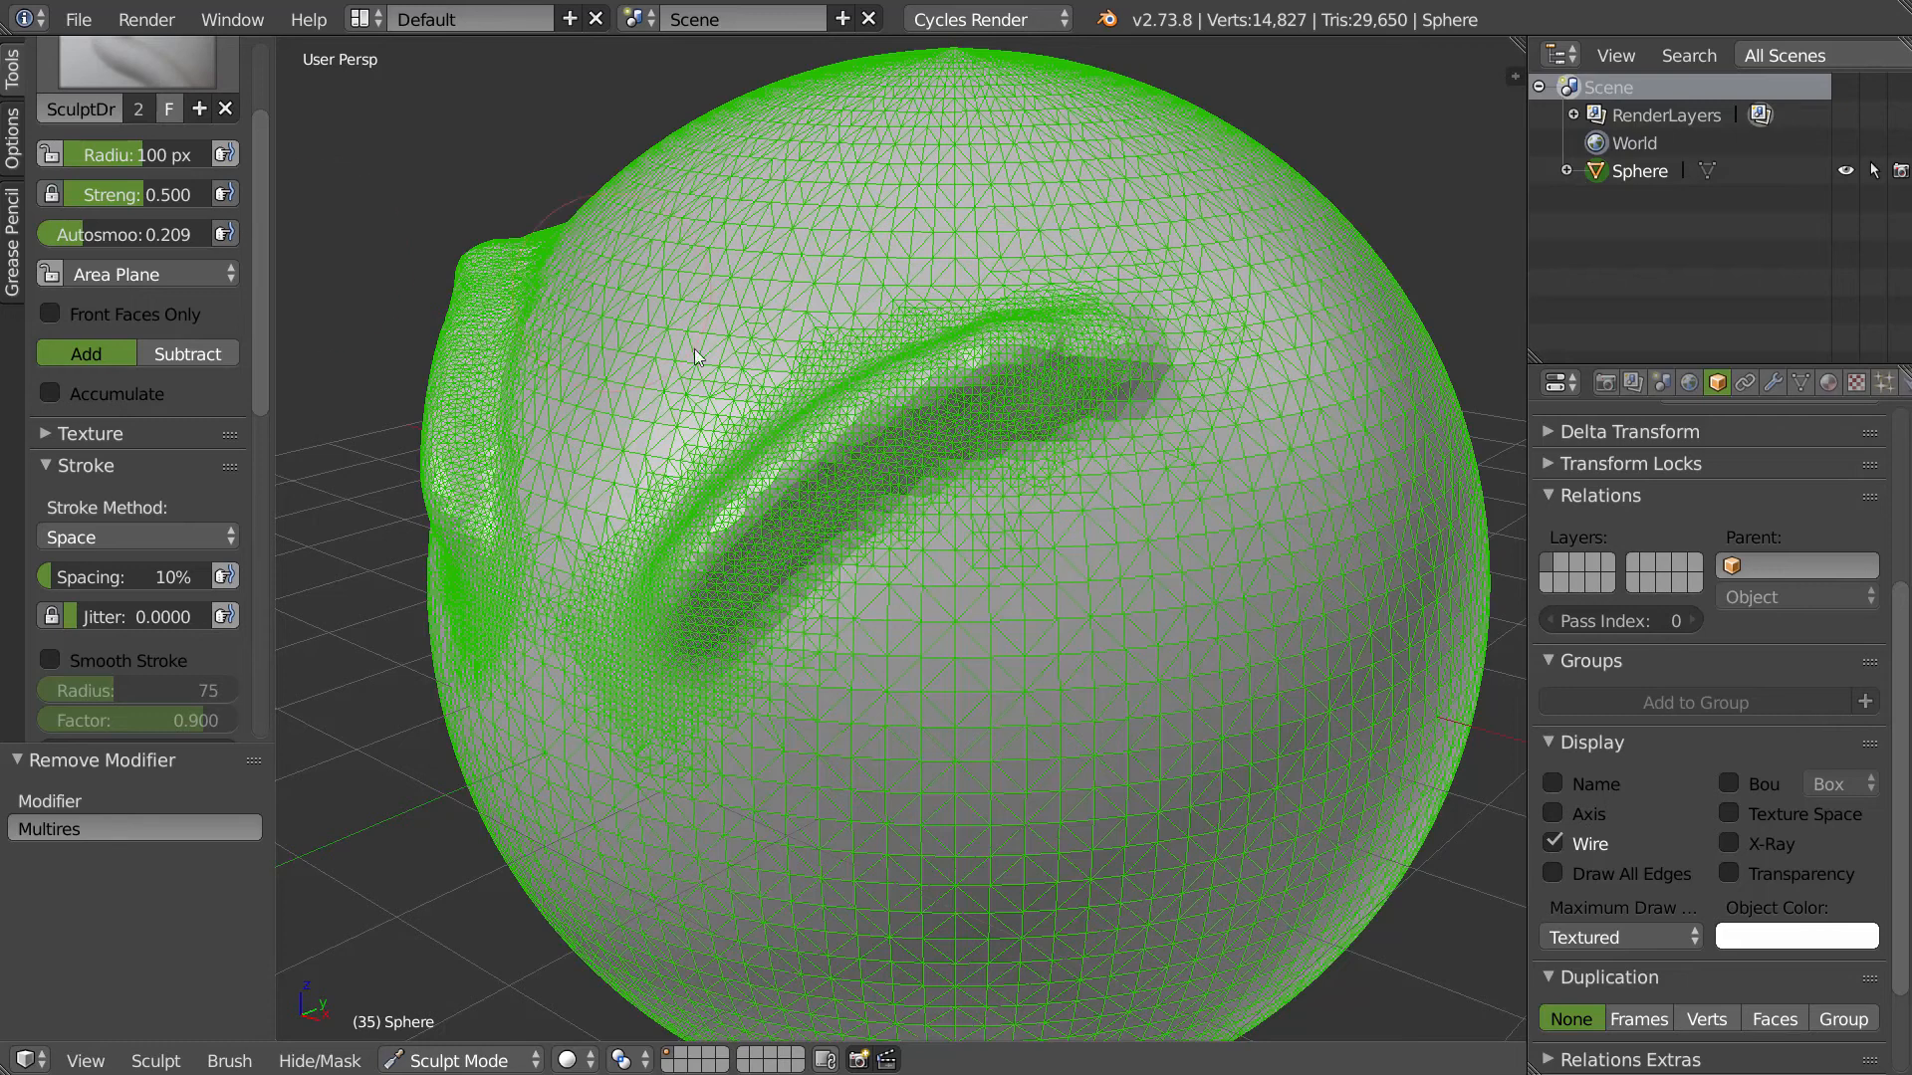
middle_click_drag(646, 364, 733, 415)
mouse_move(523, 393)
left_mouse_down()
mouse_move(588, 411)
mouse_move(726, 284)
mouse_move(952, 183)
left_mouse_up()
middle_click_drag(952, 183, 803, 311)
- With the Wire display off and Smooth Stroke on, sculpt a curling ridge looping below the slanted ridges
left_click(1585, 844)
middle_click_drag(757, 397, 522, 410)
left_click(49, 660)
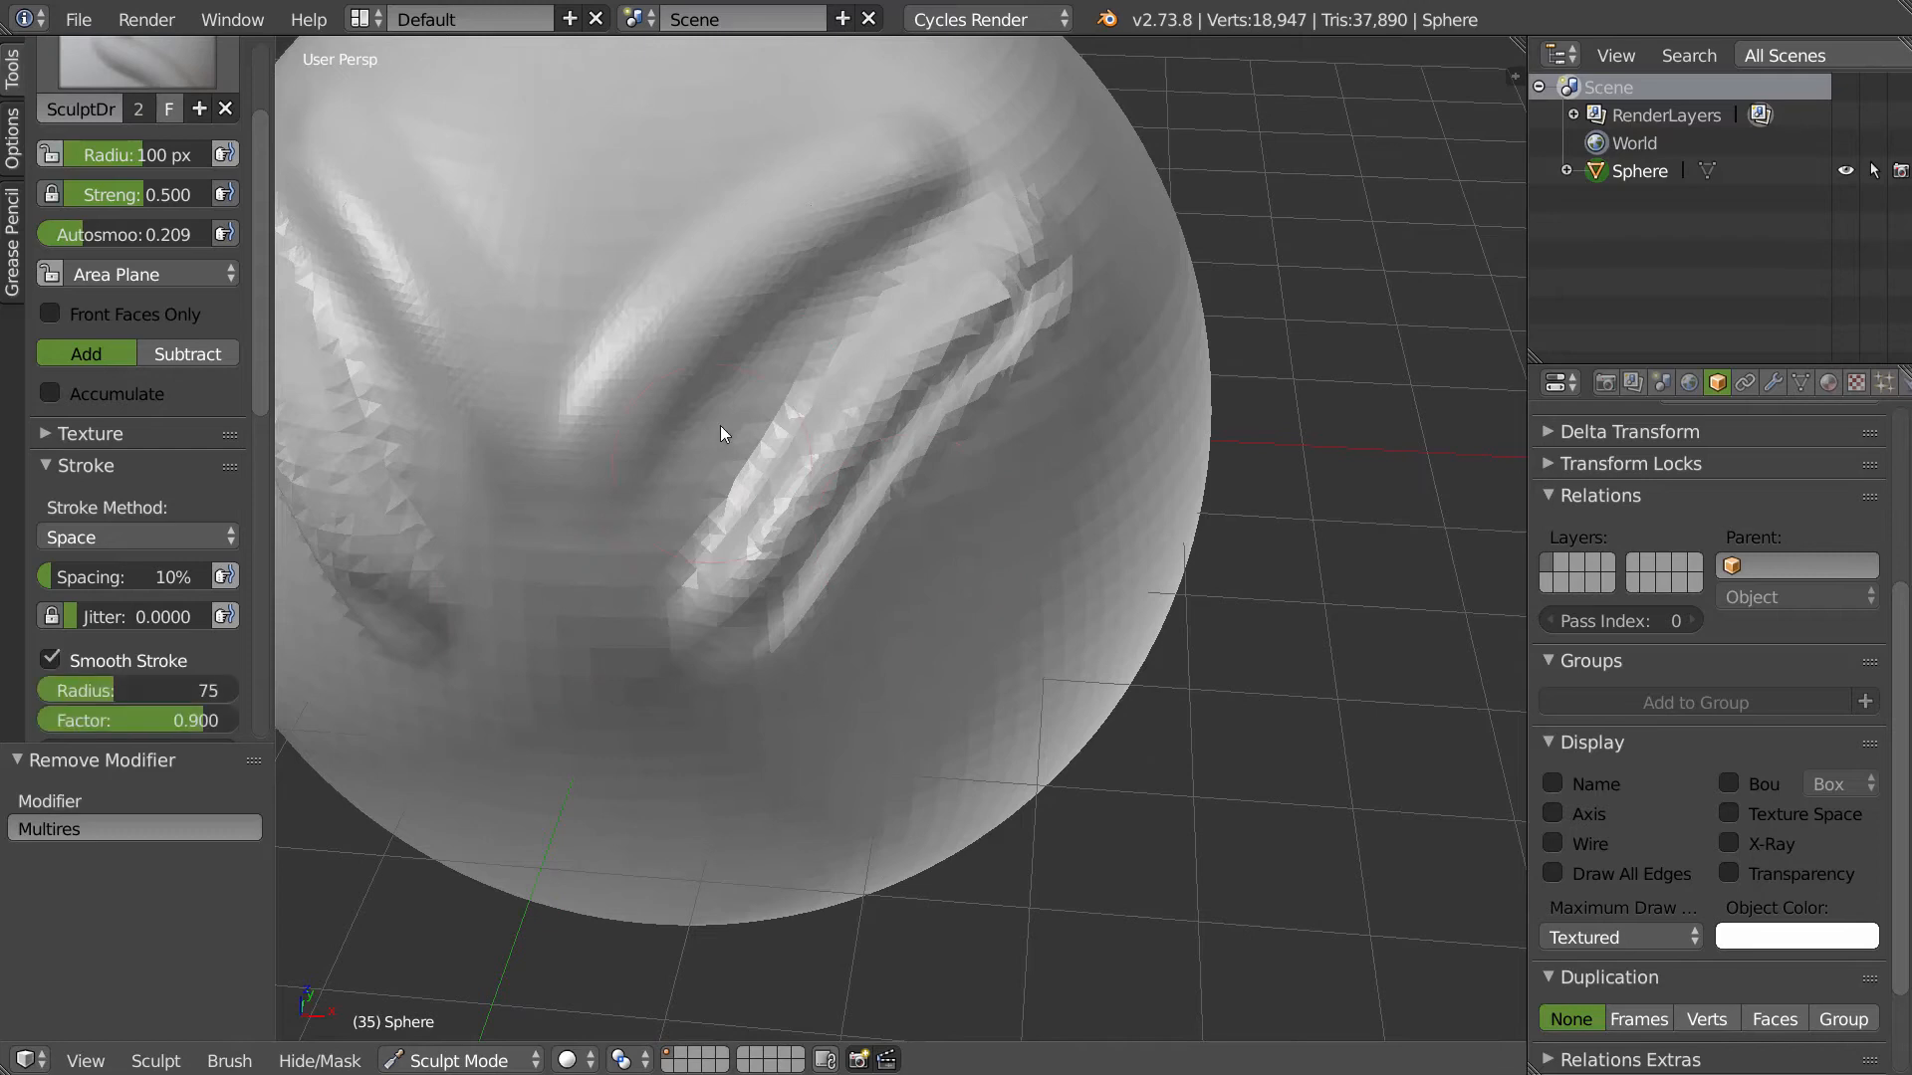
middle_click_drag(697, 478, 713, 400)
mouse_move(600, 483)
left_mouse_down()
mouse_move(665, 375)
mouse_move(977, 176)
mouse_move(581, 486)
mouse_move(541, 797)
mouse_move(838, 930)
mouse_move(1141, 723)
mouse_move(1077, 390)
mouse_move(936, 458)
mouse_move(1028, 495)
left_mouse_up()
middle_click_drag(1028, 495, 947, 527)
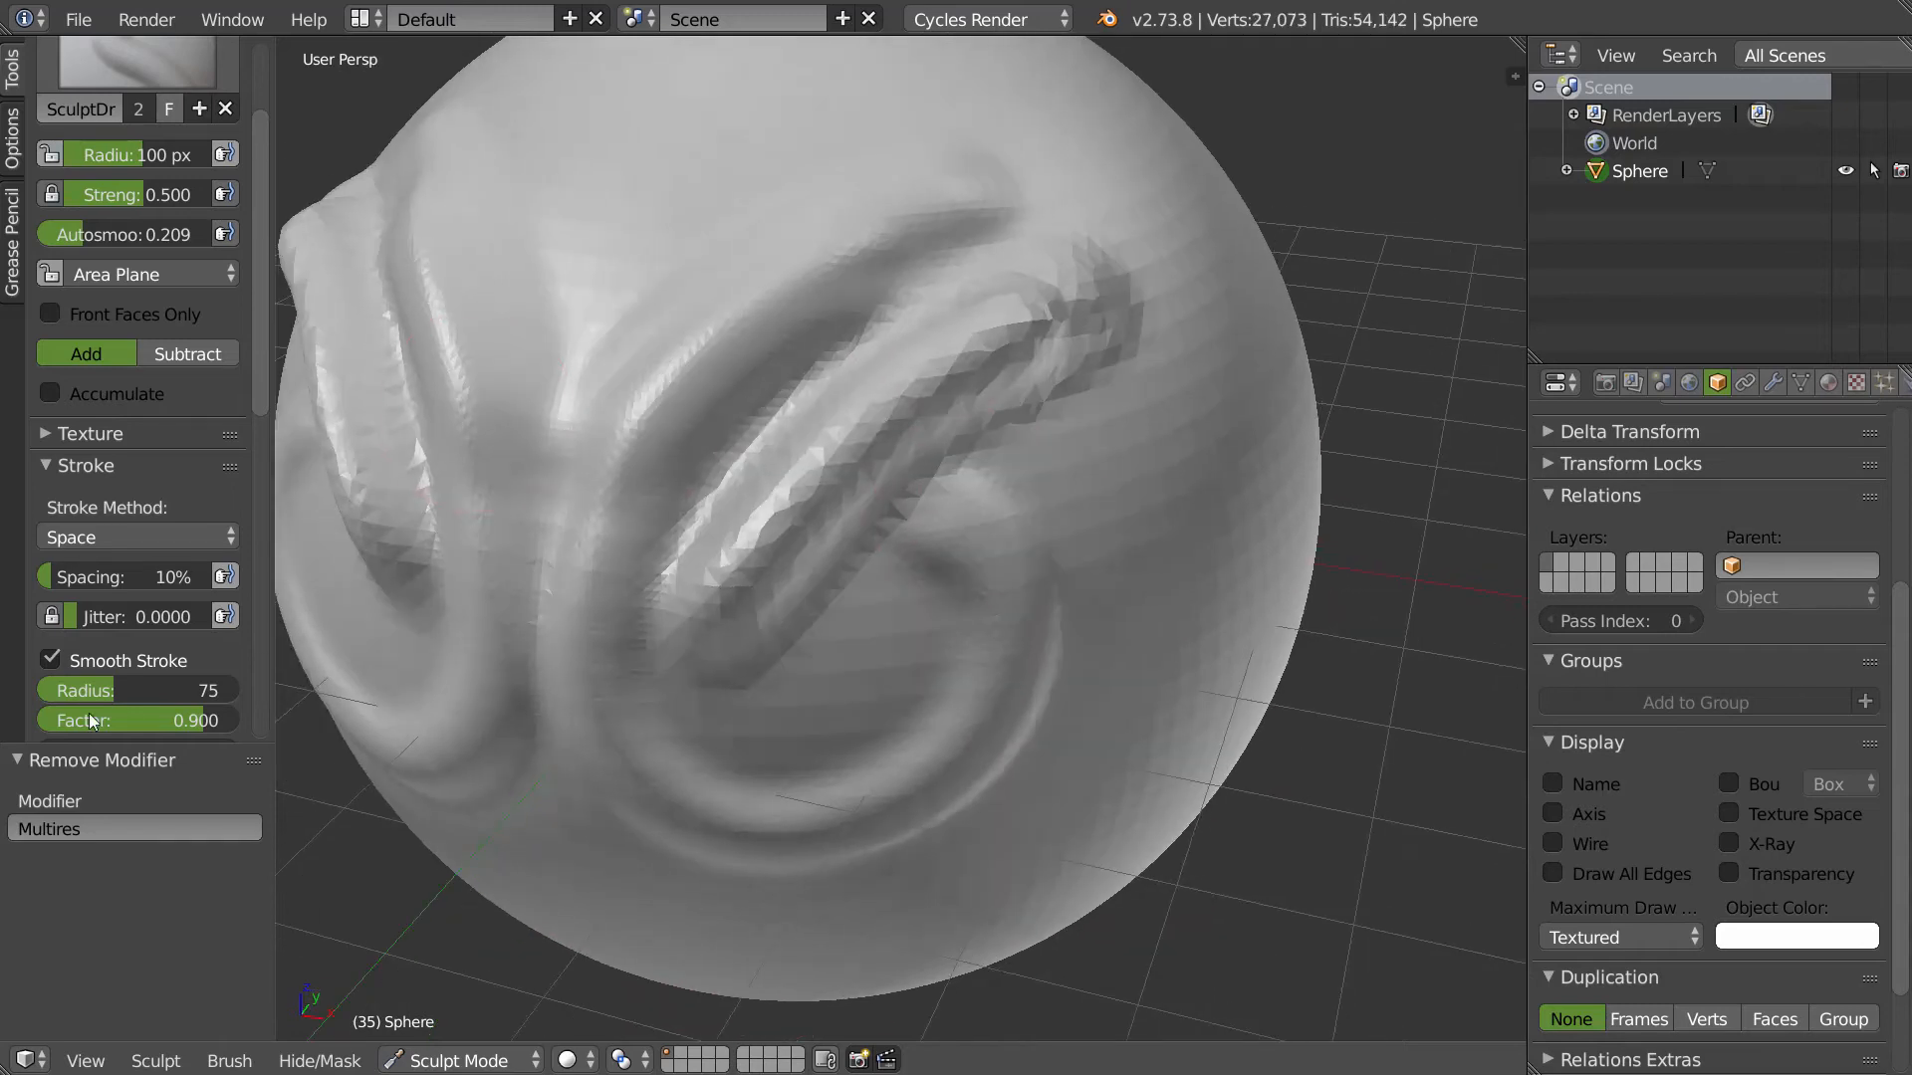
- Turn on Smooth Shading for Dyntopo and inspect the sculpted ridges from several angles
left_click(77, 466)
scroll(99, 609, "down", 3)
left_click(50, 577)
mouse_move(521, 398)
middle_mouse_down()
mouse_move(747, 450)
mouse_move(699, 466)
mouse_move(724, 551)
mouse_move(519, 660)
middle_mouse_up()
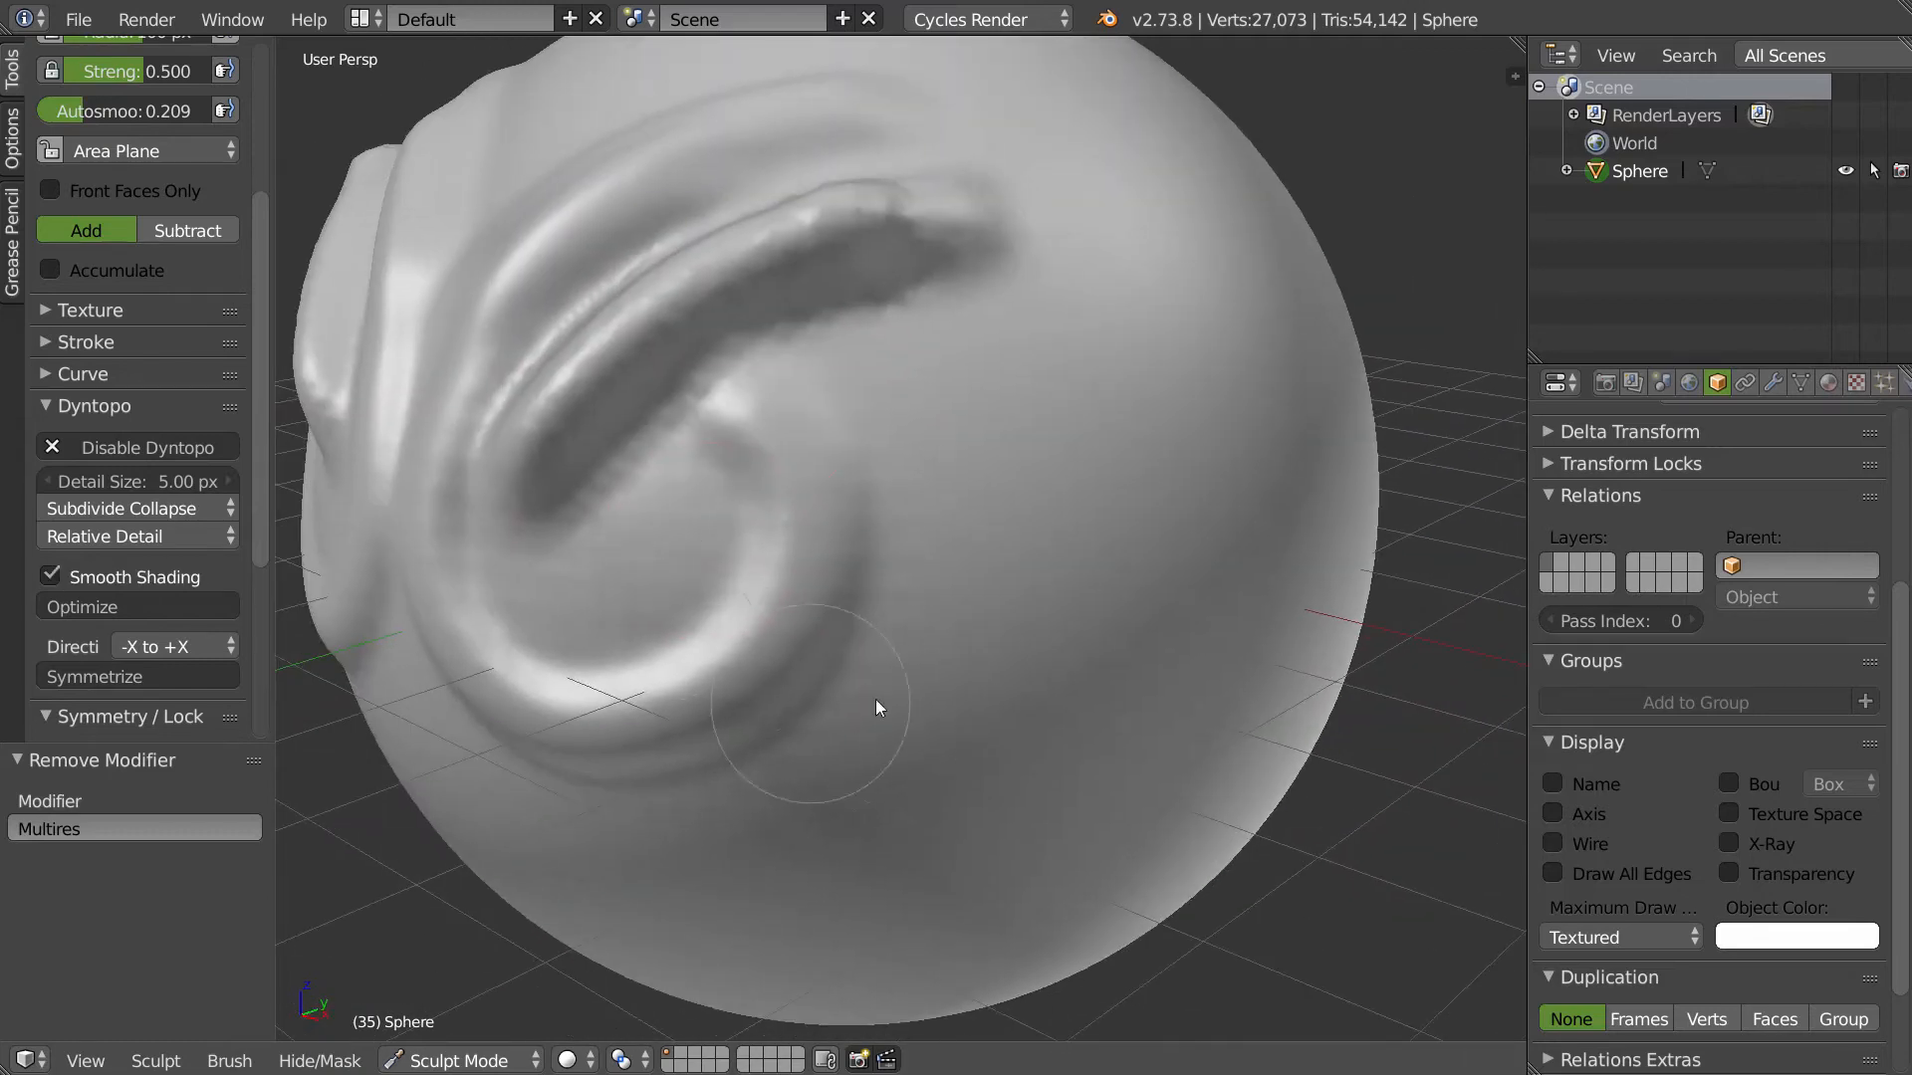
left_click(84, 344)
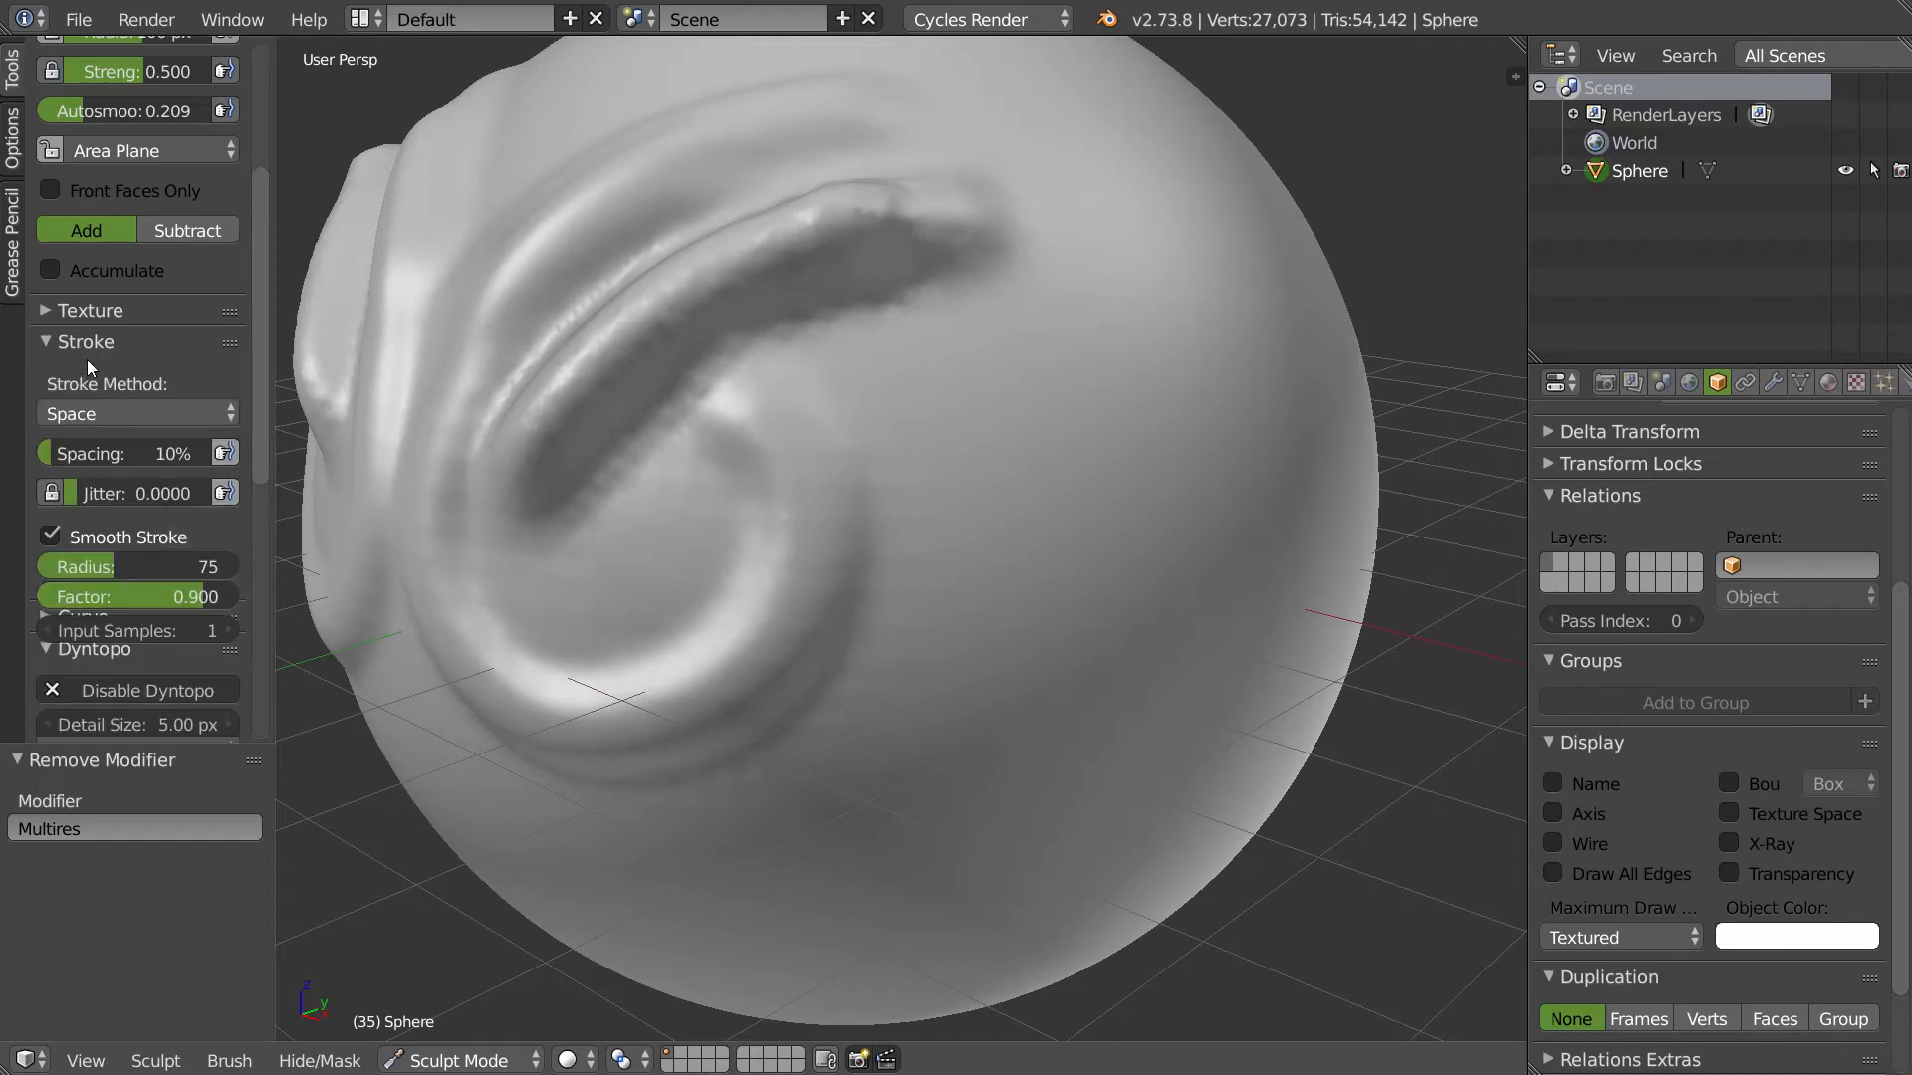
left_click(84, 349)
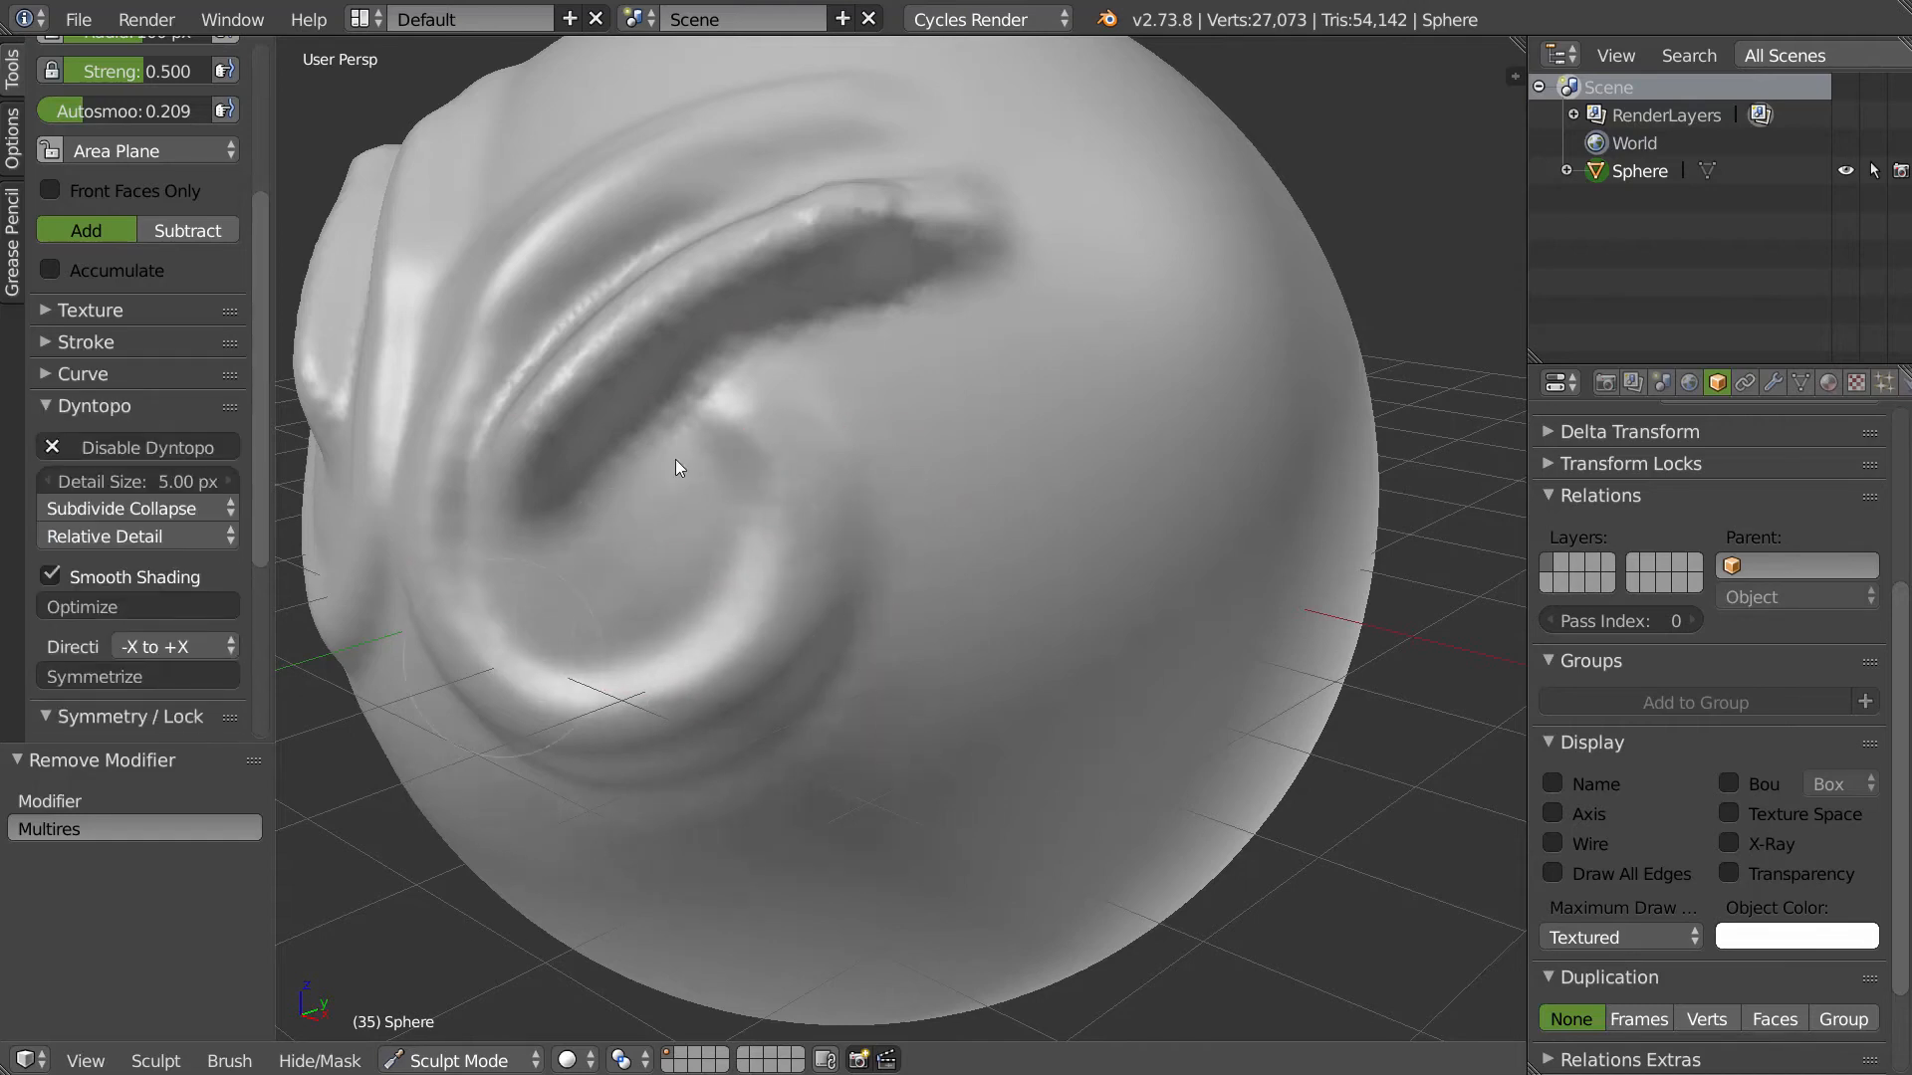
middle_click_drag(541, 432, 384, 425)
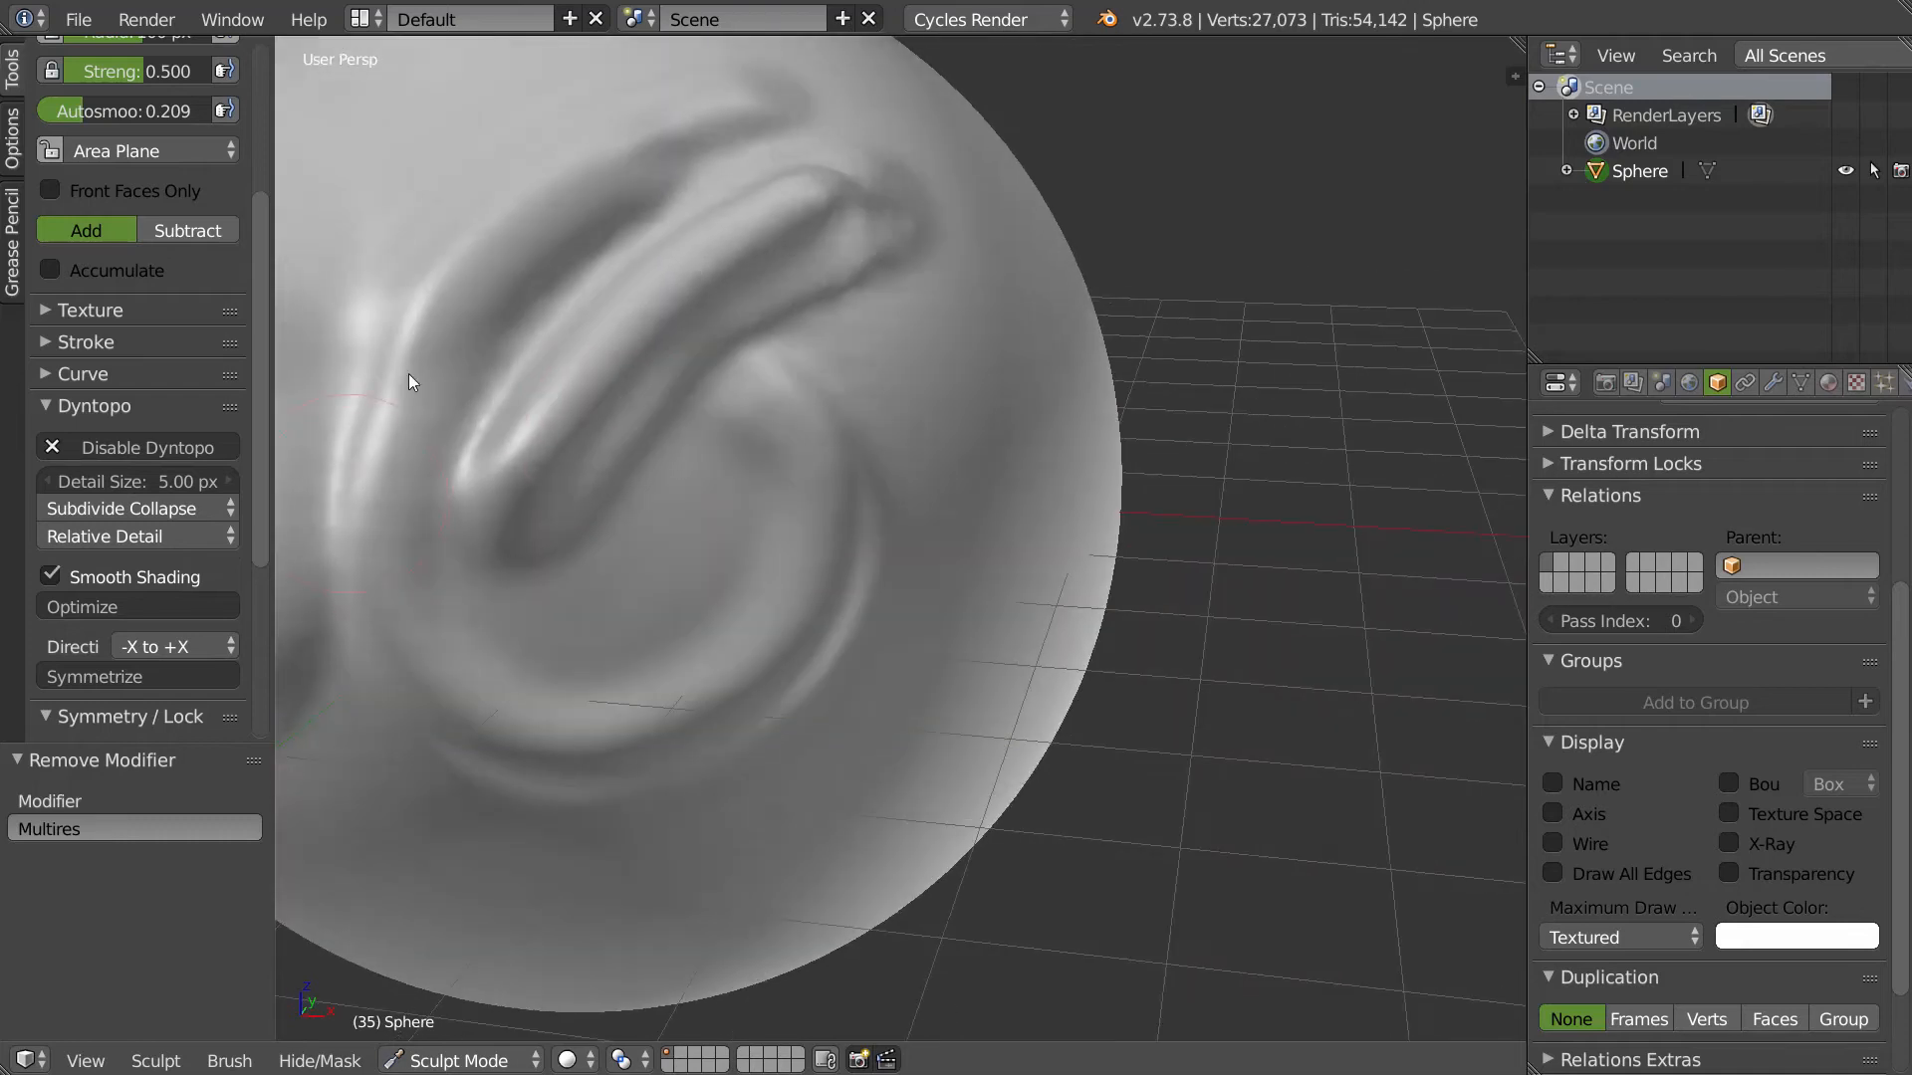
mouse_move(463, 488)
middle_mouse_down()
mouse_move(734, 422)
mouse_move(742, 508)
mouse_move(704, 511)
middle_mouse_up()
mouse_move(905, 478)
middle_mouse_down()
mouse_move(977, 542)
mouse_move(881, 497)
mouse_move(816, 506)
middle_mouse_up()
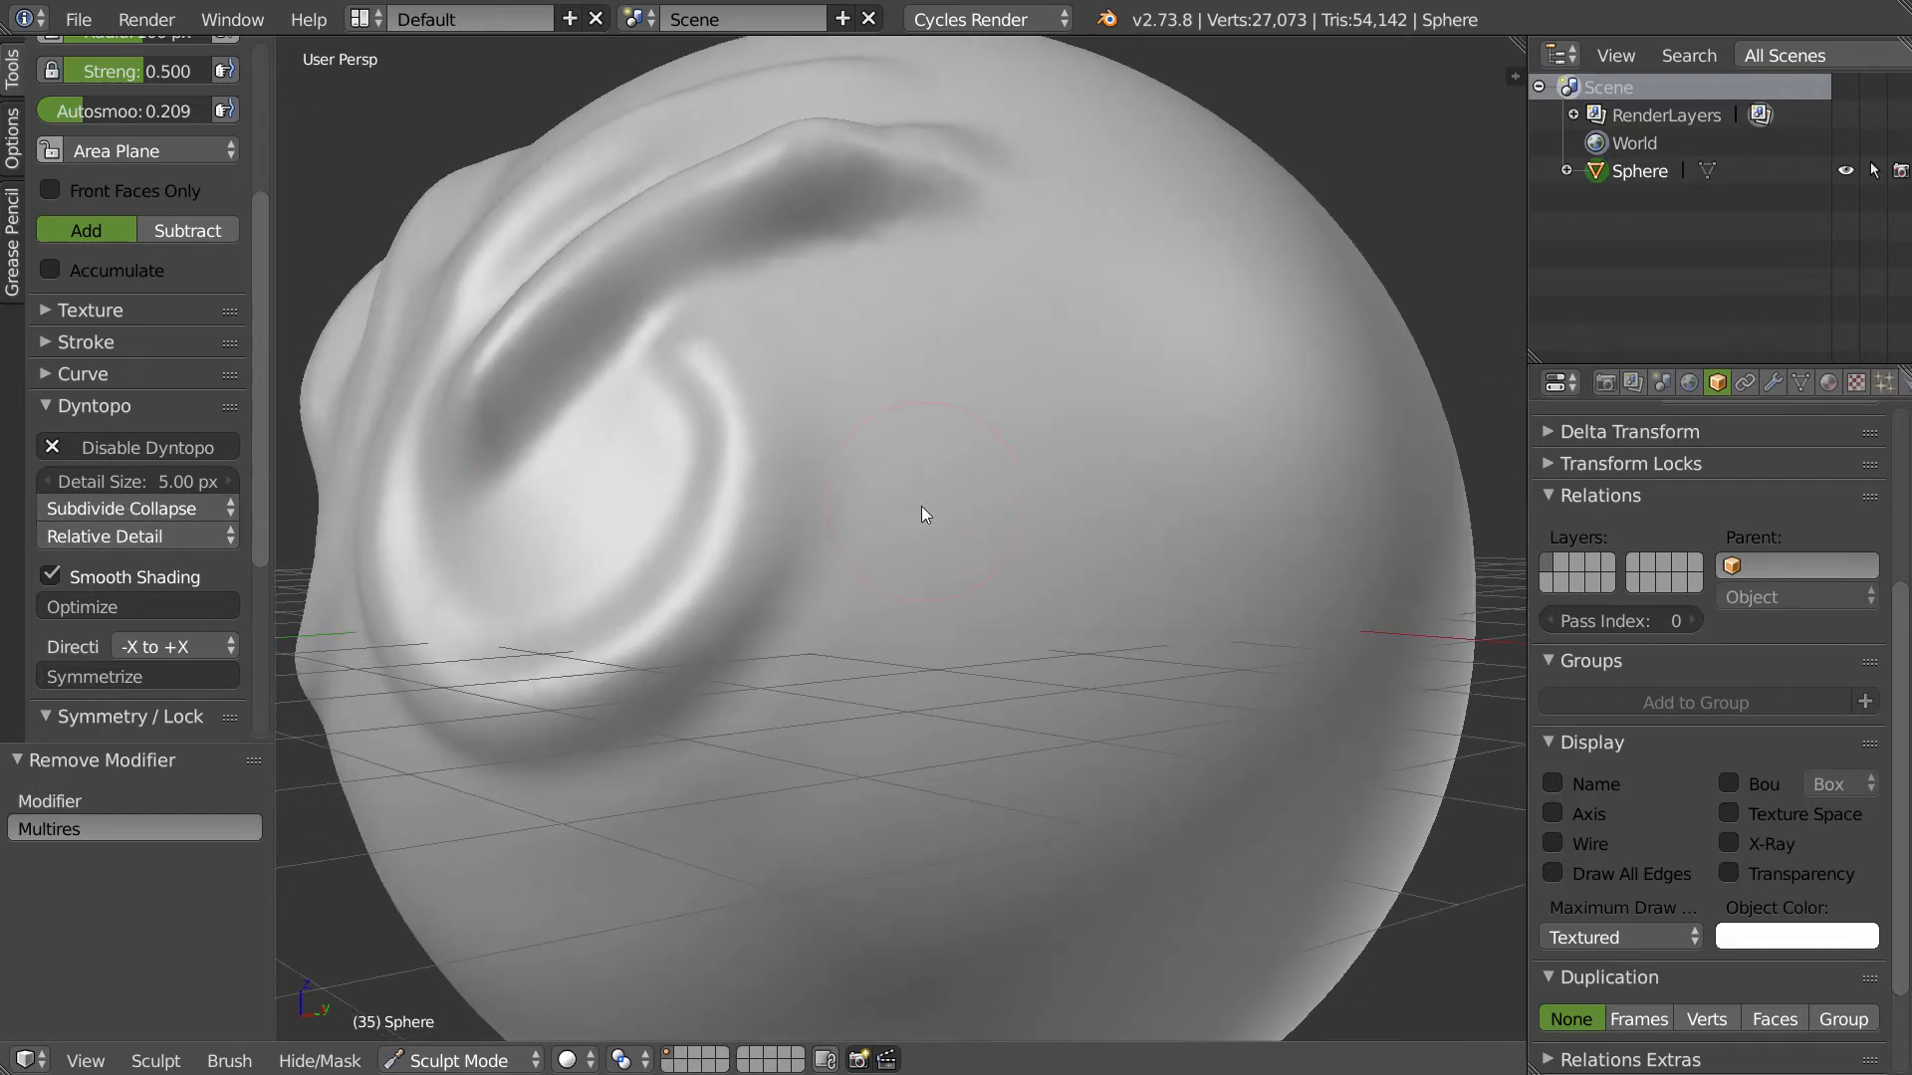
middle_click_drag(923, 504, 972, 588)
- Show the wireframe again, resize the brush, and draw a hooked ridge beside the curled one on the sphere's side
left_click(1552, 845)
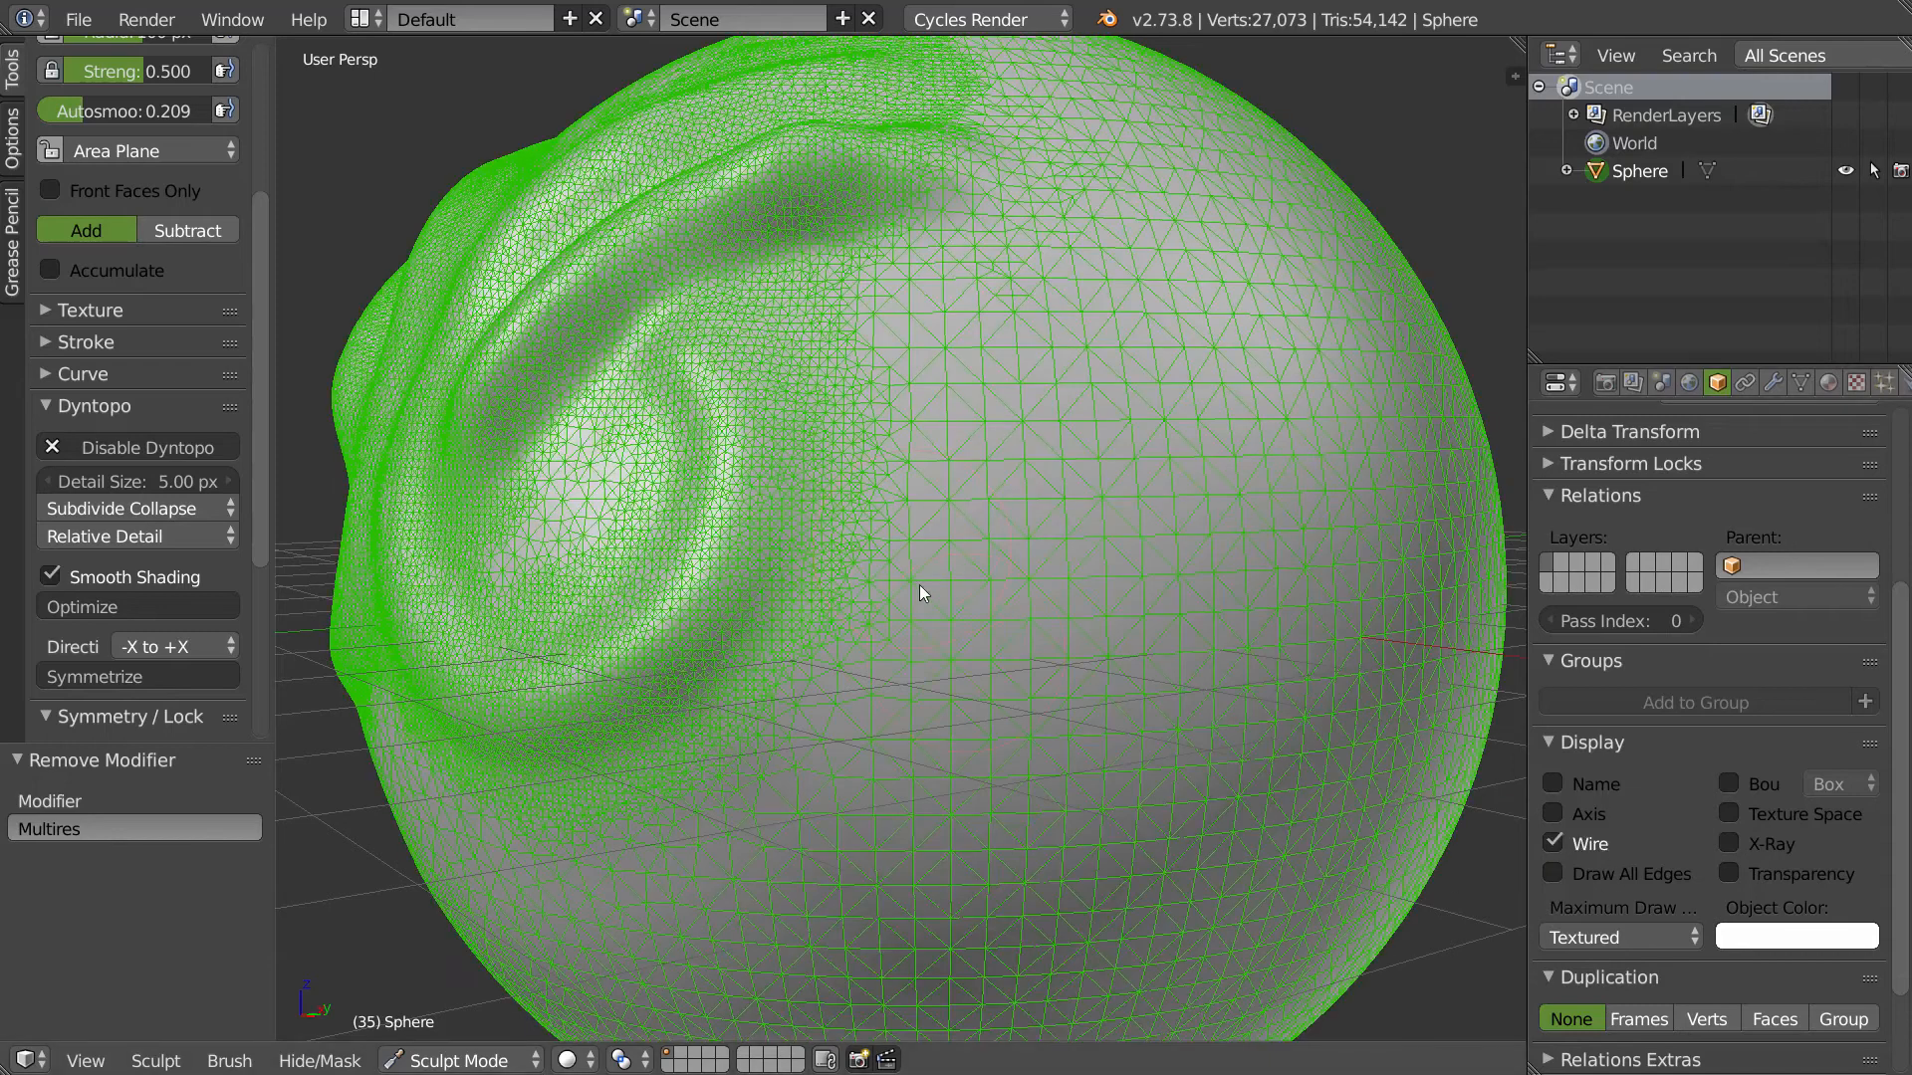
key("f")
left_click(928, 633)
mouse_move(809, 772)
left_mouse_down()
mouse_move(1059, 625)
mouse_move(1205, 396)
mouse_move(1035, 273)
mouse_move(946, 510)
mouse_move(1041, 470)
left_mouse_up()
mouse_move(1042, 470)
middle_mouse_down()
mouse_move(954, 542)
mouse_move(936, 522)
mouse_move(904, 548)
mouse_move(972, 444)
mouse_move(965, 461)
middle_mouse_up()
scroll(1011, 534, "down", 6)
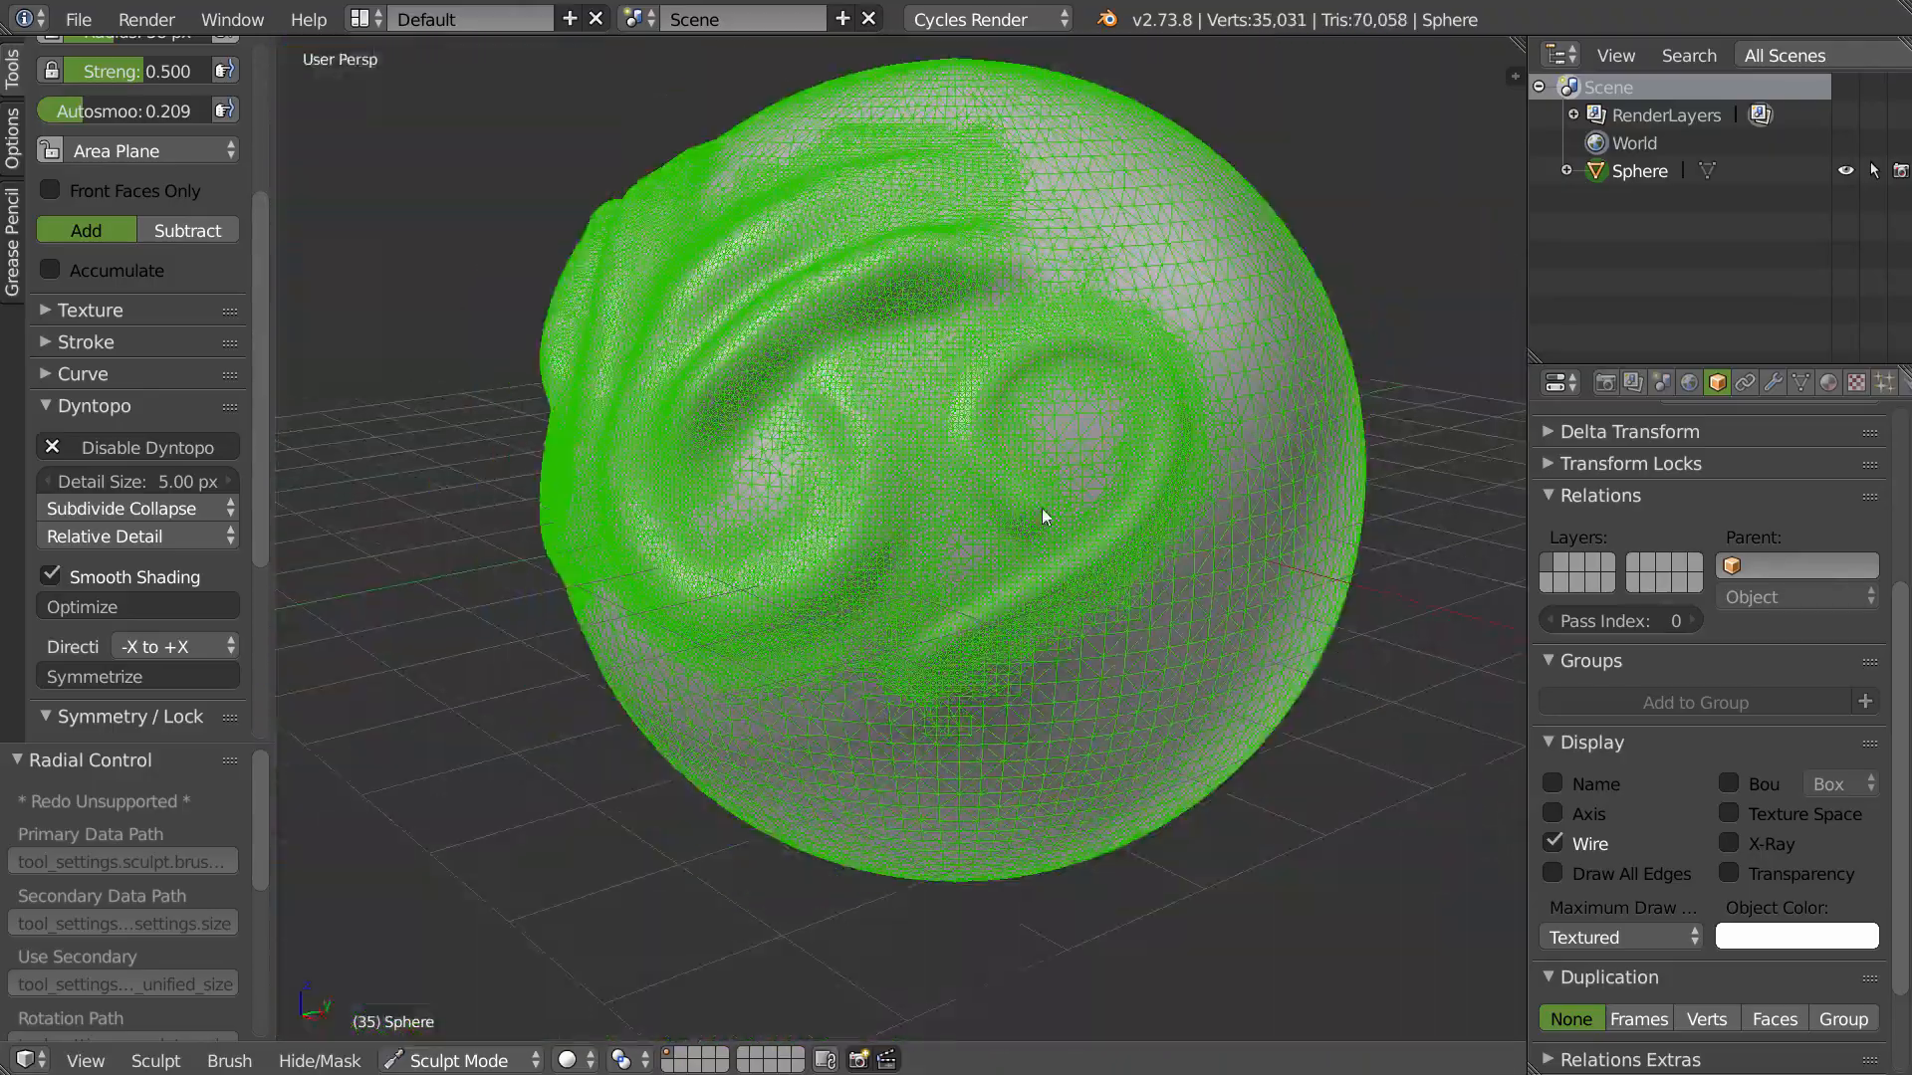
- Switch to the Snake Hook brush, resize it, and pull a pair of mirrored curved horns out of the sphere's top
scroll(143, 150, "up", 6)
left_click(76, 145)
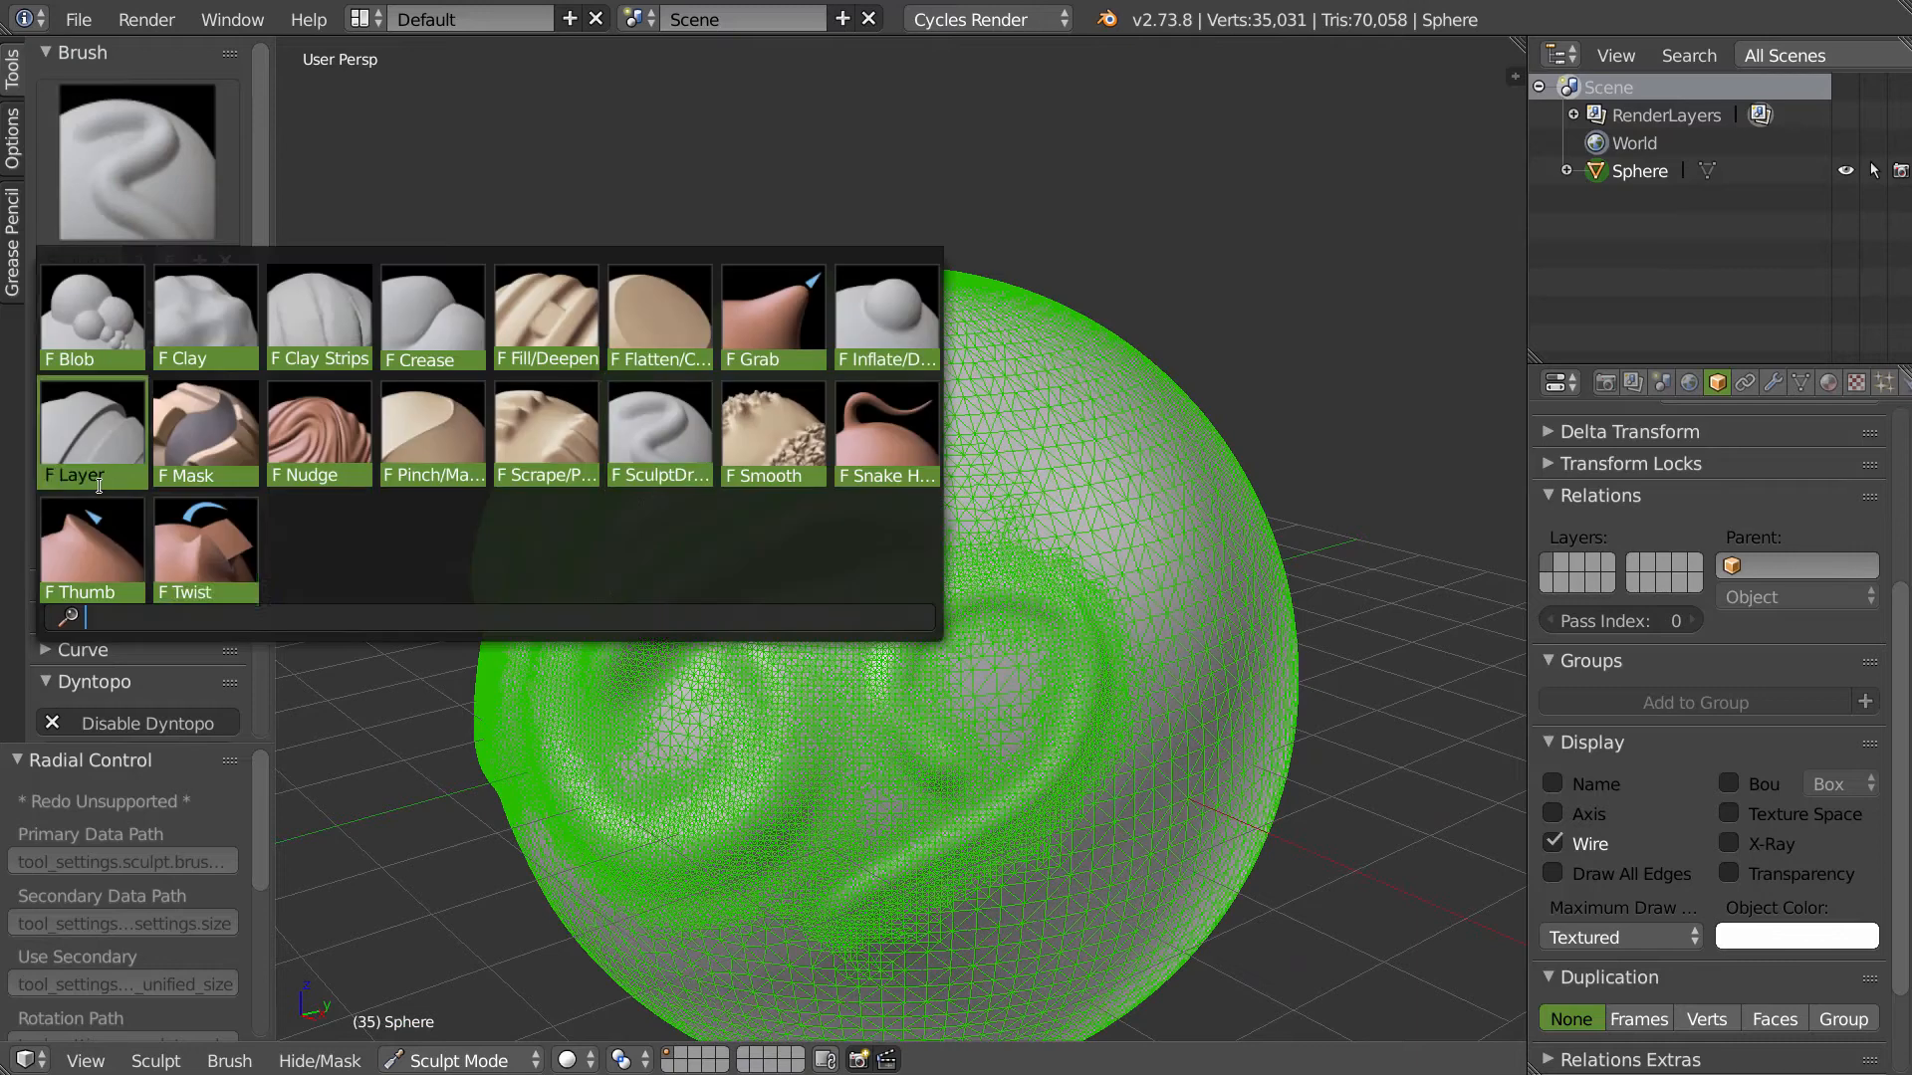
left_click(862, 430)
mouse_move(919, 523)
middle_mouse_down()
mouse_move(874, 445)
mouse_move(881, 466)
middle_mouse_up()
key("f")
left_click(922, 470)
mouse_move(896, 460)
left_mouse_down()
mouse_move(934, 387)
mouse_move(1072, 273)
mouse_move(1241, 390)
mouse_move(1219, 392)
mouse_move(1264, 454)
mouse_move(1111, 567)
mouse_move(1247, 437)
mouse_move(1143, 539)
left_mouse_up()
- Switch to the Blob brush and swell the outer bend of the horn
left_click(139, 191)
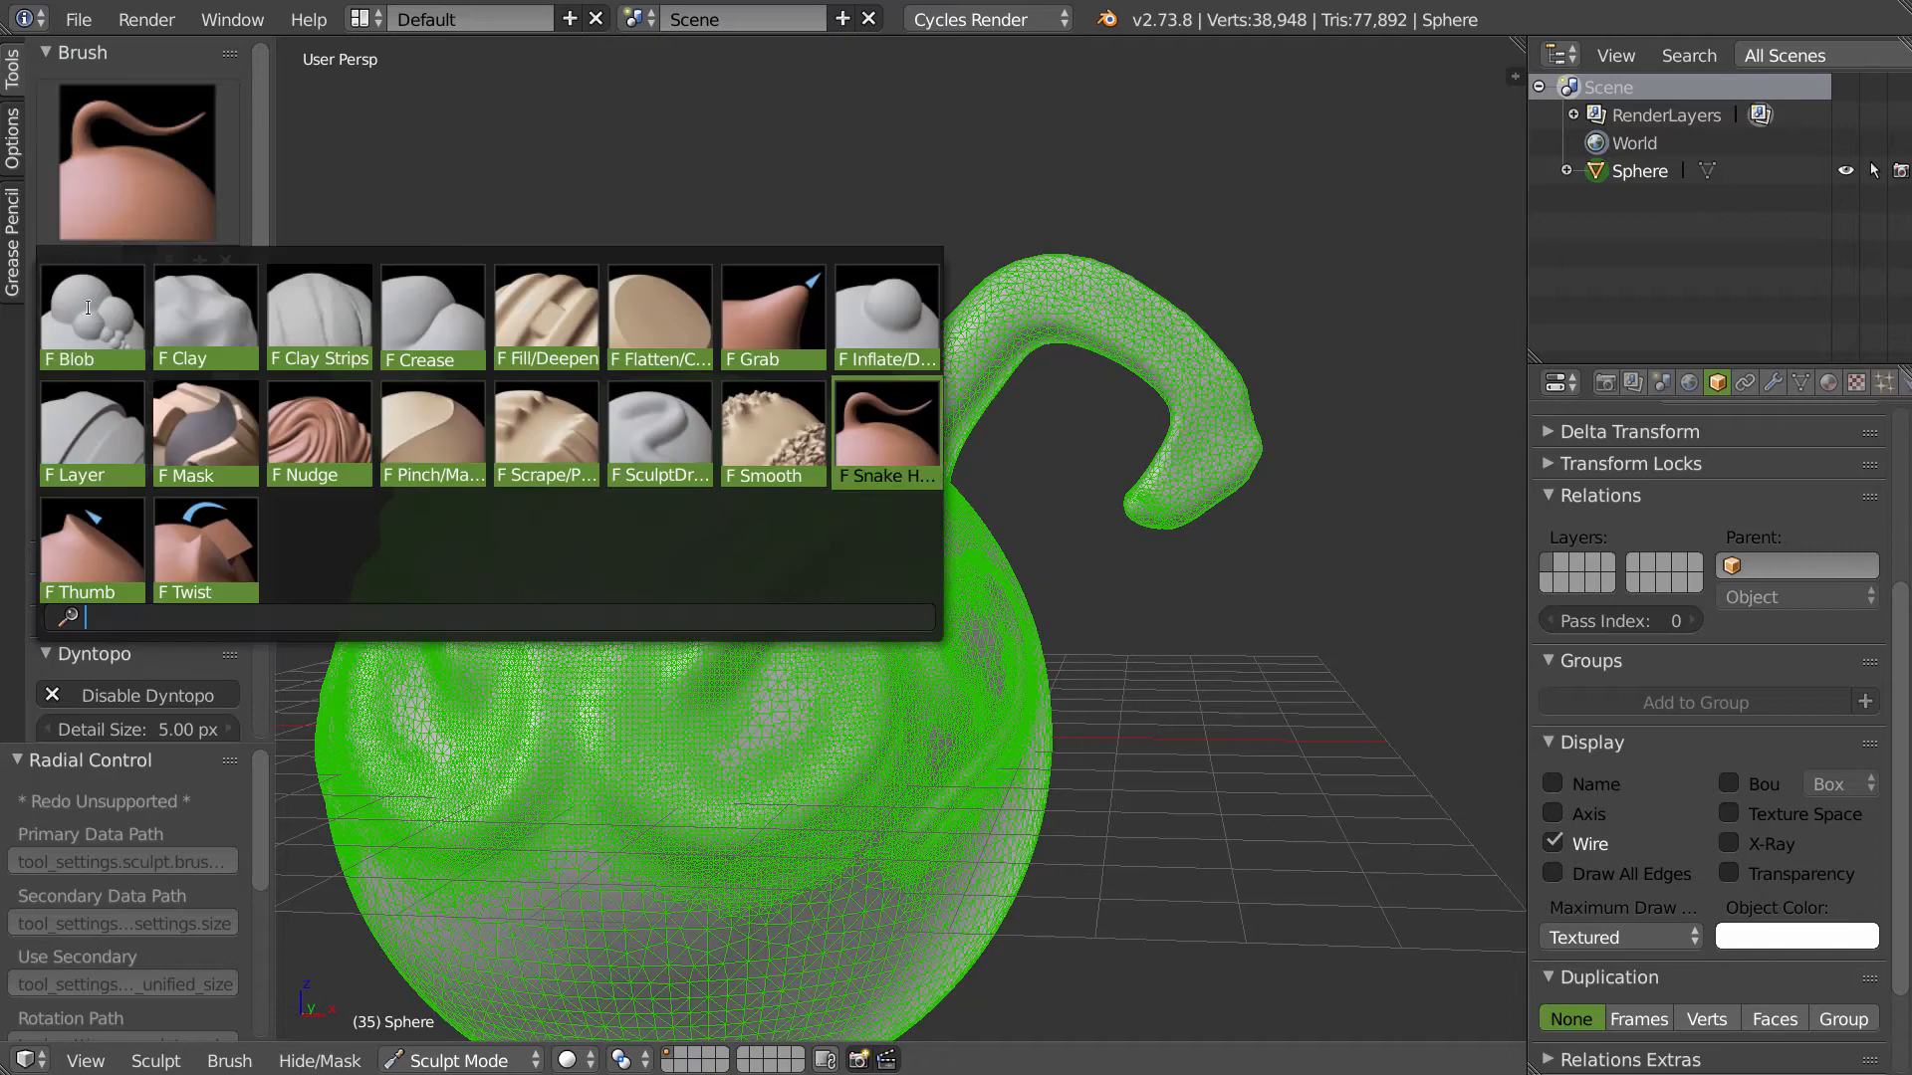
left_click(89, 313)
mouse_move(1228, 456)
left_mouse_down()
mouse_move(1240, 397)
mouse_move(1114, 285)
mouse_move(1265, 377)
mouse_move(1292, 433)
mouse_move(1299, 360)
mouse_move(1167, 504)
mouse_move(1099, 289)
left_mouse_up()
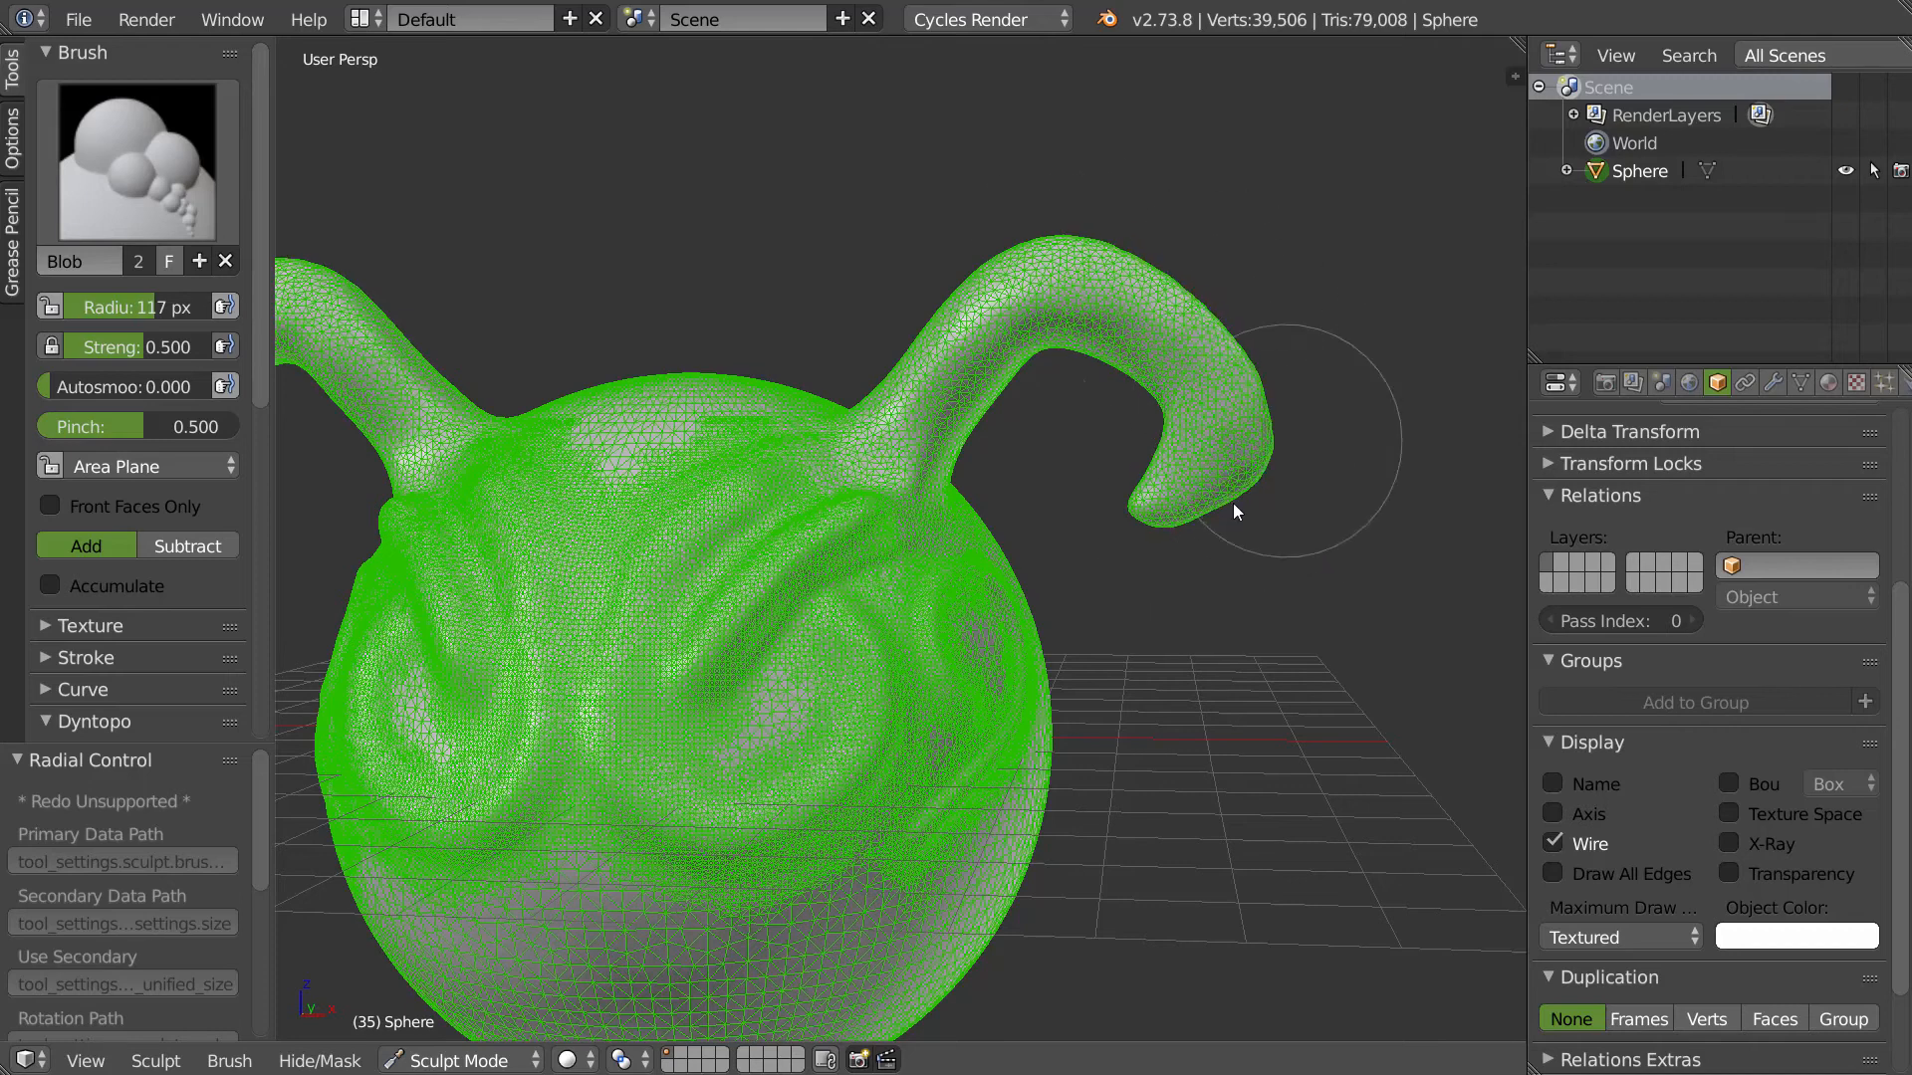
- Swell the horn further with the Blob brush from several angles, restricting the brush to Front Faces Only
mouse_move(1123, 452)
middle_mouse_down()
mouse_move(845, 486)
mouse_move(1132, 469)
mouse_move(1014, 366)
middle_mouse_up()
mouse_move(1016, 374)
left_mouse_down()
mouse_move(995, 478)
mouse_move(1050, 295)
left_mouse_up()
mouse_move(997, 454)
middle_mouse_down()
mouse_move(1220, 454)
mouse_move(638, 468)
middle_mouse_up()
left_click(49, 505)
middle_click_drag(464, 475, 959, 419)
mouse_move(958, 360)
left_mouse_down()
mouse_move(978, 426)
mouse_move(923, 339)
mouse_move(876, 418)
left_mouse_up()
middle_click_drag(867, 413, 1054, 351)
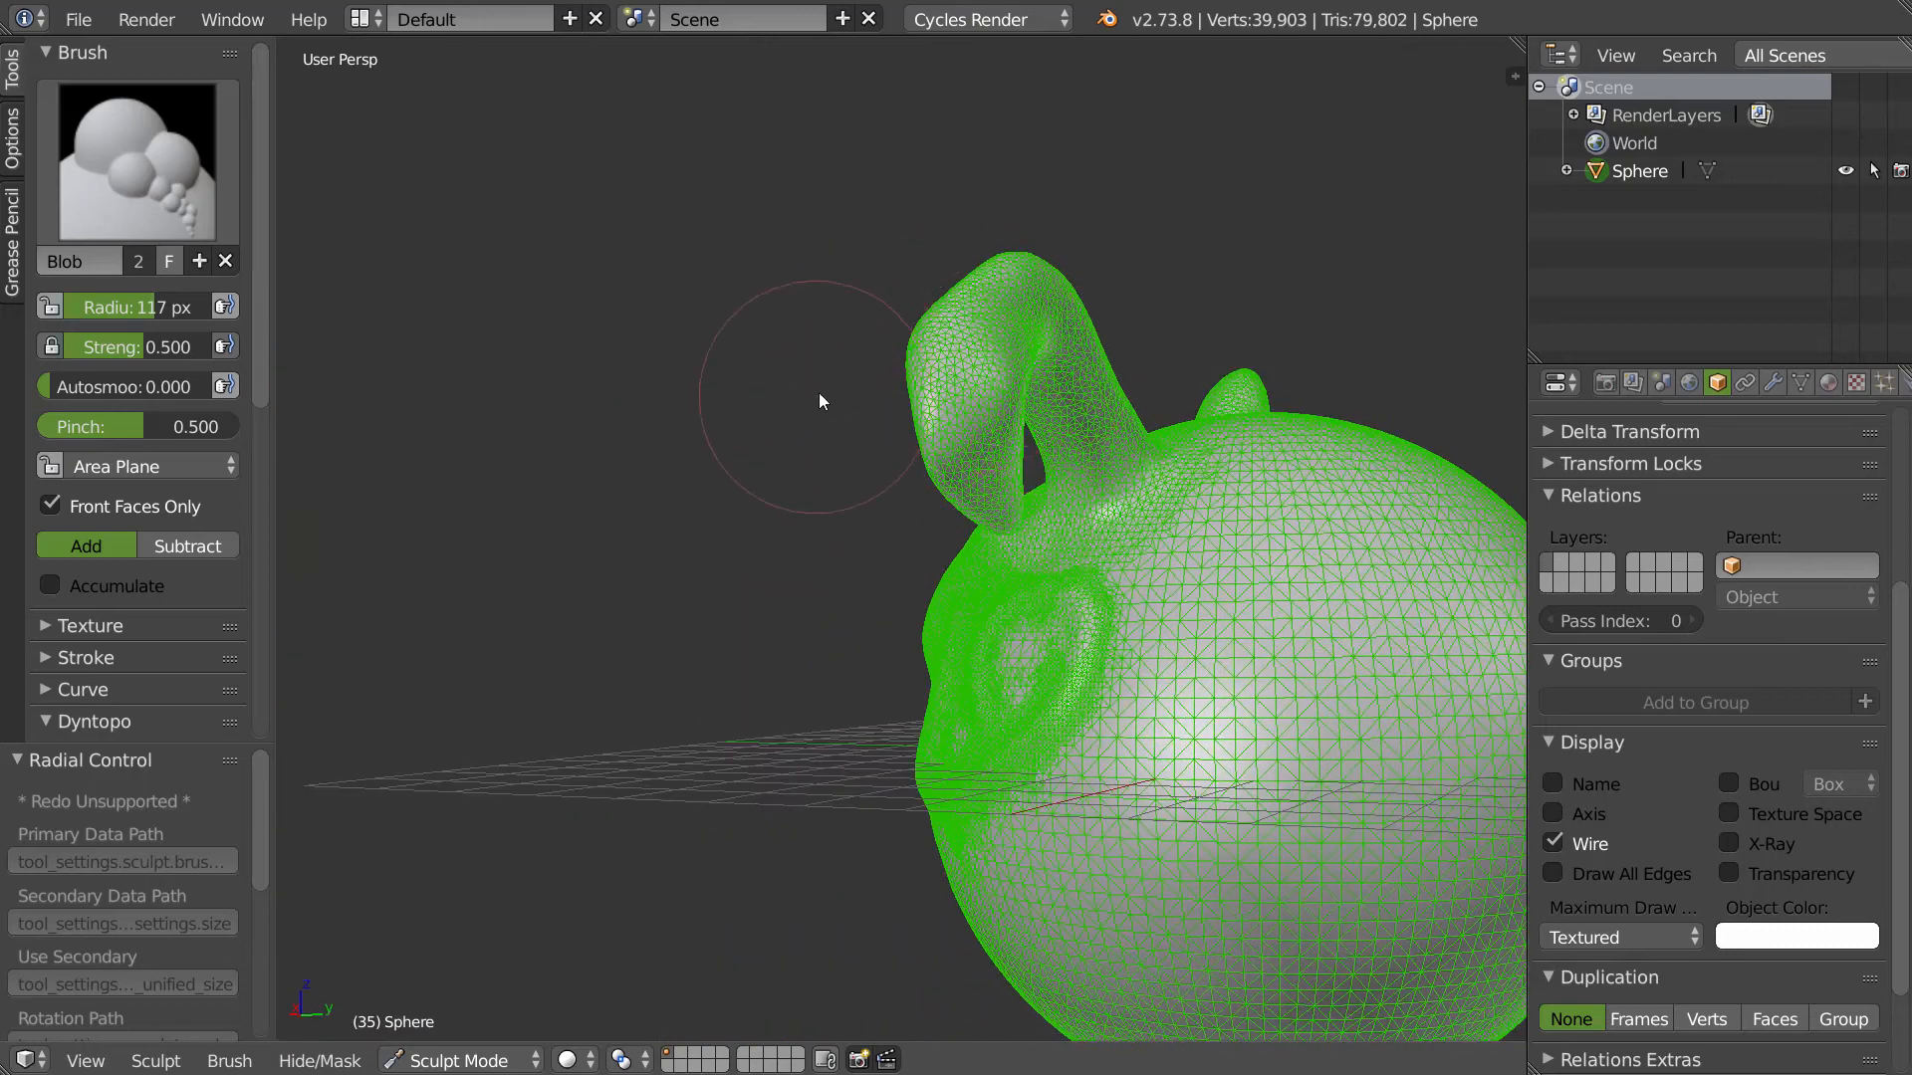
middle_click_drag(816, 396, 980, 370)
mouse_move(801, 451)
middle_mouse_down()
mouse_move(986, 414)
mouse_move(911, 463)
mouse_move(922, 422)
mouse_move(781, 518)
mouse_move(864, 500)
mouse_move(901, 538)
mouse_move(876, 563)
middle_mouse_up()
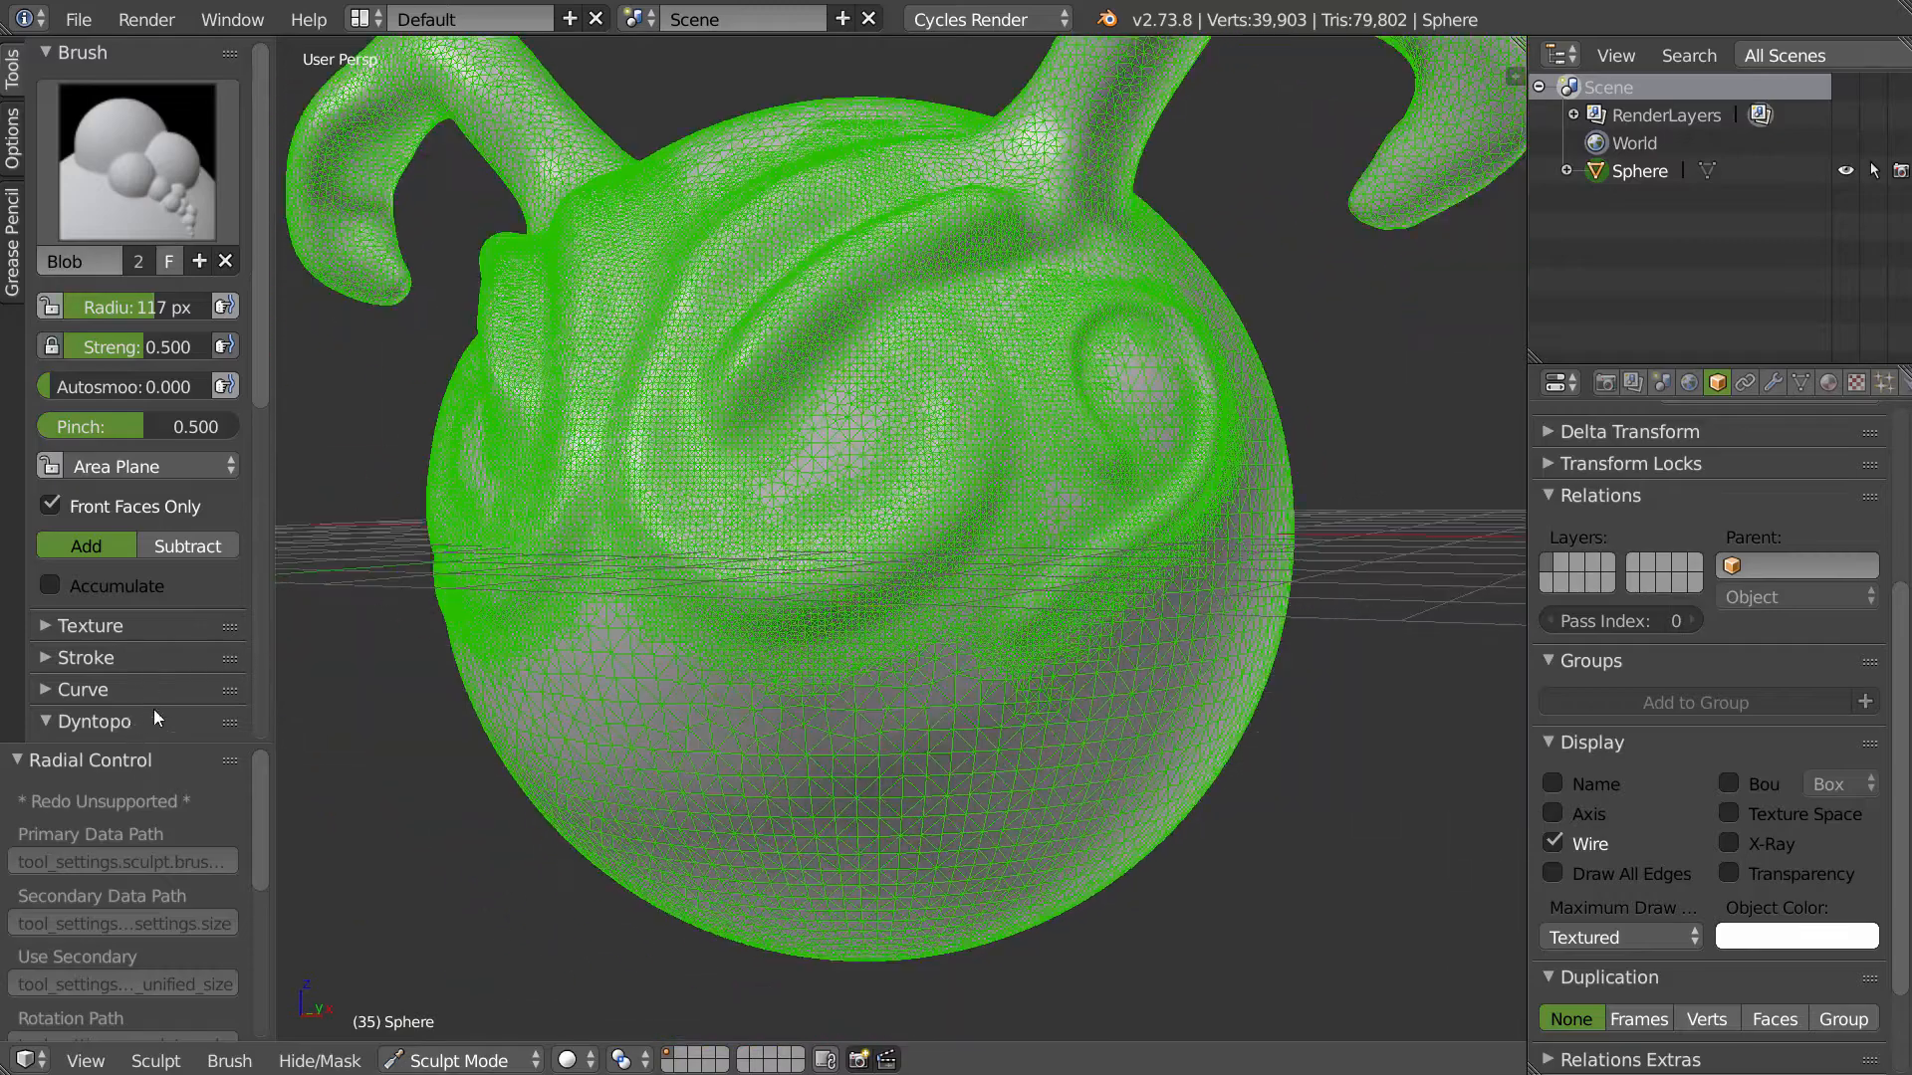
- Set the Dyntopo detail size to 10.80 px and brush along the groove below the eye
scroll(136, 715, "down", 7)
left_click_drag(94, 494, 169, 502)
middle_click_drag(918, 671, 805, 589)
scroll(715, 472, "up", 5)
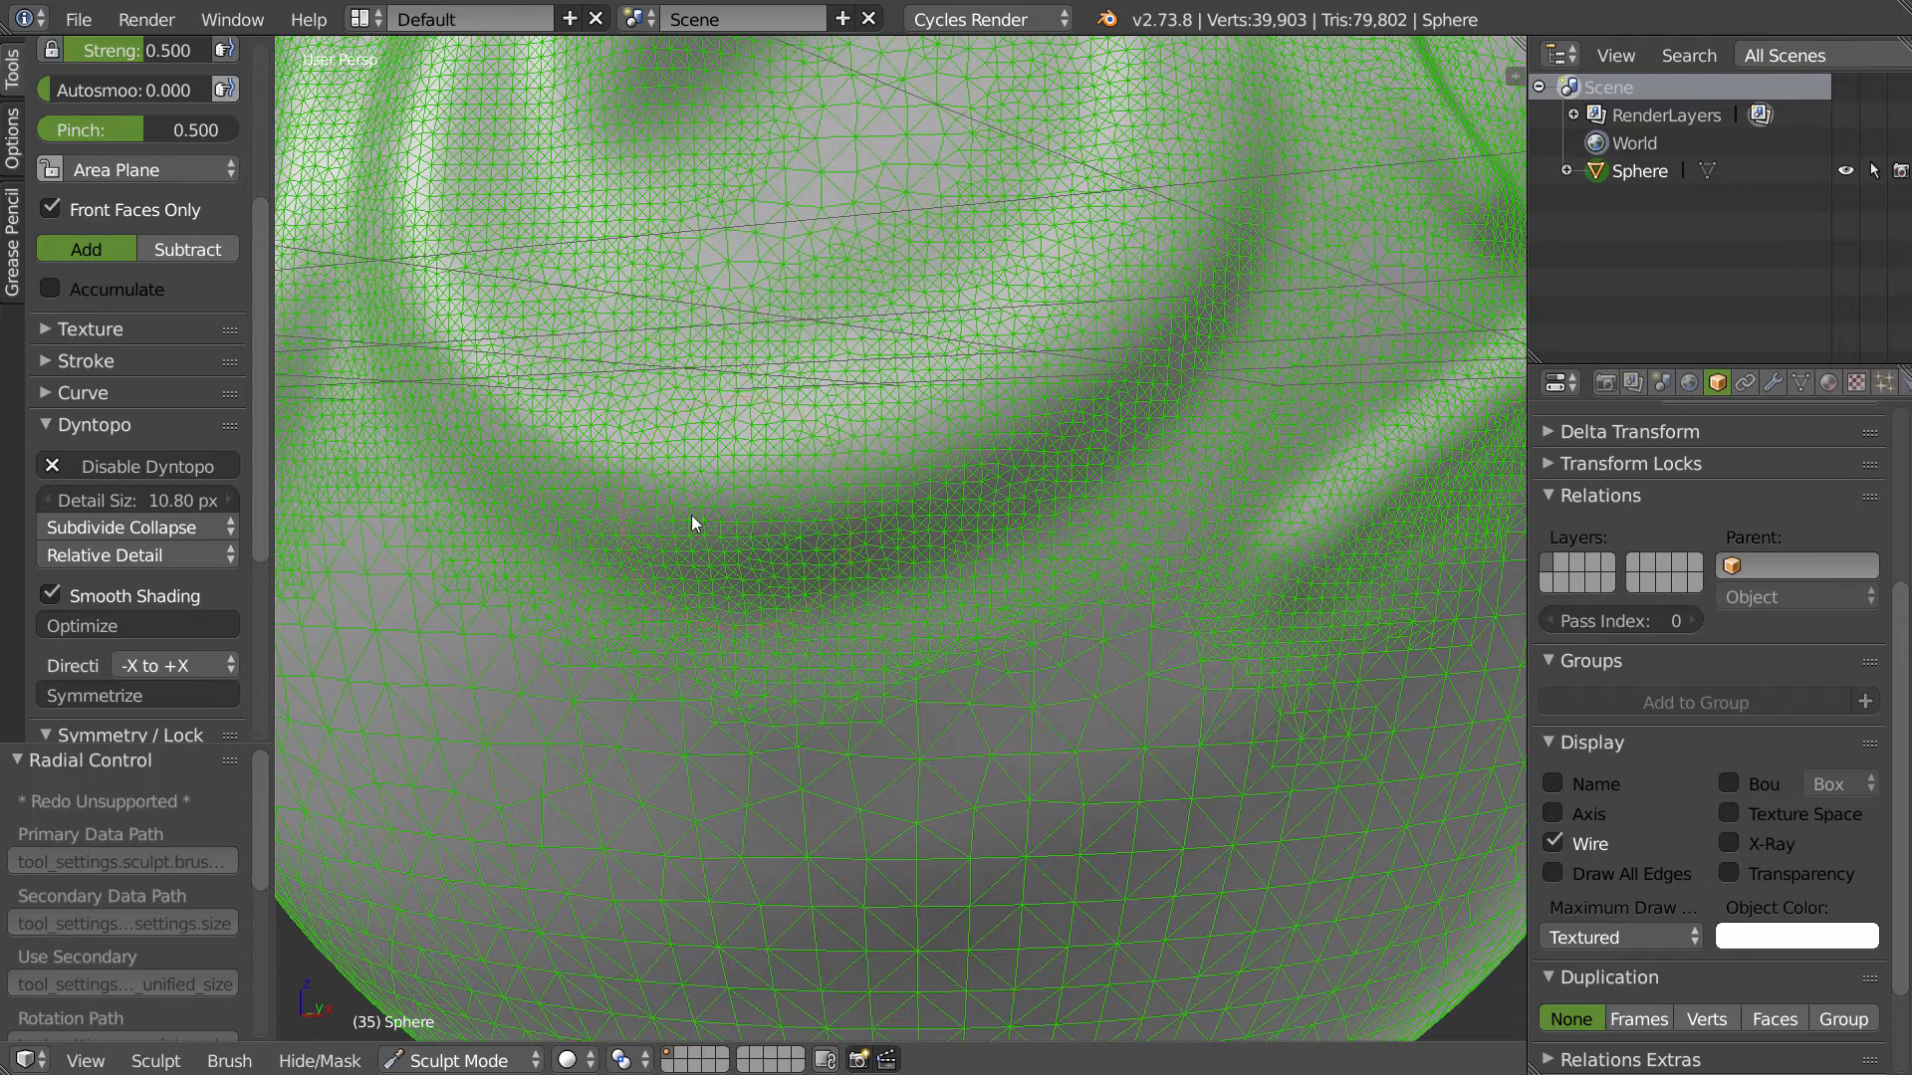
mouse_move(667, 531)
left_mouse_down()
mouse_move(853, 526)
mouse_move(785, 448)
mouse_move(617, 445)
left_mouse_up()
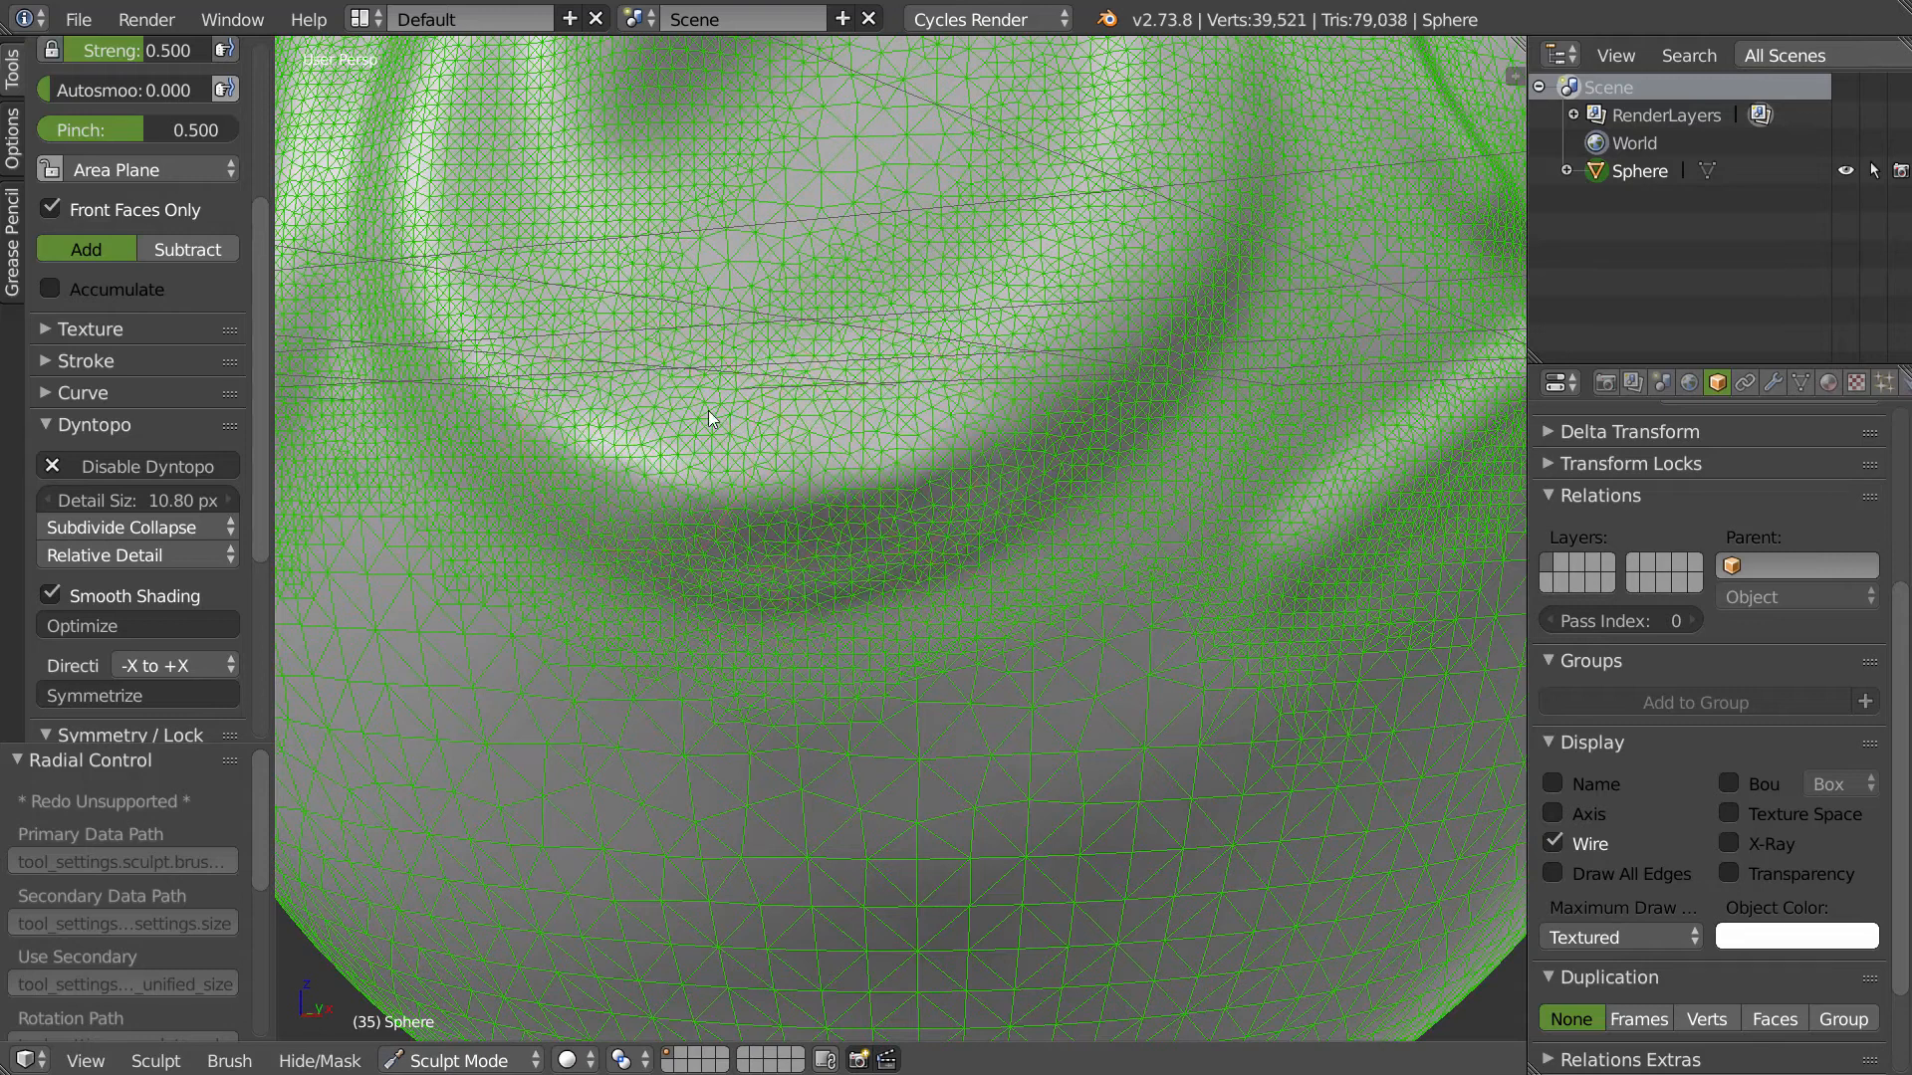
- Raise the Dyntopo detail size to 22.10 px, test a stroke in the groove and undo the test strokes
left_click_drag(180, 506, 243, 498)
mouse_move(701, 504)
left_mouse_down()
mouse_move(891, 507)
mouse_move(760, 599)
mouse_move(737, 659)
mouse_move(988, 493)
mouse_move(956, 597)
left_mouse_up()
key("ctrl+z")
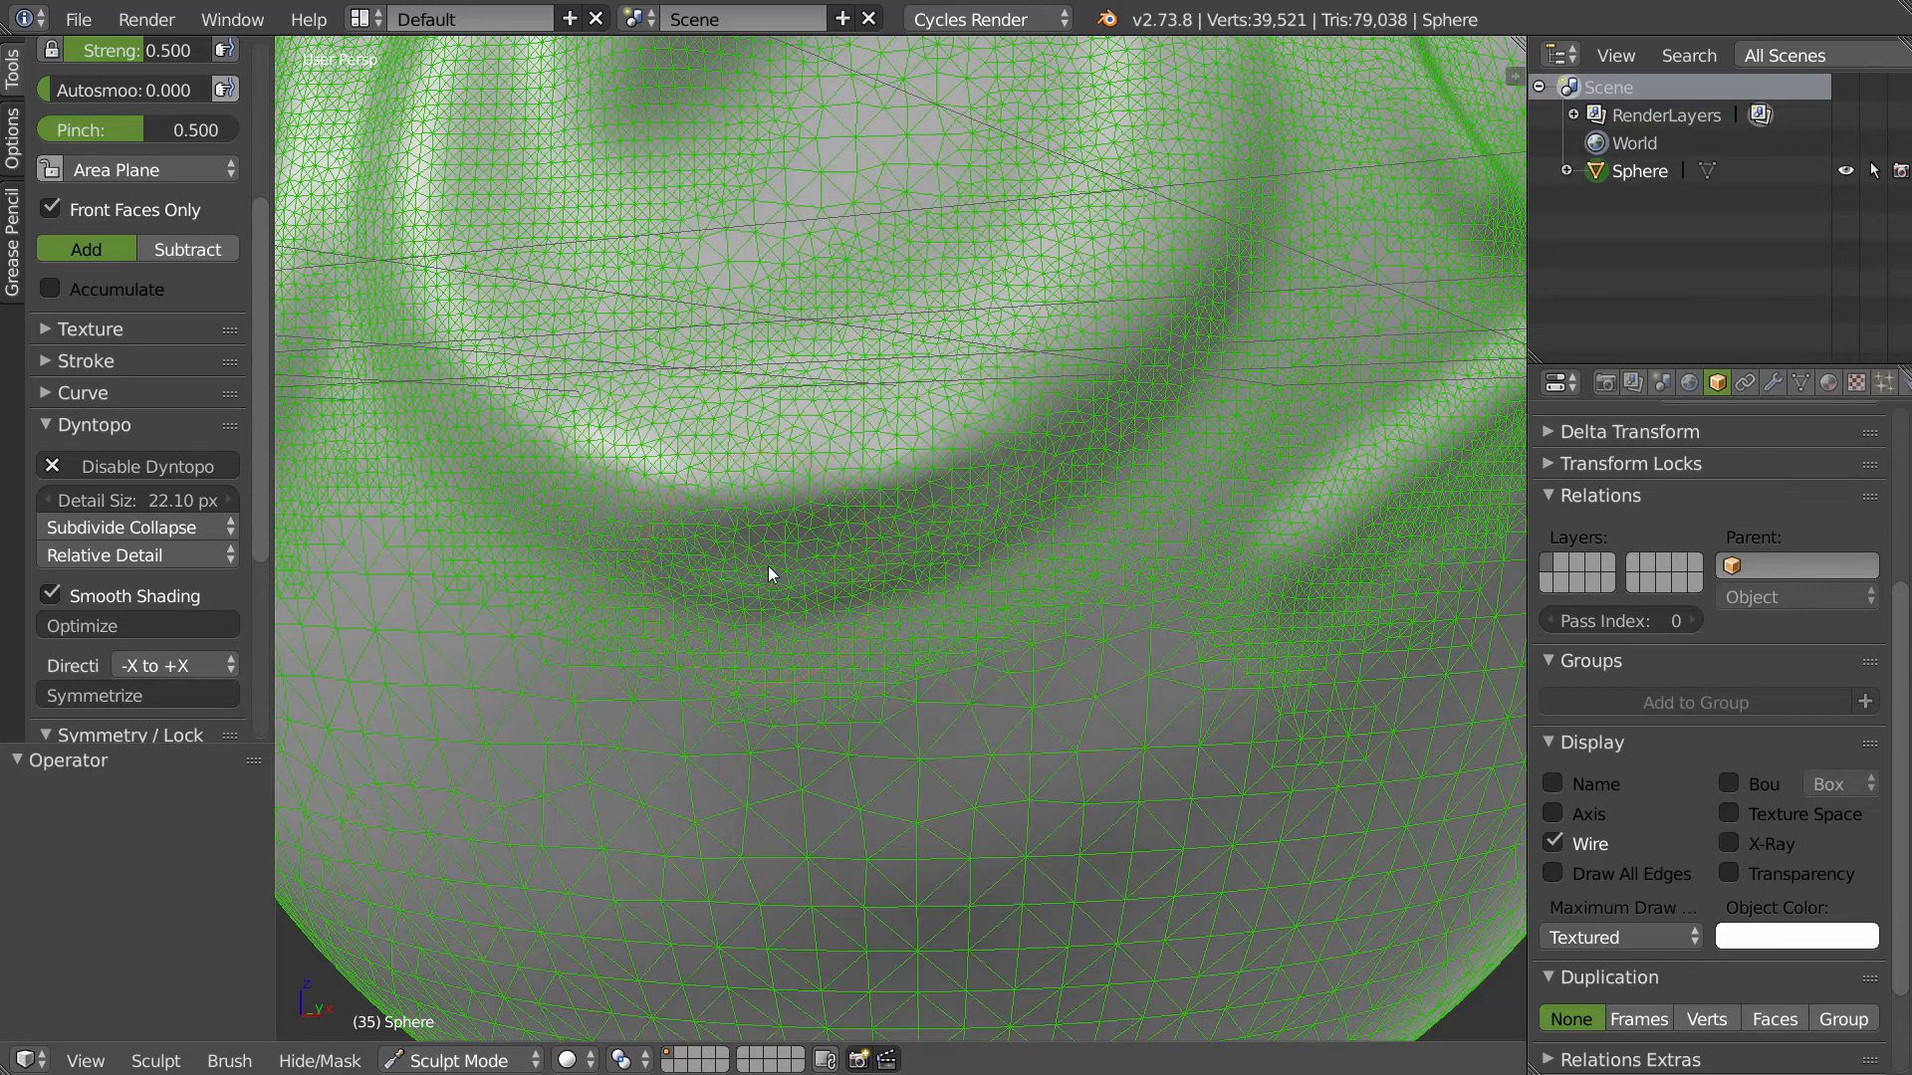
left_click_drag(780, 555, 789, 552)
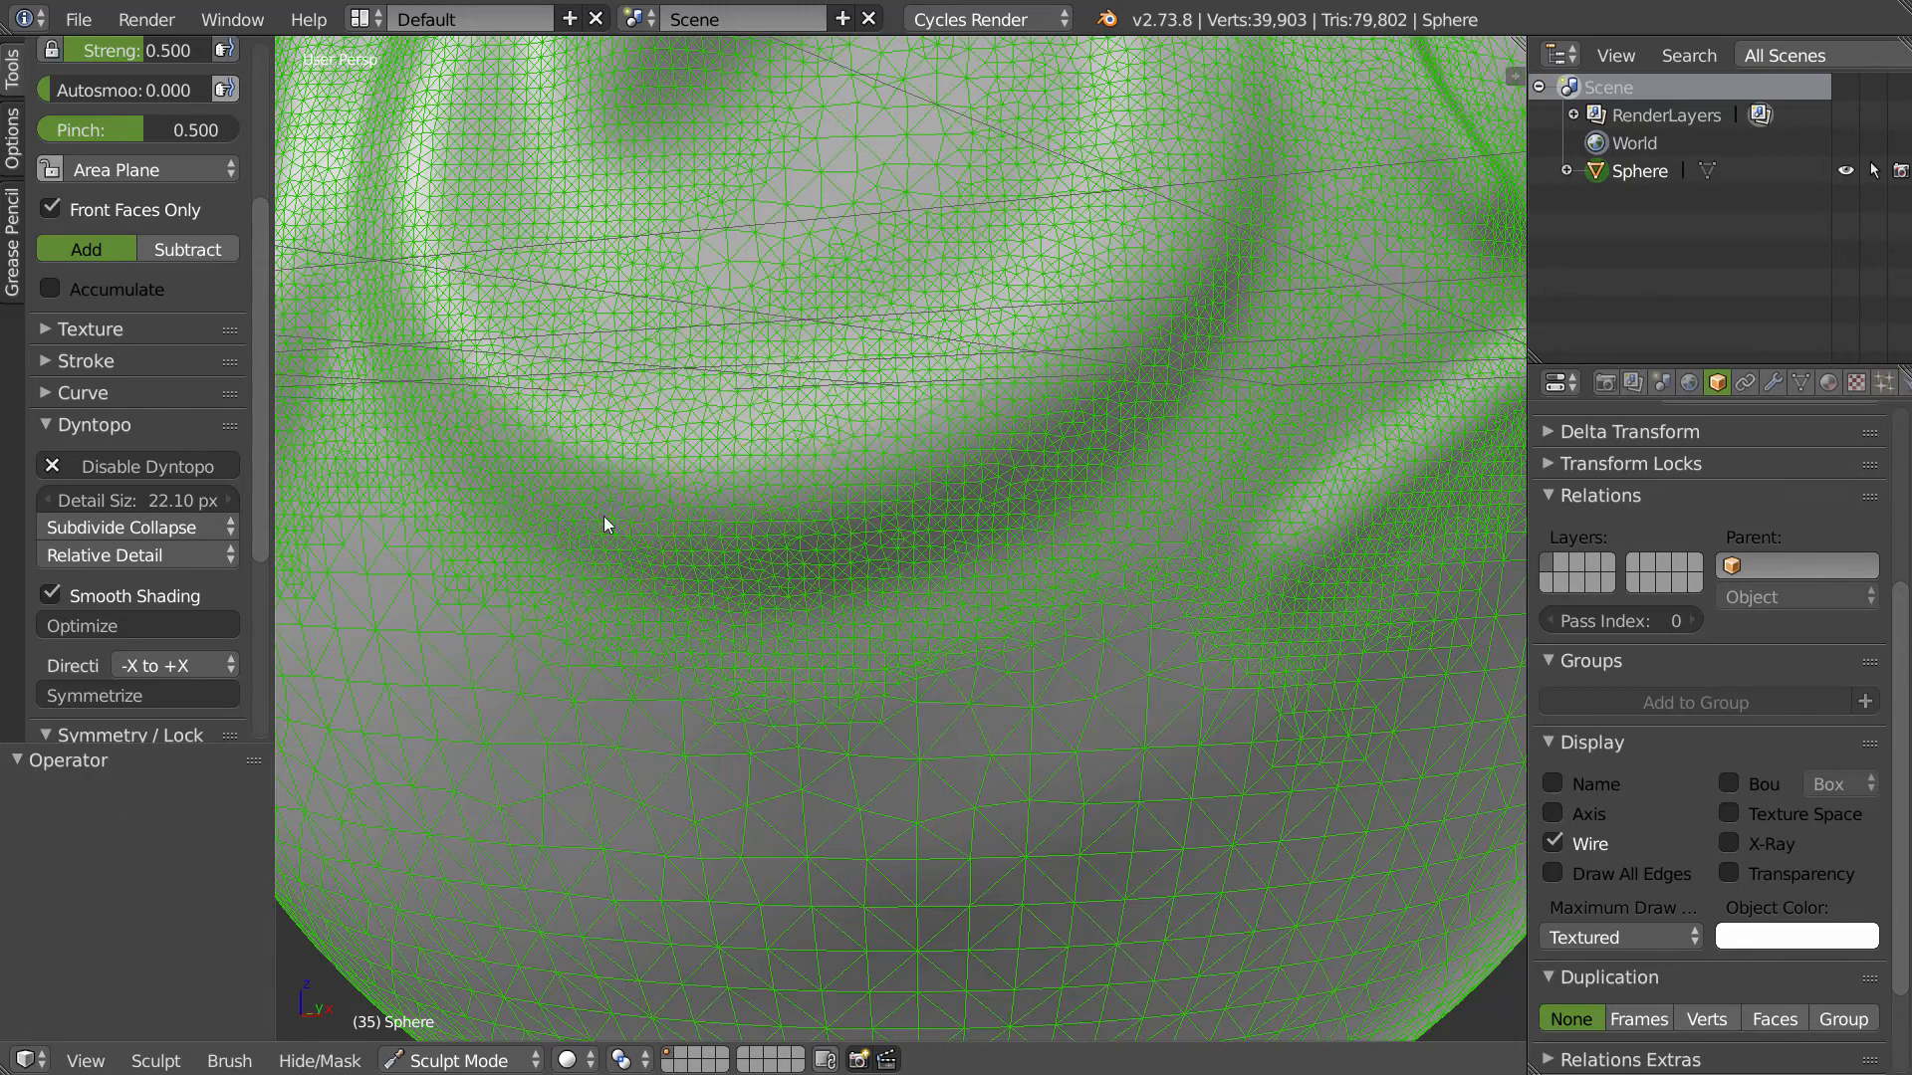
- Lower the brush strength to 0 and brush over the area below the eye to coarsen its mesh
key("shift+f")
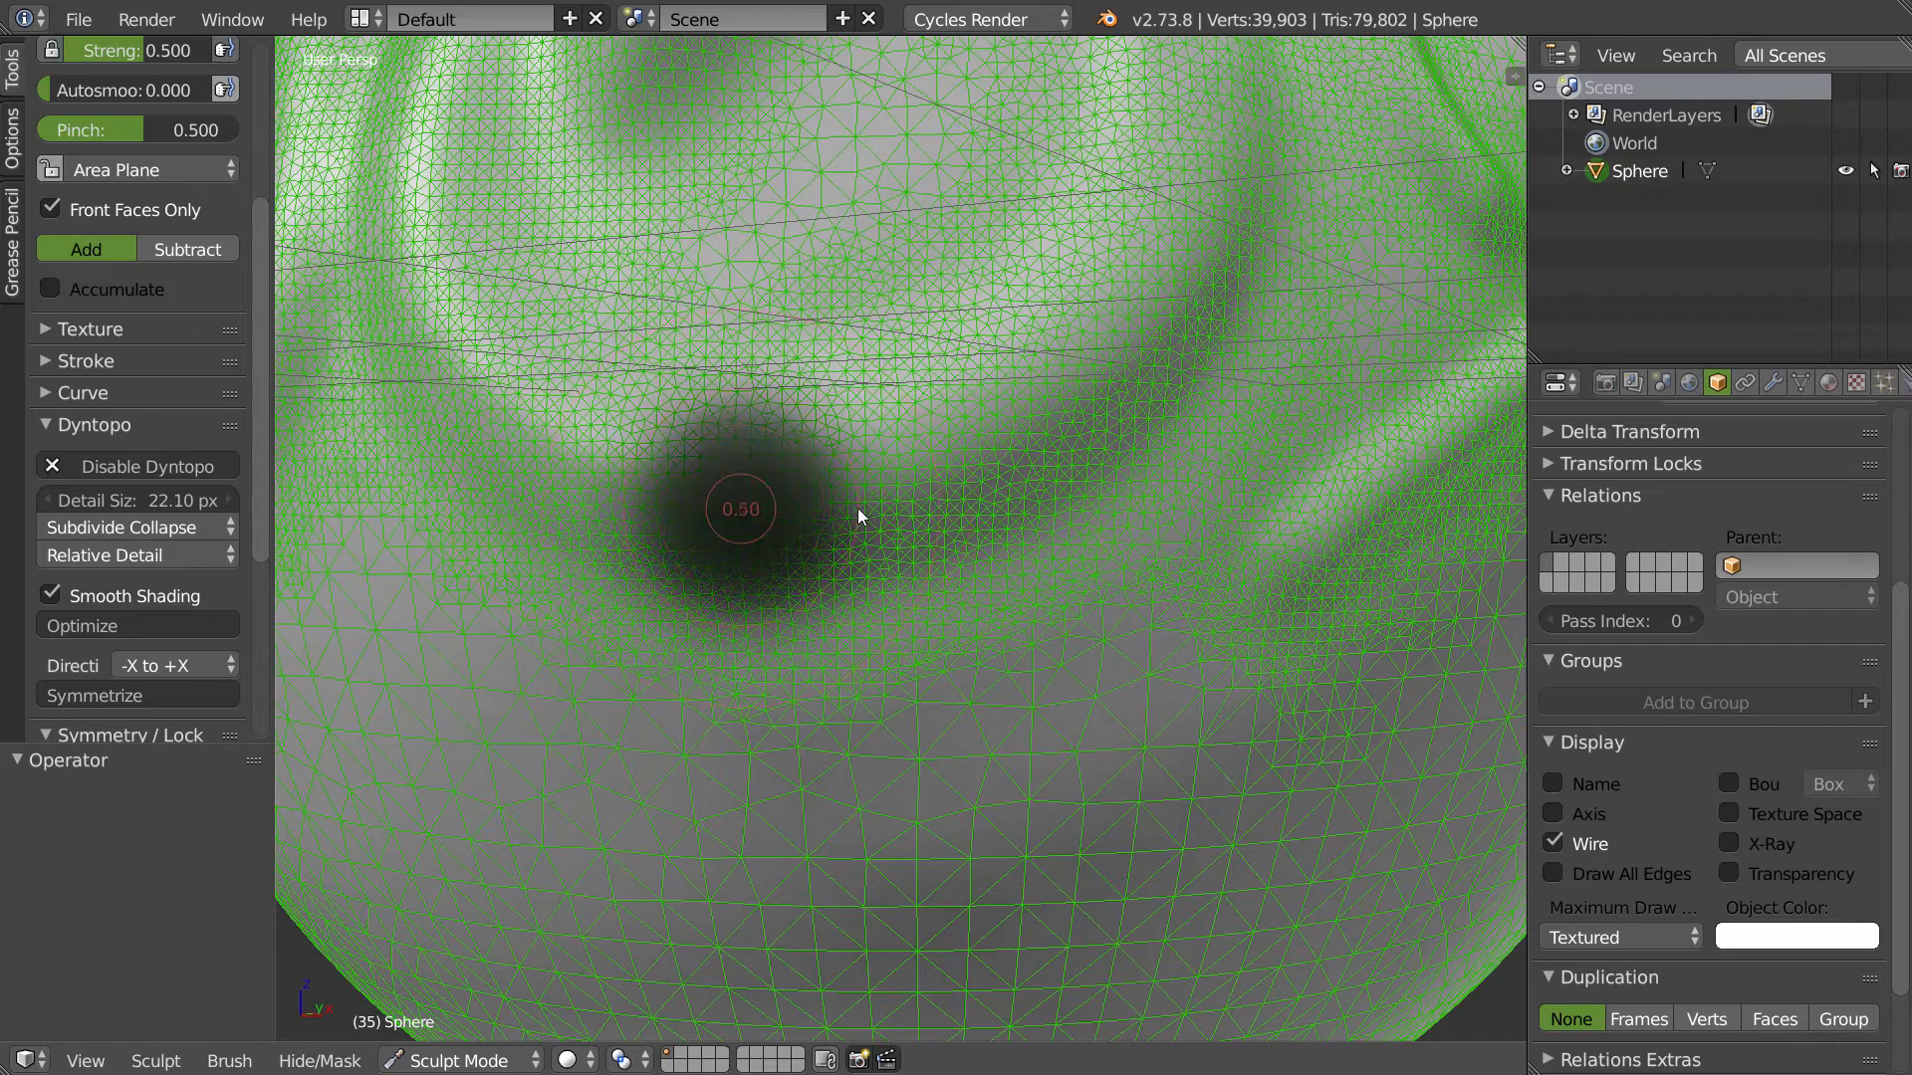
left_click(781, 518)
mouse_move(698, 520)
left_mouse_down()
mouse_move(828, 505)
mouse_move(912, 593)
mouse_move(559, 500)
mouse_move(861, 301)
mouse_move(774, 282)
mouse_move(1087, 620)
mouse_move(1336, 719)
mouse_move(800, 743)
mouse_move(970, 782)
mouse_move(462, 153)
mouse_move(1344, 205)
mouse_move(1388, 162)
mouse_move(499, 675)
mouse_move(339, 99)
mouse_move(536, 630)
mouse_move(1001, 399)
left_mouse_up()
- Try coarsening the face from farther away, undo it, and switch the detail type to Constant Detail and back to Relative Detail
scroll(1001, 398, "down", 6)
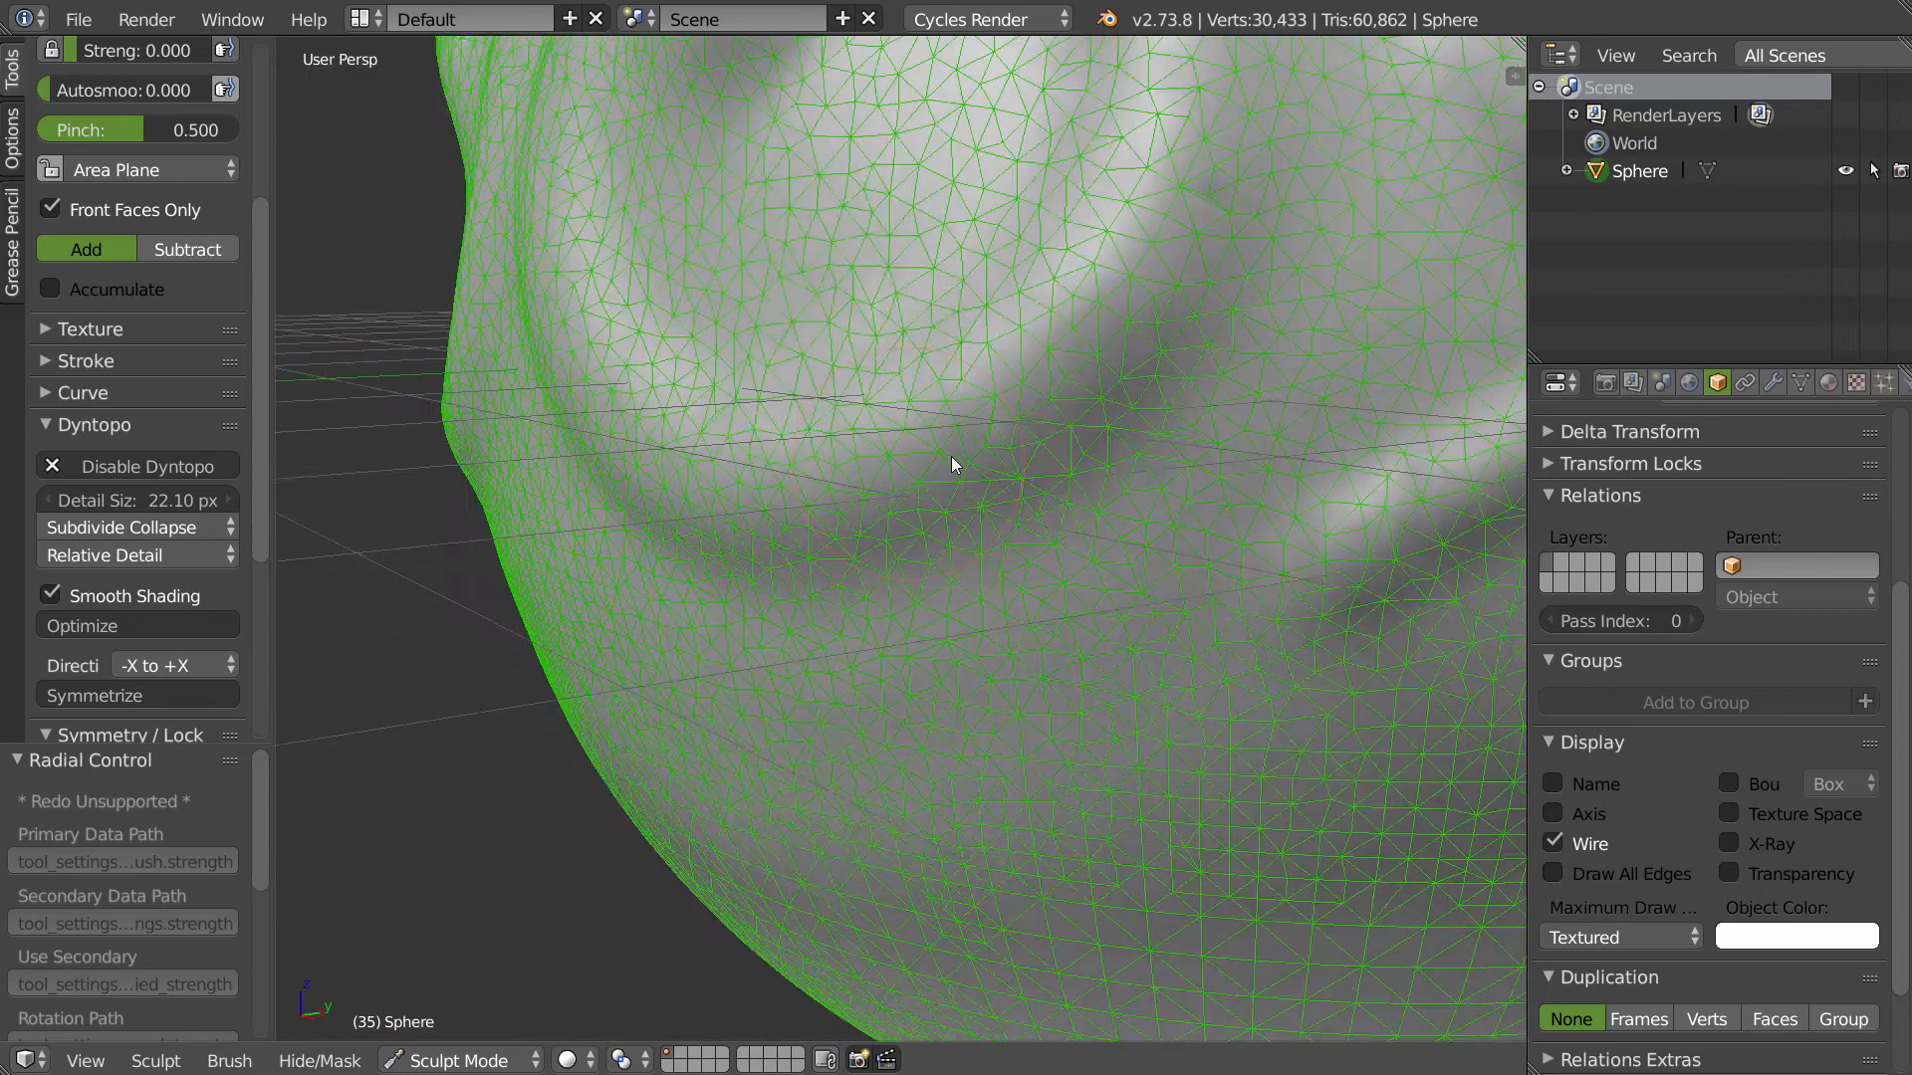
mouse_move(768, 392)
left_mouse_down()
mouse_move(899, 334)
mouse_move(739, 572)
mouse_move(773, 472)
mouse_move(960, 456)
left_mouse_up()
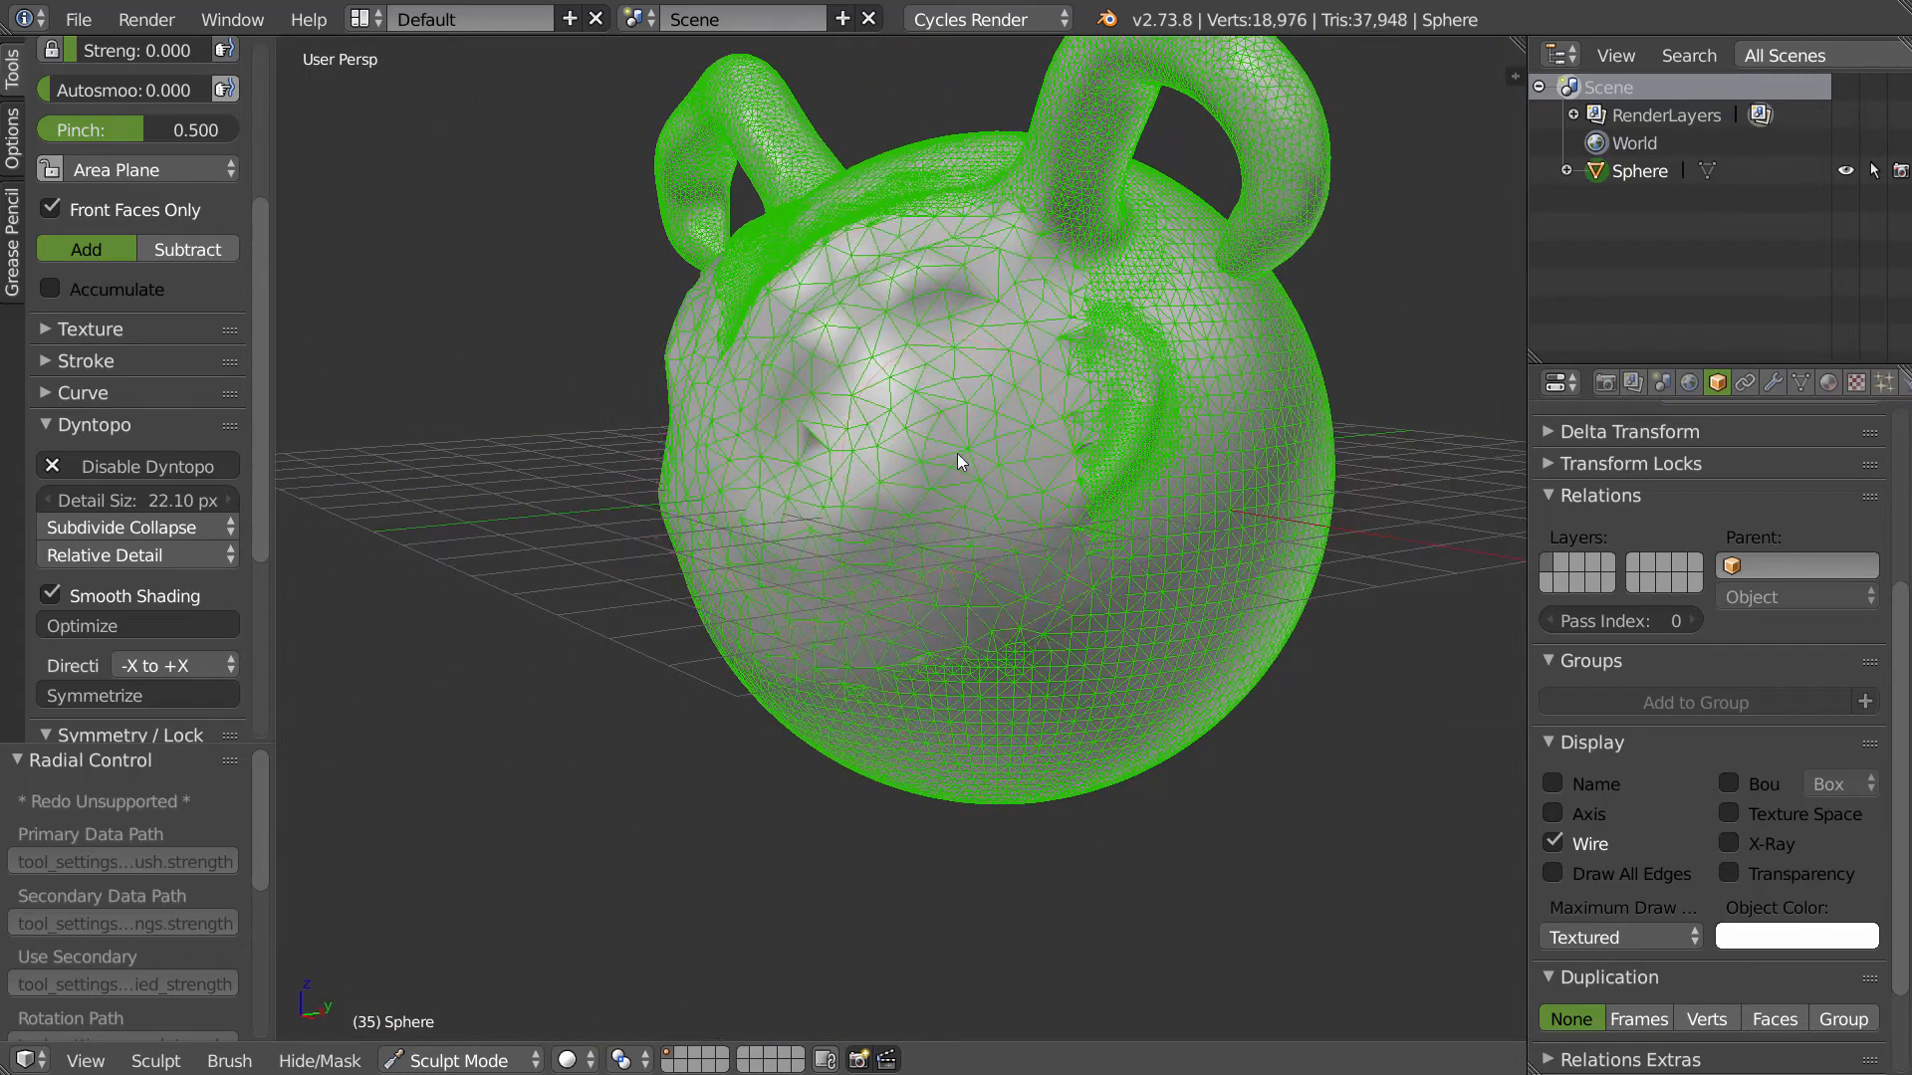
left_click(132, 556)
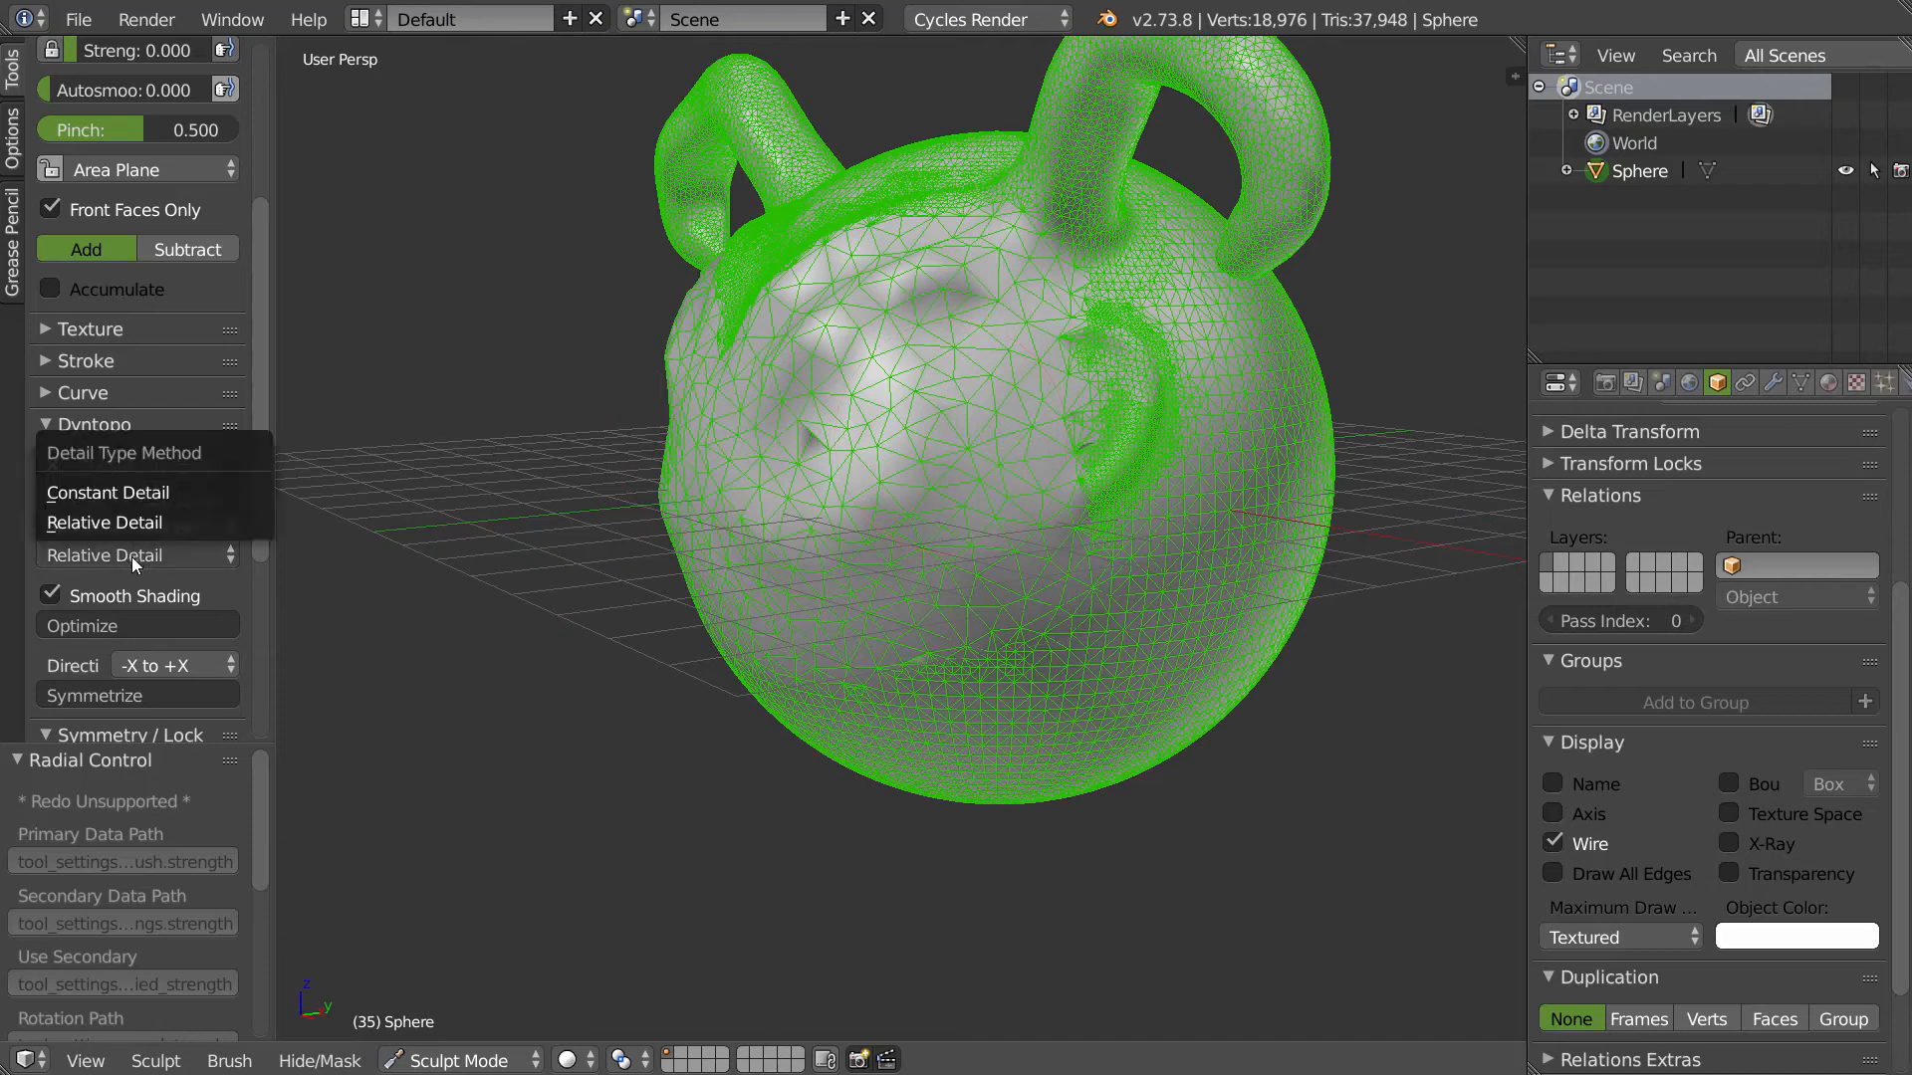
left_click(138, 492)
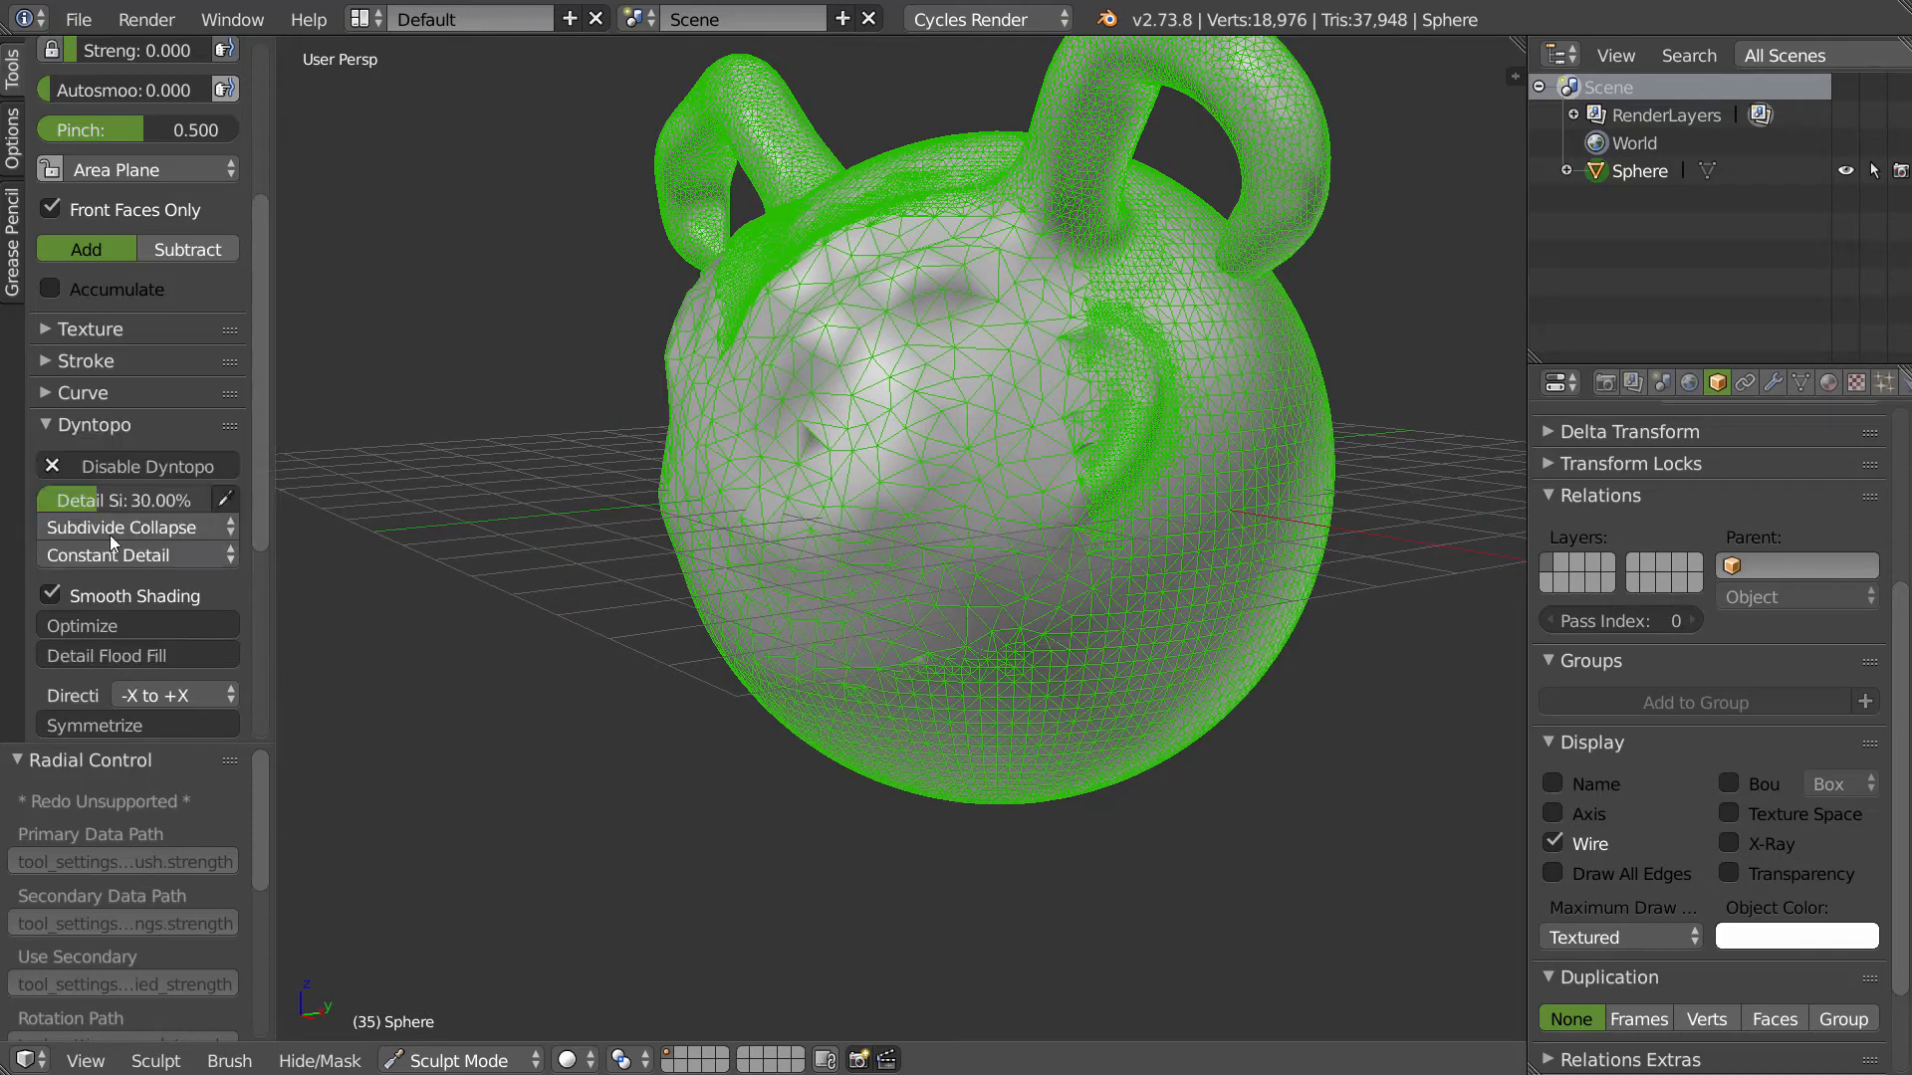
left_click(869, 496)
middle_click_drag(871, 494, 789, 518)
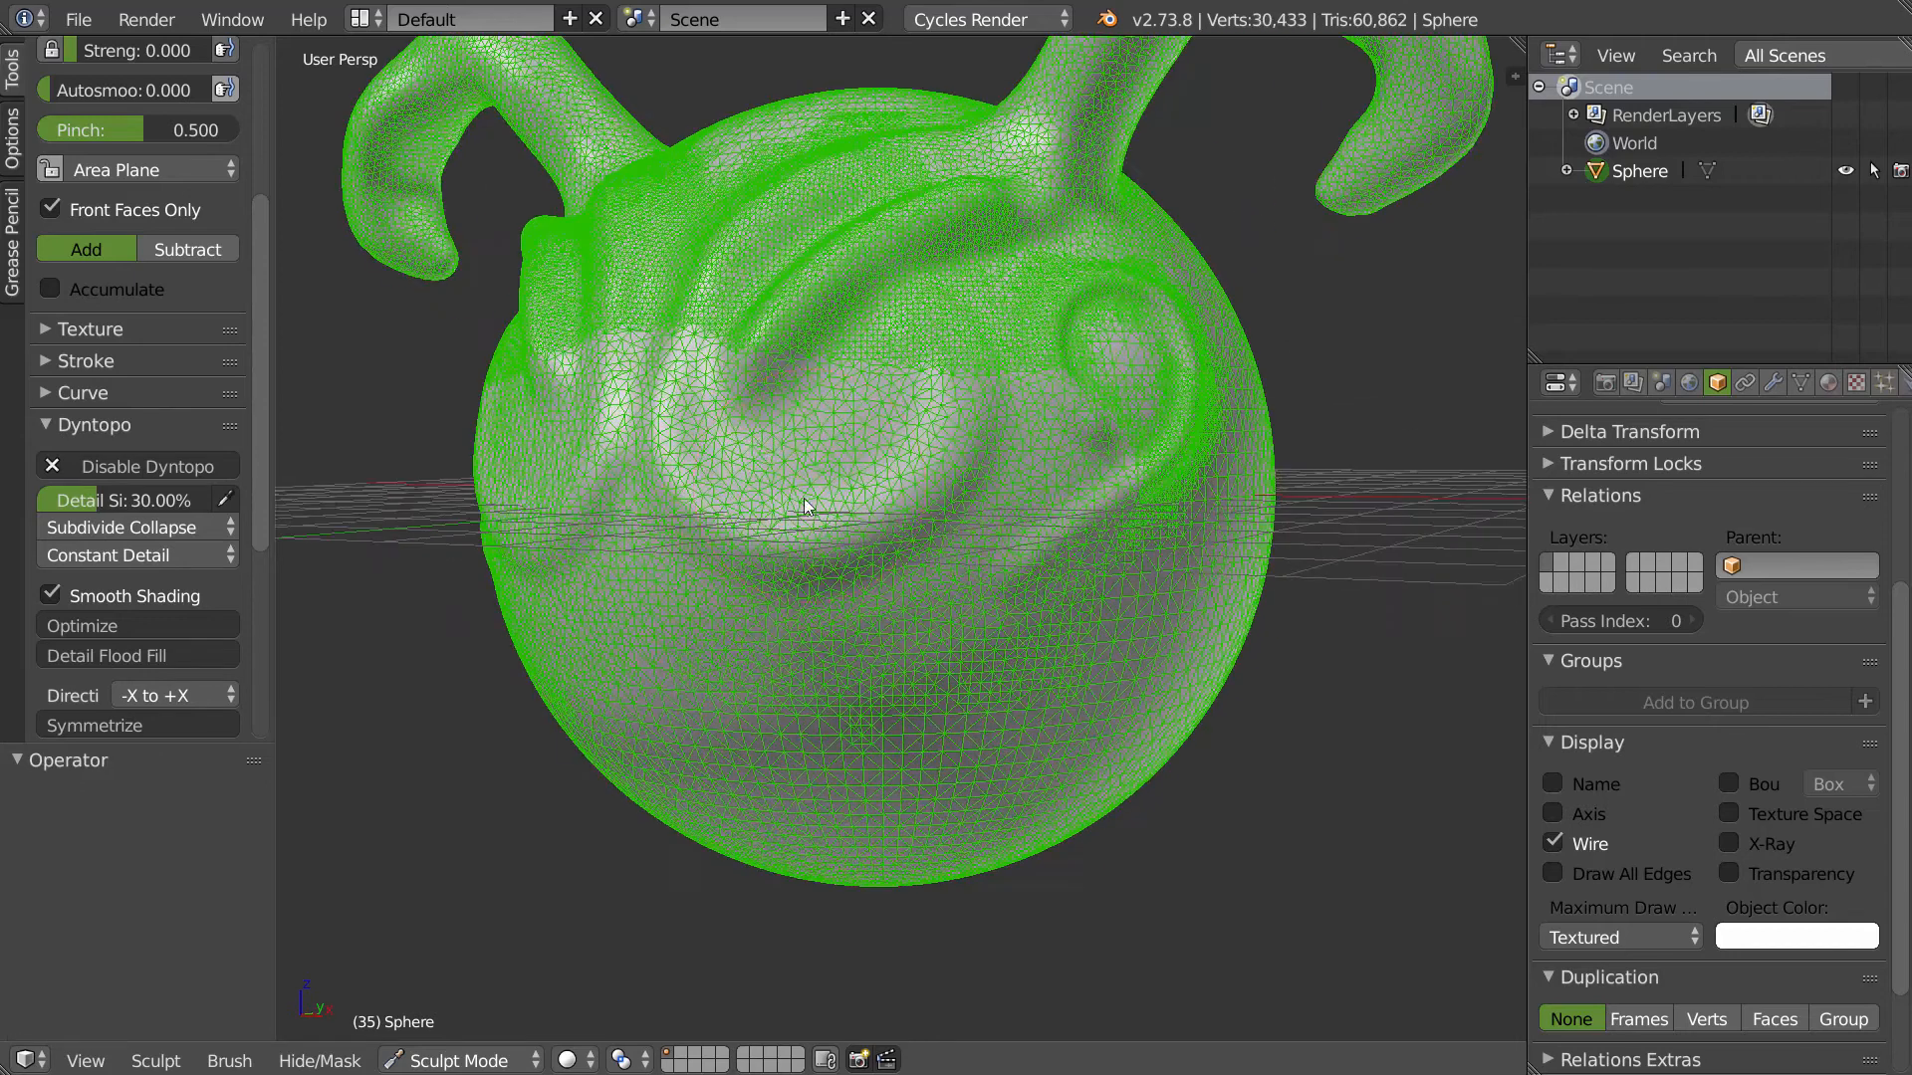
left_click(105, 556)
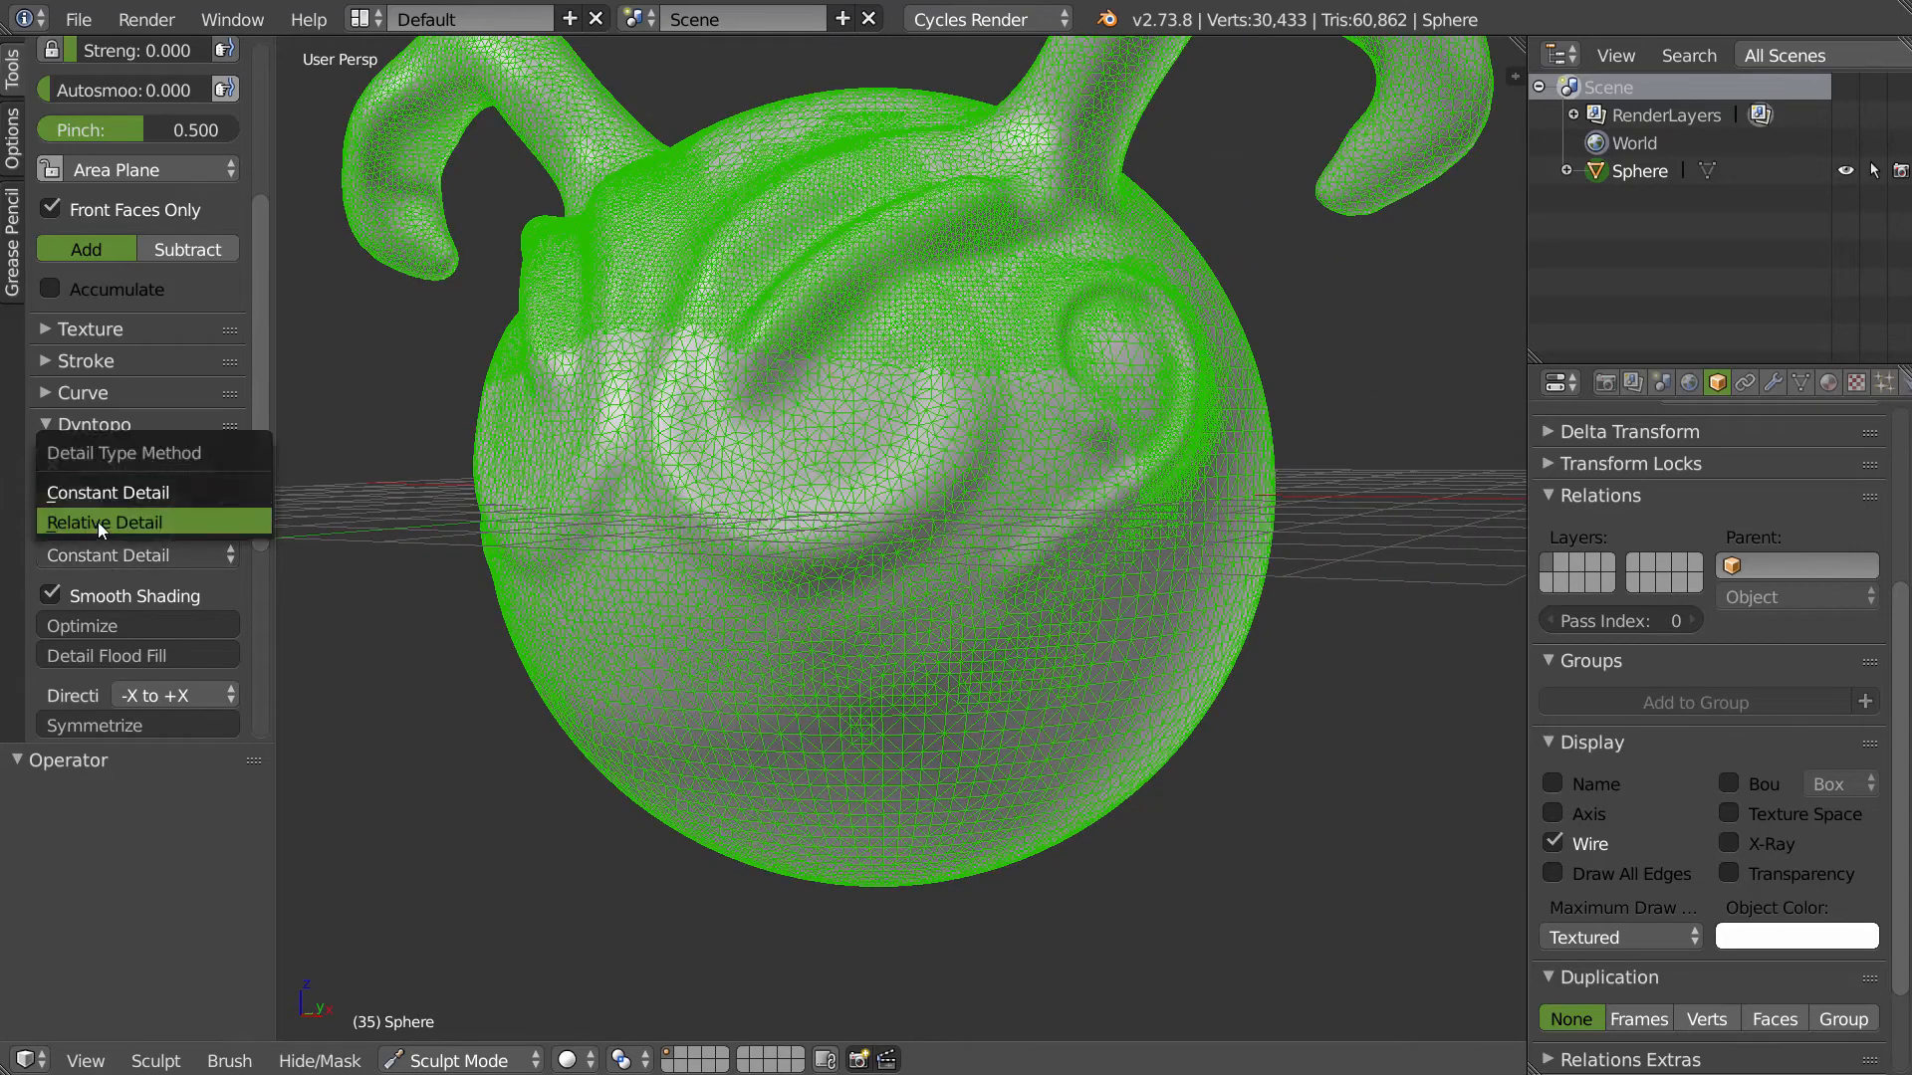
left_click(98, 522)
- Set the Dyntopo detail size to 10 px and brush the surface below the eye to refine its mesh
scroll(812, 621, "up", 8)
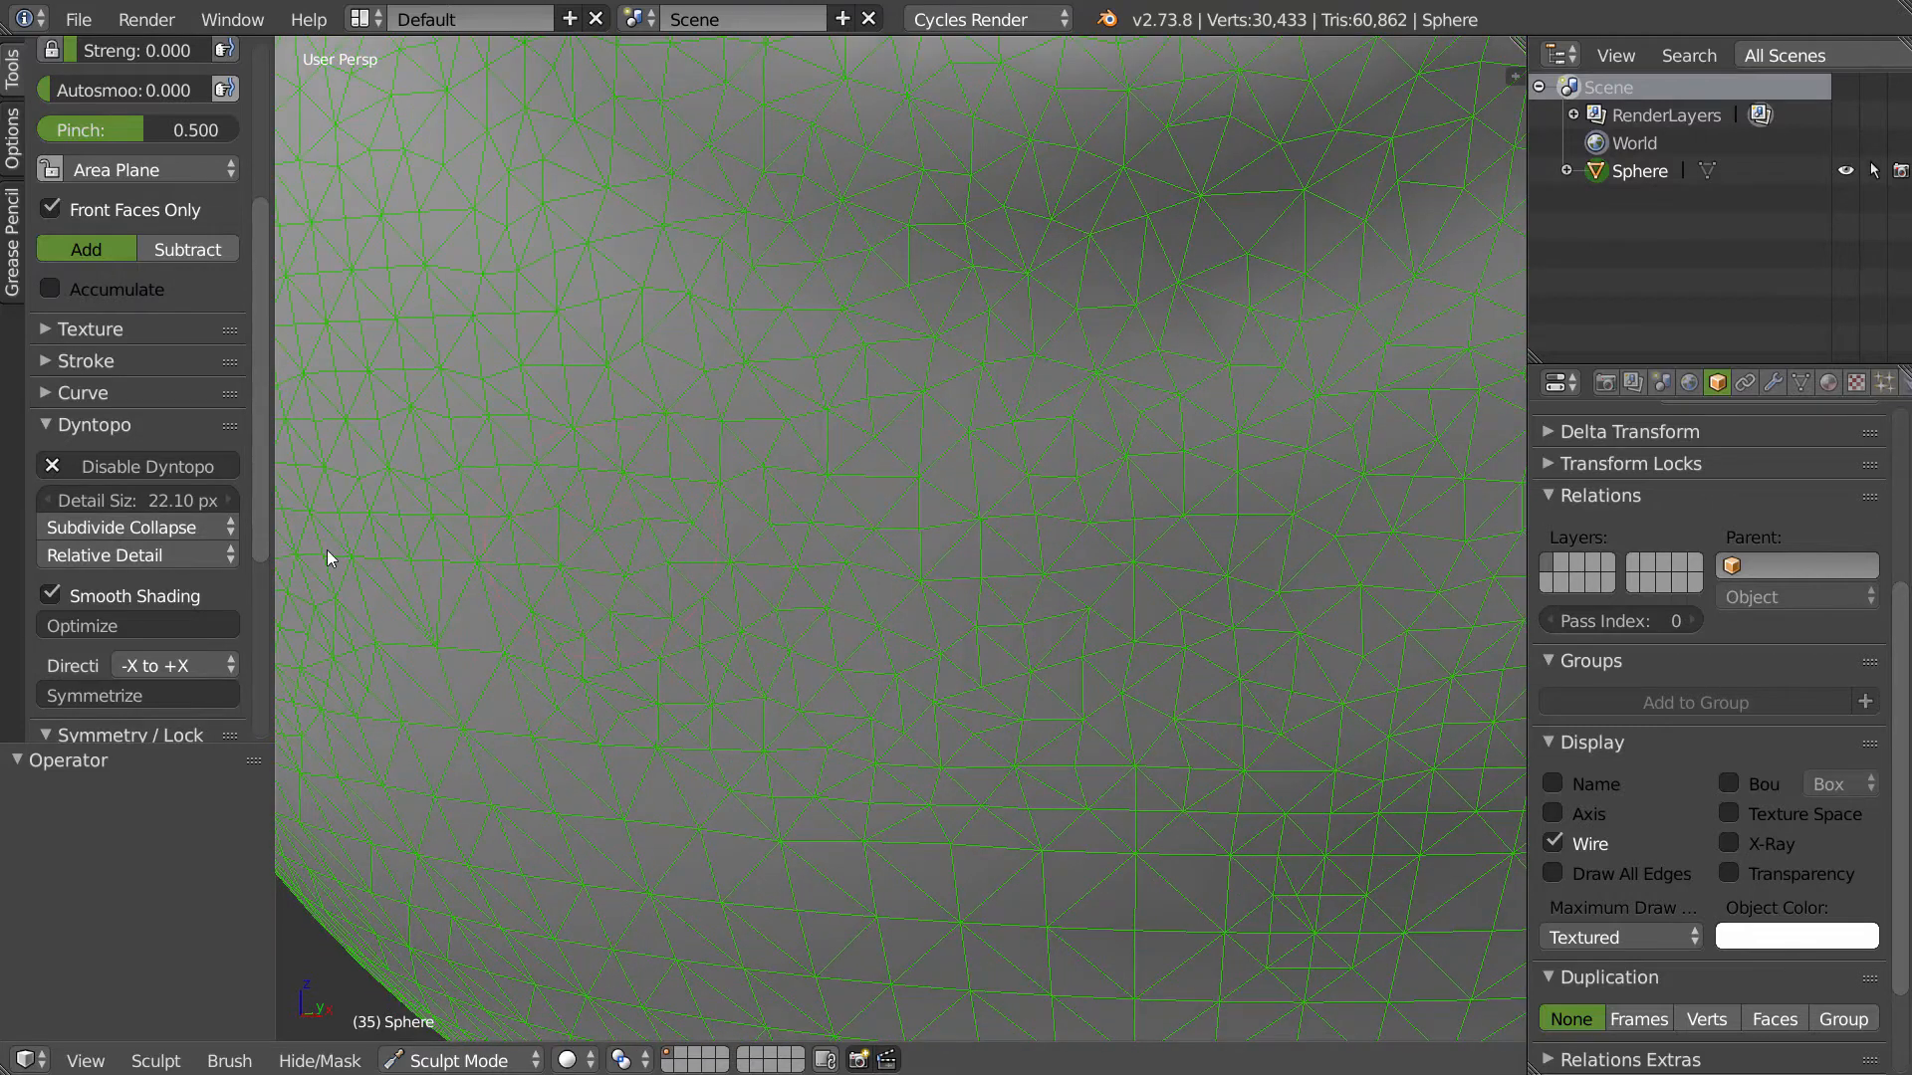
left_click(117, 499)
type("10")
key("Return")
mouse_move(672, 605)
left_mouse_down()
mouse_move(879, 496)
mouse_move(1264, 432)
mouse_move(1049, 511)
left_mouse_up()
- Brush the refined patch again from two increasingly close views to produce progressively finer triangles
scroll(842, 564, "up", 4)
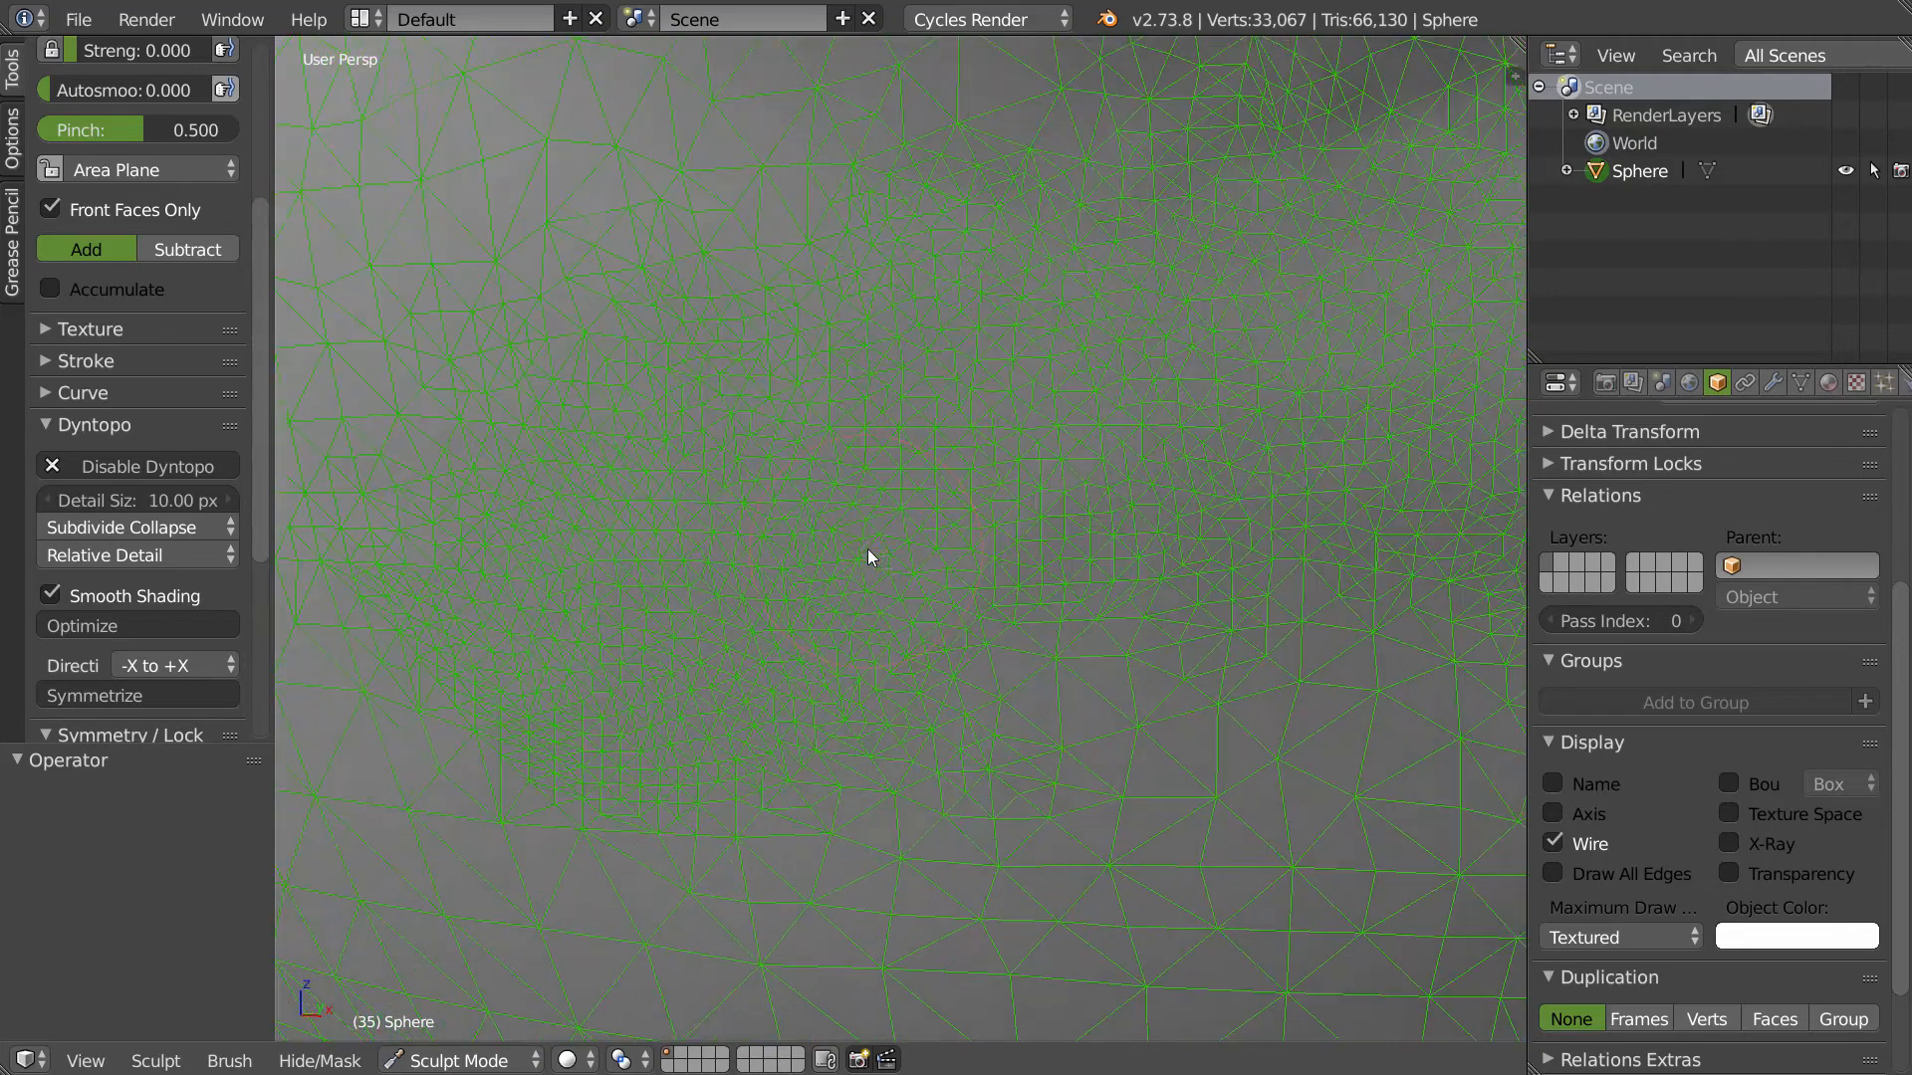
mouse_move(657, 551)
left_mouse_down()
mouse_move(874, 422)
mouse_move(1096, 340)
left_mouse_up()
scroll(772, 498, "up", 3)
mouse_move(760, 498)
left_mouse_down()
mouse_move(734, 584)
mouse_move(1135, 363)
mouse_move(1084, 438)
left_mouse_up()
- Brush over the densest part of the patch from farther away to coarsen it again
scroll(1084, 444, "down", 3)
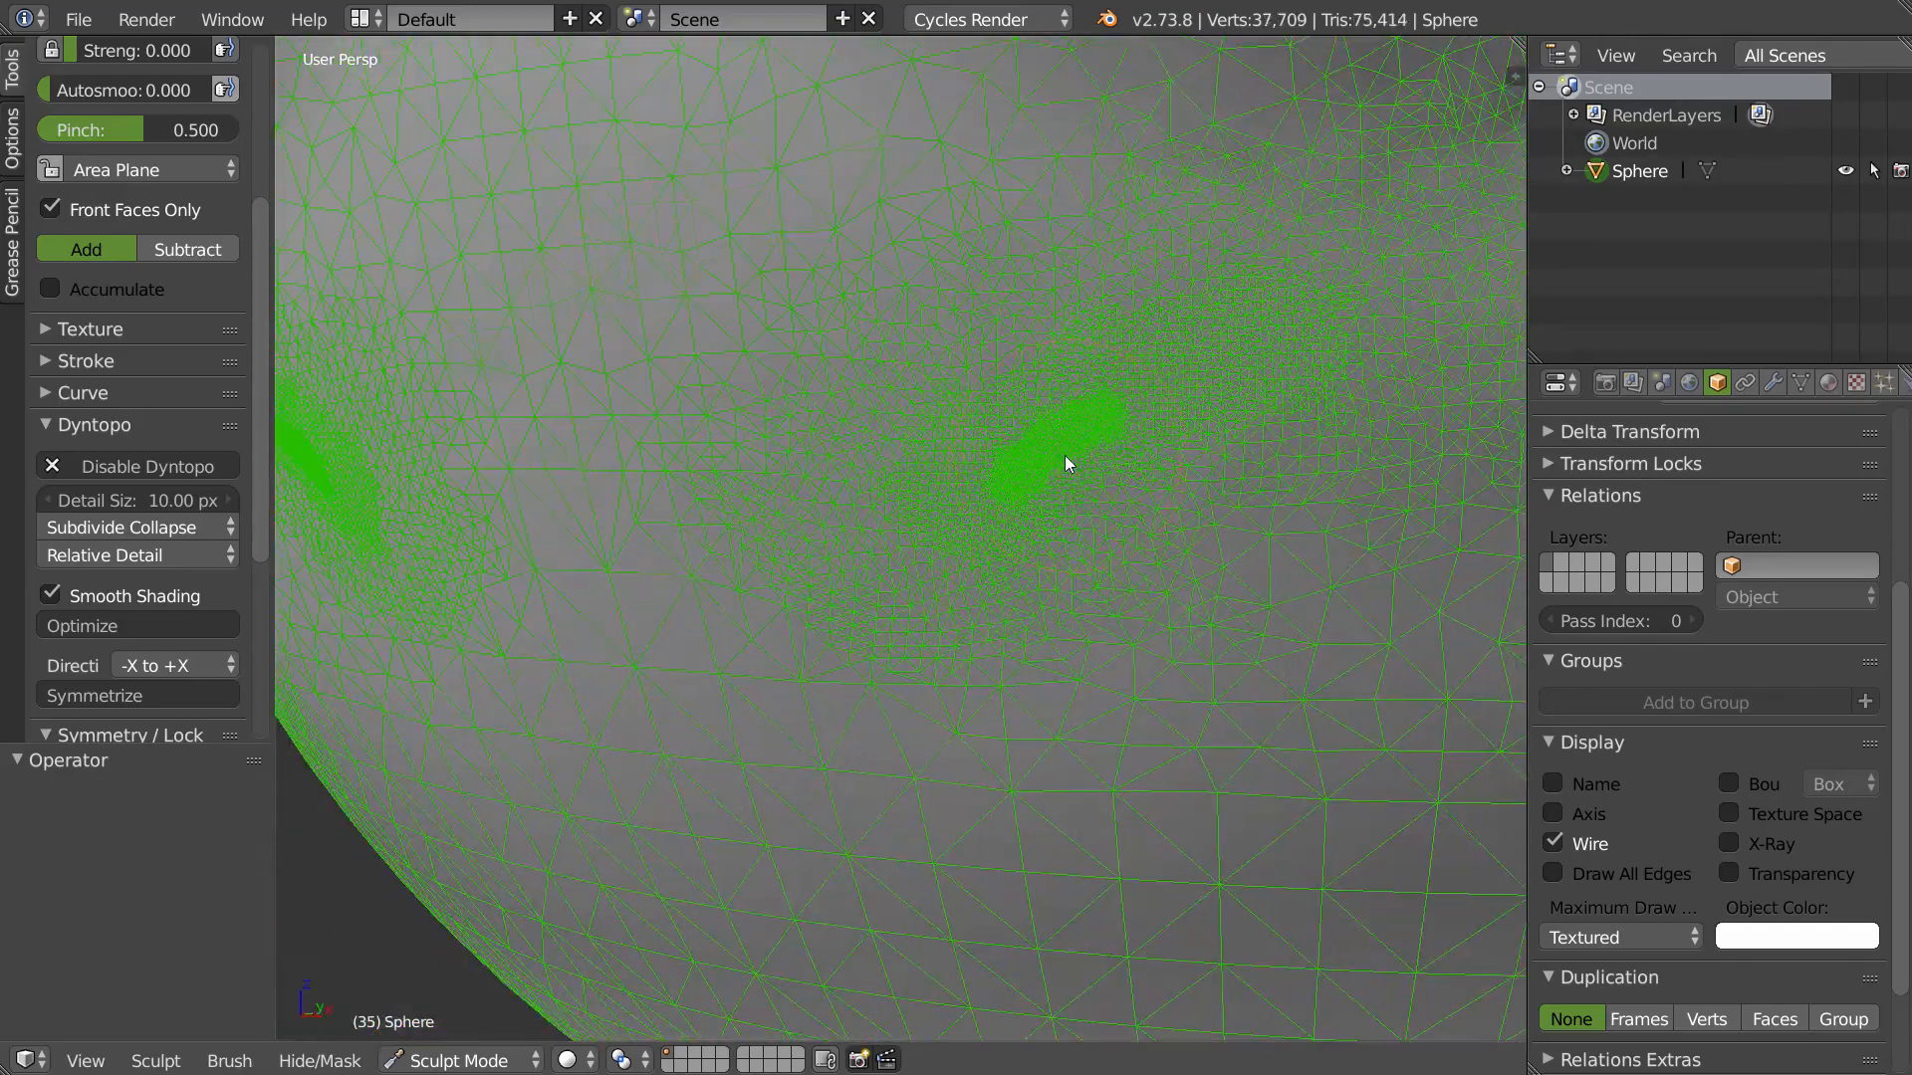
middle_click_drag(1133, 441, 1077, 475)
scroll(1026, 478, "up", 2)
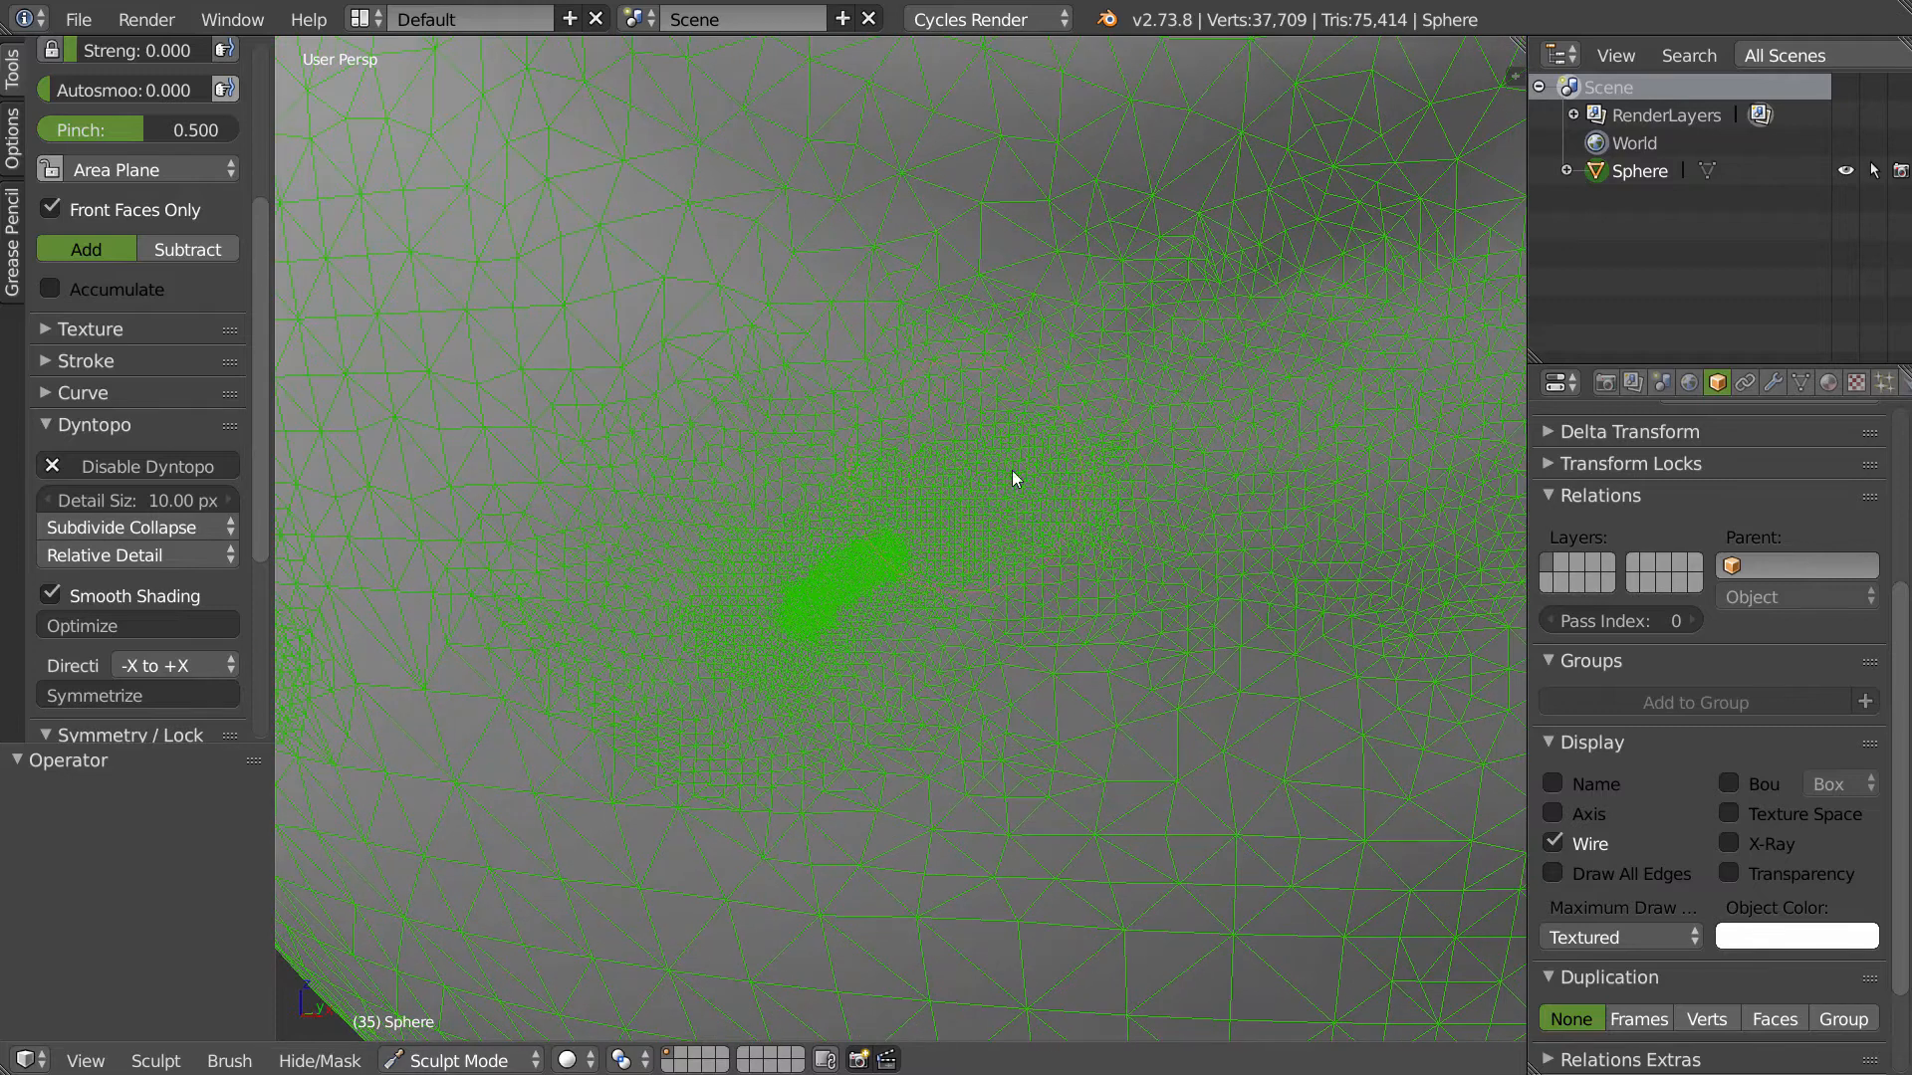
scroll(1036, 476, "down", 2)
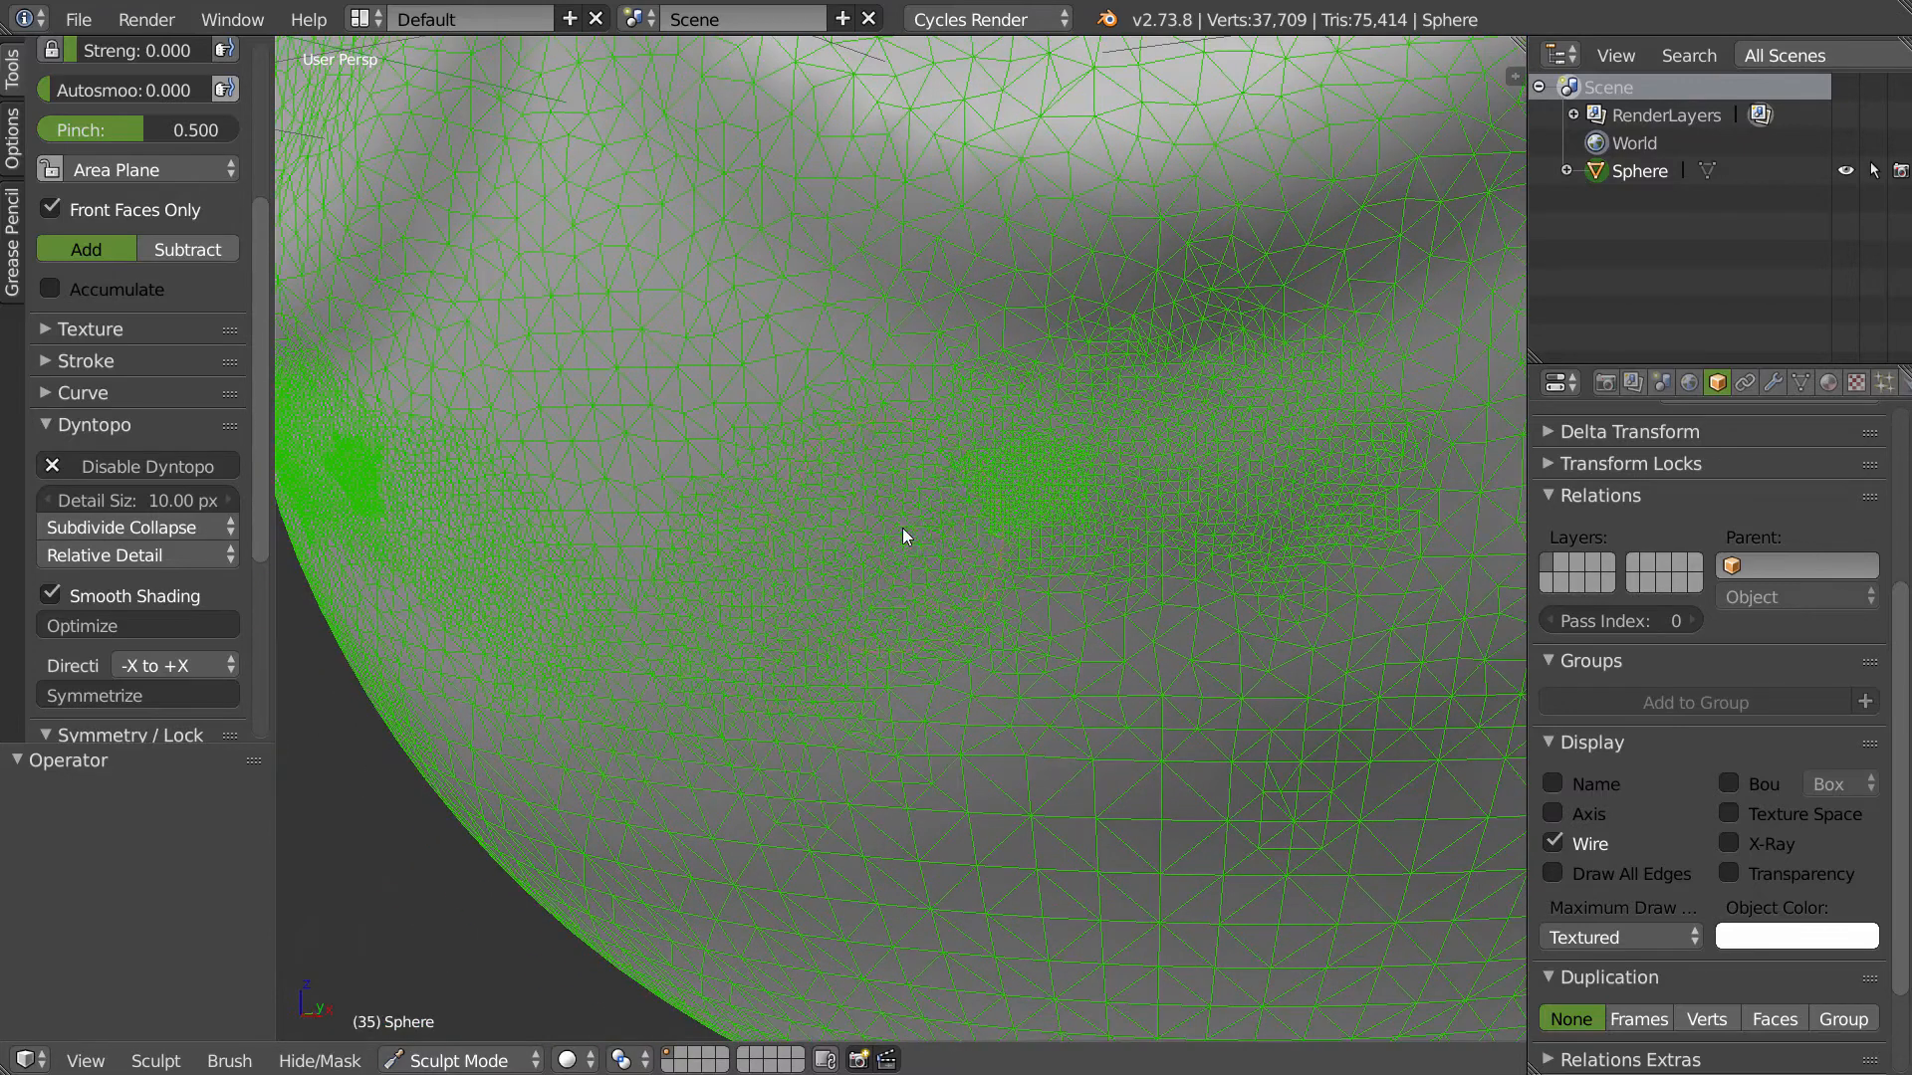
left_click_drag(1079, 460, 1173, 452)
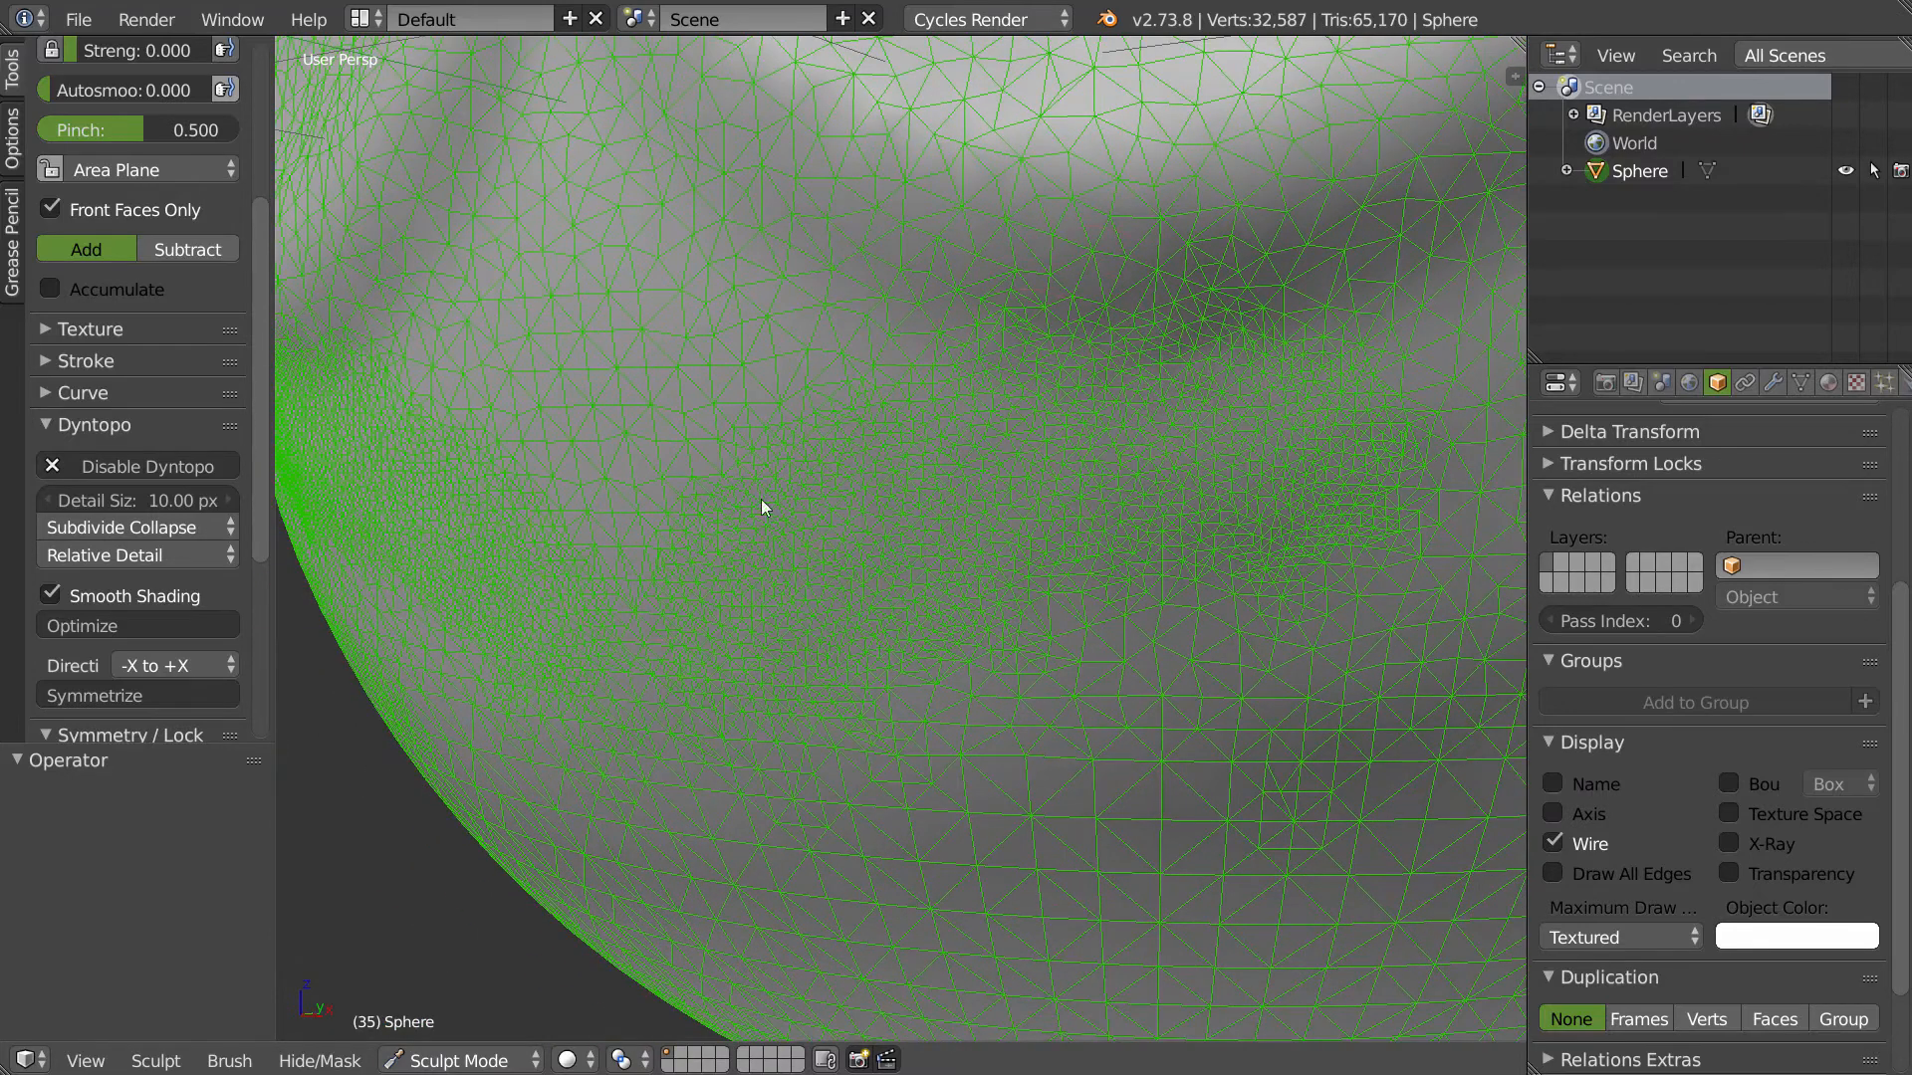
- Switch the Dyntopo detail type to Constant Detail and brush over the refined patch to even out its triangles
left_click(152, 553)
left_click(127, 495)
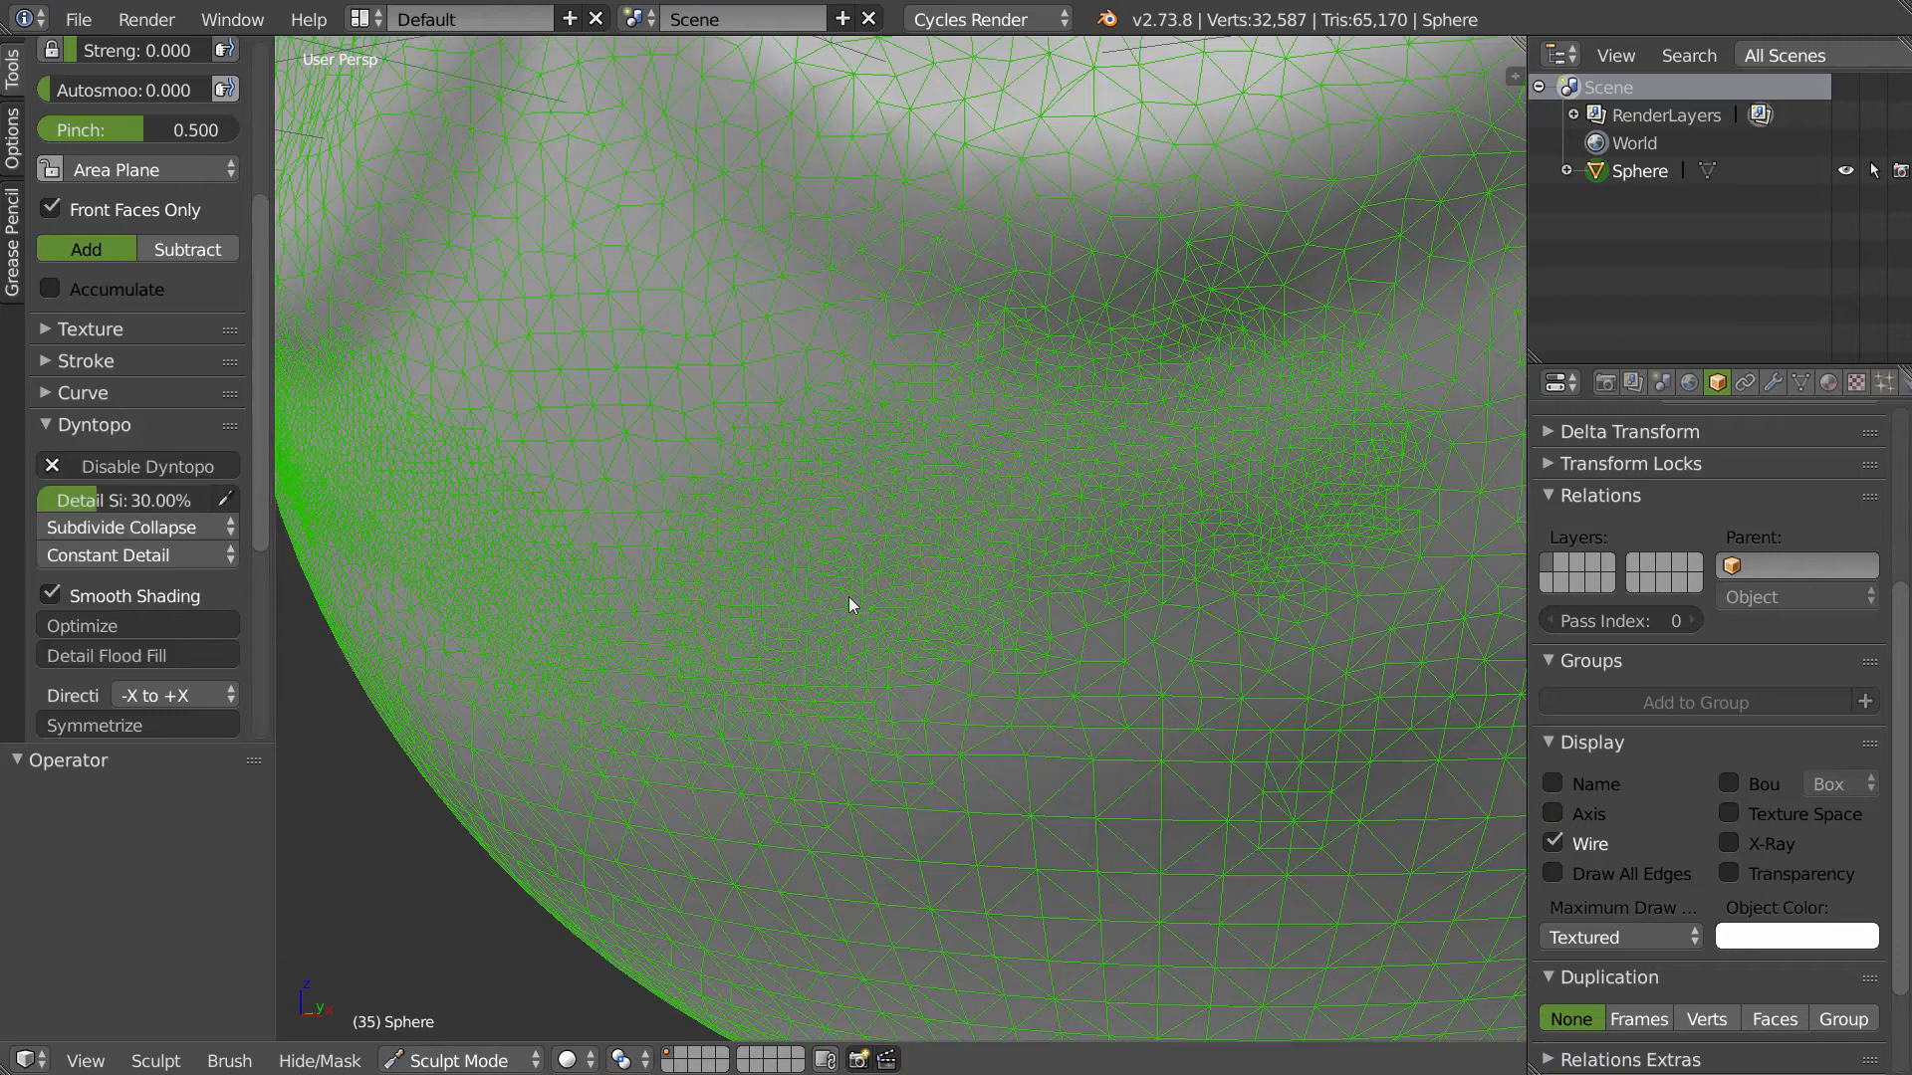
mouse_move(294, 555)
left_mouse_down()
mouse_move(768, 632)
mouse_move(896, 512)
mouse_move(1169, 542)
mouse_move(735, 585)
mouse_move(947, 349)
mouse_move(946, 523)
left_mouse_up()
scroll(875, 543, "up", 5)
scroll(878, 548, "up", 2)
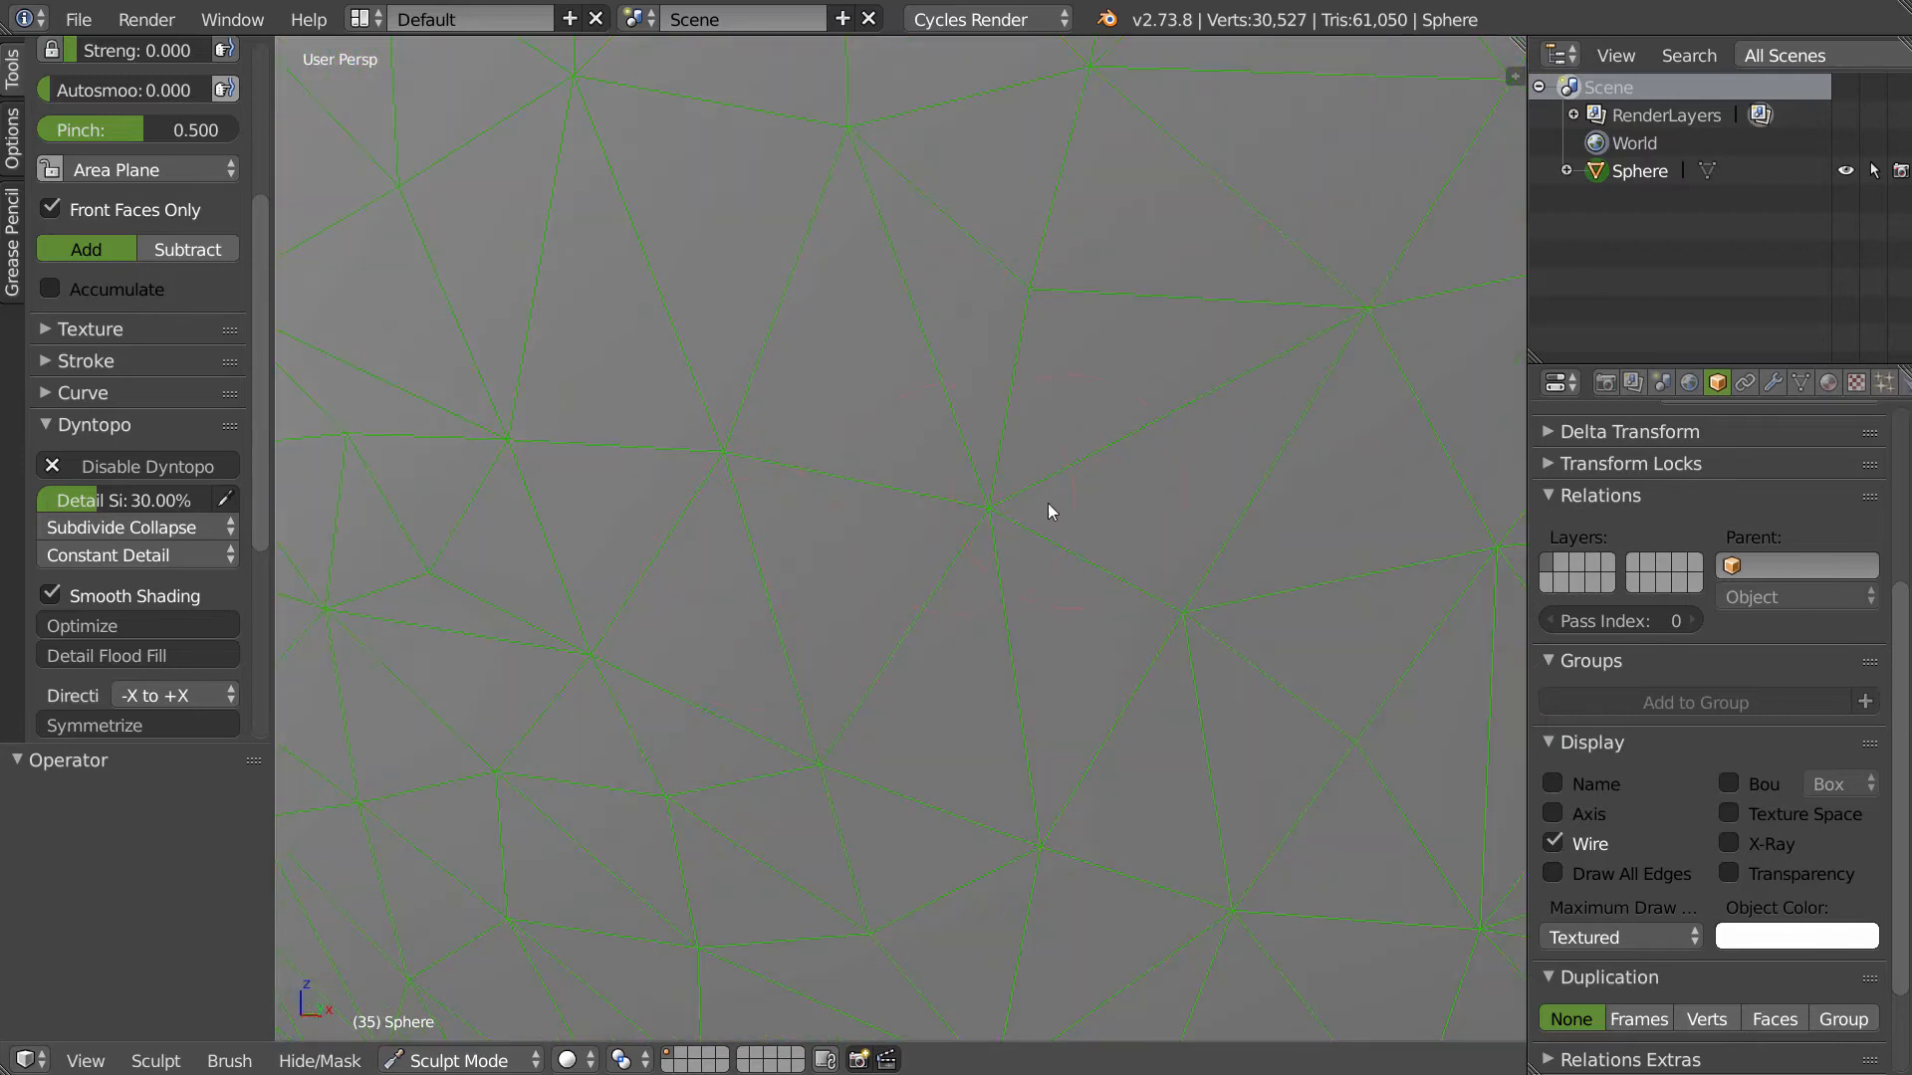
scroll(1086, 481, "down", 5)
- Set the constant detail size to 5% and brush the area below the eyes to densify its mesh
left_click(146, 492)
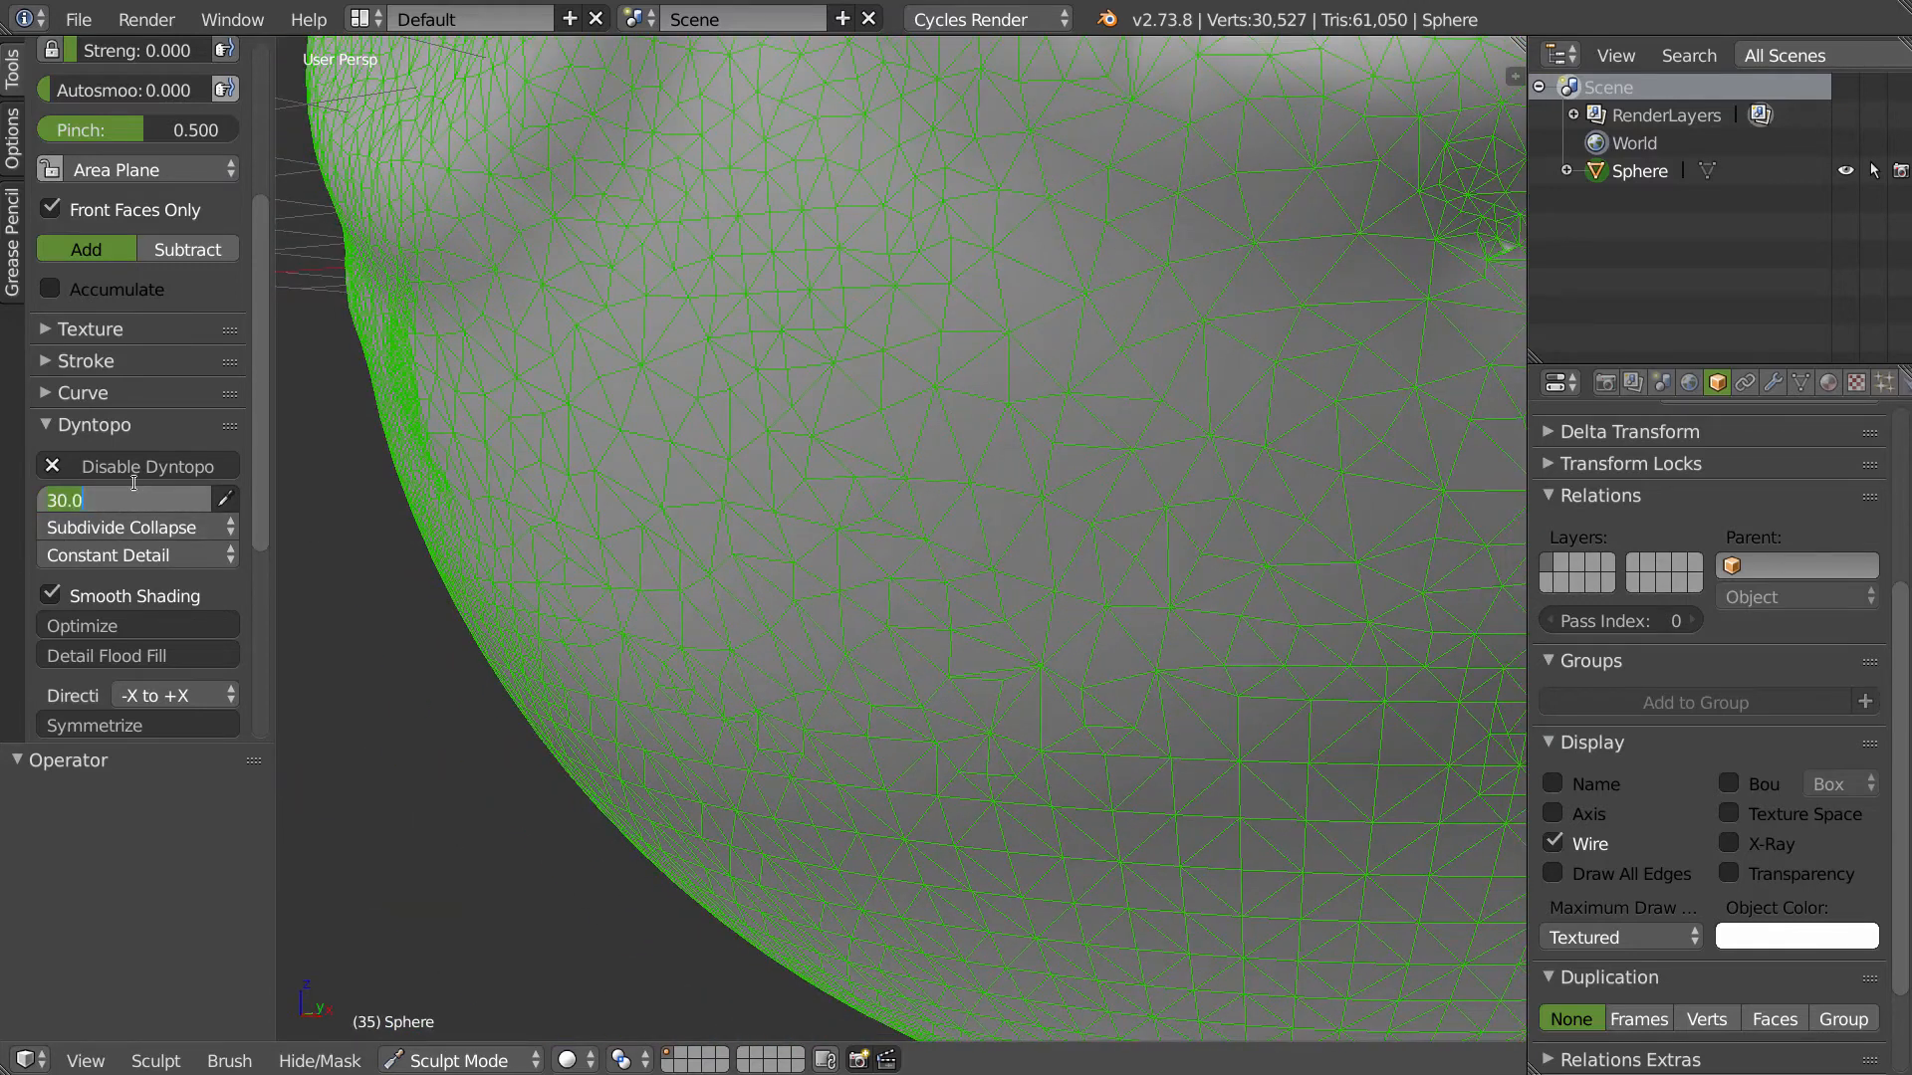
type("5")
key("Return")
middle_click_drag(1078, 547, 1051, 607)
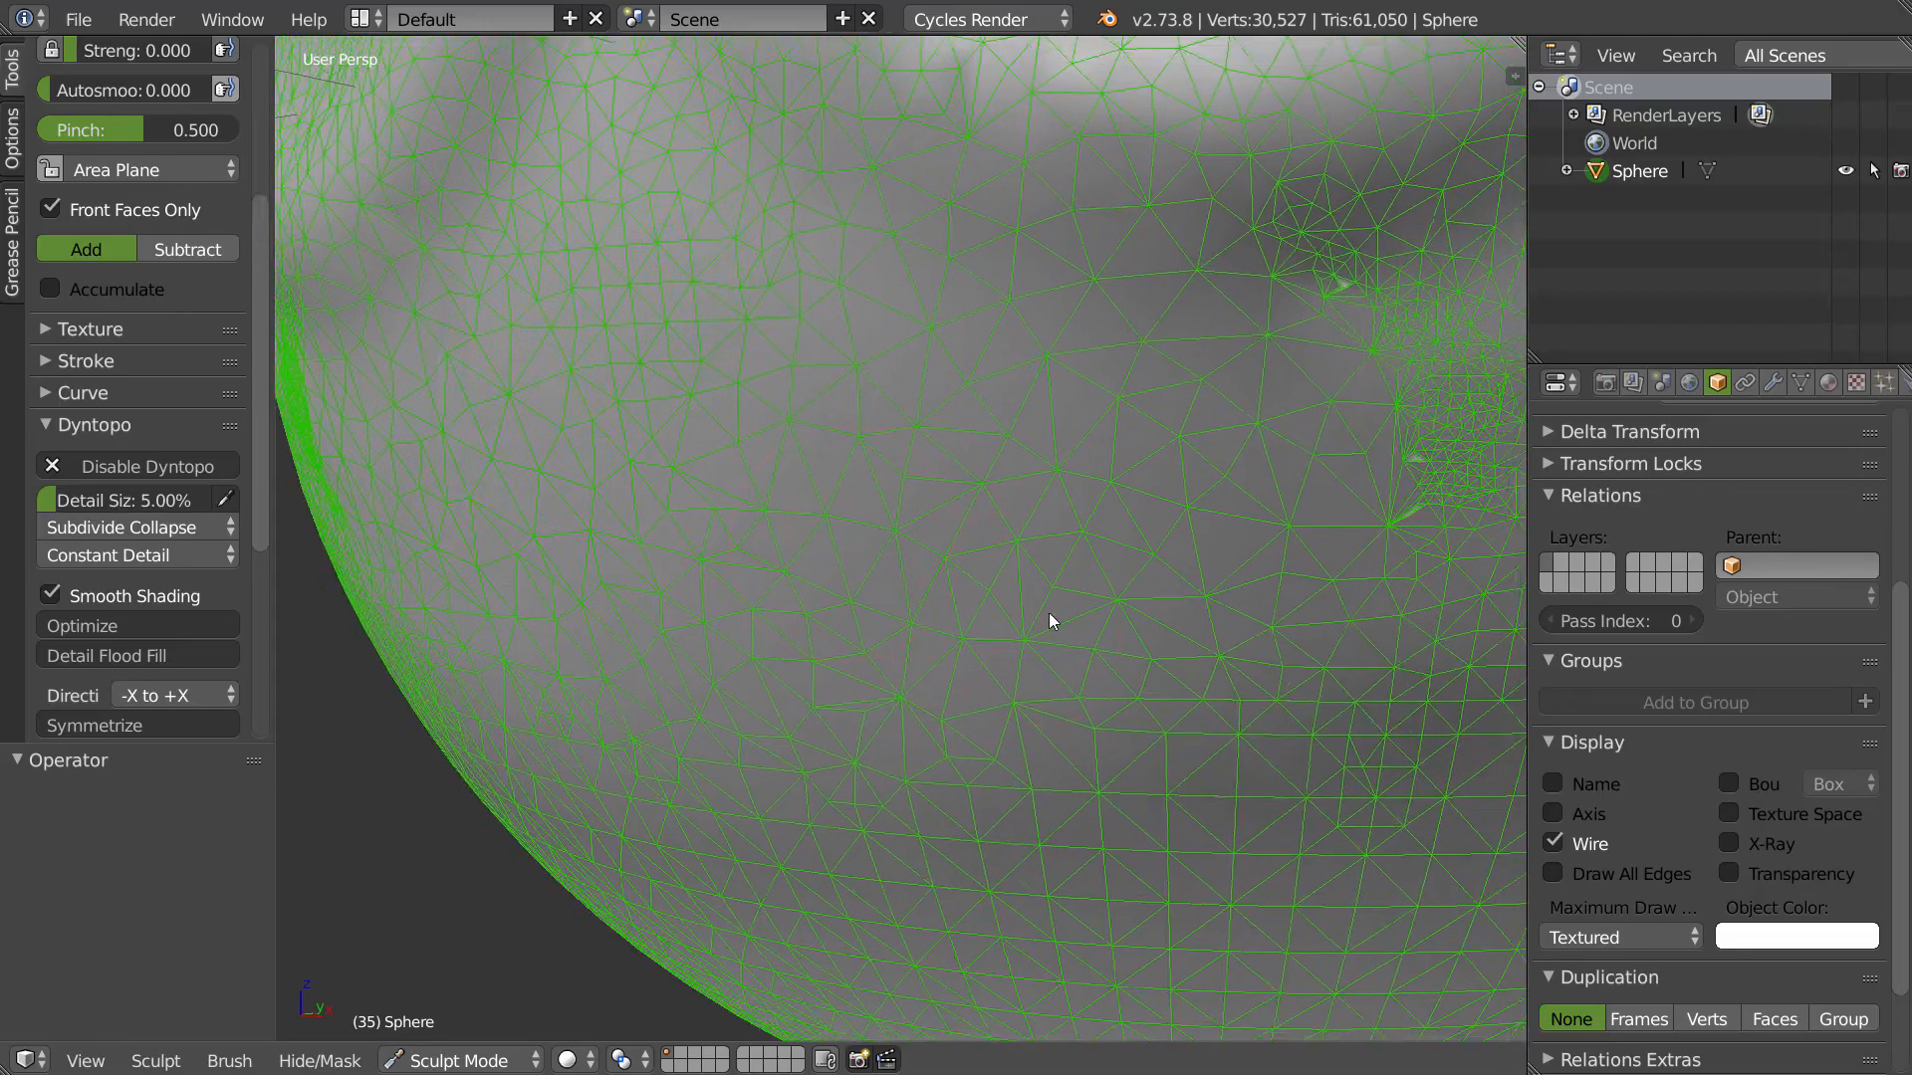
mouse_move(703, 605)
left_mouse_down()
mouse_move(952, 476)
mouse_move(1249, 512)
mouse_move(691, 667)
mouse_move(990, 368)
left_mouse_up()
scroll(846, 597, "up", 5)
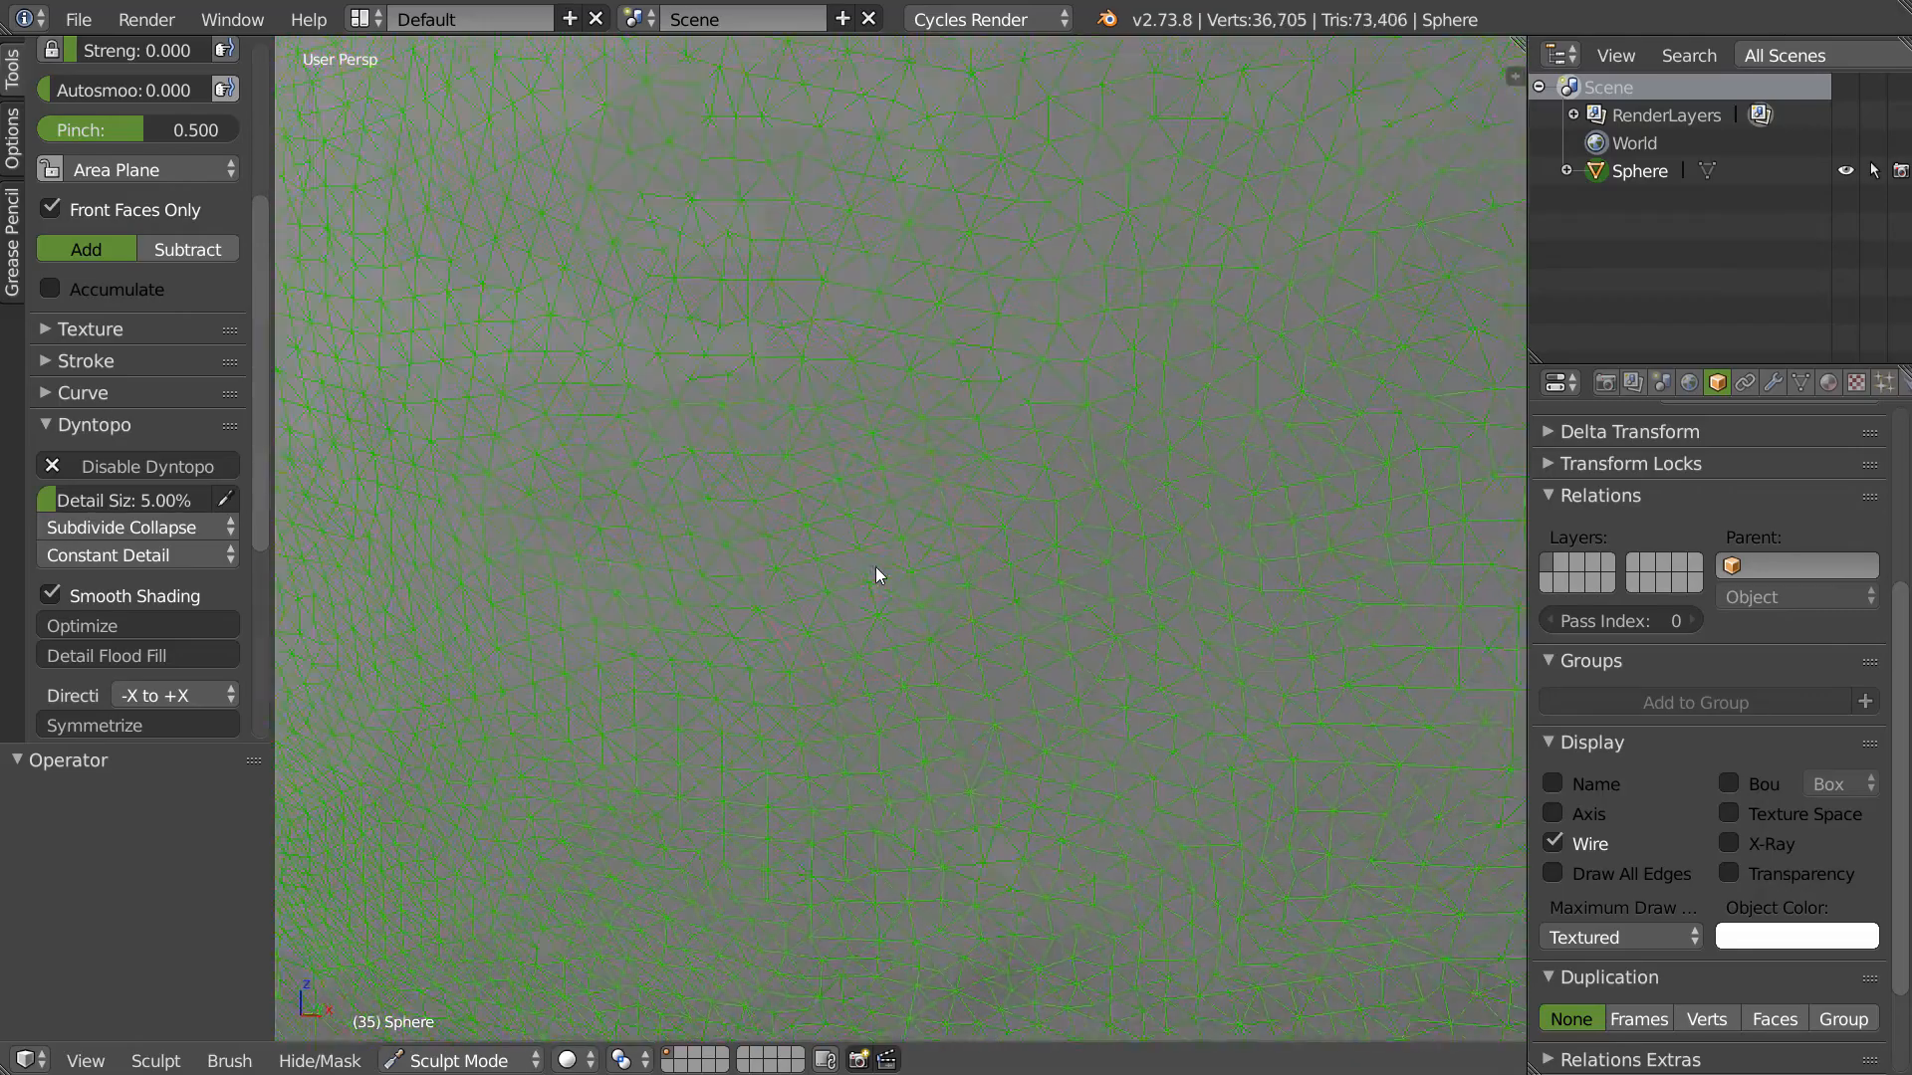
scroll(1118, 505, "down", 4)
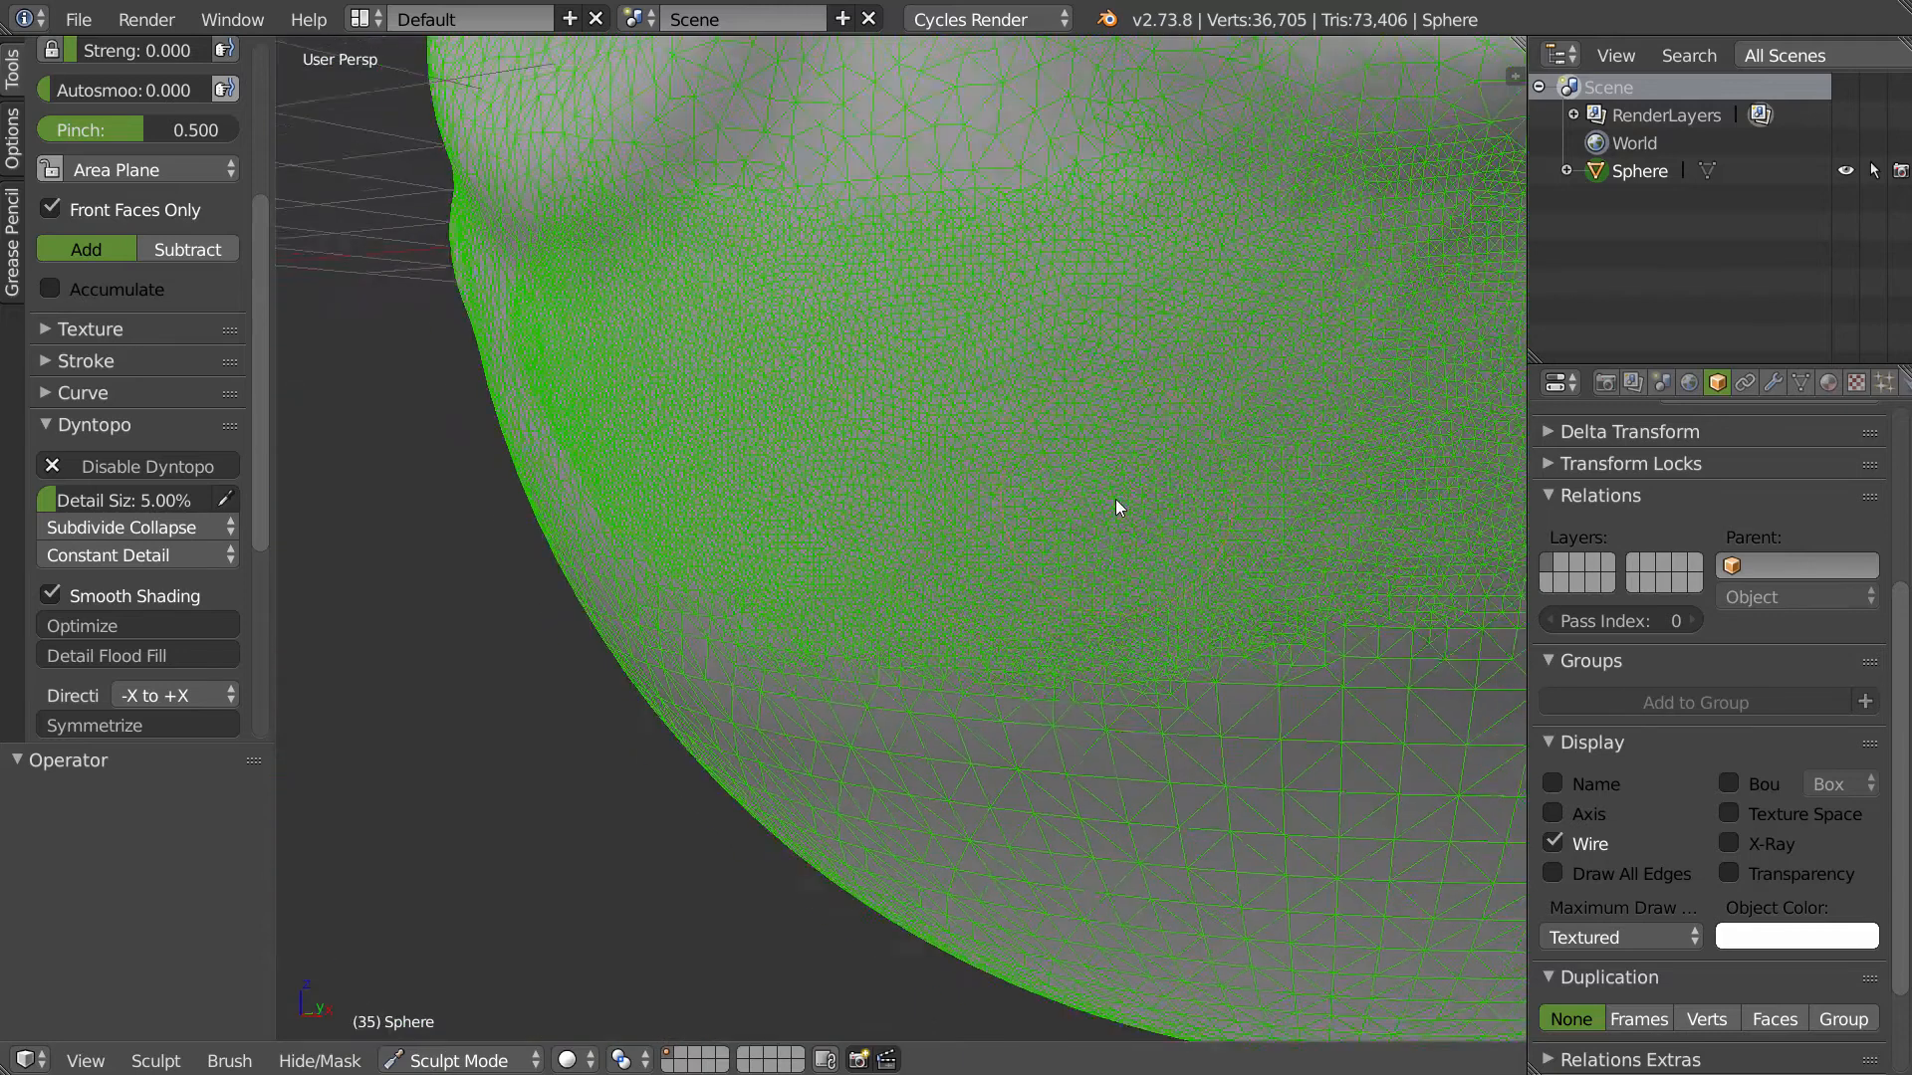
- Extend the uniform dense mesh along the groove below the eye and up to the bridge between the eyes
scroll(1115, 493, "up", 4)
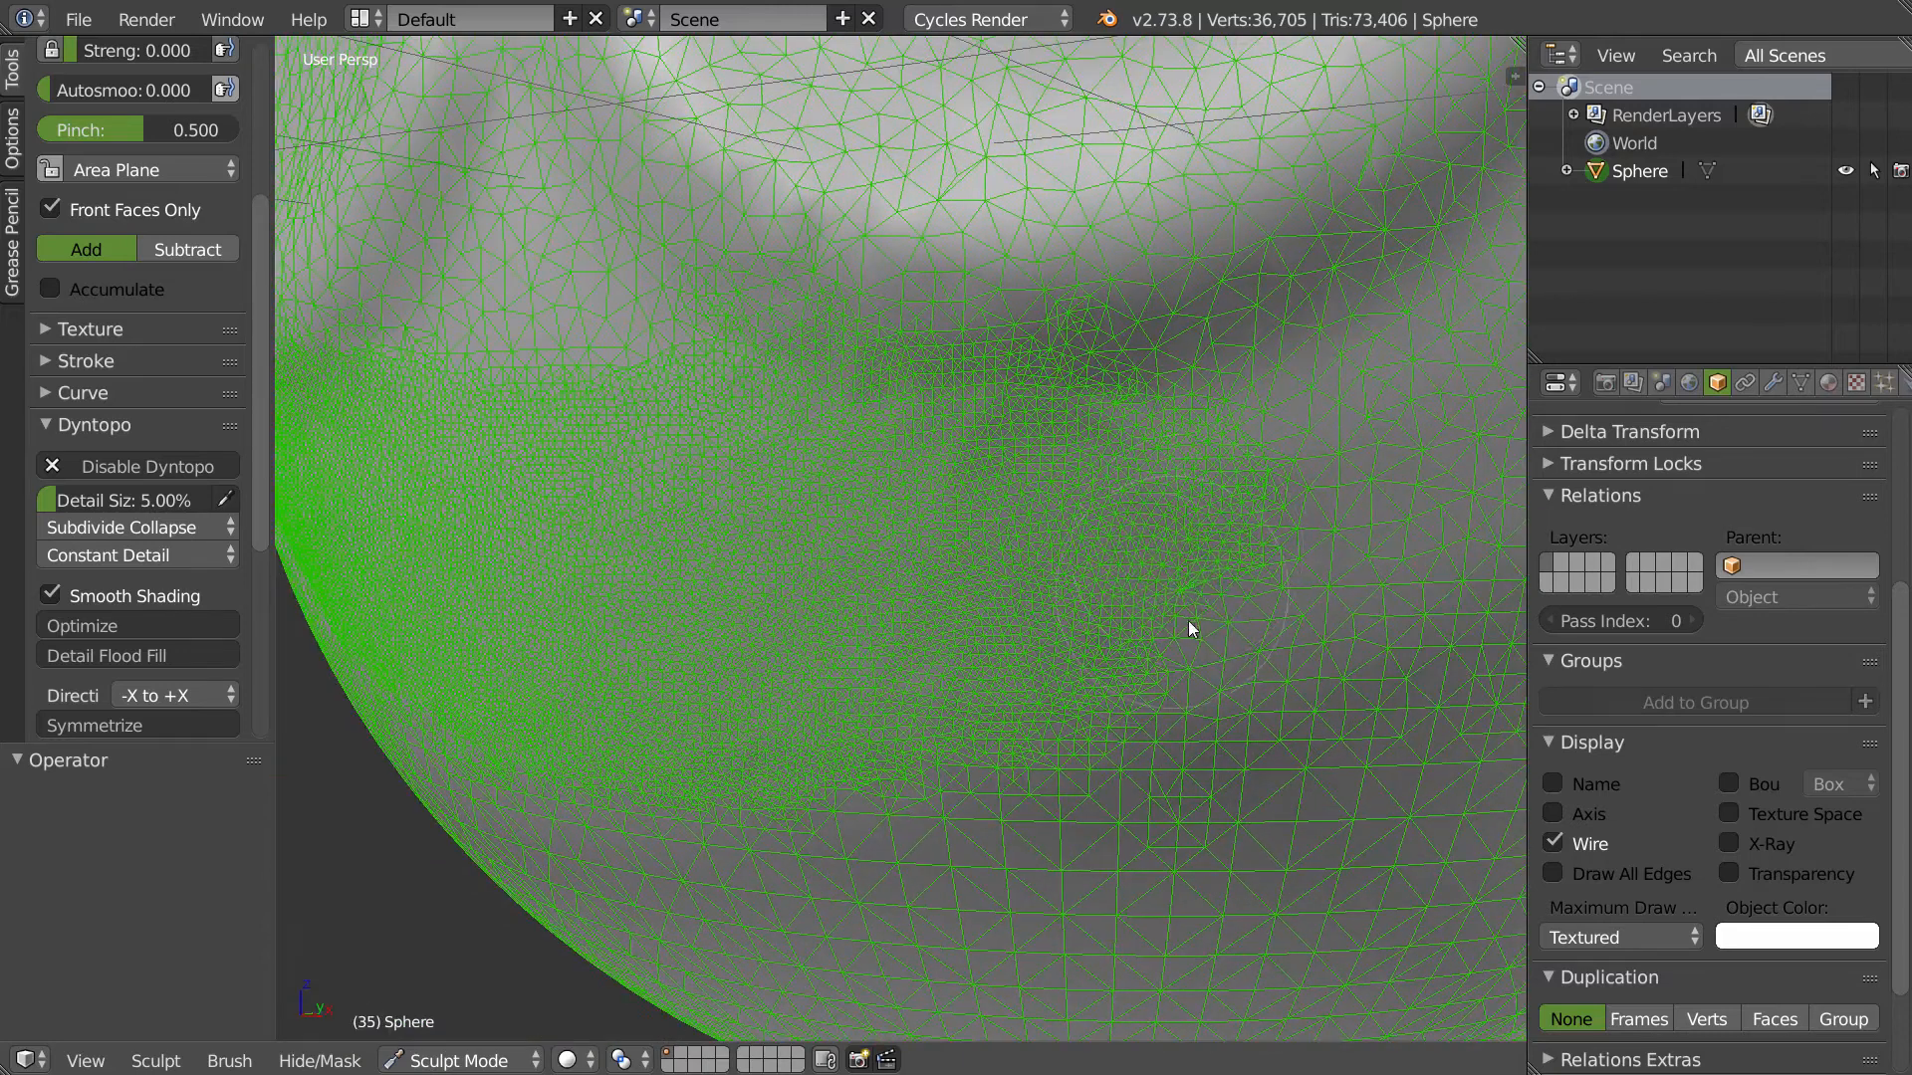
mouse_move(1195, 608)
left_mouse_down()
mouse_move(1179, 475)
mouse_move(1143, 413)
left_mouse_up()
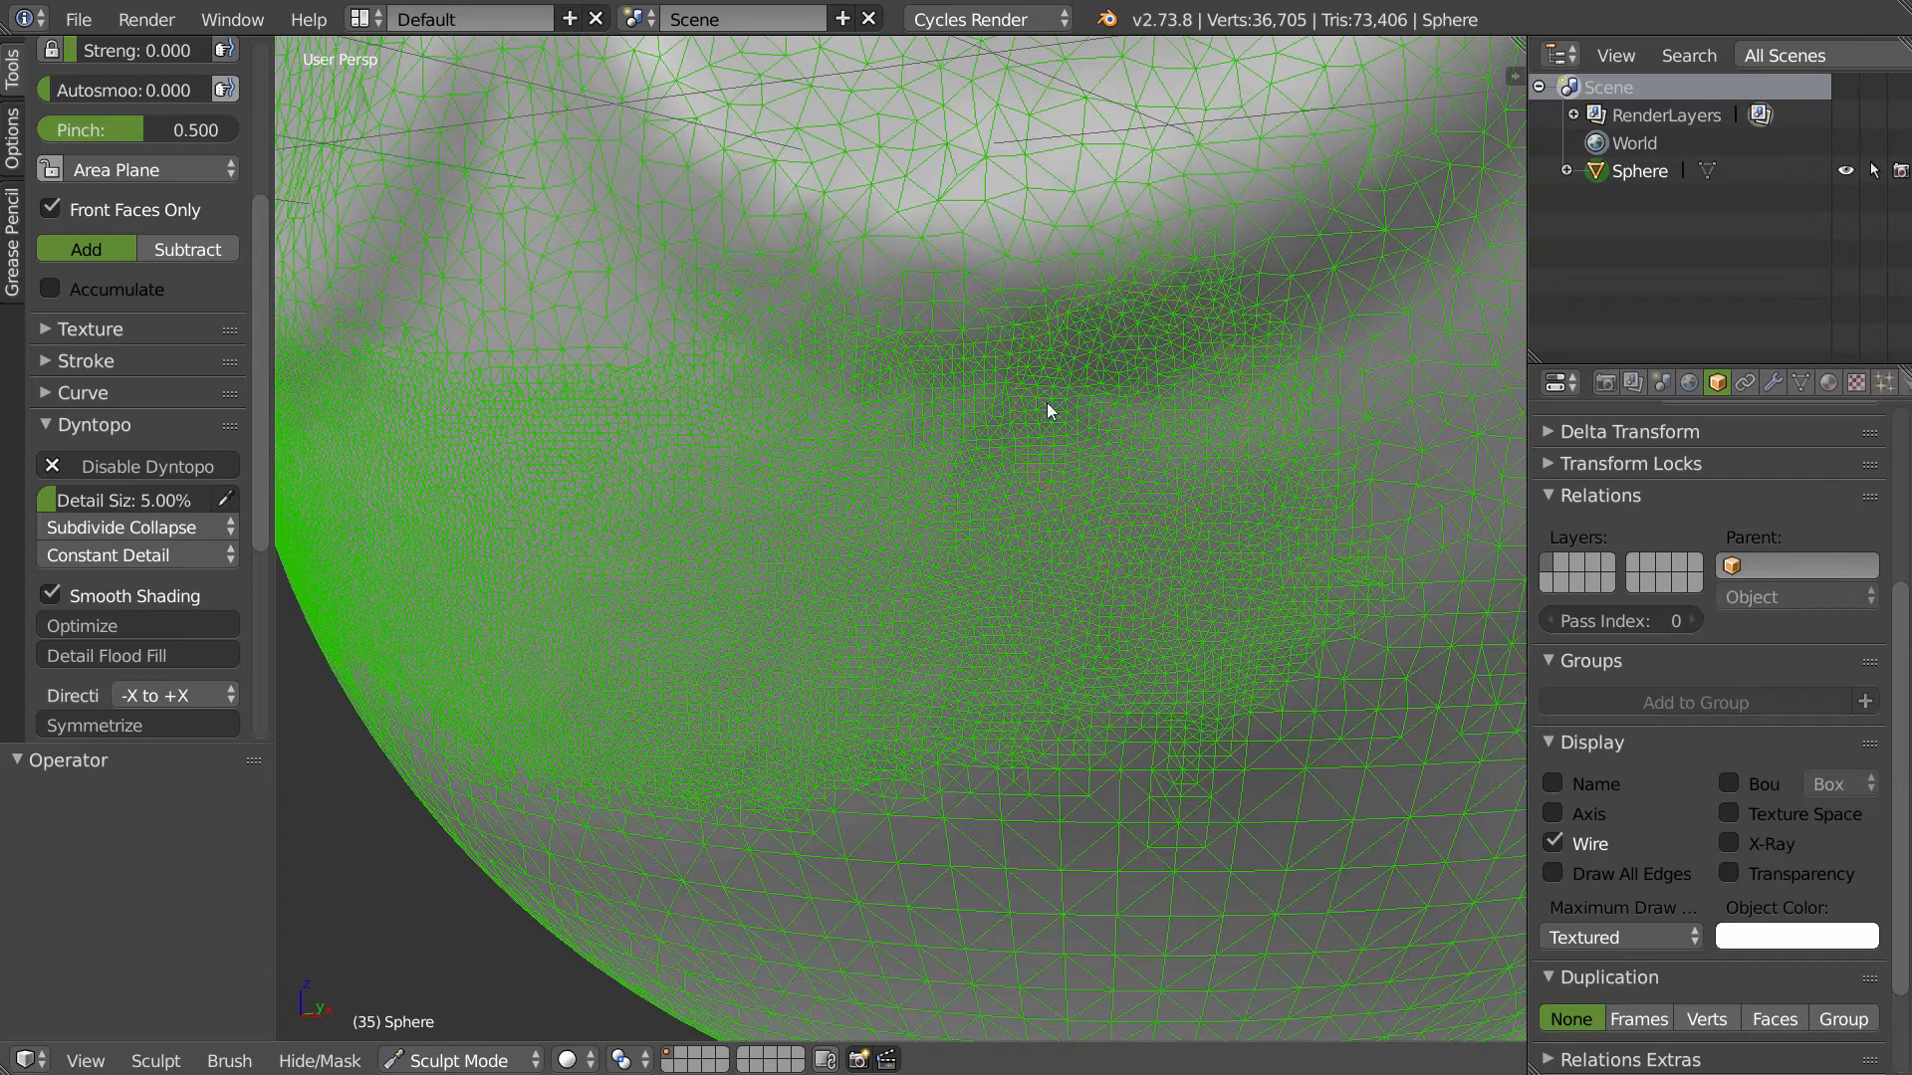
mouse_move(585, 281)
left_mouse_down()
mouse_move(888, 333)
mouse_move(1327, 462)
mouse_move(943, 294)
mouse_move(868, 211)
left_mouse_up()
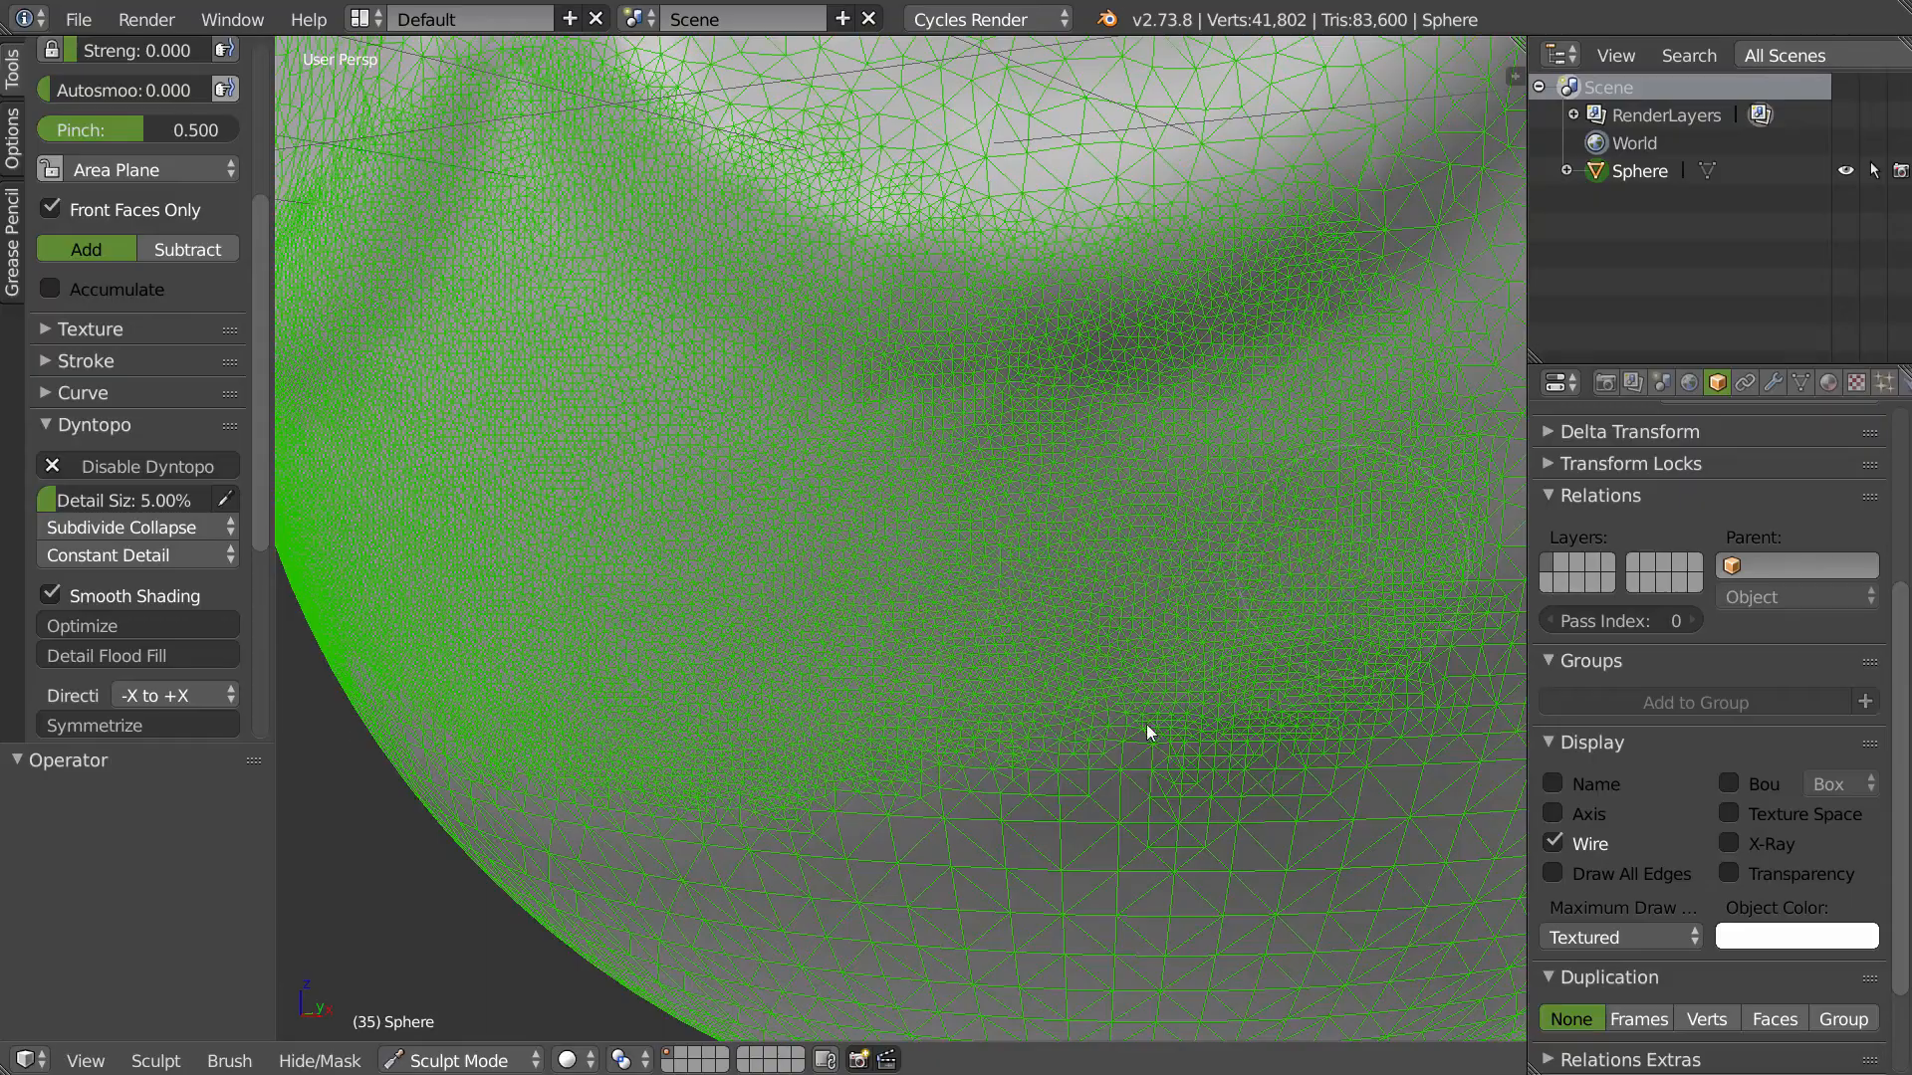
mouse_move(860, 608)
middle_mouse_down()
mouse_move(909, 598)
mouse_move(884, 542)
mouse_move(837, 542)
mouse_move(871, 403)
middle_mouse_up()
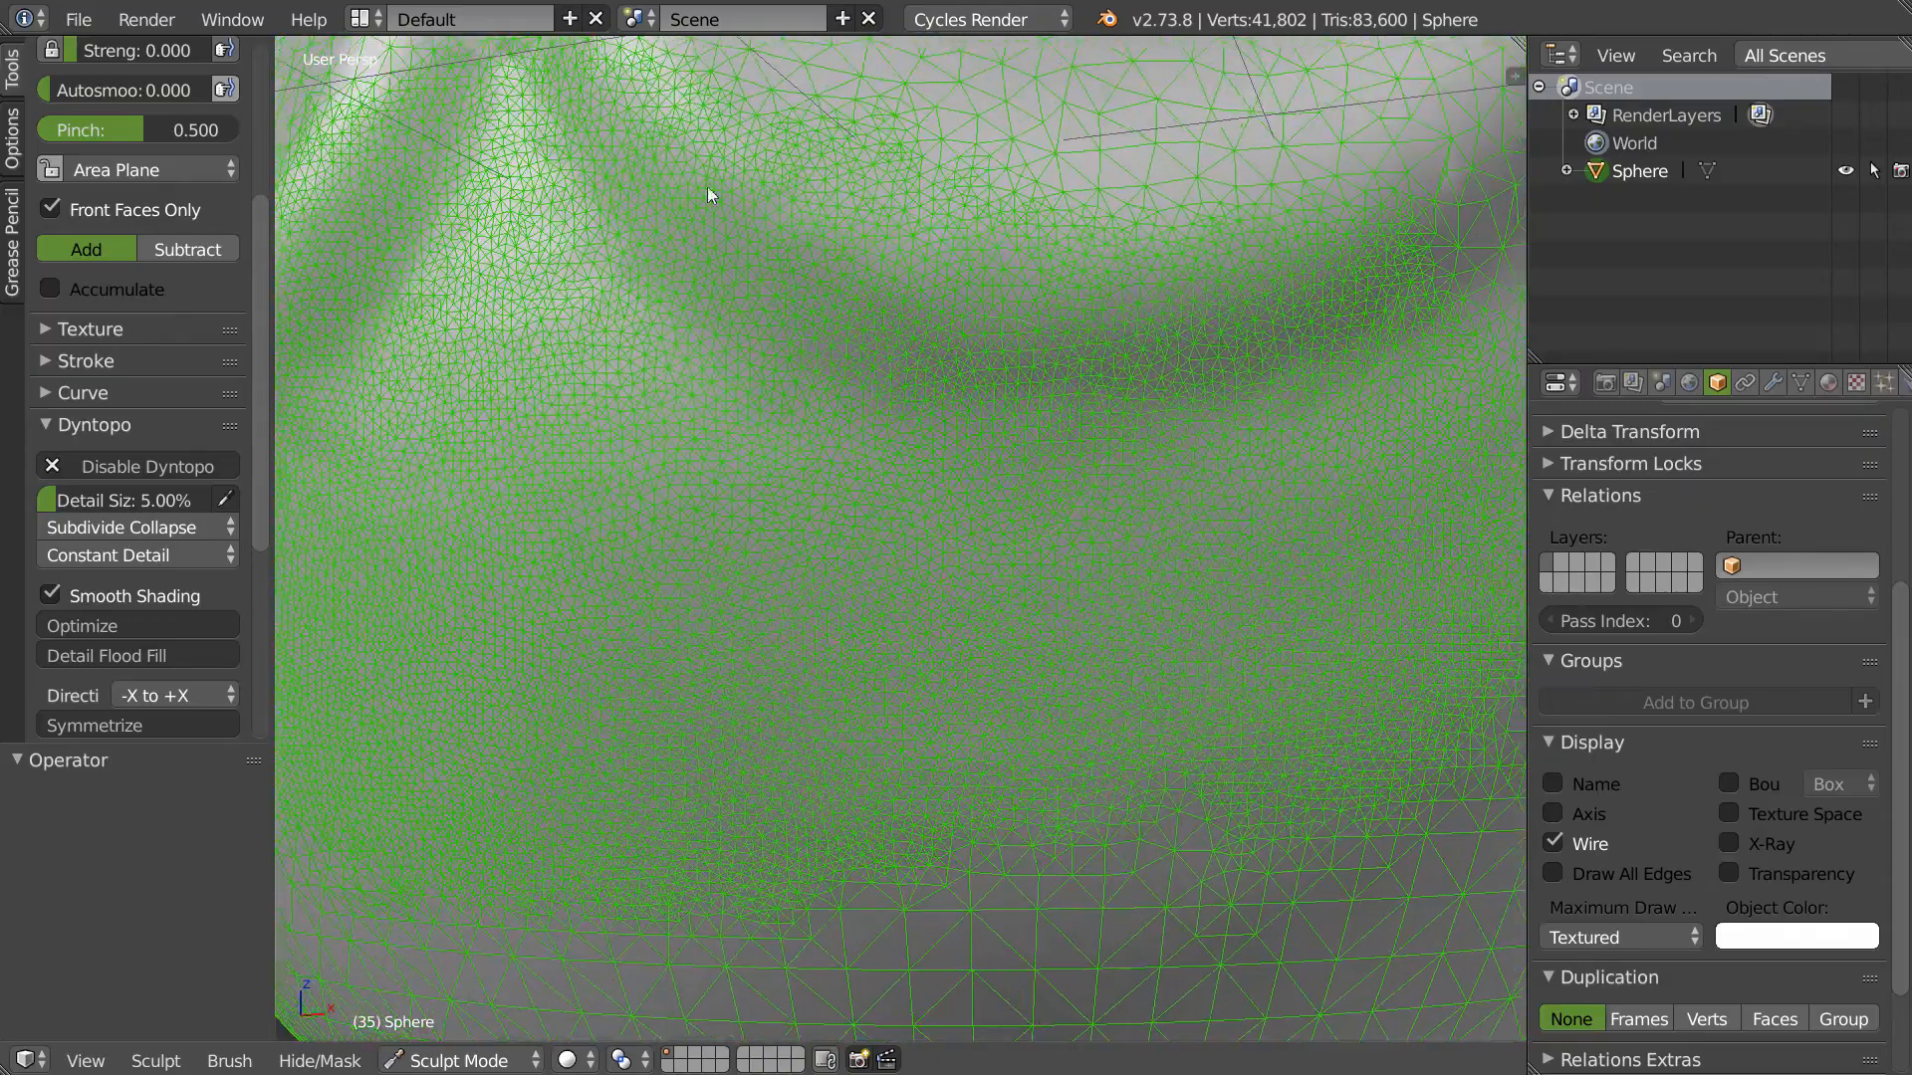
mouse_move(474, 217)
middle_mouse_down()
mouse_move(883, 409)
mouse_move(777, 328)
middle_mouse_up()
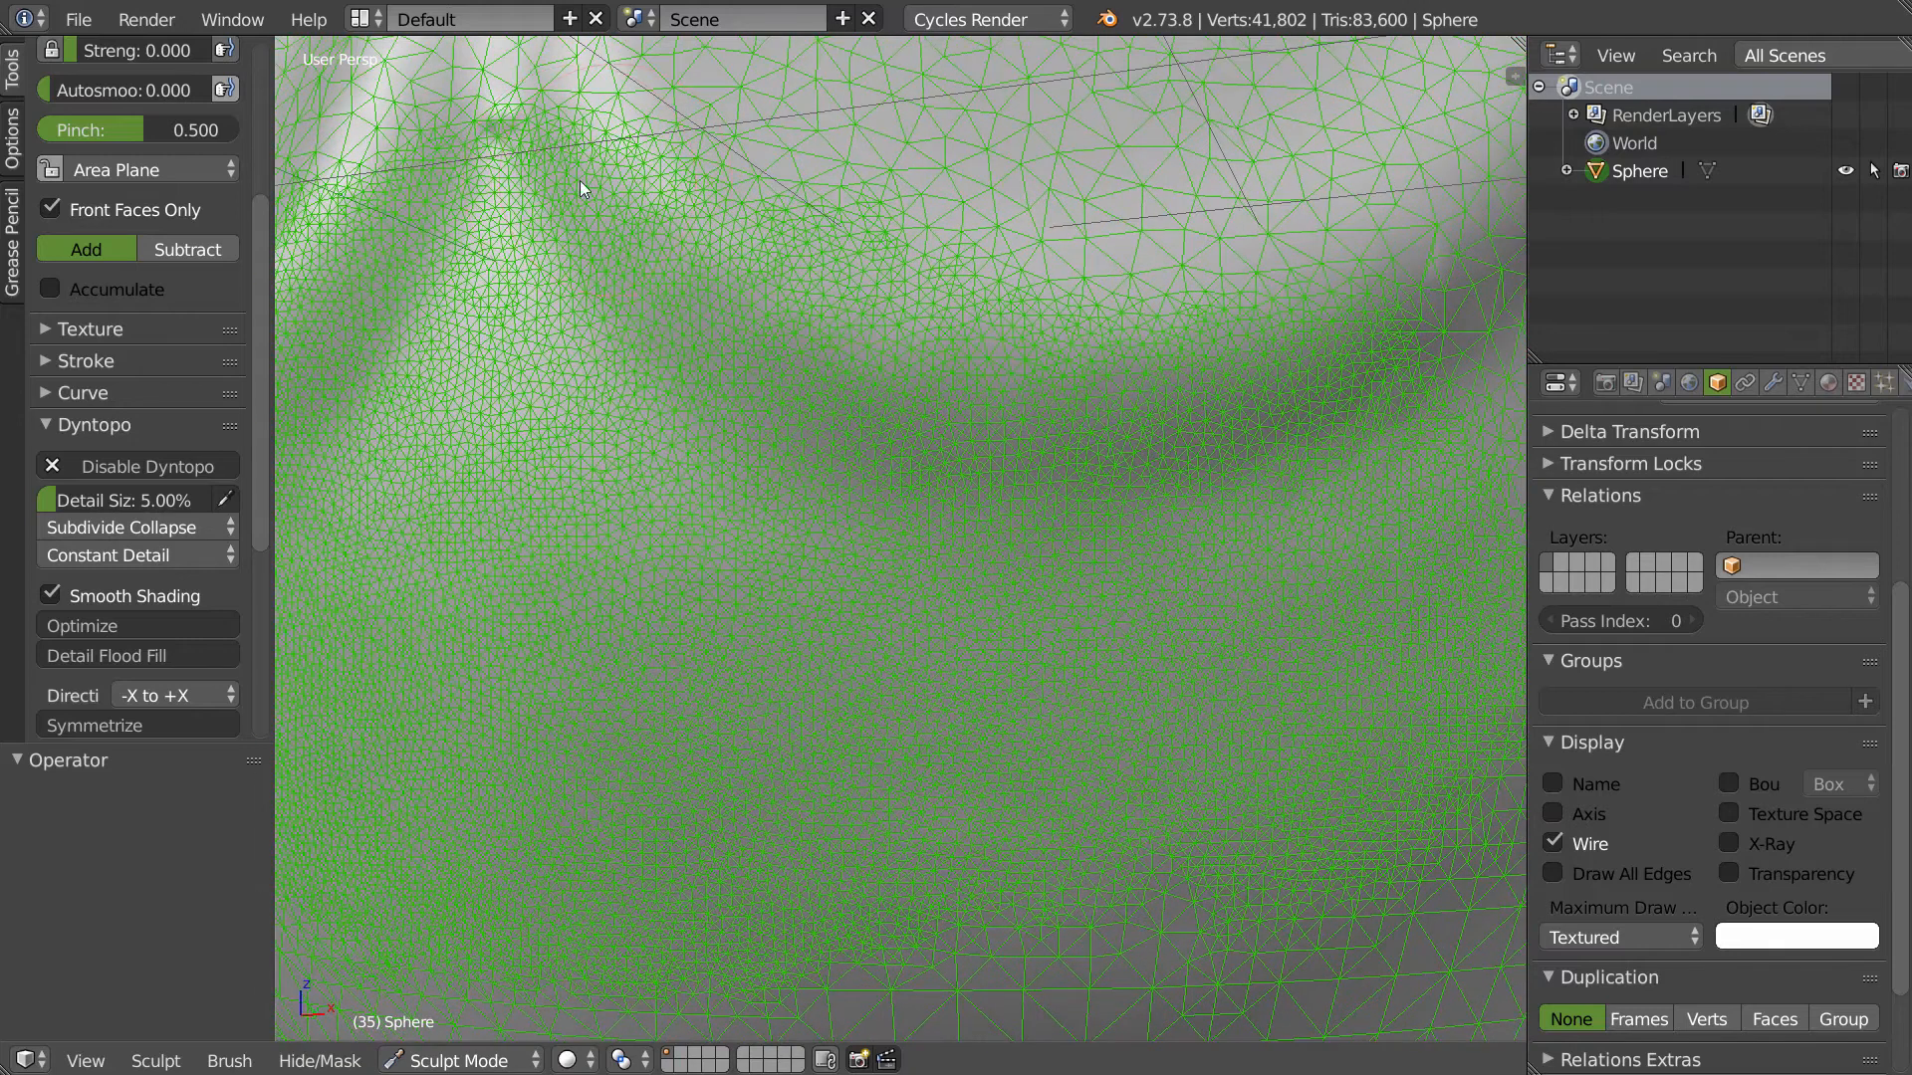
- Switch to the Crease brush and carve a deeper groove along the lower edge of the eye
scroll(169, 150, "up", 5)
left_click(177, 141)
left_click(433, 314)
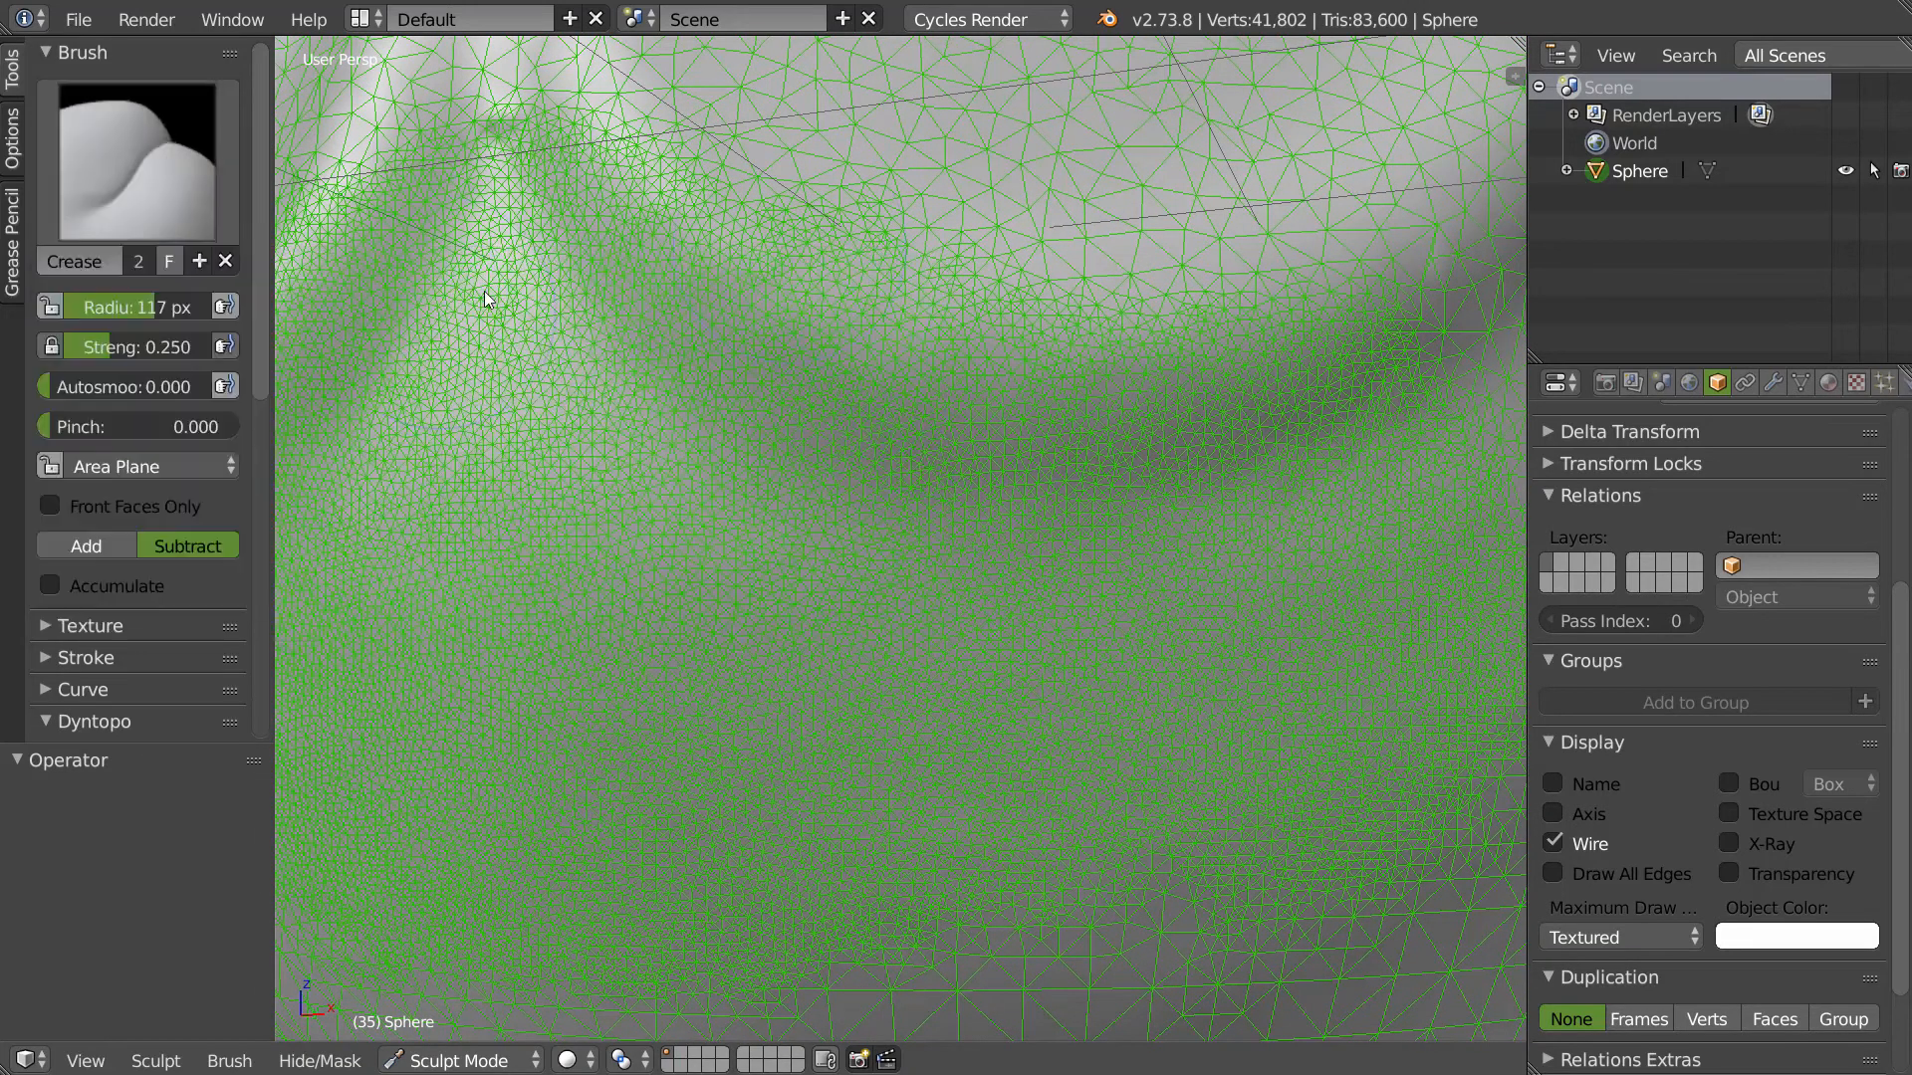
mouse_move(618, 189)
left_mouse_down()
mouse_move(581, 150)
mouse_move(914, 355)
mouse_move(1159, 365)
mouse_move(1139, 380)
mouse_move(674, 252)
mouse_move(708, 277)
mouse_move(1081, 363)
mouse_move(578, 141)
mouse_move(844, 350)
mouse_move(596, 227)
mouse_move(1228, 287)
mouse_move(926, 311)
mouse_move(498, 243)
mouse_move(550, 285)
left_mouse_up()
mouse_move(898, 490)
left_mouse_down()
mouse_move(1212, 526)
mouse_move(913, 515)
left_mouse_up()
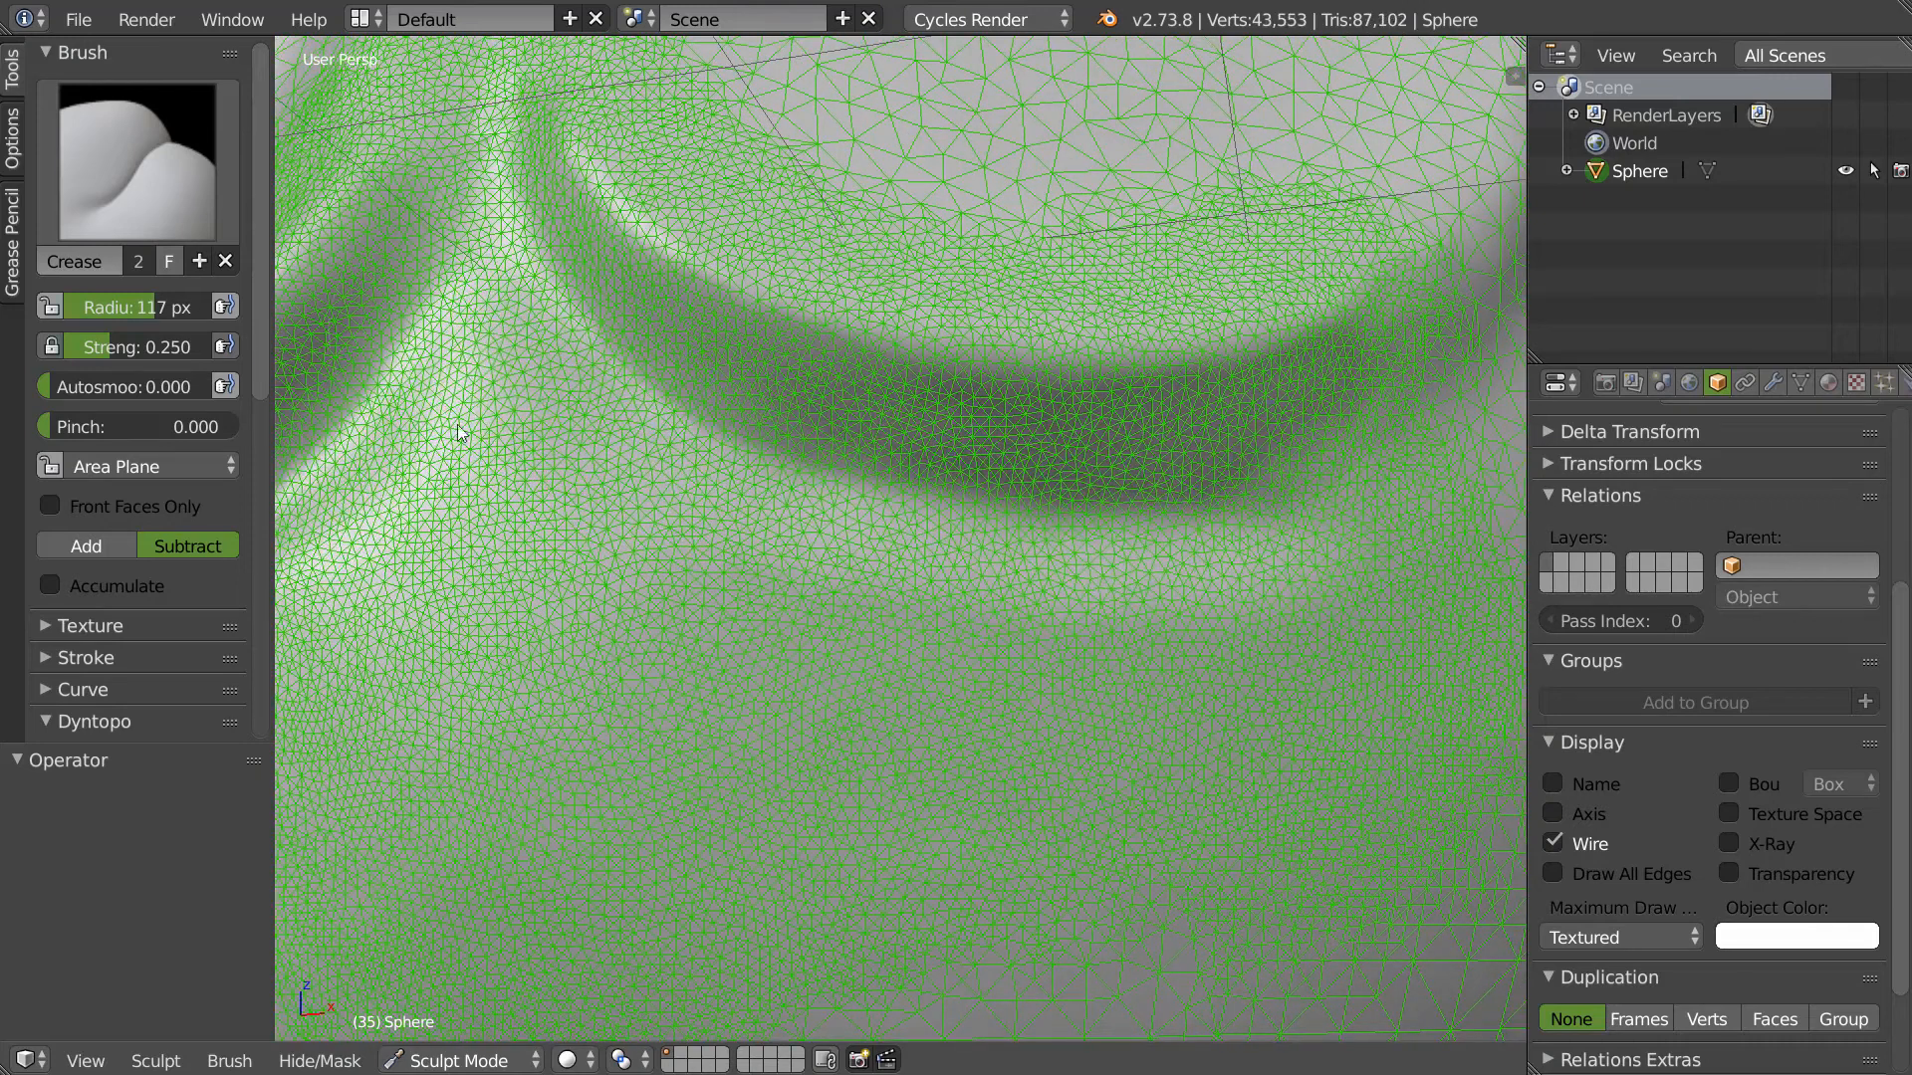
middle_click_drag(783, 374, 754, 408)
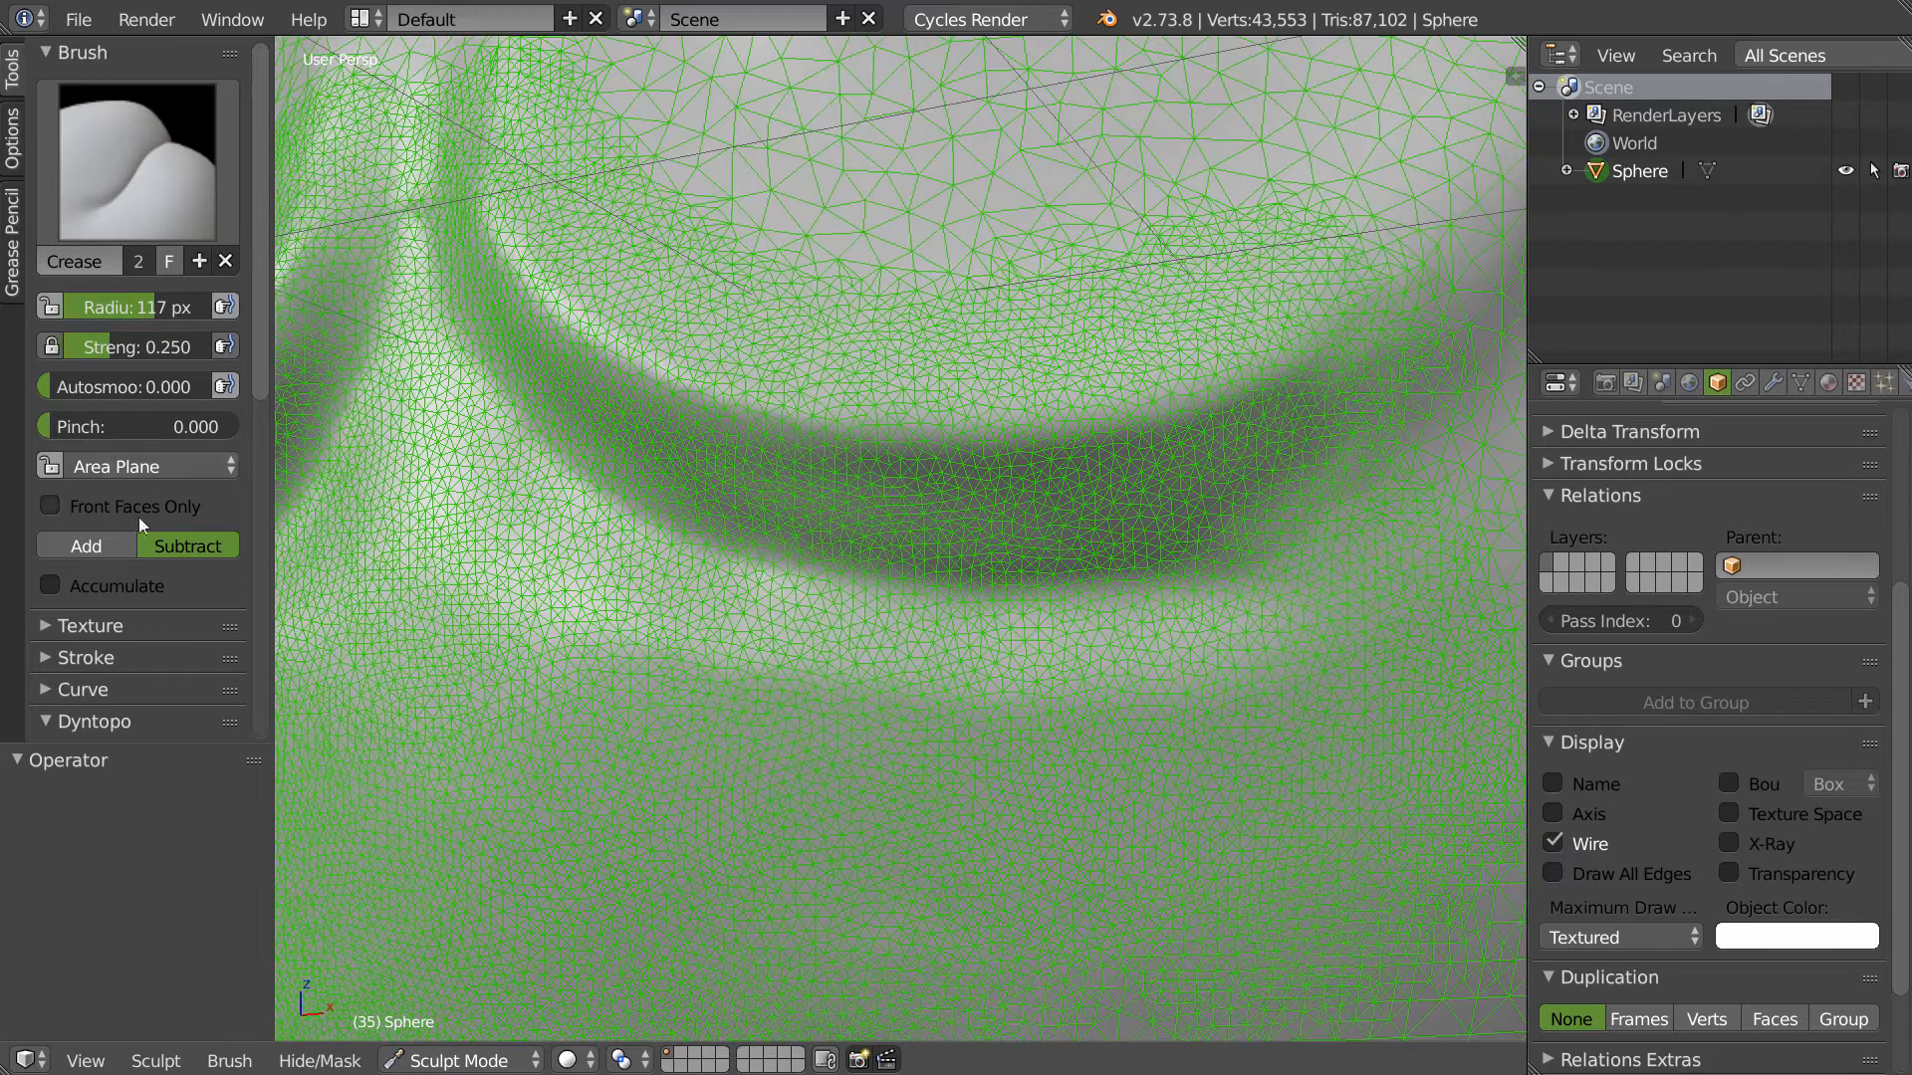
- Set the constant detail size to 2% and crease along the upper edge of the groove below the eye
scroll(176, 488, "down", 5)
left_click(133, 545)
type("2")
key("Return")
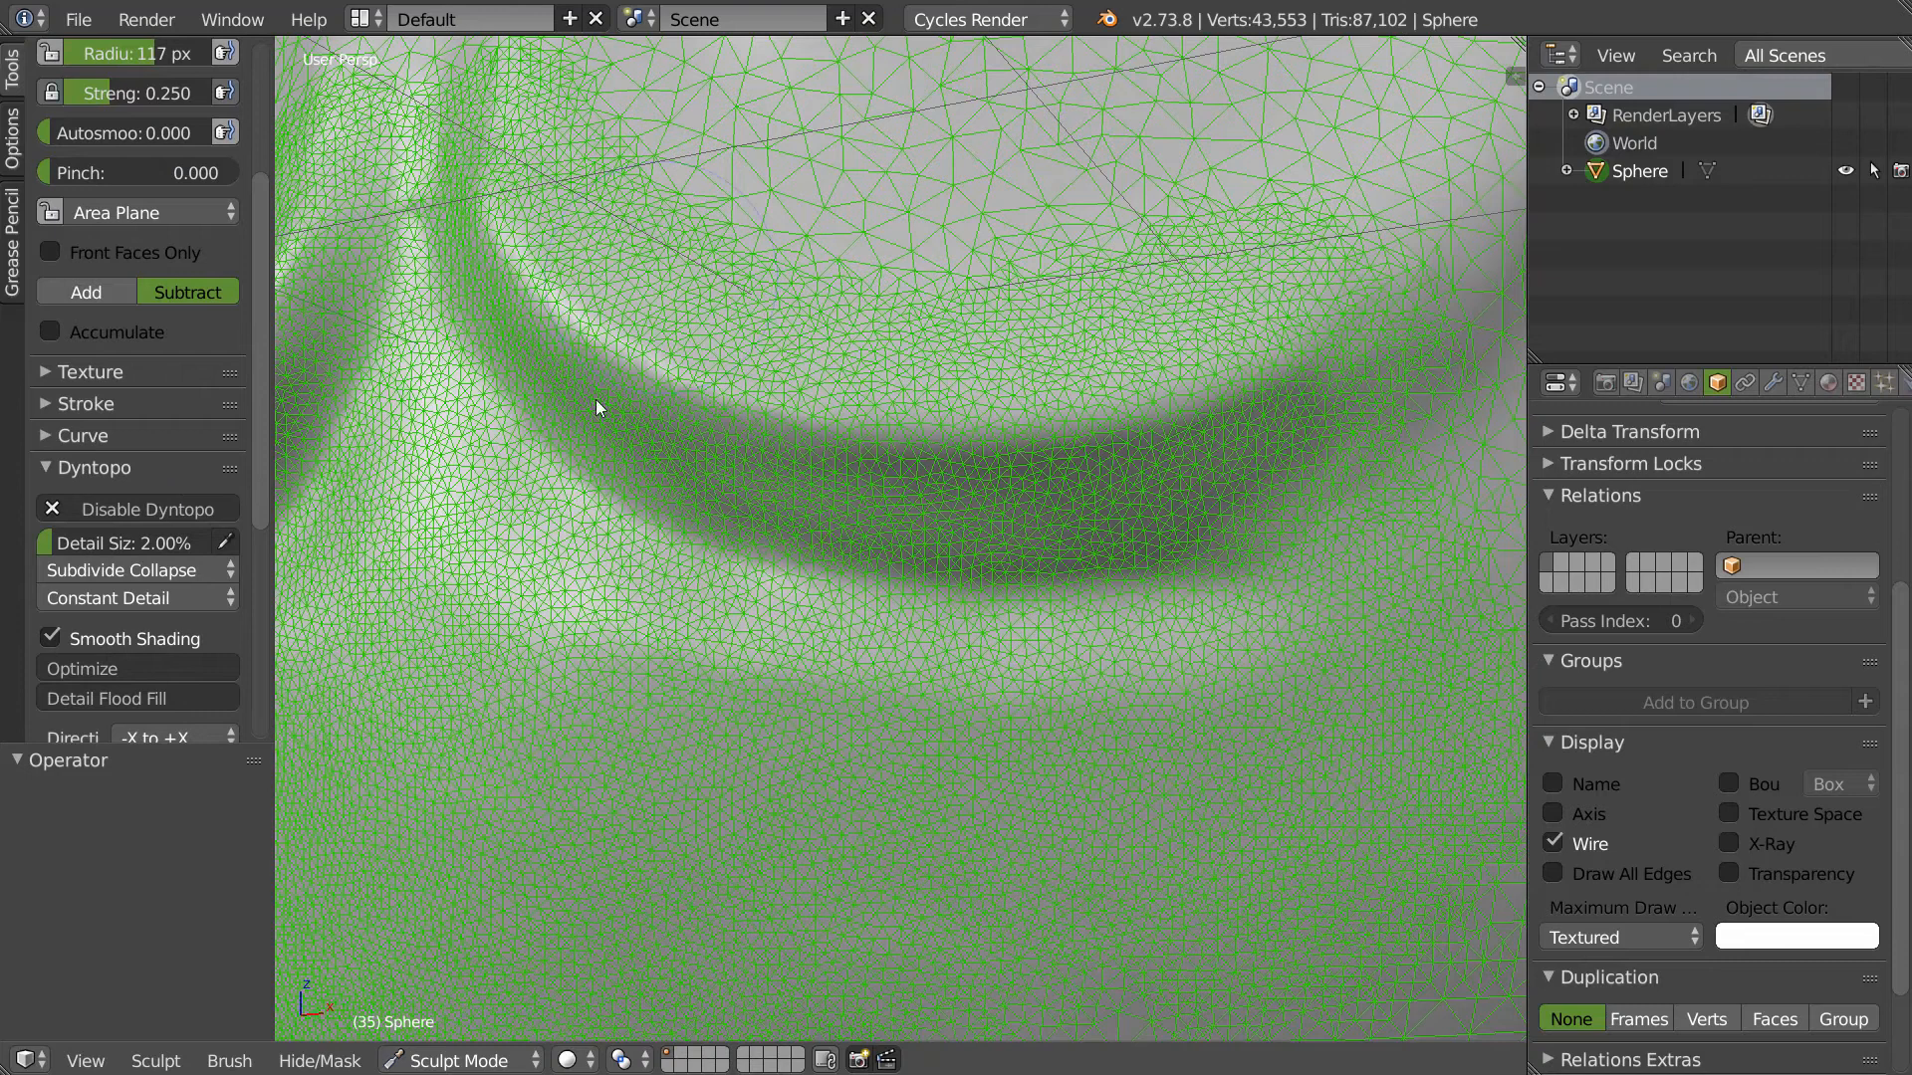
mouse_move(516, 259)
left_mouse_down()
mouse_move(669, 380)
mouse_move(819, 421)
mouse_move(1055, 426)
mouse_move(1320, 363)
left_mouse_up()
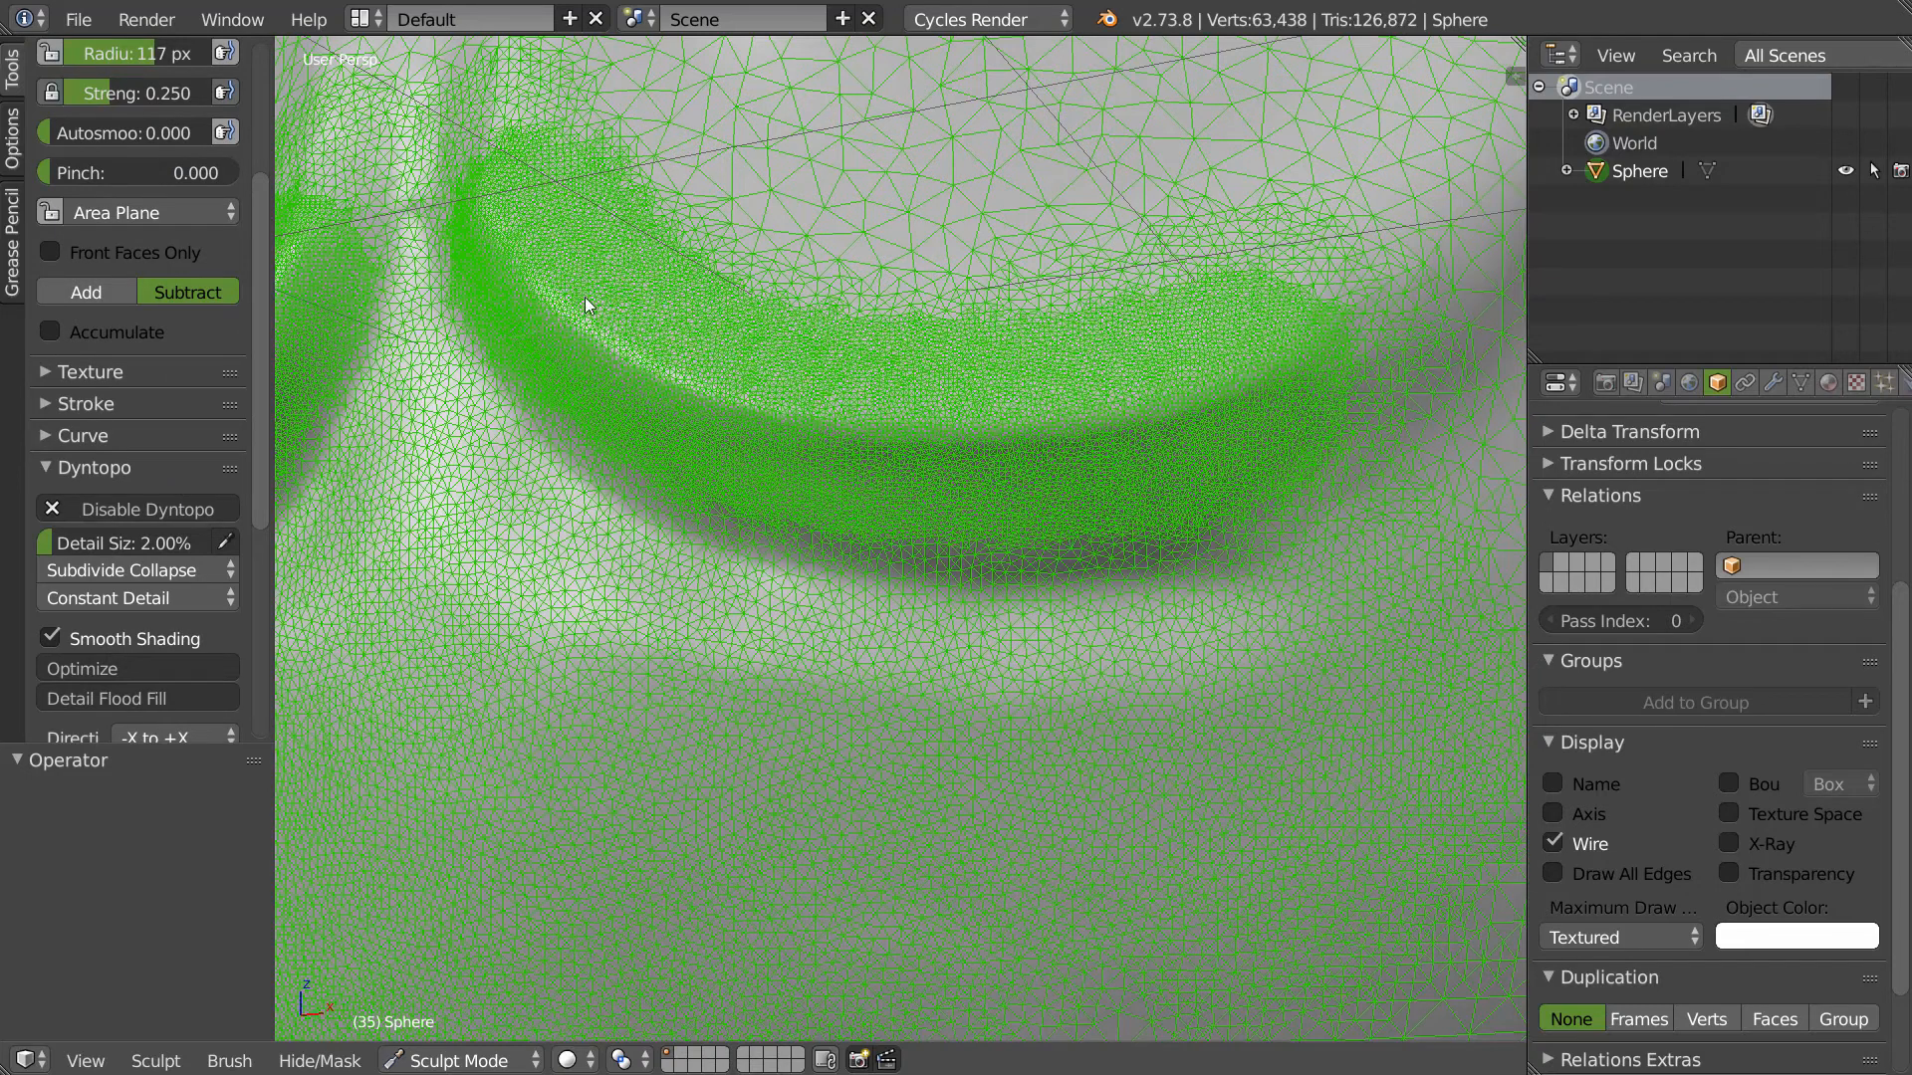
- Hide the wireframe, set the Crease brush's pinch to 0.5 and sharpen the edges of the groove below the eye up to the bridge
left_click(1553, 843)
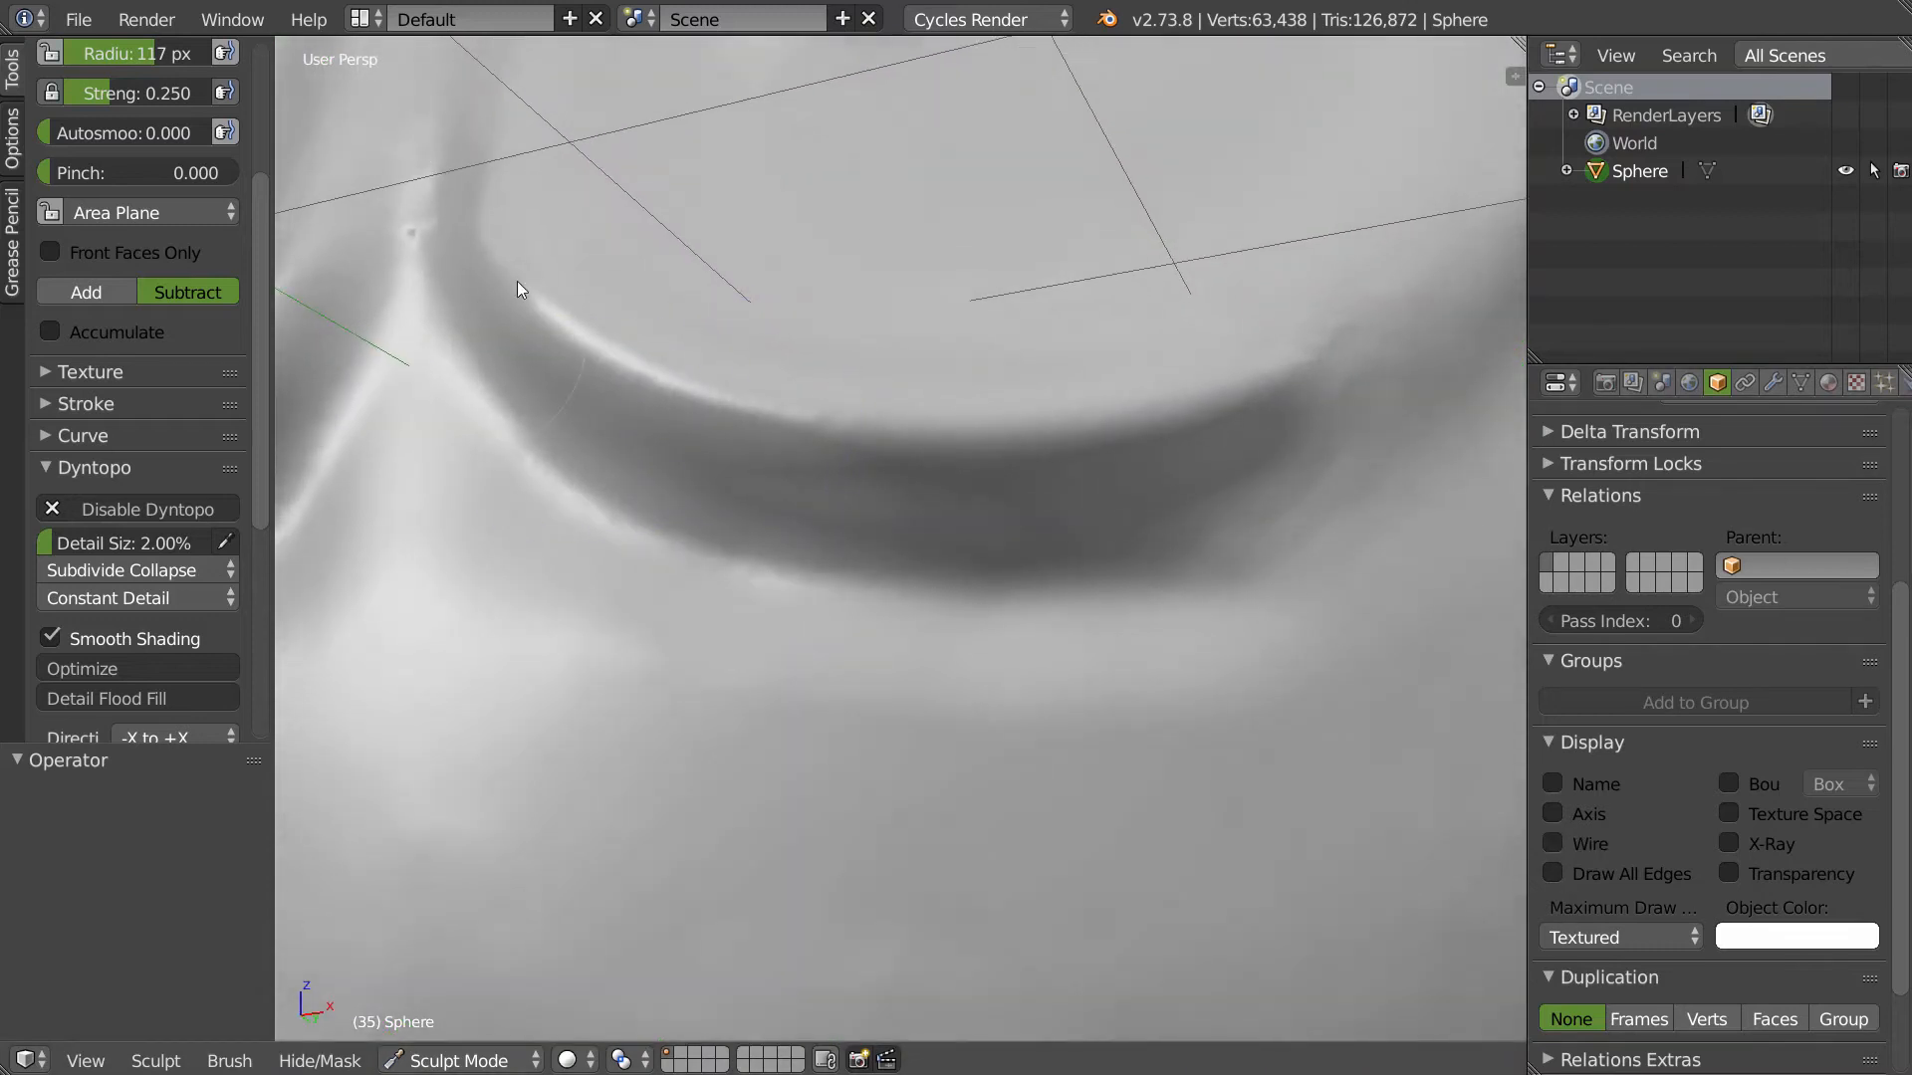
scroll(569, 351, "up", 2)
left_click_drag(94, 173, 175, 183)
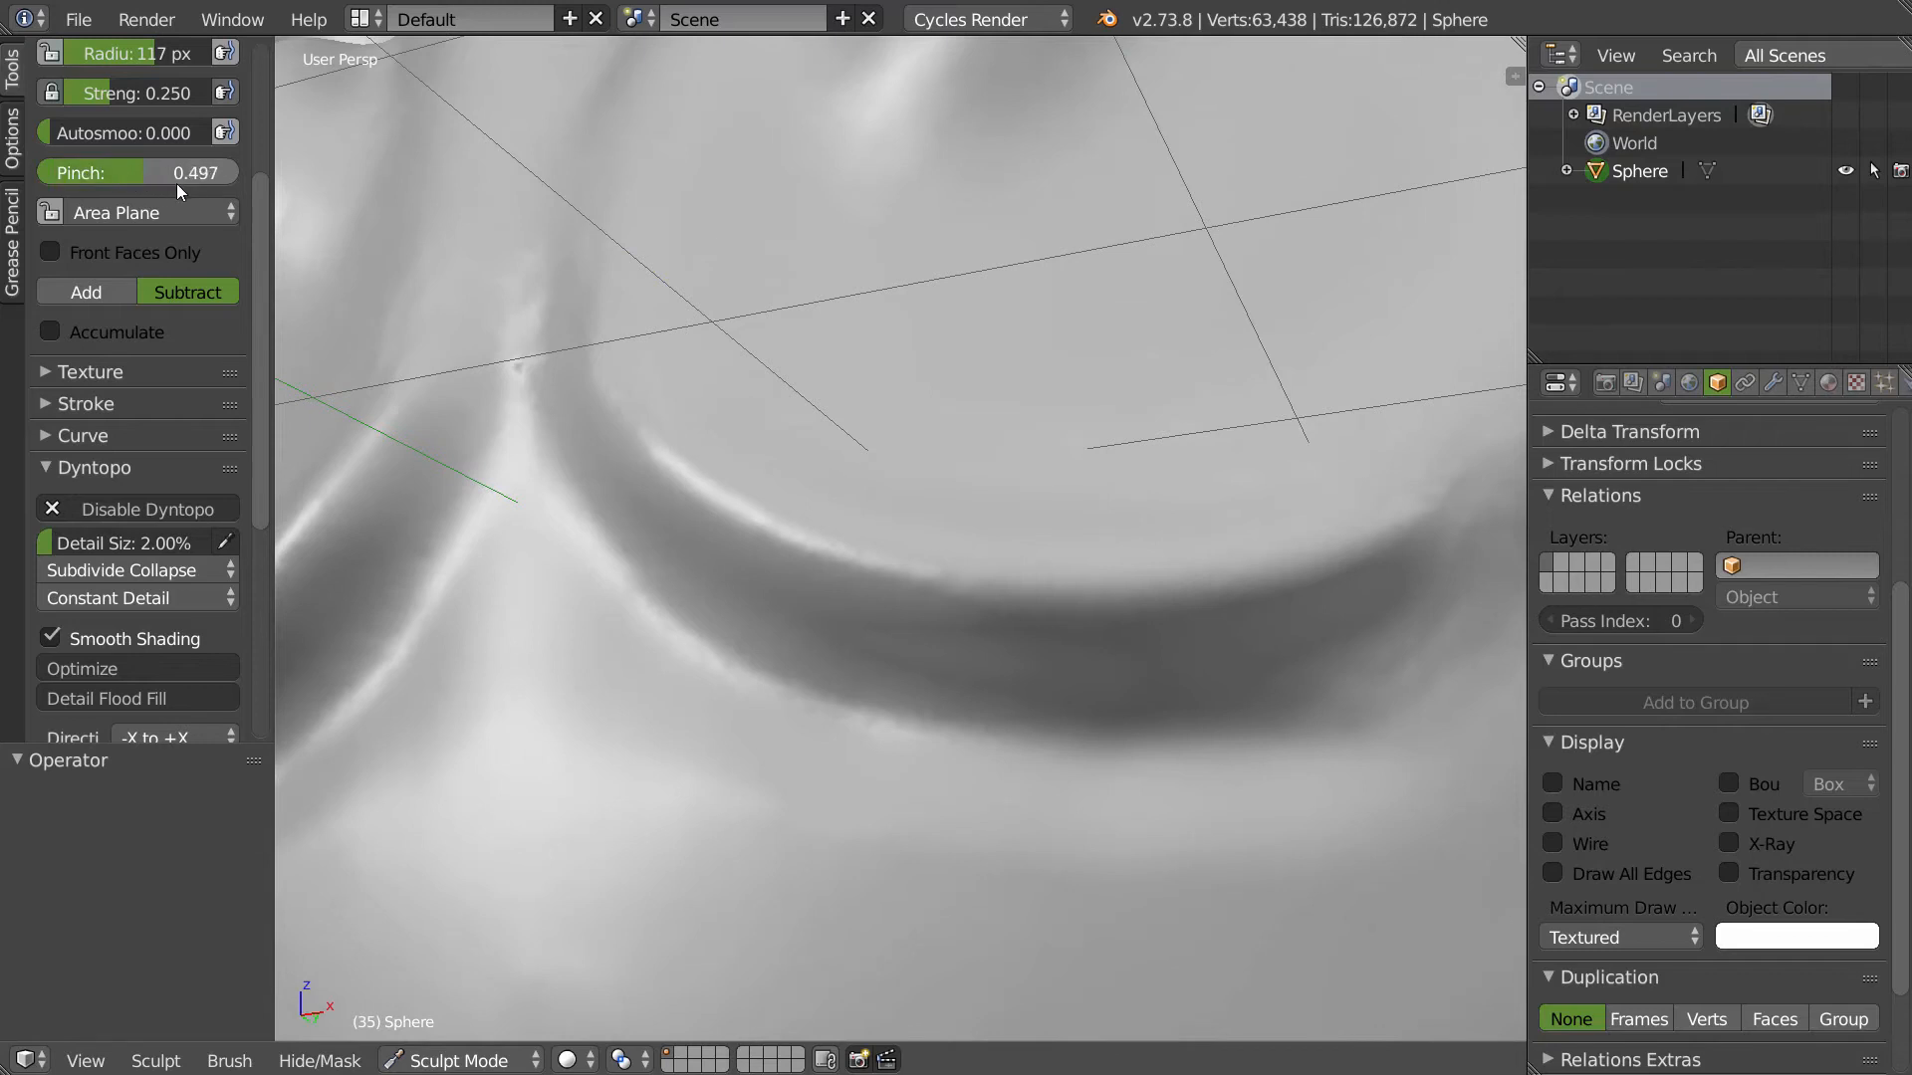
left_click(138, 170)
type("0.5")
key("Return")
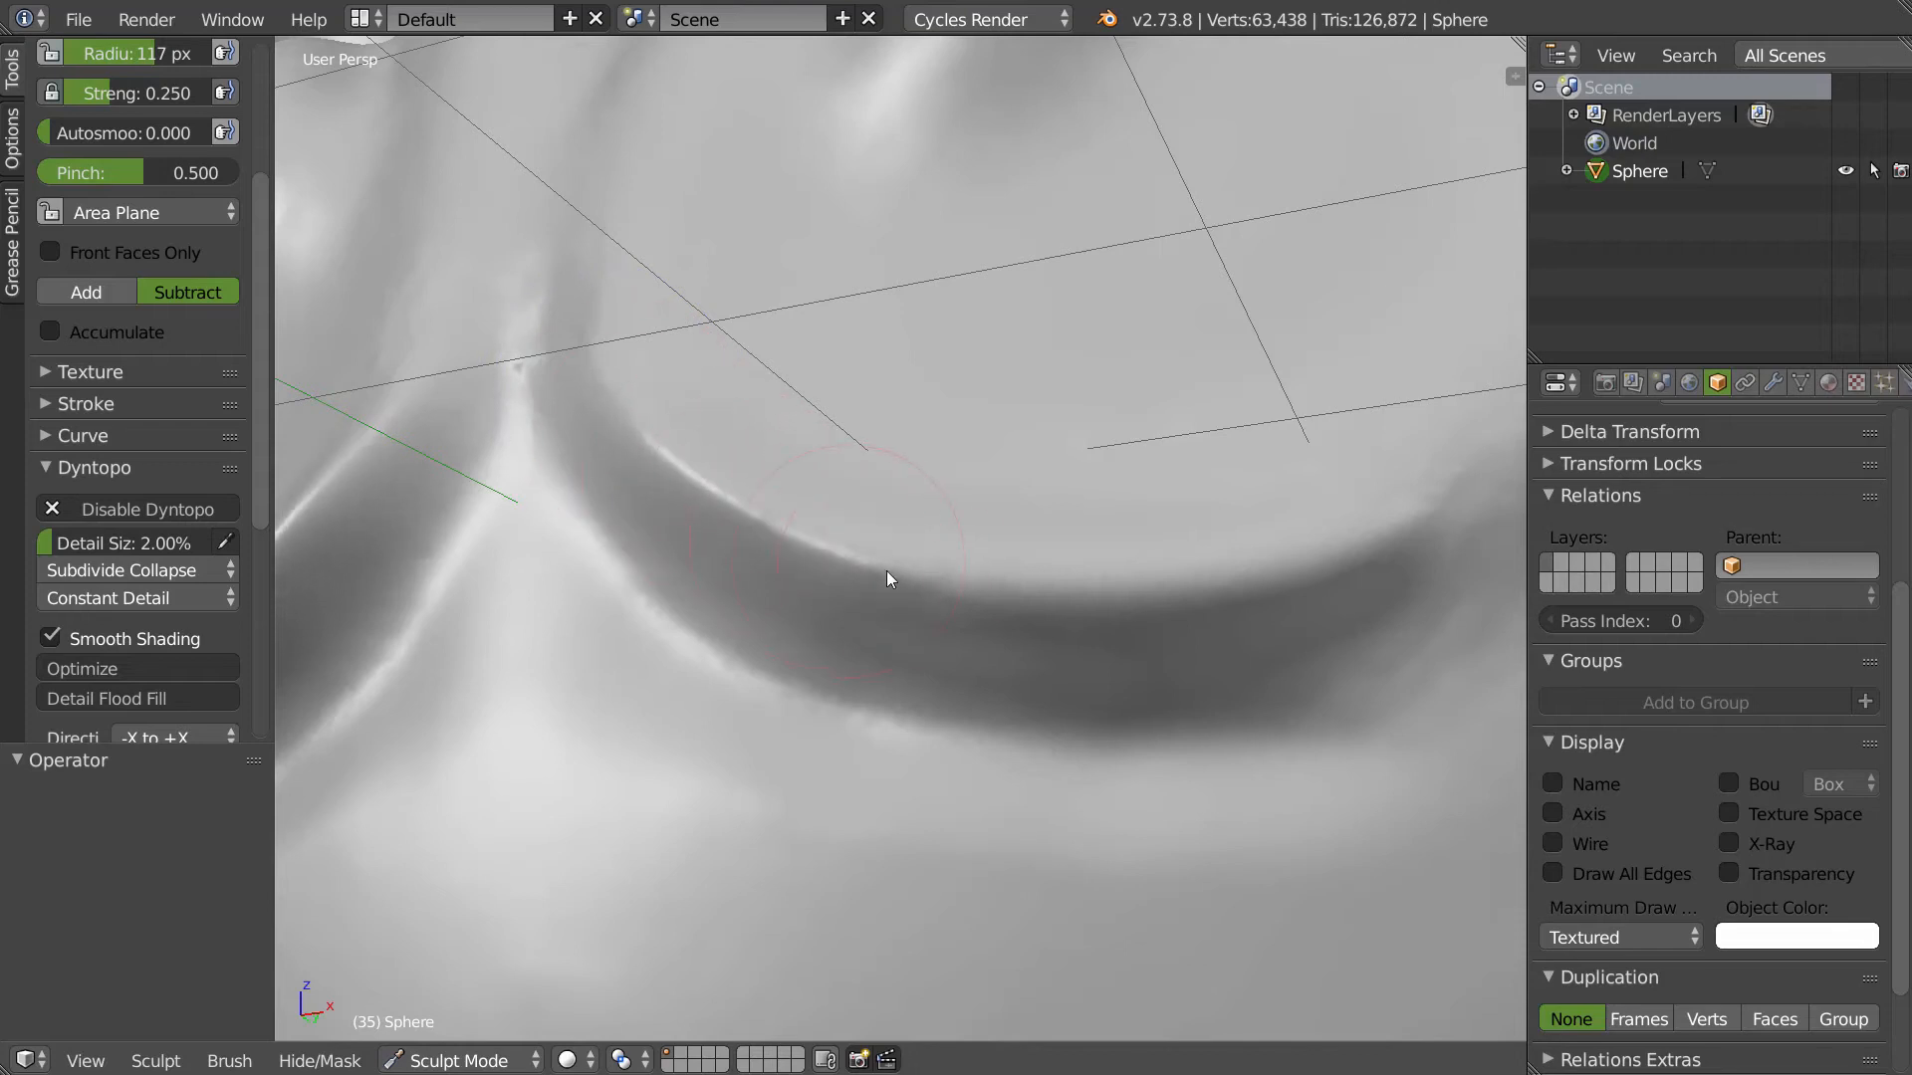
mouse_move(1100, 584)
left_mouse_down()
mouse_move(709, 458)
mouse_move(898, 600)
mouse_move(585, 476)
mouse_move(651, 563)
mouse_move(597, 525)
mouse_move(930, 730)
mouse_move(1265, 765)
mouse_move(623, 507)
mouse_move(522, 378)
left_mouse_up()
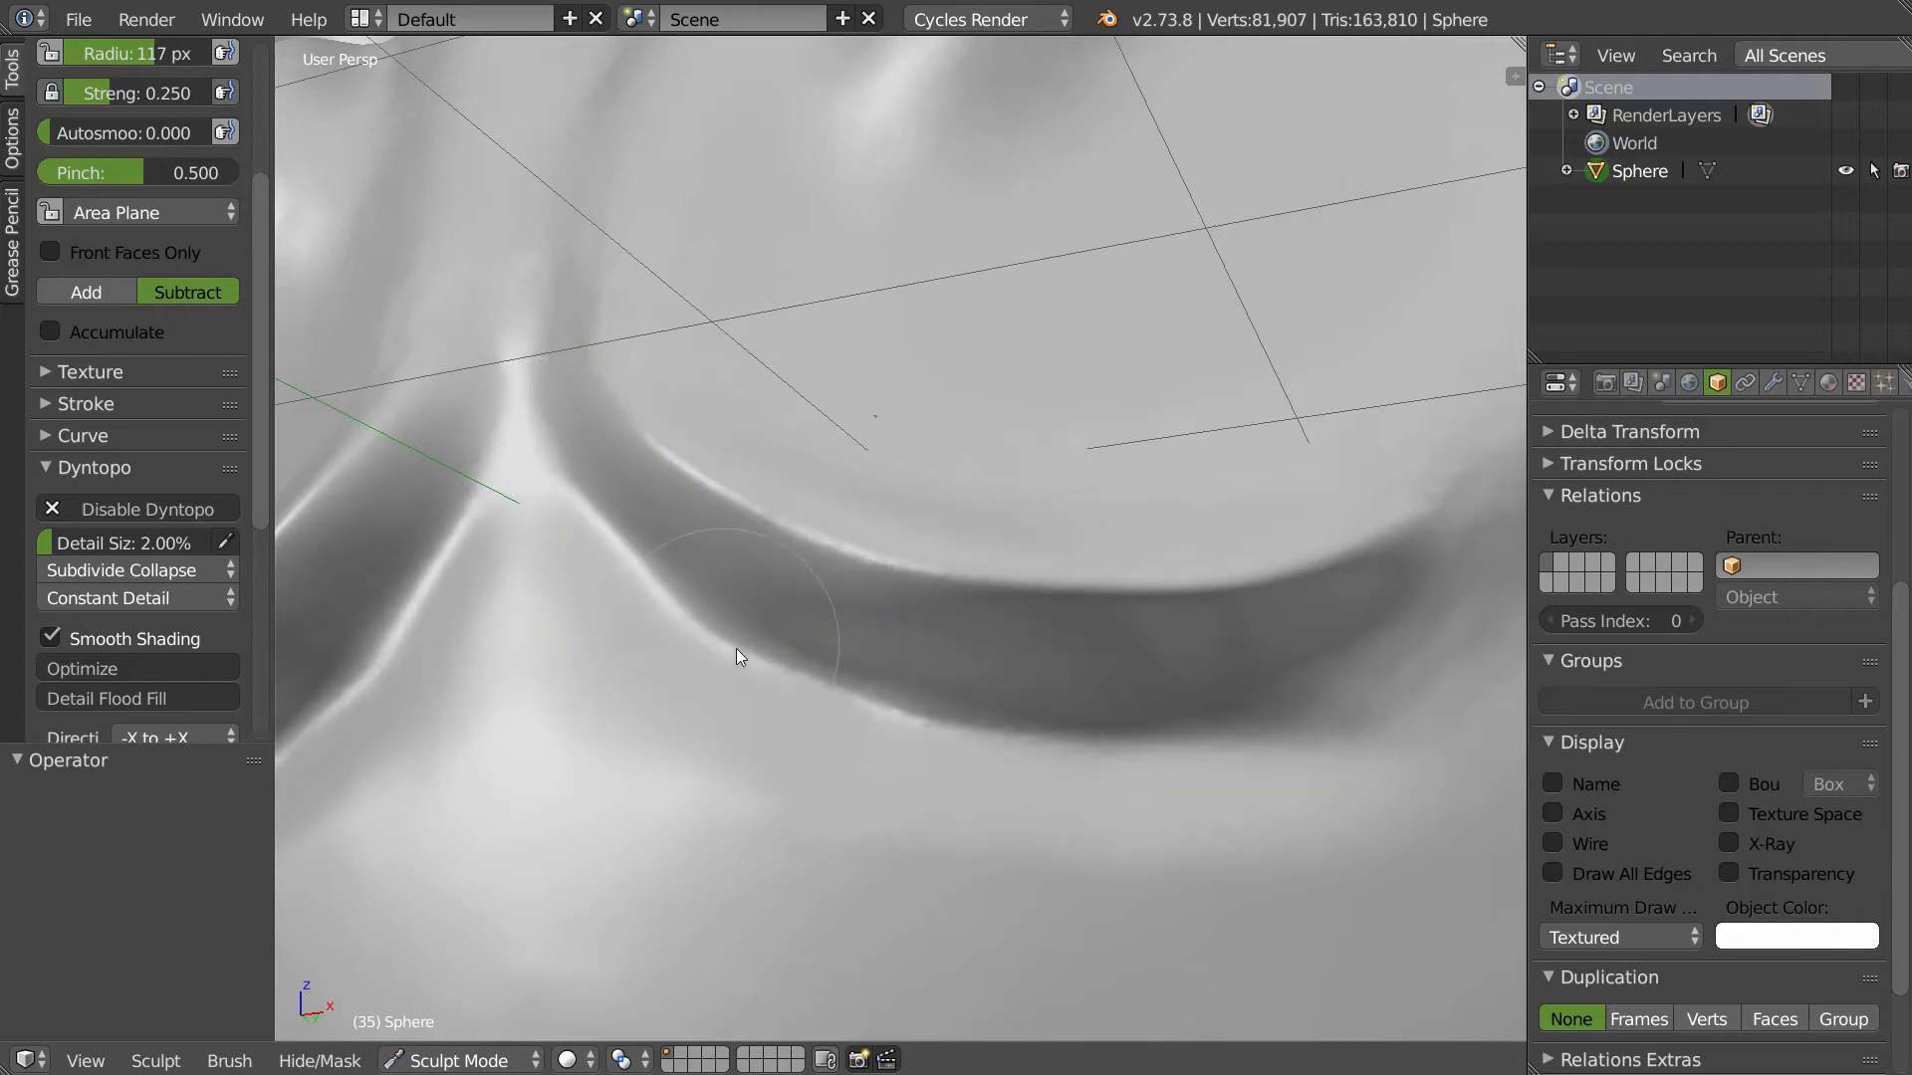
- Show the wireframe, set the detail refine method to Subdivide Collapse and crease a stroke along the groove's upper edge
left_click(129, 570)
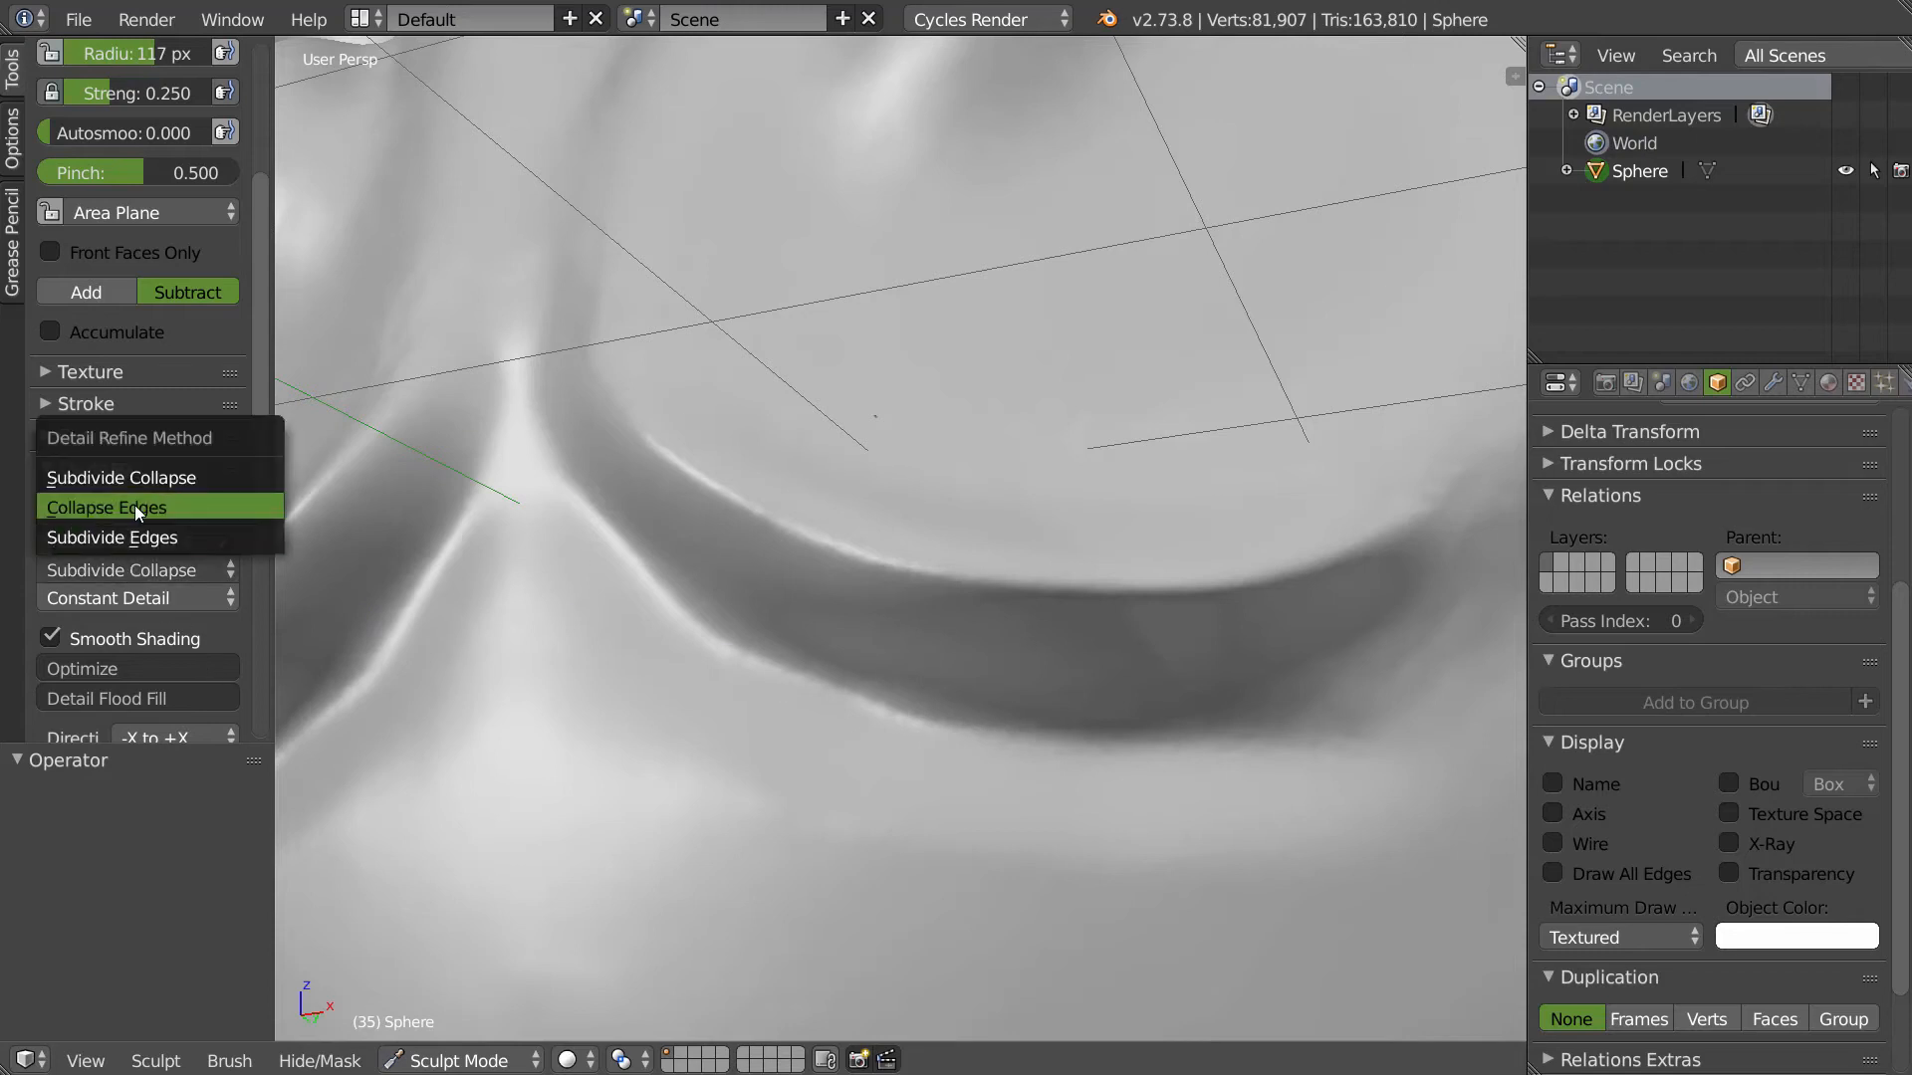
left_click(111, 538)
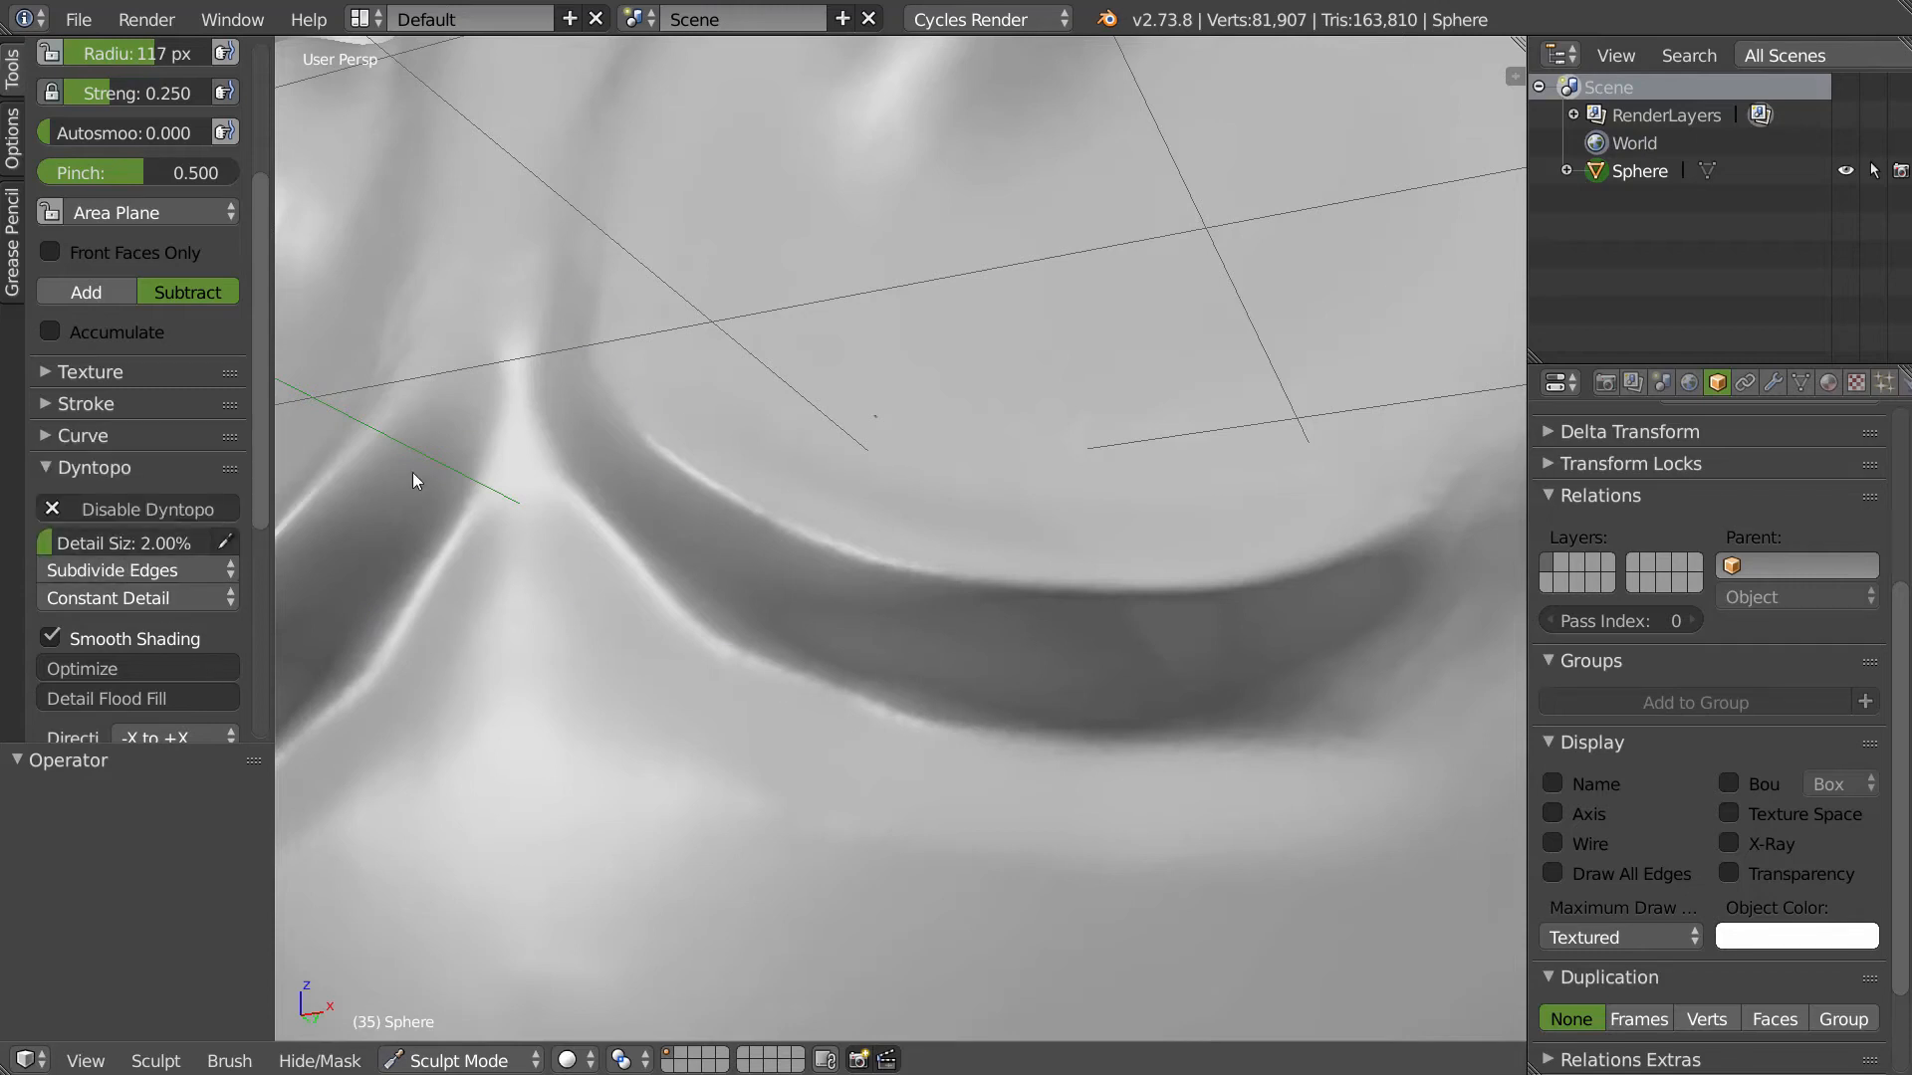
scroll(649, 466, "up", 2)
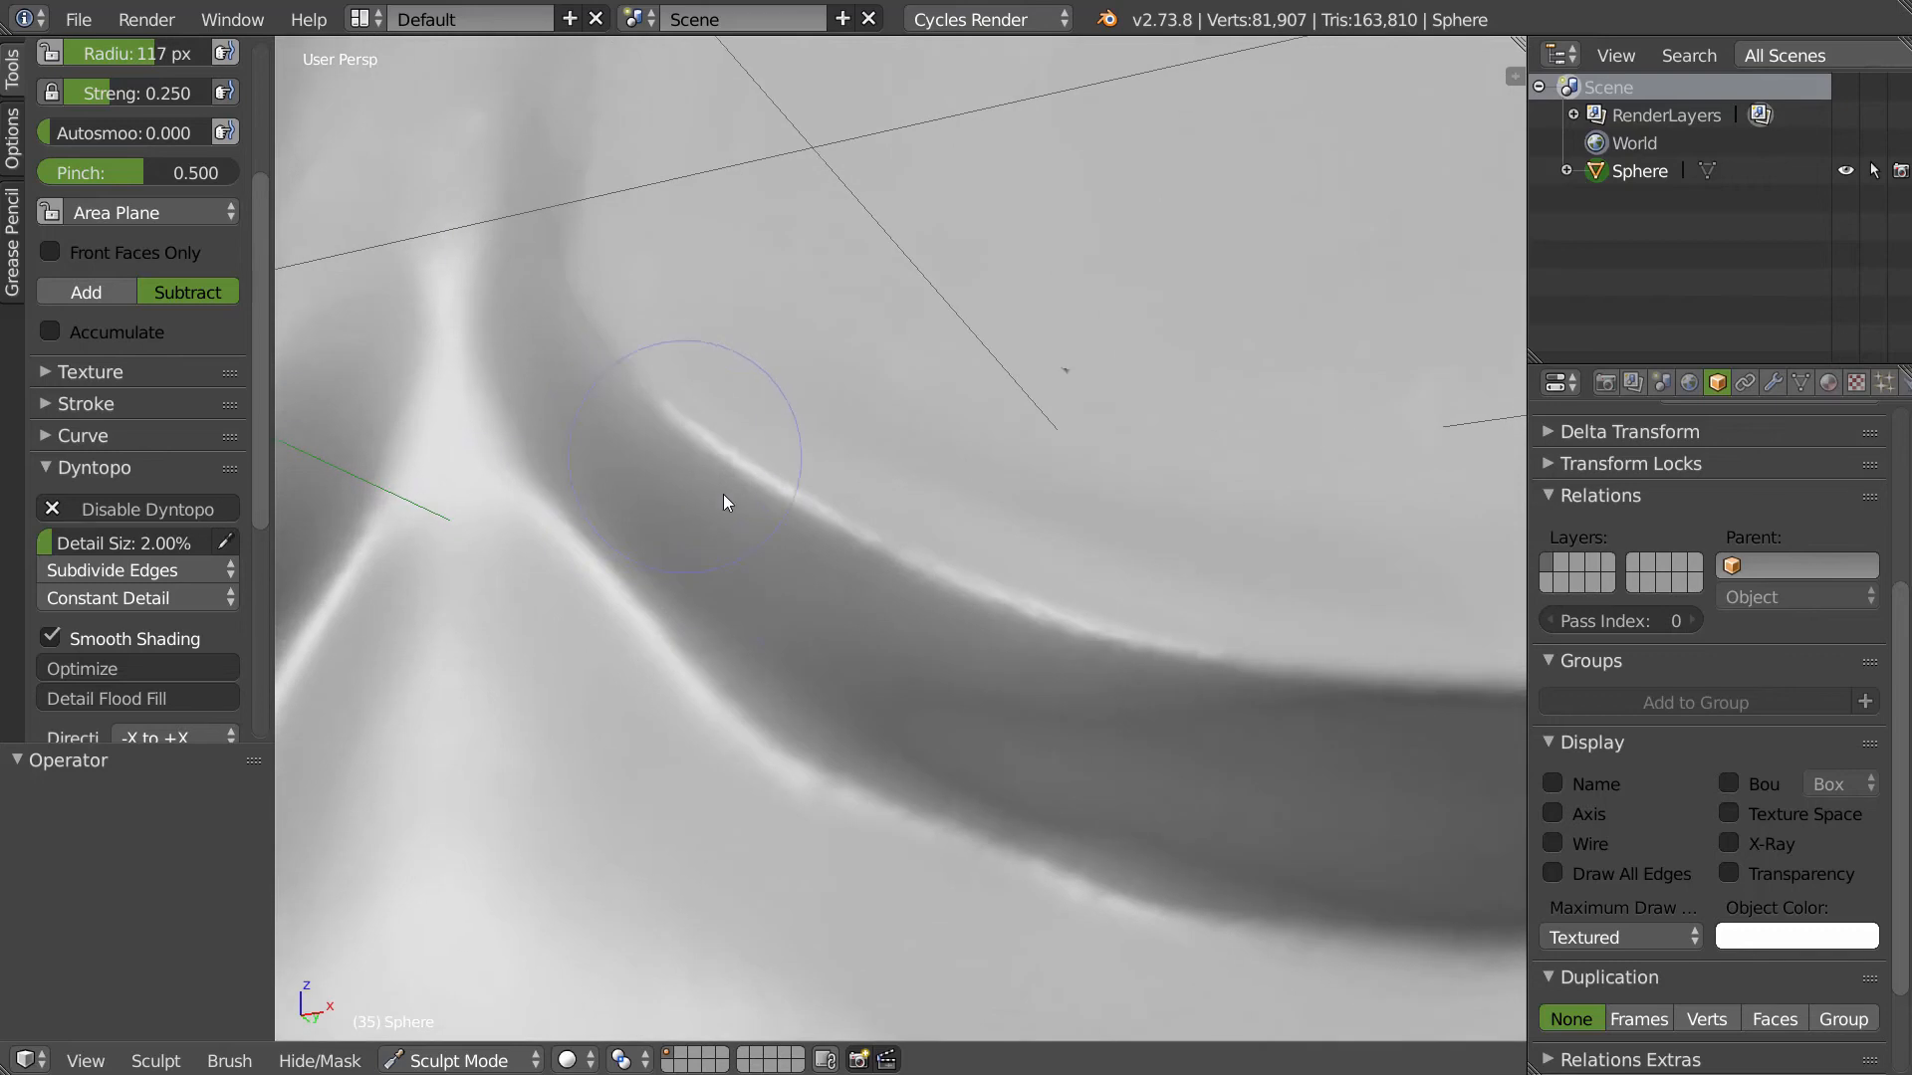
left_click(1554, 842)
scroll(873, 610, "up", 3)
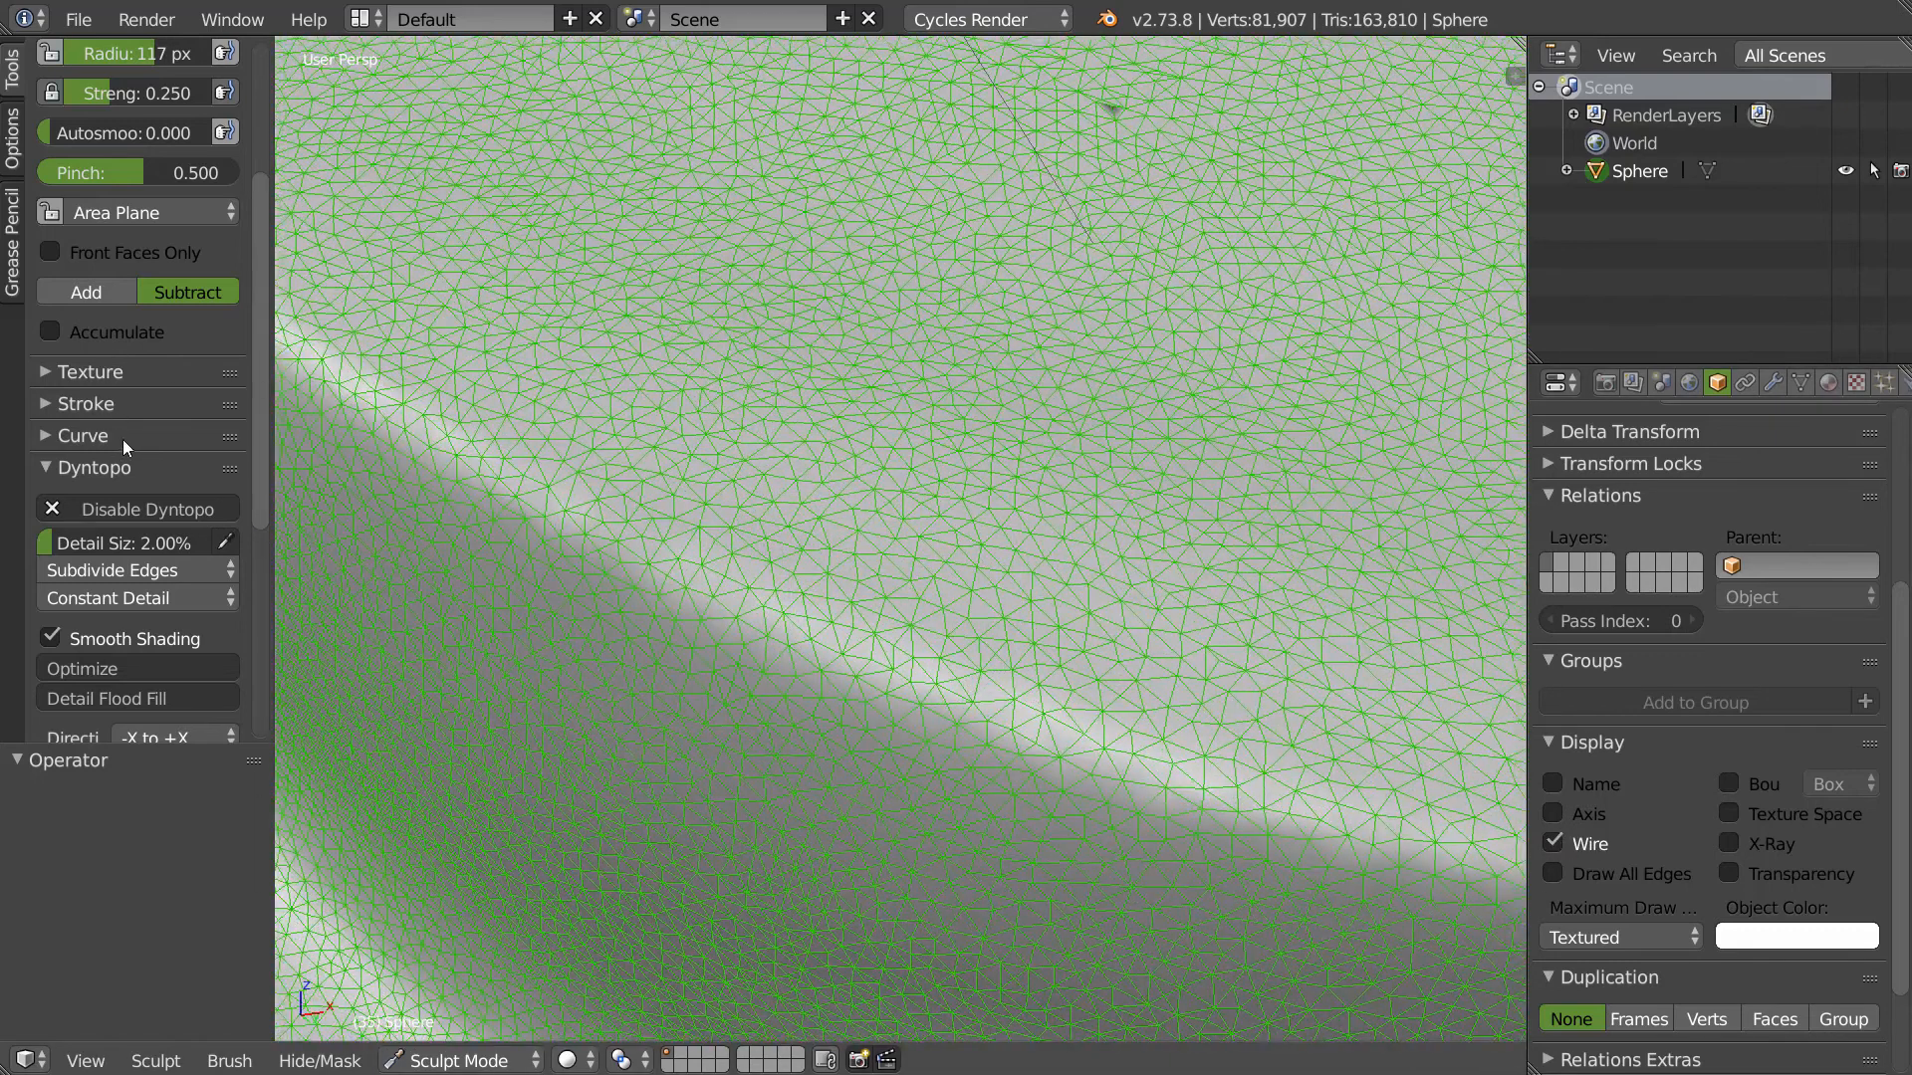
left_click(126, 573)
left_click(132, 475)
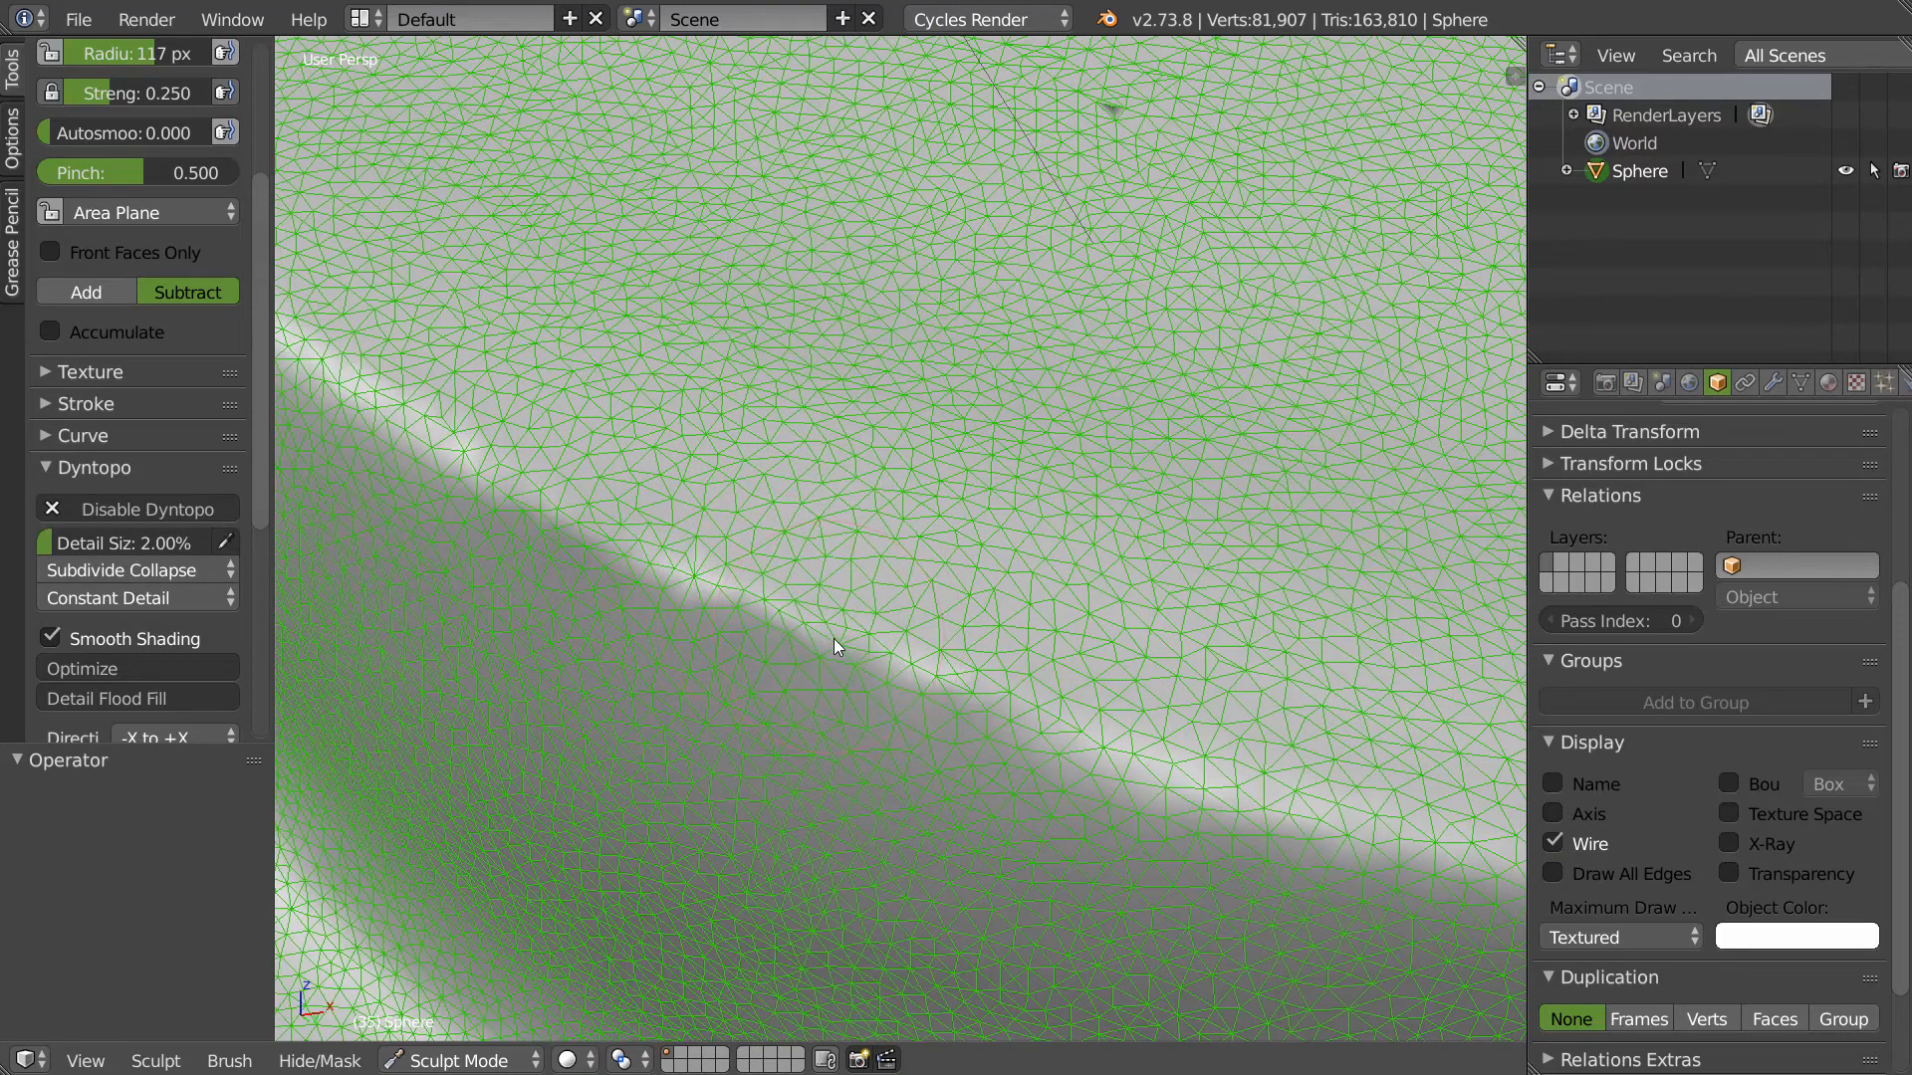
mouse_move(478, 448)
left_mouse_down()
mouse_move(759, 597)
mouse_move(807, 588)
left_mouse_up()
- Set the detail refine method to Subdivide Edges and crease along the groove's upper edge, then hide the wireframe
left_click(109, 564)
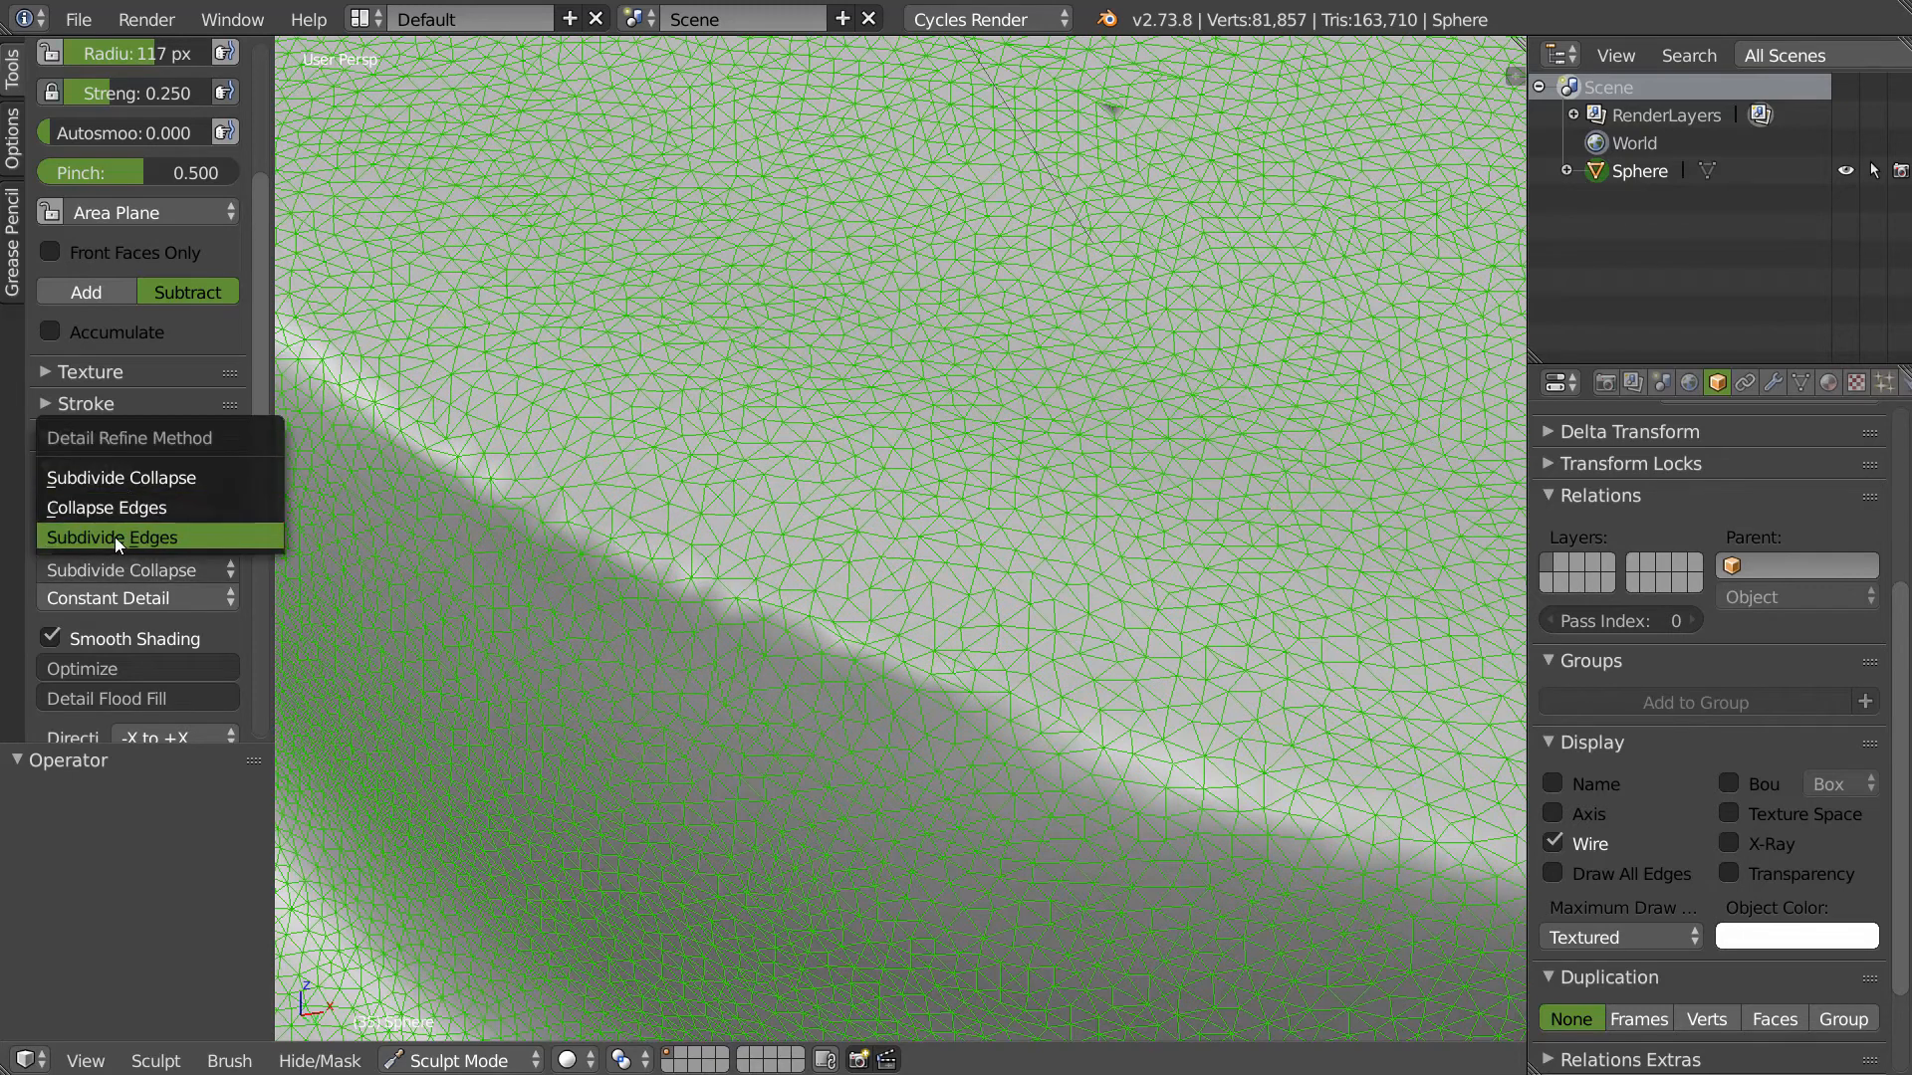
left_click(116, 538)
mouse_move(474, 490)
left_mouse_down()
mouse_move(878, 668)
mouse_move(1271, 780)
mouse_move(1179, 769)
mouse_move(488, 533)
mouse_move(280, 346)
mouse_move(526, 516)
mouse_move(1310, 803)
mouse_move(1250, 765)
left_mouse_up()
scroll(1010, 658, "down", 6)
scroll(1009, 658, "up", 2)
left_click(1553, 842)
scroll(996, 576, "up", 2)
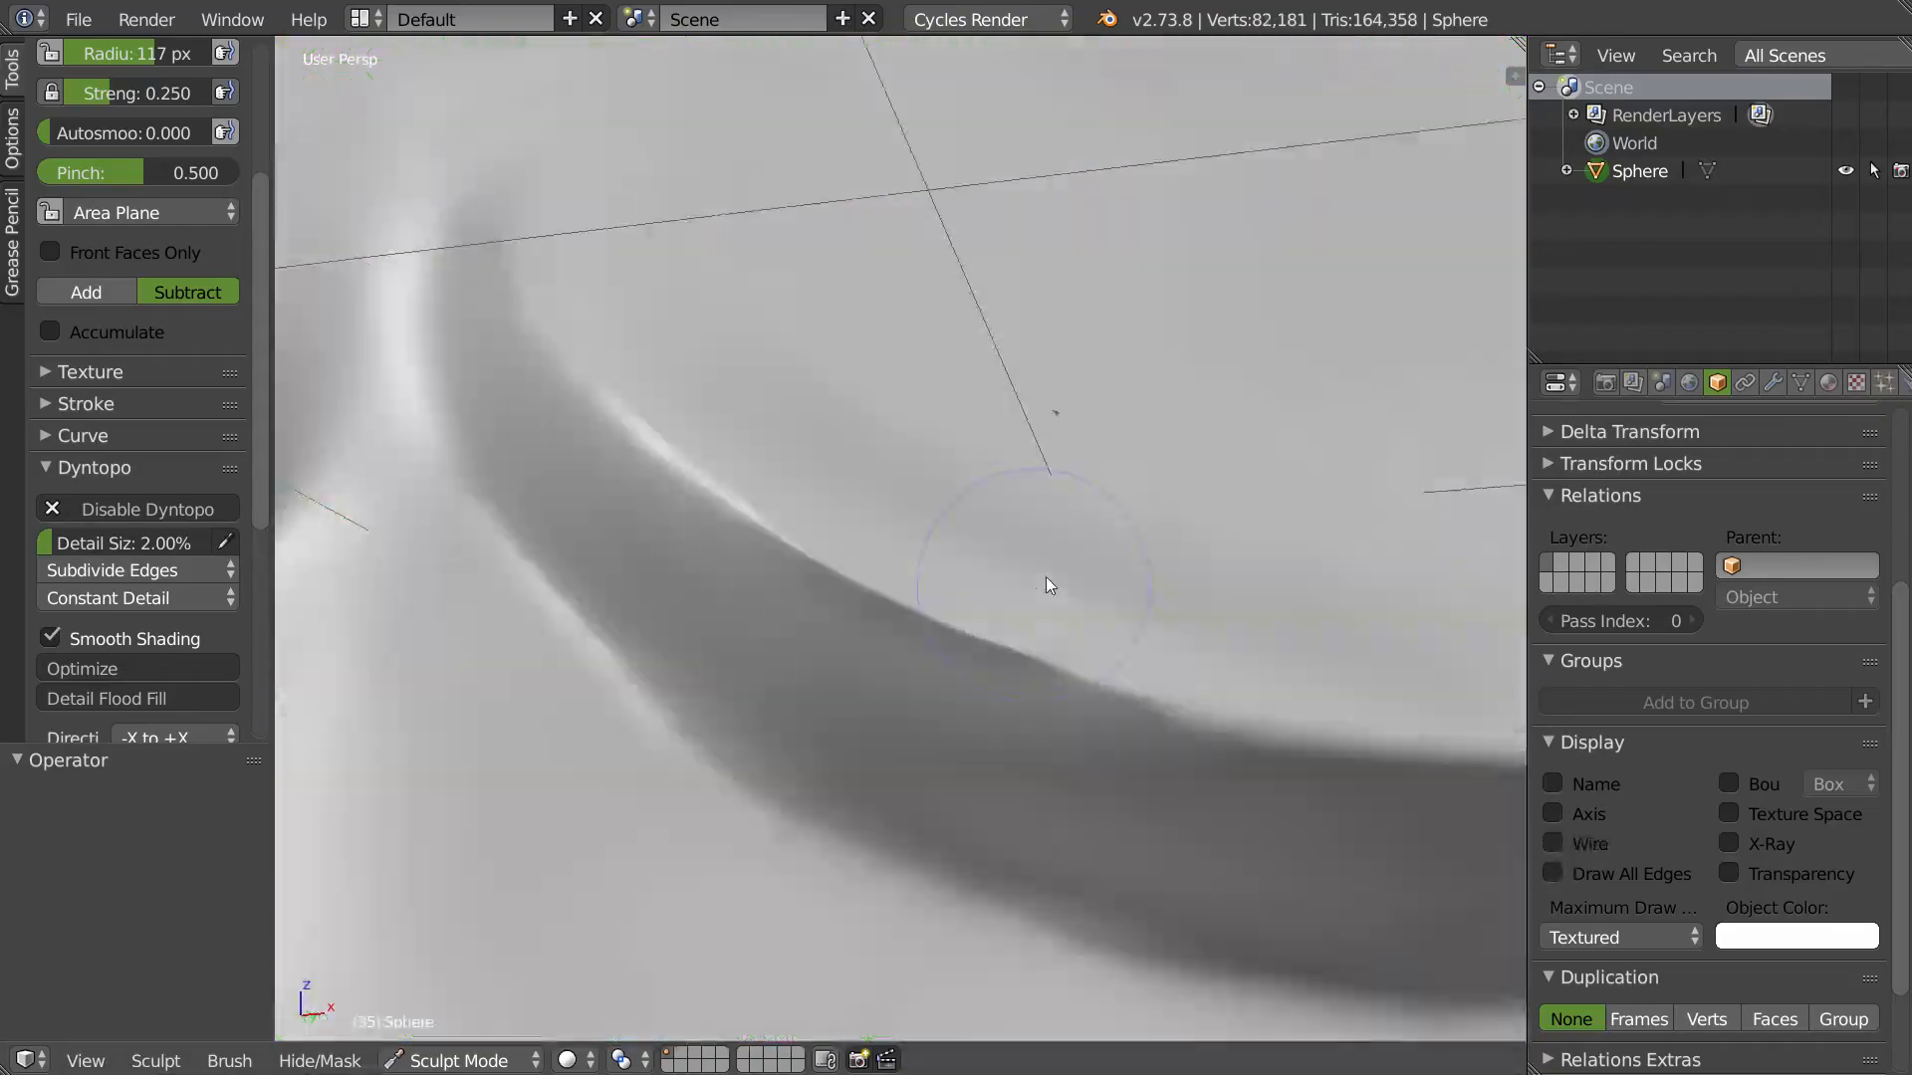
mouse_move(783, 583)
left_mouse_down()
mouse_move(976, 670)
mouse_move(640, 457)
mouse_move(965, 678)
mouse_move(736, 472)
left_mouse_up()
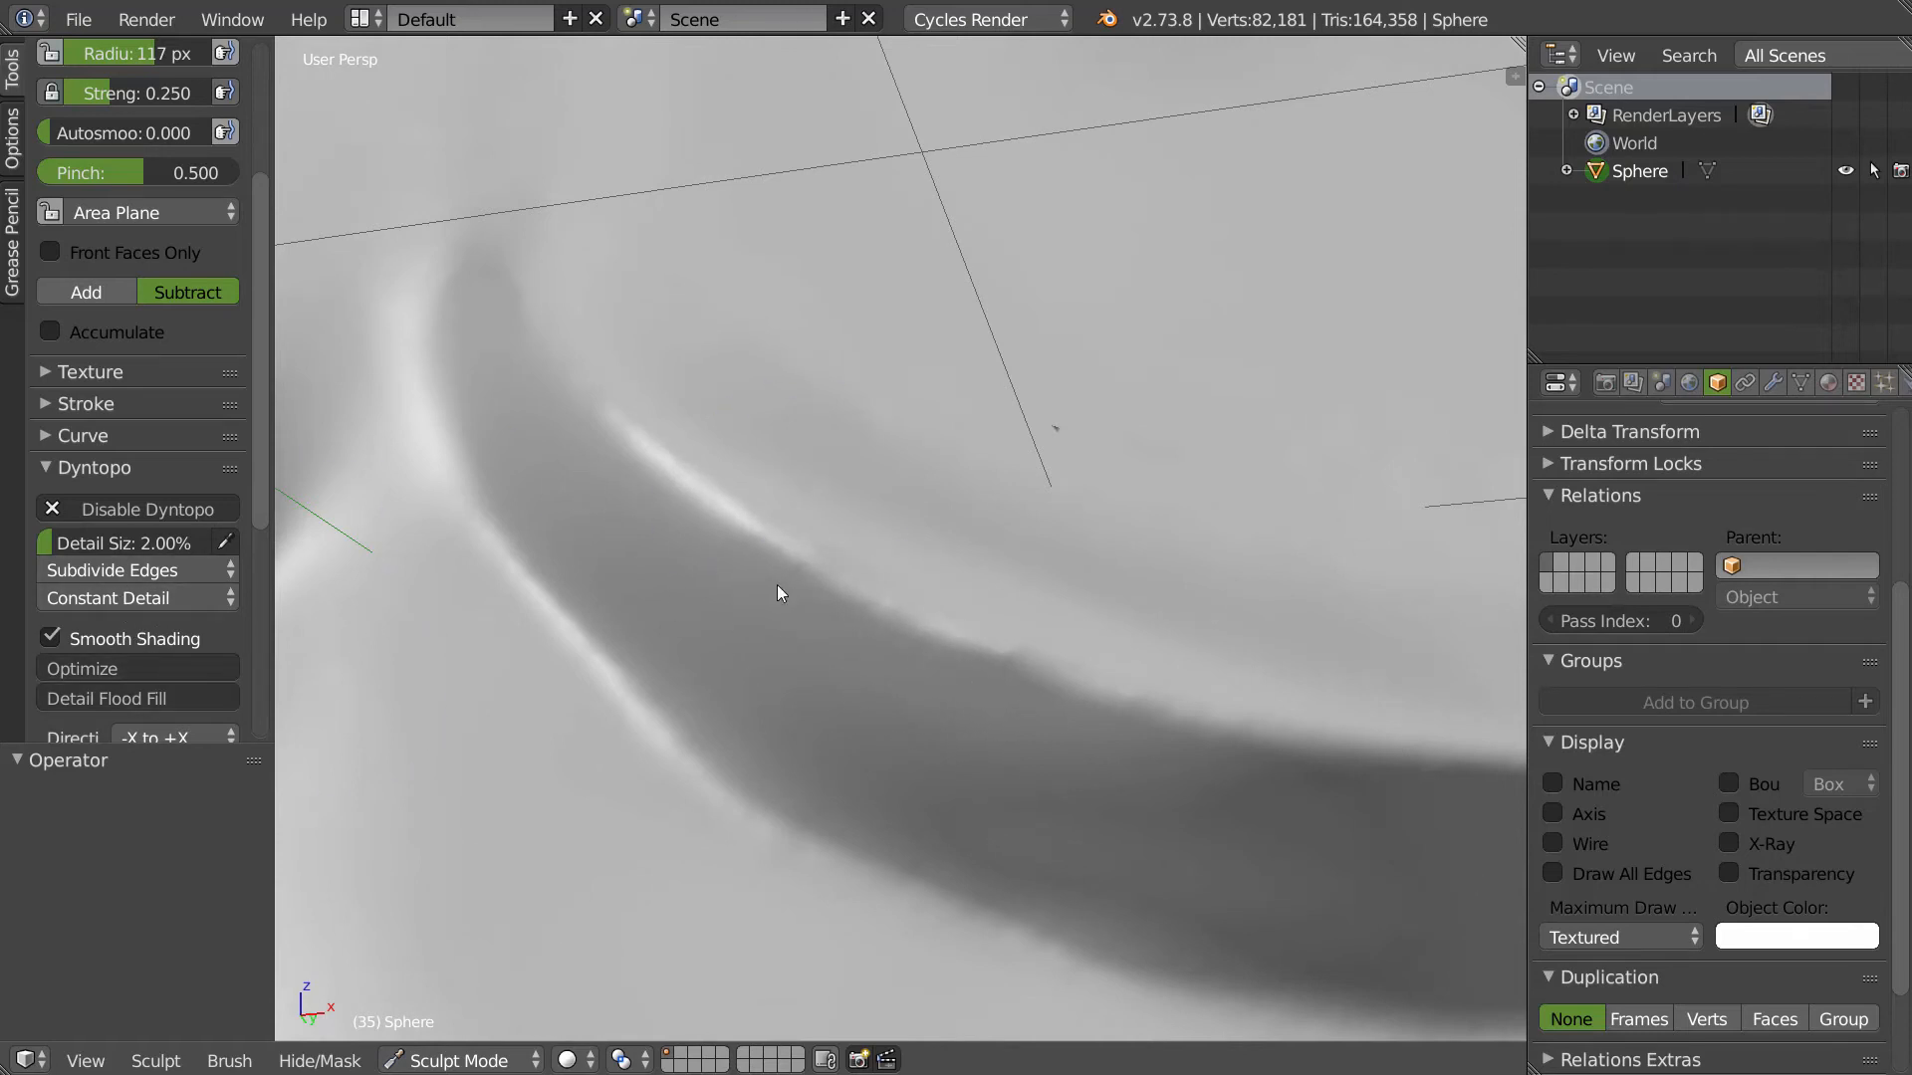
- Set the constant detail size to 10%, show the wireframe and optimize the dynamic topology mesh
scroll(922, 560, "down", 4)
scroll(977, 581, "down", 2)
left_click(151, 540)
type("10")
key("Return")
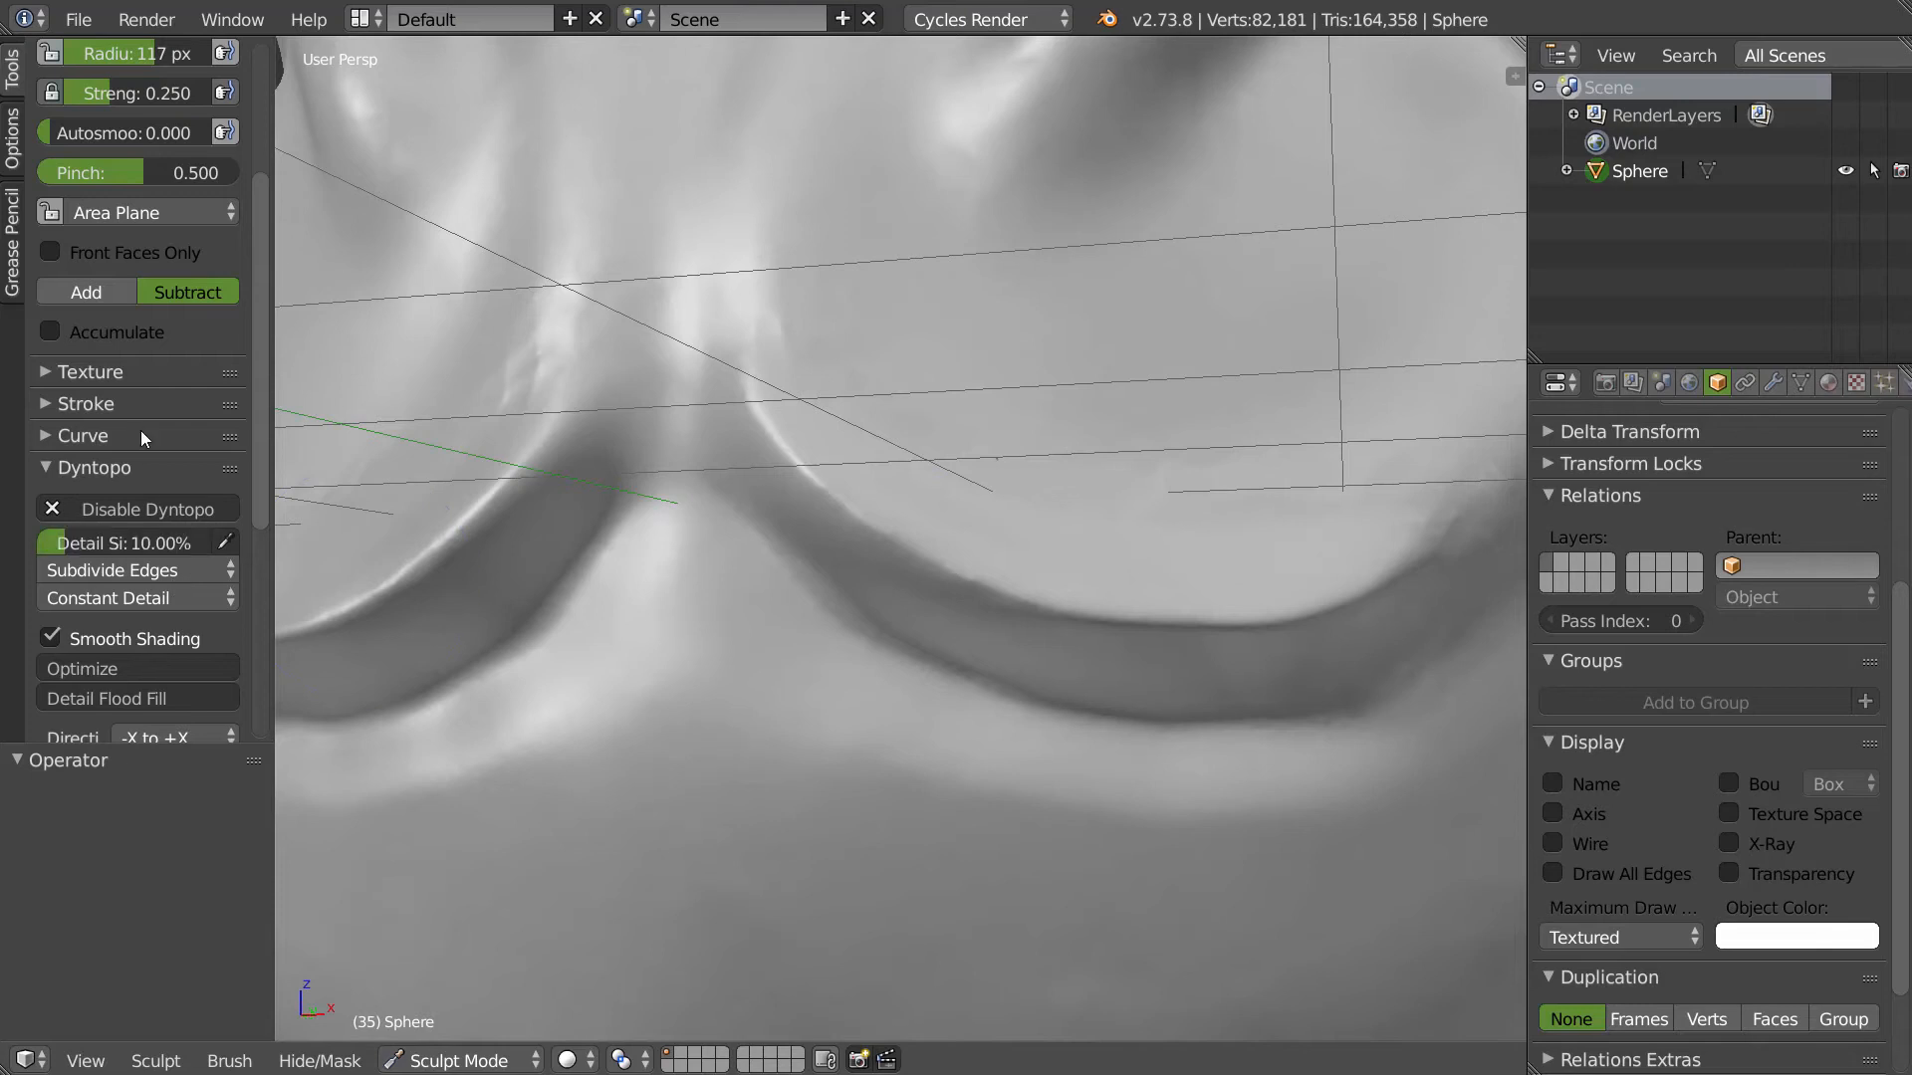
scroll(1010, 636, "down", 2)
left_click(1591, 844)
middle_click_drag(1444, 785, 669, 686)
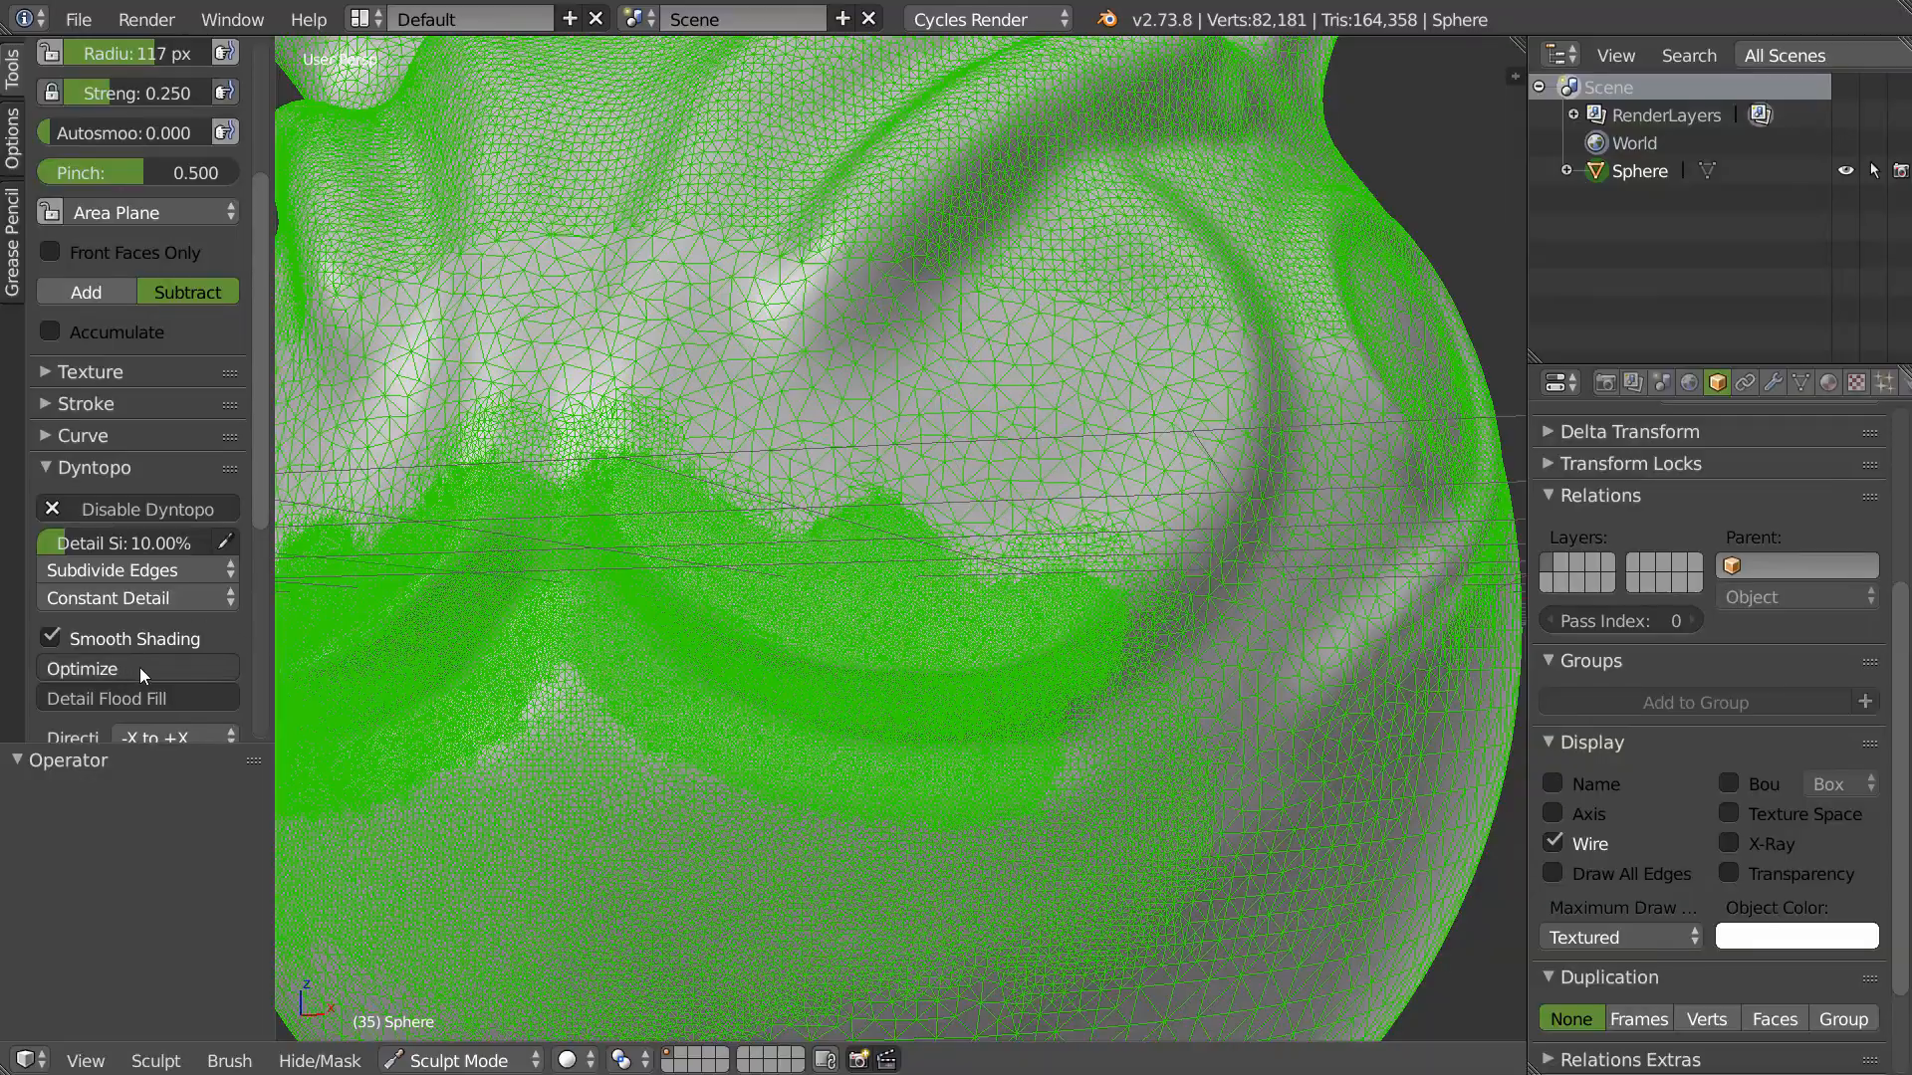
left_click(217, 667)
- Apply Detail Flood Fill at the 10% detail size to even out the mesh density over the whole head
middle_click_drag(956, 433, 931, 479)
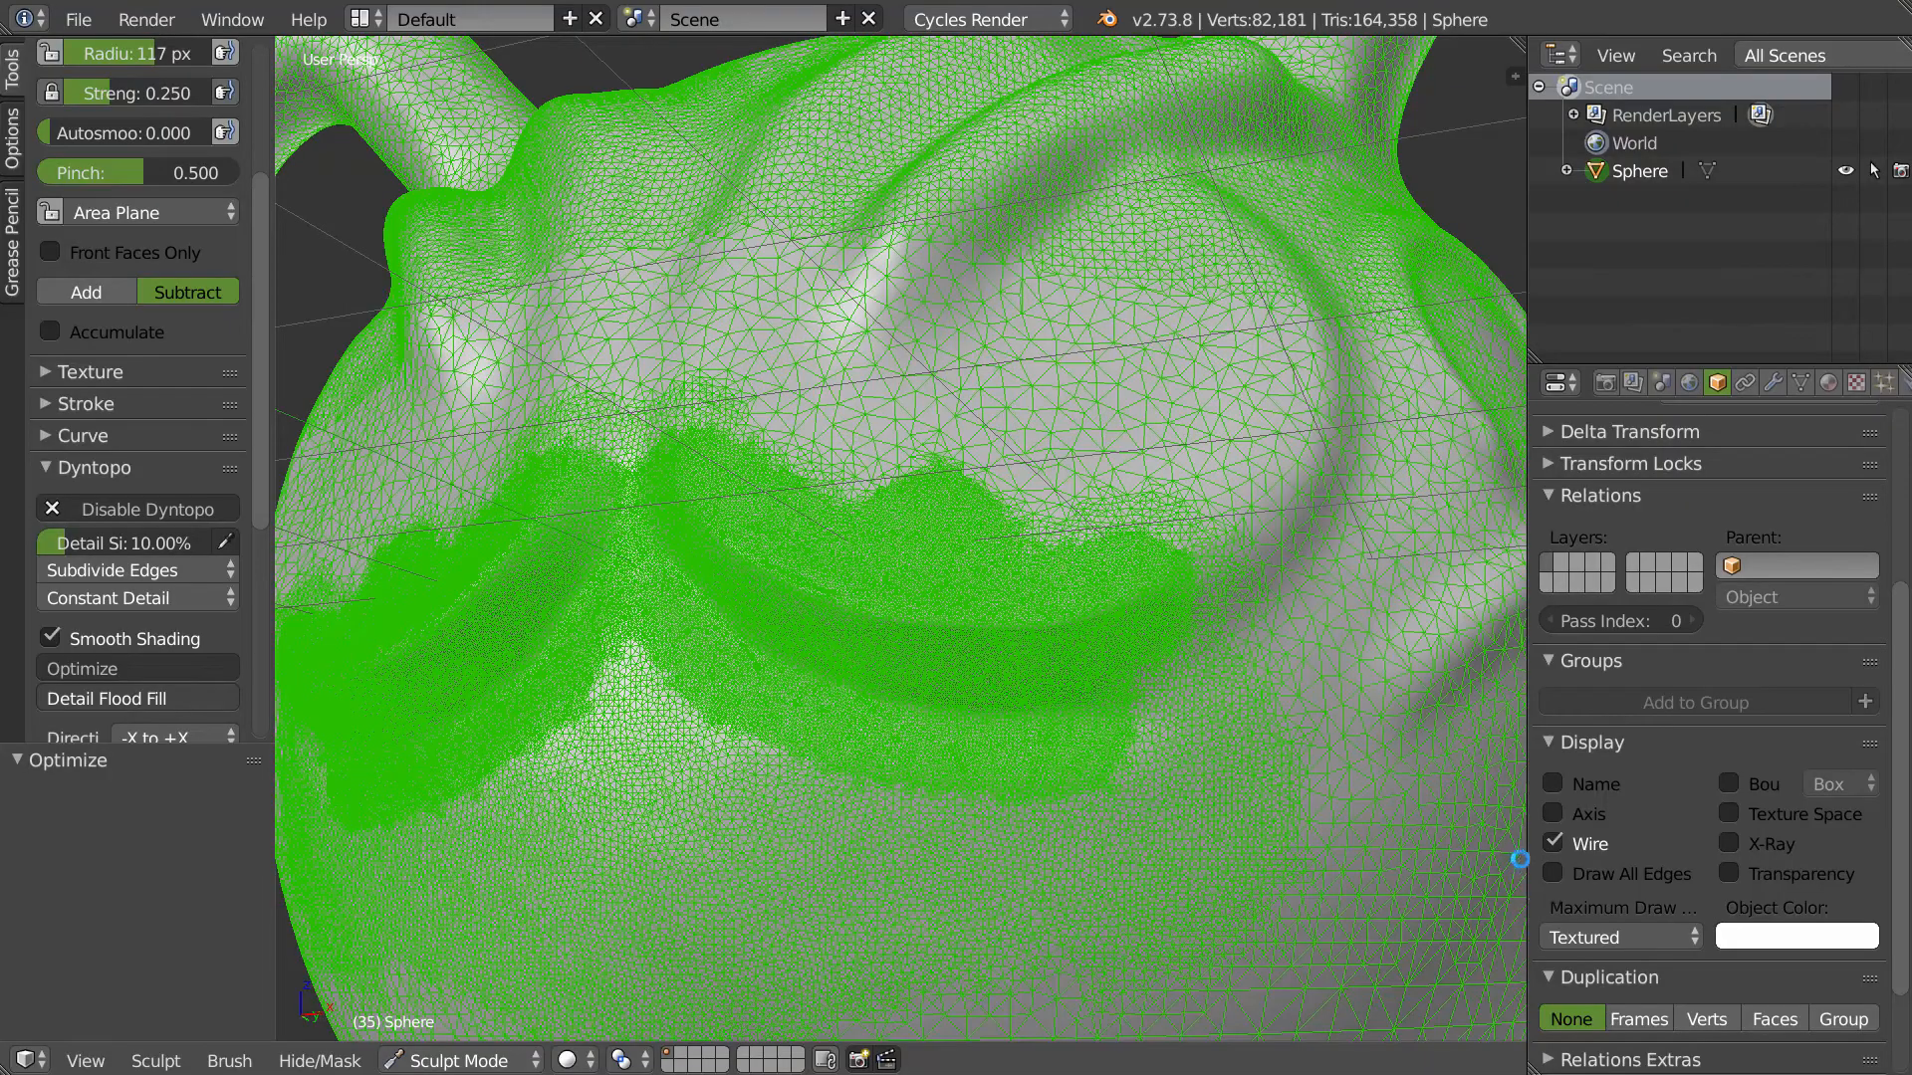
key("shift+r")
mouse_move(930, 482)
middle_mouse_down()
mouse_move(956, 546)
mouse_move(1047, 534)
mouse_move(1017, 484)
mouse_move(930, 601)
middle_mouse_up()
scroll(1048, 534, "down", 4)
scroll(1017, 484, "up", 3)
scroll(1018, 484, "down", 2)
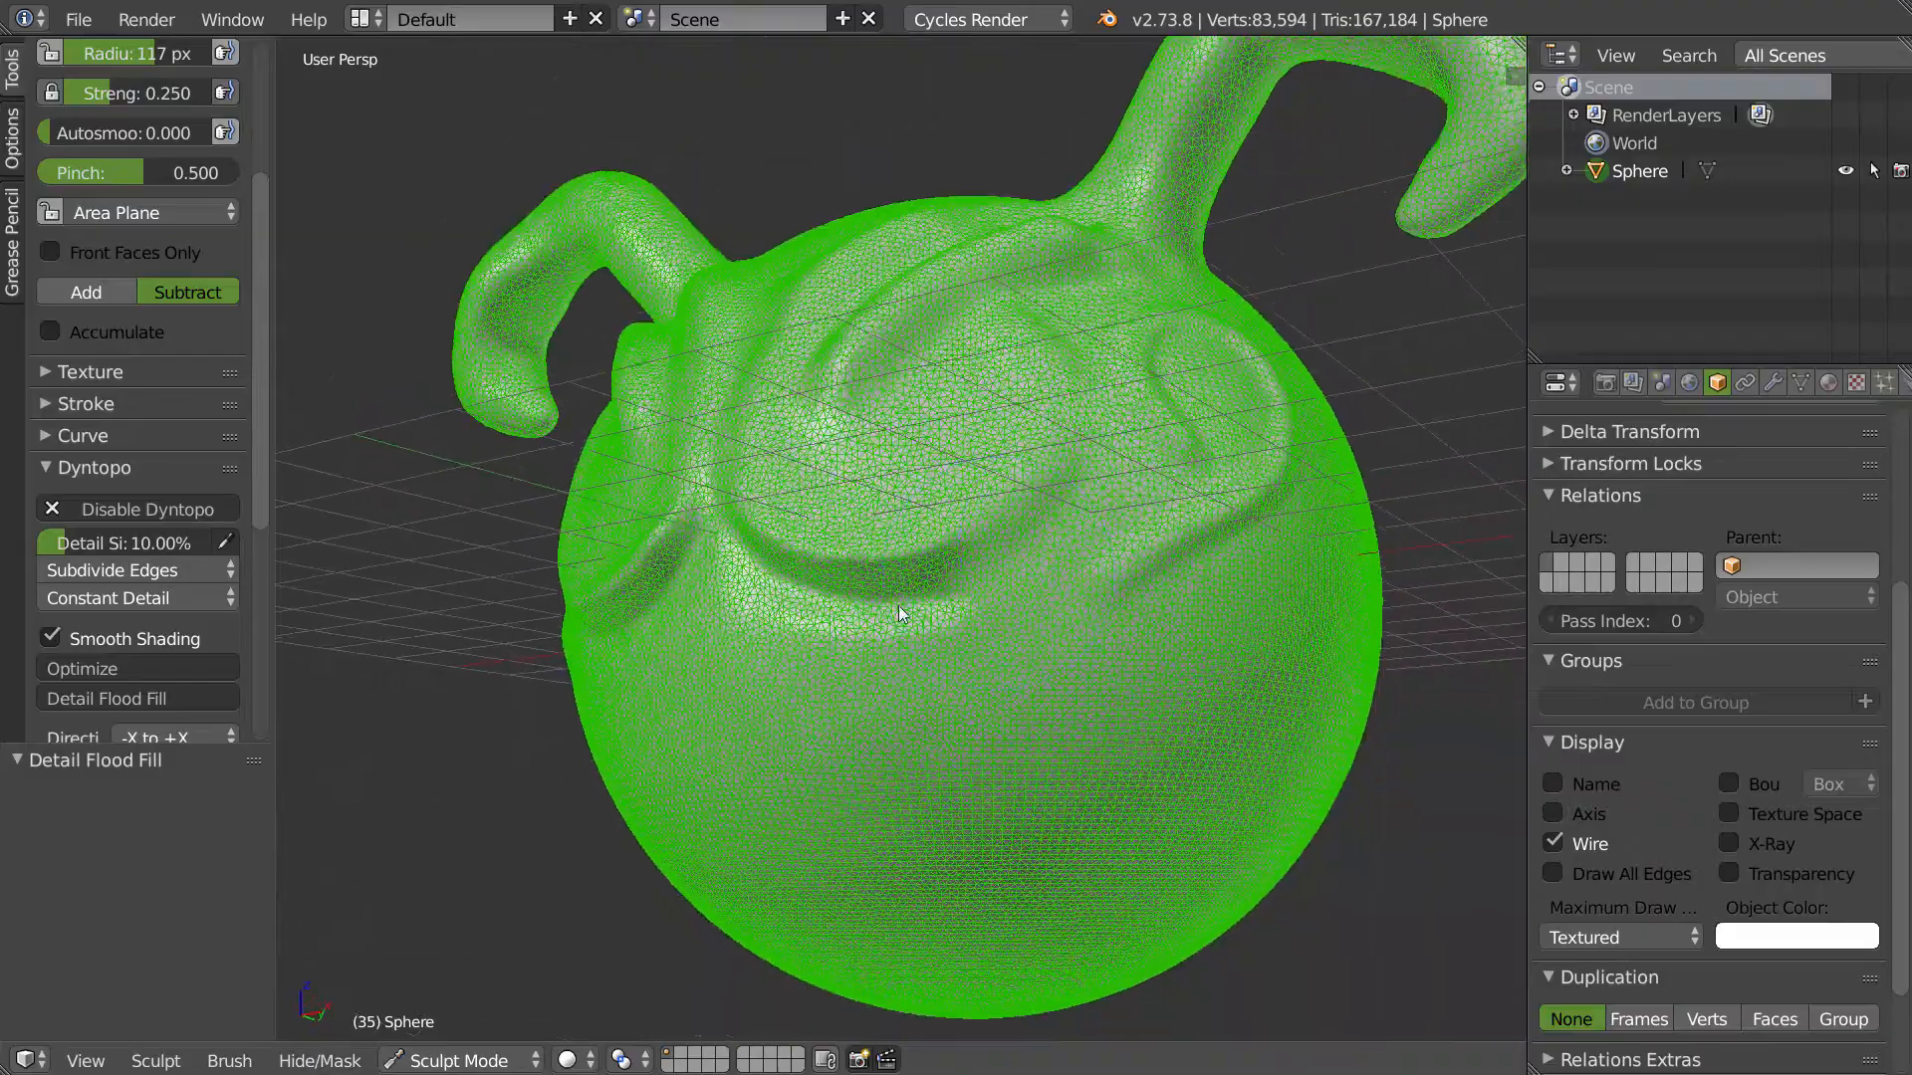
scroll(930, 559, "up", 4)
scroll(762, 597, "up", 2)
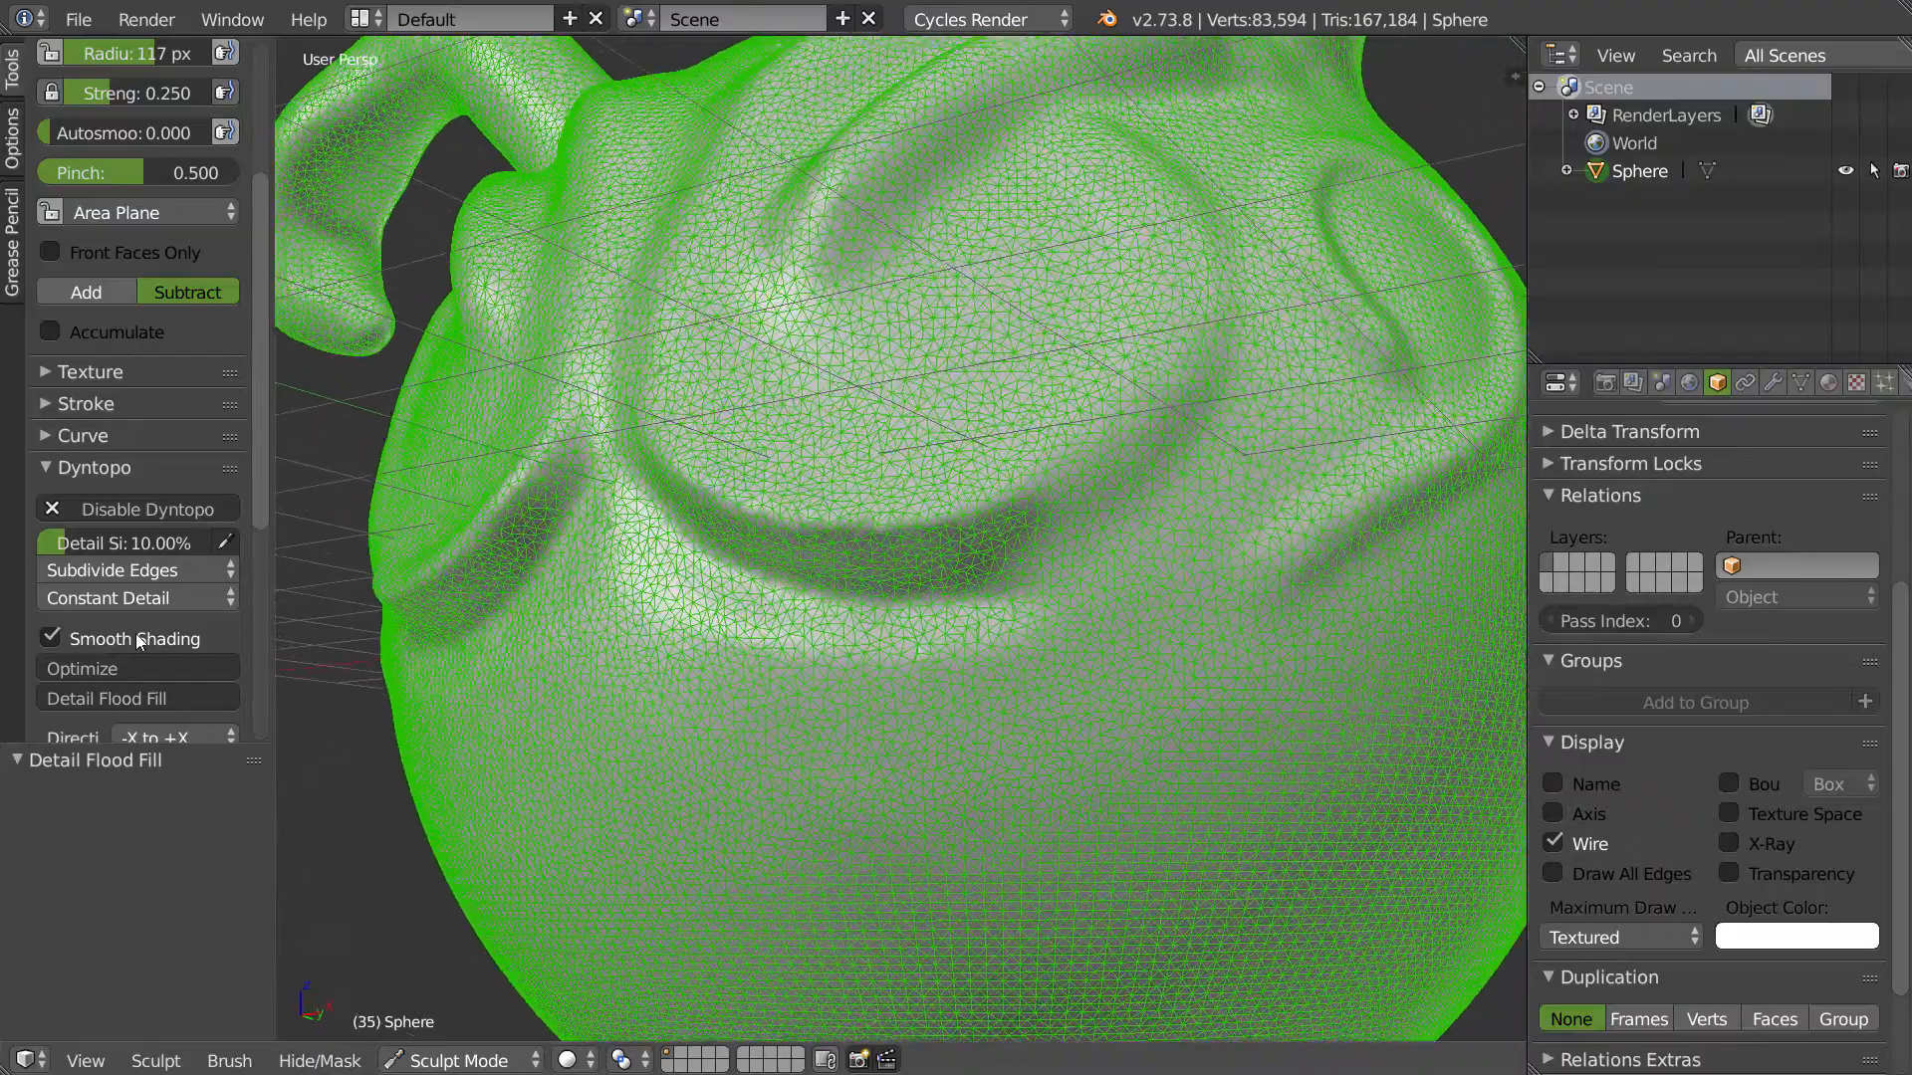
- Carve a diagonal crease across one cheek only, below the eye, with X mirroring off
scroll(165, 508, "down", 4)
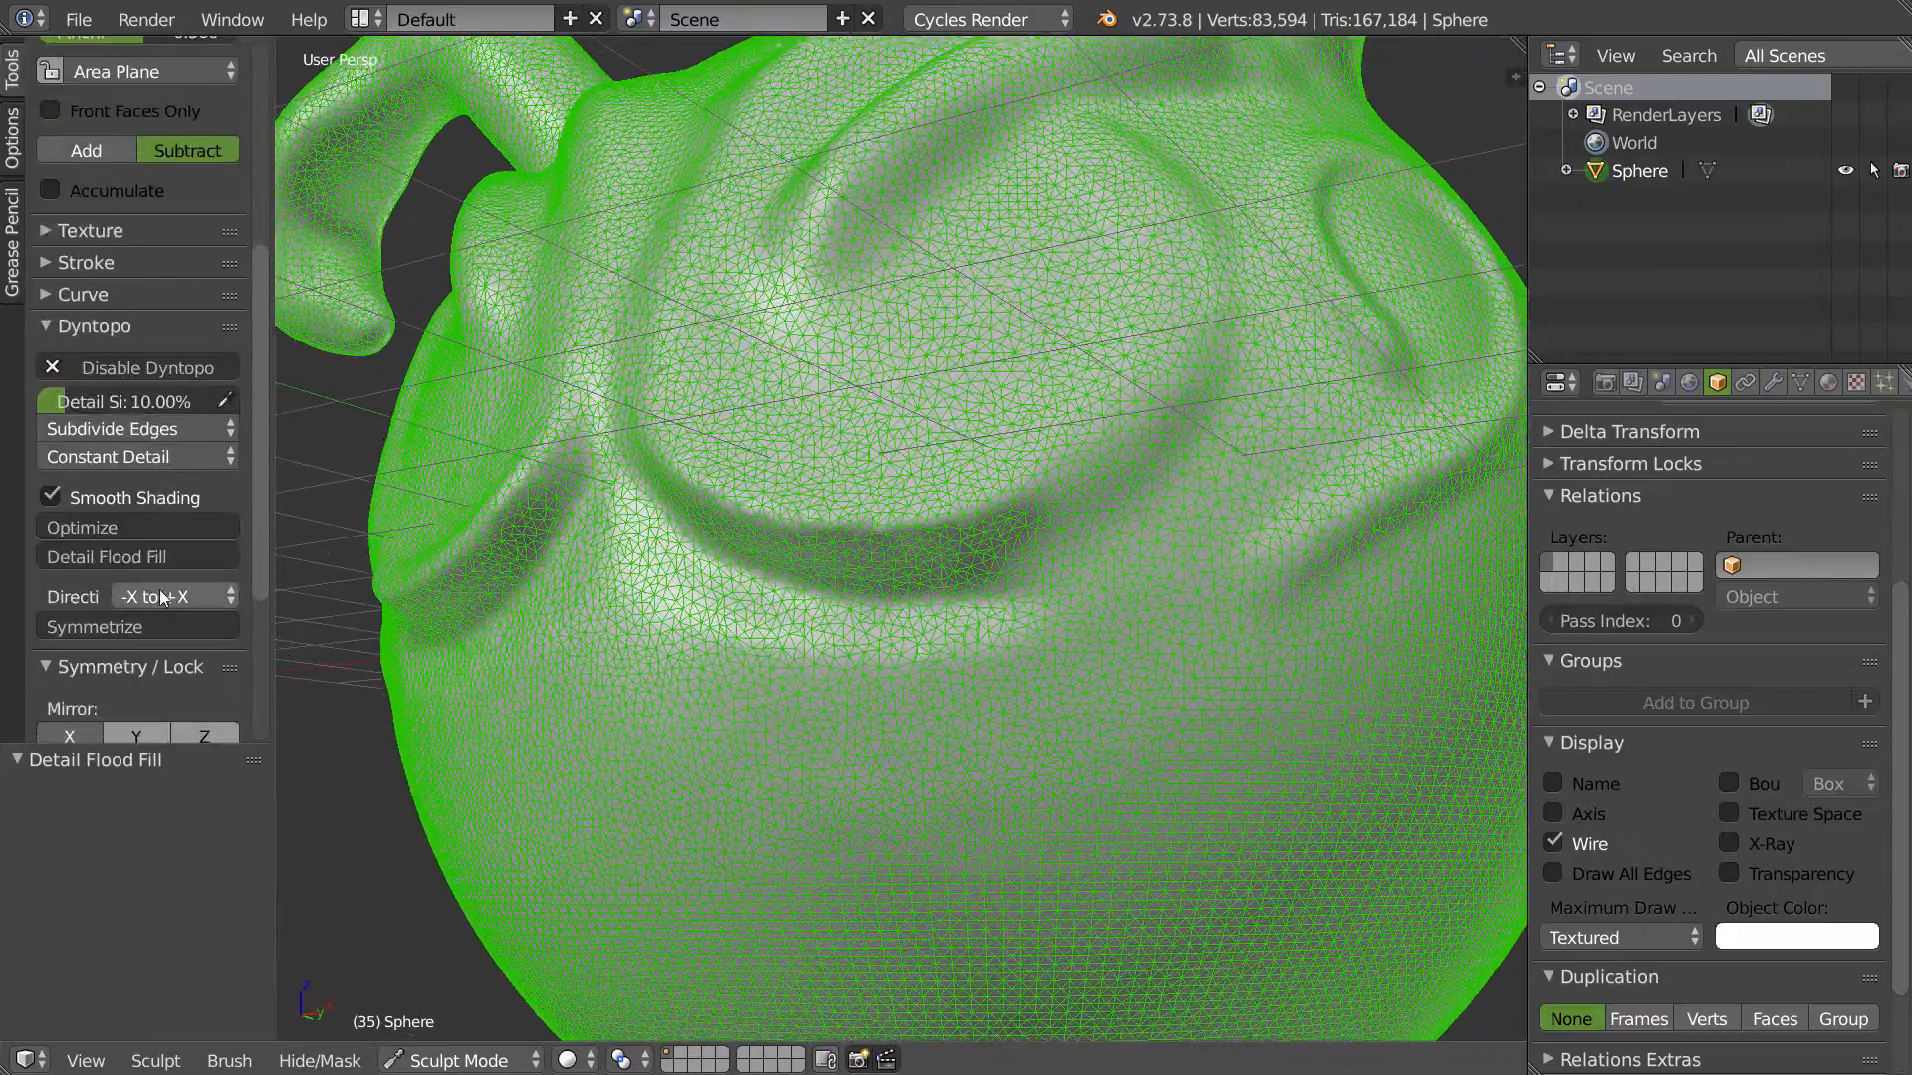
middle_click_drag(783, 512, 812, 512)
scroll(813, 513, "down", 1)
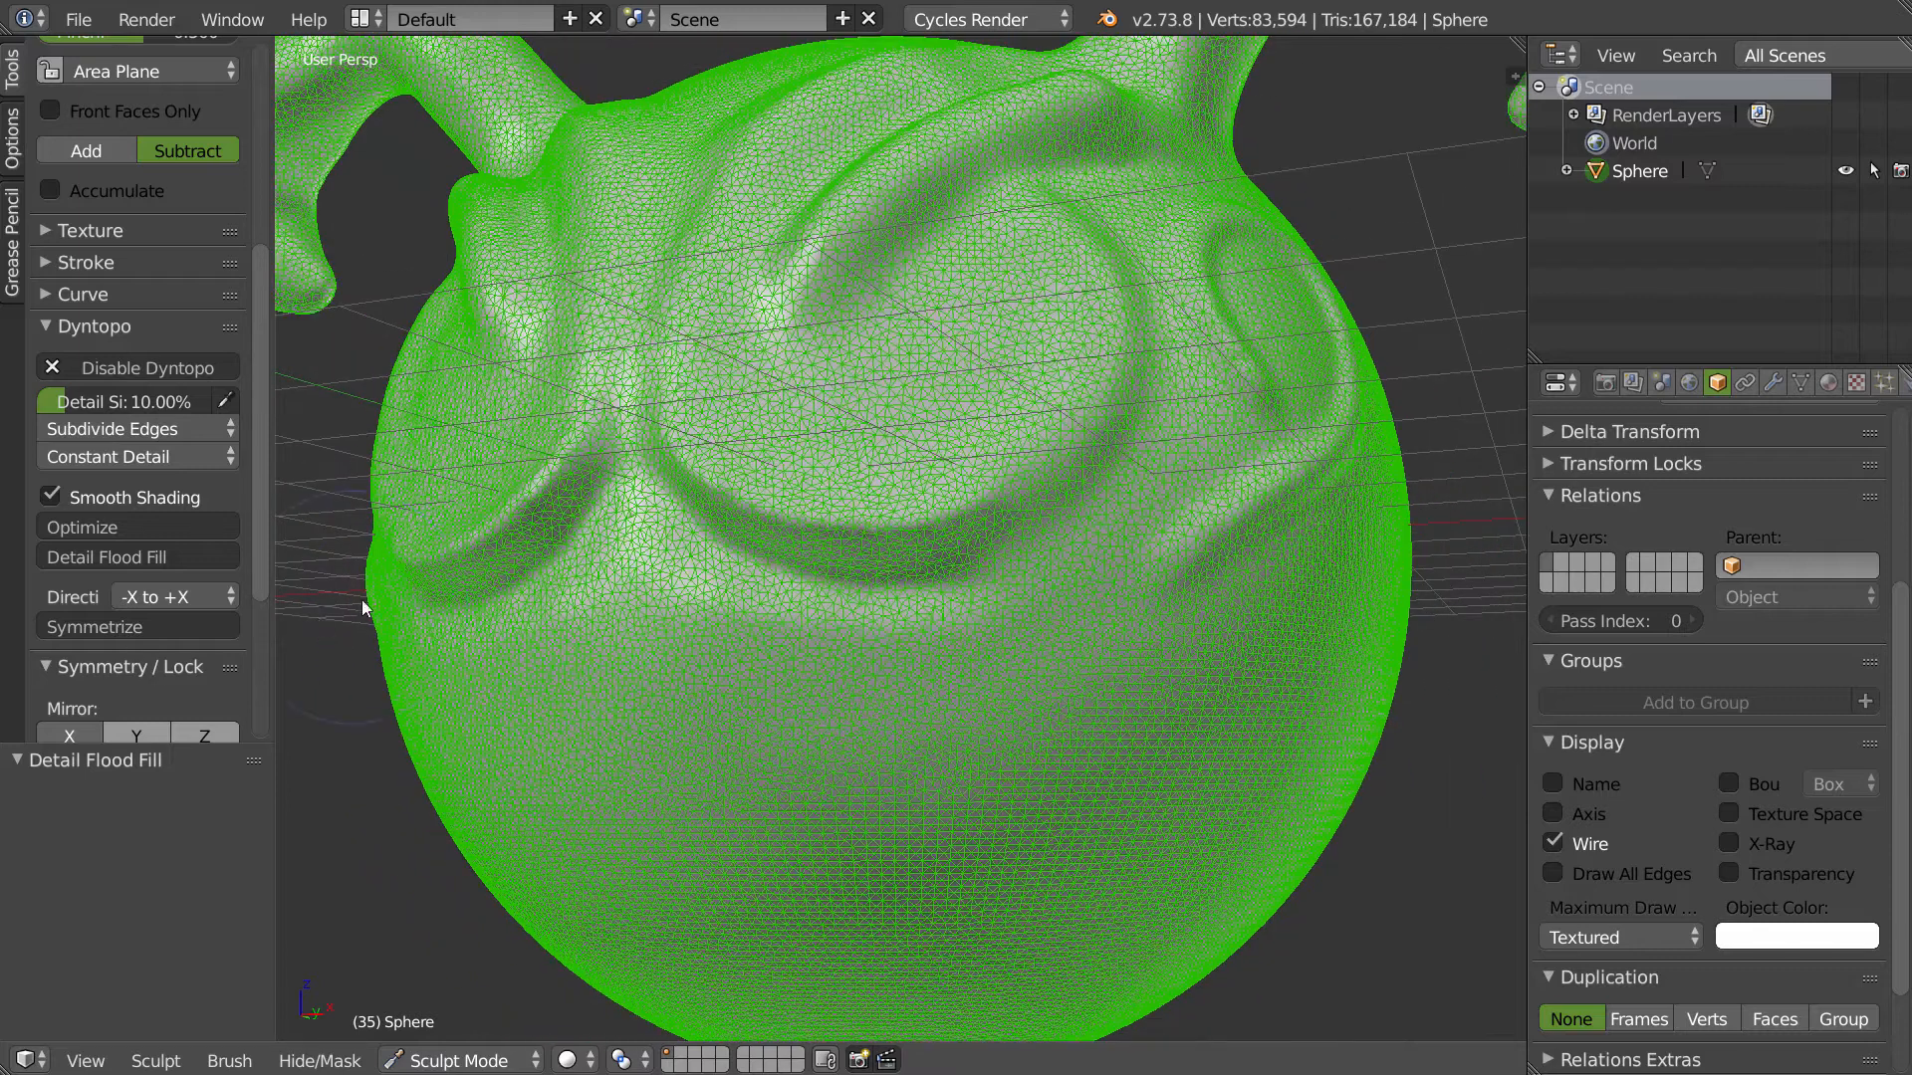
middle_click_drag(355, 599, 100, 725)
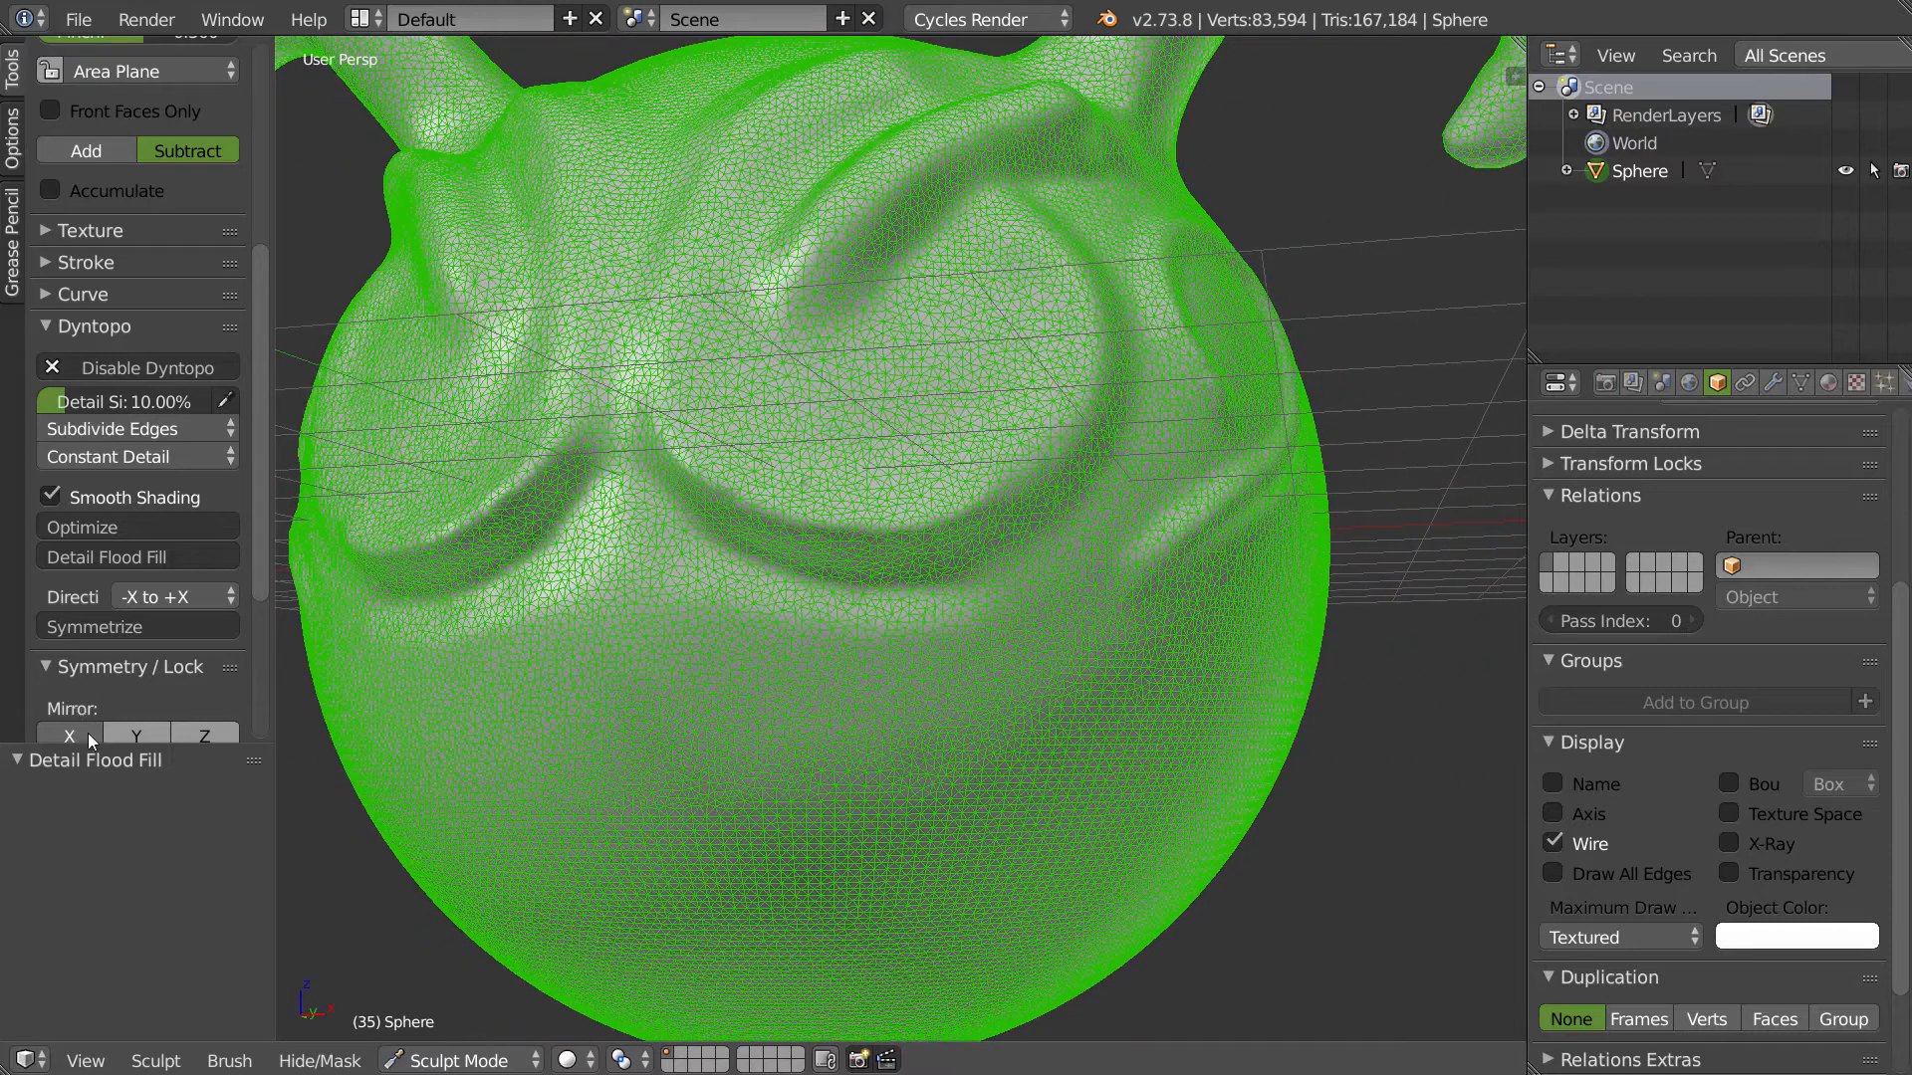
scroll(119, 618, "down", 3)
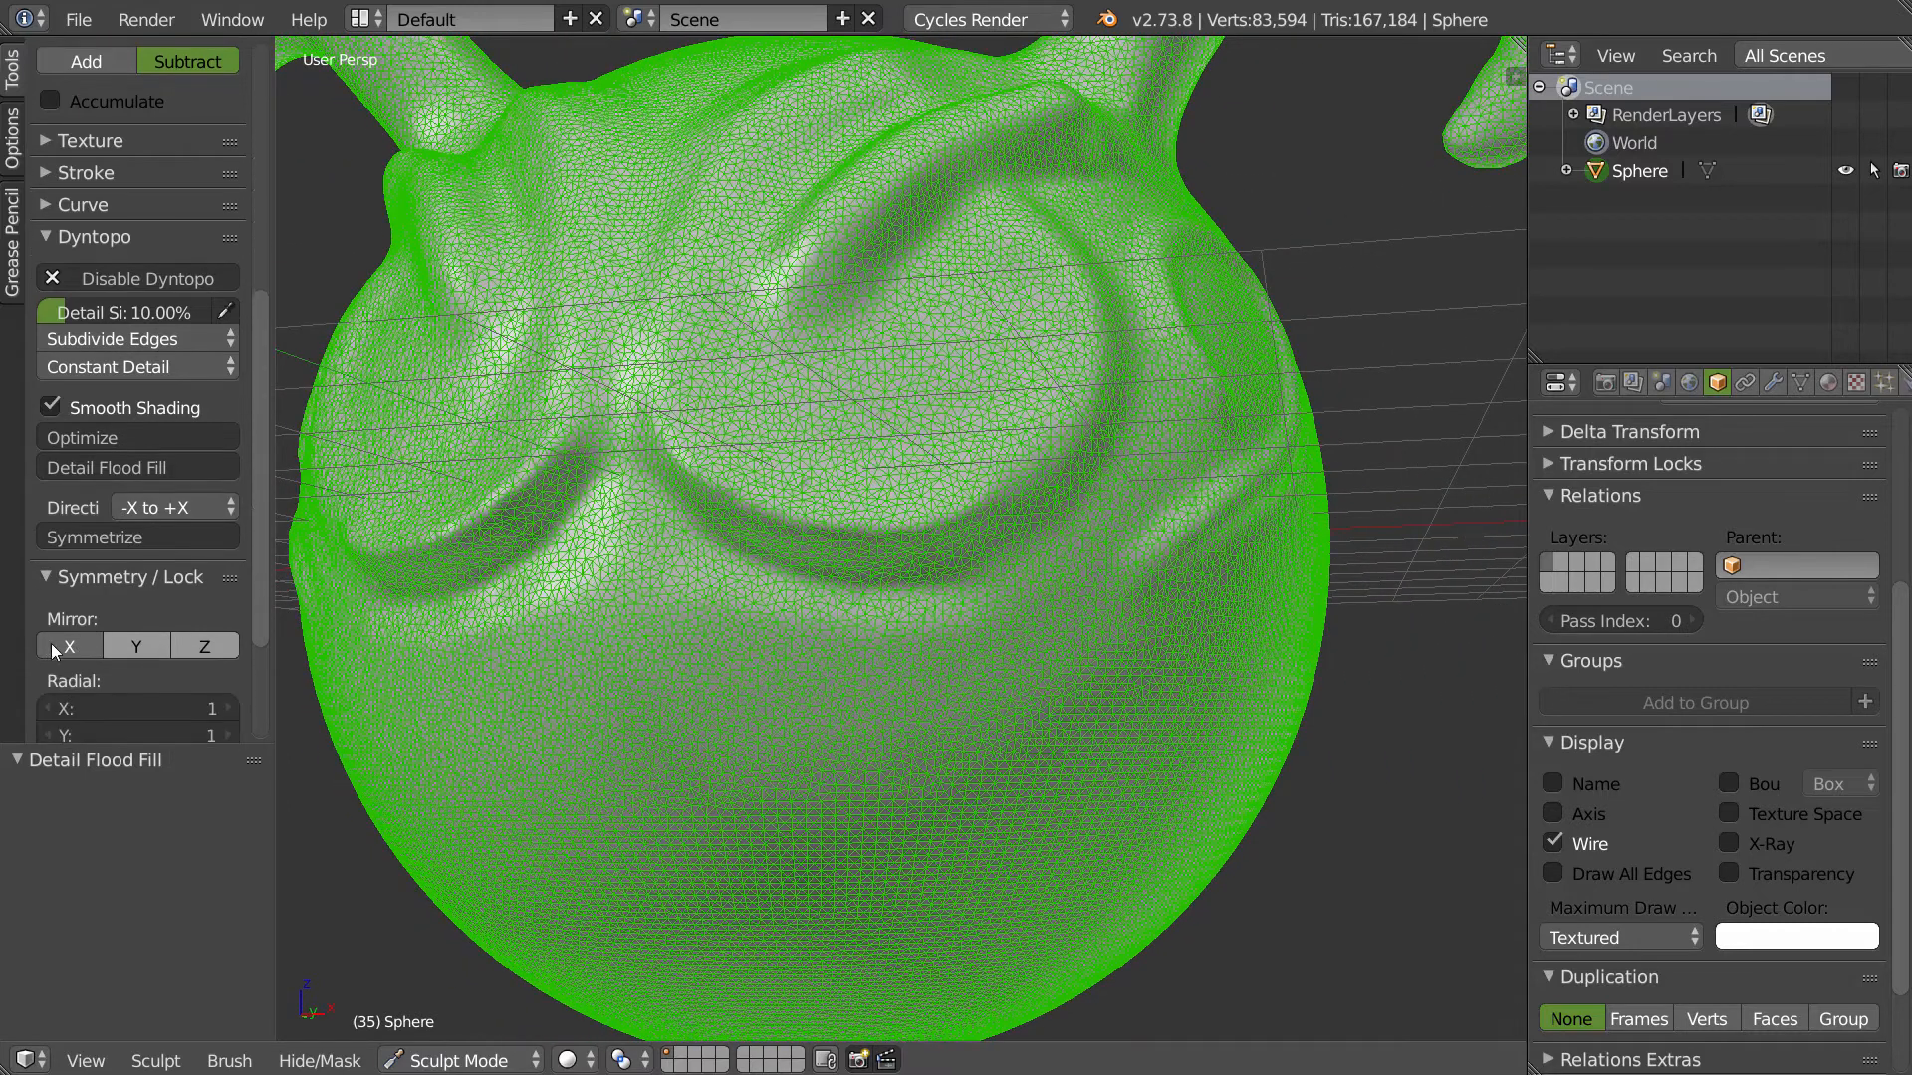
mouse_move(1001, 749)
left_mouse_down()
mouse_move(1069, 645)
mouse_move(946, 767)
mouse_move(970, 679)
left_mouse_up()
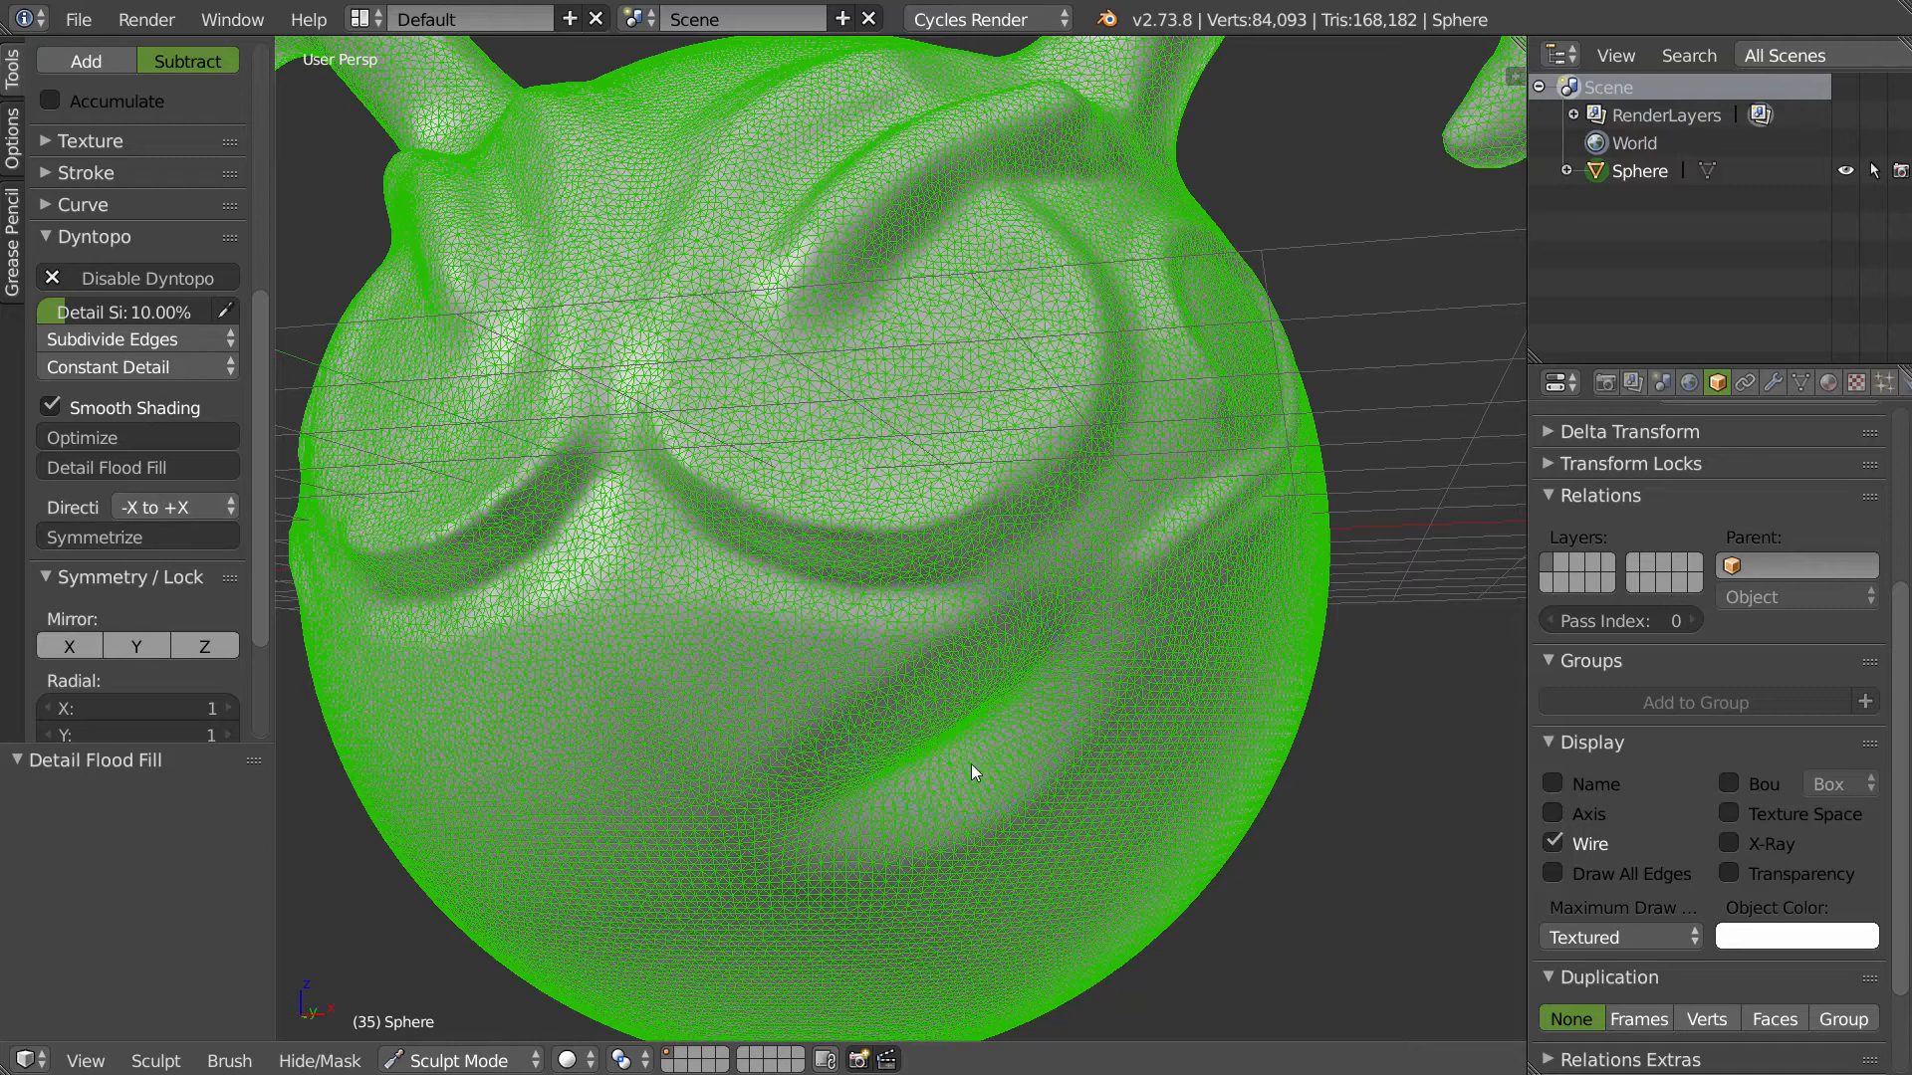
- Set the symmetrize direction to +X to -X and symmetrize the head so the cheek crease is copied to the other side
left_click(152, 508)
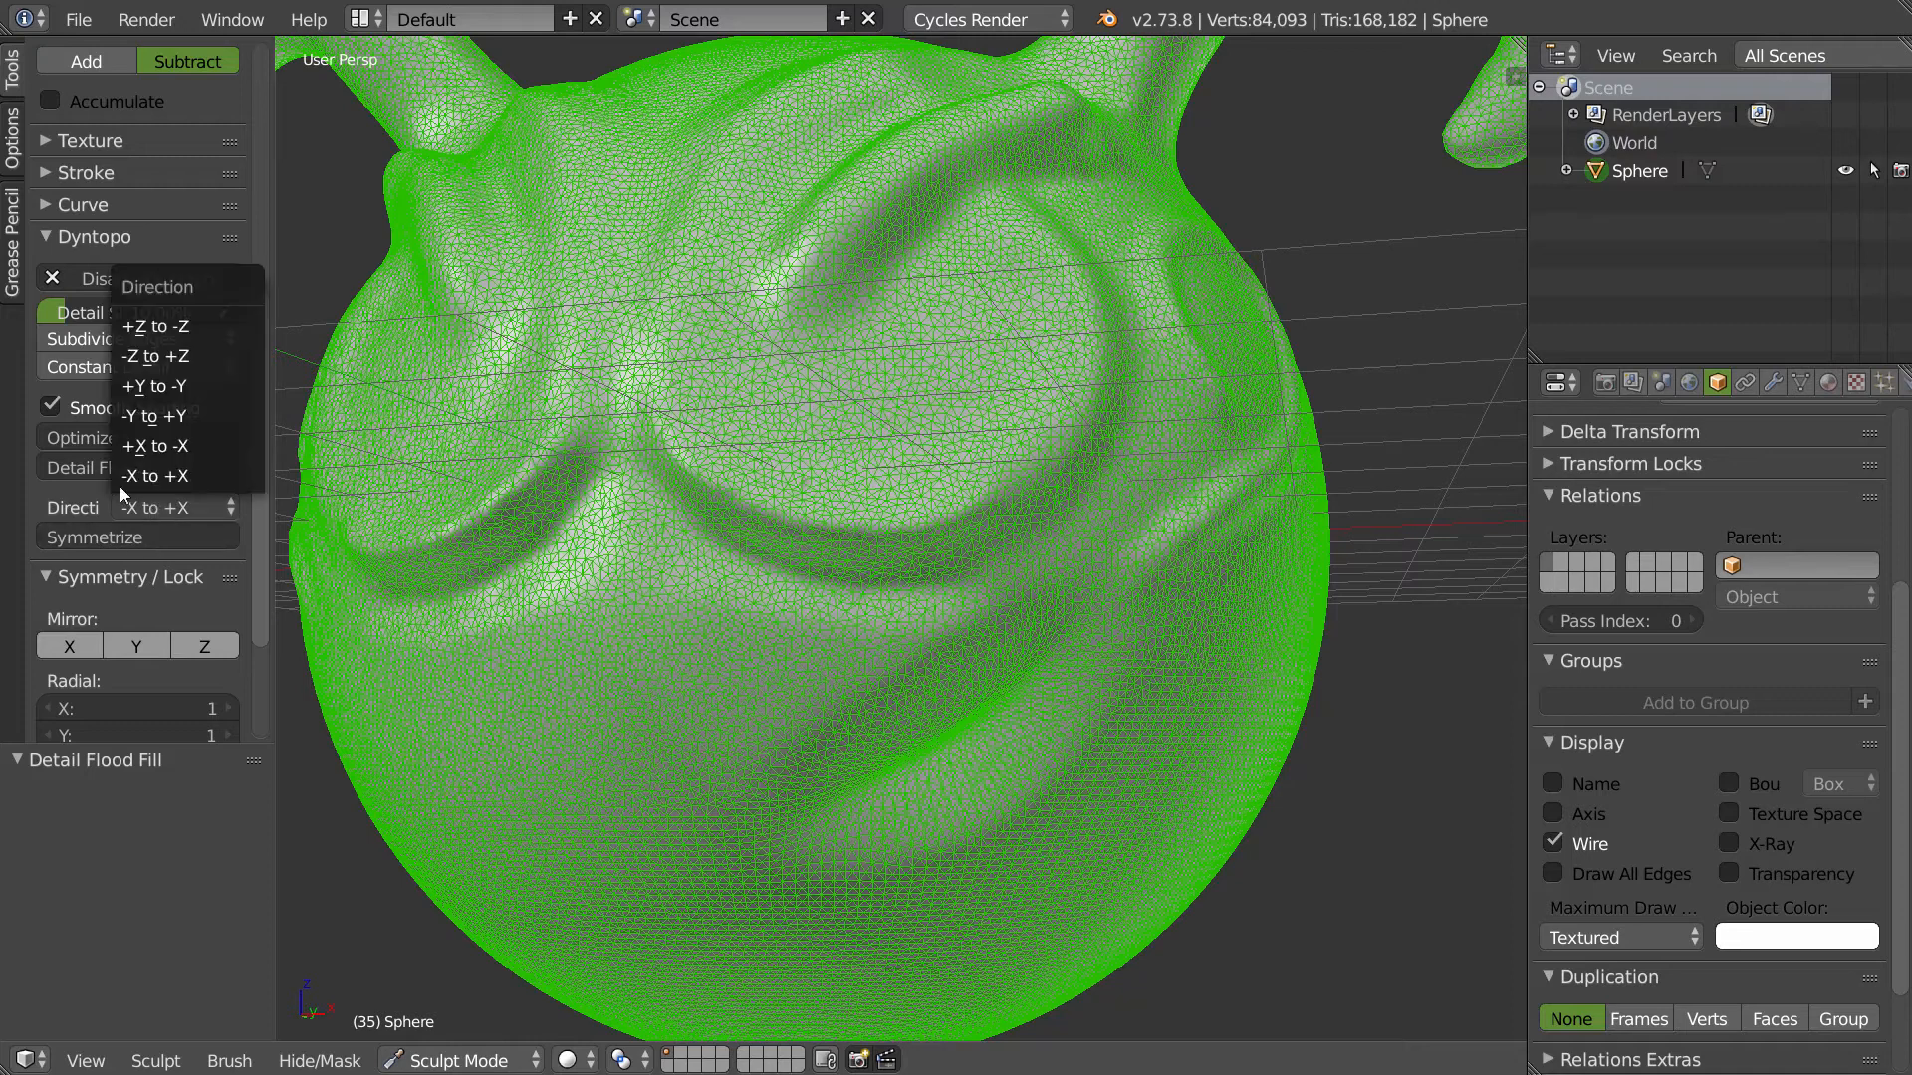
left_click(151, 444)
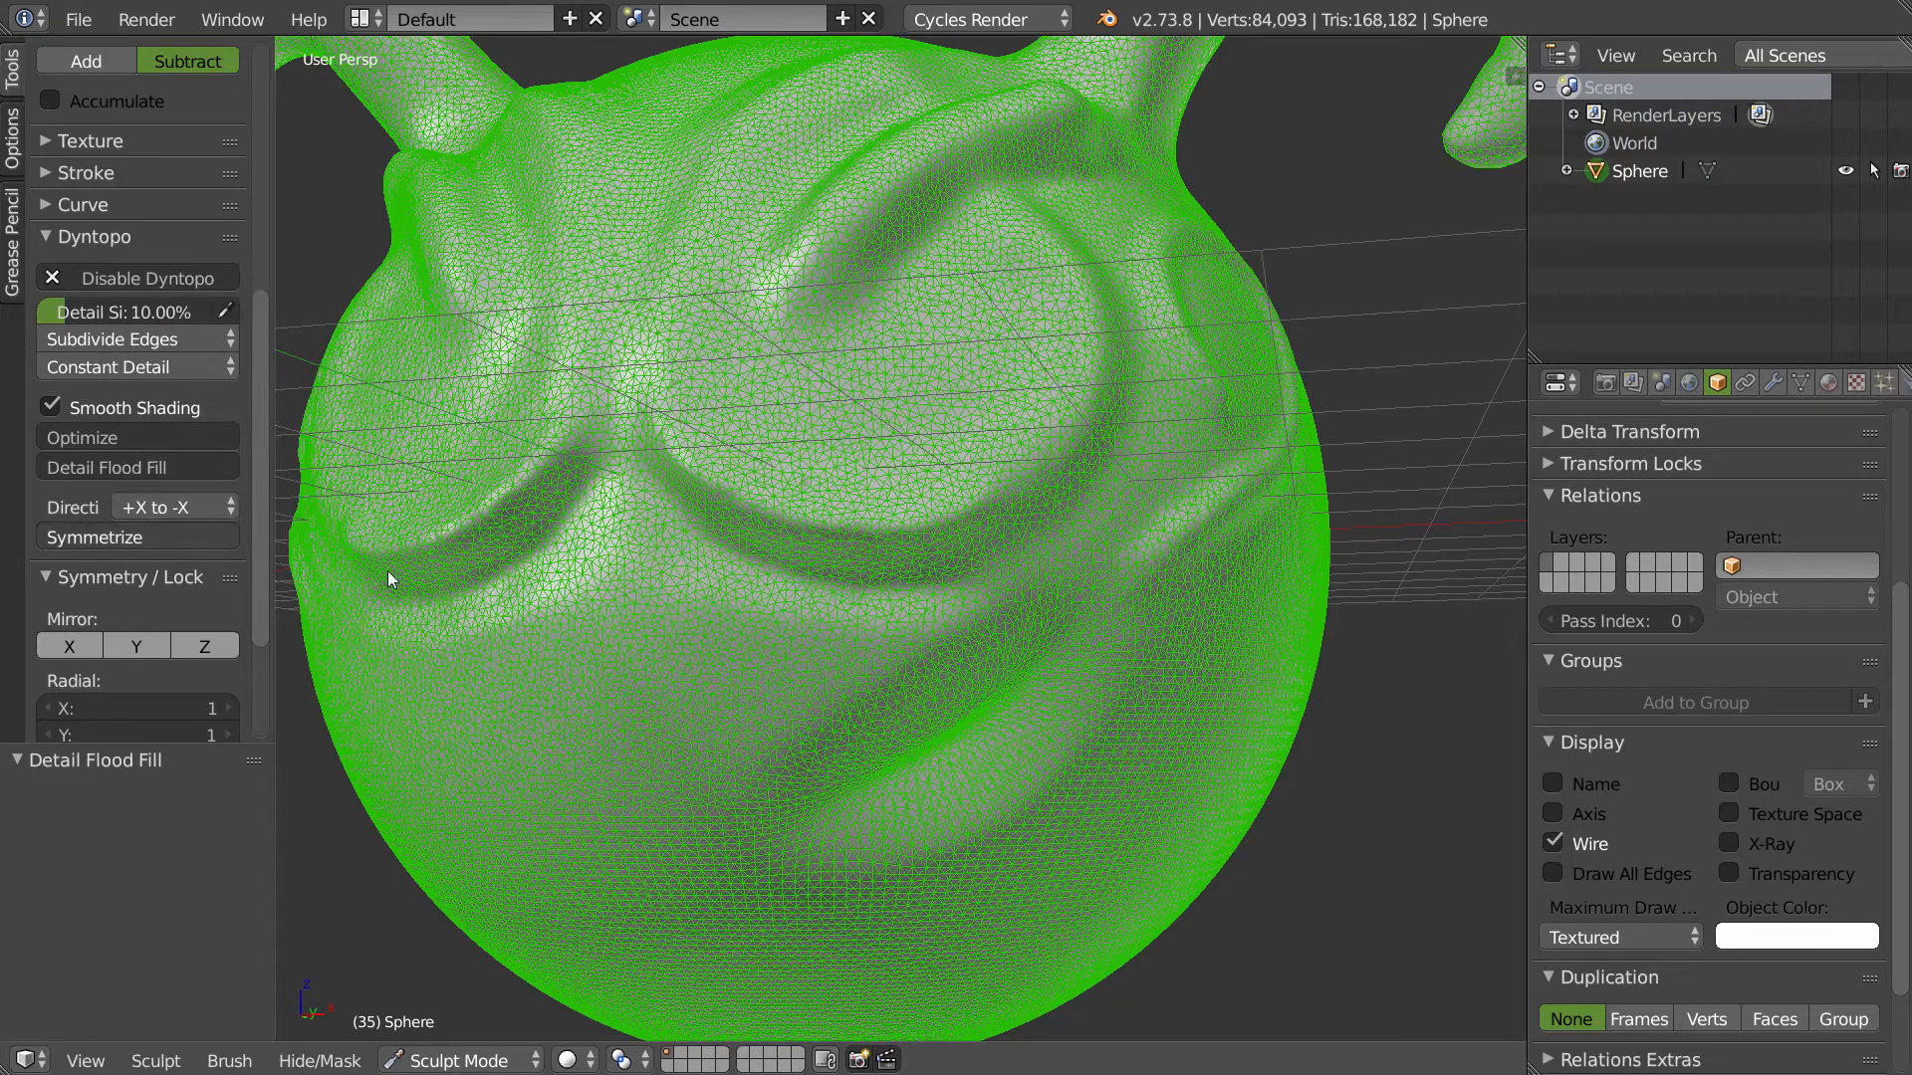
middle_click_drag(427, 699, 656, 481)
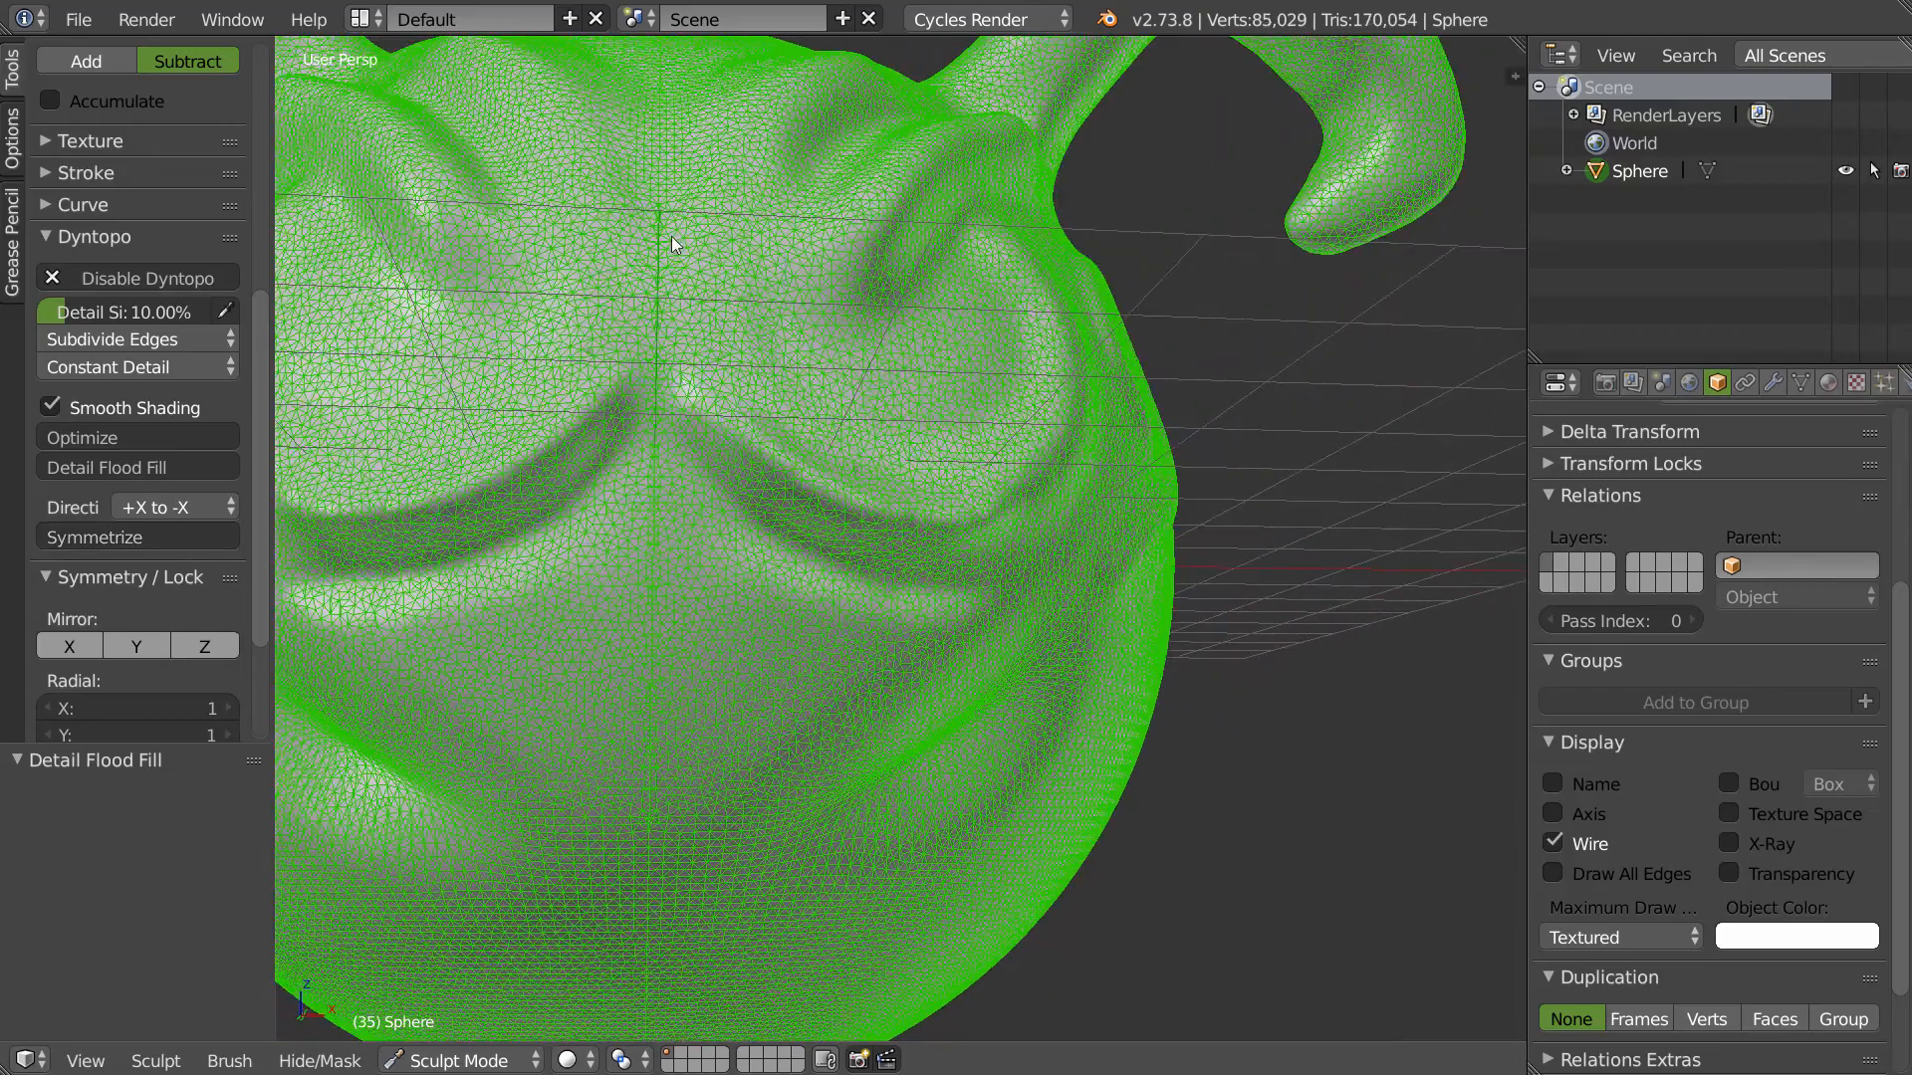
mouse_move(684, 314)
middle_mouse_down()
mouse_move(657, 442)
mouse_move(696, 452)
middle_mouse_up()
scroll(699, 418, "up", 2)
- Switch to the Clay brush and set its strength to 0
scroll(134, 187, "up", 10)
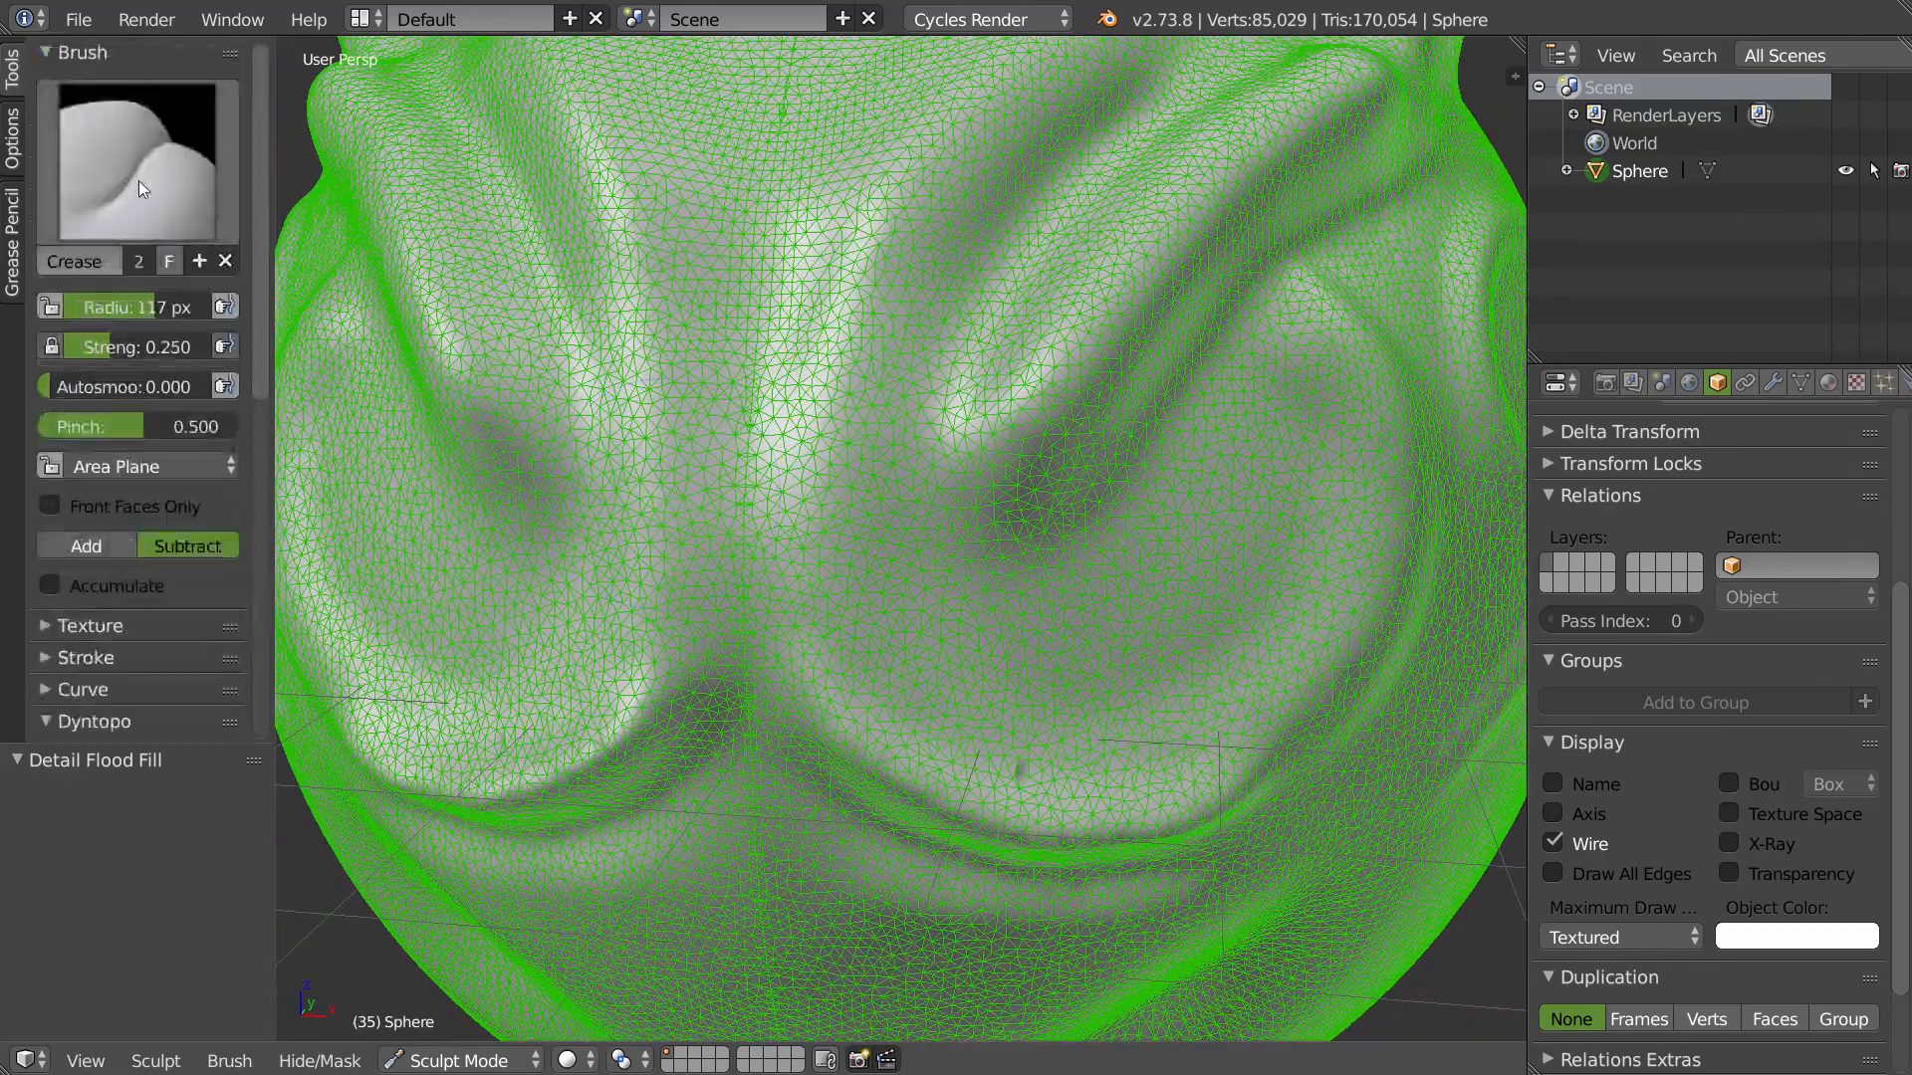
left_click(133, 187)
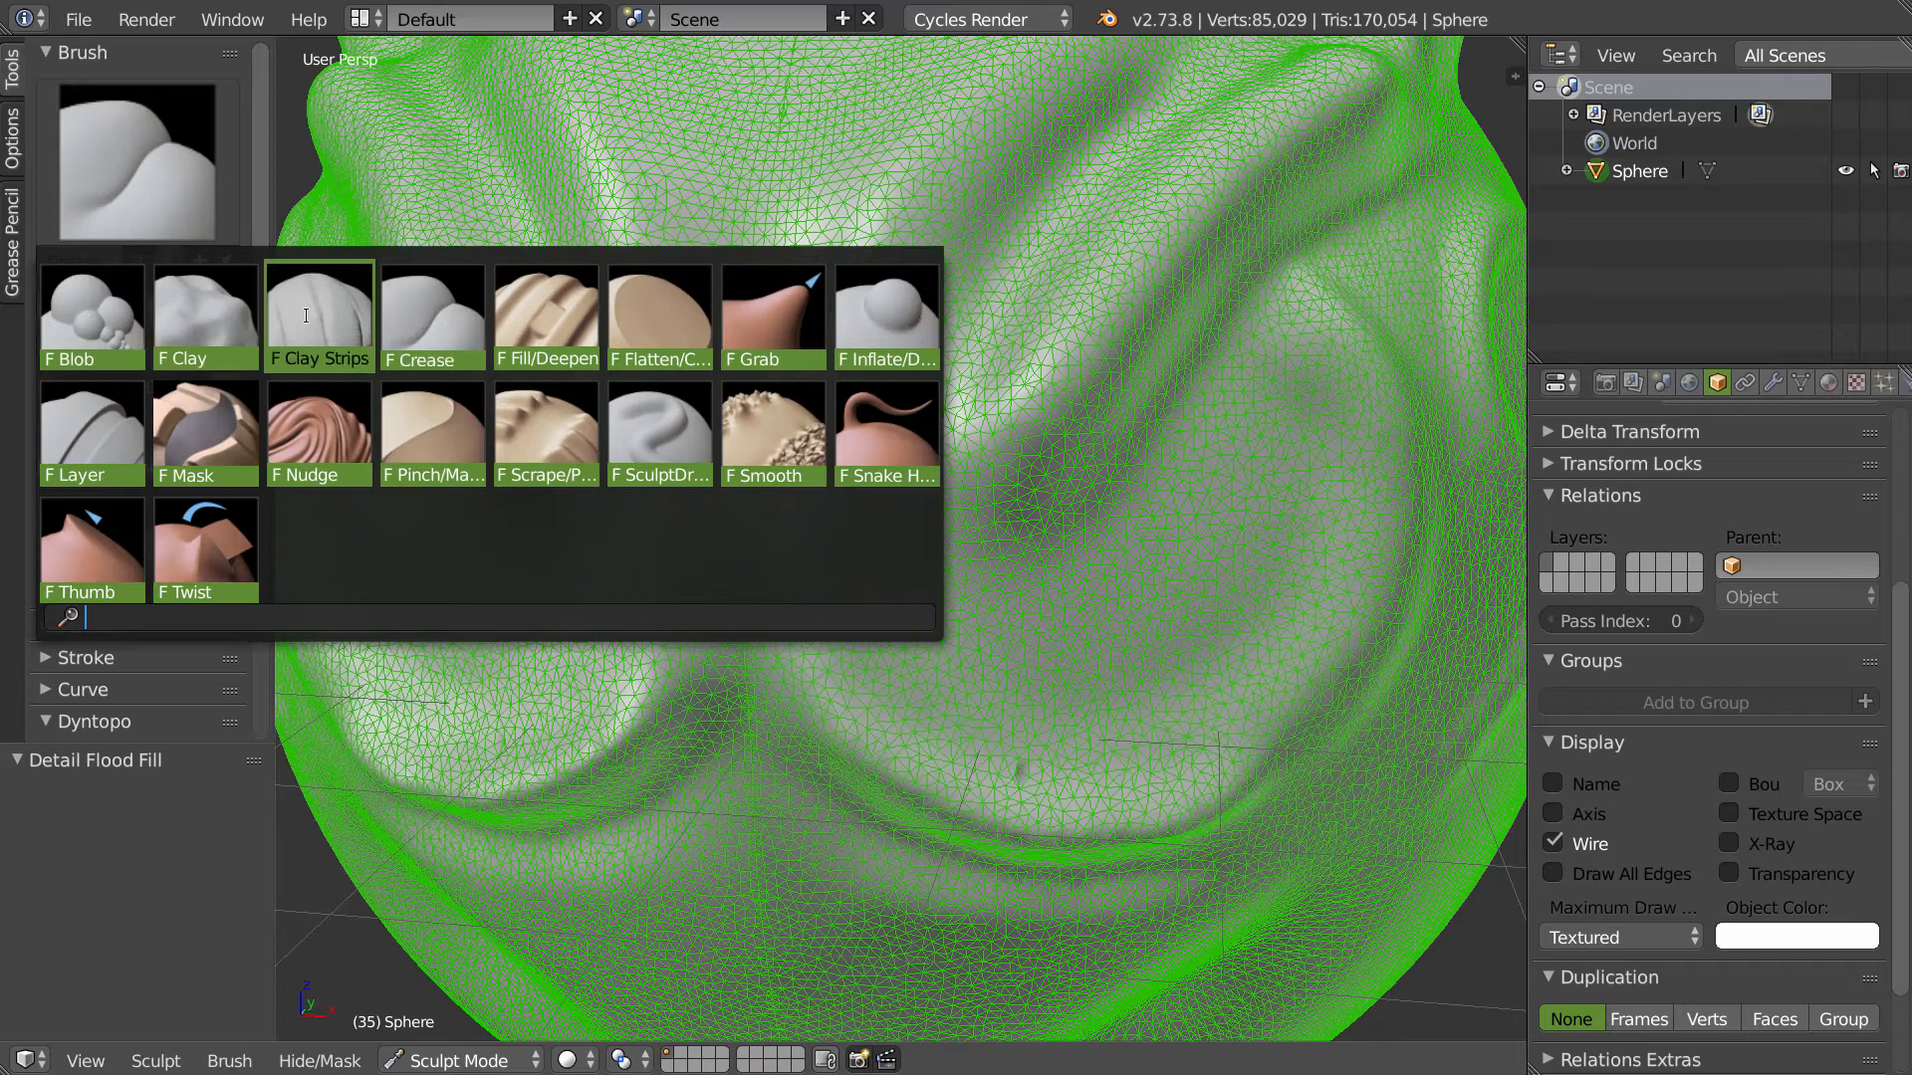
left_click(204, 316)
key("shift+f")
left_click(993, 476)
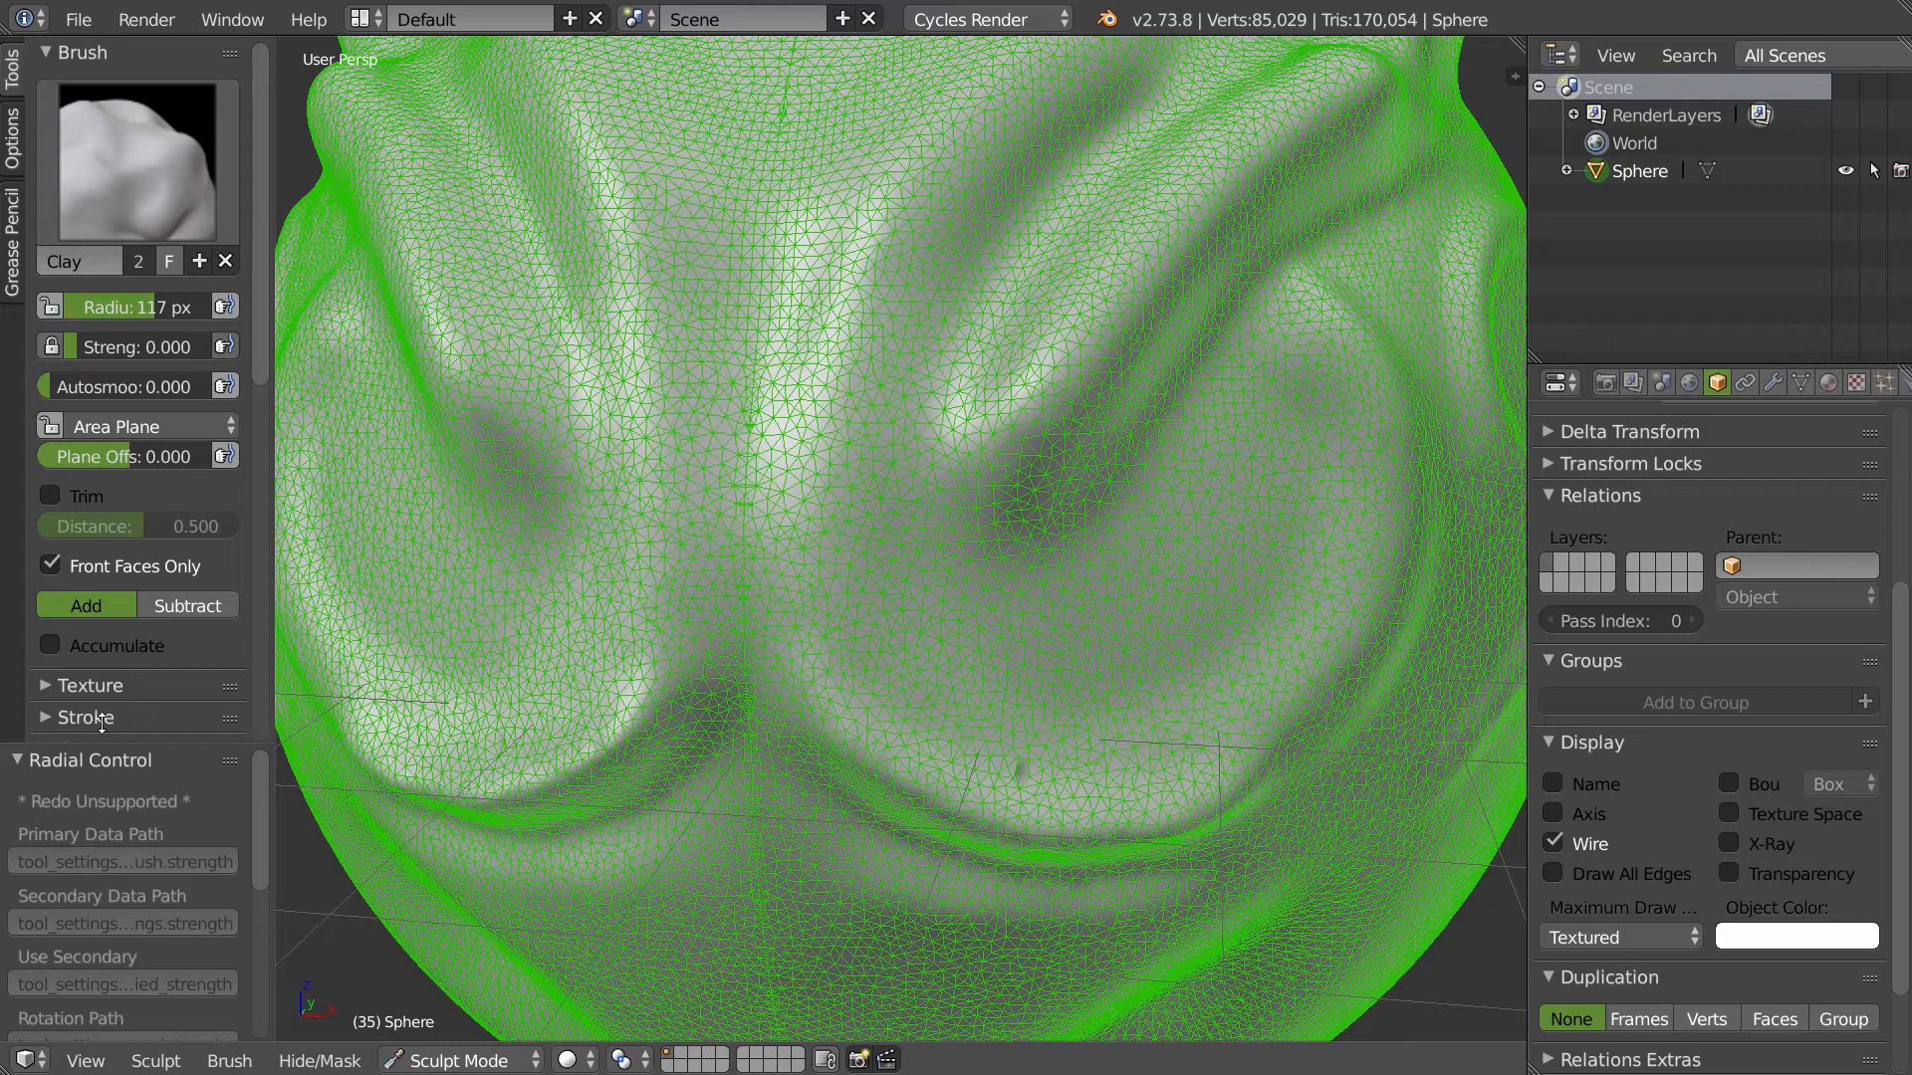
- Set the detail refine method to Subdivide Collapse and brush down the center seam to retriangulate the mesh there
scroll(127, 598, "down", 5)
left_click(127, 625)
left_click(129, 531)
left_click_drag(735, 625, 765, 996)
mouse_move(765, 996)
middle_mouse_down()
mouse_move(787, 450)
mouse_move(744, 484)
mouse_move(657, 195)
middle_mouse_up()
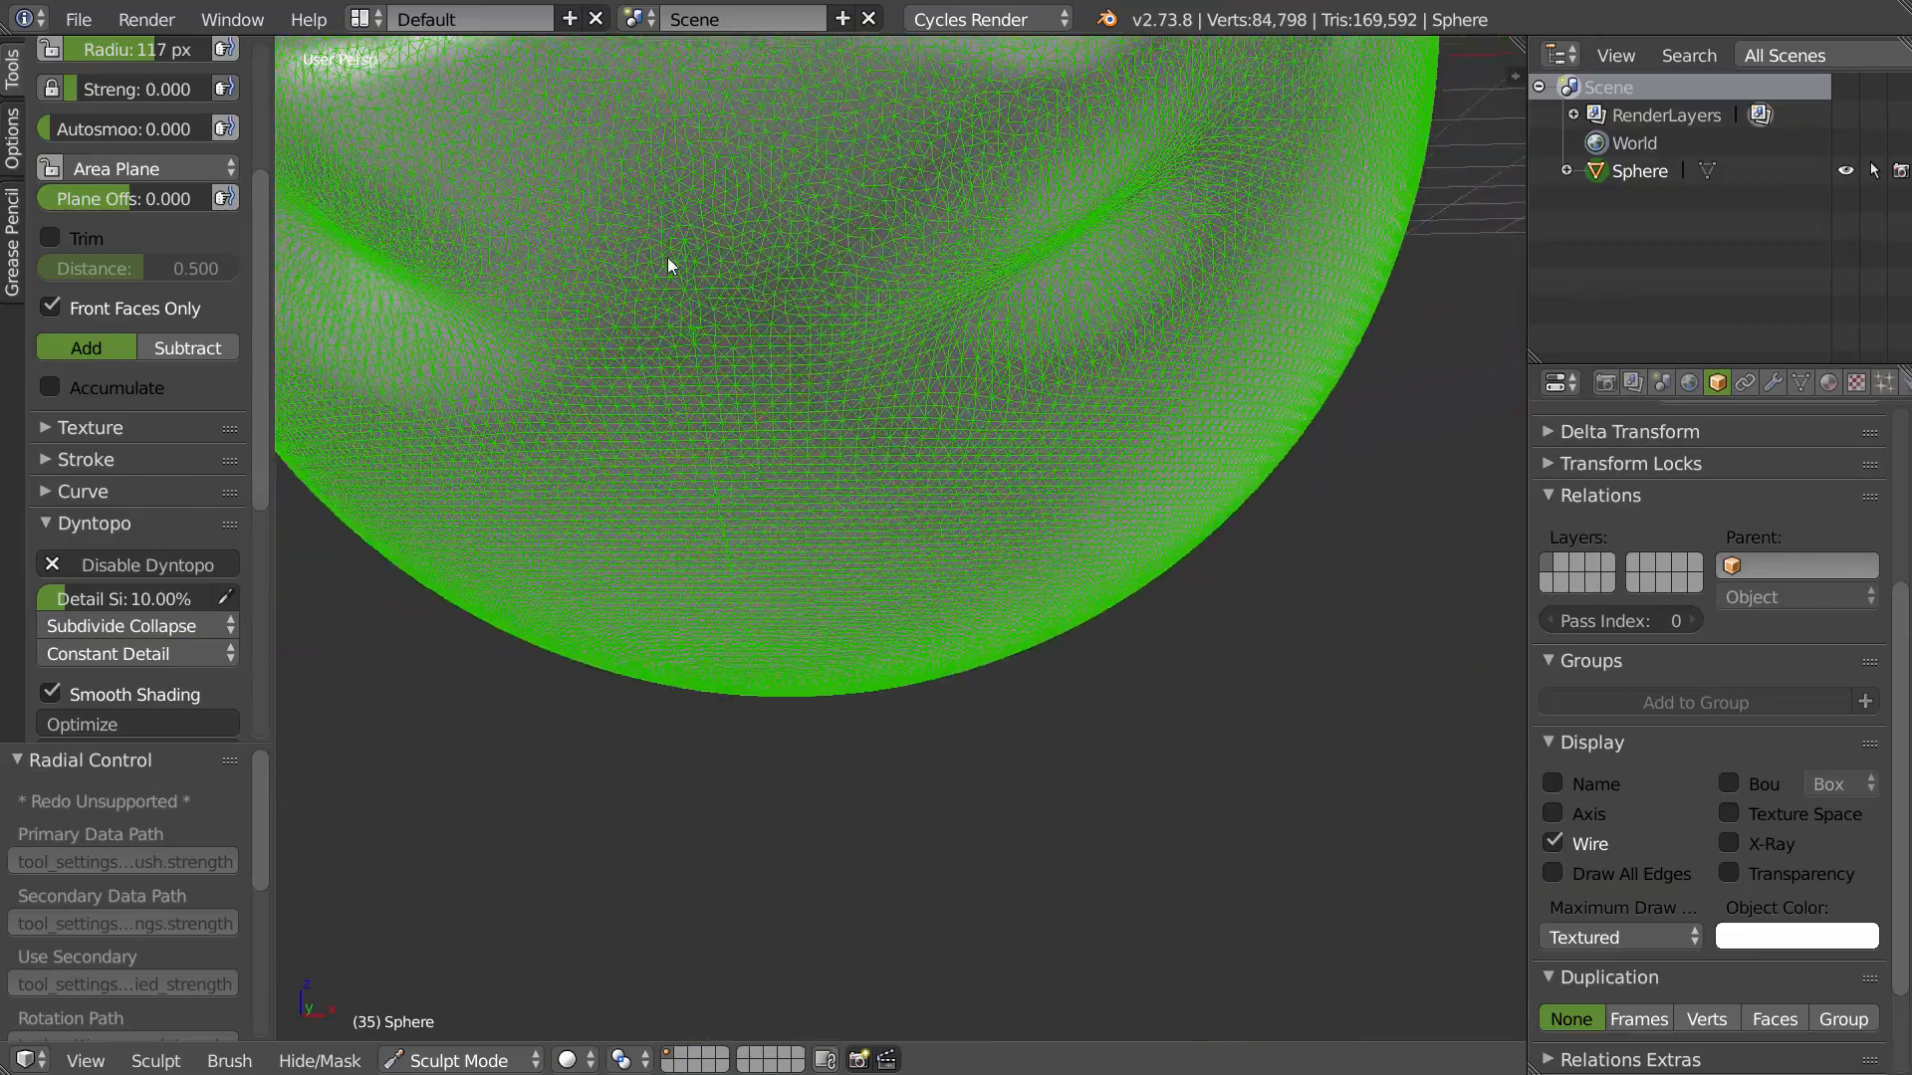
mouse_move(707, 438)
middle_mouse_down()
mouse_move(869, 530)
mouse_move(845, 366)
middle_mouse_up()
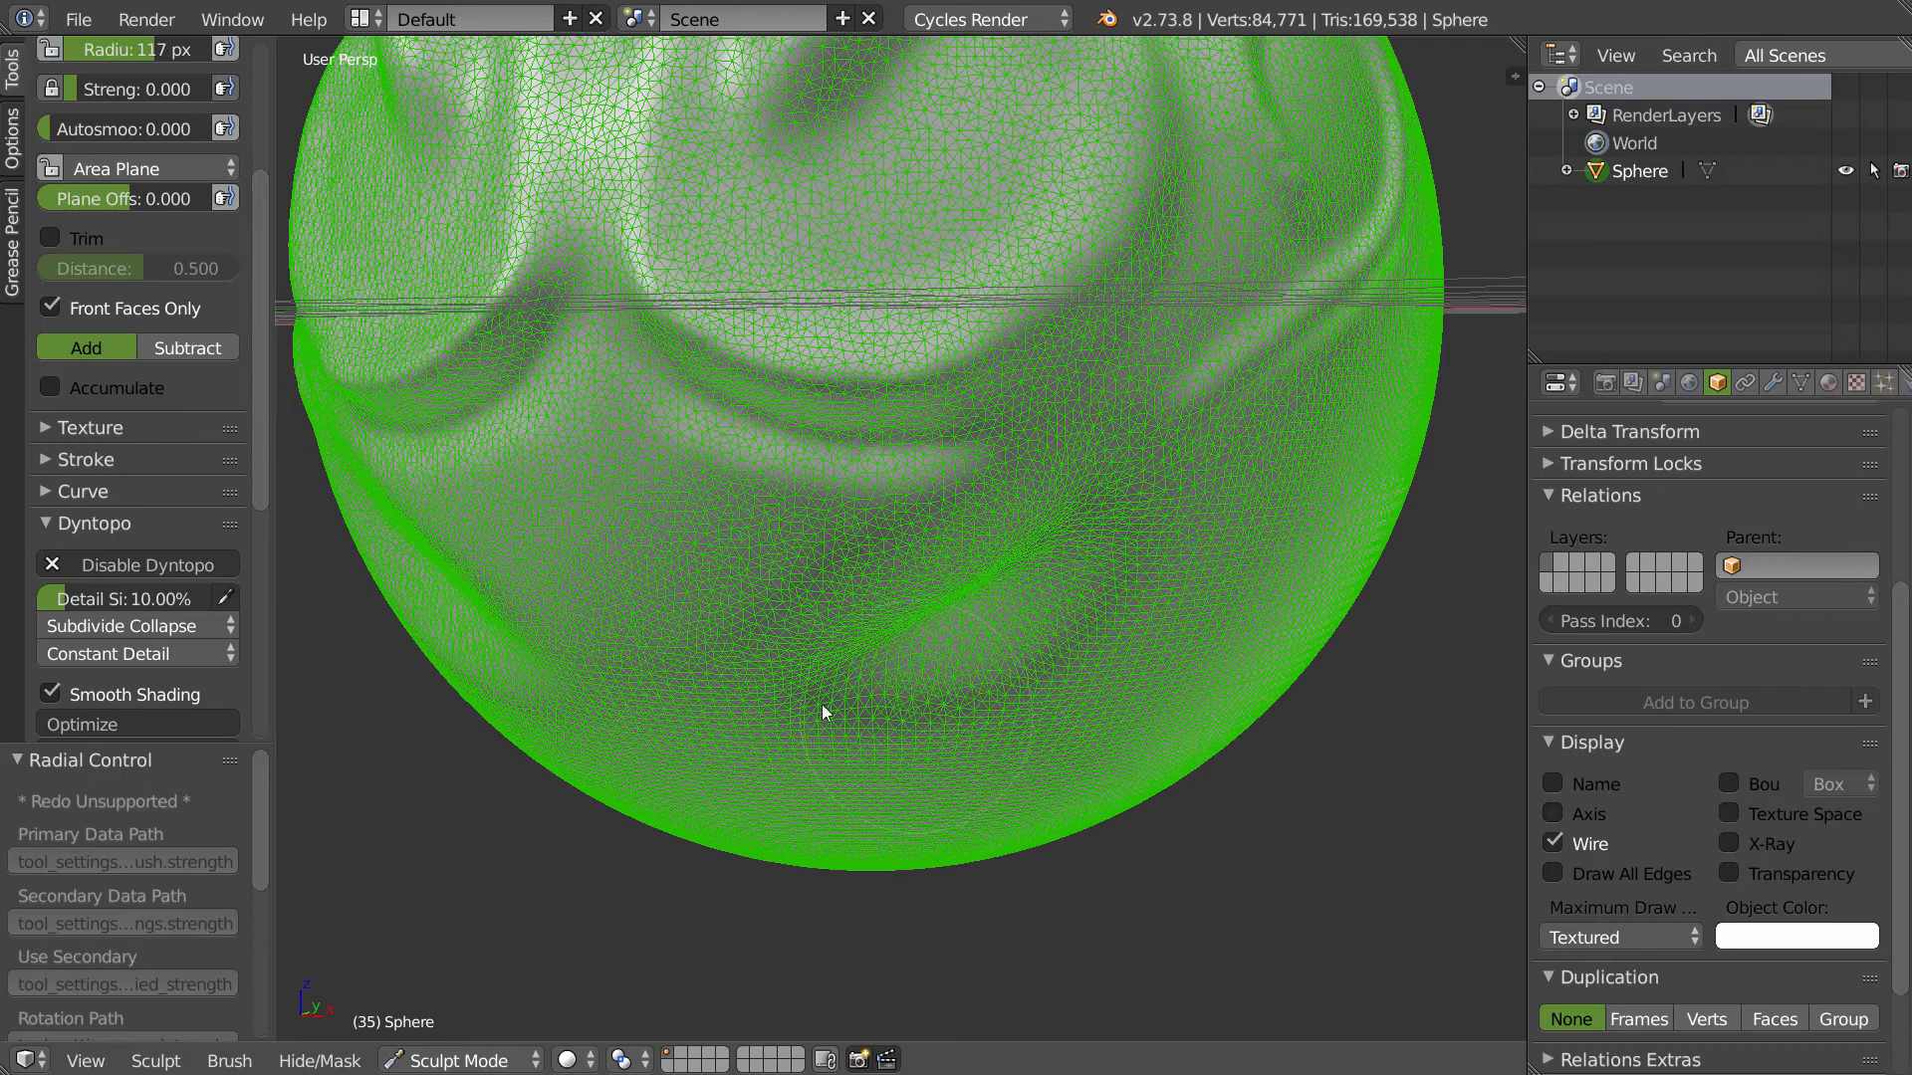
- Examine the center seam and the symmetrized head's mesh from several angles
mouse_move(794, 537)
middle_mouse_down()
mouse_move(934, 504)
mouse_move(341, 534)
middle_mouse_up()
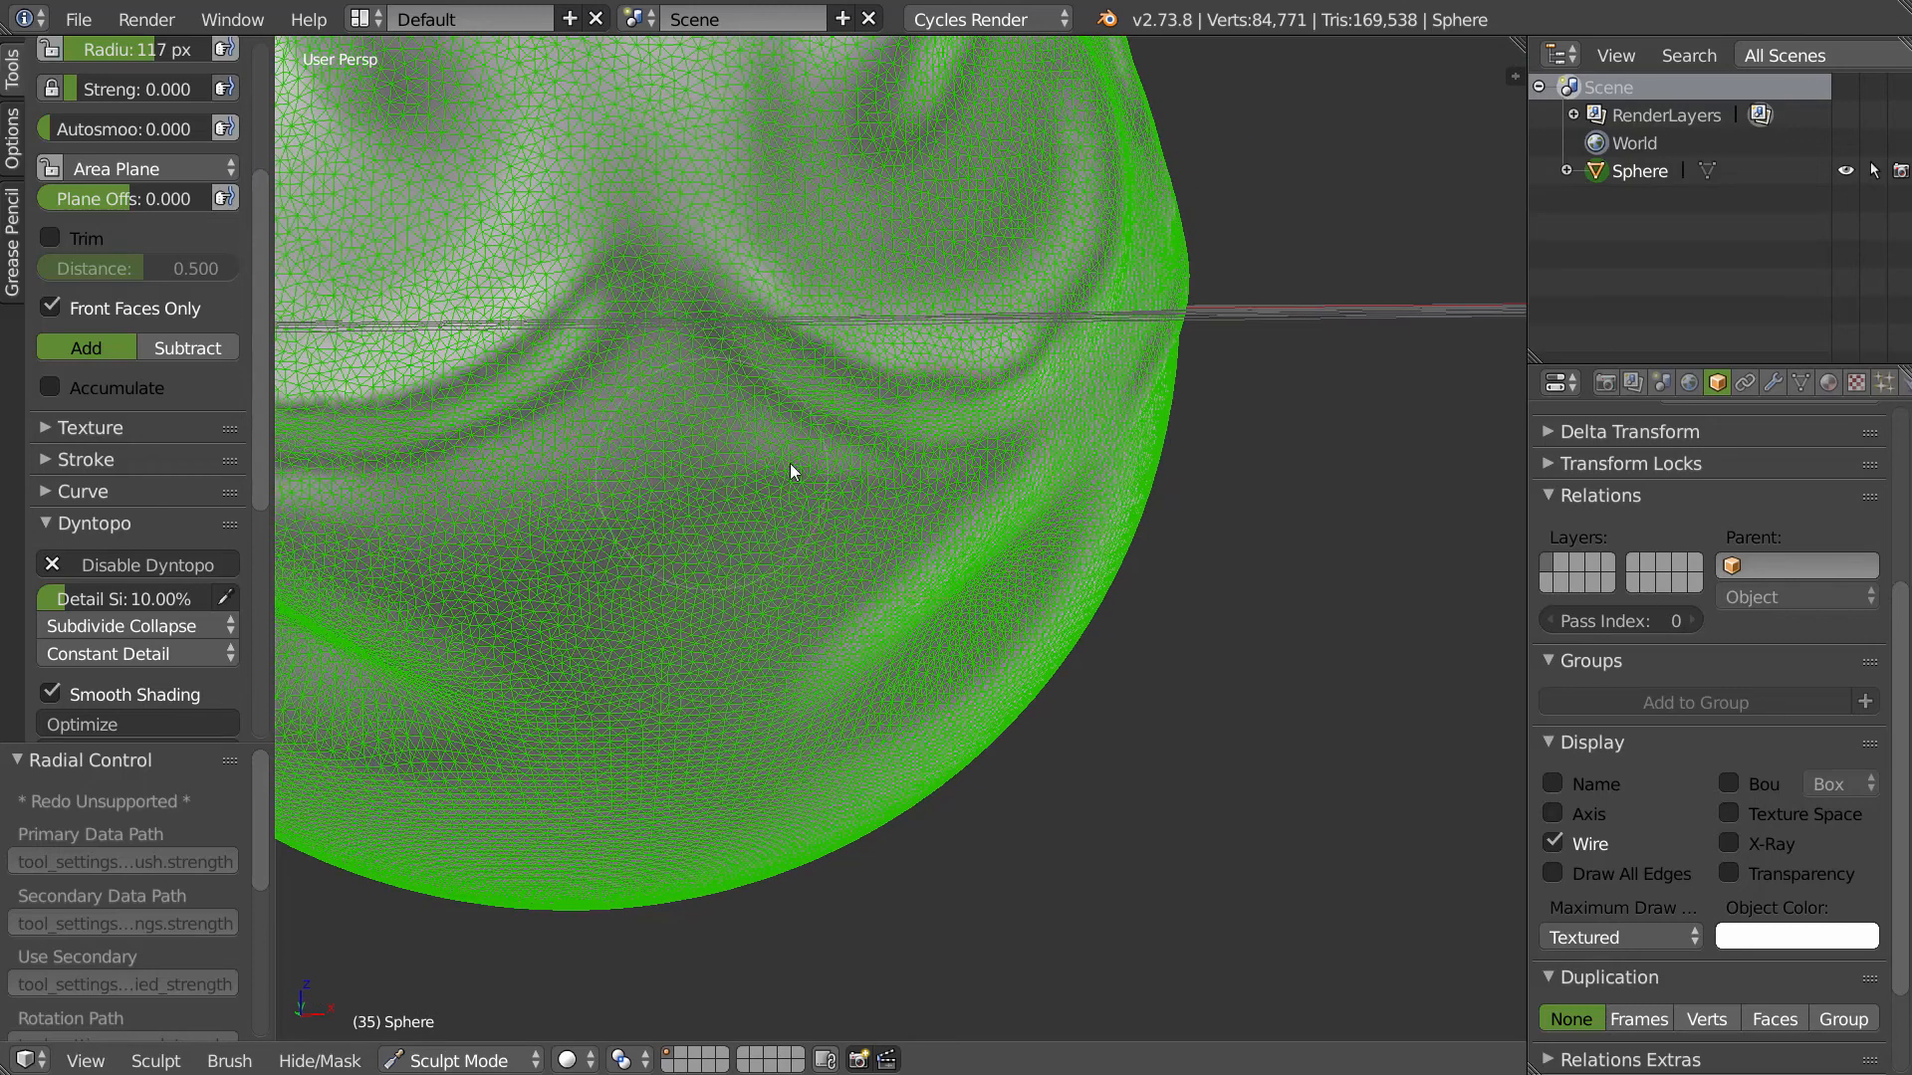
scroll(735, 450, "up", 2)
middle_click_drag(735, 450, 738, 516)
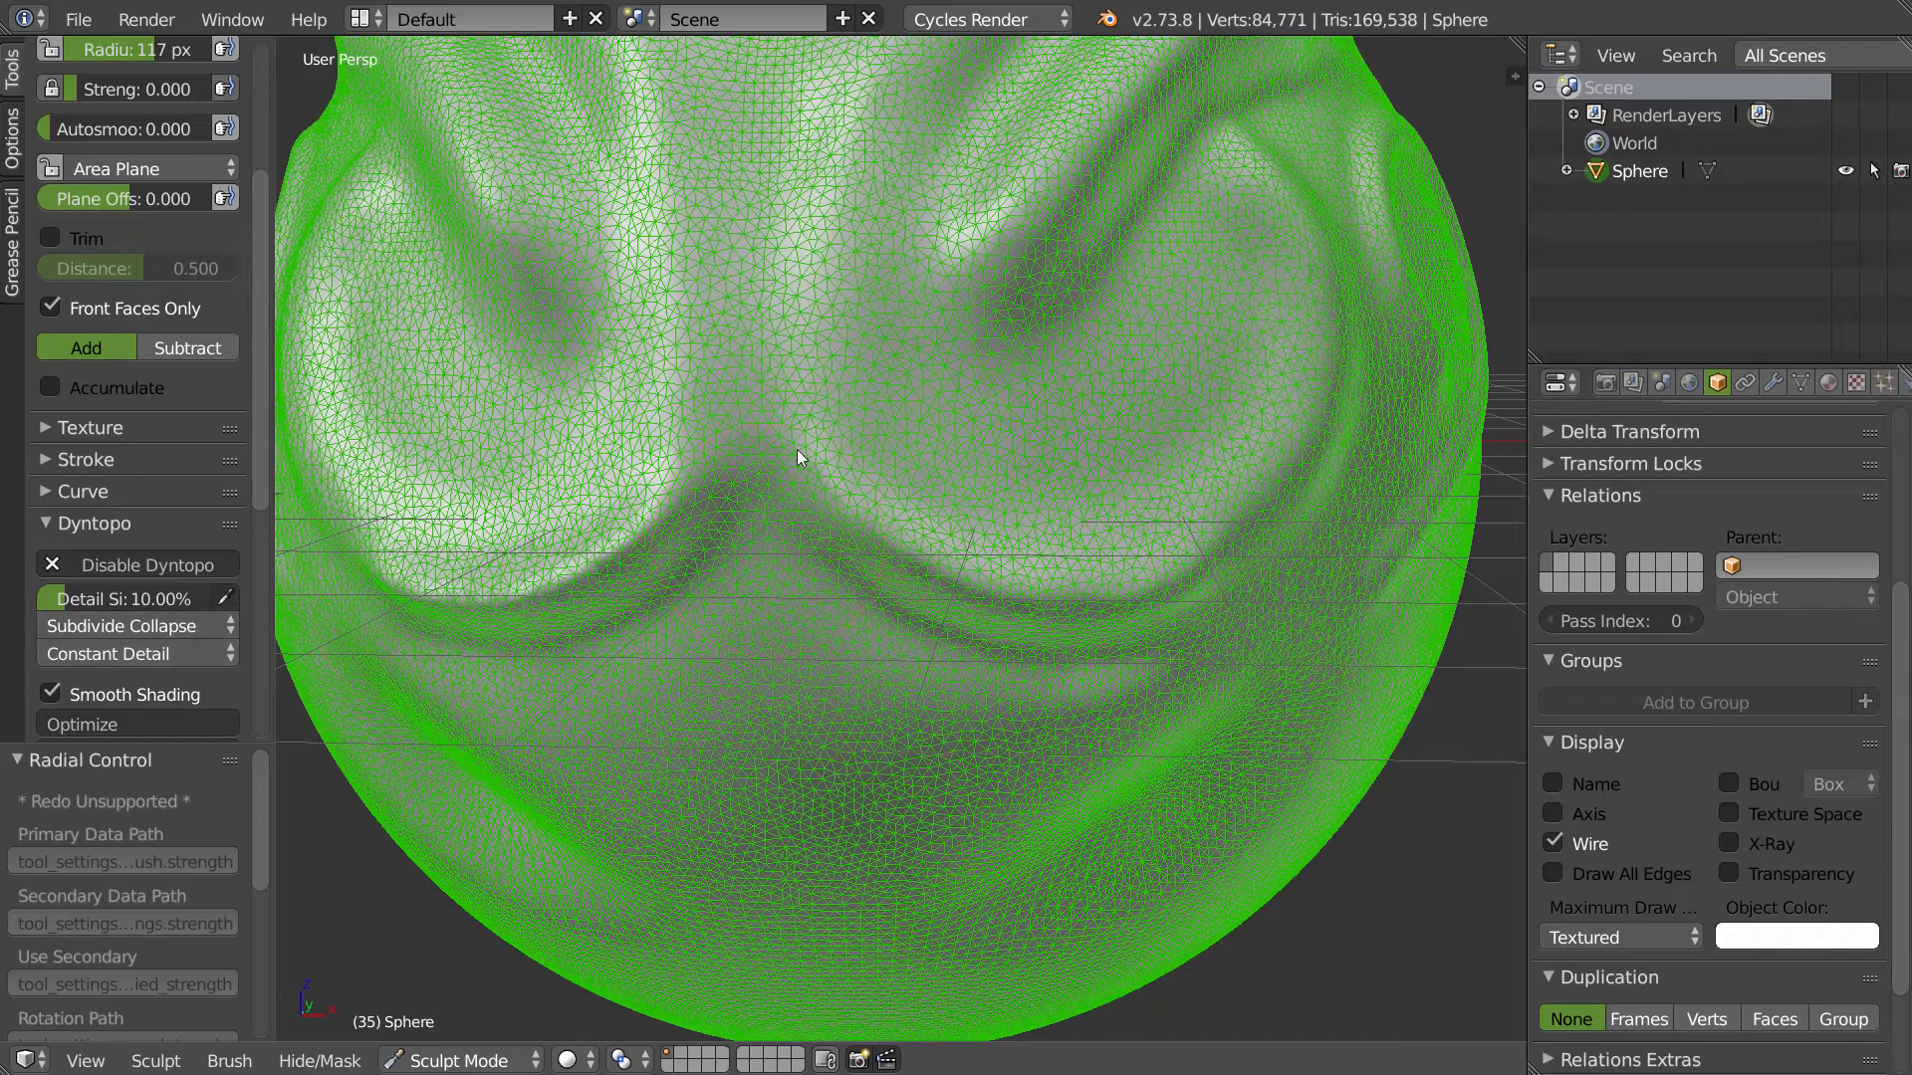
scroll(1086, 444, "down", 6)
mouse_move(1038, 458)
middle_mouse_down()
mouse_move(887, 552)
mouse_move(1055, 343)
middle_mouse_up()
middle_click_drag(902, 546, 780, 544)
scroll(767, 546, "up", 2)
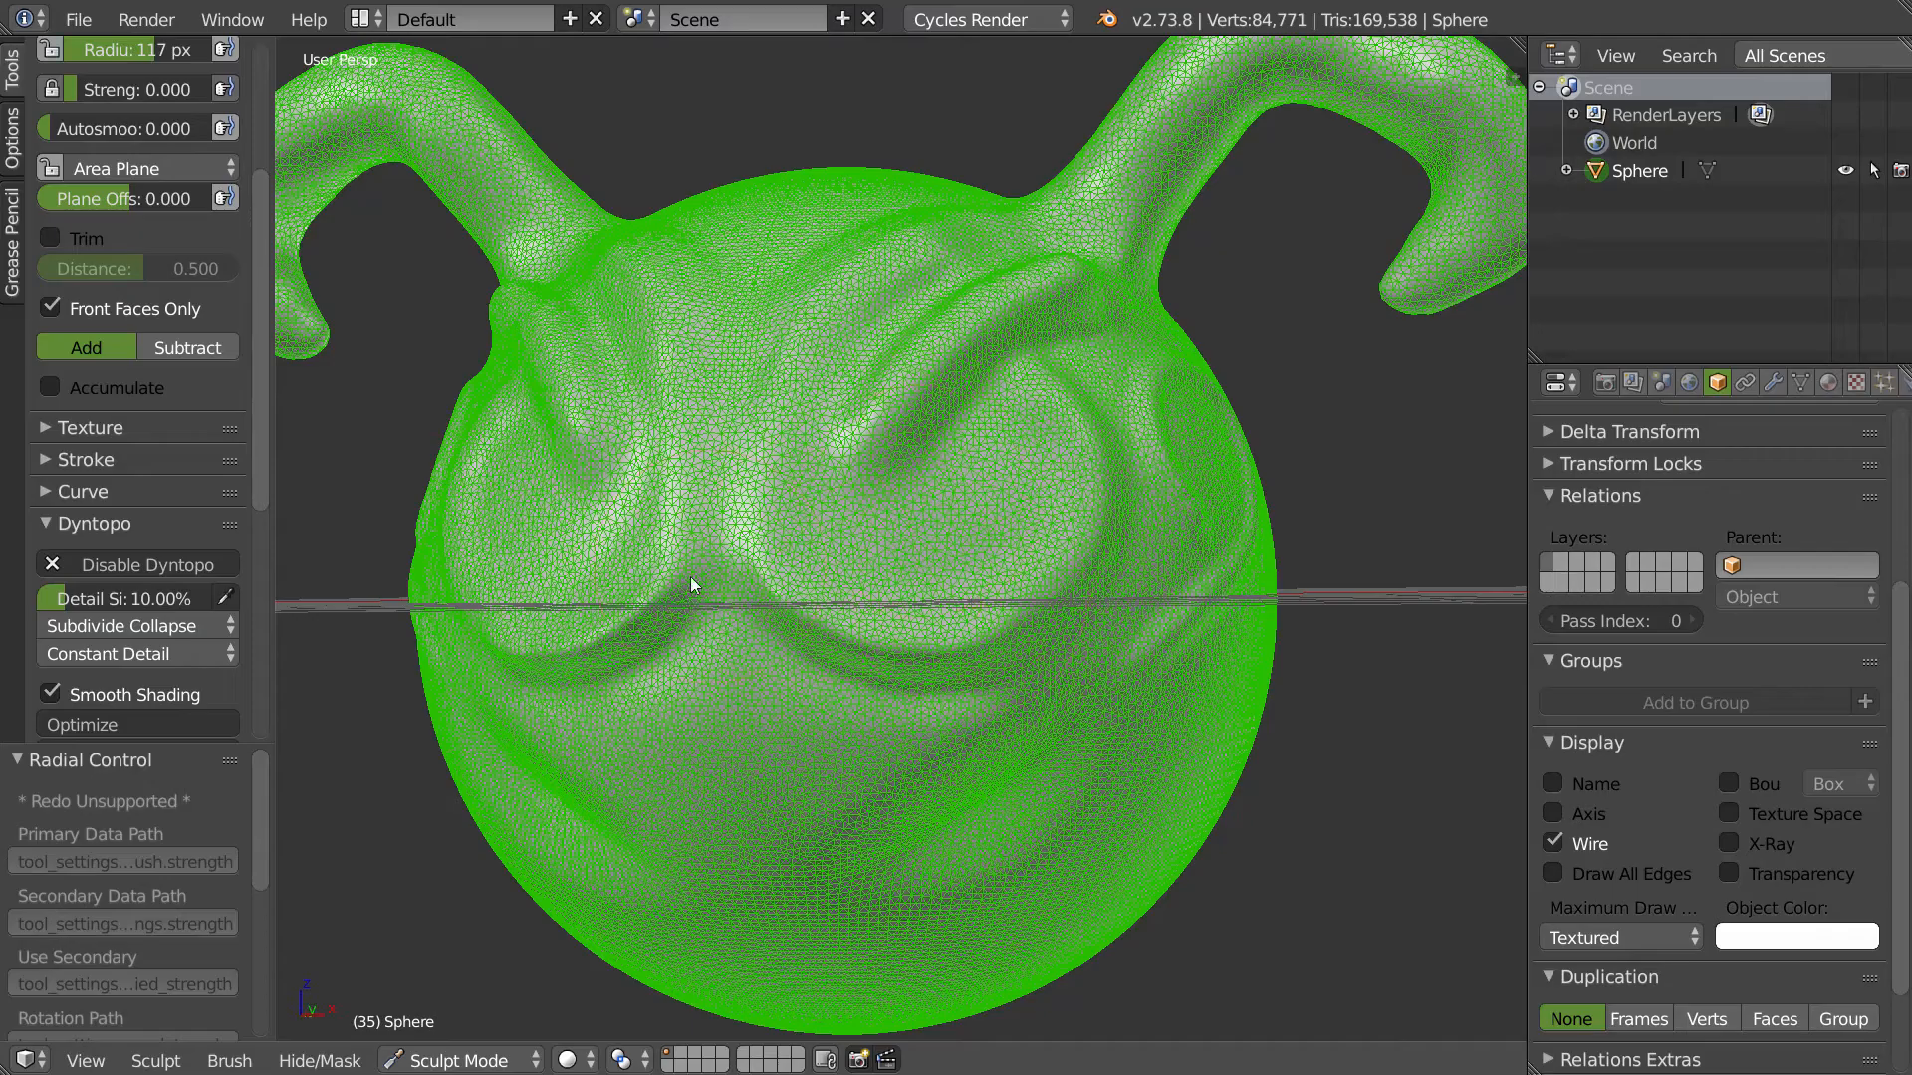
mouse_move(1065, 500)
middle_mouse_down()
mouse_move(987, 529)
mouse_move(1008, 526)
middle_mouse_up()
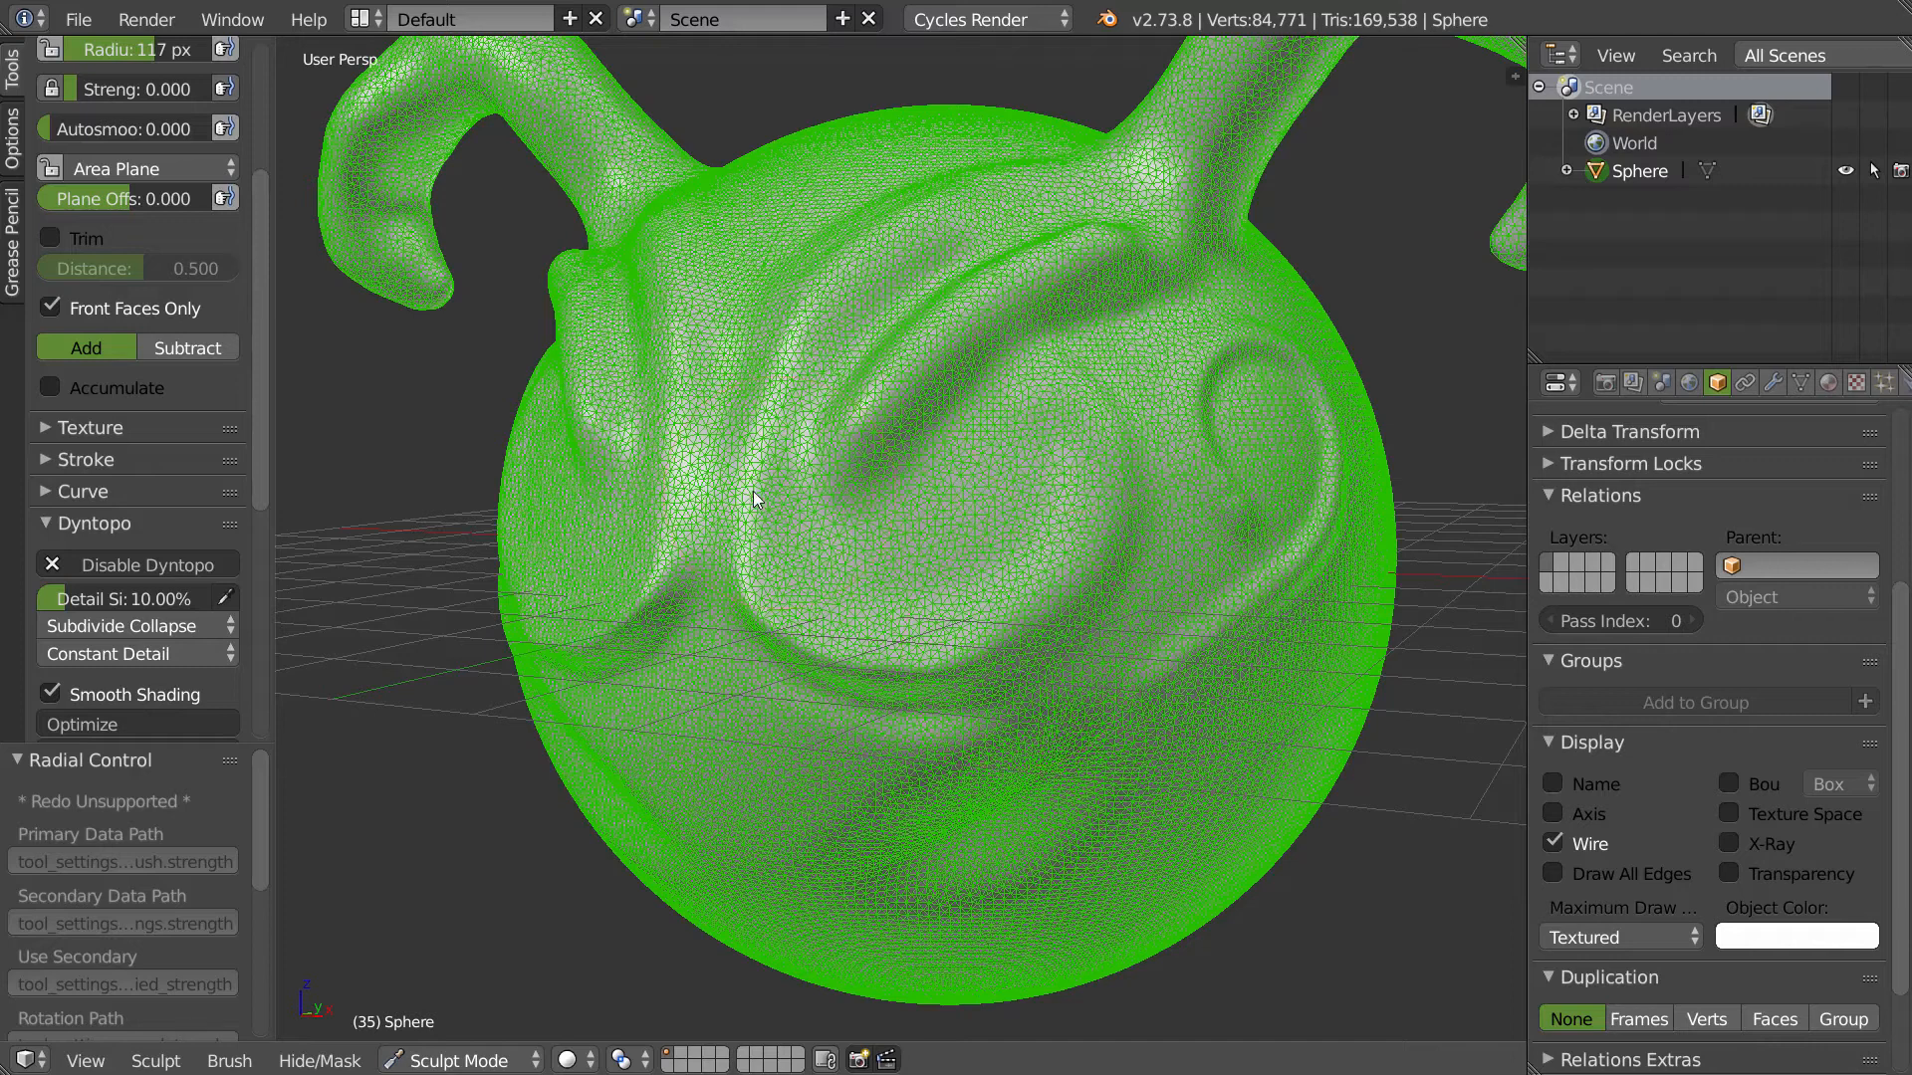
scroll(846, 518, "down", 4)
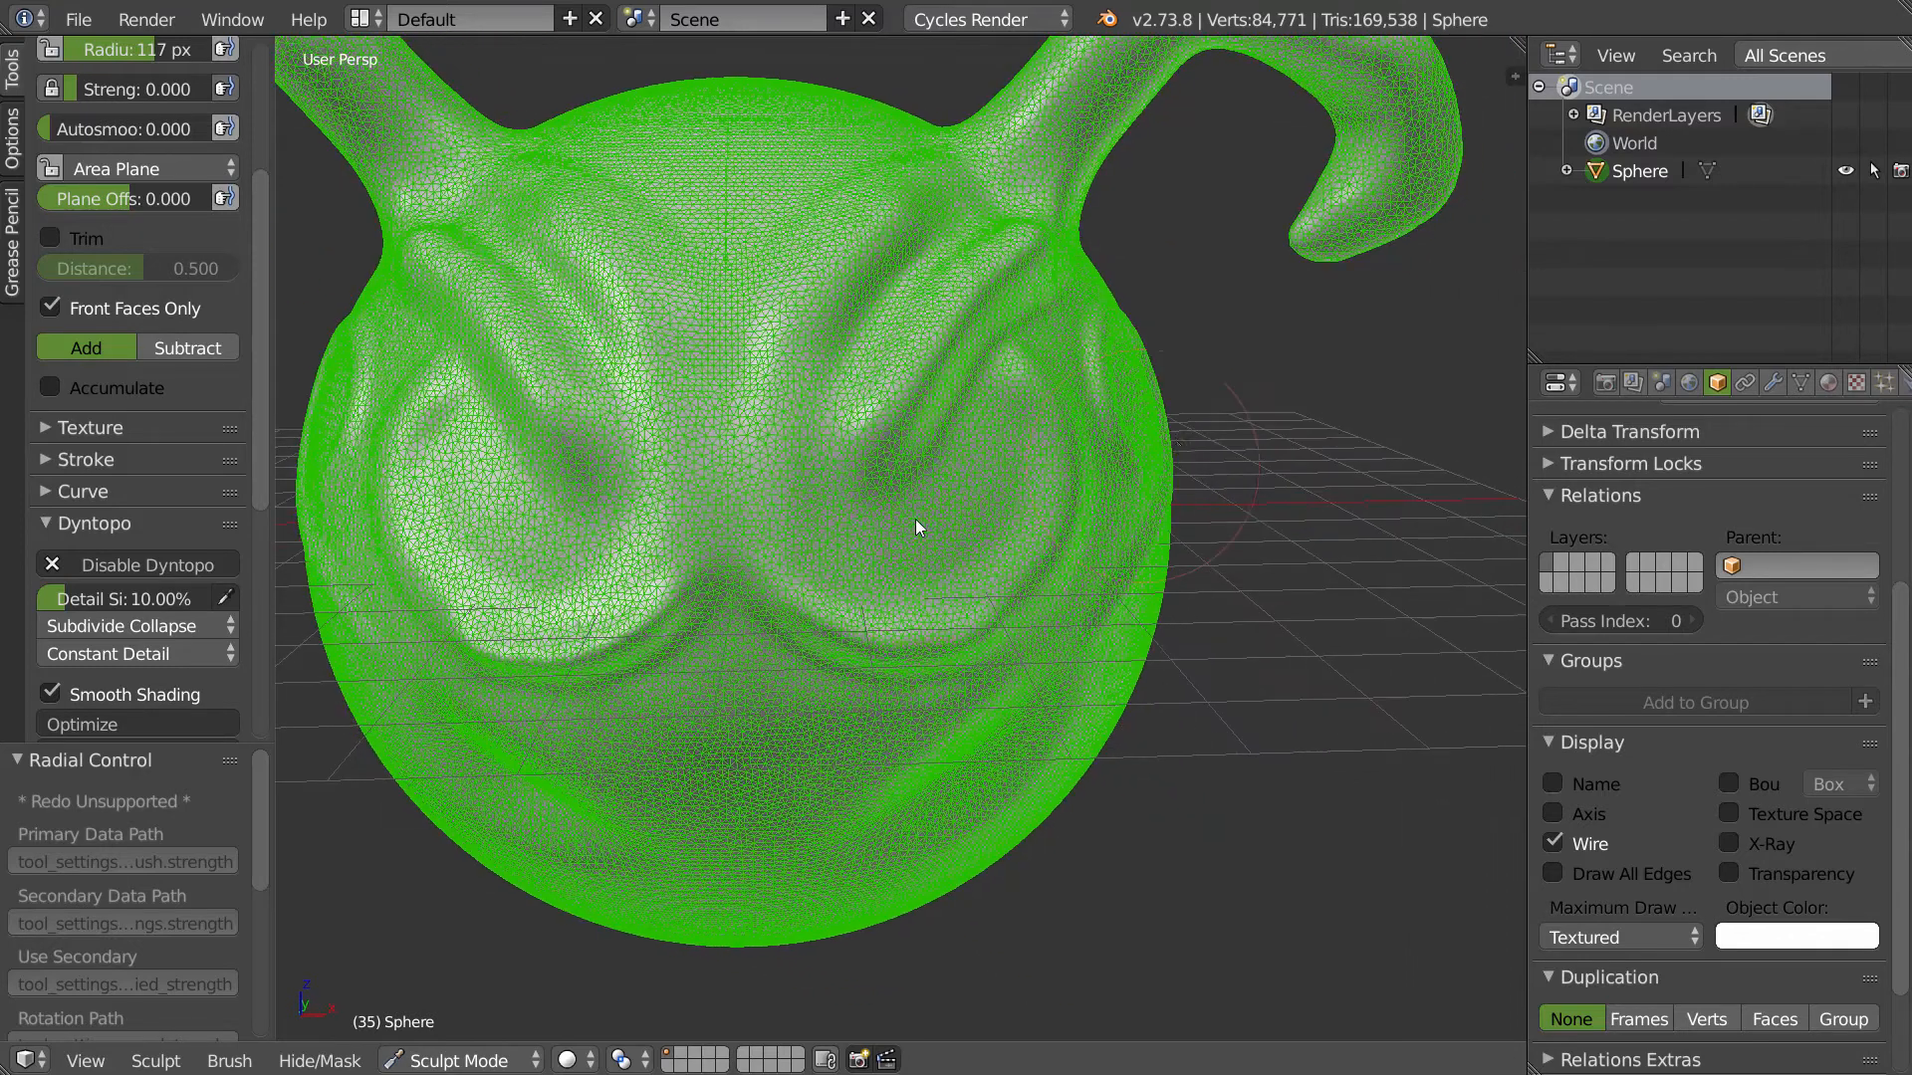
- Turn off the wireframe overlay on the sculpted head
middle_click_drag(1007, 488, 926, 511)
scroll(926, 511, "up", 3)
left_click(1552, 844)
middle_click_drag(1279, 568, 1097, 605, "shift")
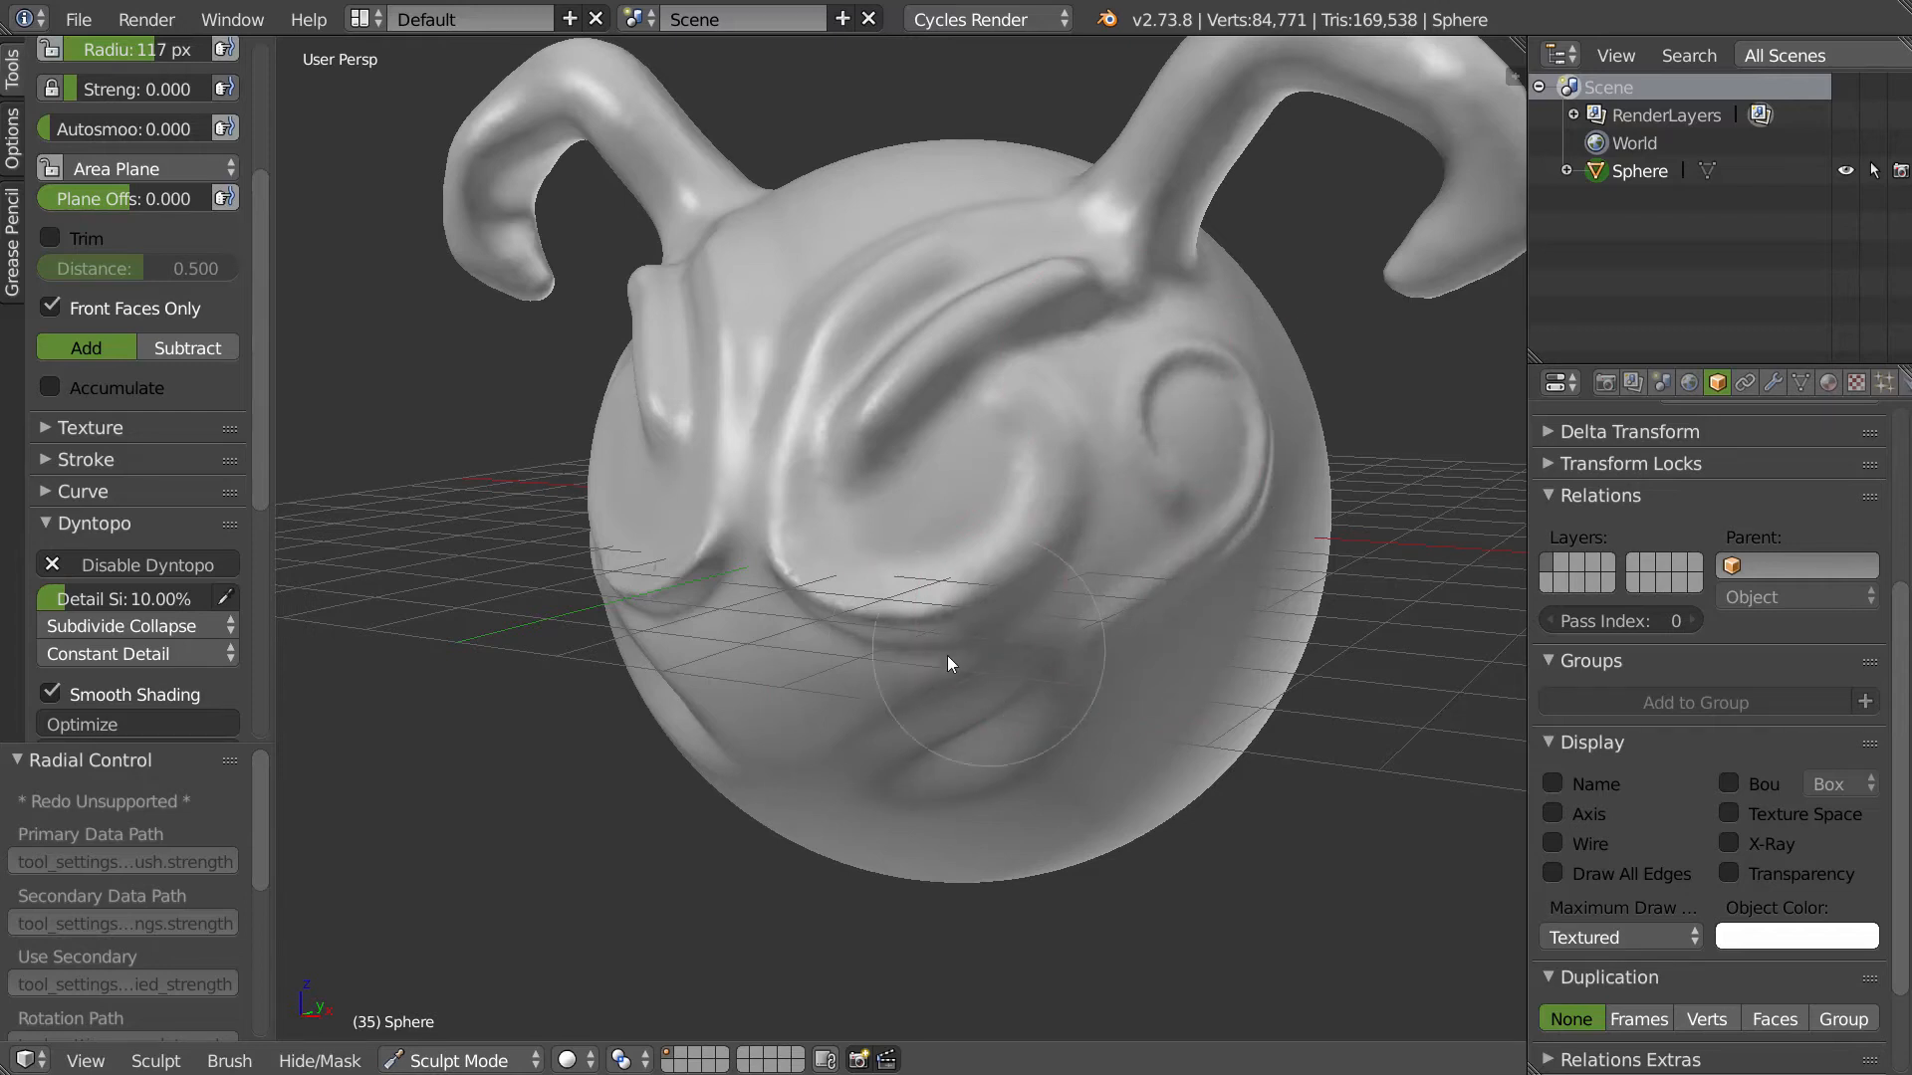
mouse_move(900, 516)
middle_mouse_down()
mouse_move(934, 523)
mouse_move(1126, 391)
mouse_move(1079, 464)
mouse_move(983, 448)
mouse_move(930, 510)
middle_mouse_up()
scroll(930, 510, "up", 2)
middle_click_drag(824, 559, 944, 518)
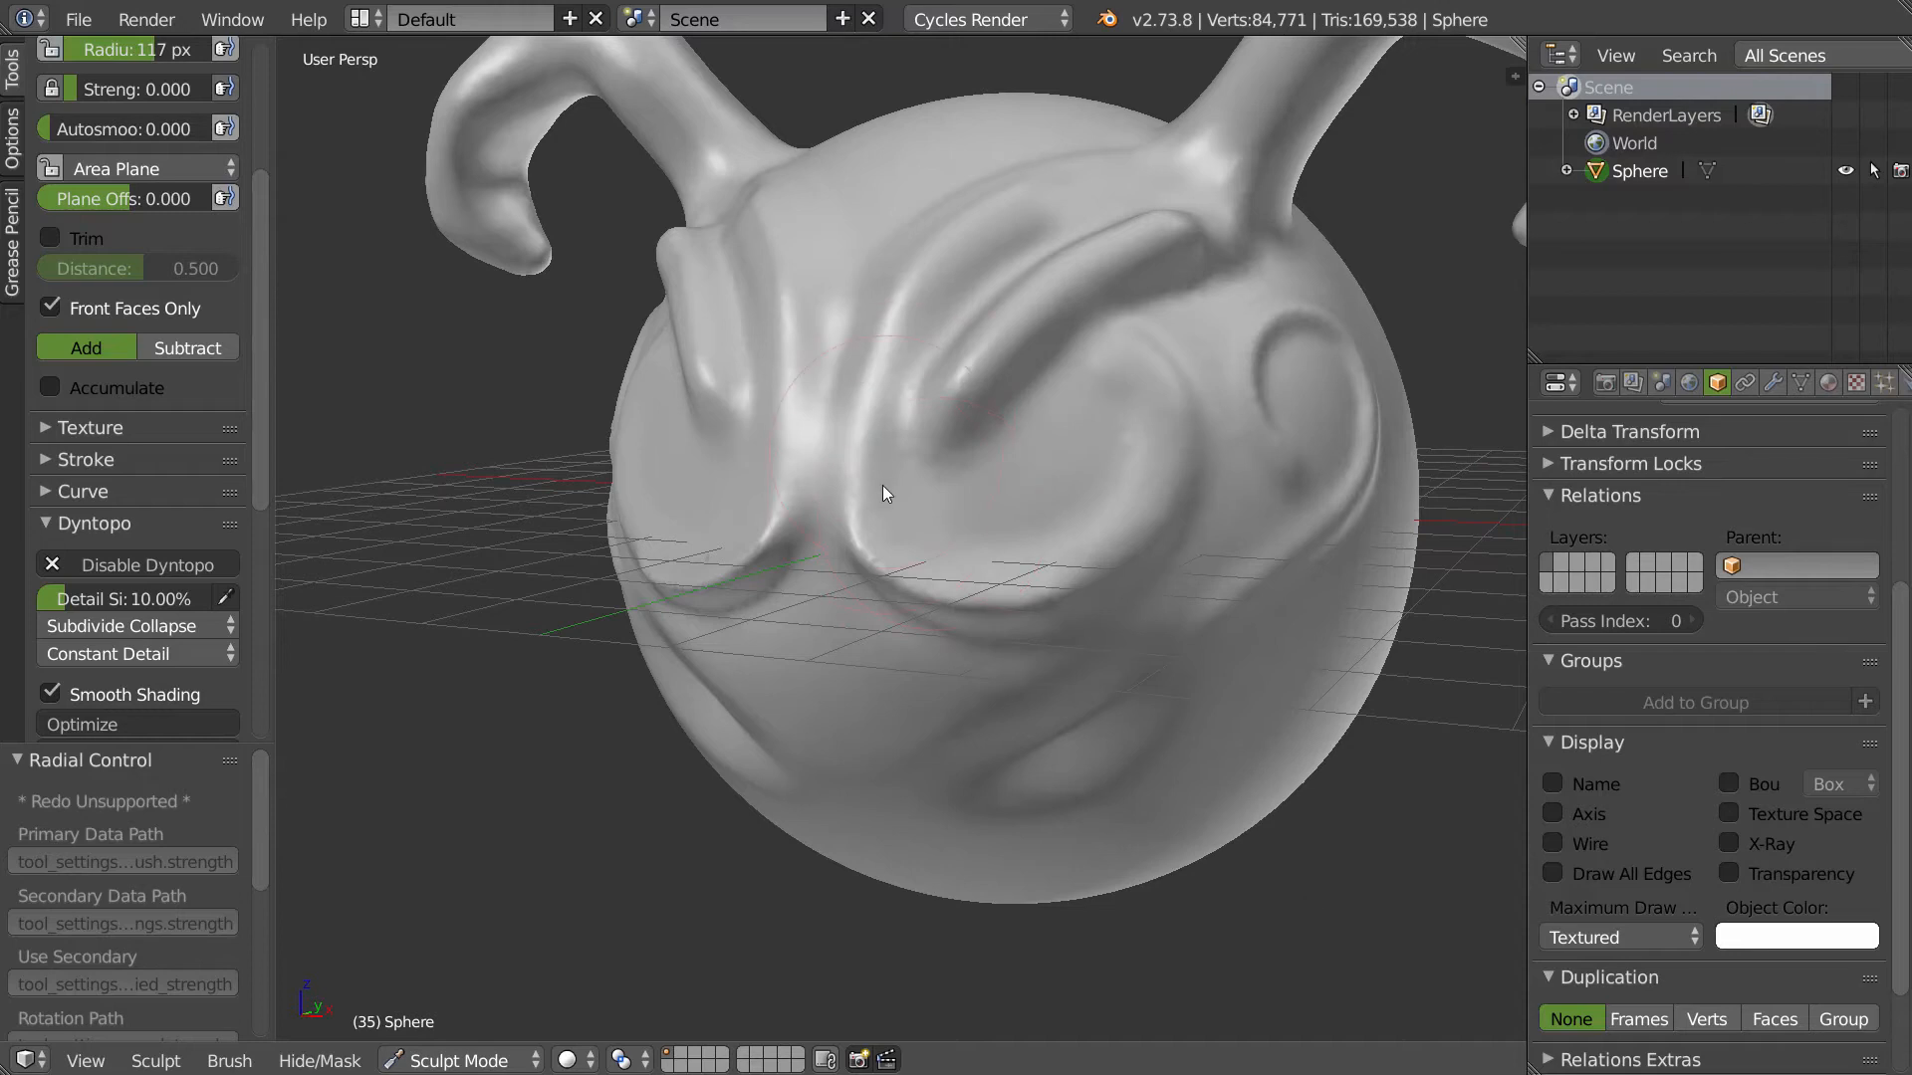
middle_click_drag(894, 499, 896, 487)
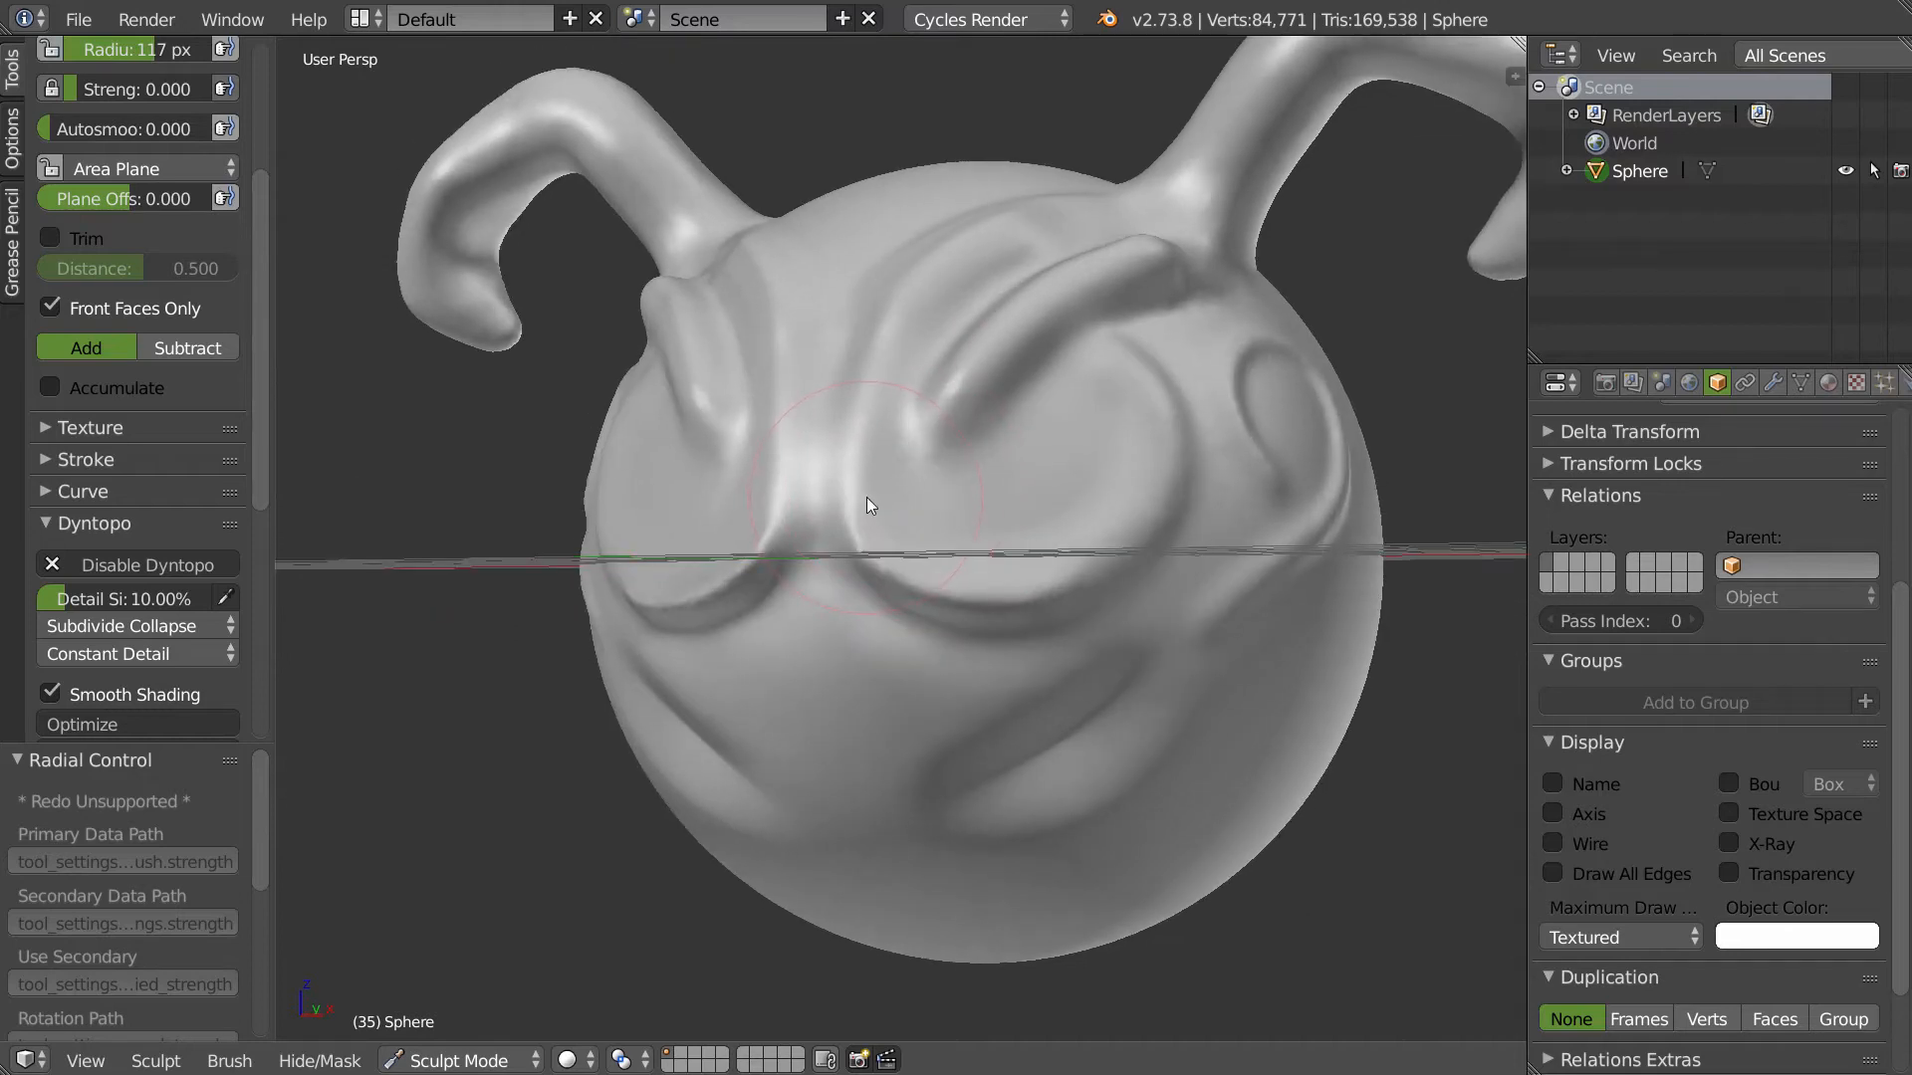
mouse_move(895, 502)
middle_mouse_down()
mouse_move(856, 504)
mouse_move(871, 476)
middle_mouse_up()
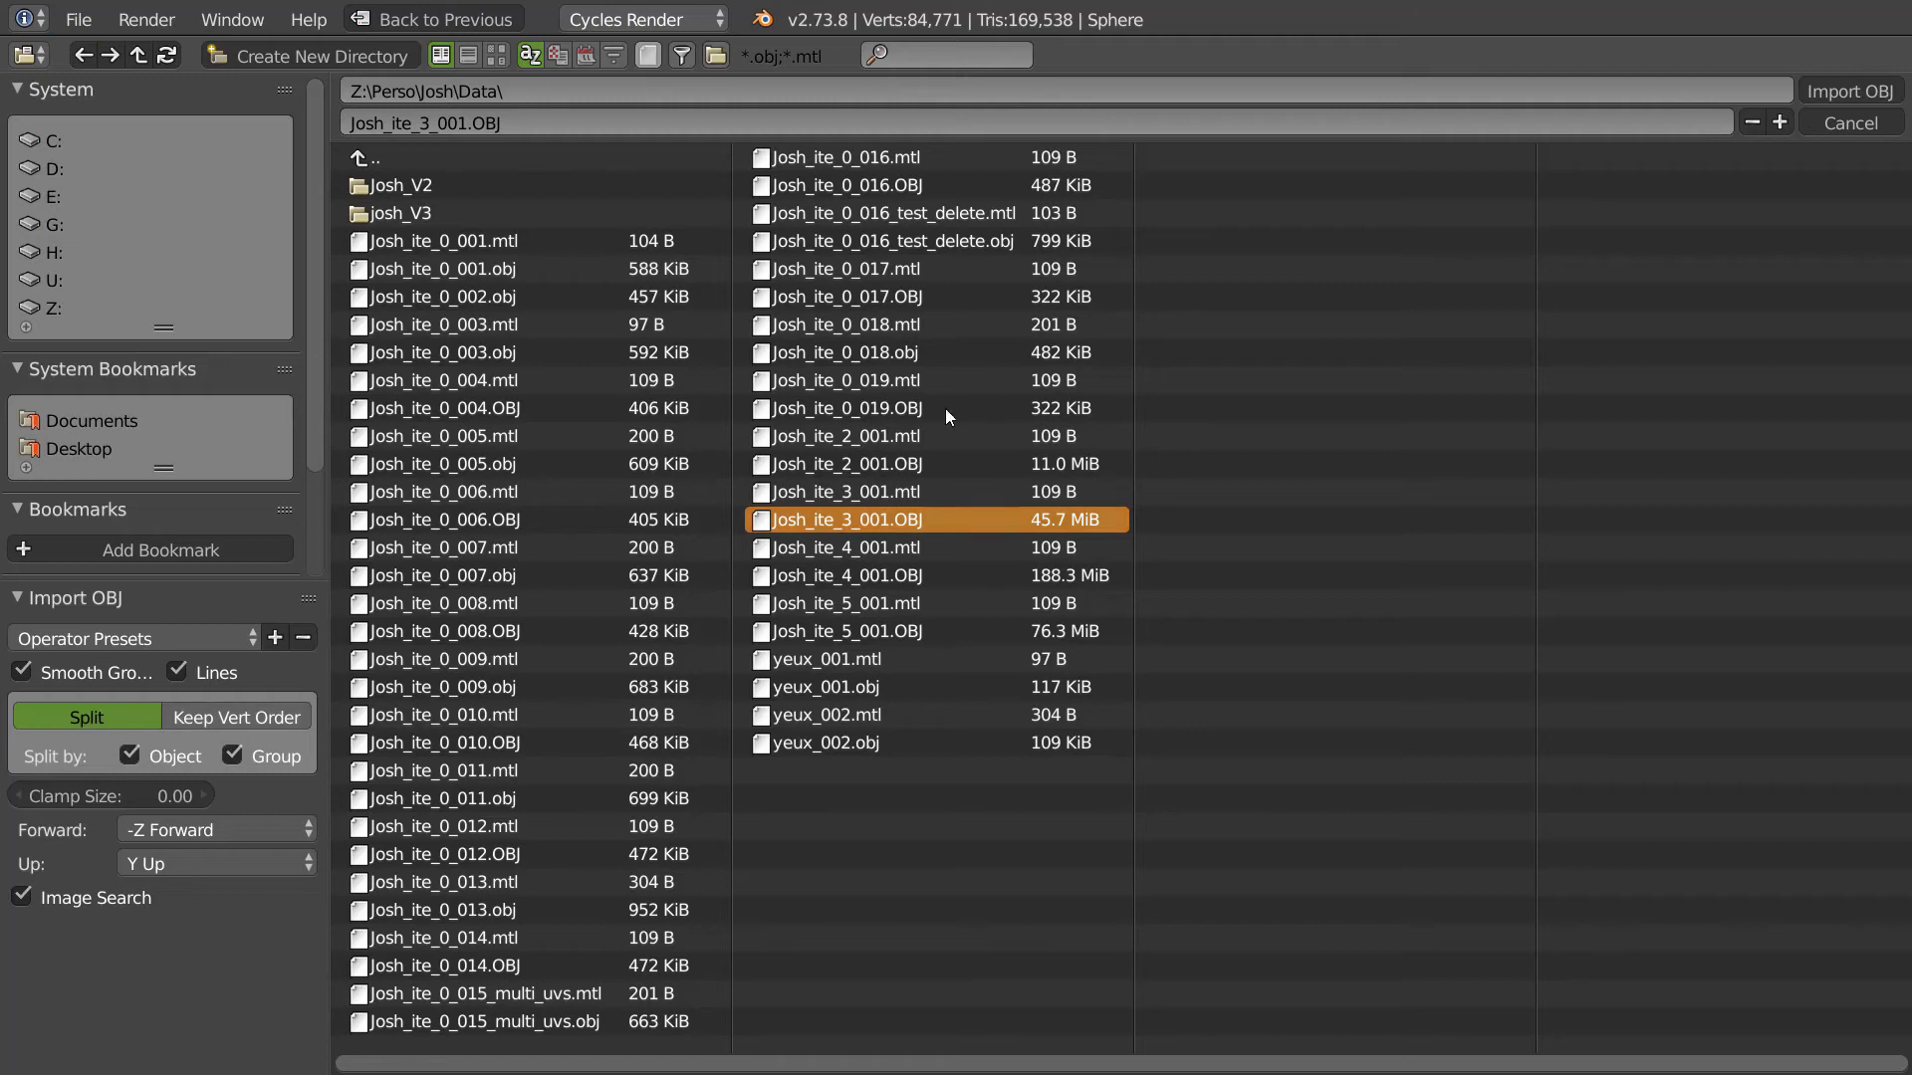
- Import the Josh_ite_3_001.OBJ model with Keep Vert Order enabled
left_click(257, 716)
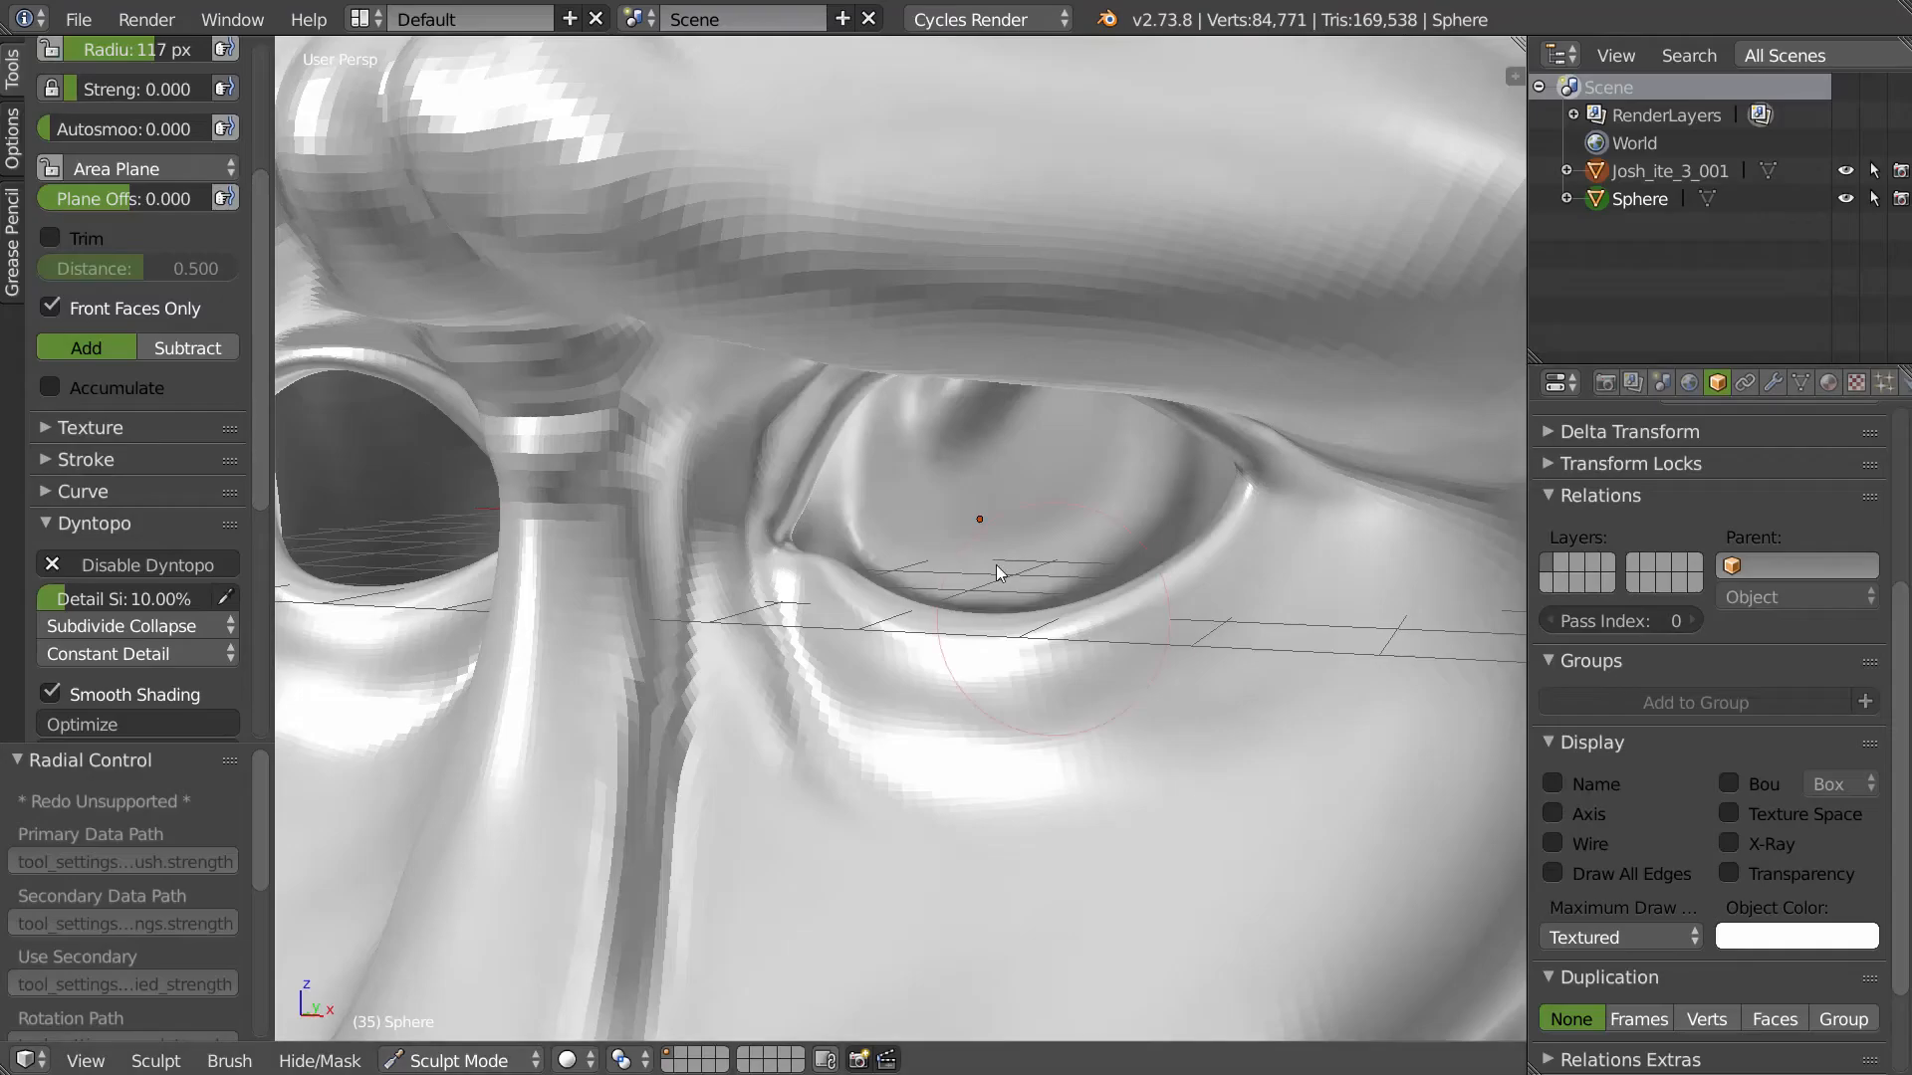
mouse_move(996, 564)
middle_mouse_down()
mouse_move(1123, 512)
mouse_move(1096, 572)
middle_mouse_up()
scroll(1123, 512, "down", 5)
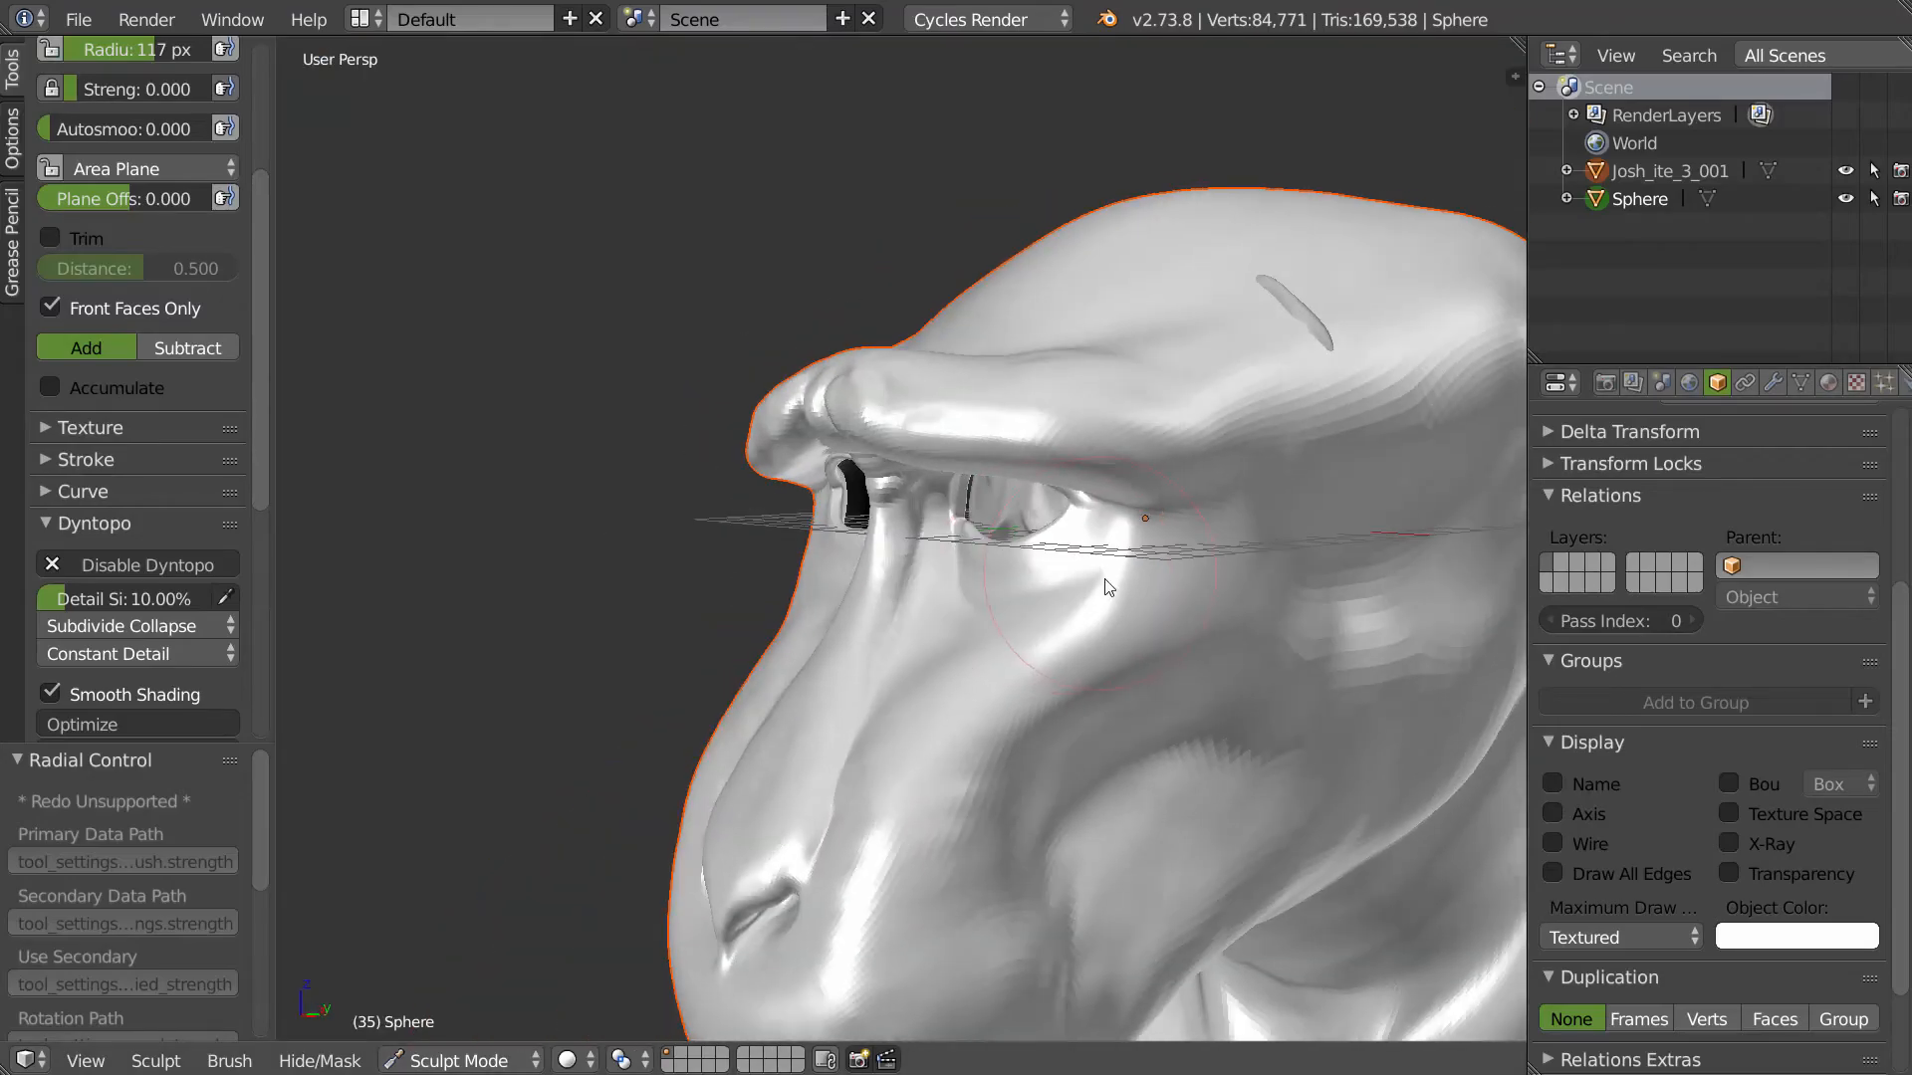
- Take the sphere out of sculpting and put it in Object Mode
key("Tab")
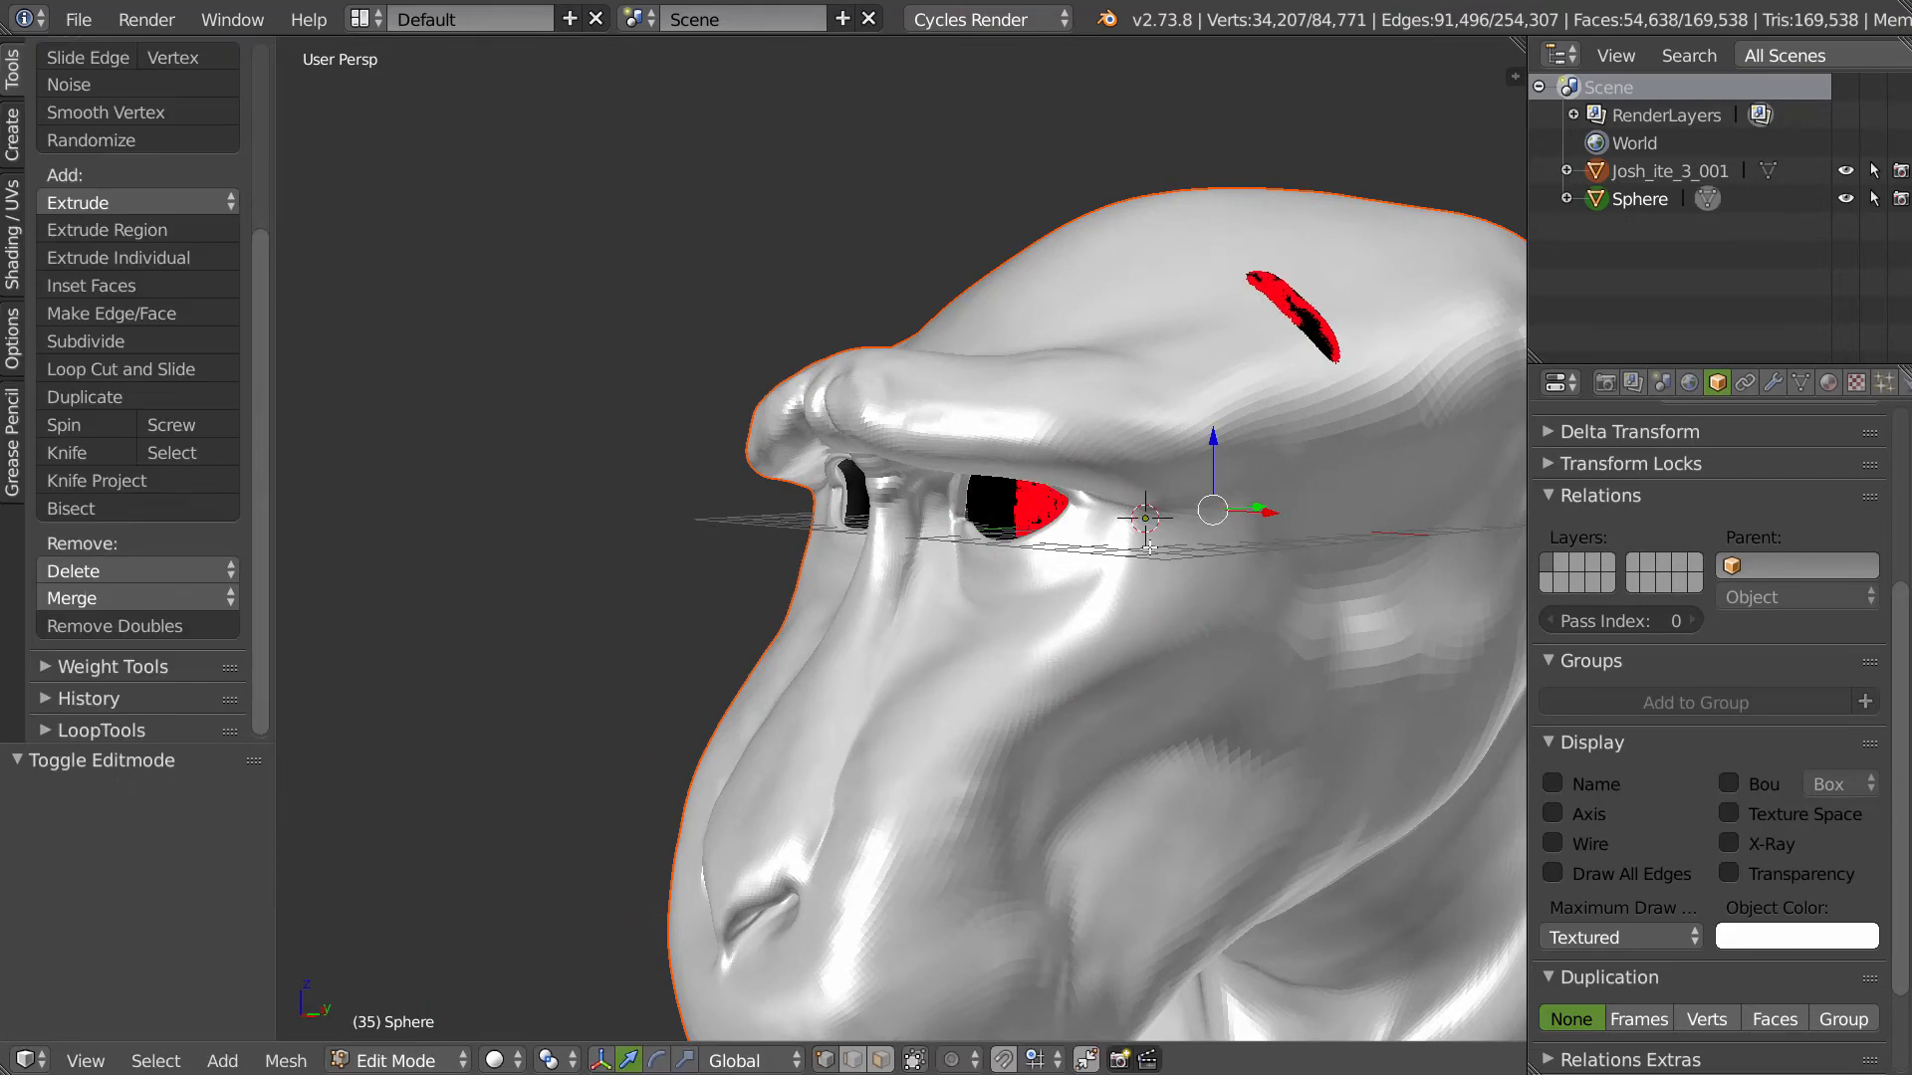
mouse_move(1163, 555)
middle_mouse_down()
mouse_move(1186, 554)
mouse_move(1160, 558)
middle_mouse_up()
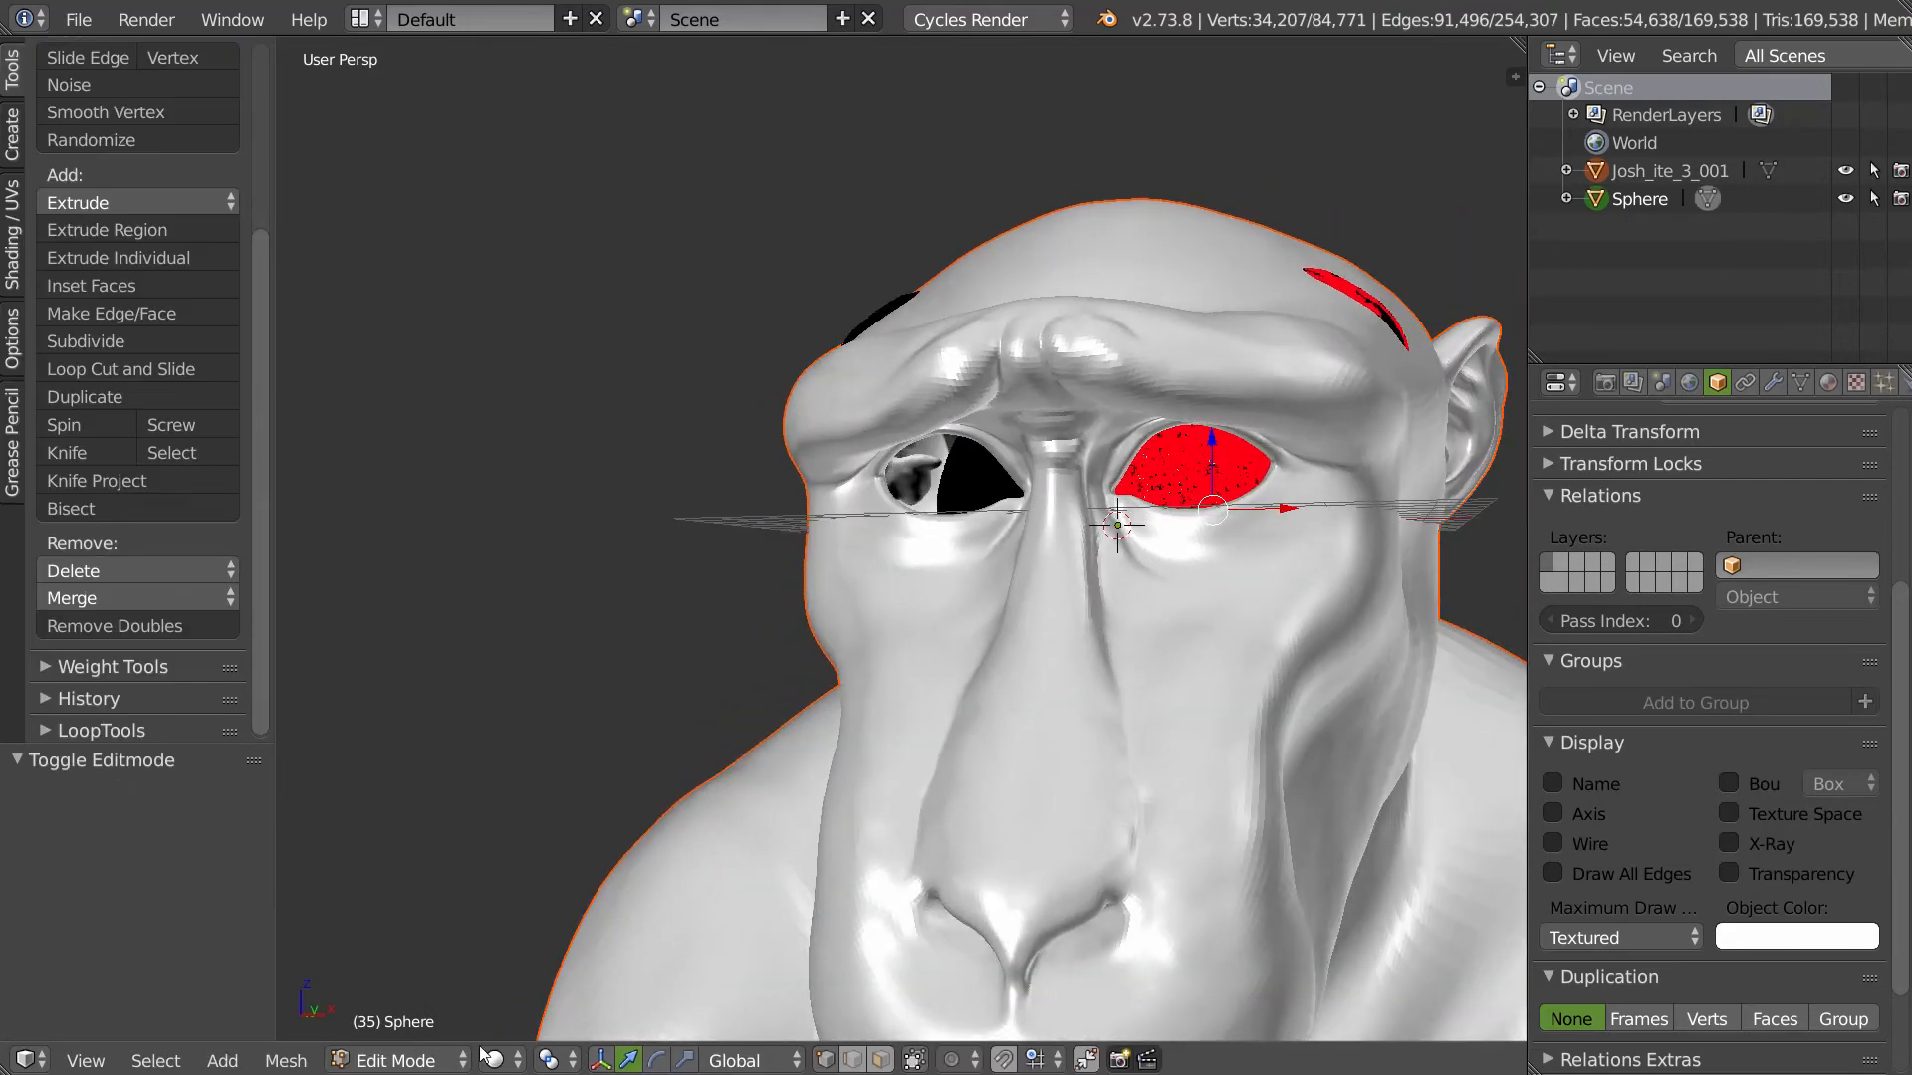
left_click(396, 1061)
left_click(427, 1027)
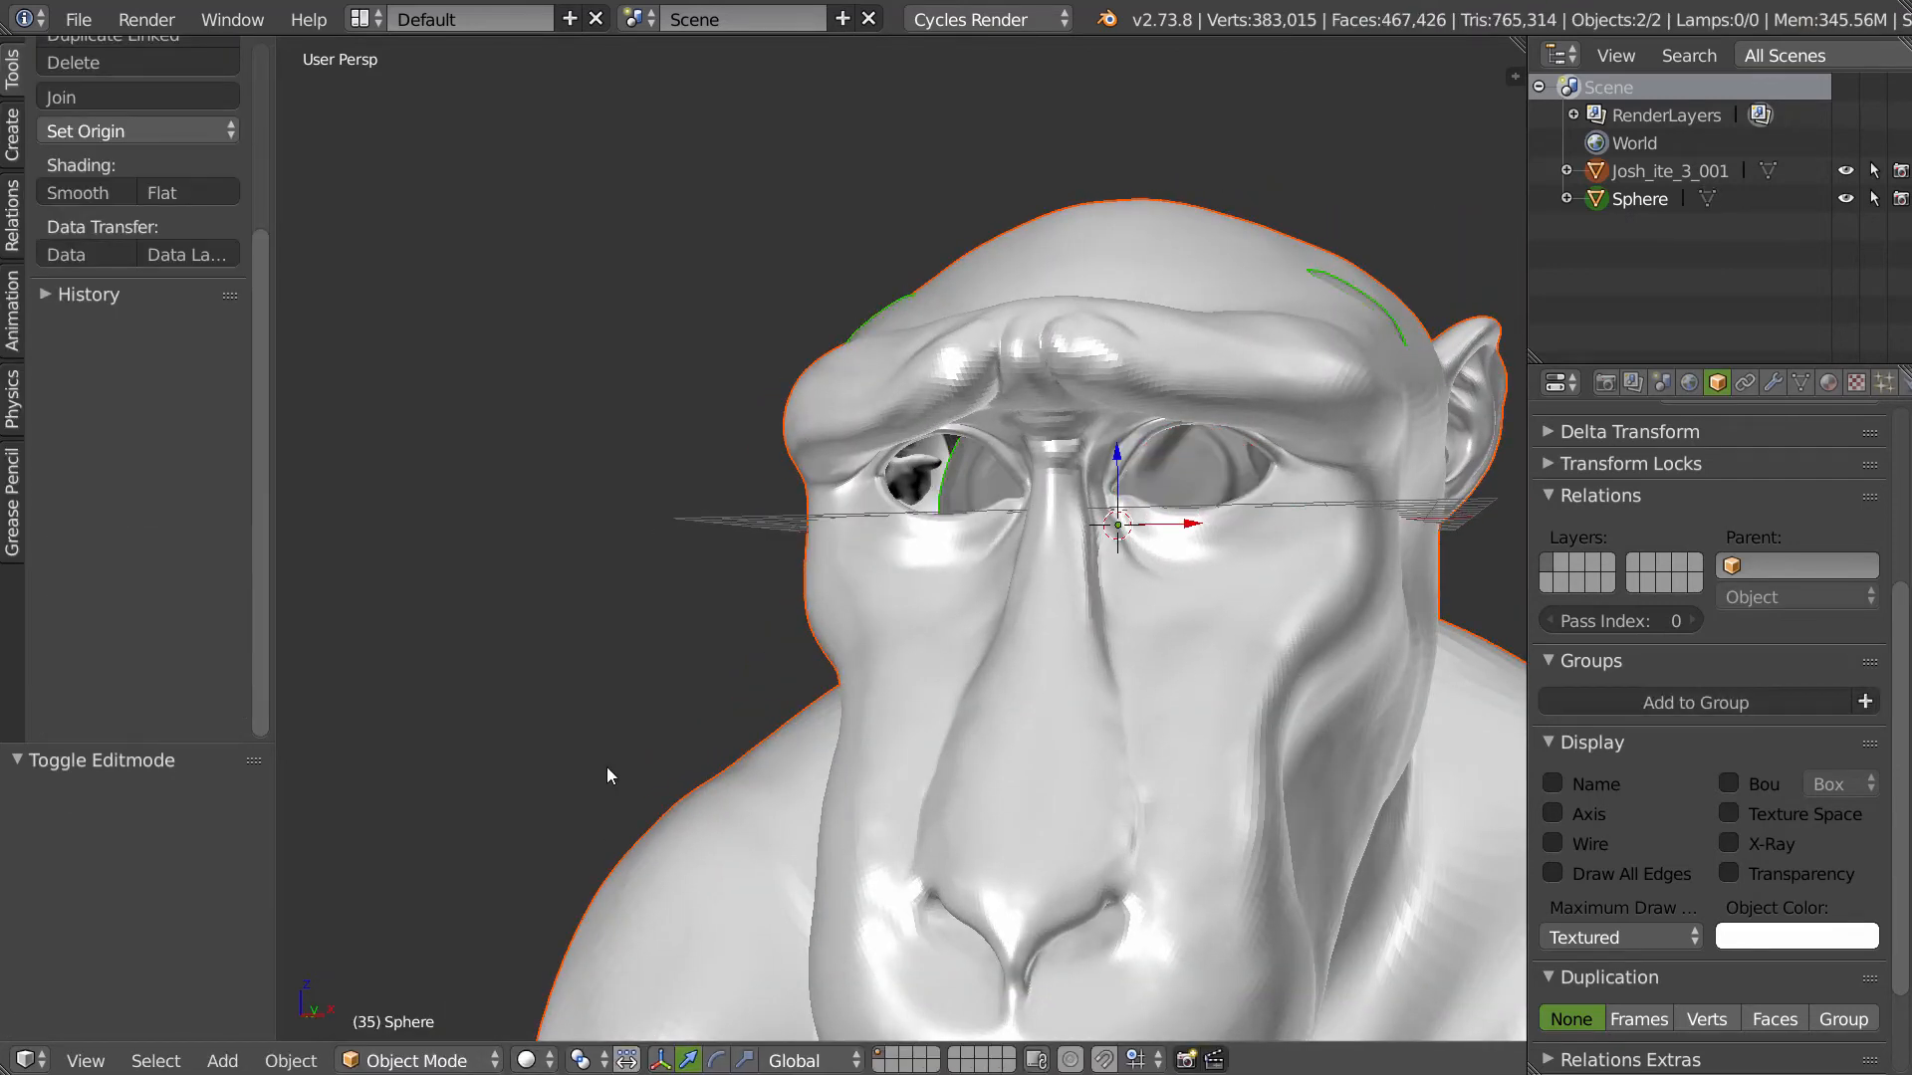
right_click(952, 476)
key("x")
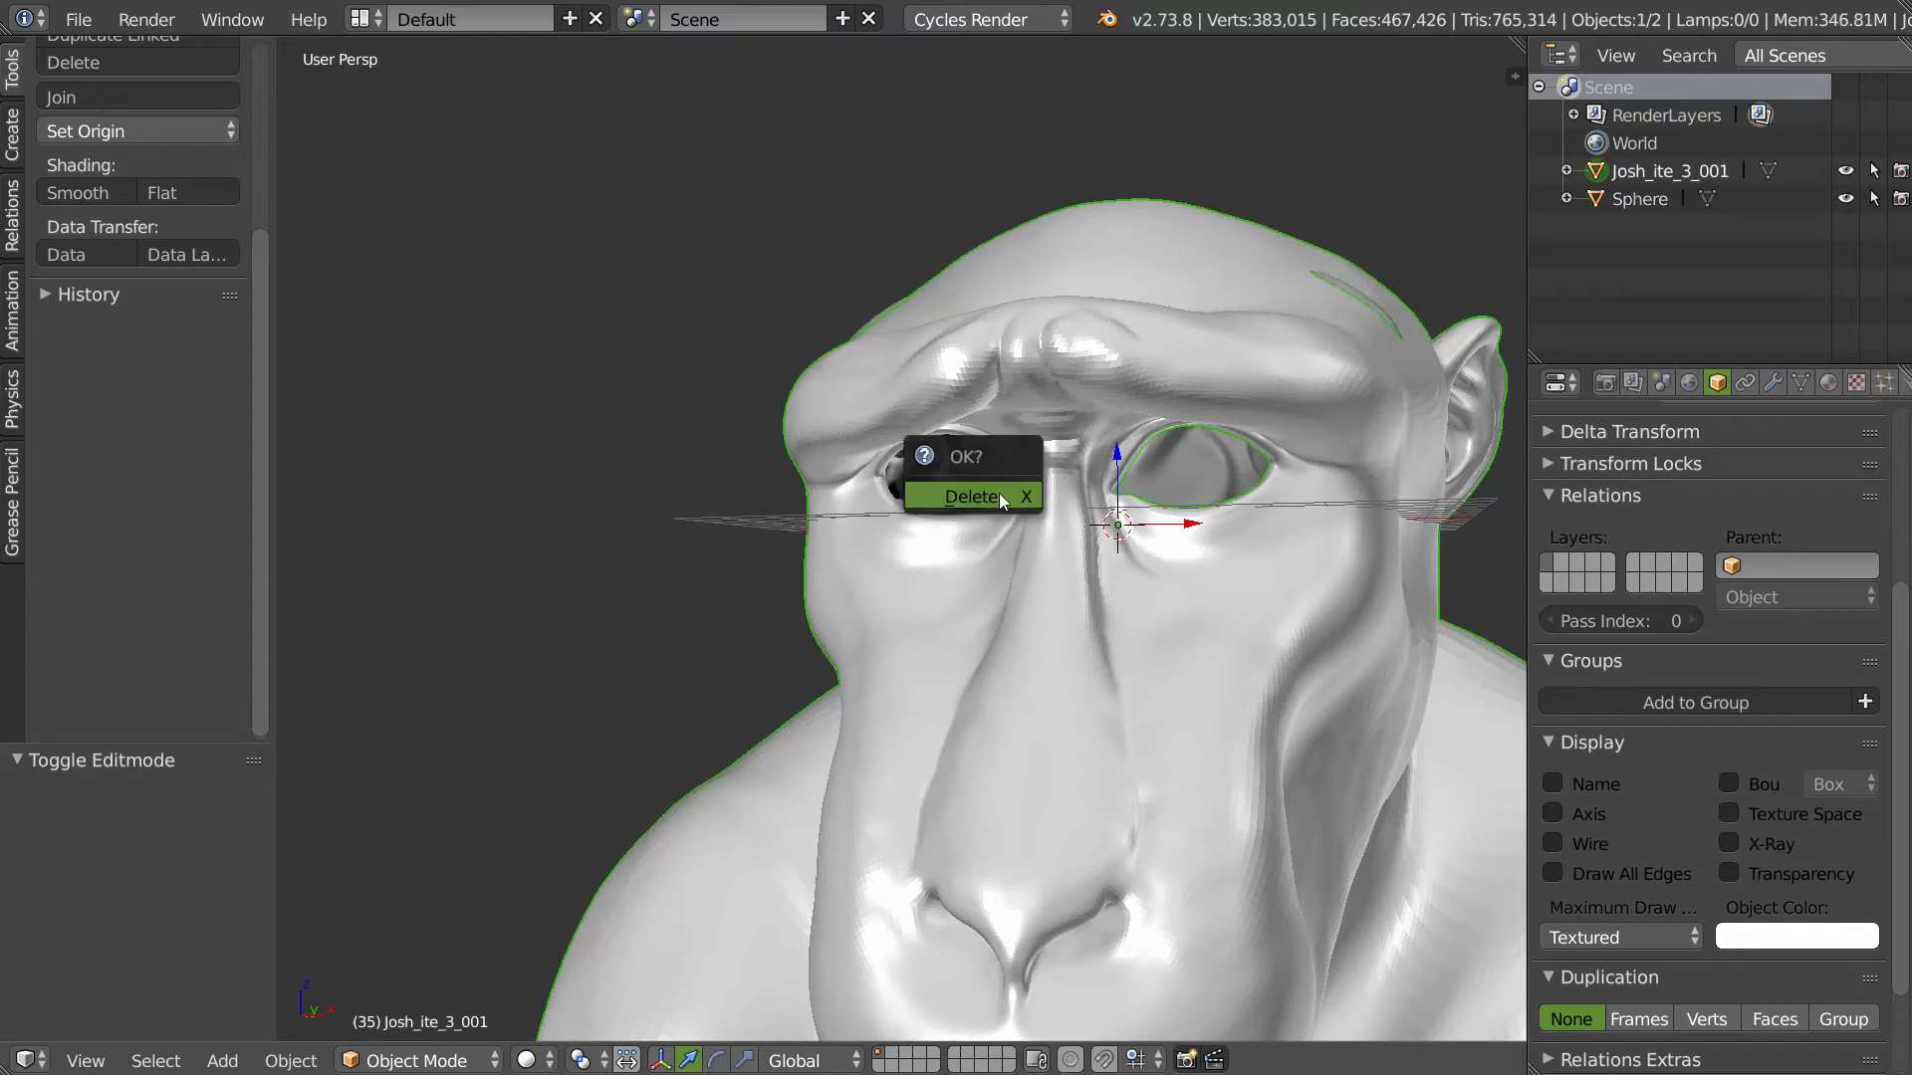
left_click(1002, 495)
key("ctrl+z")
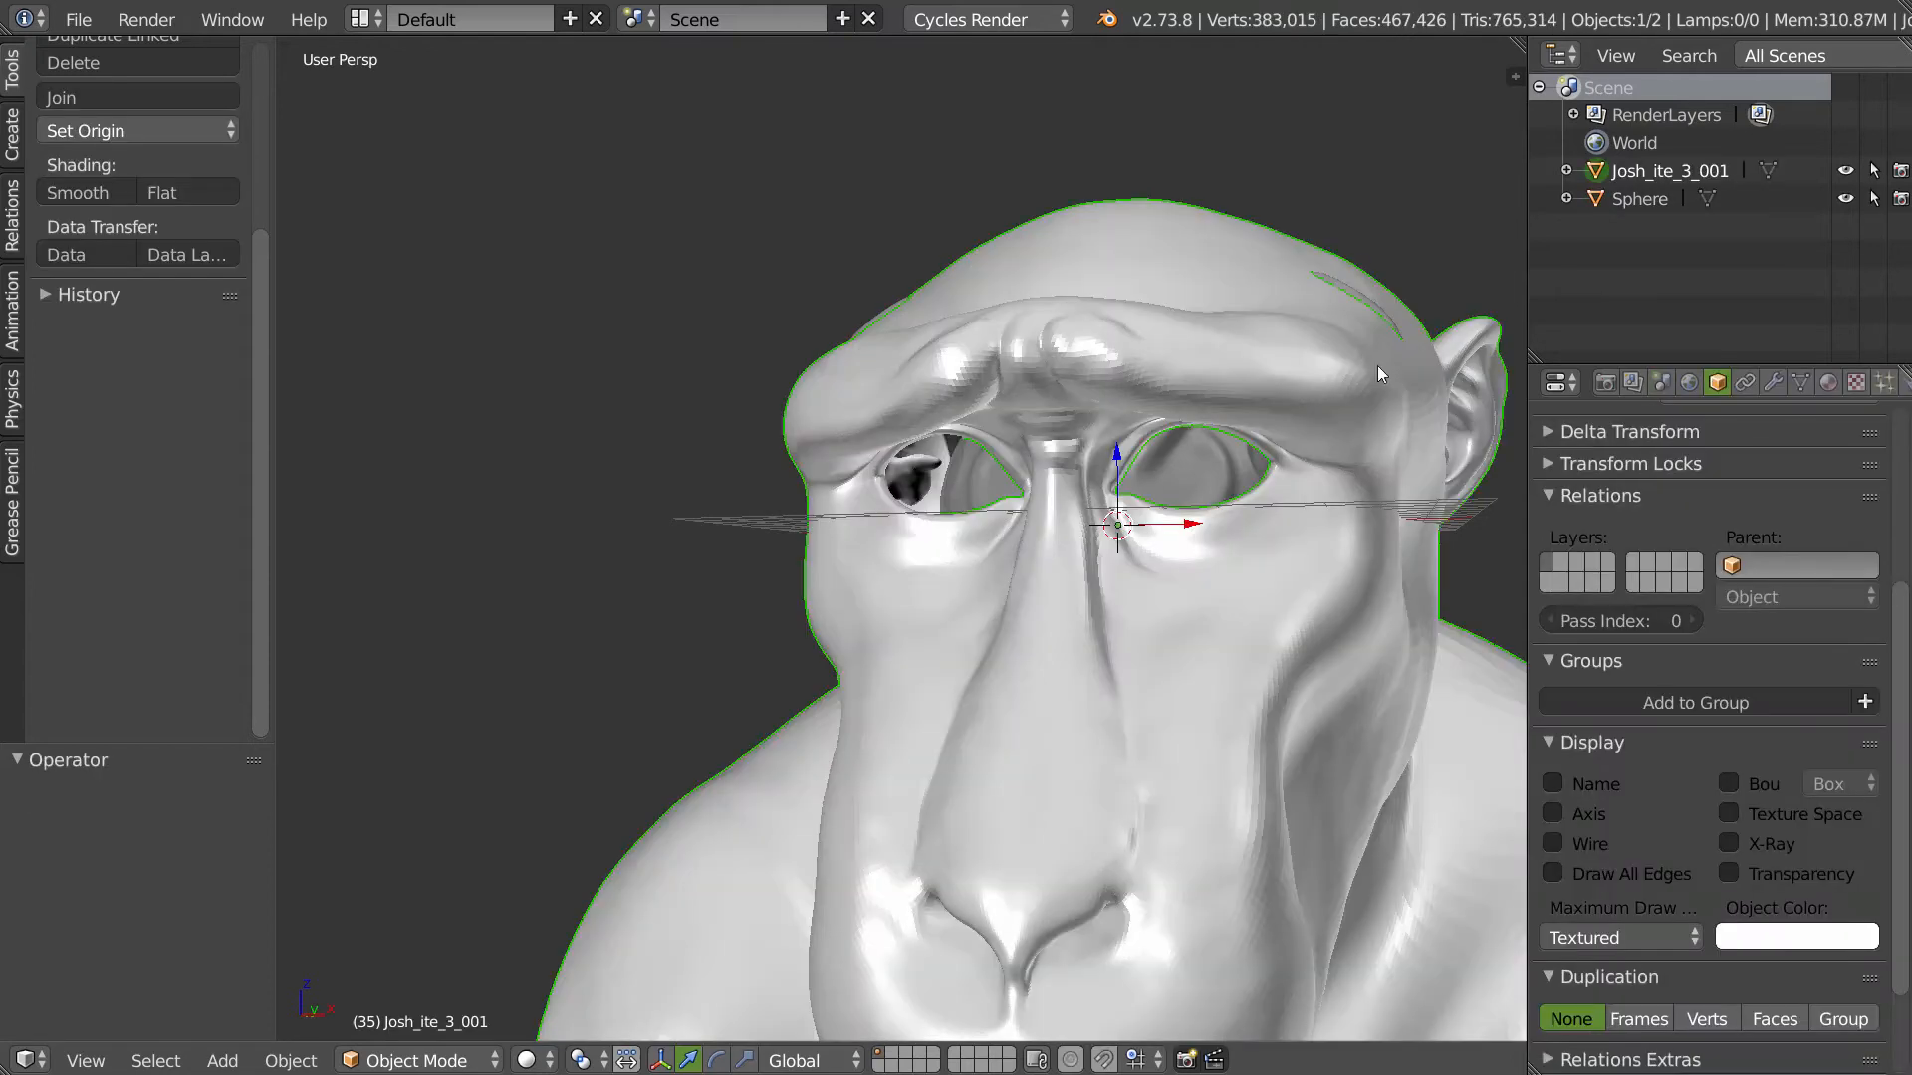
- Delete the sculpted sphere and select the imported ape model
key("x")
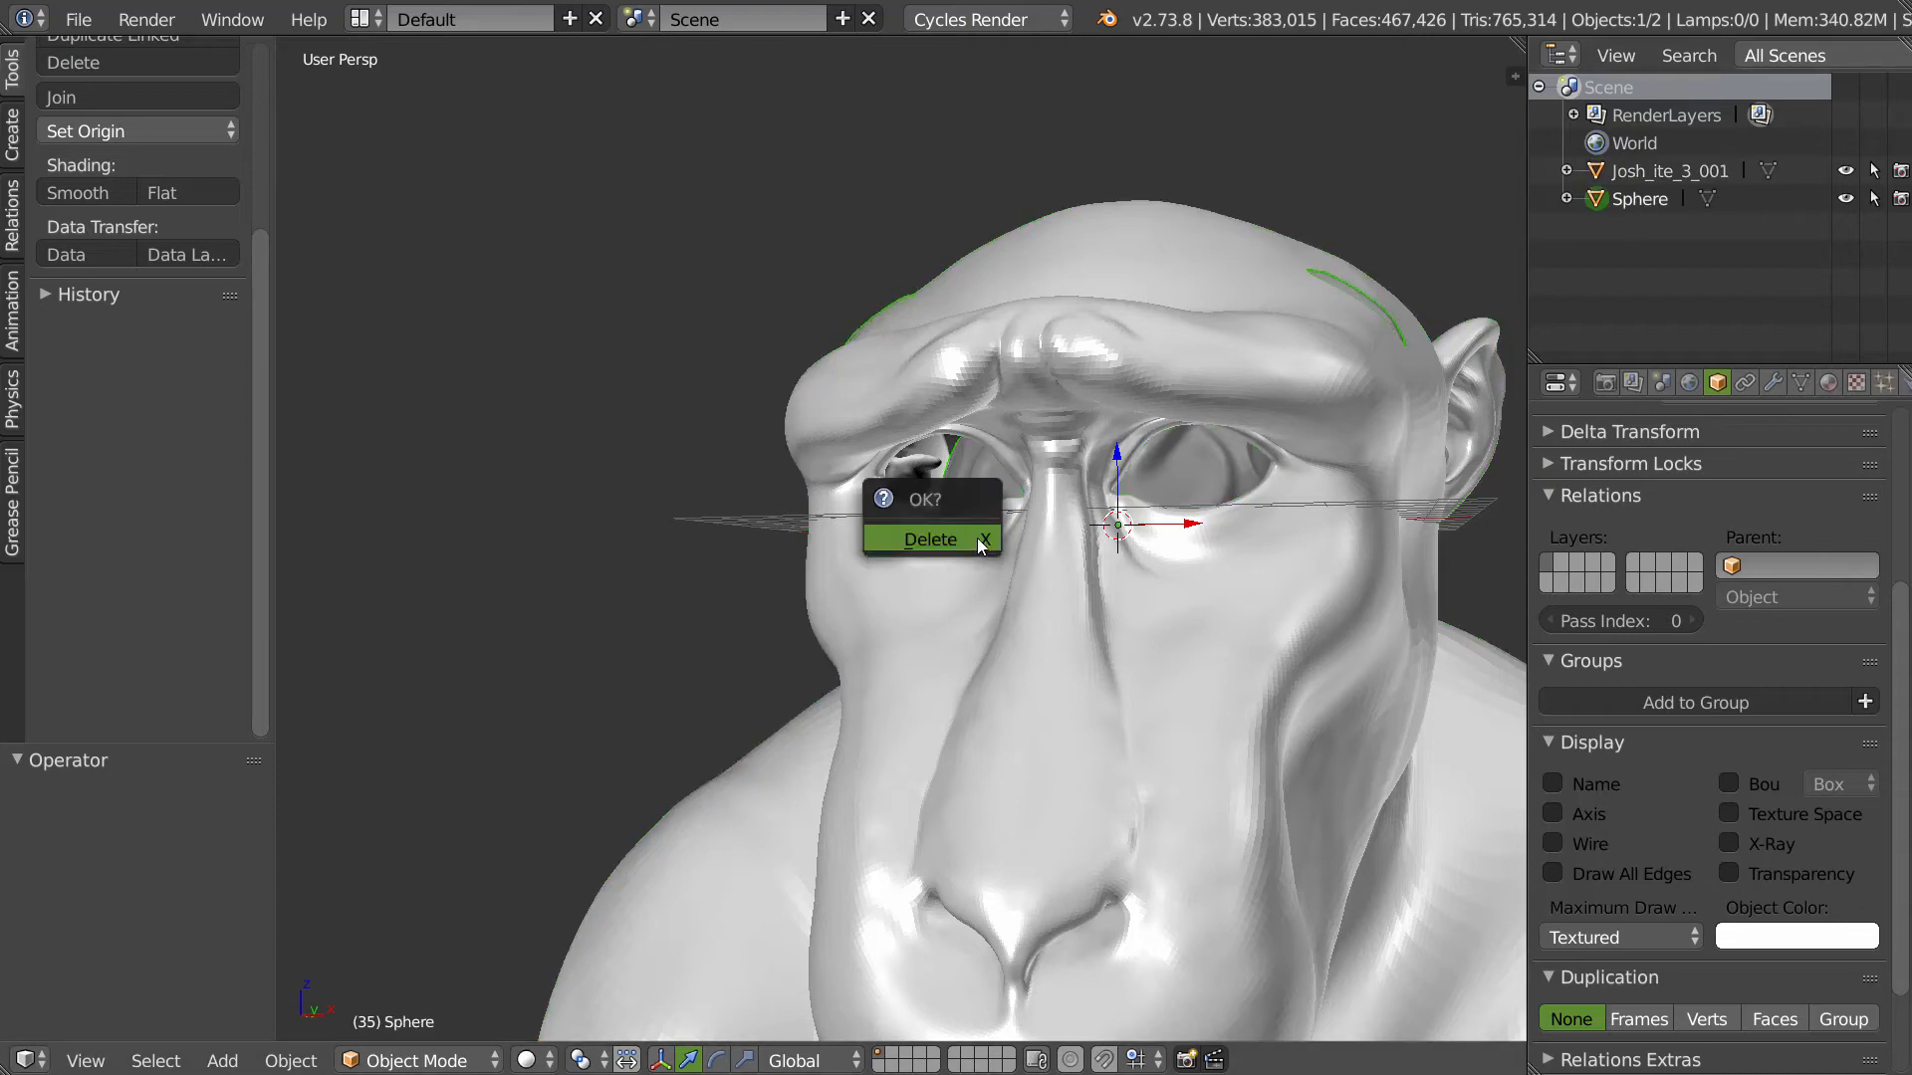
left_click(977, 540)
right_click(1197, 618)
- Replace the ape model's defaultMat material with a new Diffuse BSDF material and adjust its color
middle_click_drag(1197, 617, 995, 518)
left_click(1828, 383)
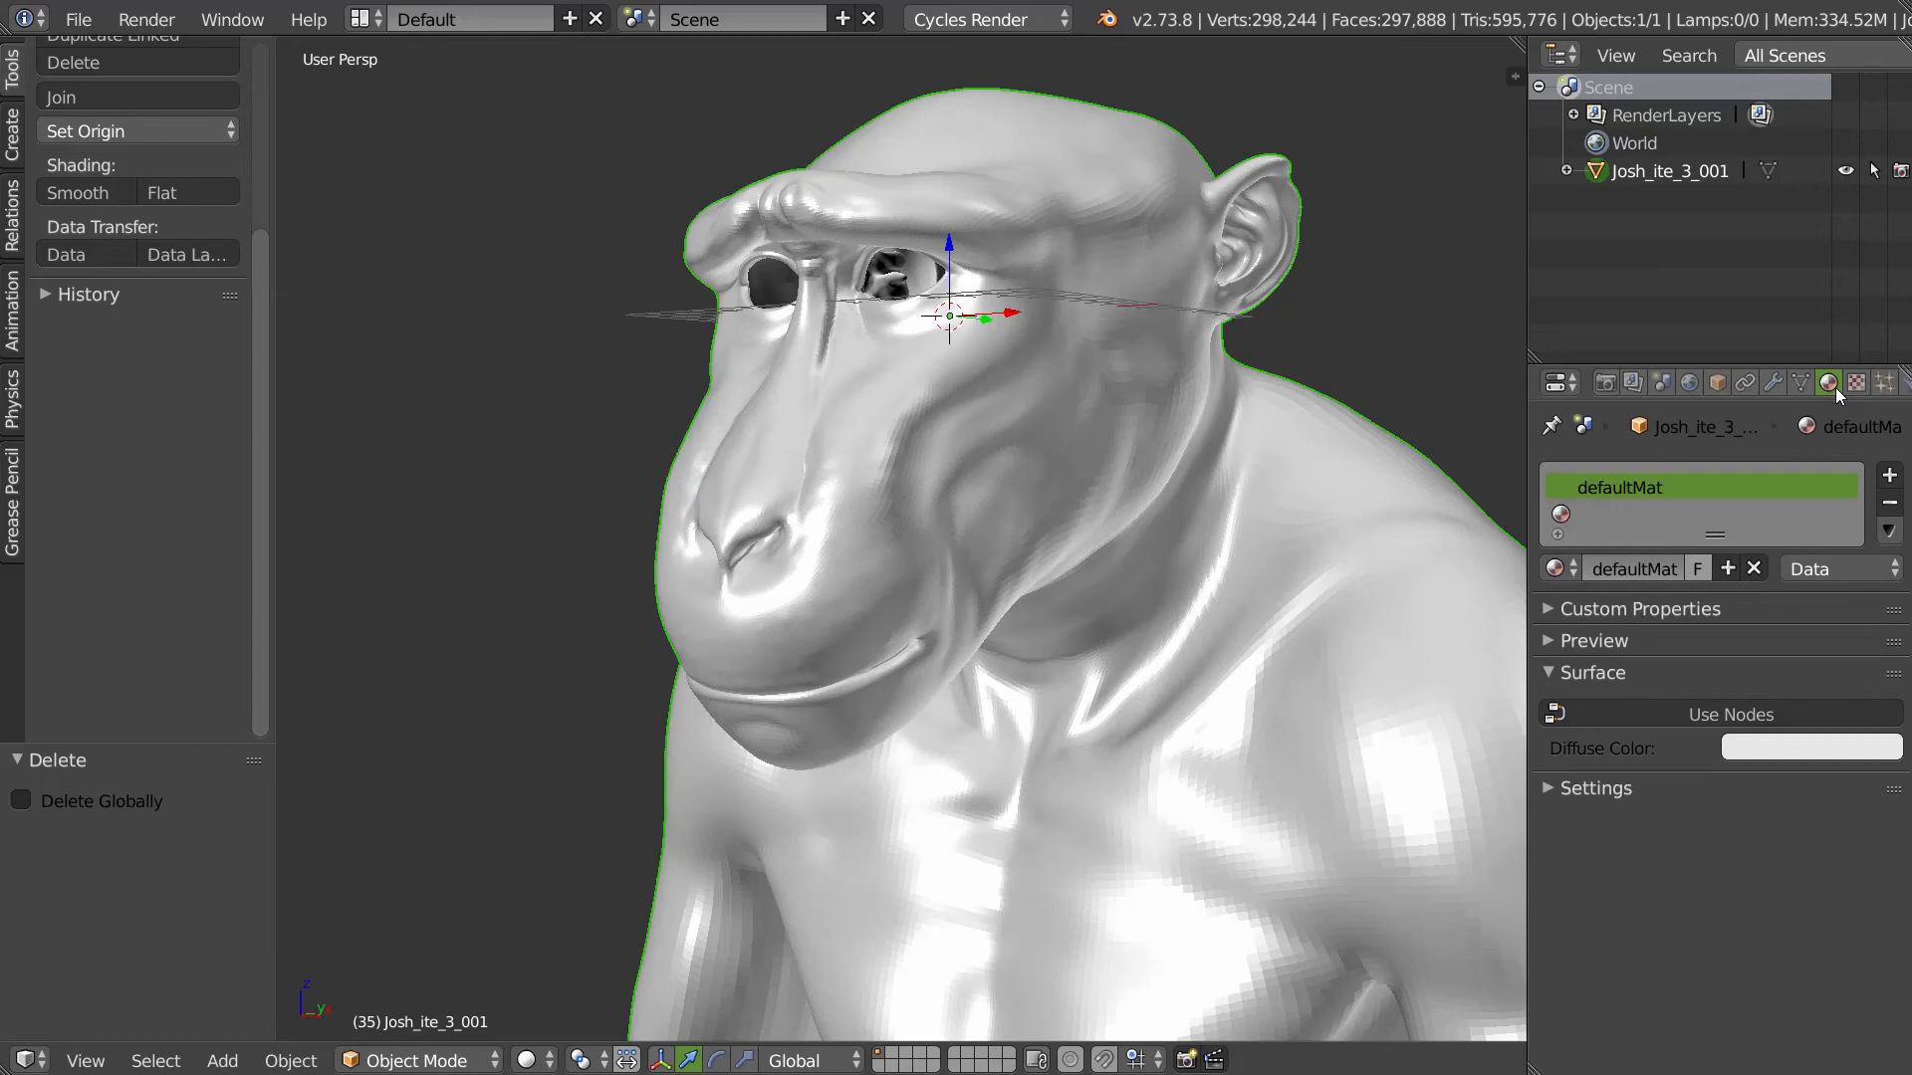
left_click(1889, 503)
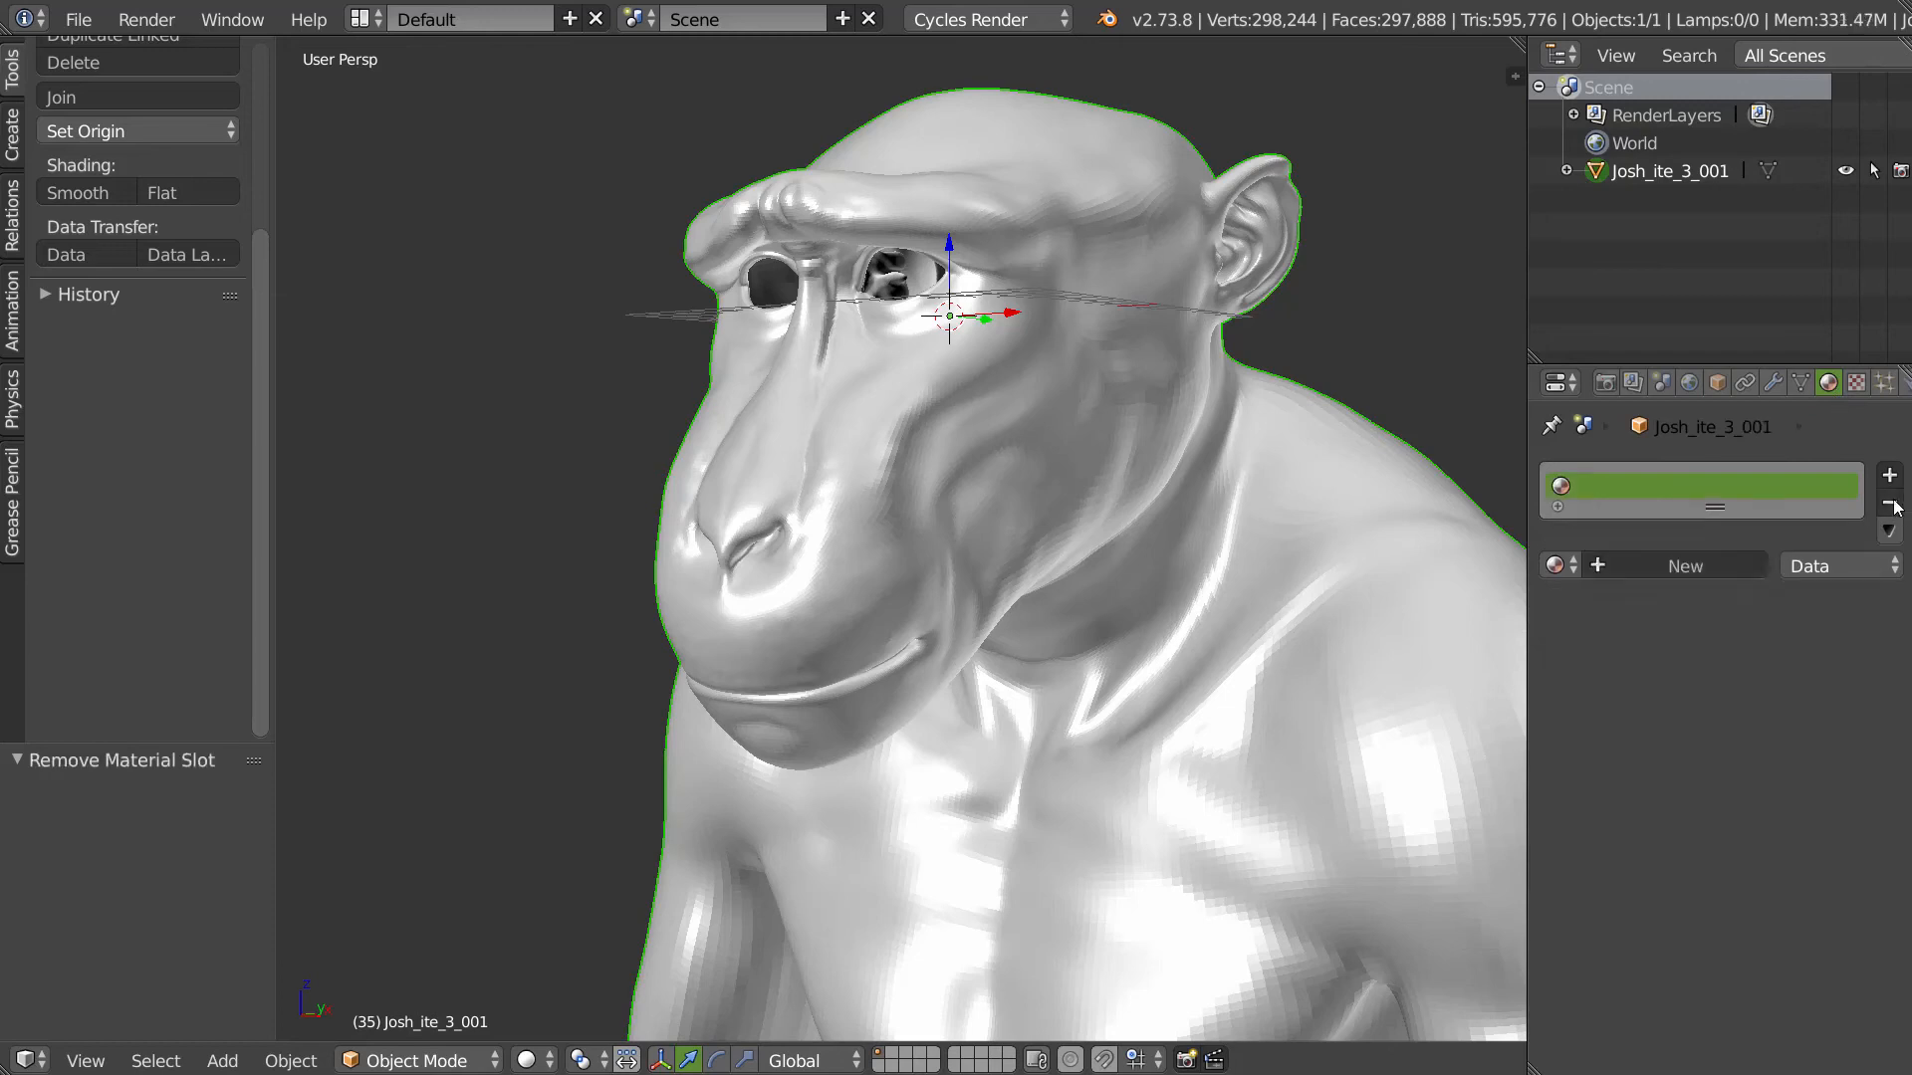
left_click(1669, 562)
left_click(1762, 759)
mouse_move(1852, 436)
left_mouse_down()
mouse_move(1860, 458)
mouse_move(1858, 442)
left_mouse_up()
middle_click_drag(992, 416, 918, 445)
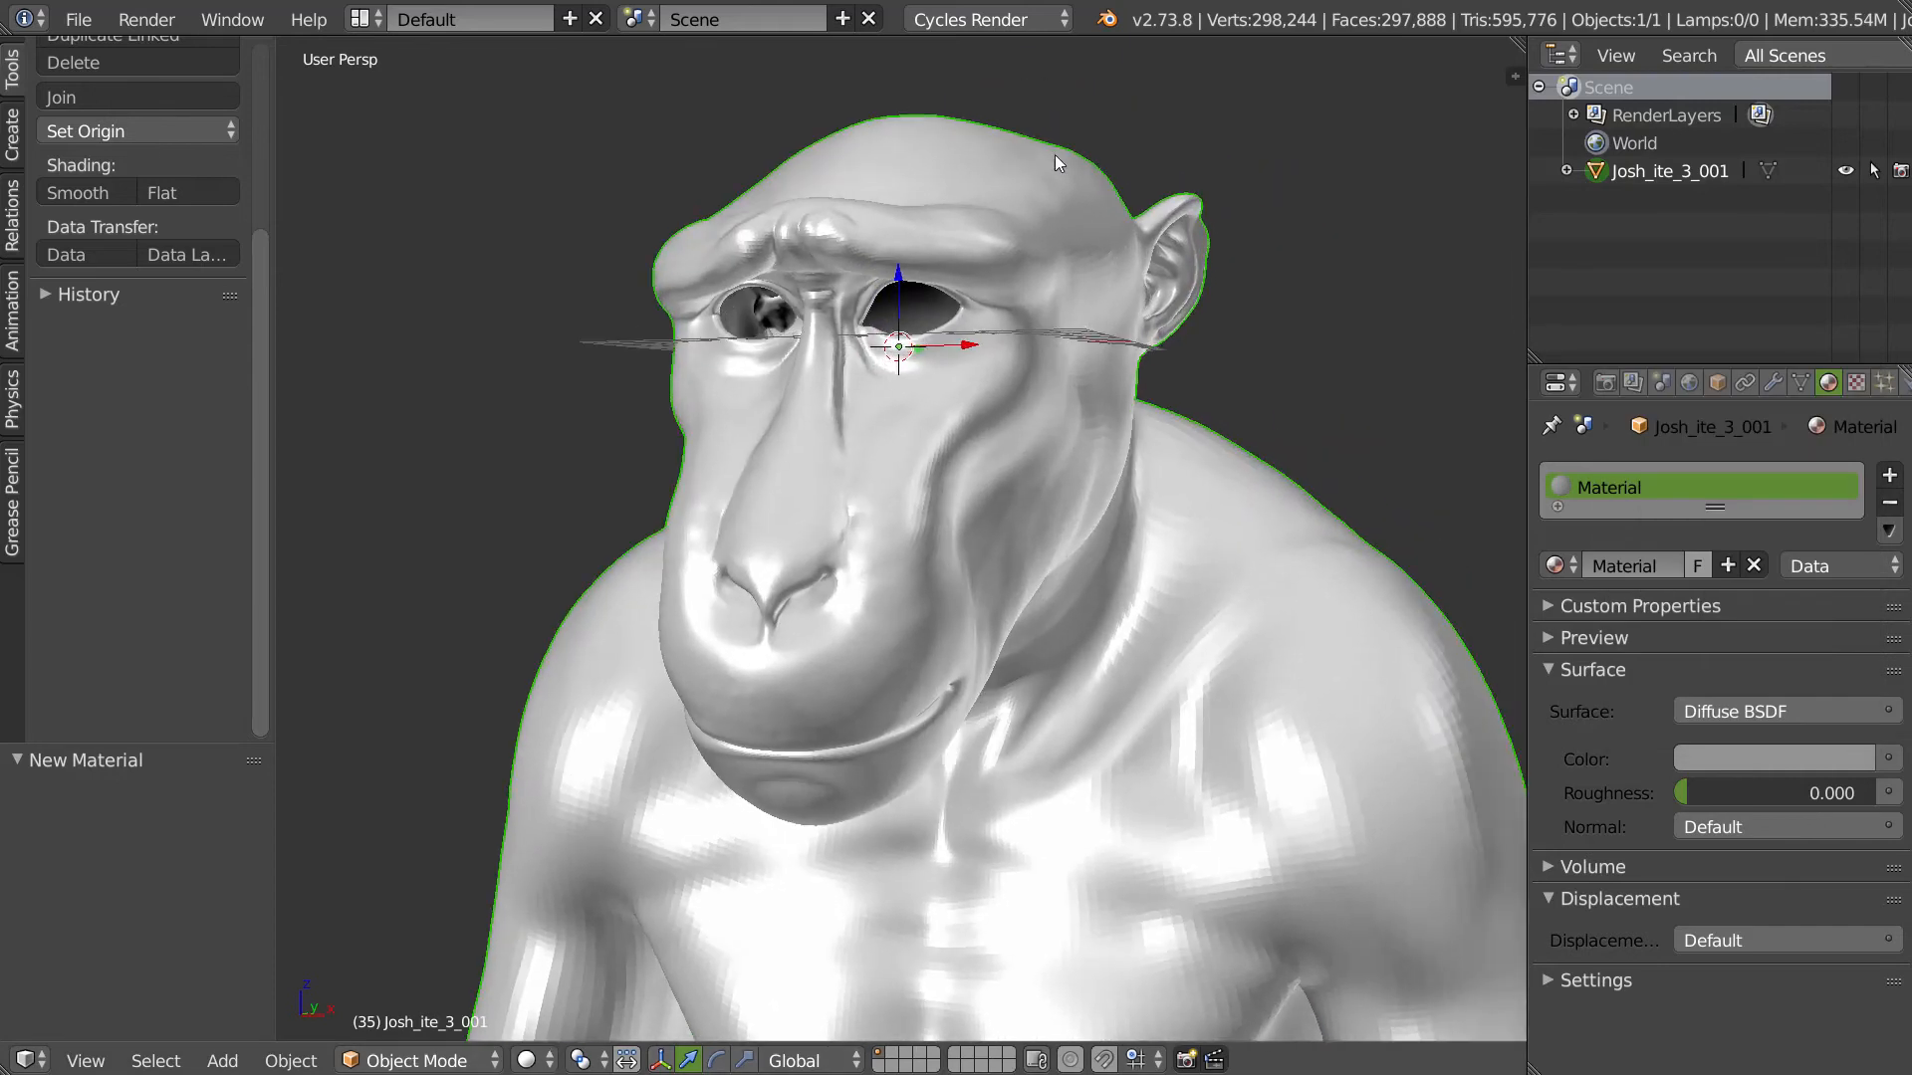
left_click(1033, 20)
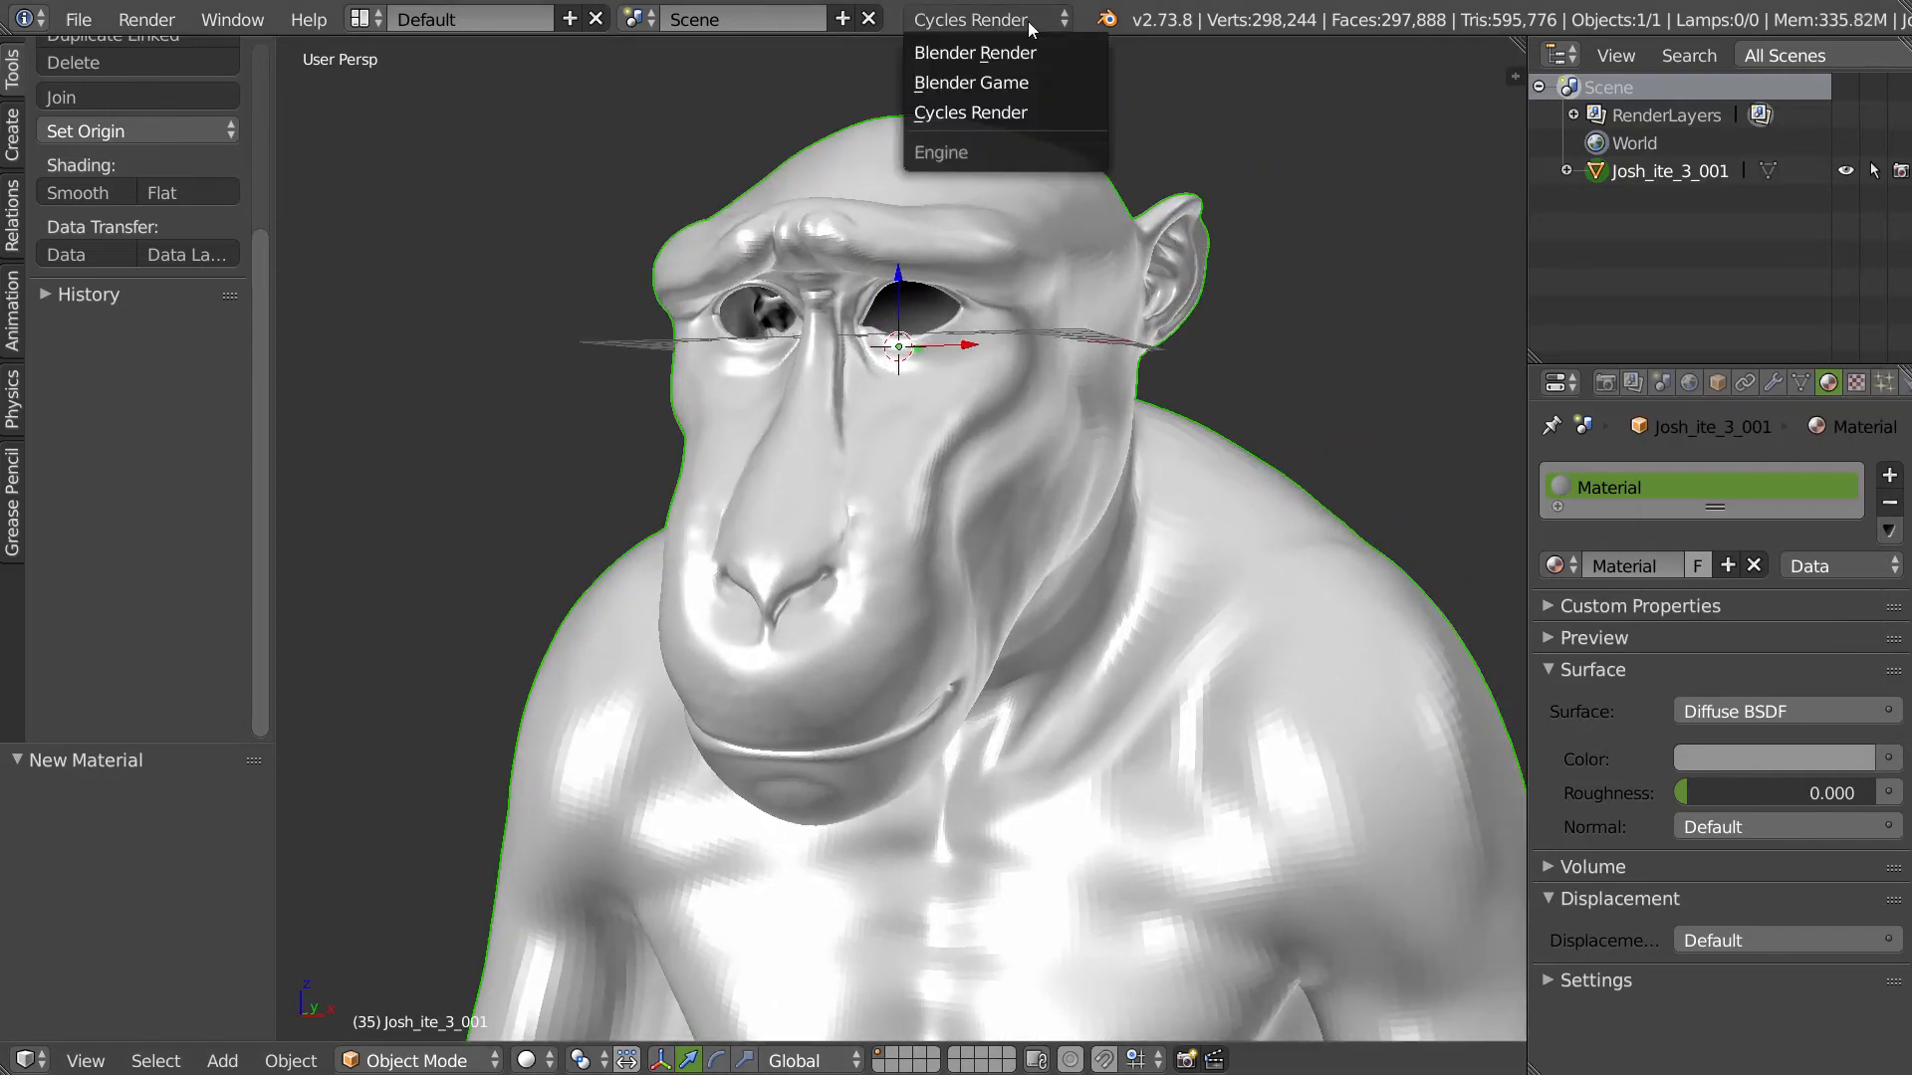
left_click(961, 56)
middle_click_drag(747, 257, 817, 159)
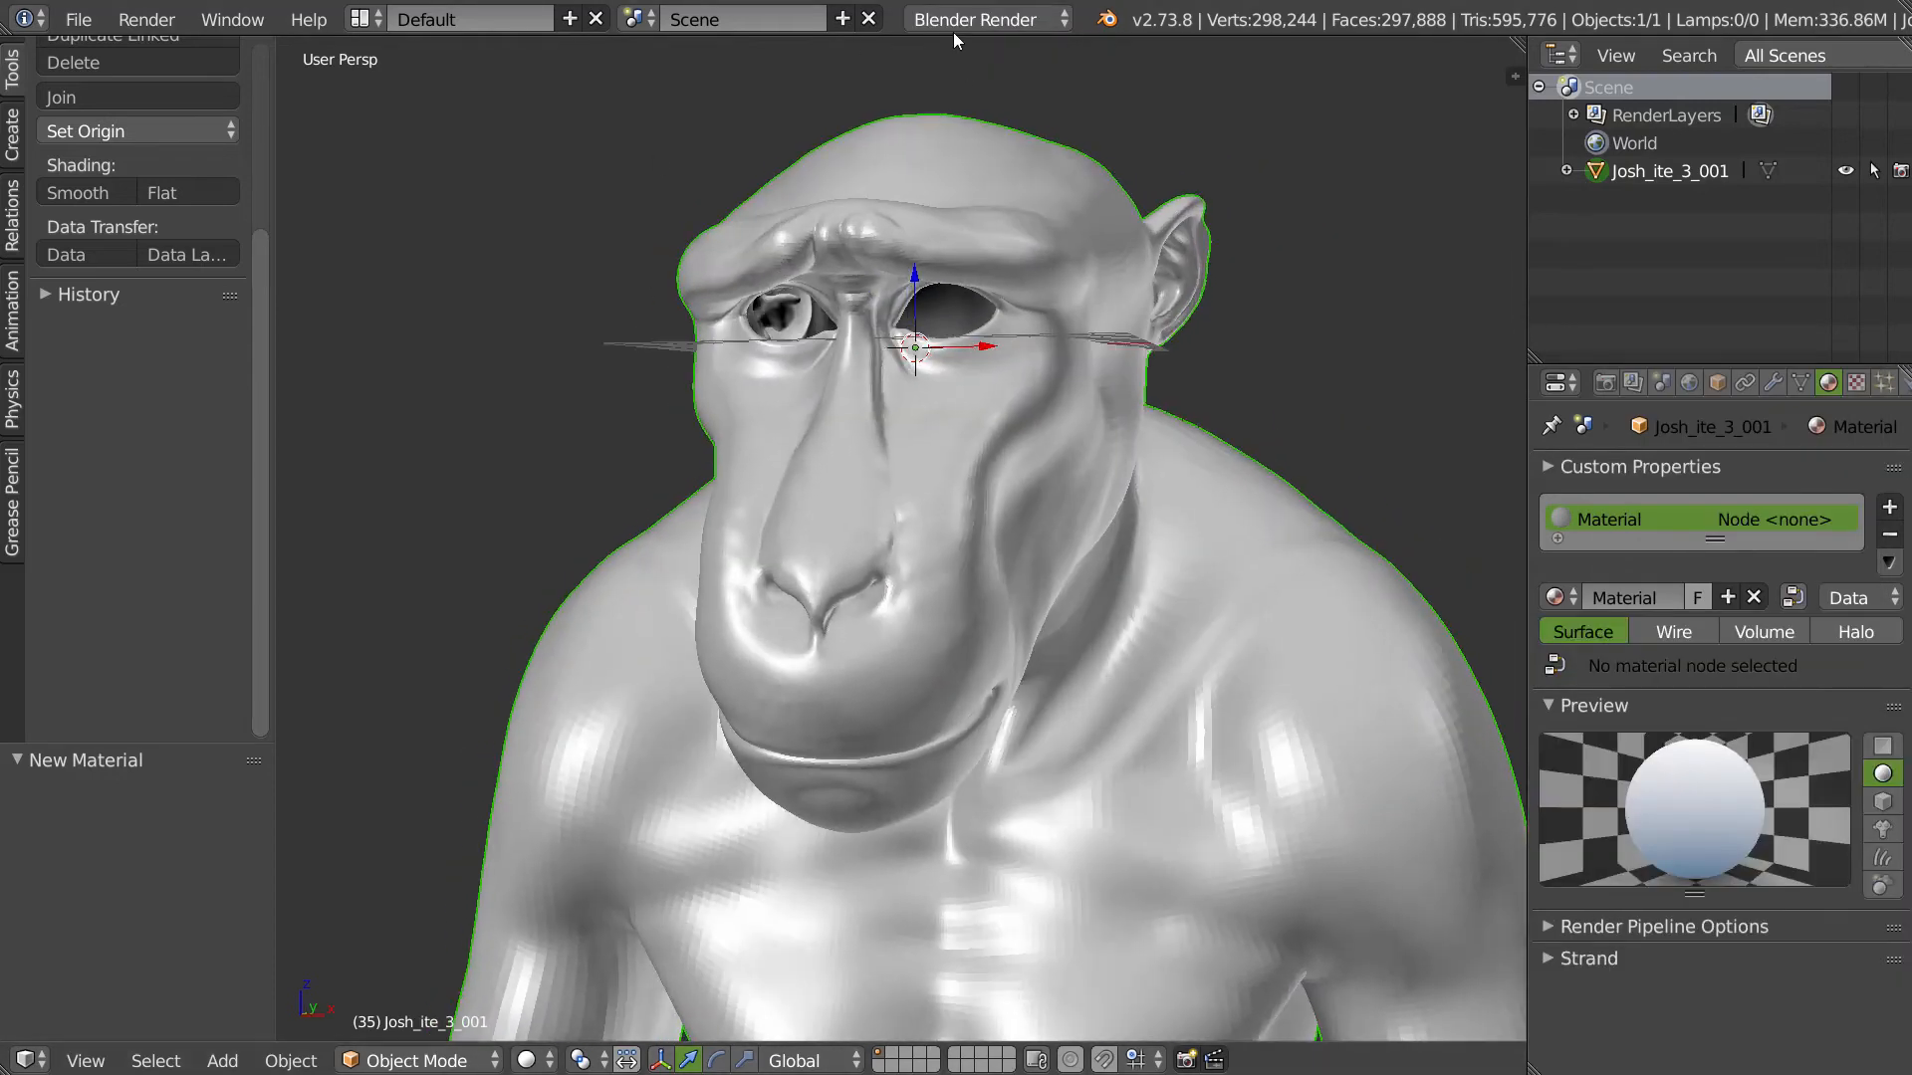
left_click(948, 18)
left_click(942, 111)
- Darken the first solid OpenGL light's diffuse color in the user preferences and set the ape model to smooth shading
left_click(78, 19)
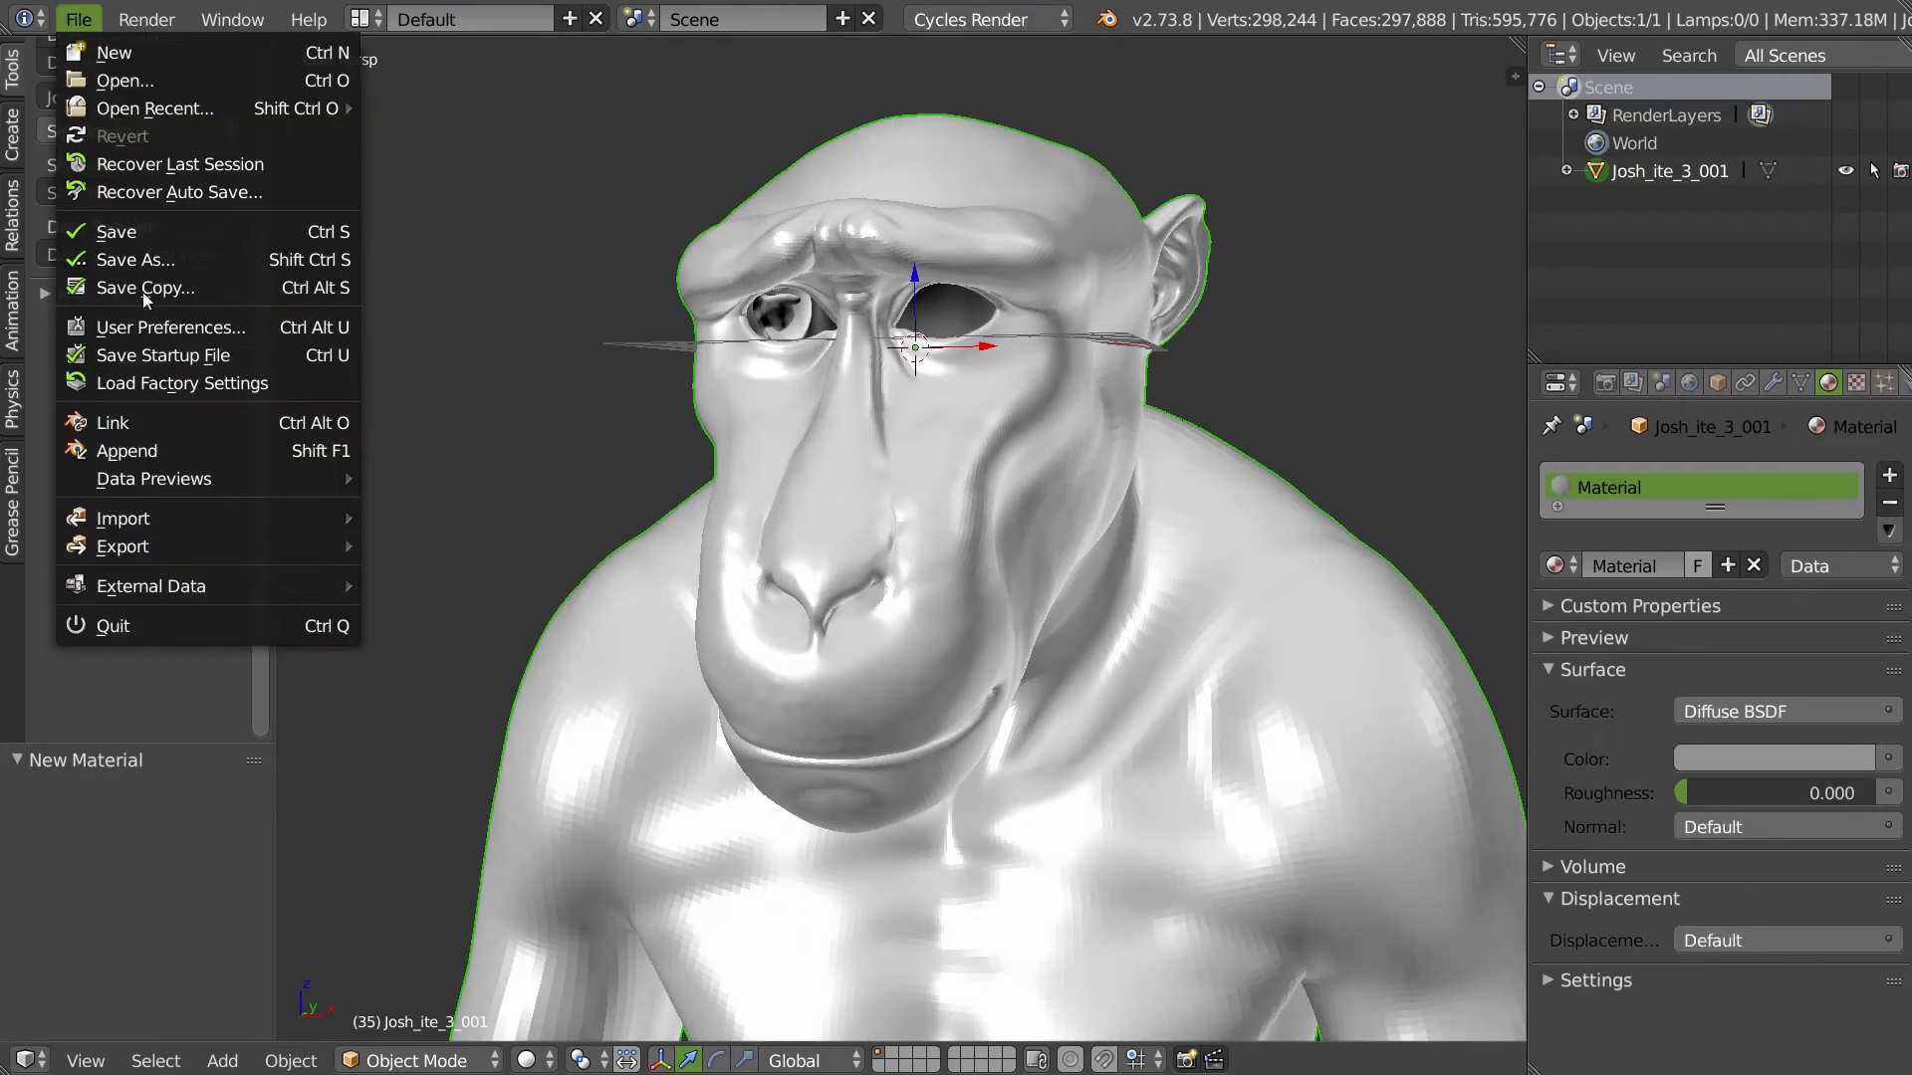
left_click(155, 323)
left_click_drag(279, 28, 734, 126)
left_click(1051, 259)
left_click(1062, 261)
left_click_drag(1059, 299, 1057, 354)
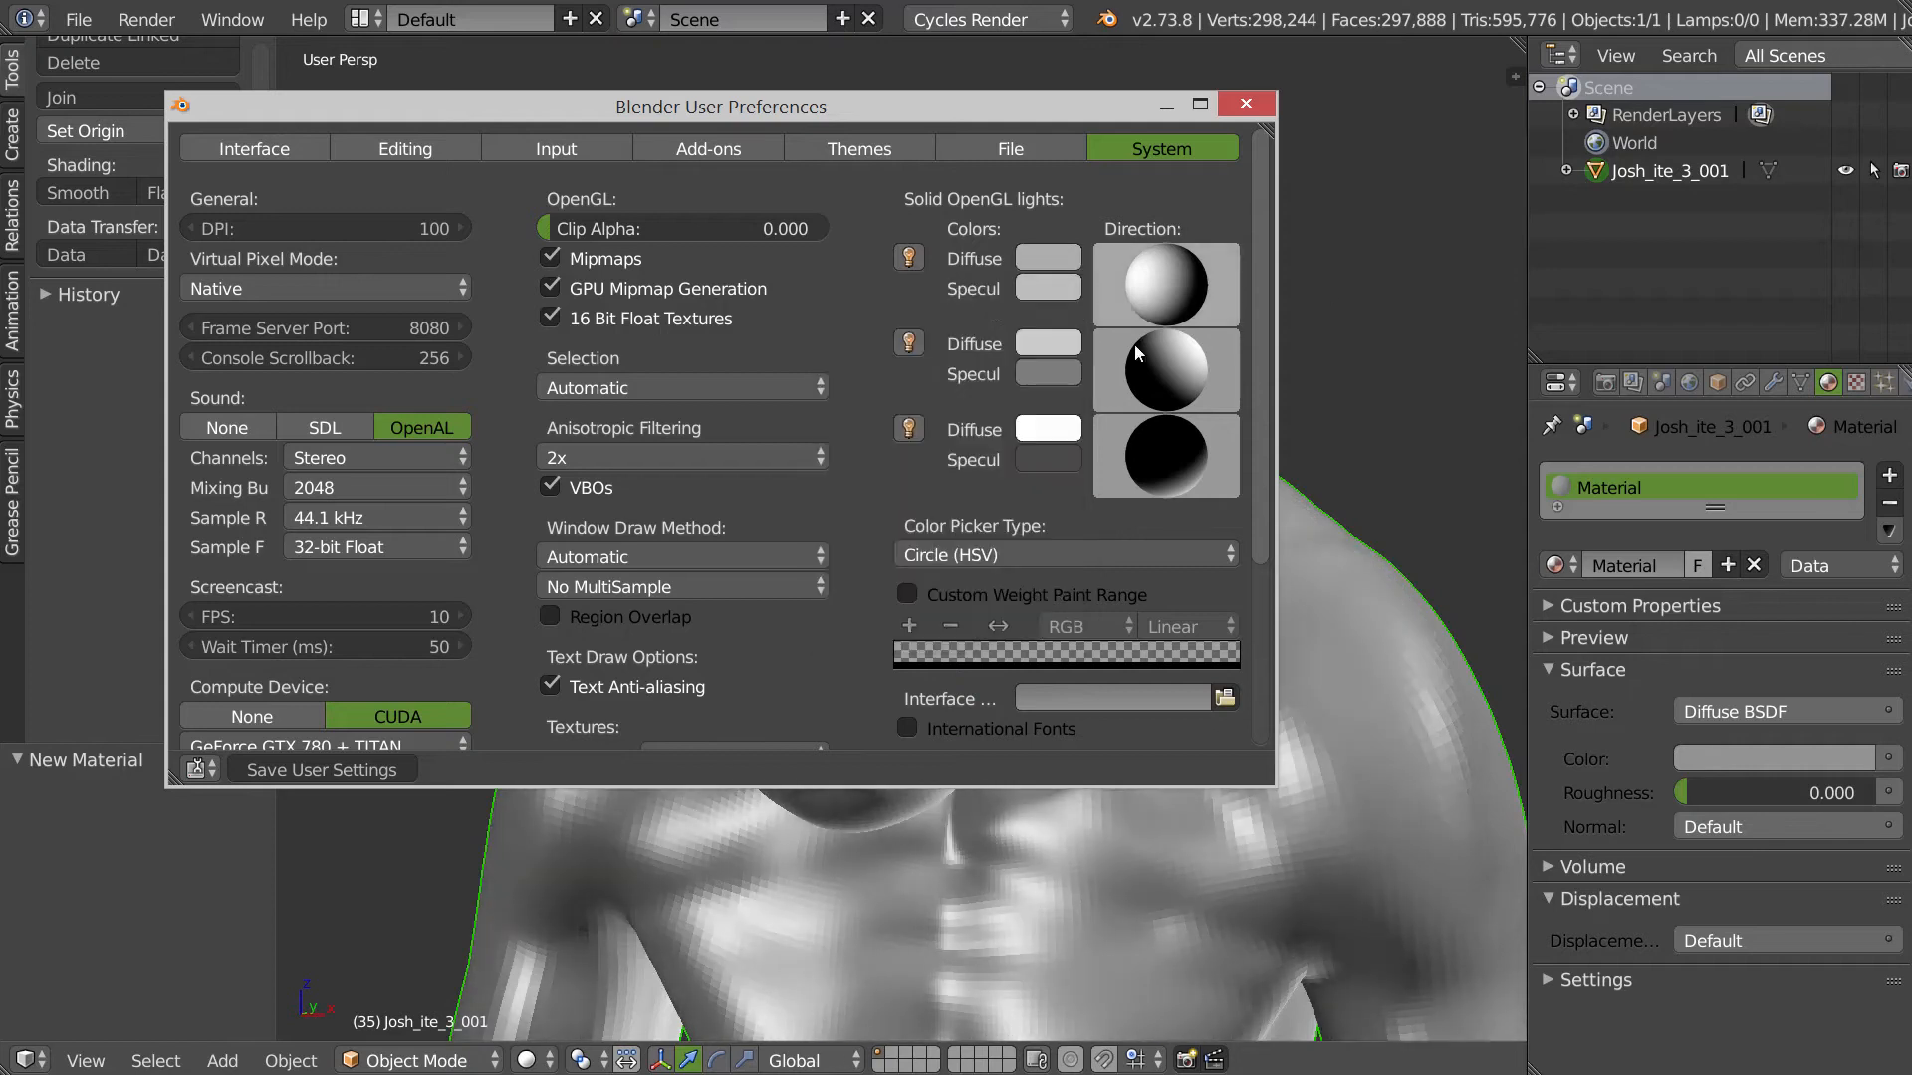
left_click(1246, 105)
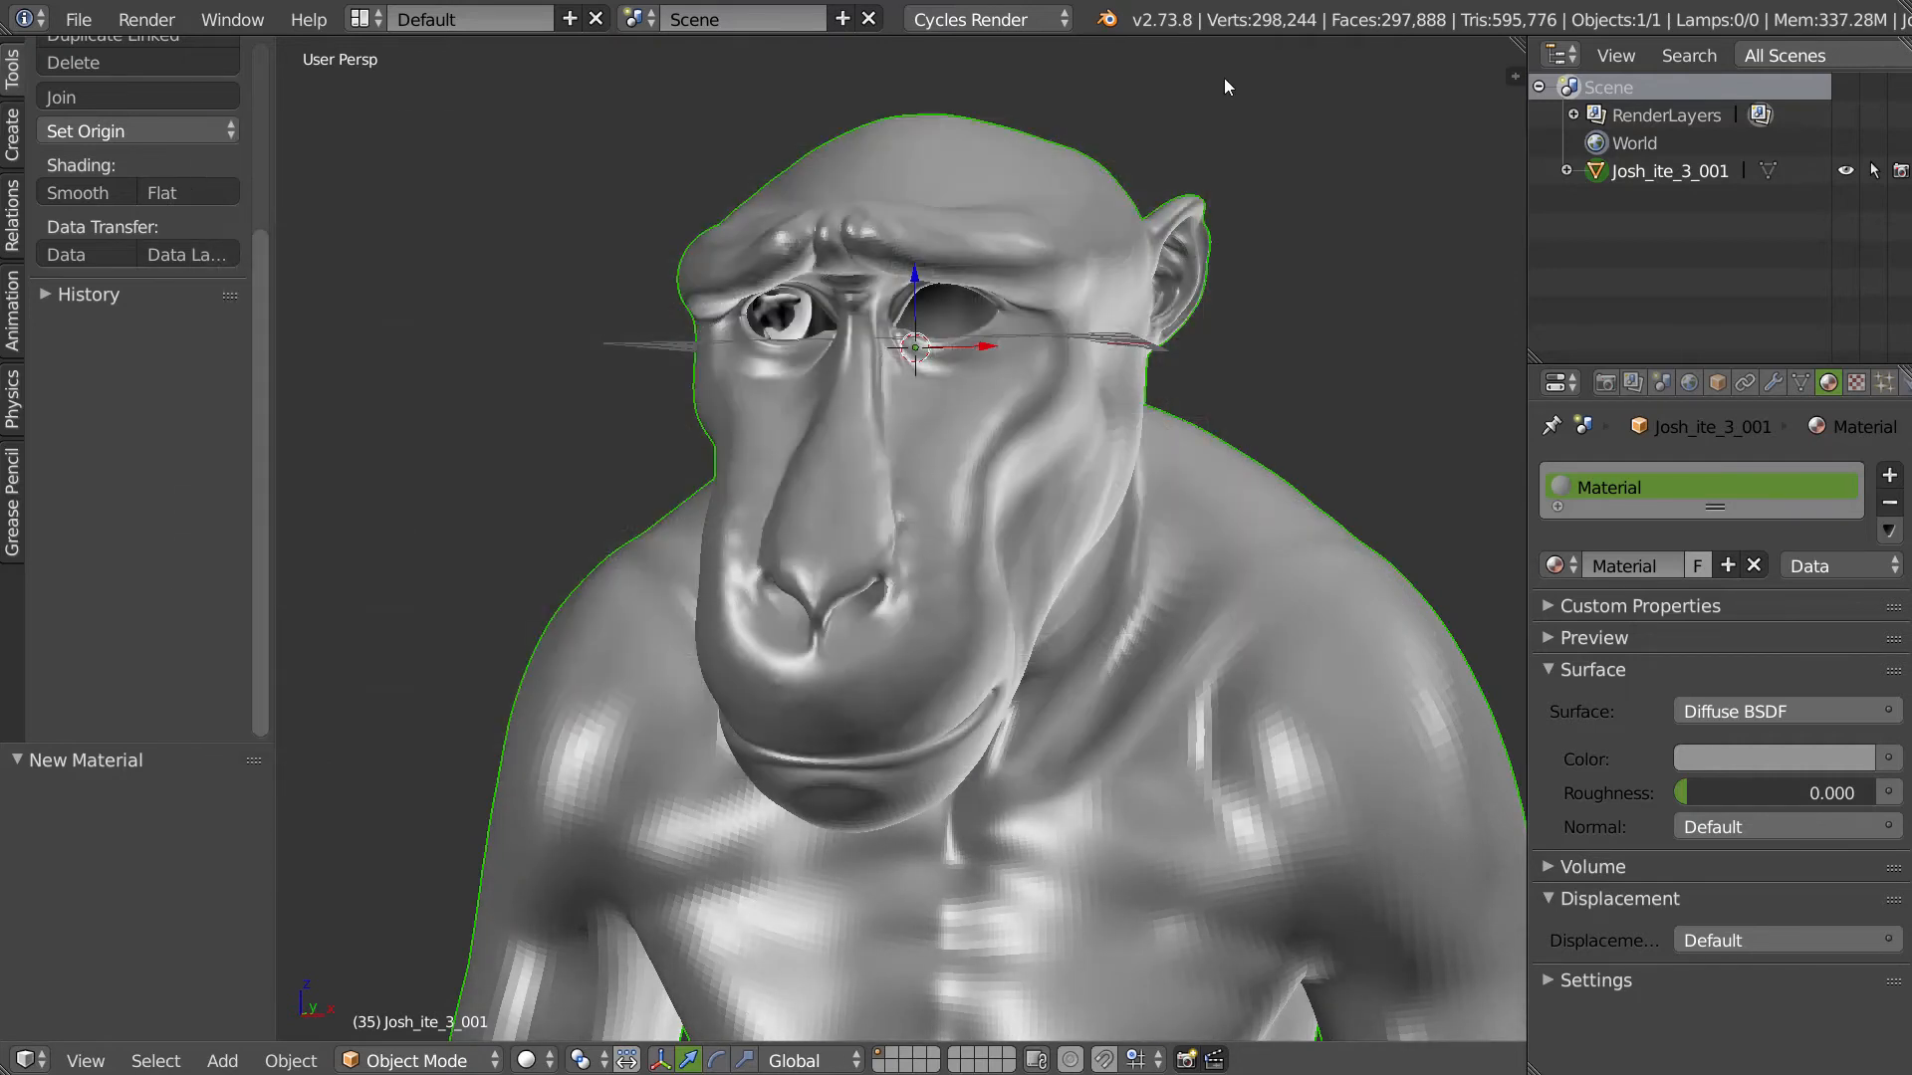
left_click(80, 192)
middle_click_drag(472, 383, 379, 498)
- Lower the first solid OpenGL light's specular value to about 0.55 and darken the second light's specular color in the user preferences
left_click(78, 19)
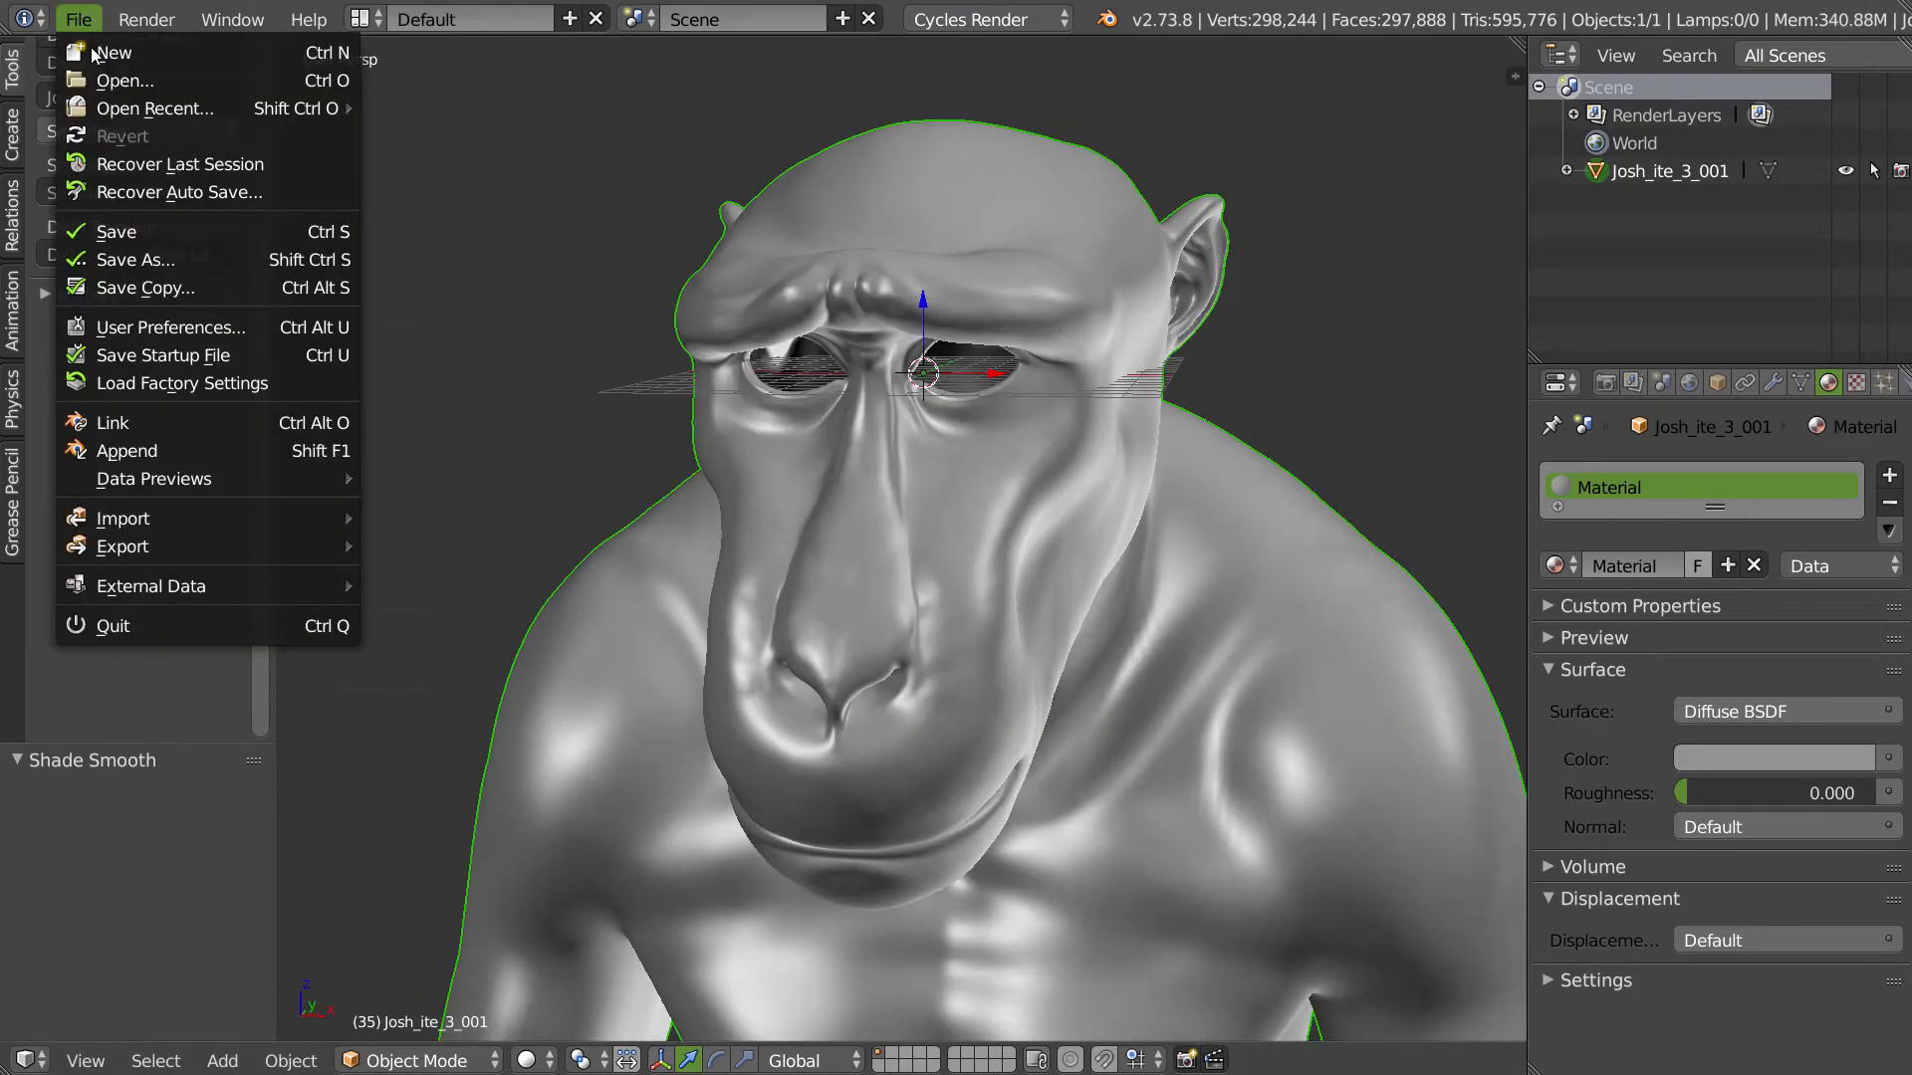
left_click(129, 328)
left_click_drag(369, 8, 658, 84)
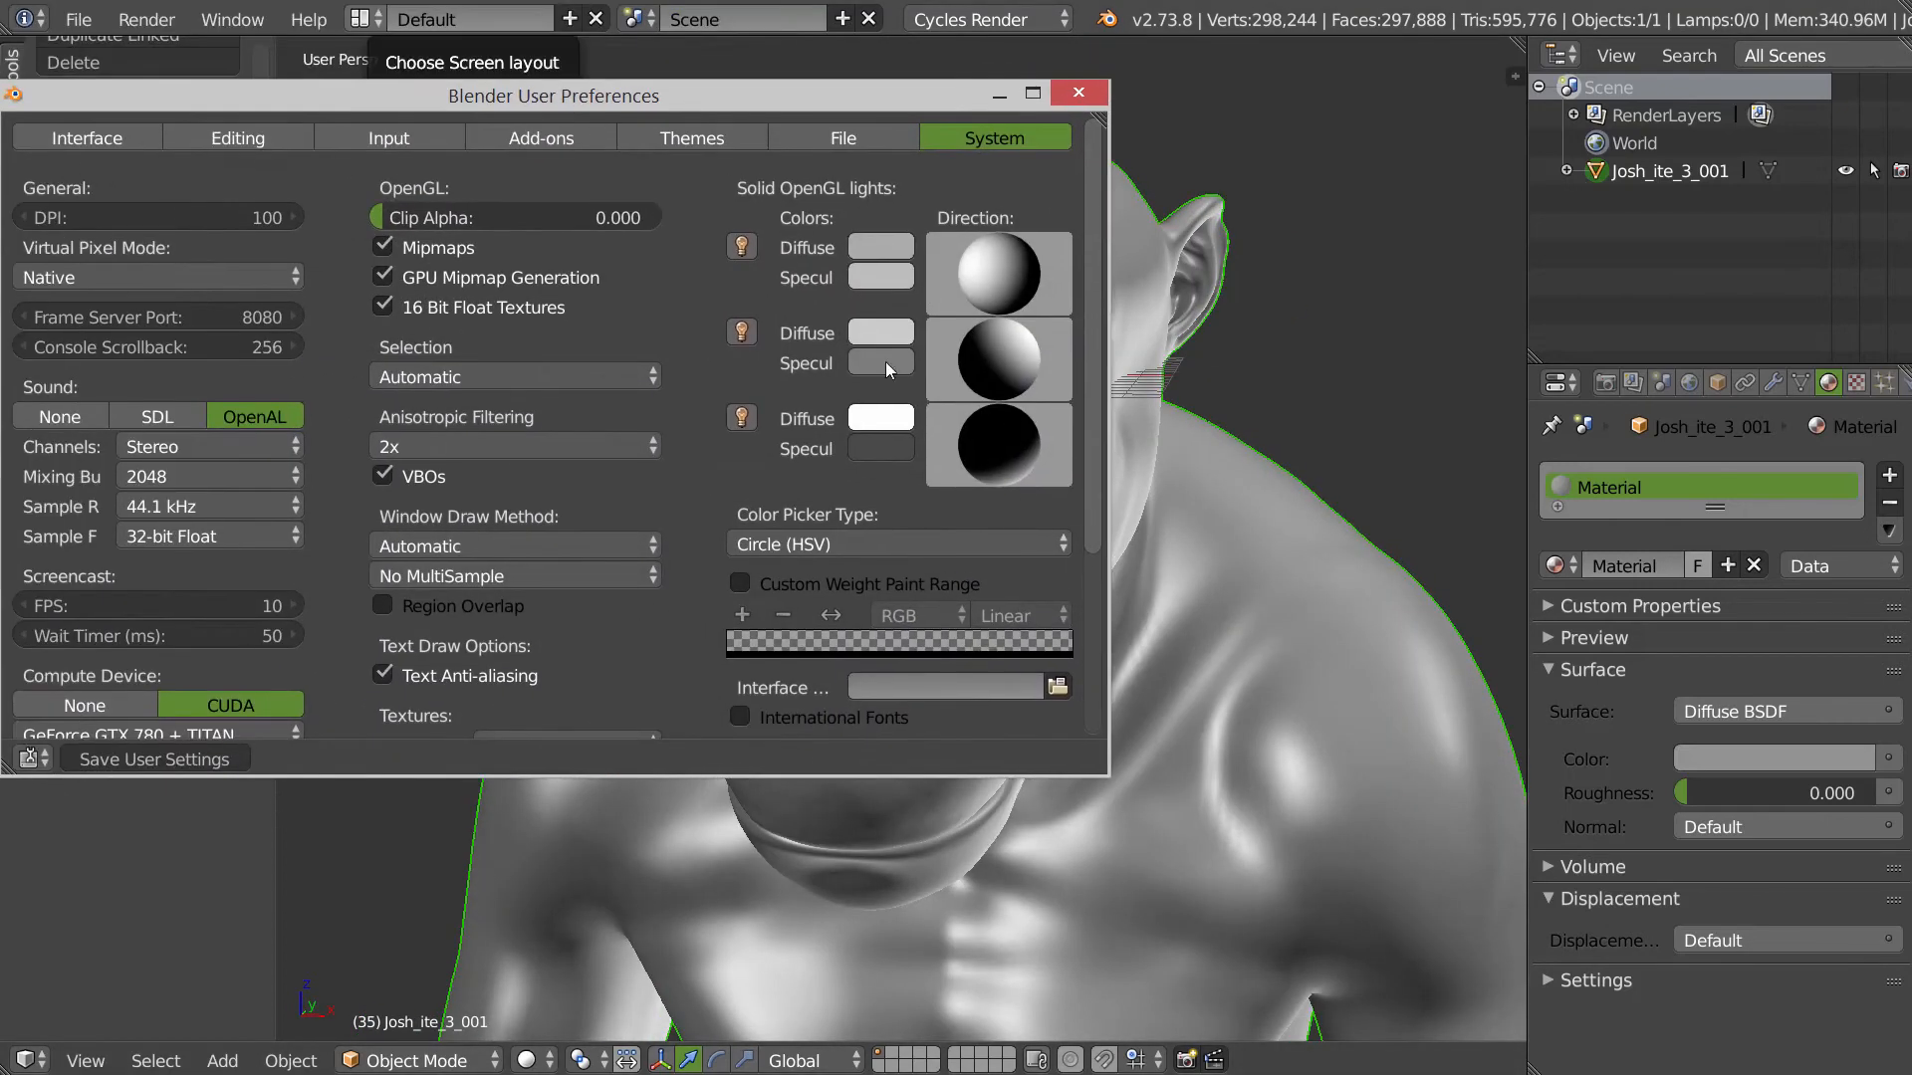
left_click(894, 337)
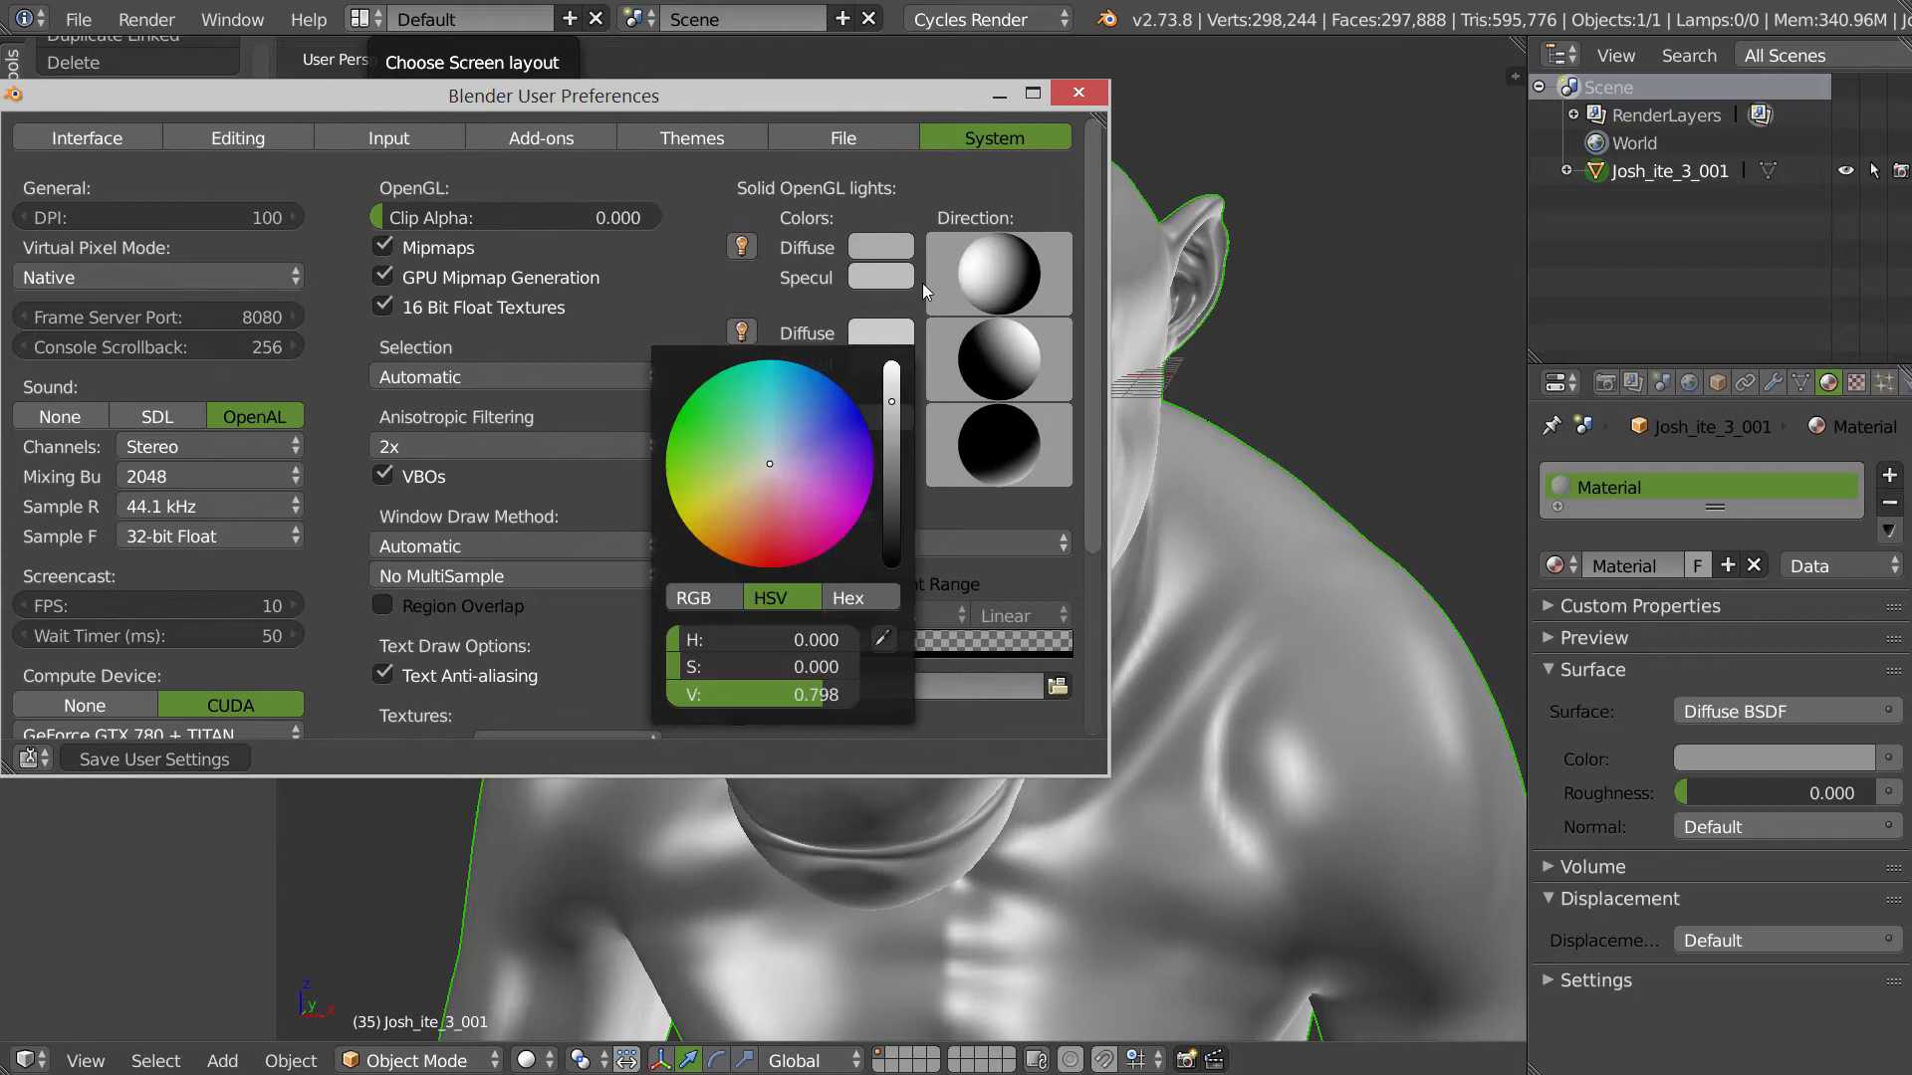
left_click(885, 332)
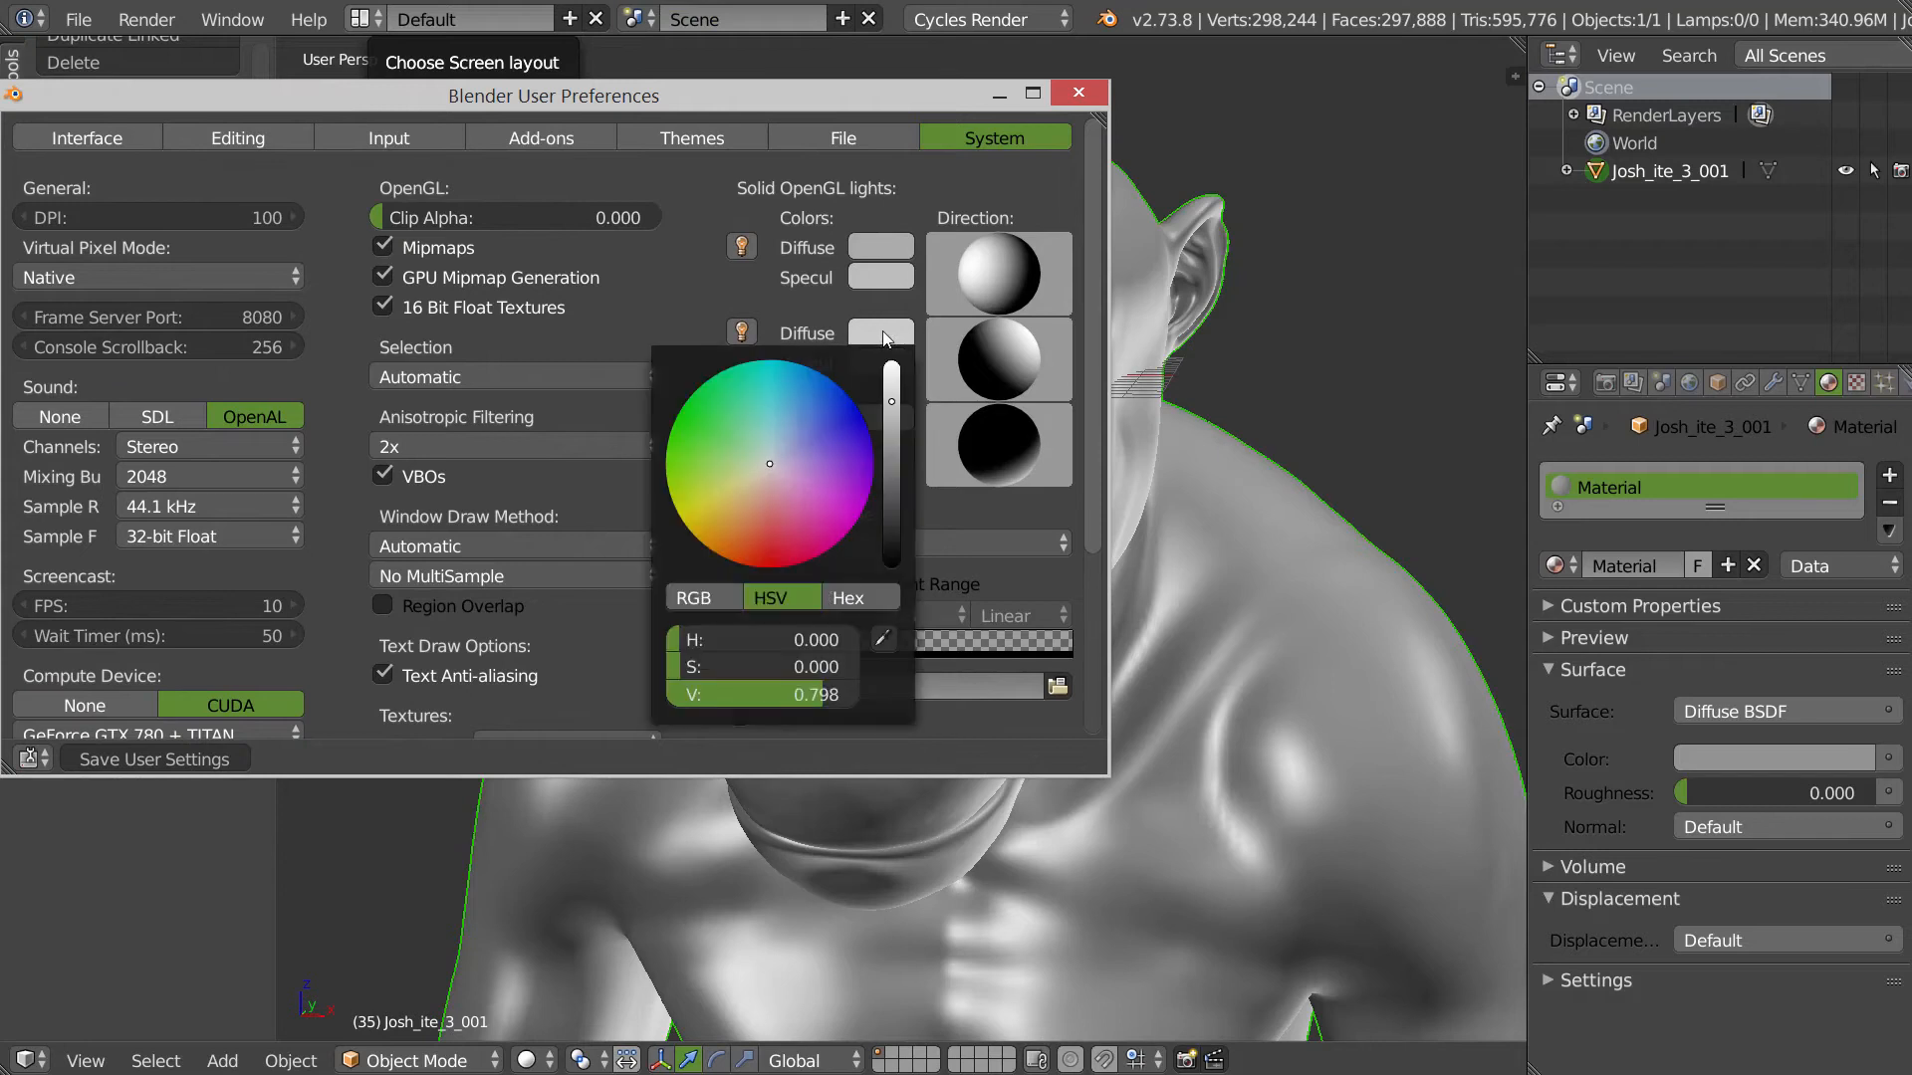
left_click(870, 279)
left_click_drag(892, 362, 895, 392)
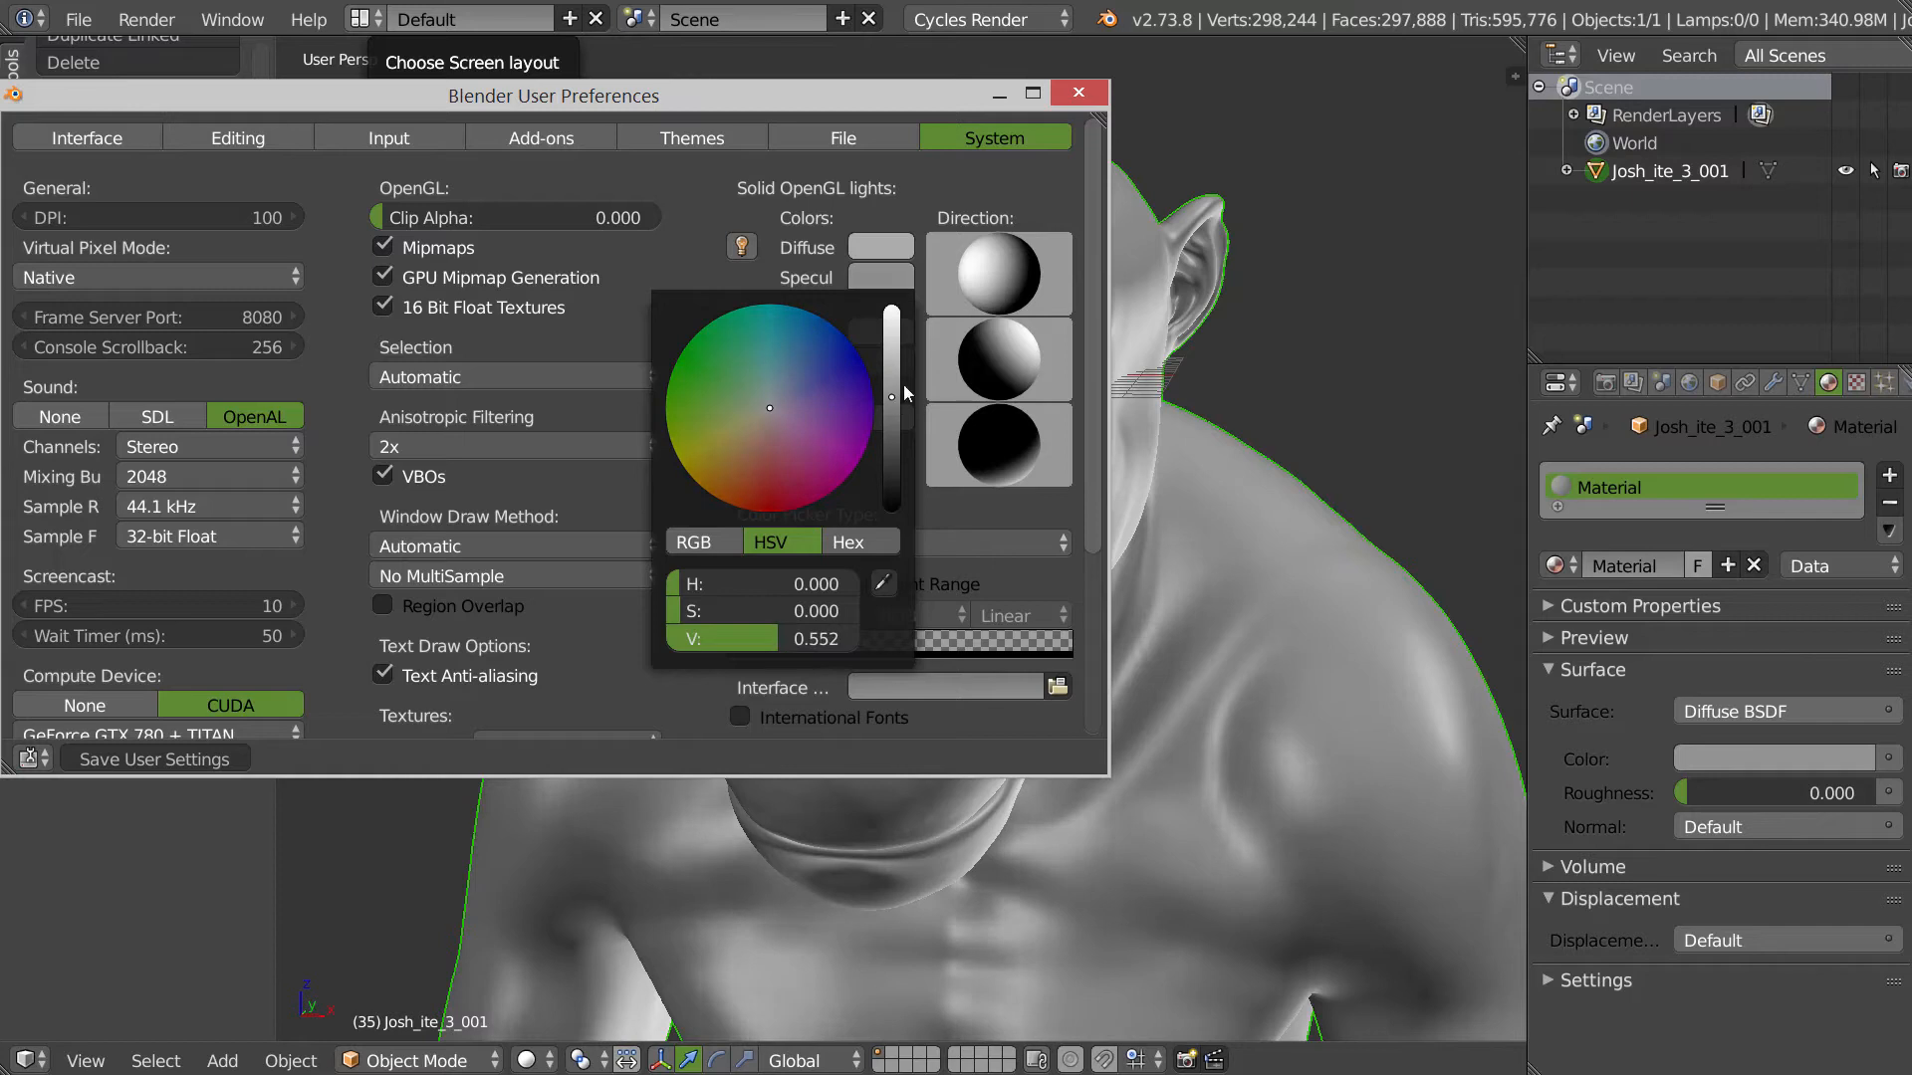
left_click(885, 364)
mouse_move(888, 494)
left_mouse_down()
mouse_move(892, 536)
mouse_move(894, 520)
left_mouse_up()
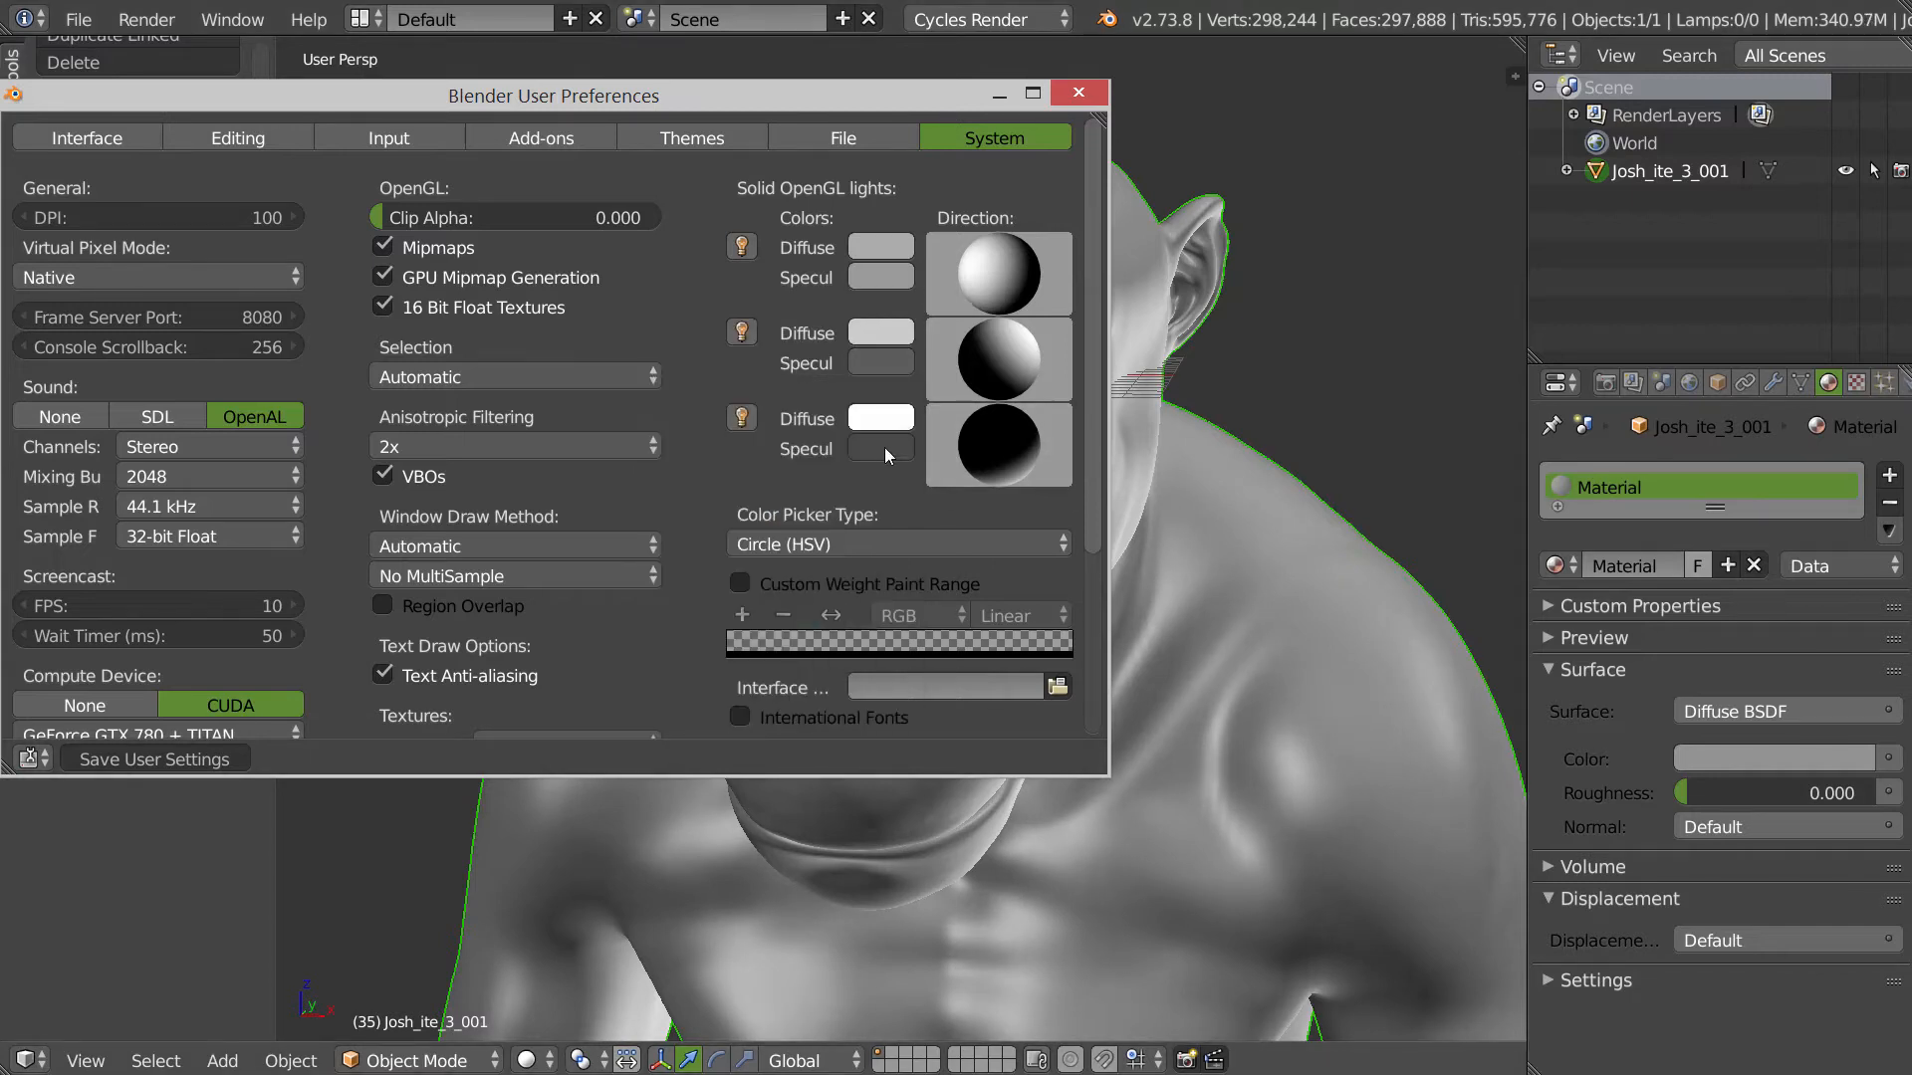
- Darken the third solid OpenGL light's diffuse color slightly and close the user preferences
left_click(892, 451)
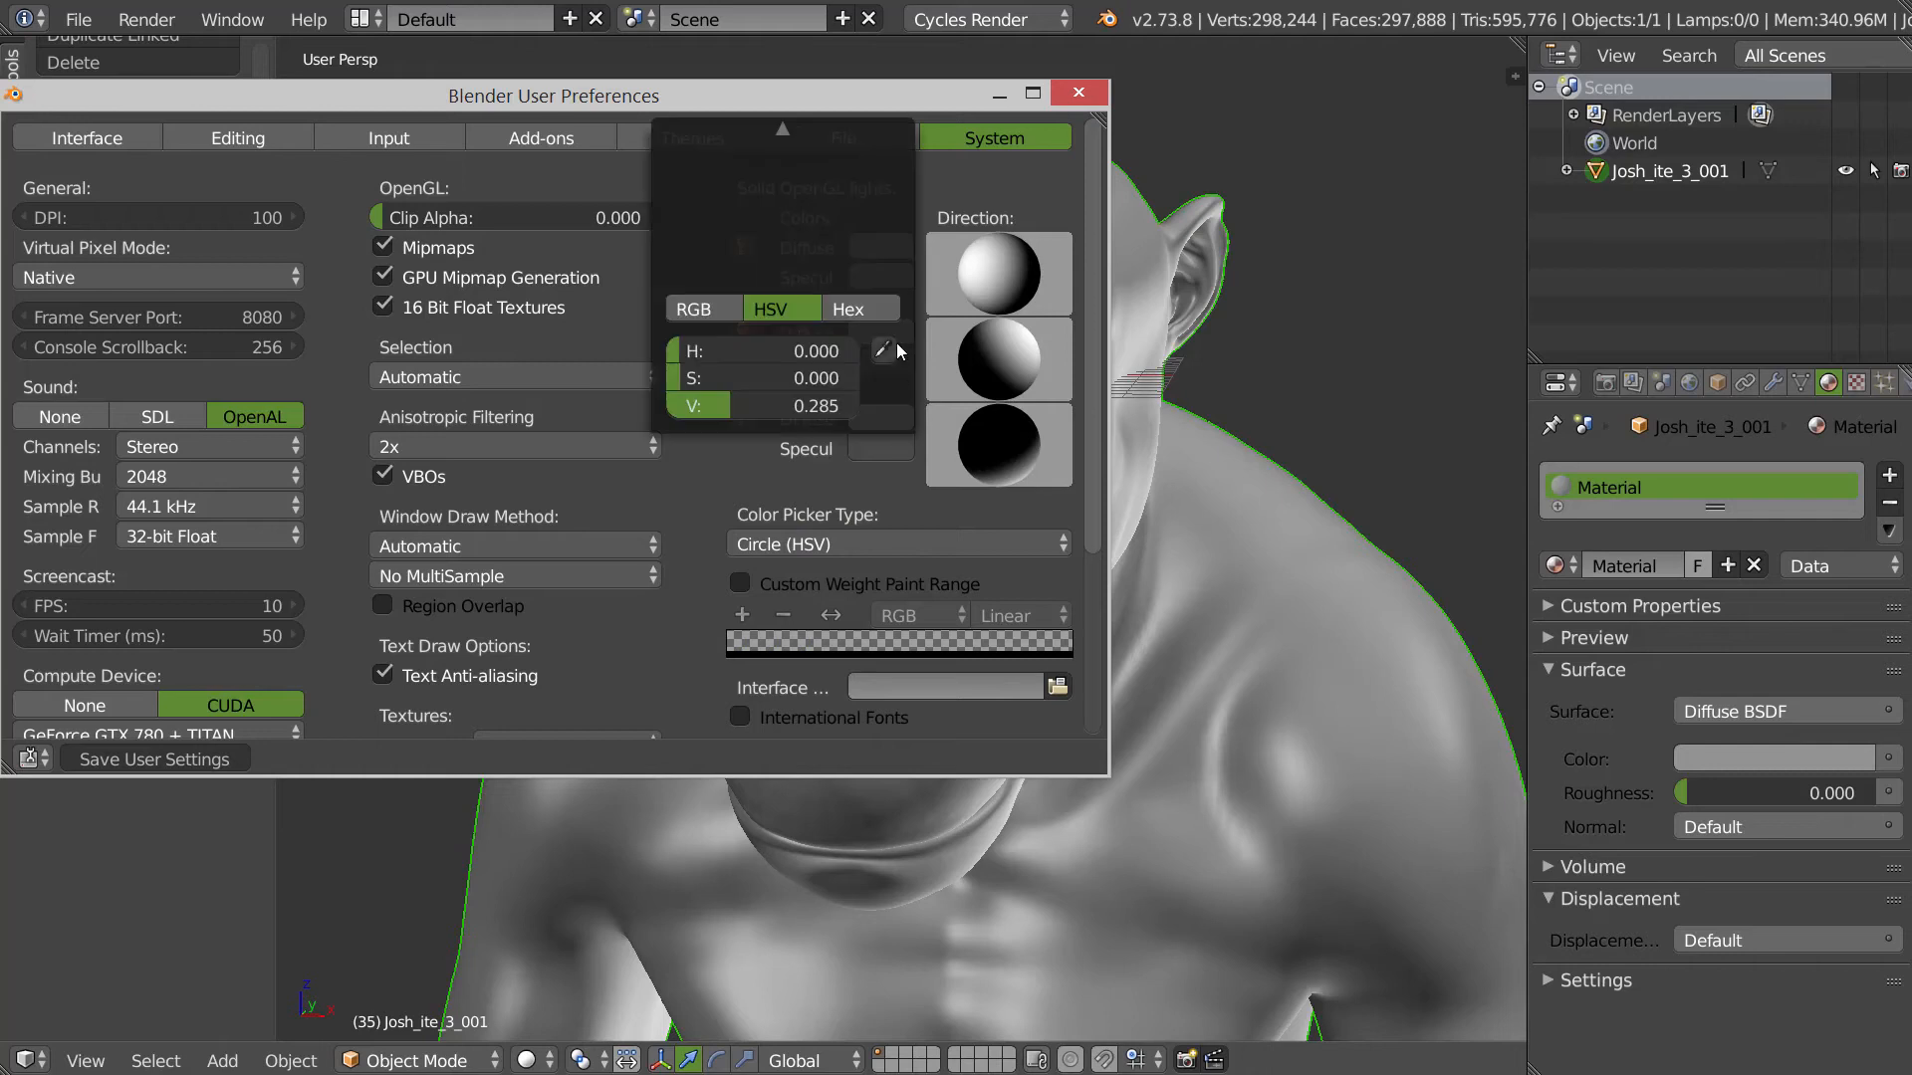
left_click(880, 421)
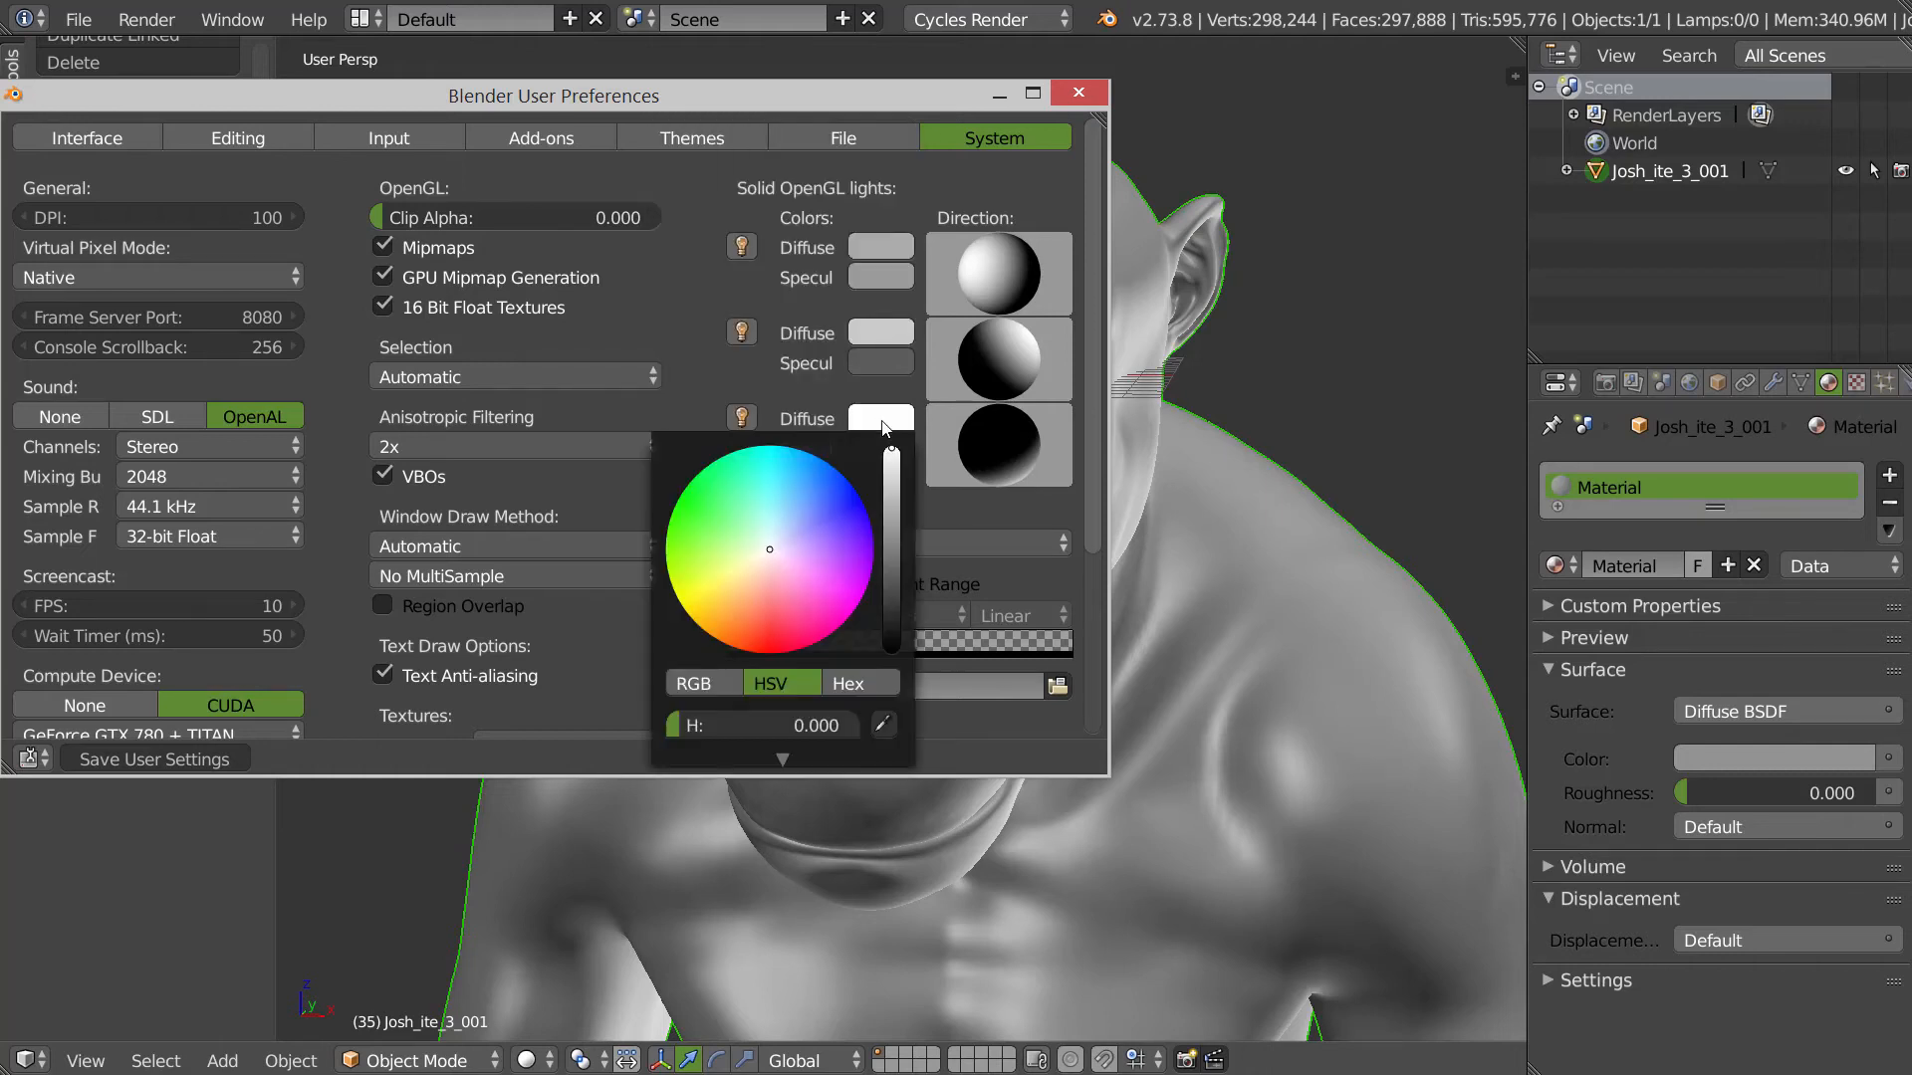
left_click(898, 499)
left_click(900, 486)
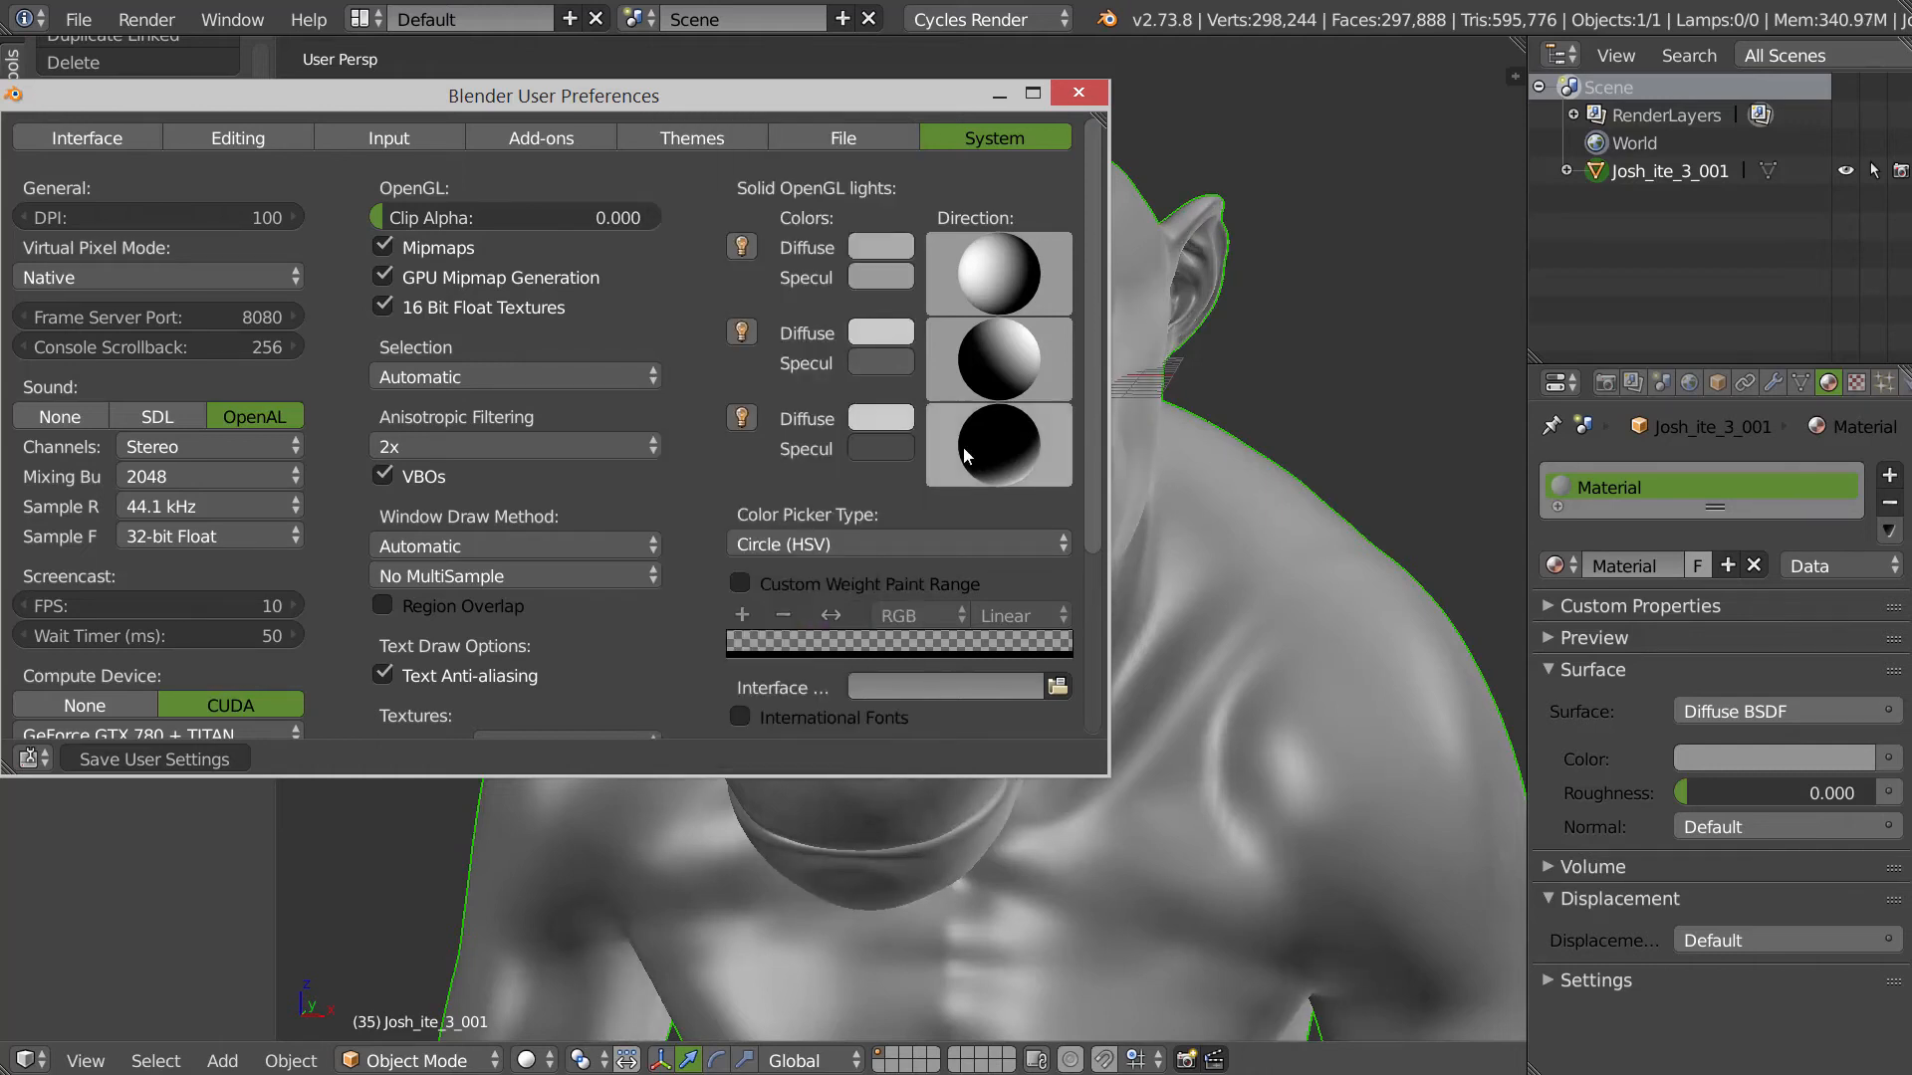
left_click(1091, 93)
middle_click_drag(926, 534, 1060, 523)
scroll(1061, 523, "down", 5)
middle_click_drag(1012, 587, 956, 659)
scroll(956, 659, "up", 7)
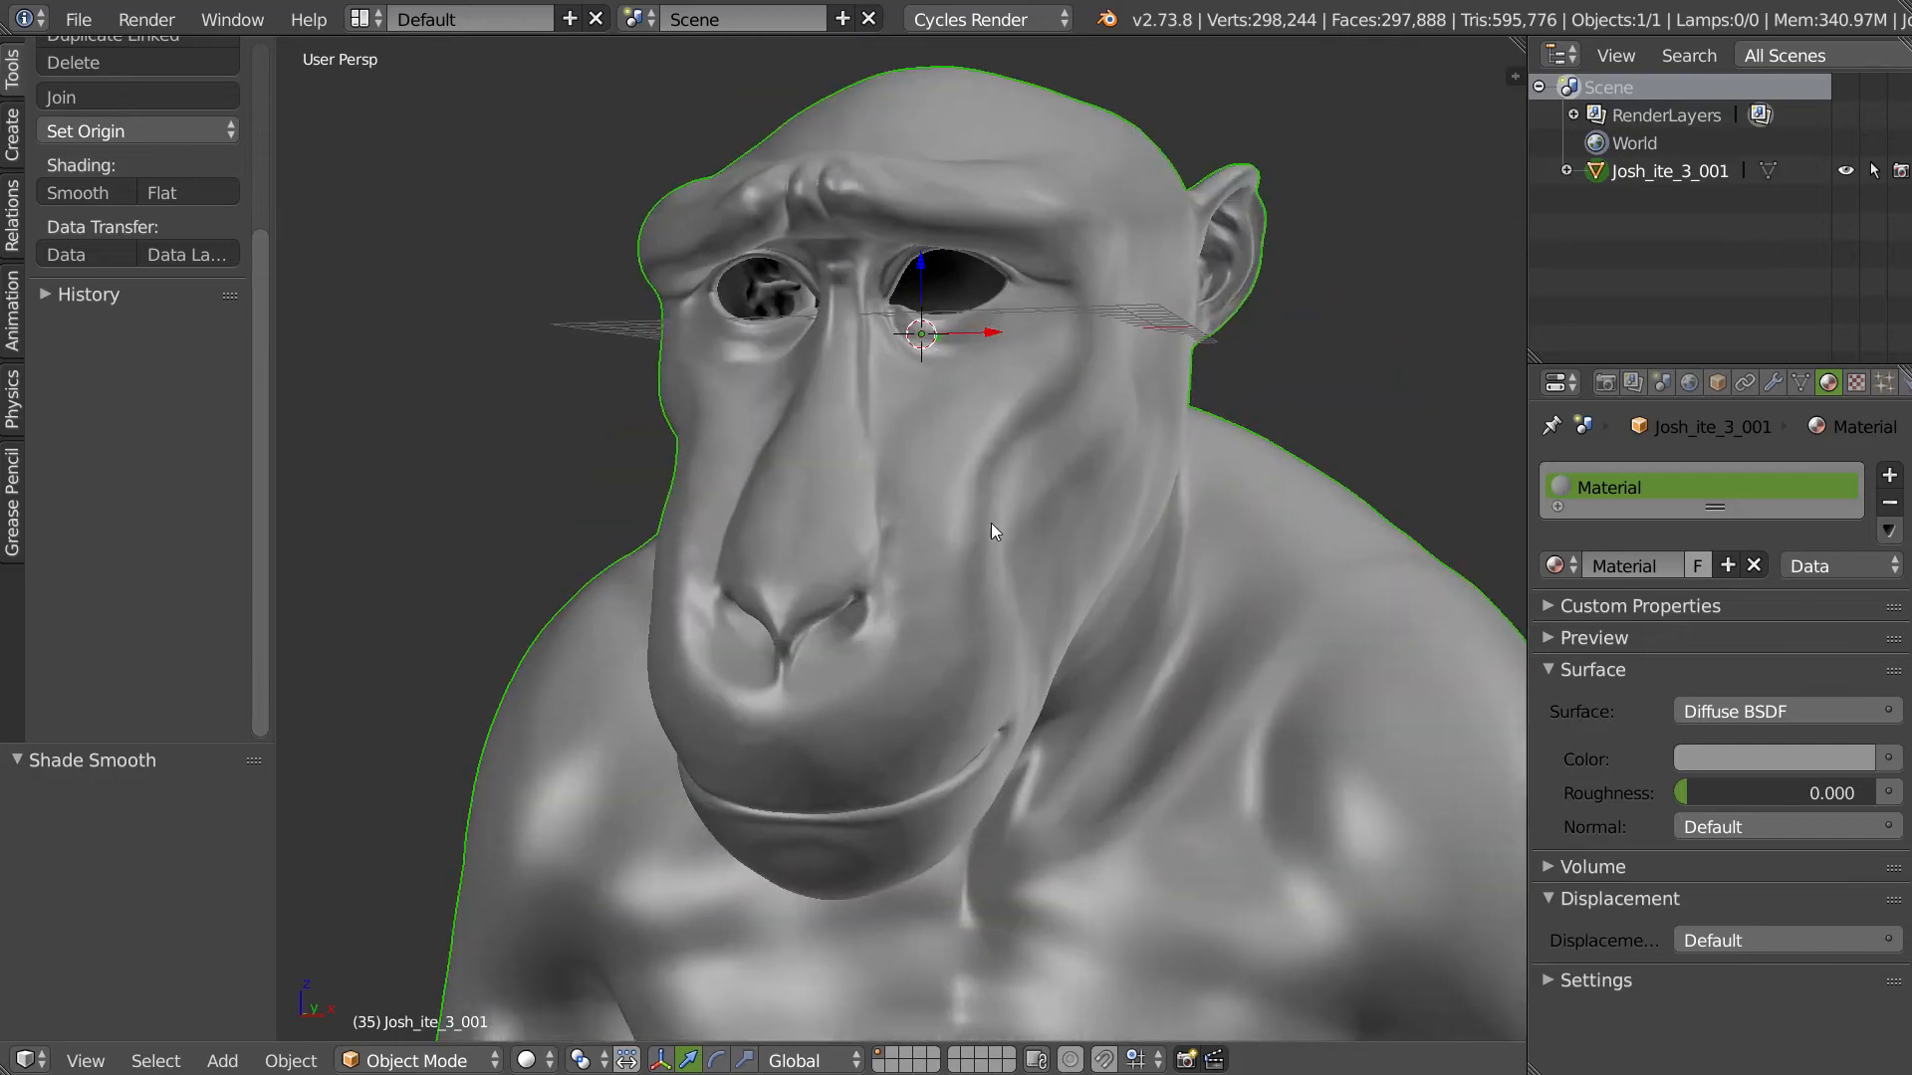
middle_click_drag(991, 528, 1104, 349)
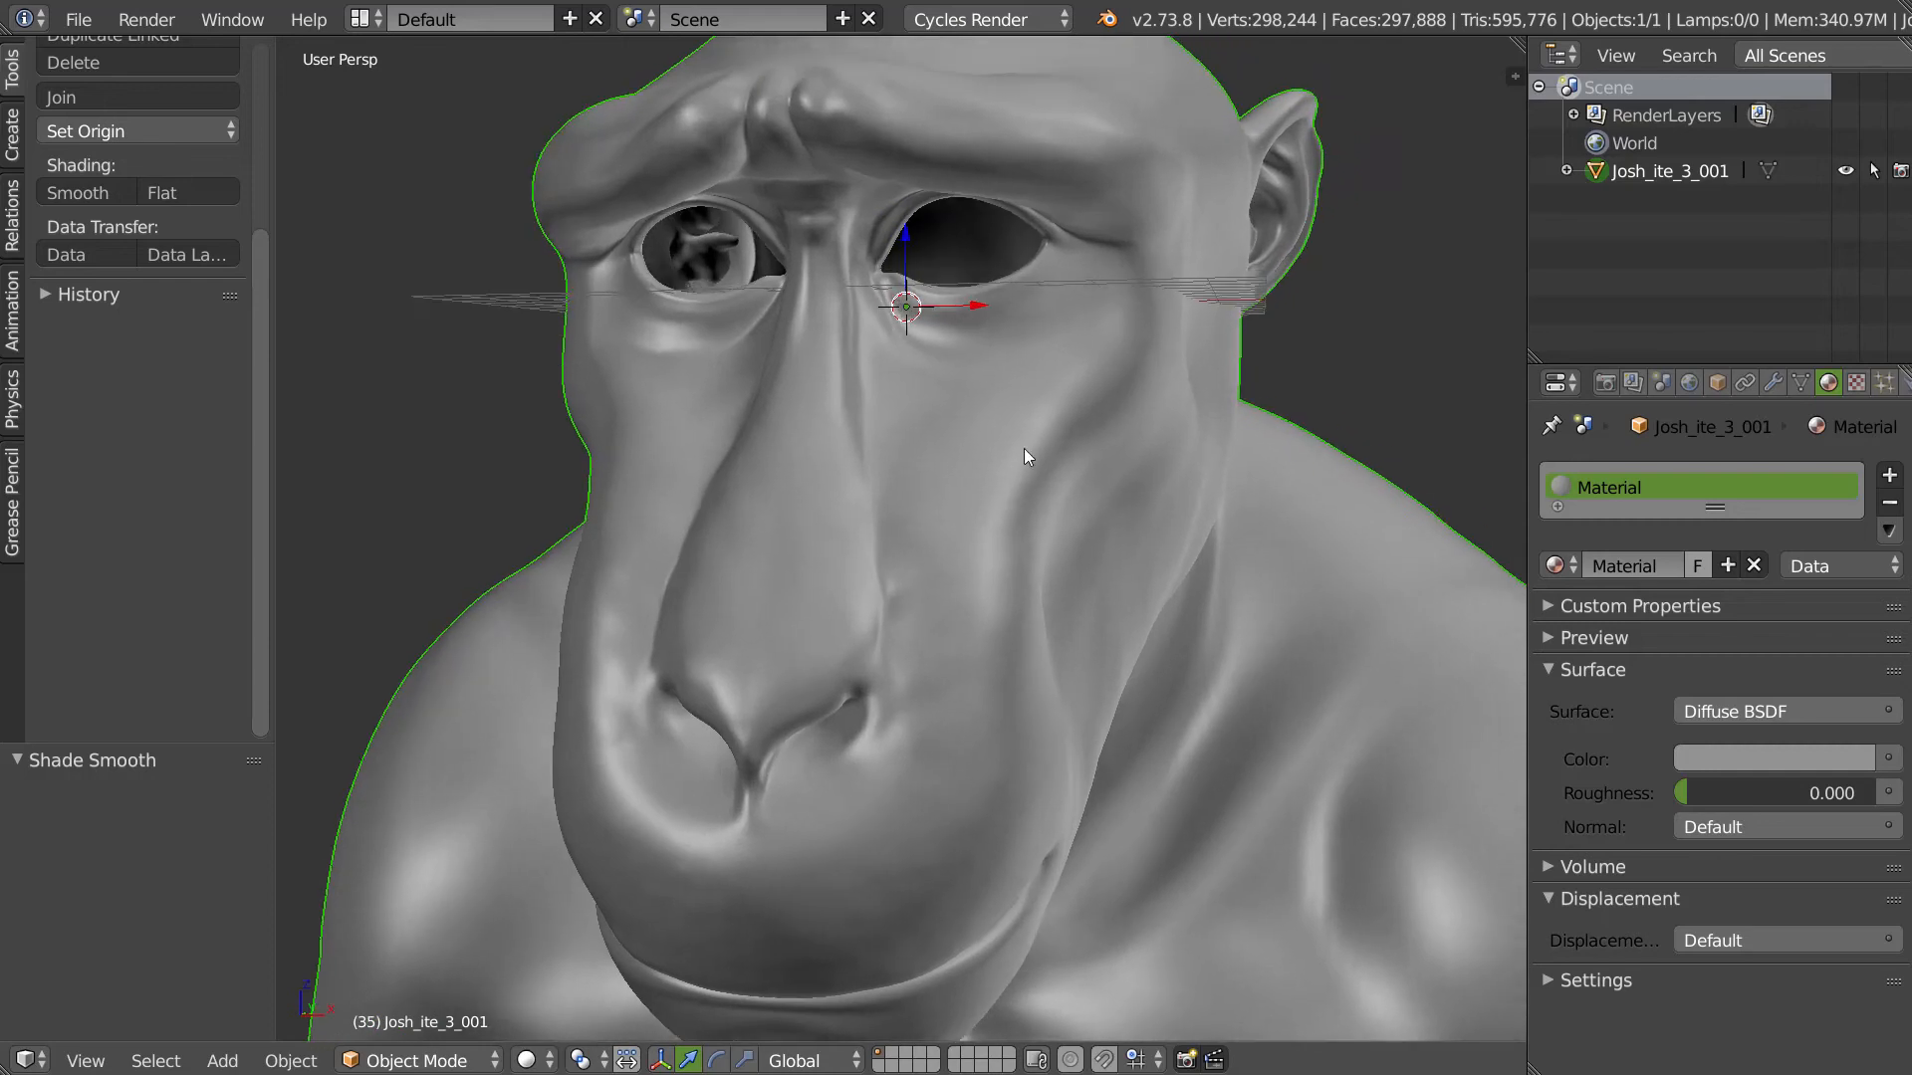
- Add a plane mesh at the 3D cursor near the ape's eye
key("shift+a")
mouse_move(966, 564)
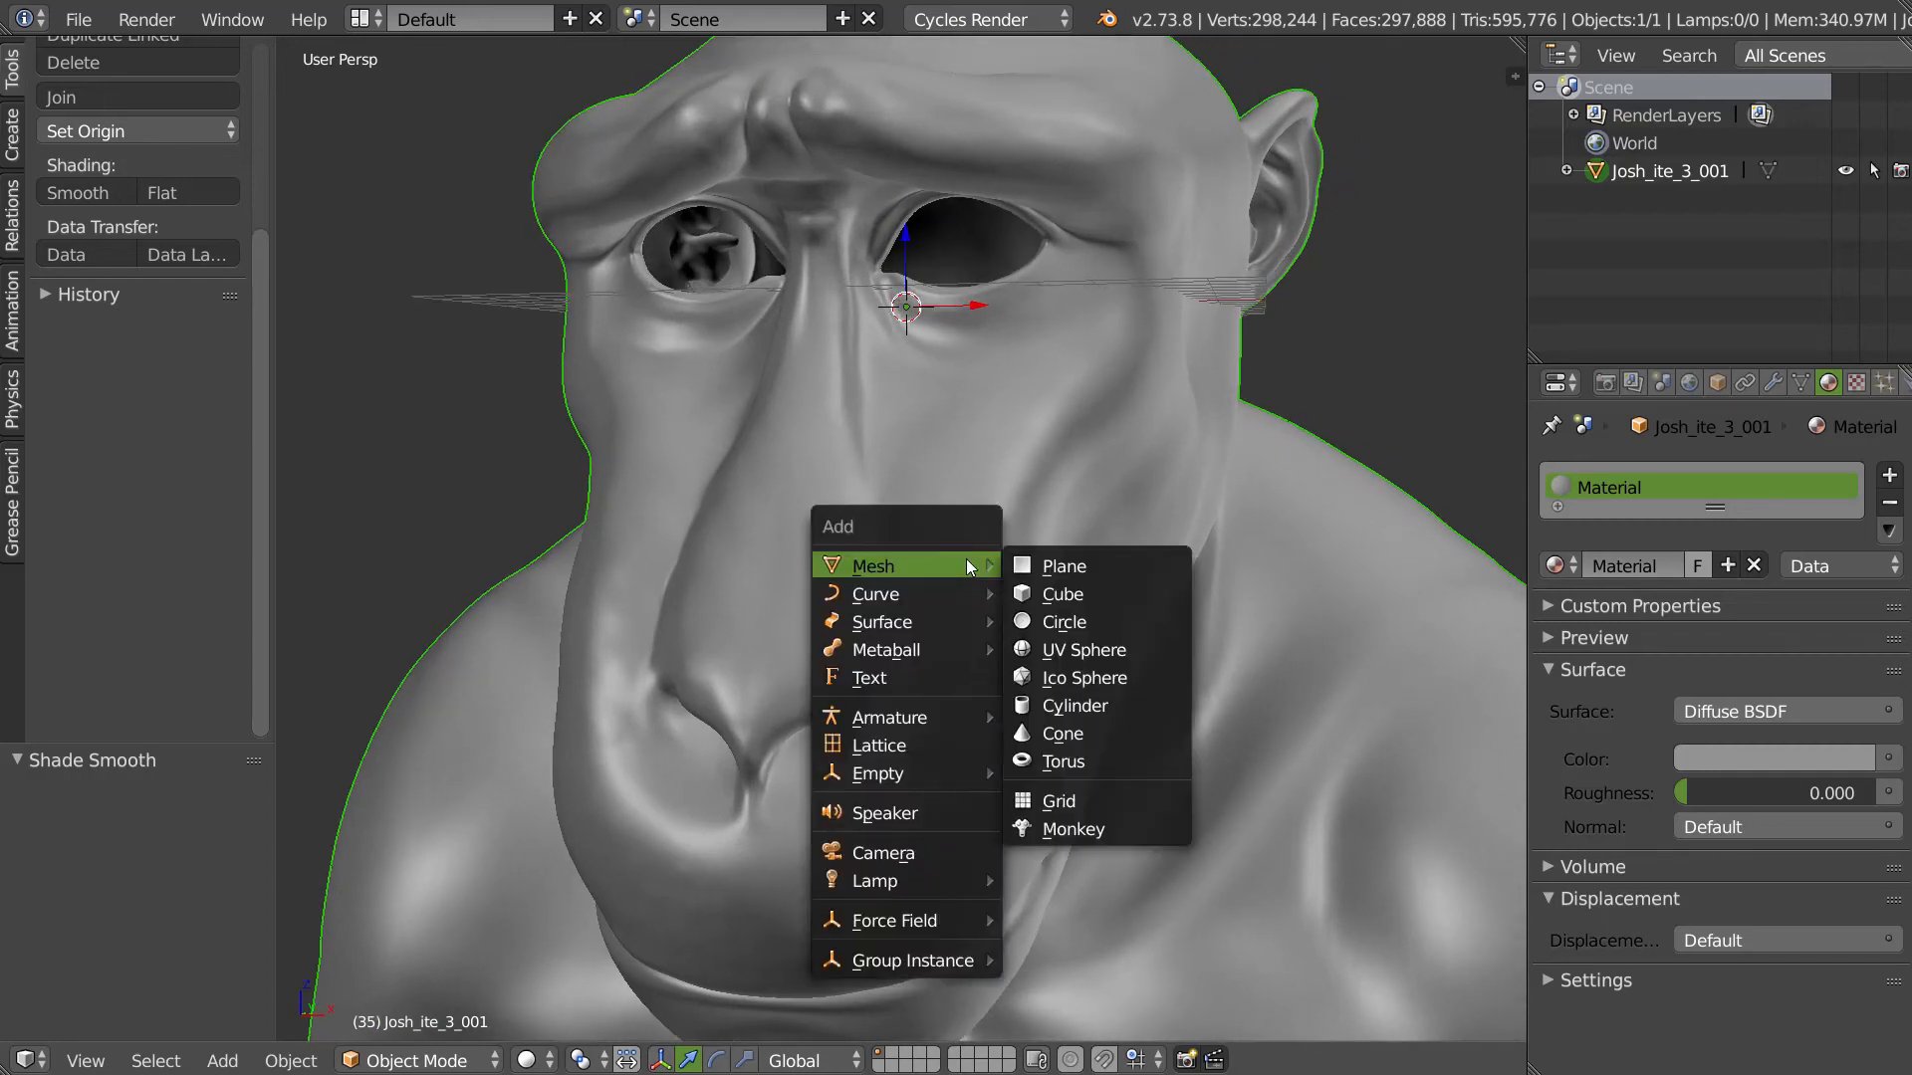
left_click(1082, 568)
scroll(1015, 576, "down", 3)
middle_click_drag(1015, 576, 1110, 465)
scroll(1108, 450, "up", 4)
scroll(1086, 463, "down", 3)
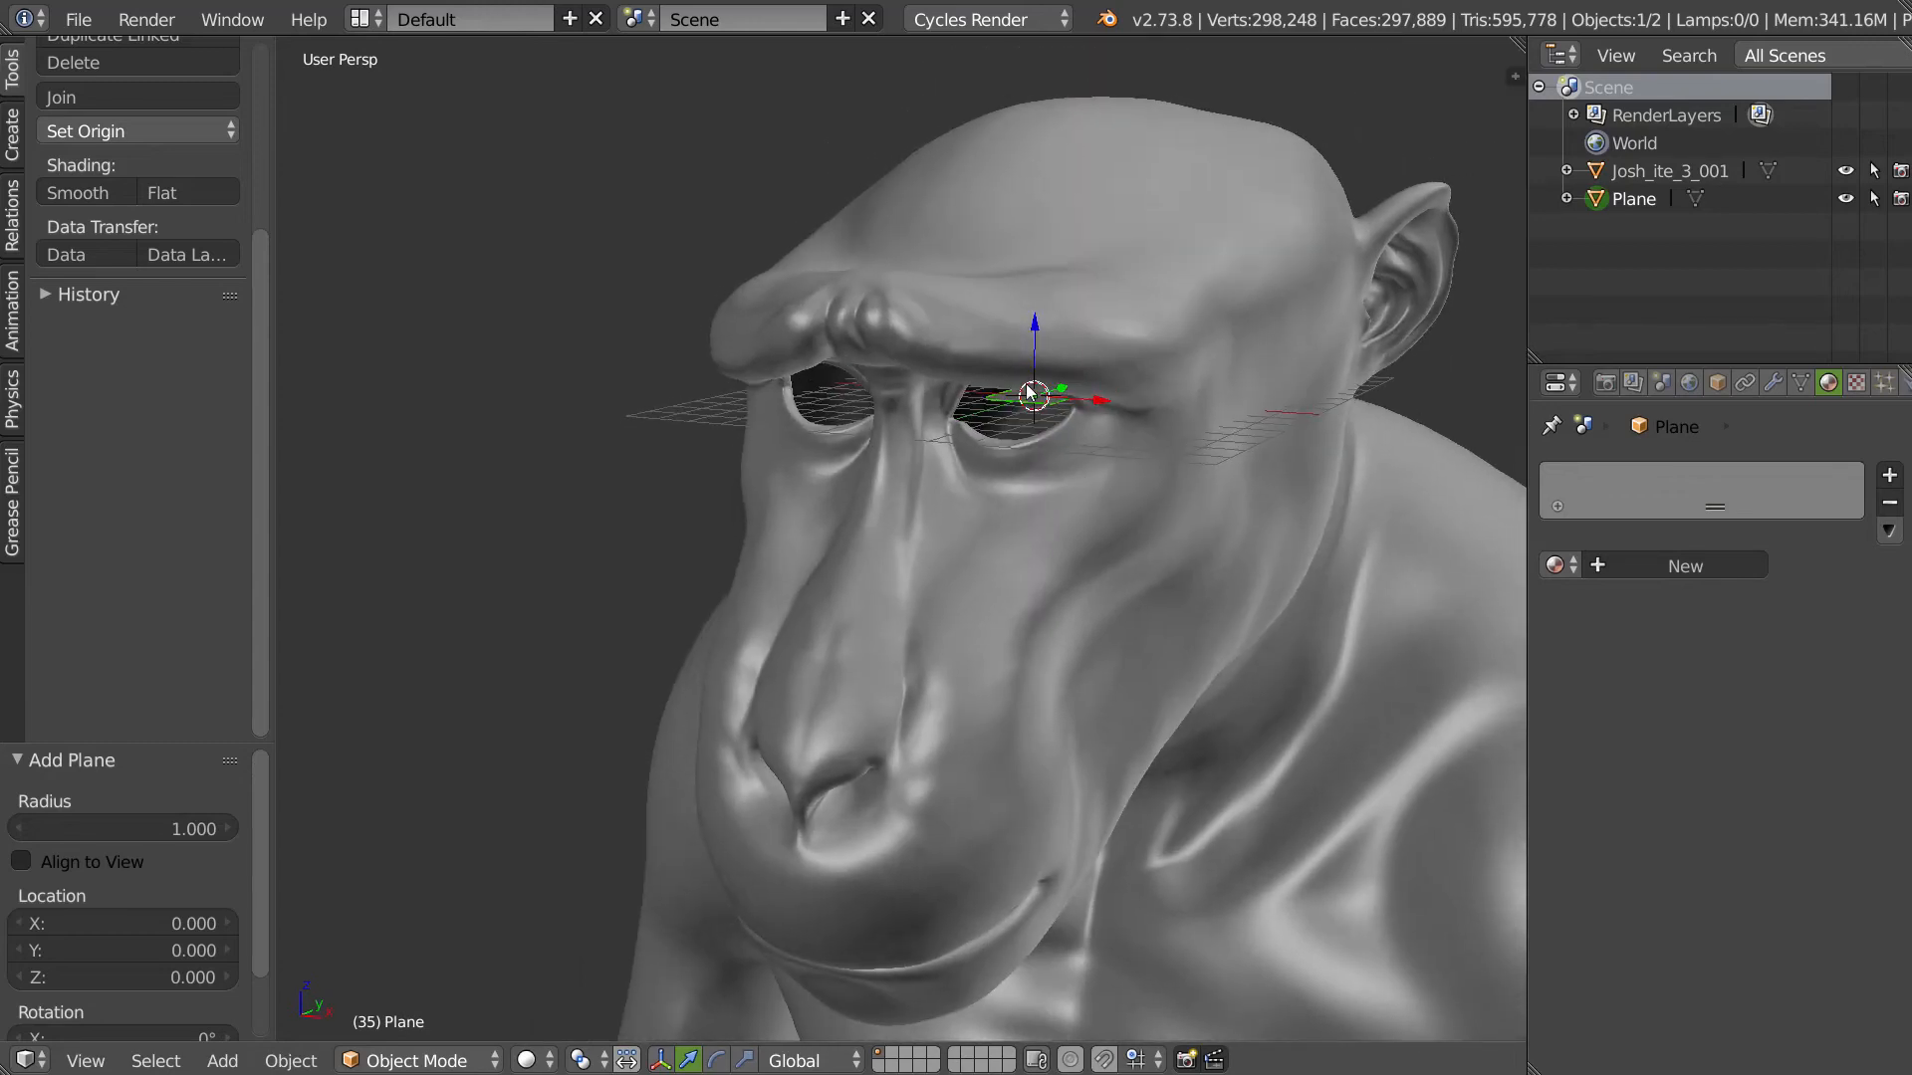
- Delete all vertices of the plane in Edit Mode, keeping the empty mesh object
key("Tab")
key("x")
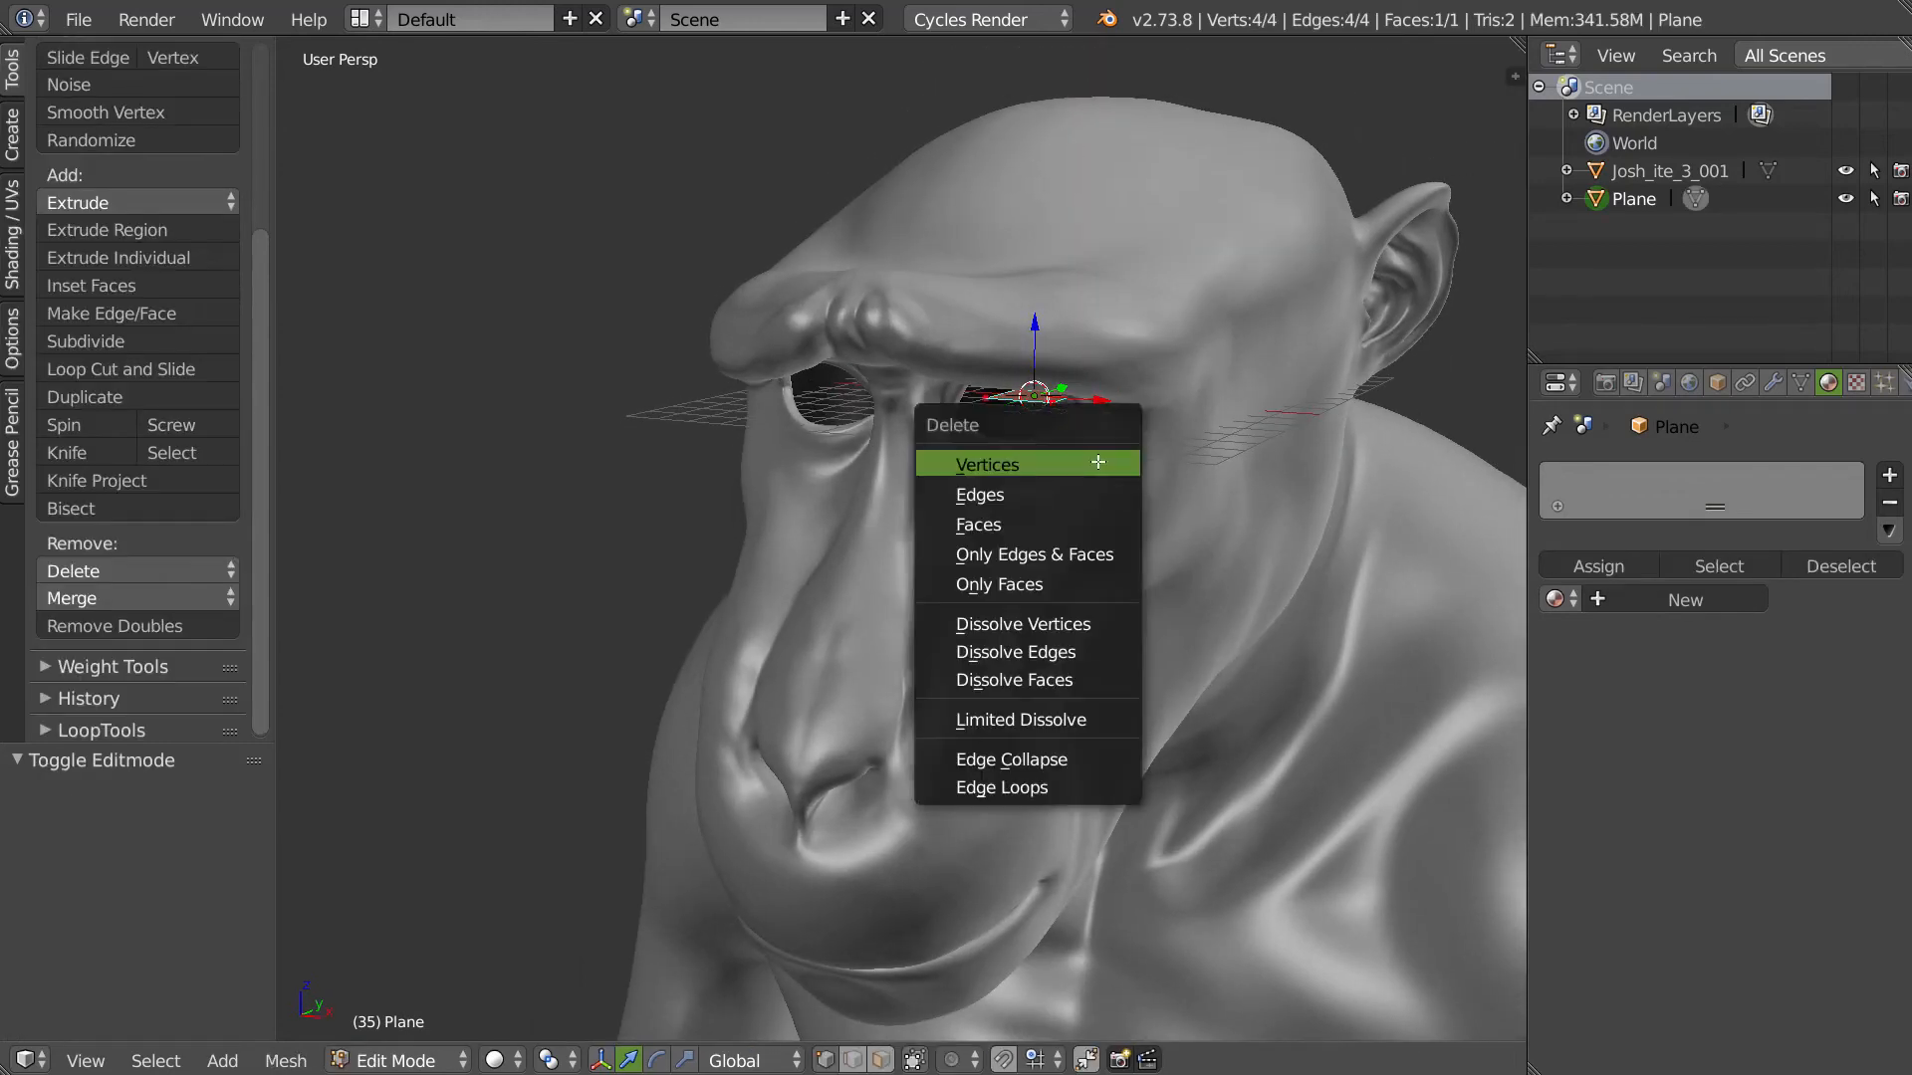
left_click(1013, 463)
mouse_move(1012, 463)
middle_mouse_down()
mouse_move(1030, 465)
mouse_move(1015, 472)
middle_mouse_up()
scroll(1030, 465, "up", 5)
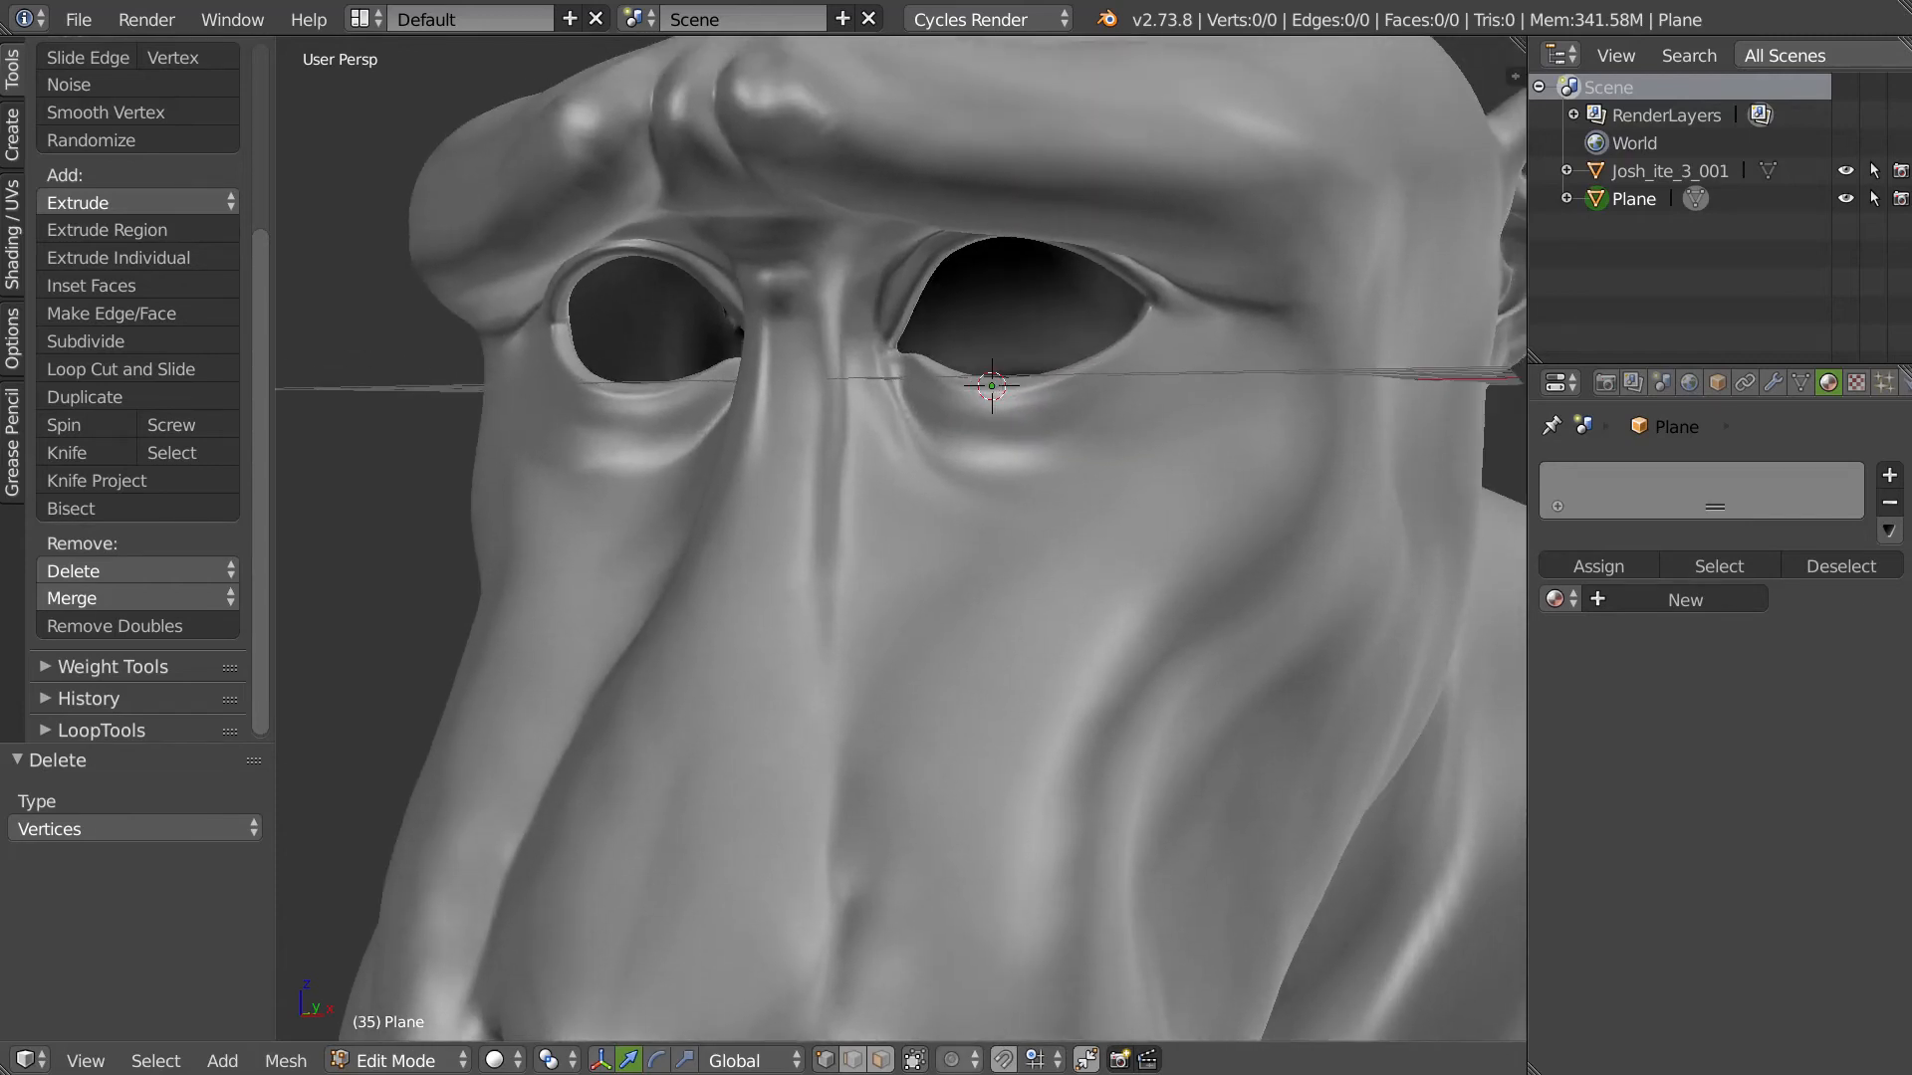
- Turn on snapping and set the snap element to Face
left_click(1003, 1059)
left_click(1035, 1063)
left_click(1076, 939)
left_click(1036, 1061)
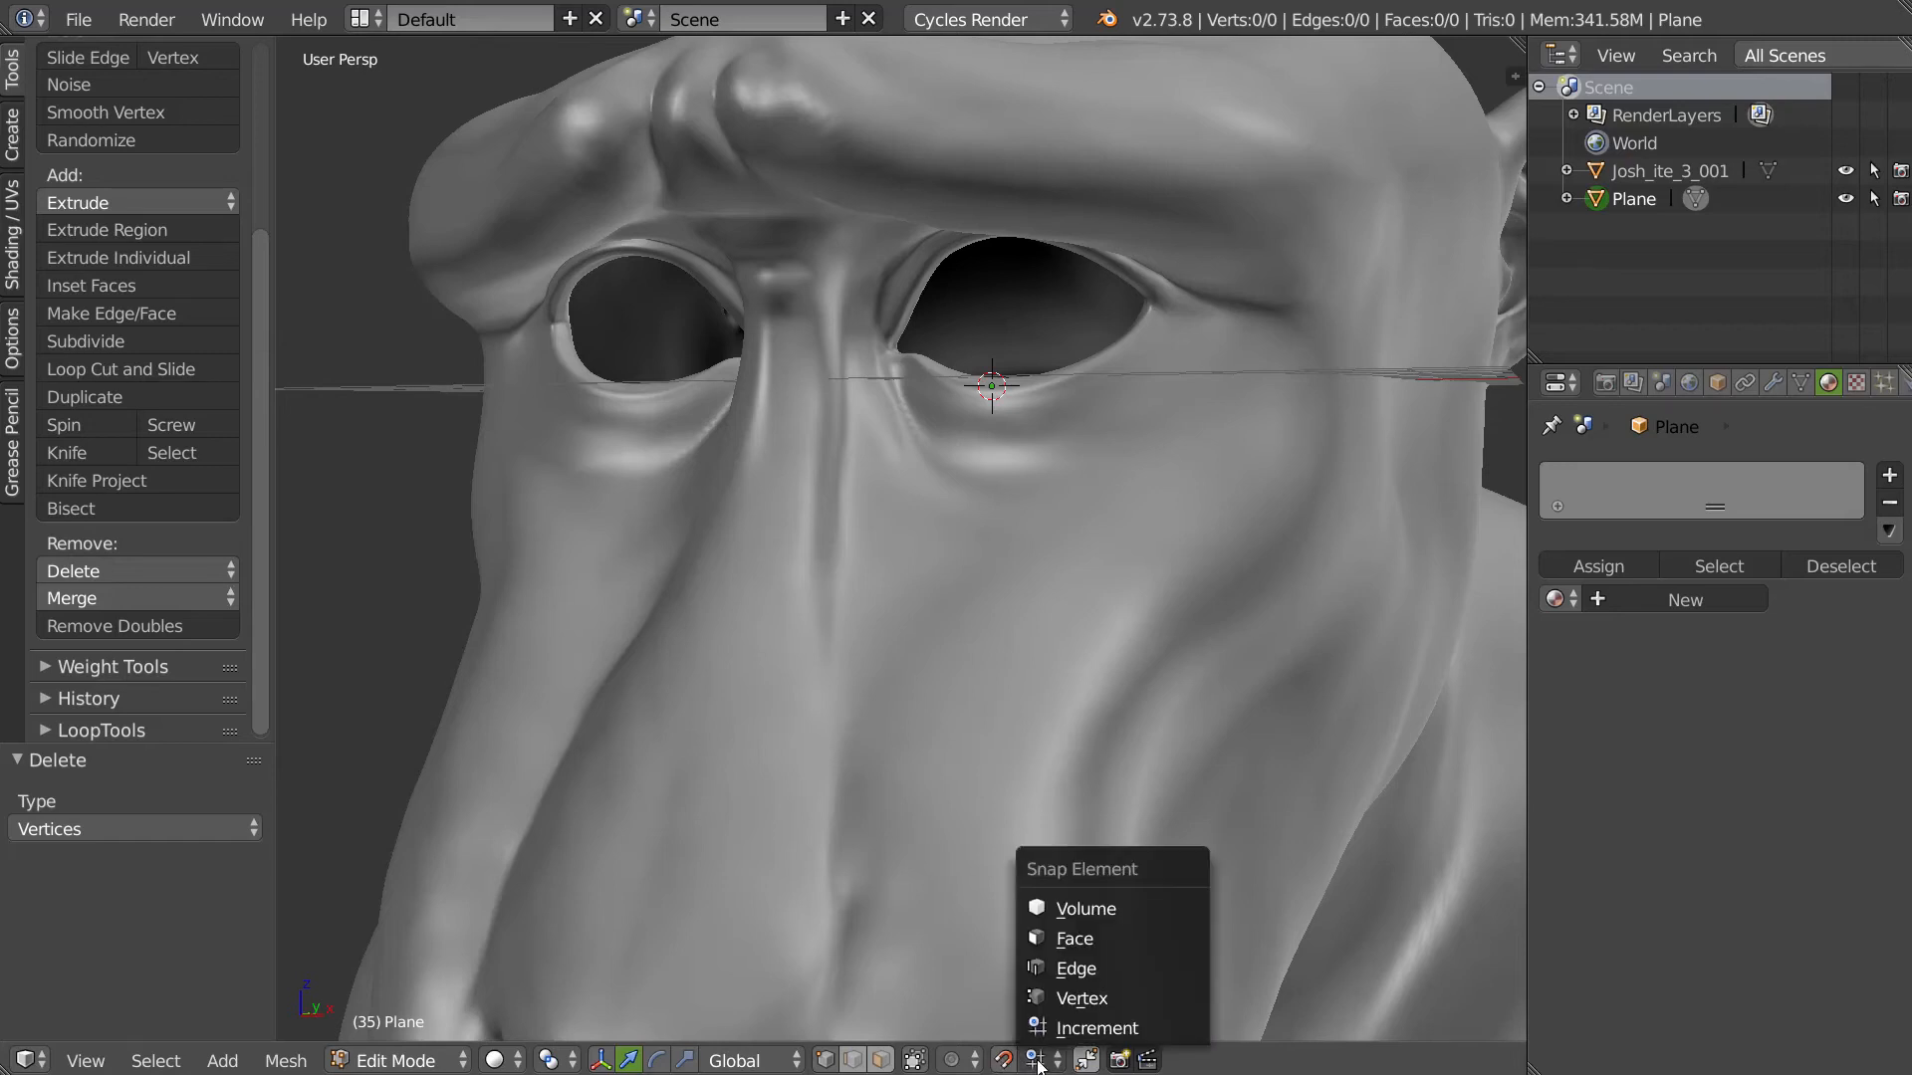
left_click(1085, 944)
- Place two connected vertices on the sculpt's surface at the inner corner of the eye
middle_click_drag(944, 614, 1046, 637)
middle_click_drag(971, 531, 918, 498)
scroll(926, 516, "up", 2)
right_click(846, 393, "ctrl")
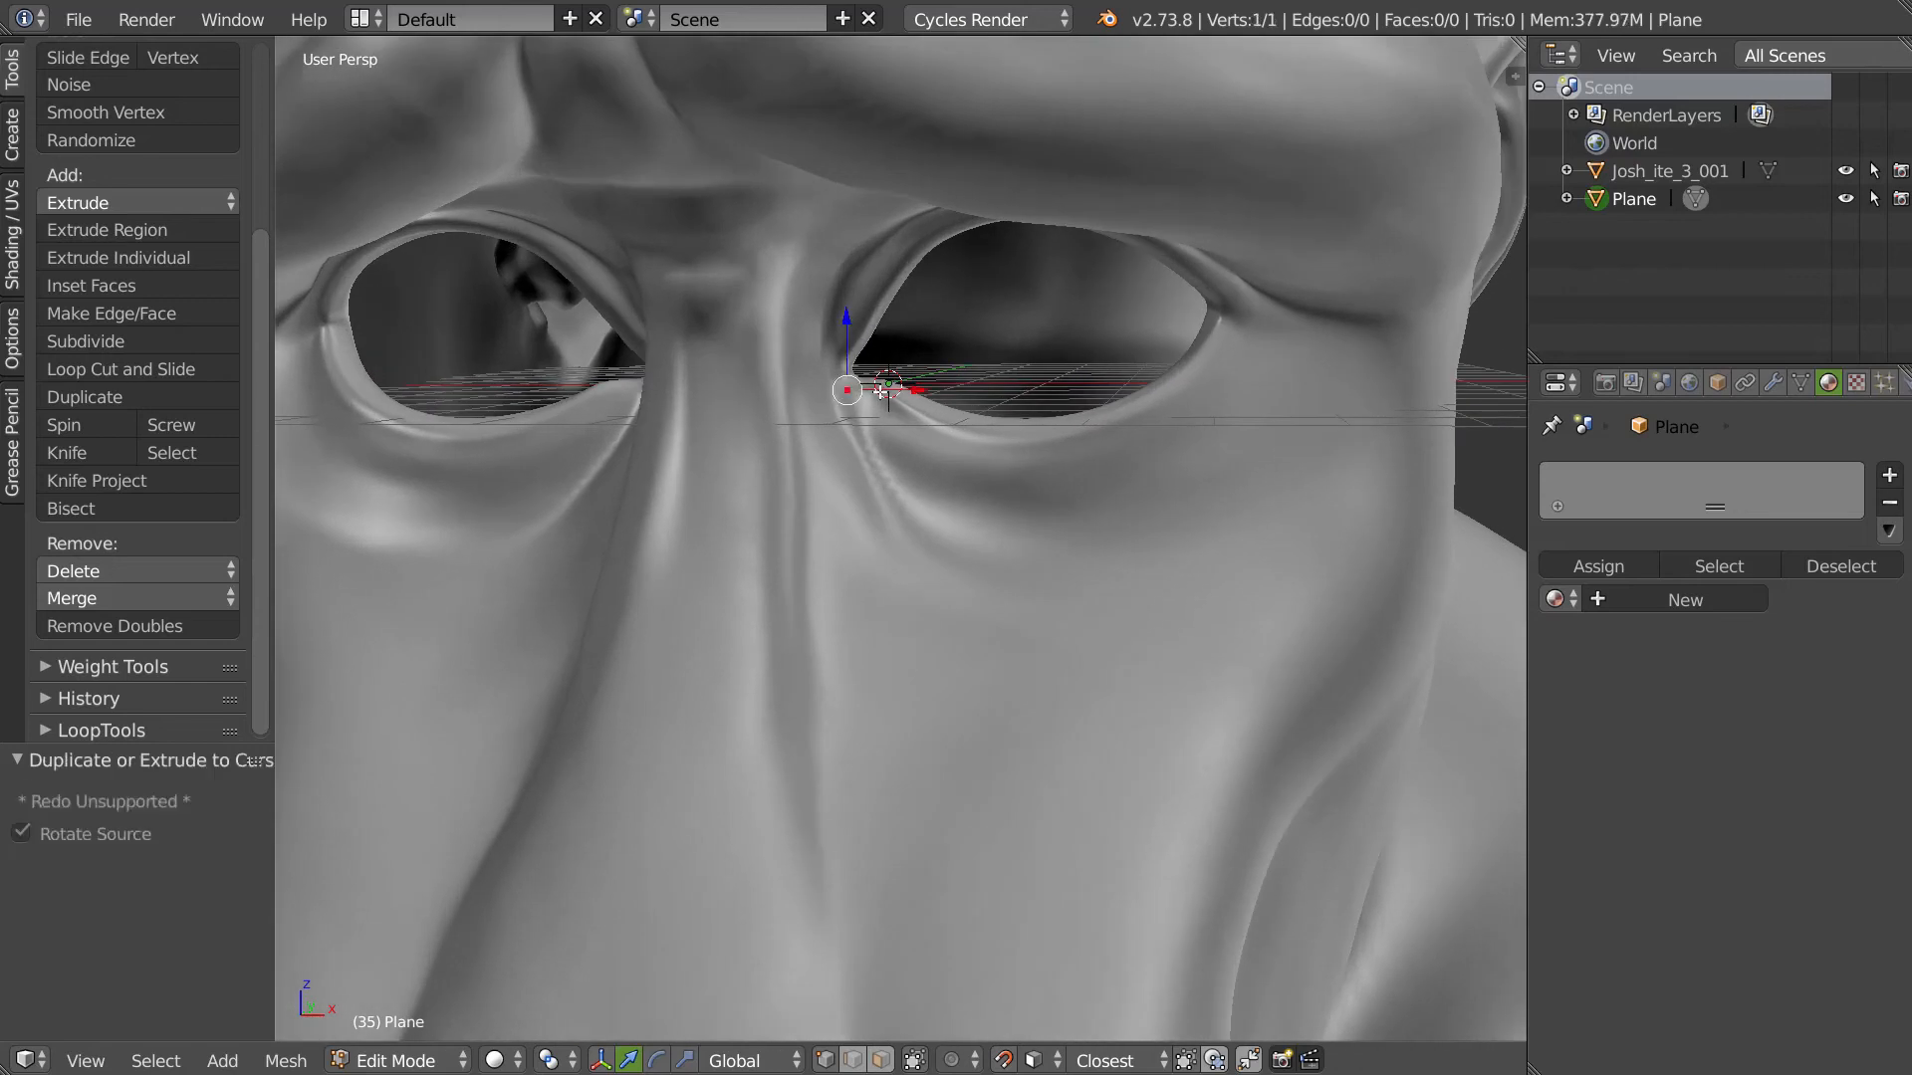
right_click(884, 393, "ctrl")
scroll(876, 400, "up", 2)
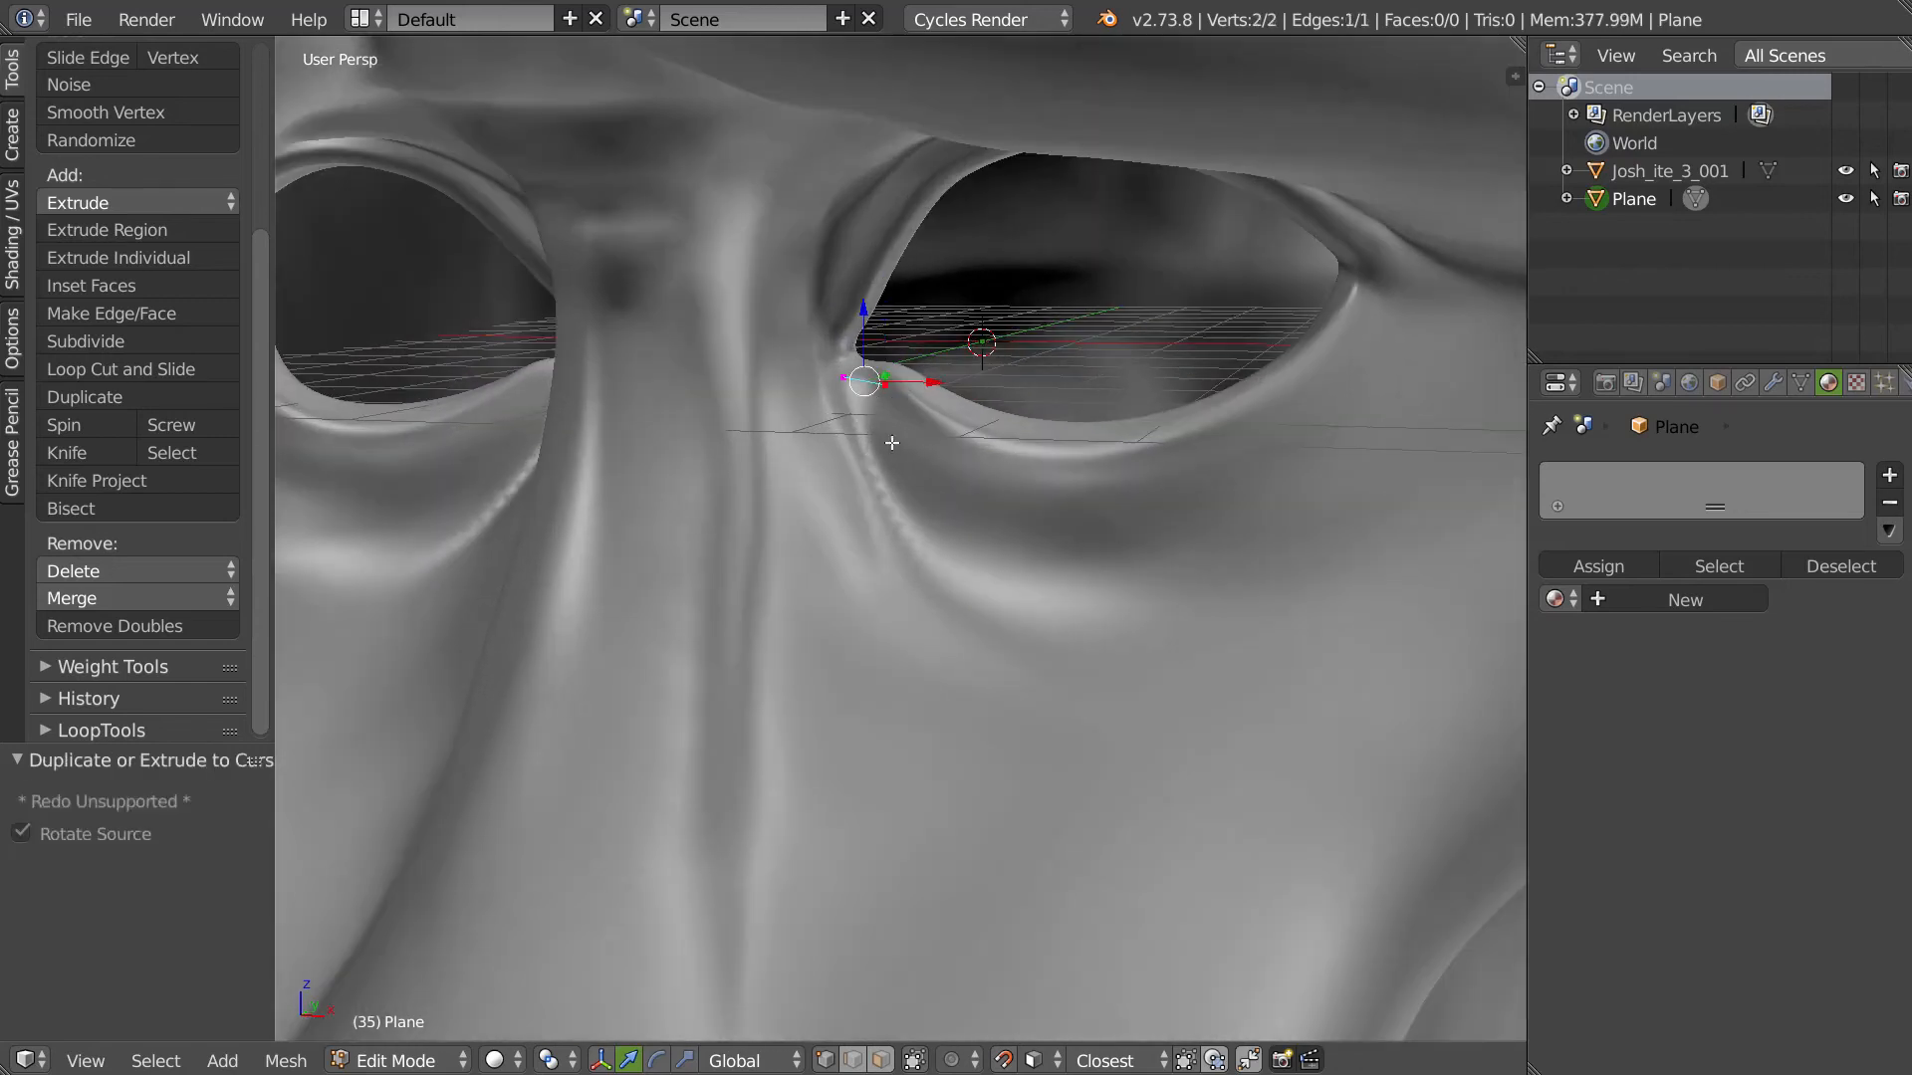
- Extrude the edge downward into a first quad, adjust its lower corners and select its outer side edge
key("e")
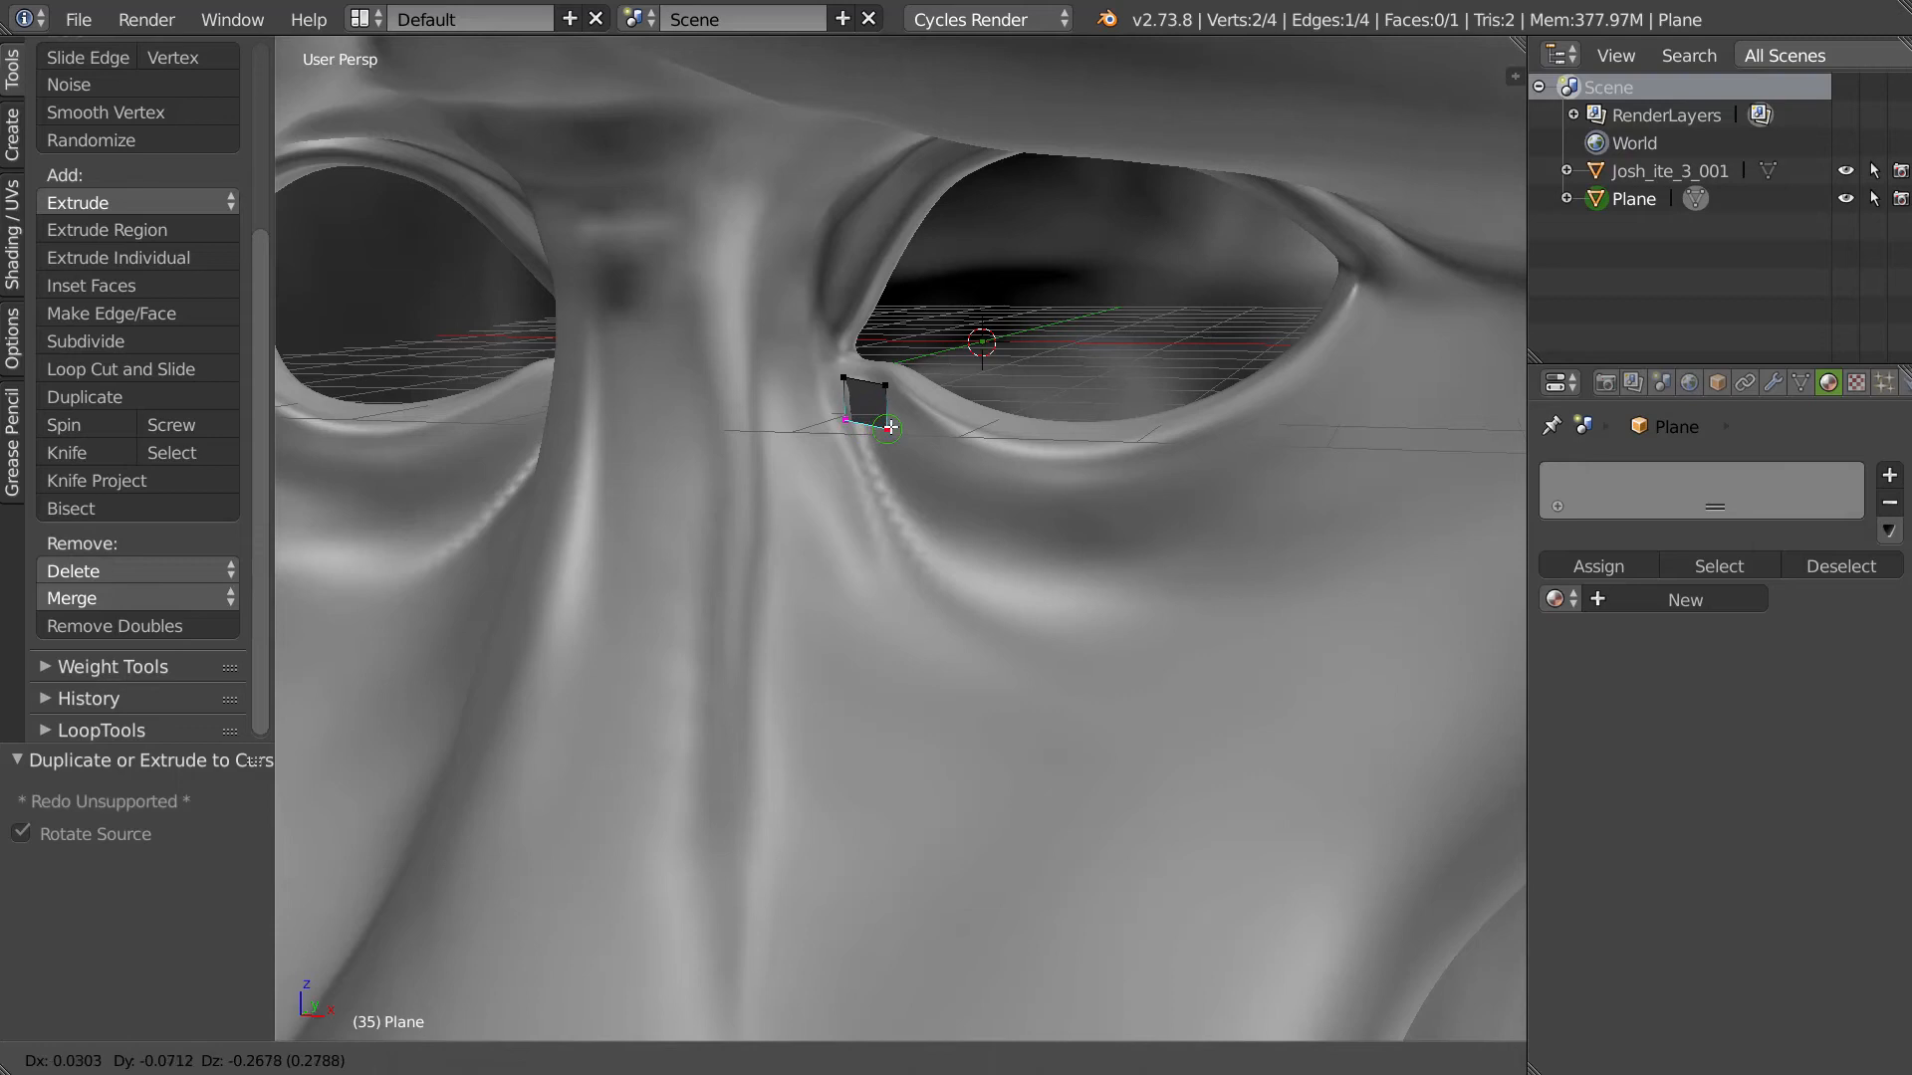
left_click(849, 419)
right_click_drag(849, 419, 871, 434)
right_click(885, 385)
right_click(869, 439, "shift")
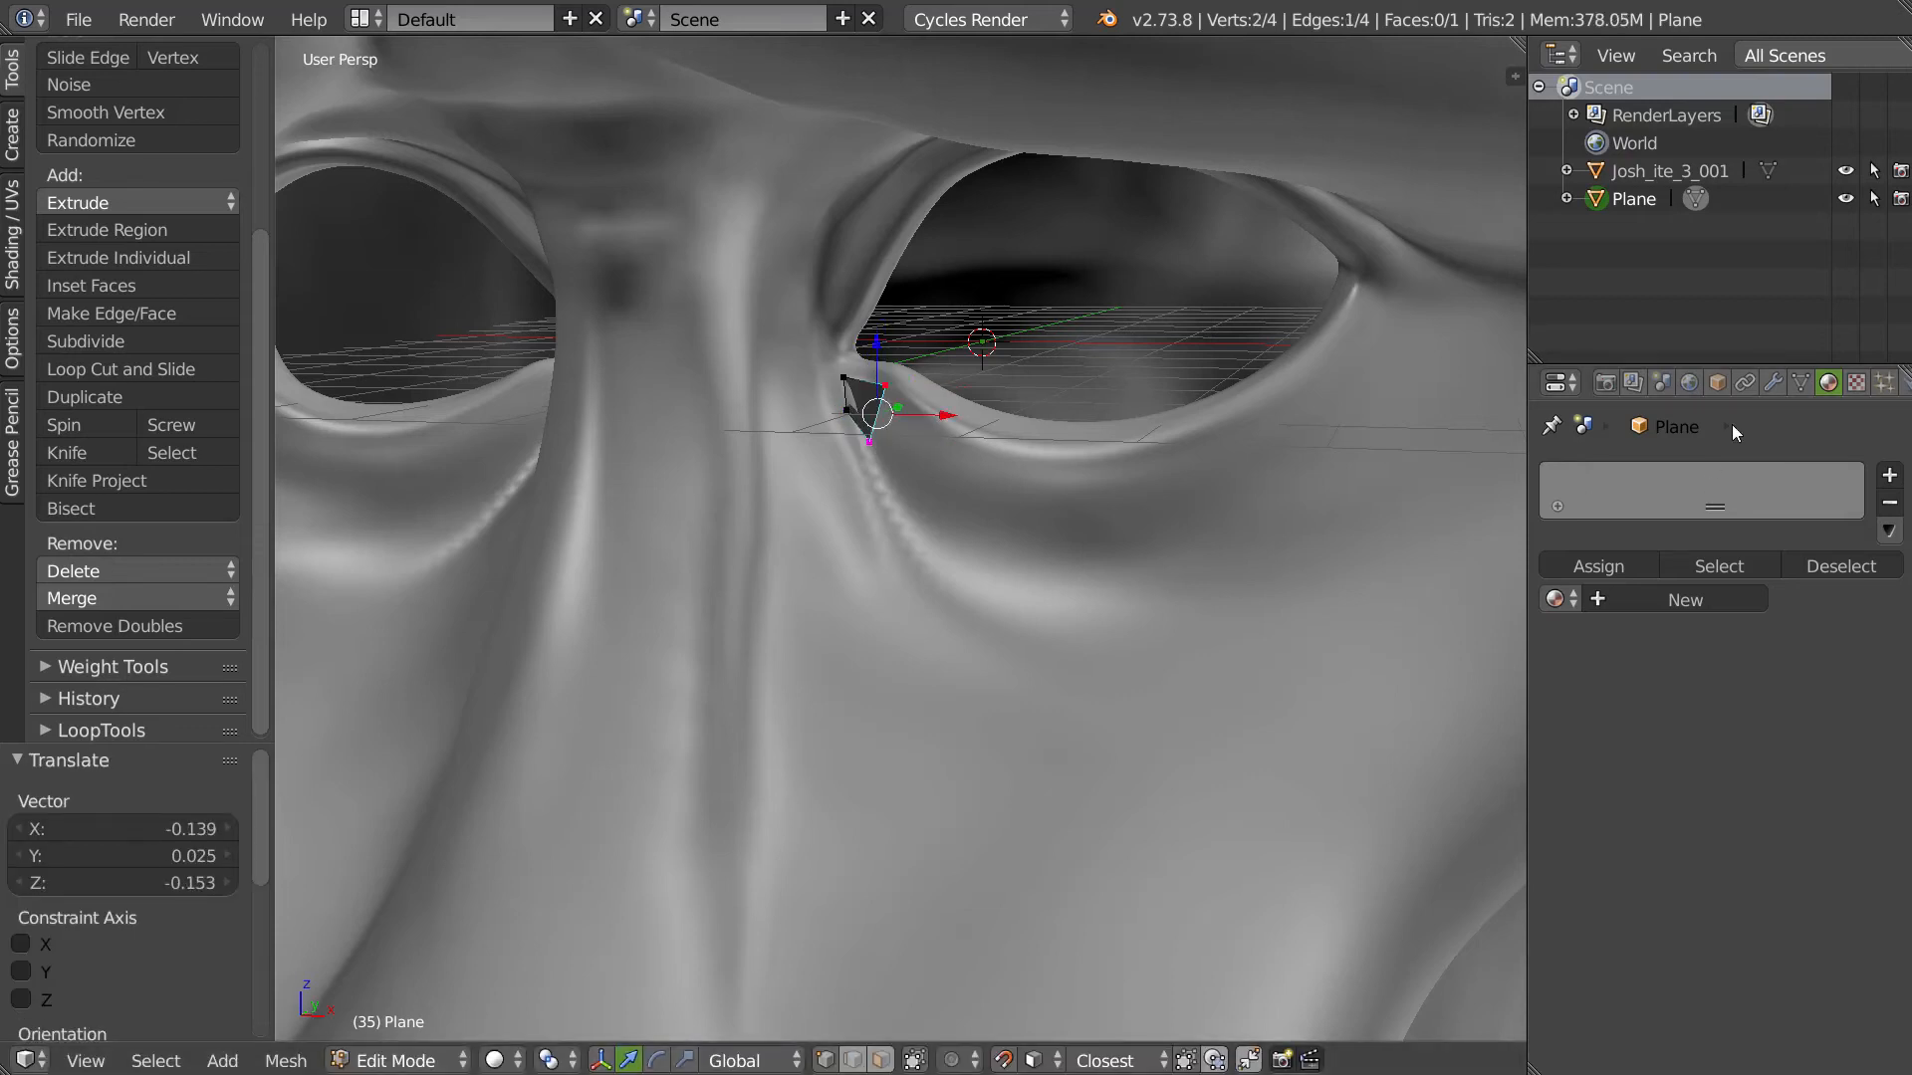
- Enable X-Ray display for the plane object and Hidden Wire shading in the 3D view
left_click(1717, 383)
left_click(1742, 842)
key("n")
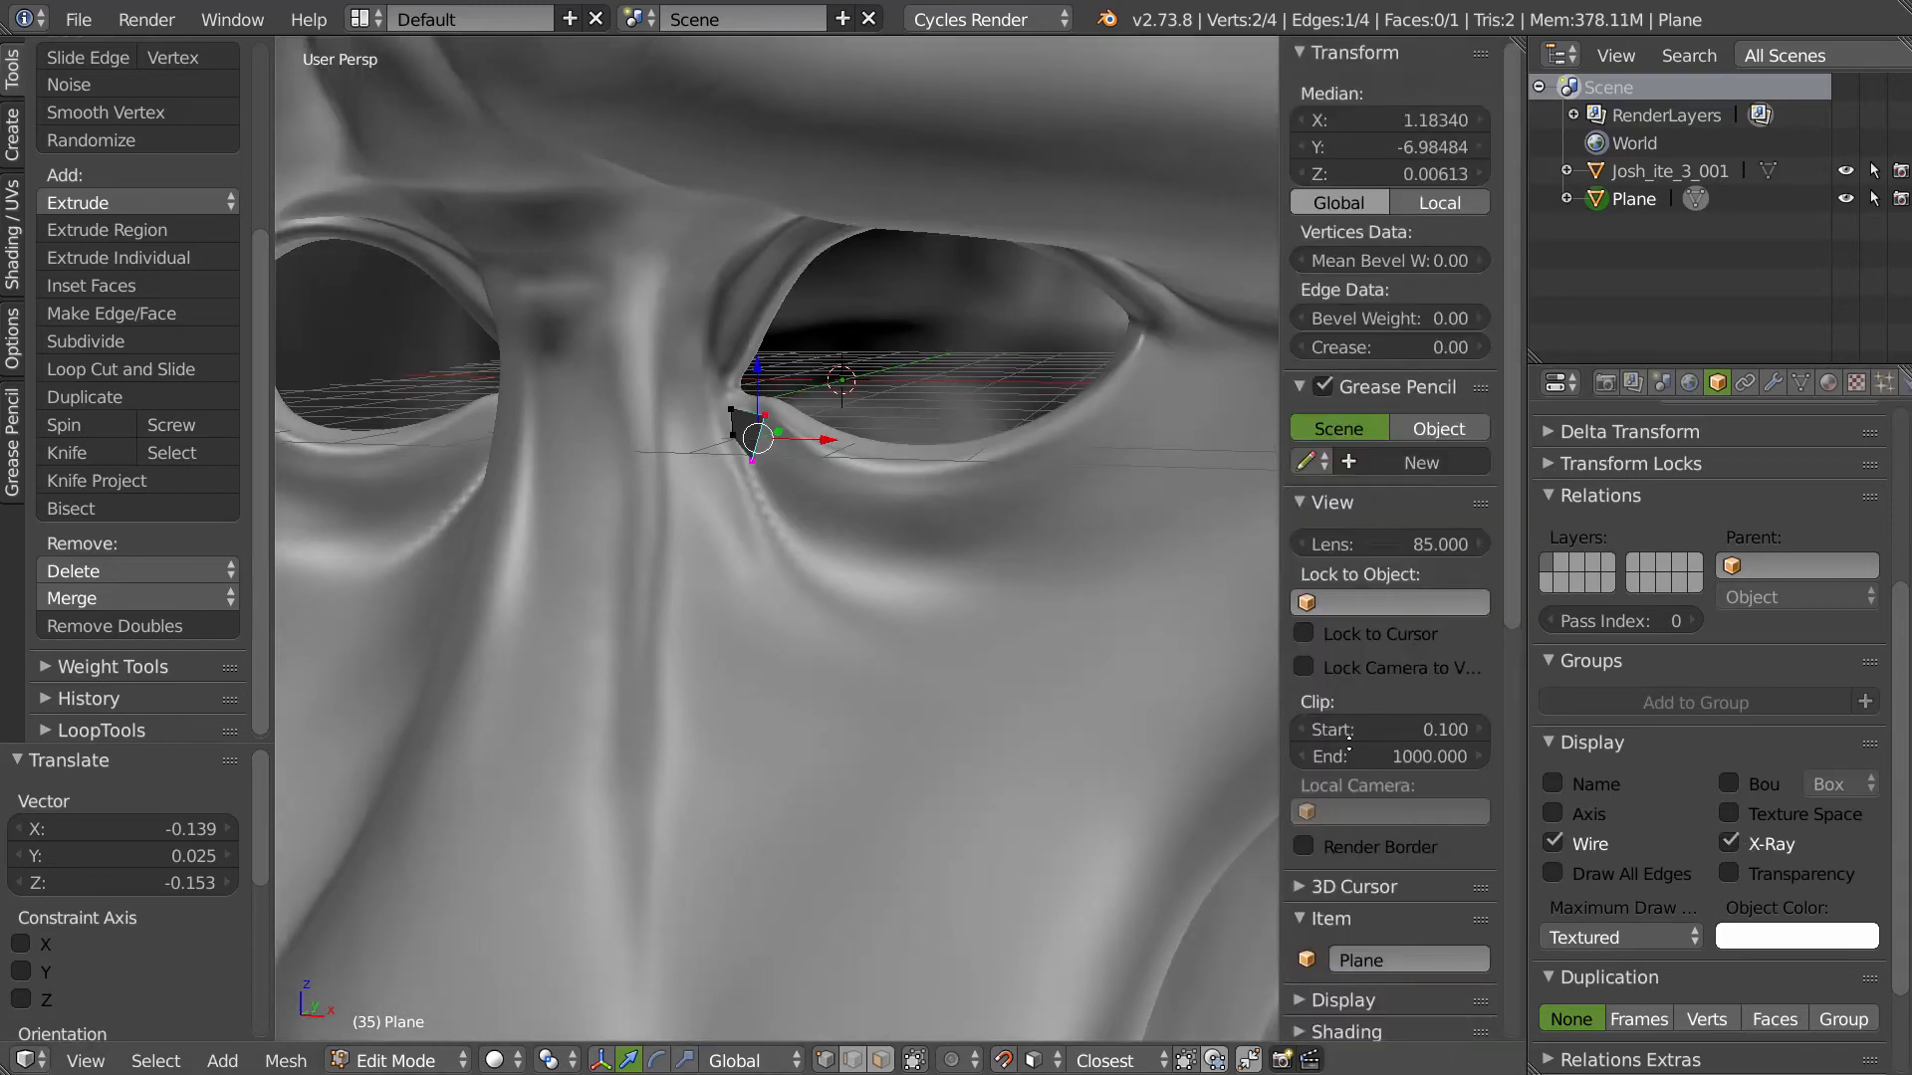
scroll(1364, 534, "down", 6)
left_click(1334, 773)
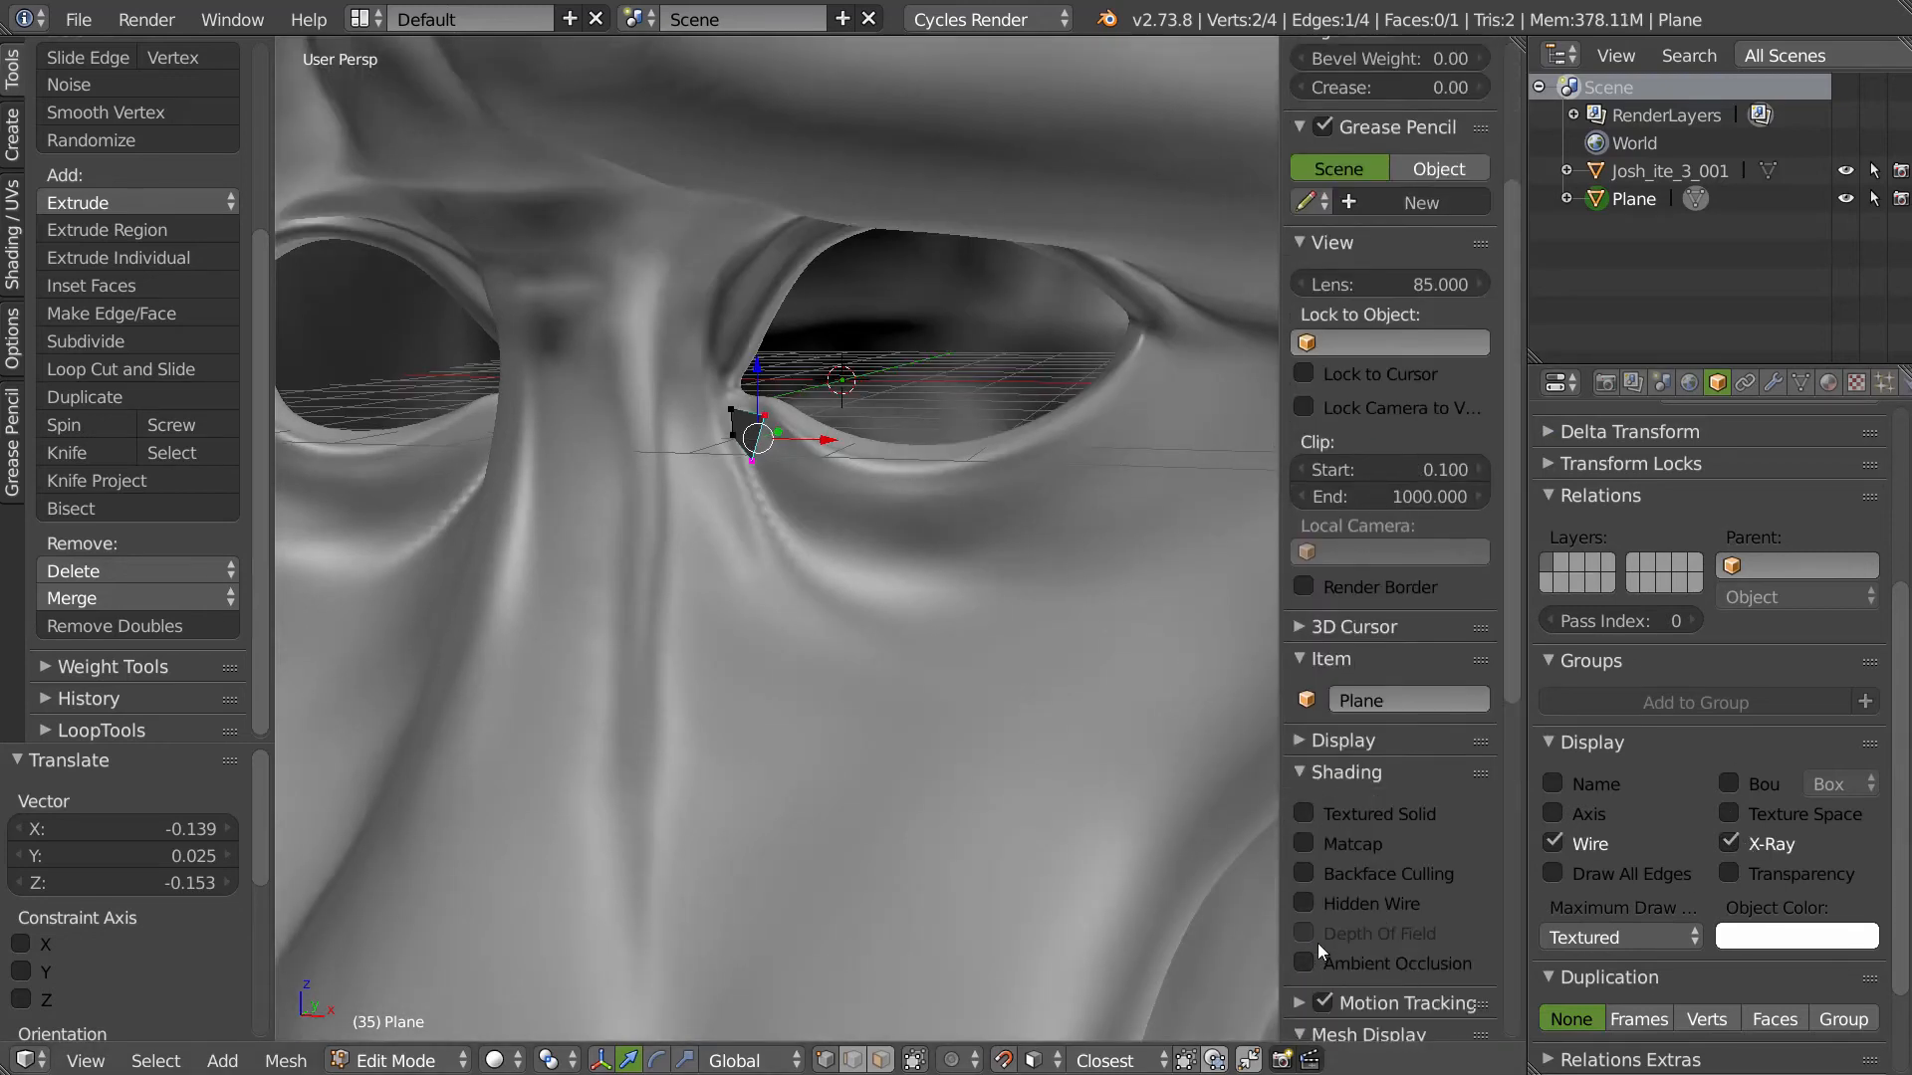
left_click(1304, 902)
- Extrude a strip of seven more quads along the lower eyelid up to the outer corner of the eye
scroll(881, 495, "up", 3)
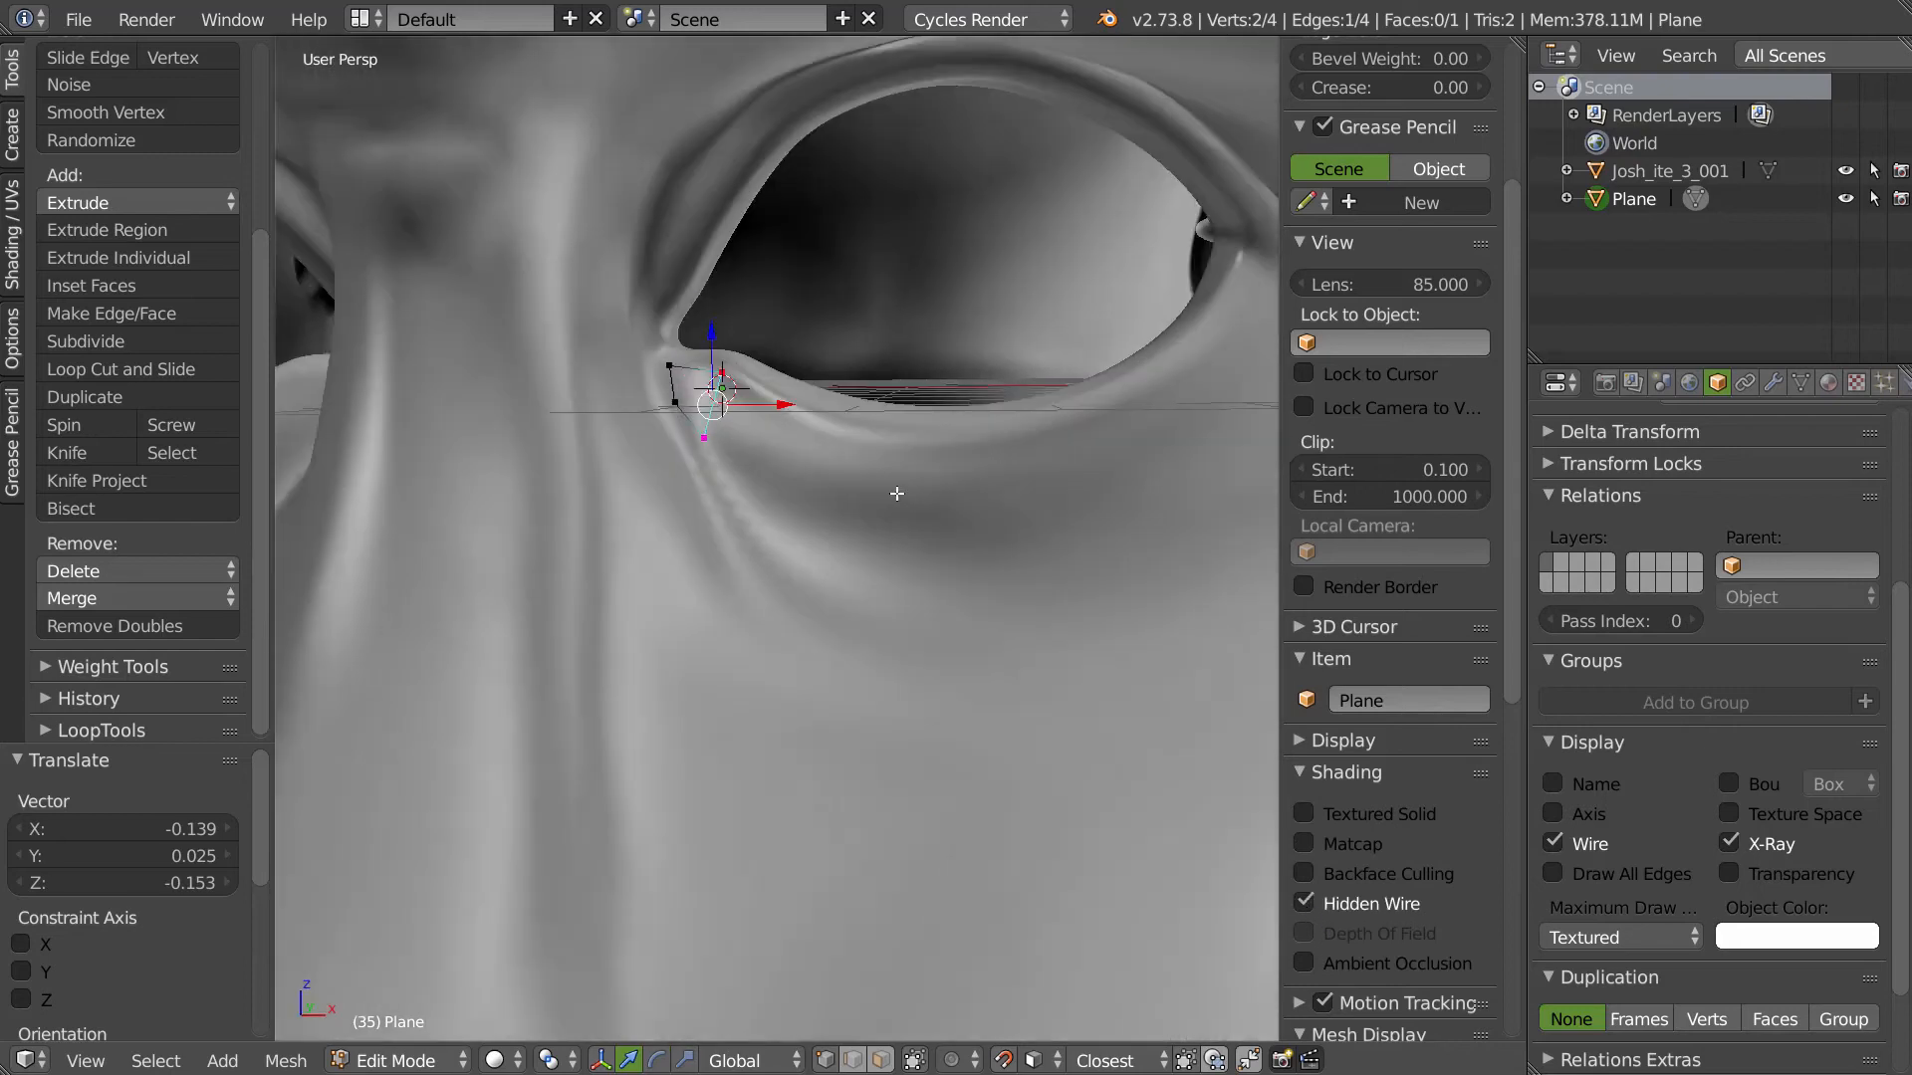
right_click(792, 453, "ctrl")
right_click(907, 476, "ctrl")
right_click(1026, 468, "ctrl")
right_click(1120, 439, "ctrl")
right_click(1204, 388, "ctrl")
middle_click_drag(1204, 388, 1169, 413)
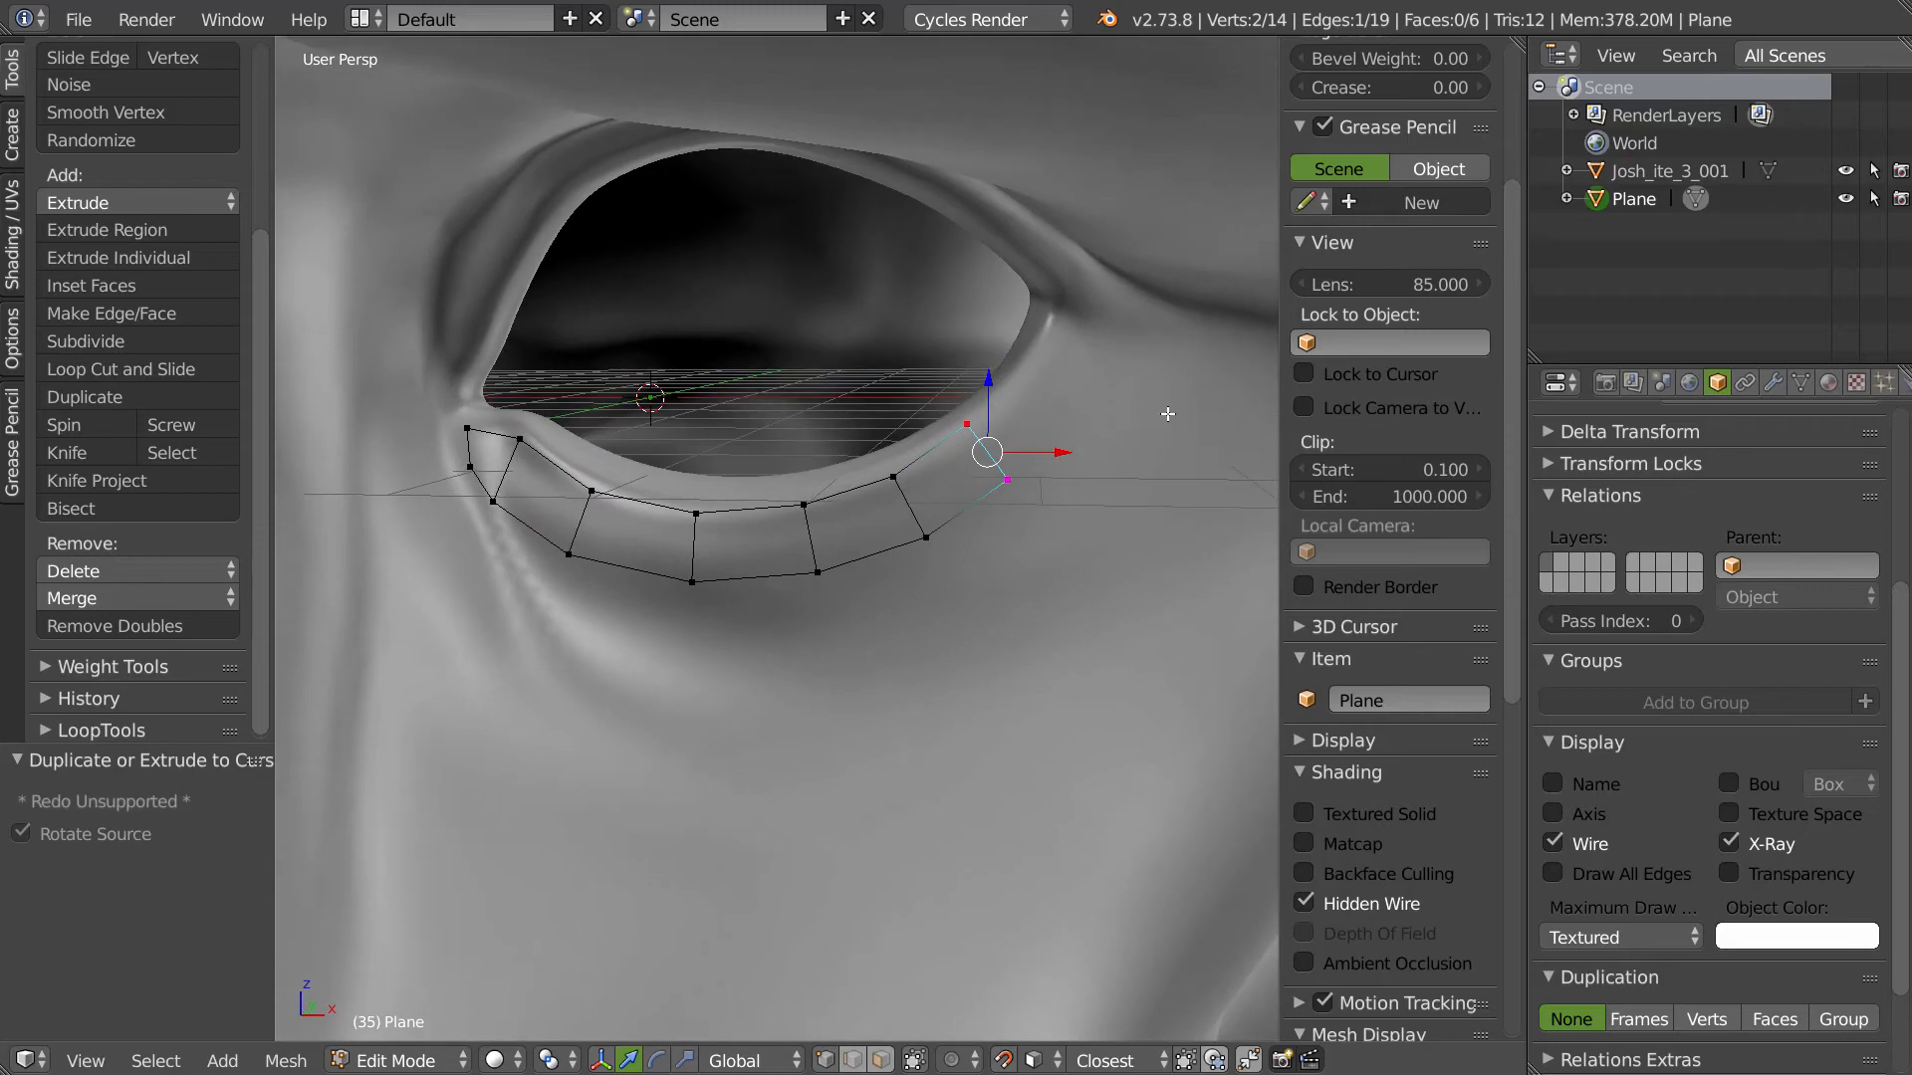
right_click(1065, 395, "ctrl")
right_click(1099, 329, "ctrl")
- Reposition the inner and outer vertices of the strip's cross edge just below the outer eye corner
right_click(971, 426)
key("g")
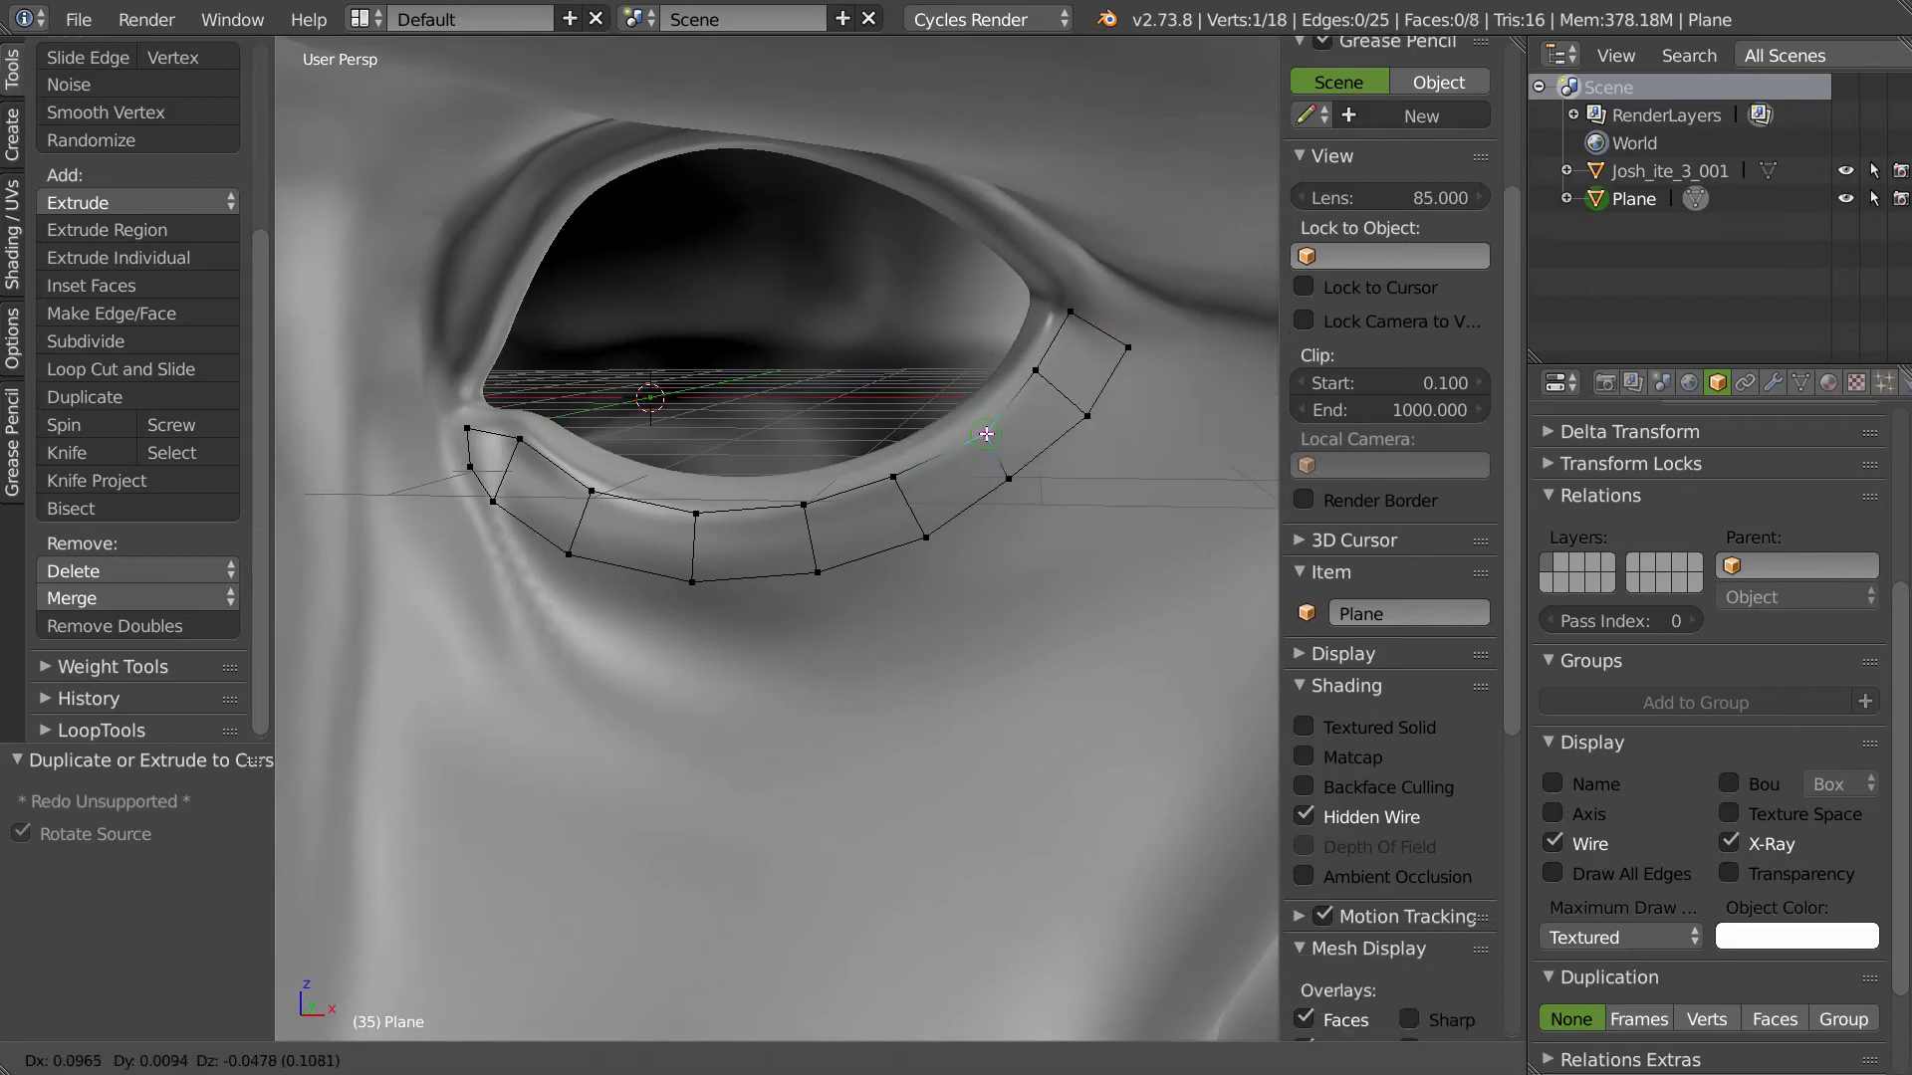
left_click(1013, 488)
right_click(1013, 488)
key("g")
left_click(1026, 494)
right_click(992, 426)
key("g")
left_click(991, 418)
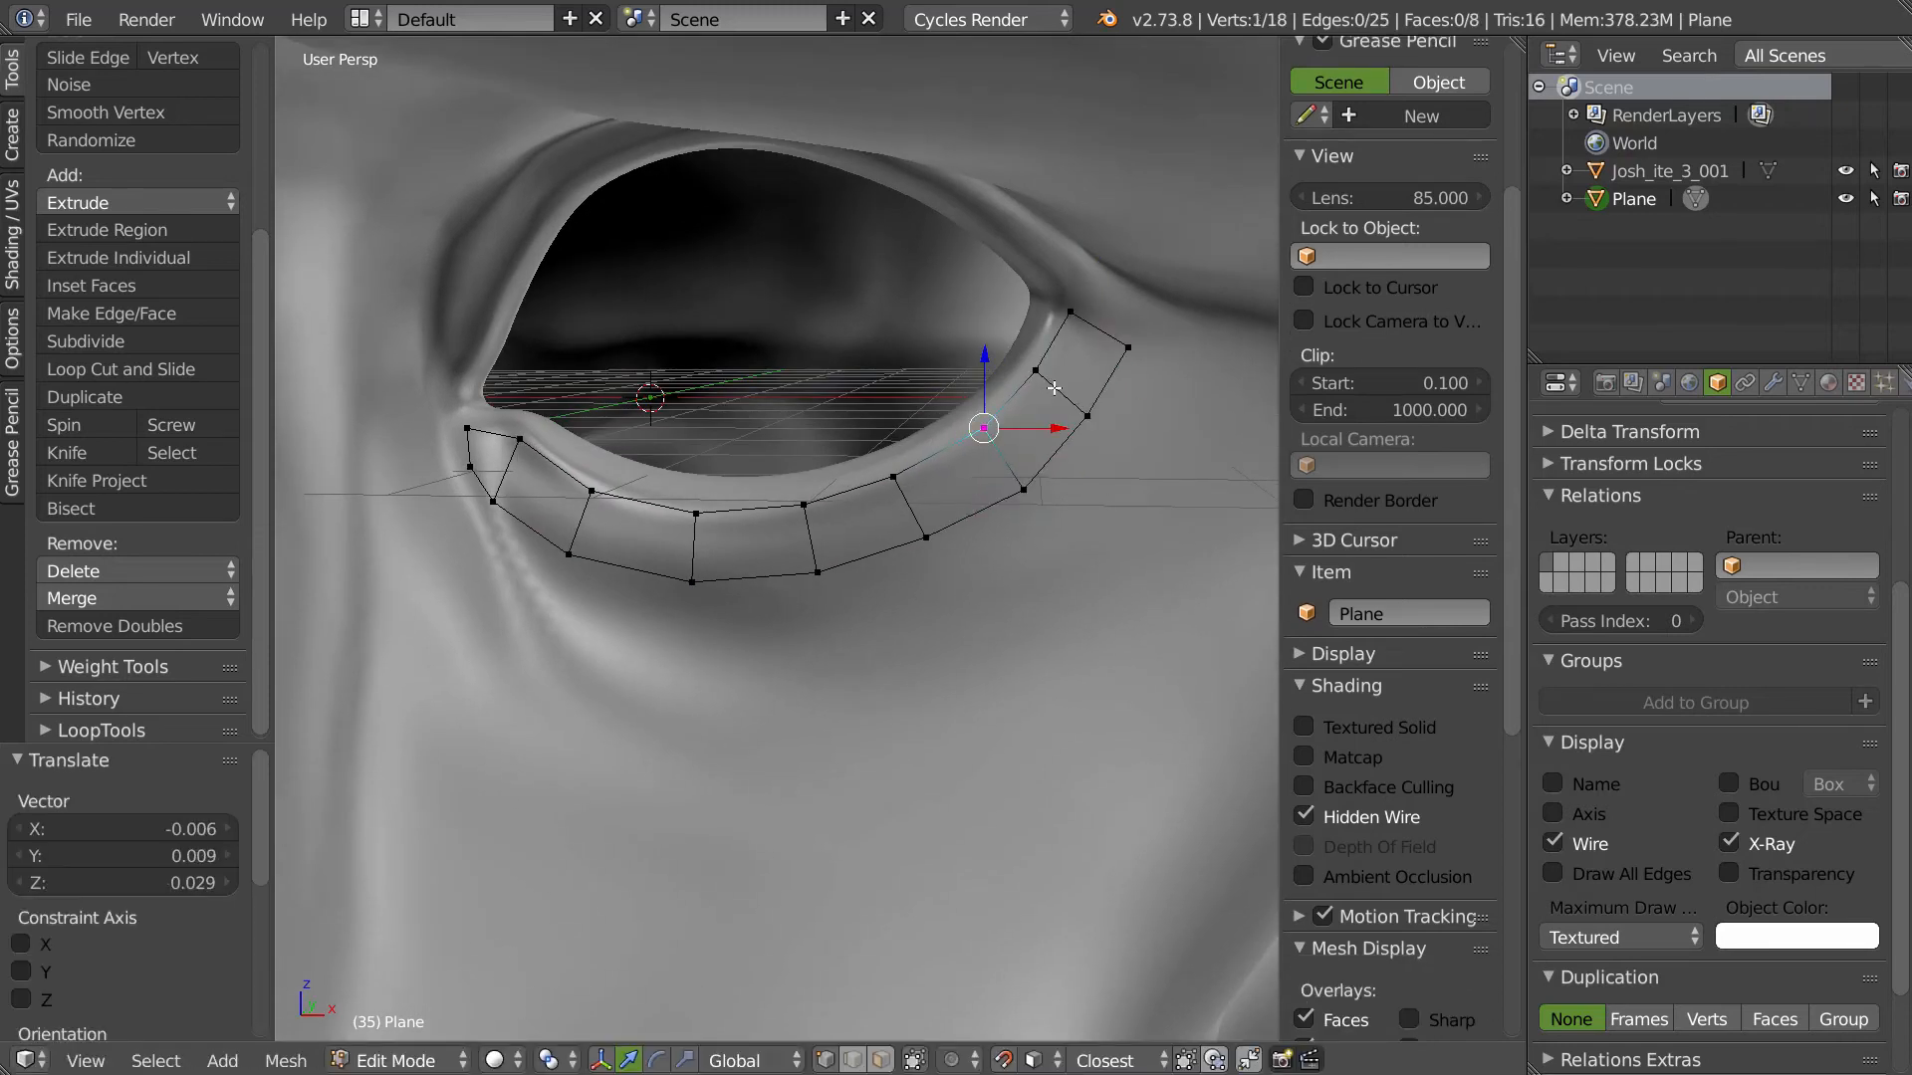
- Reposition three vertices of the first quads to fit the inner corner of the eye
middle_click_drag(824, 523, 853, 499)
right_click(467, 508)
key("g")
left_click(480, 498)
right_click(436, 469)
key("g")
left_click(433, 467)
right_click(438, 436)
key("g")
left_click(421, 428)
- Fill a new quad below the strip near the inner eye corner and adjust its surrounding vertices
right_click(484, 493)
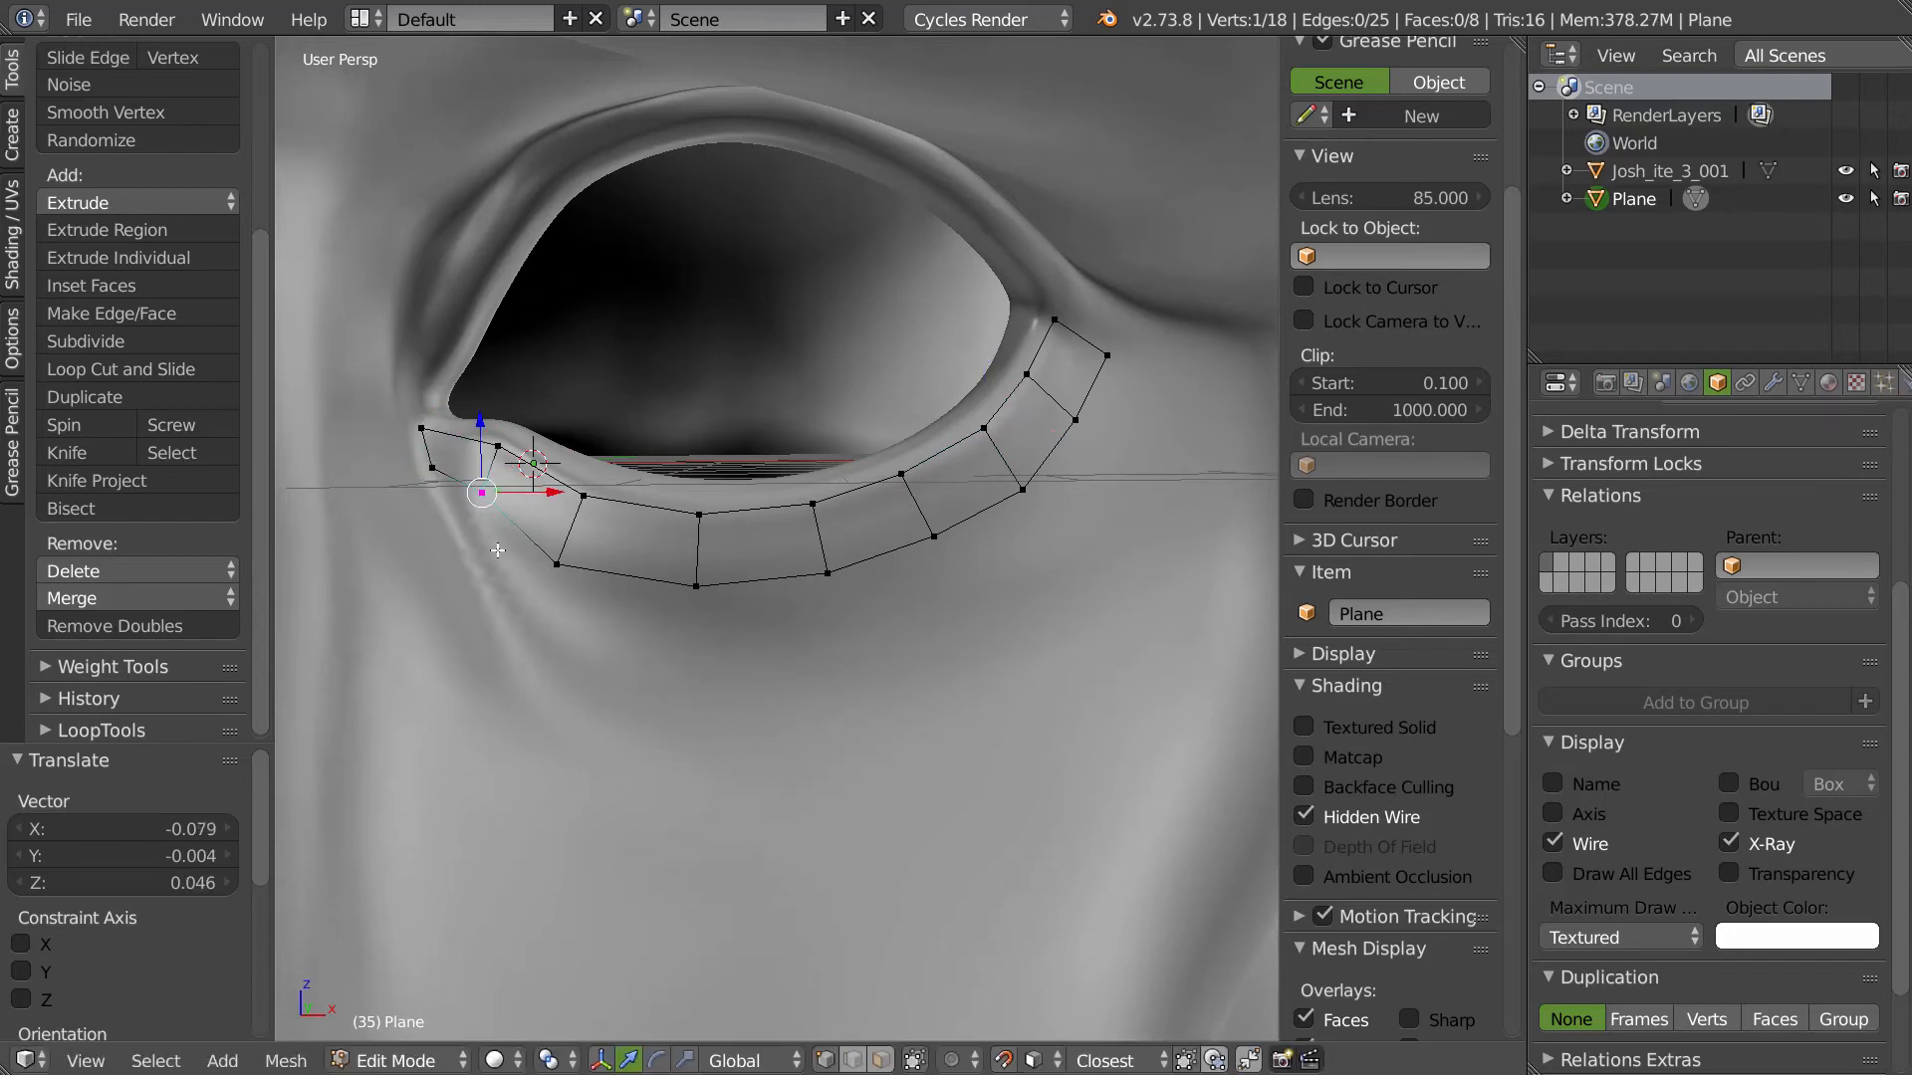
key("f")
key("g")
left_click(487, 609)
right_click(429, 477)
key("g")
left_click(431, 500)
right_click(487, 608)
key("g")
left_click(513, 624)
- Fill two more quads in the second row below the middle of the eyelid strip
key("f")
key("g")
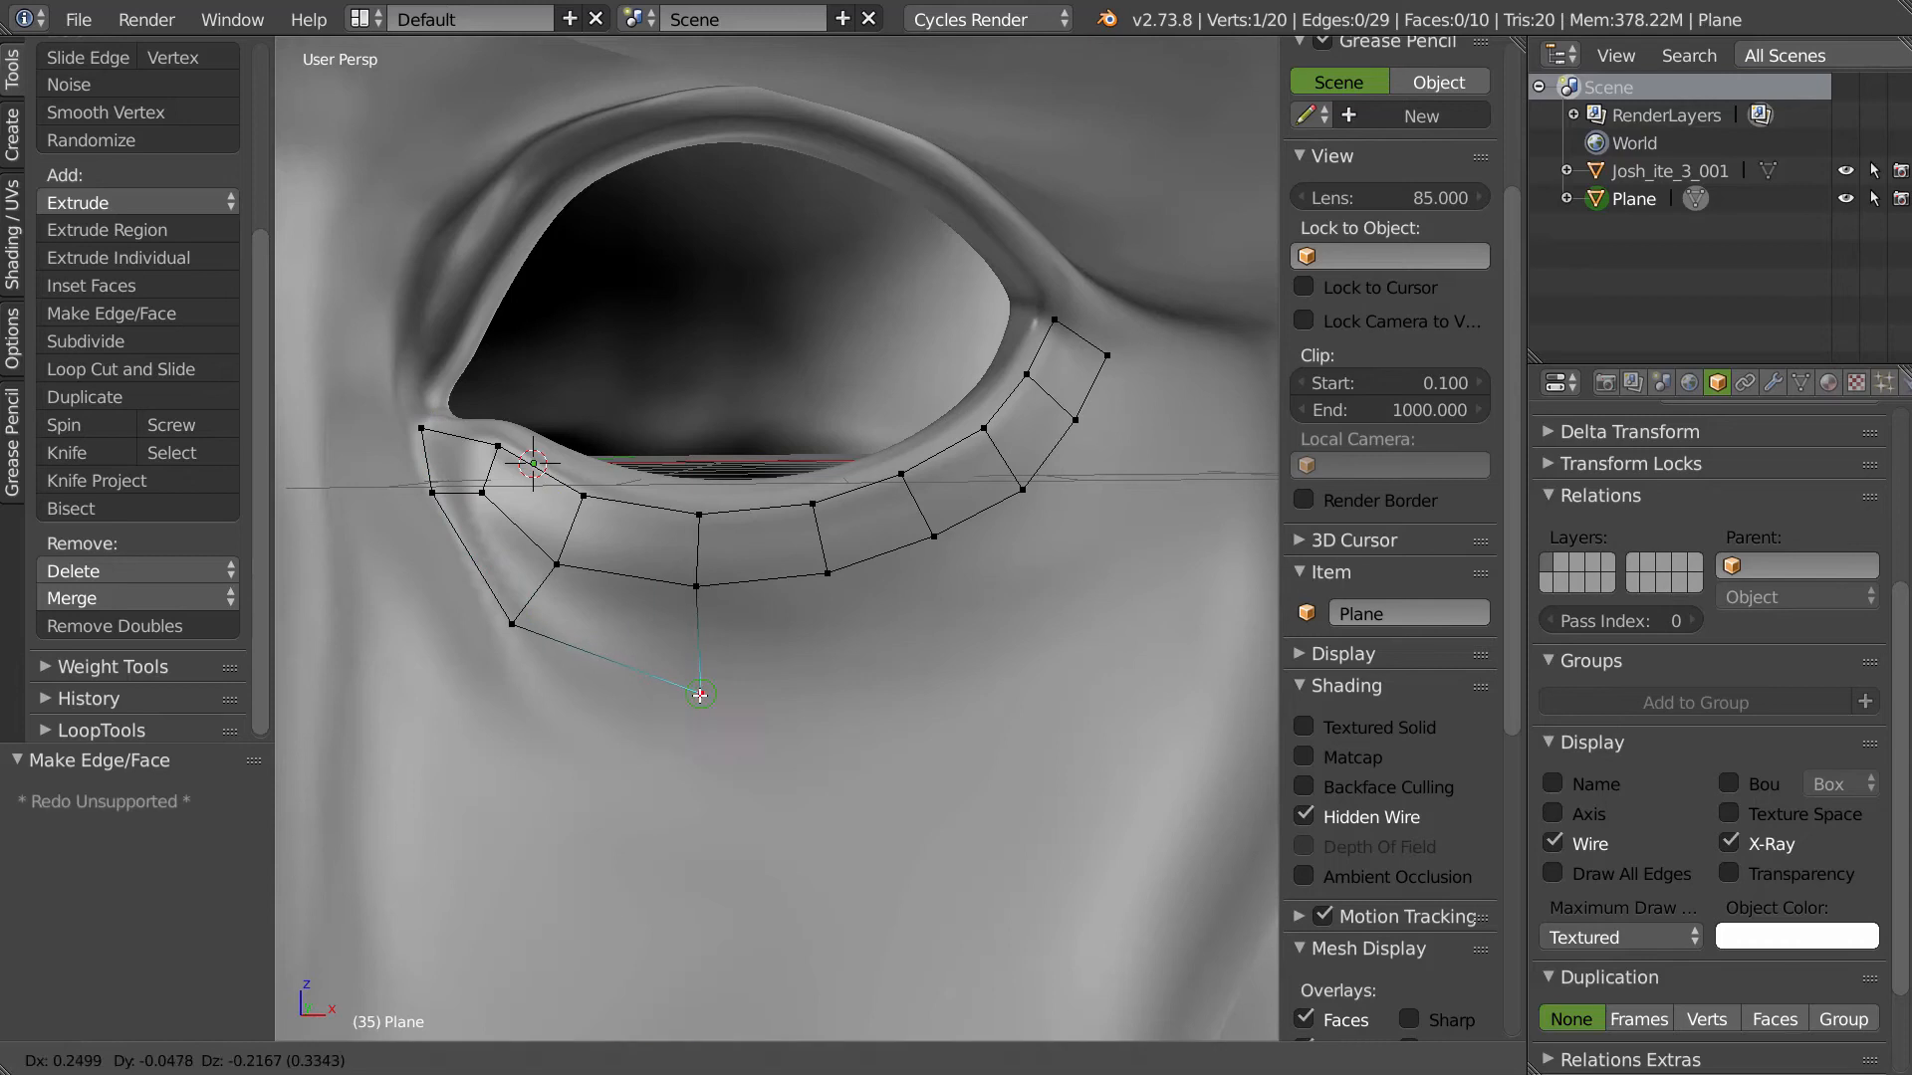
left_click(705, 703)
right_click(697, 586)
key("f")
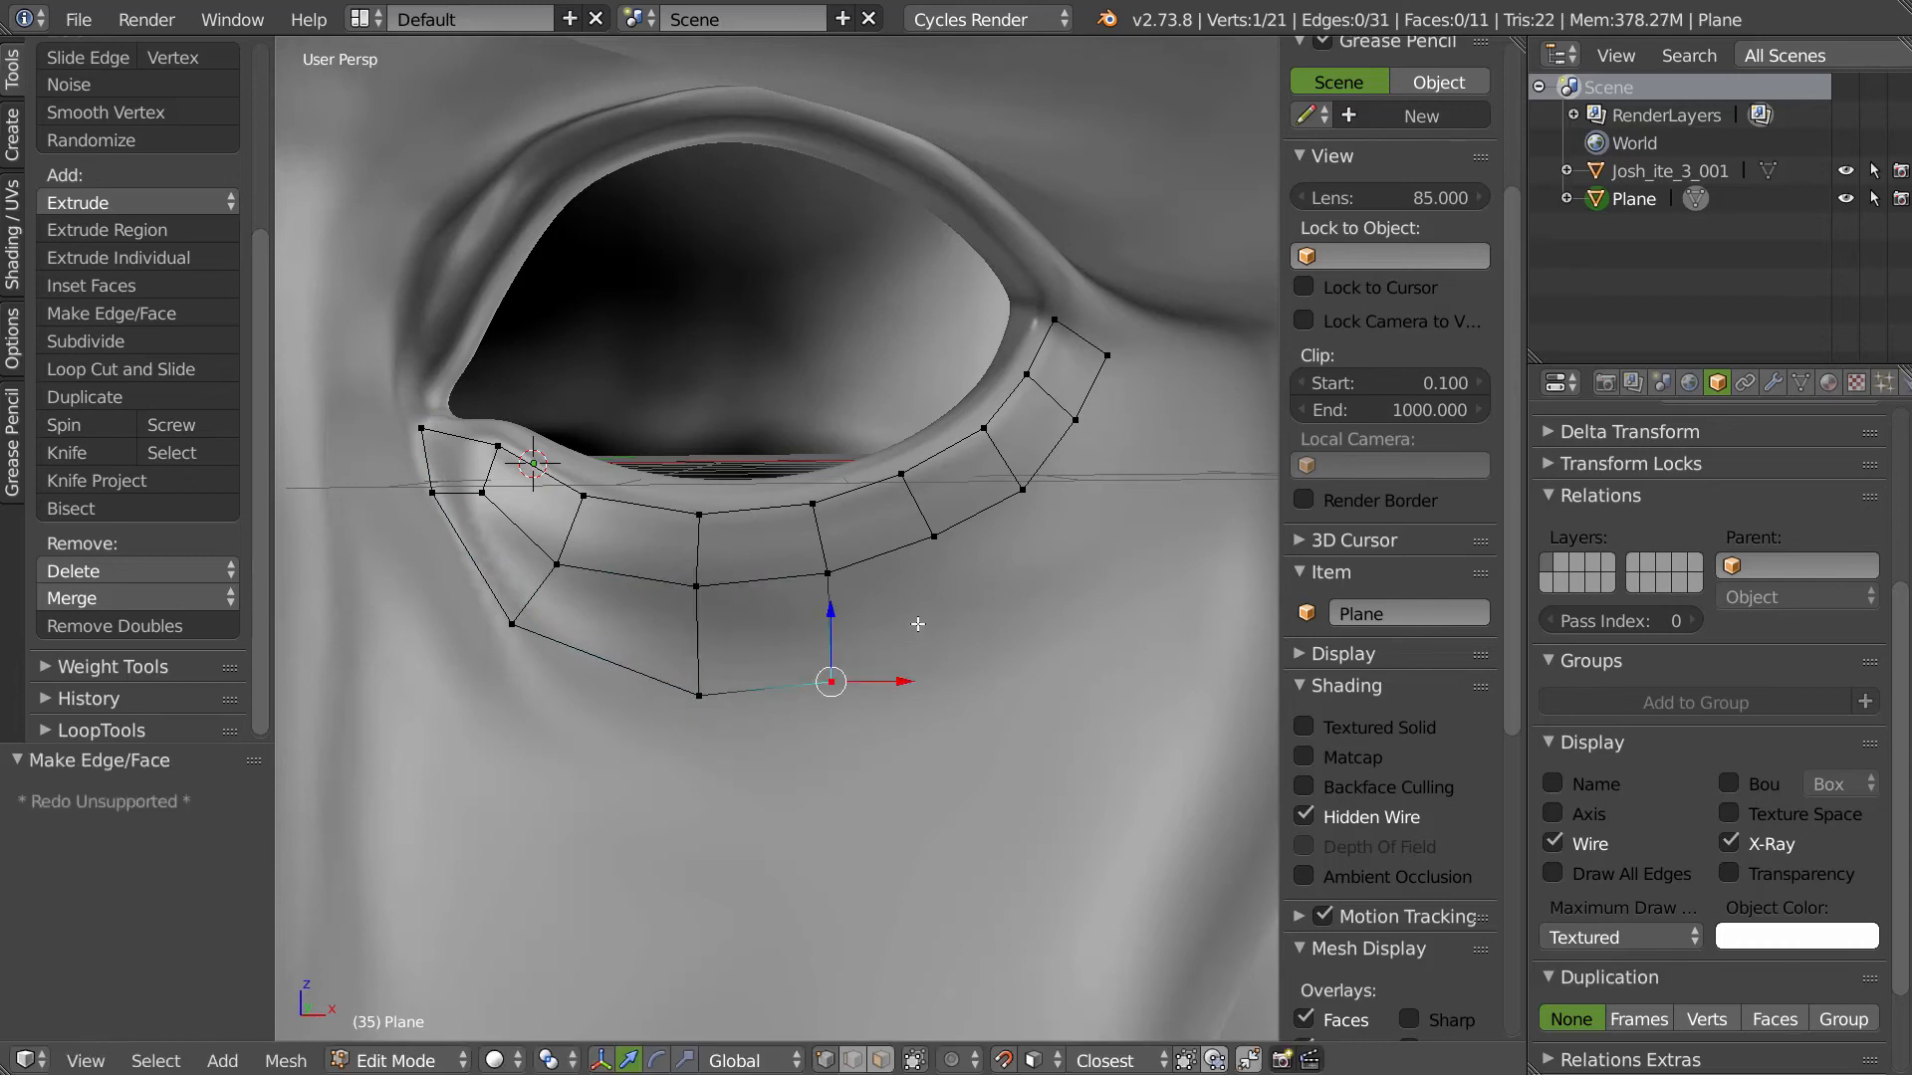
- Turn on Auto Grab in the F2 add-on's preferences and save the user settings
left_click(78, 19)
left_click(157, 329)
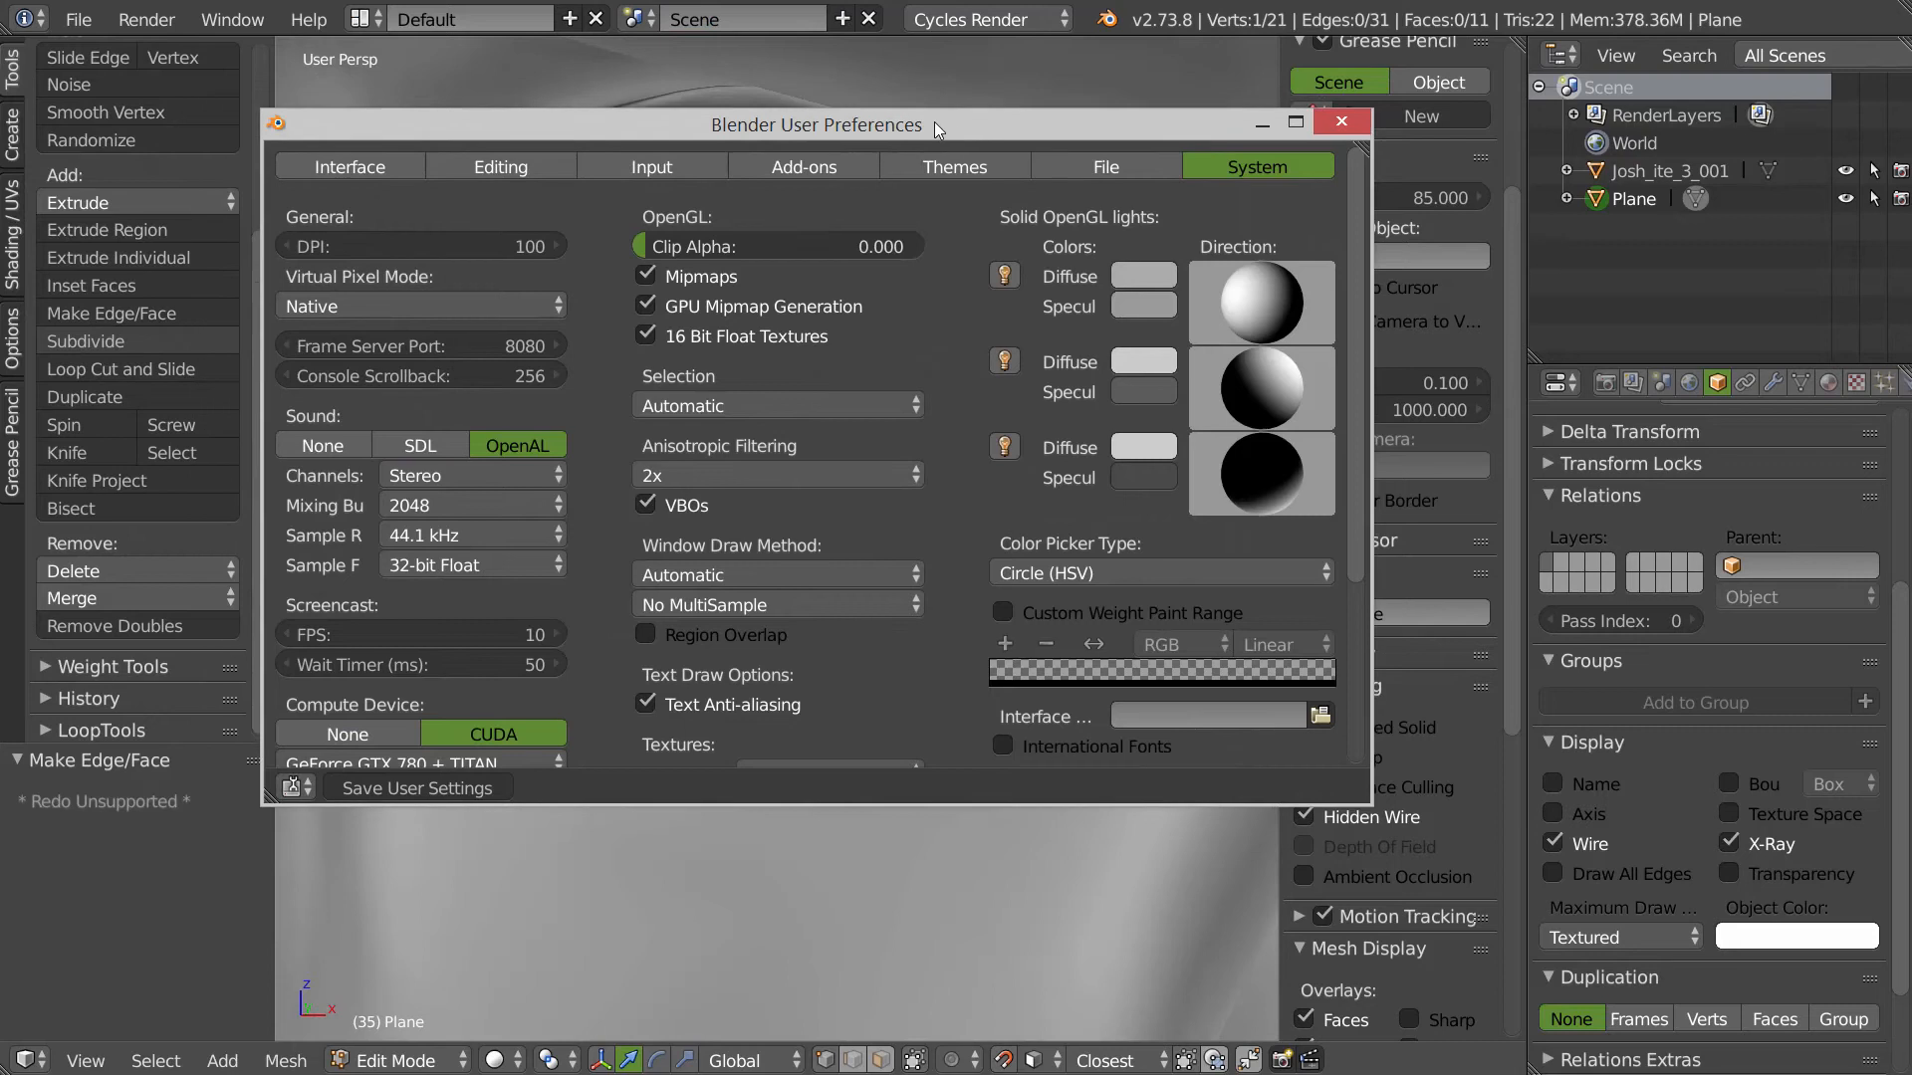
left_click(802, 171)
left_click(409, 216)
type("2")
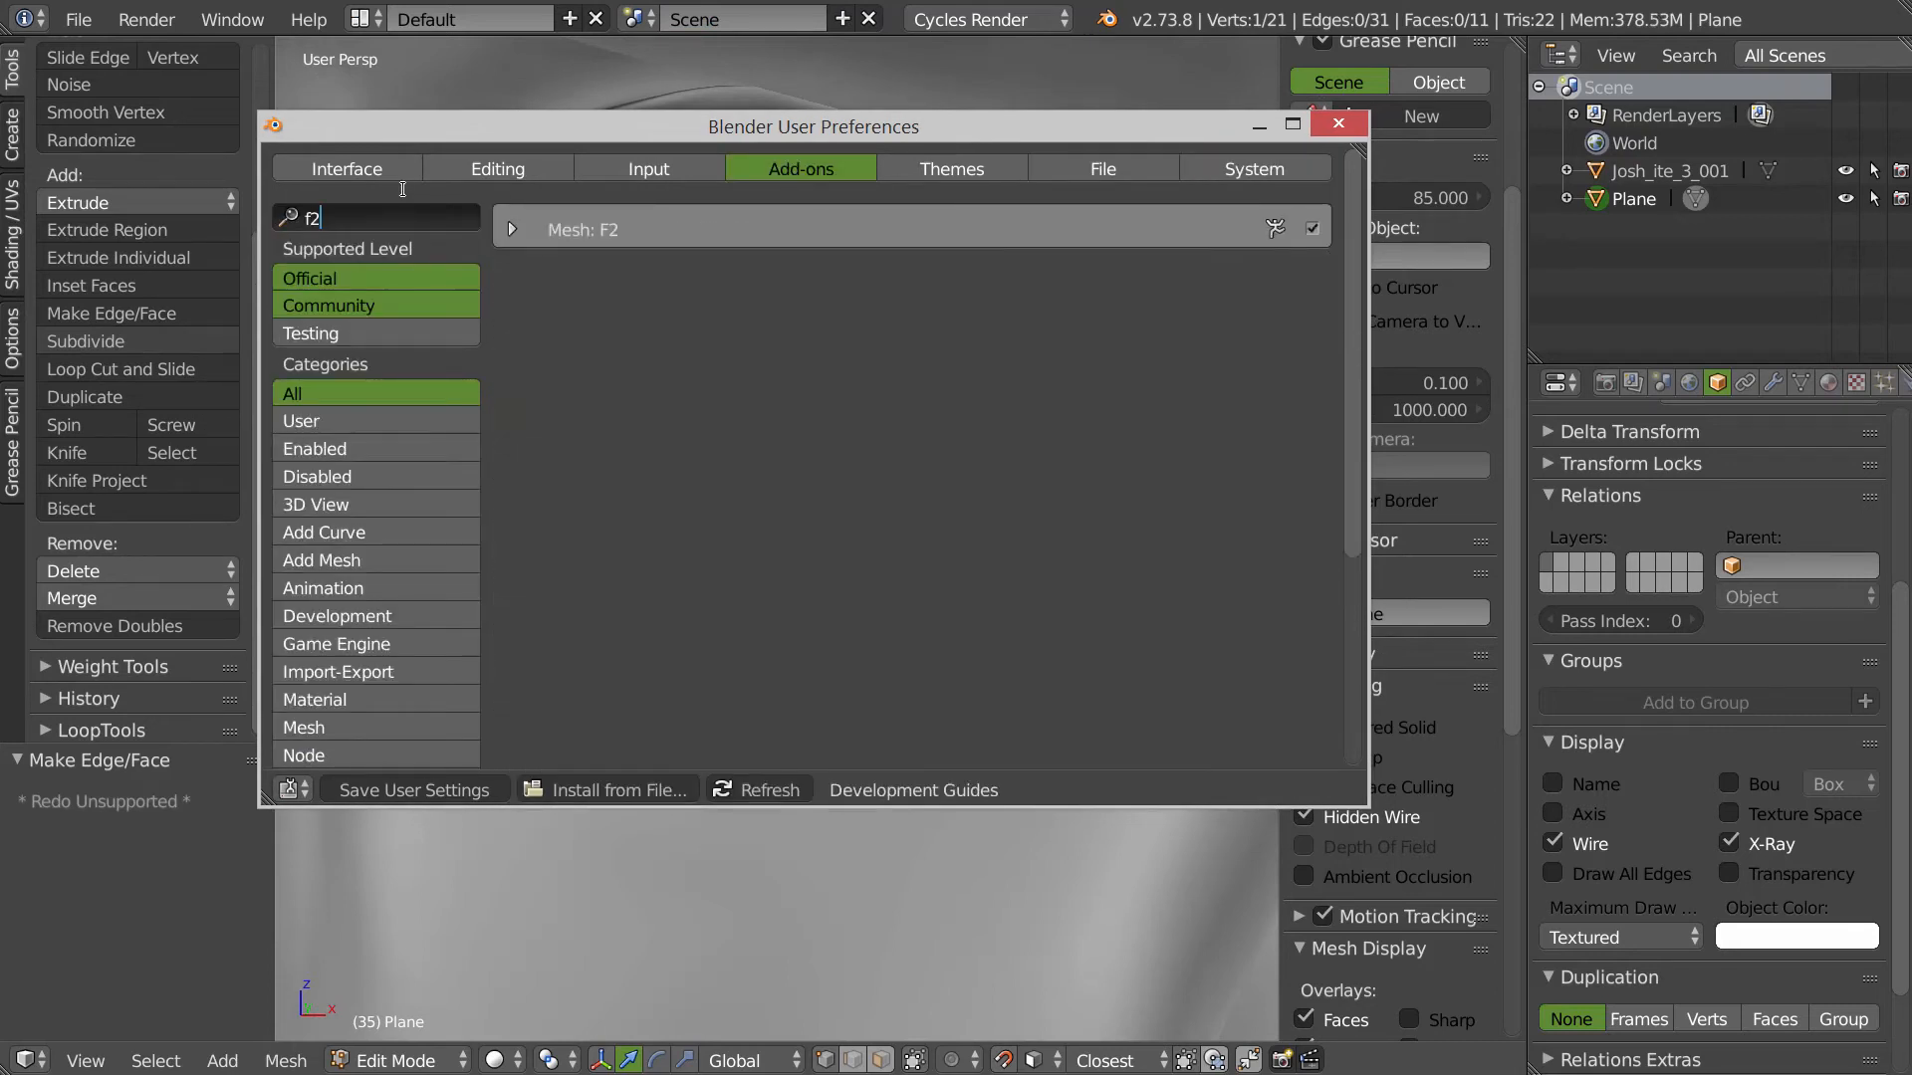
left_click(513, 226)
left_click(512, 227)
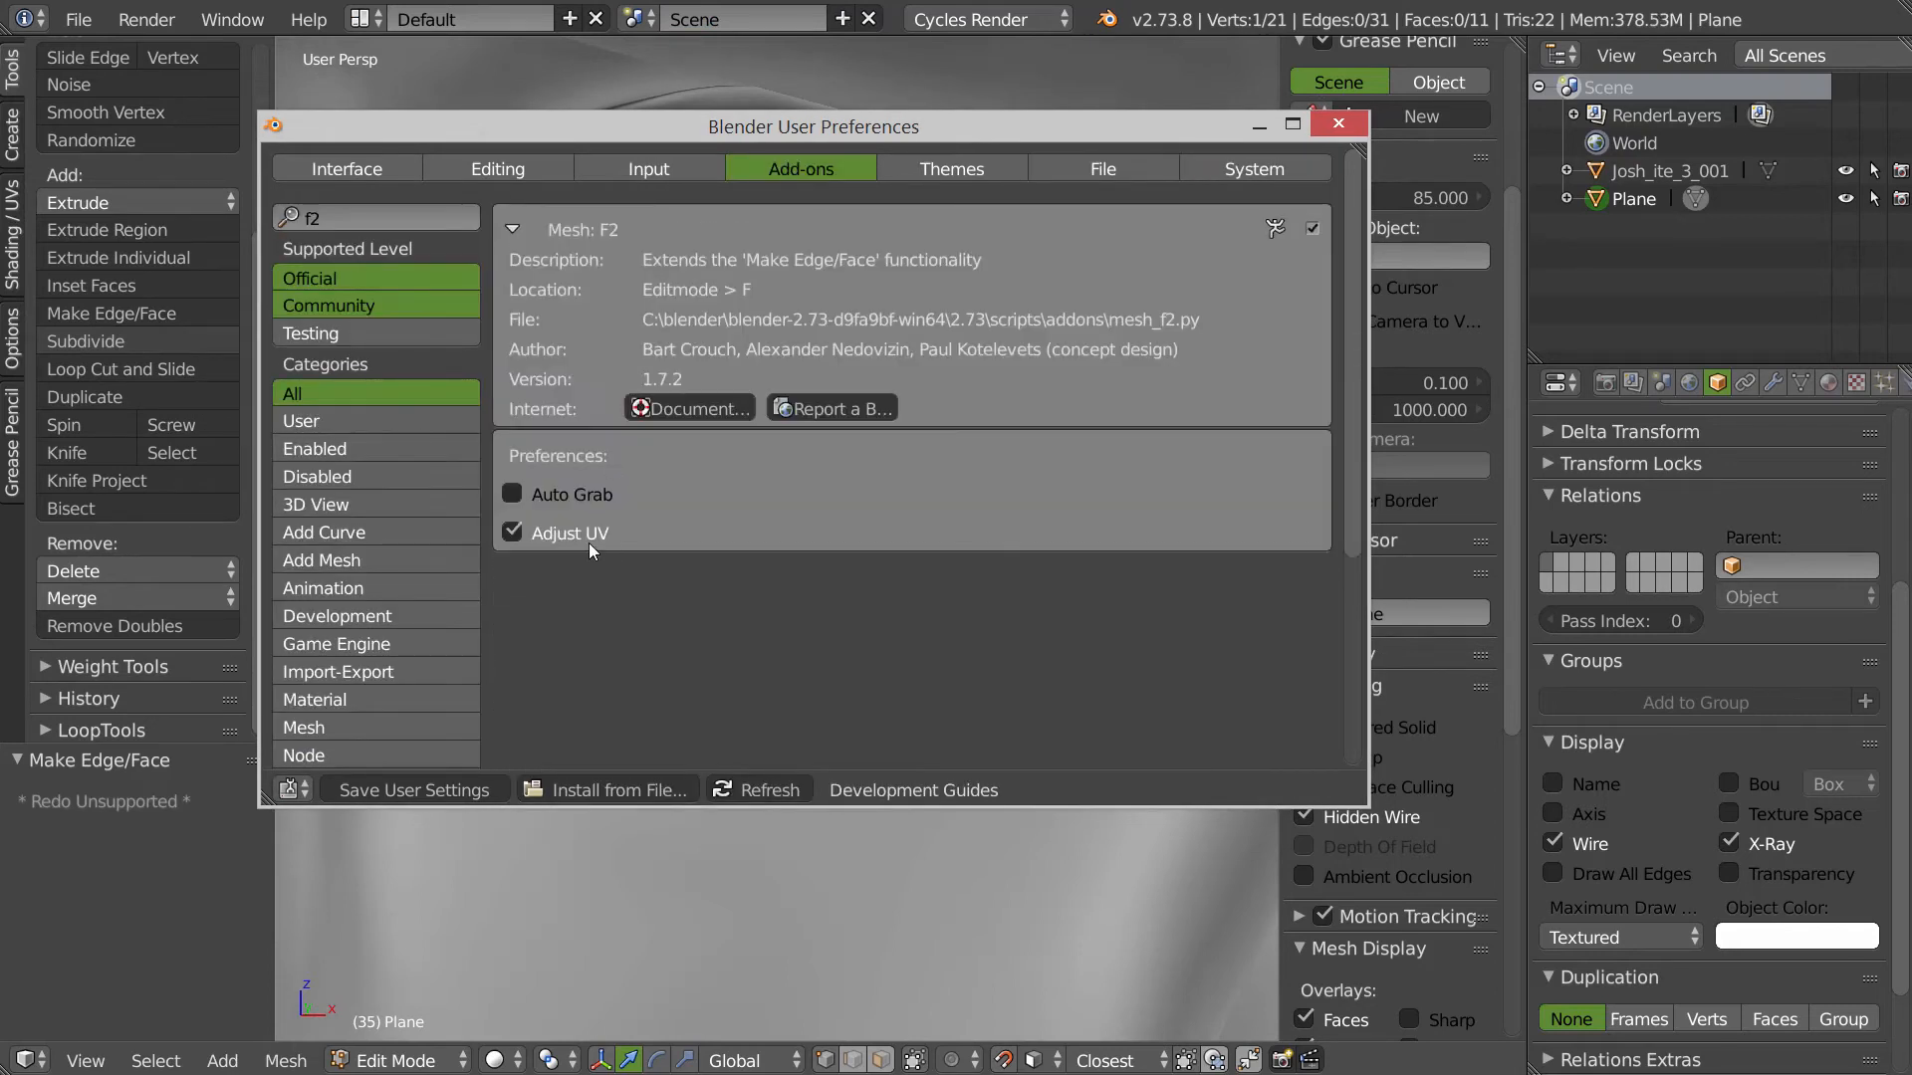
left_click(514, 495)
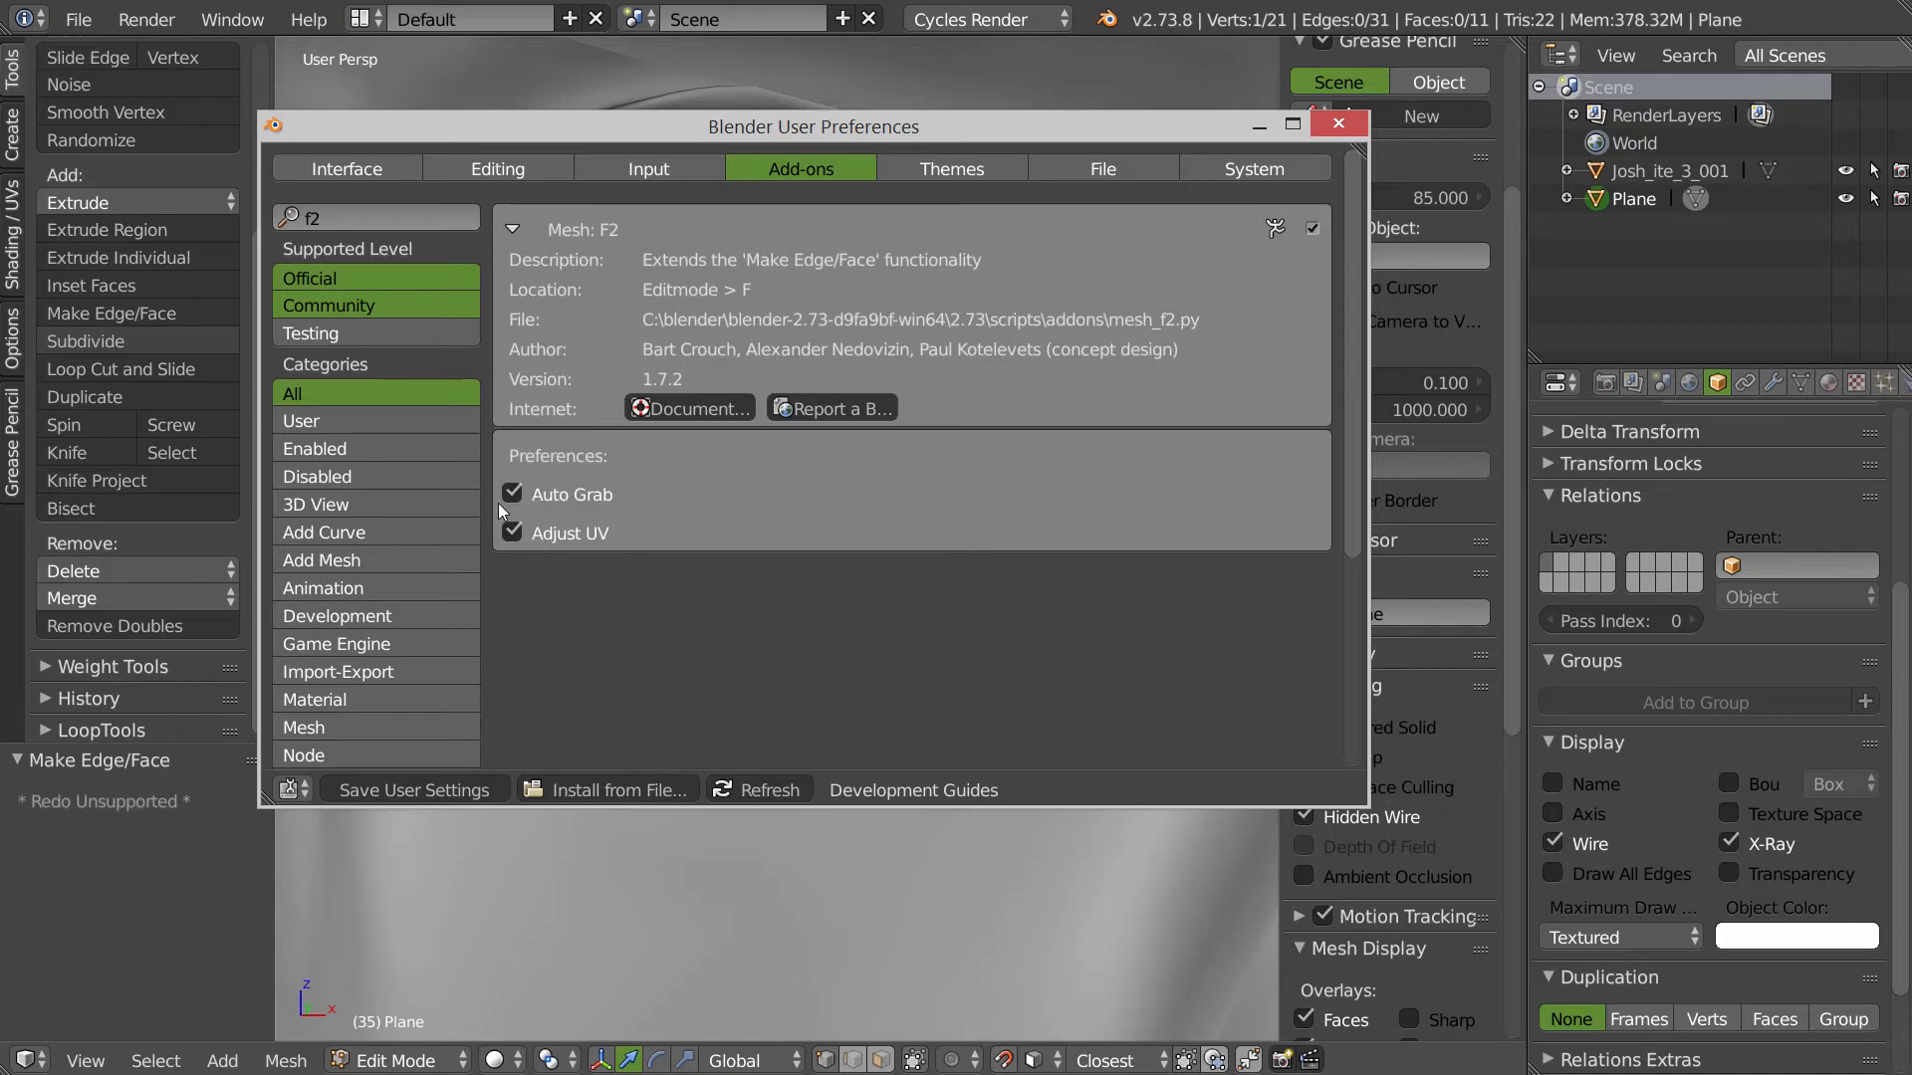
left_click(425, 792)
left_click(1338, 123)
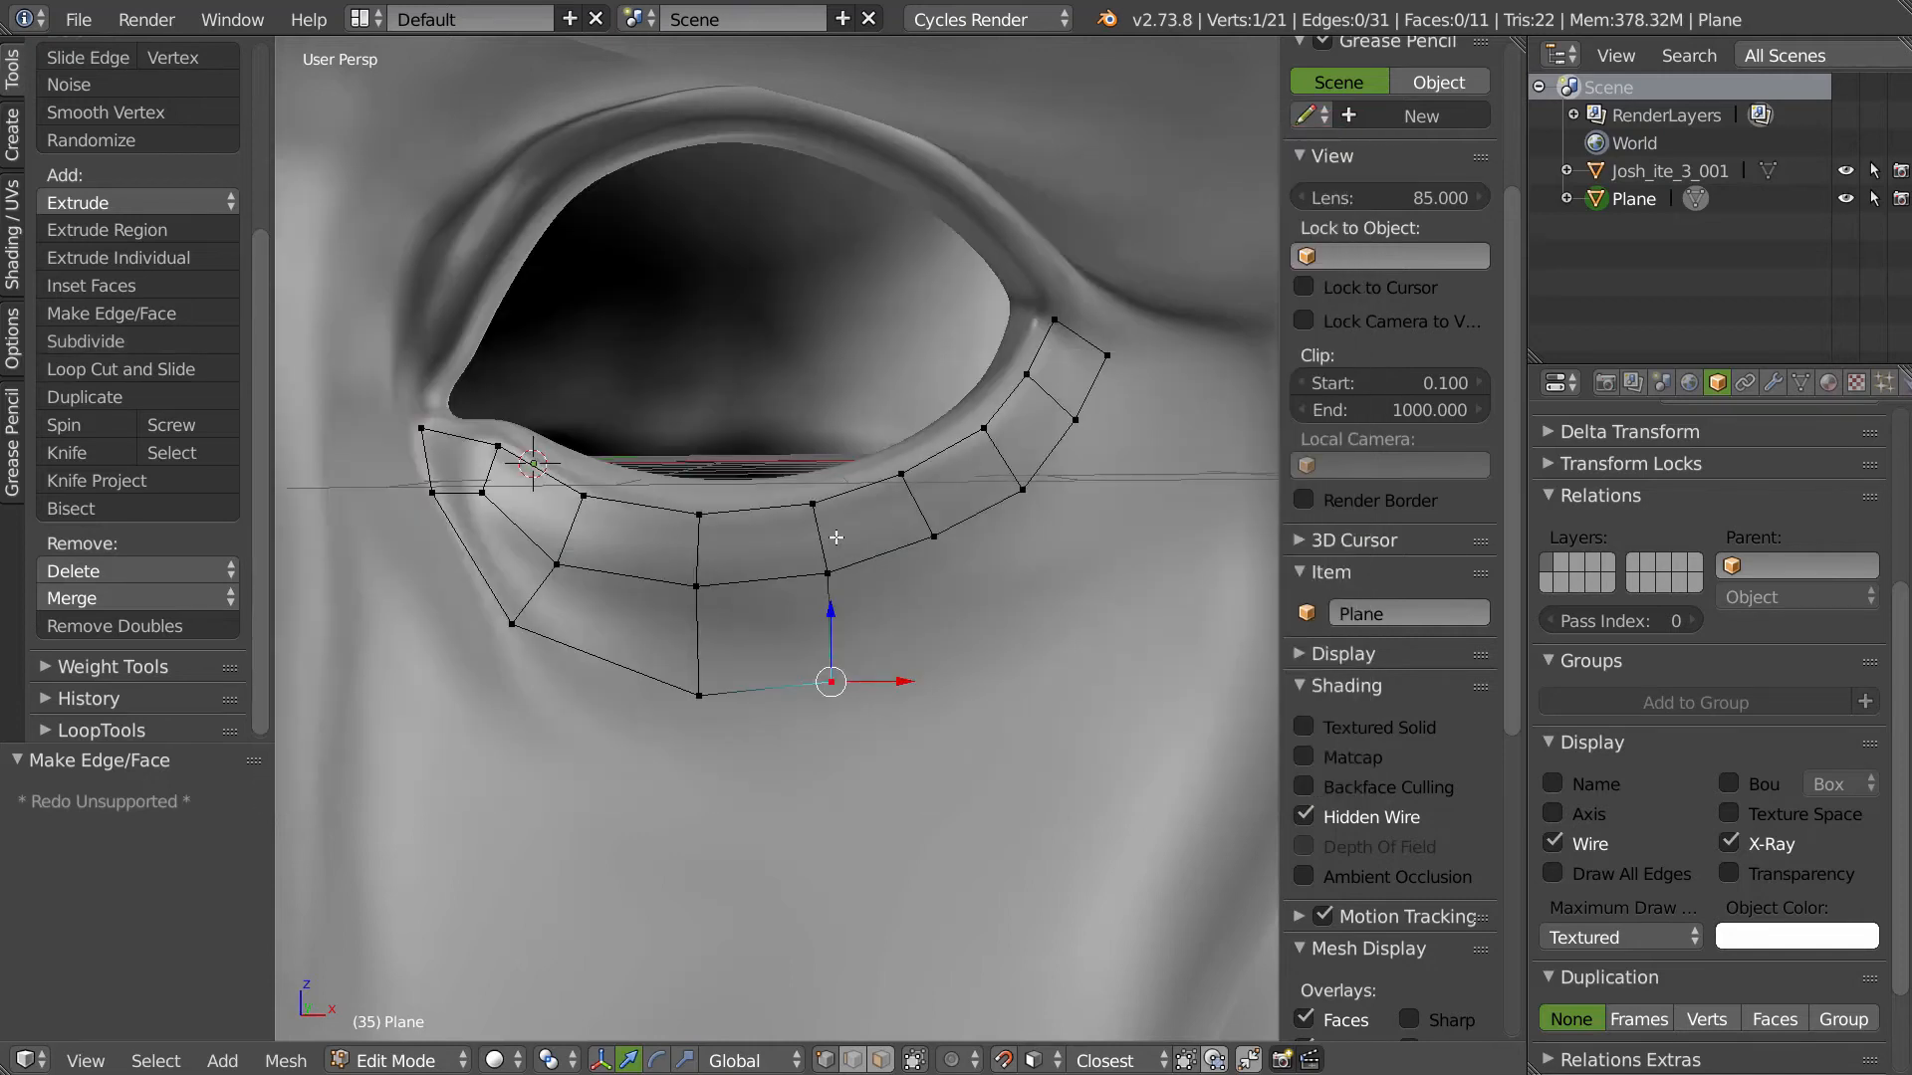
- Continue the second row with four more quads toward the outer eye corner, placing each new vertex
key("F2")
left_click(970, 572)
key("F2")
left_click(1088, 564)
key("F2")
left_click(1140, 461)
right_click(1082, 428)
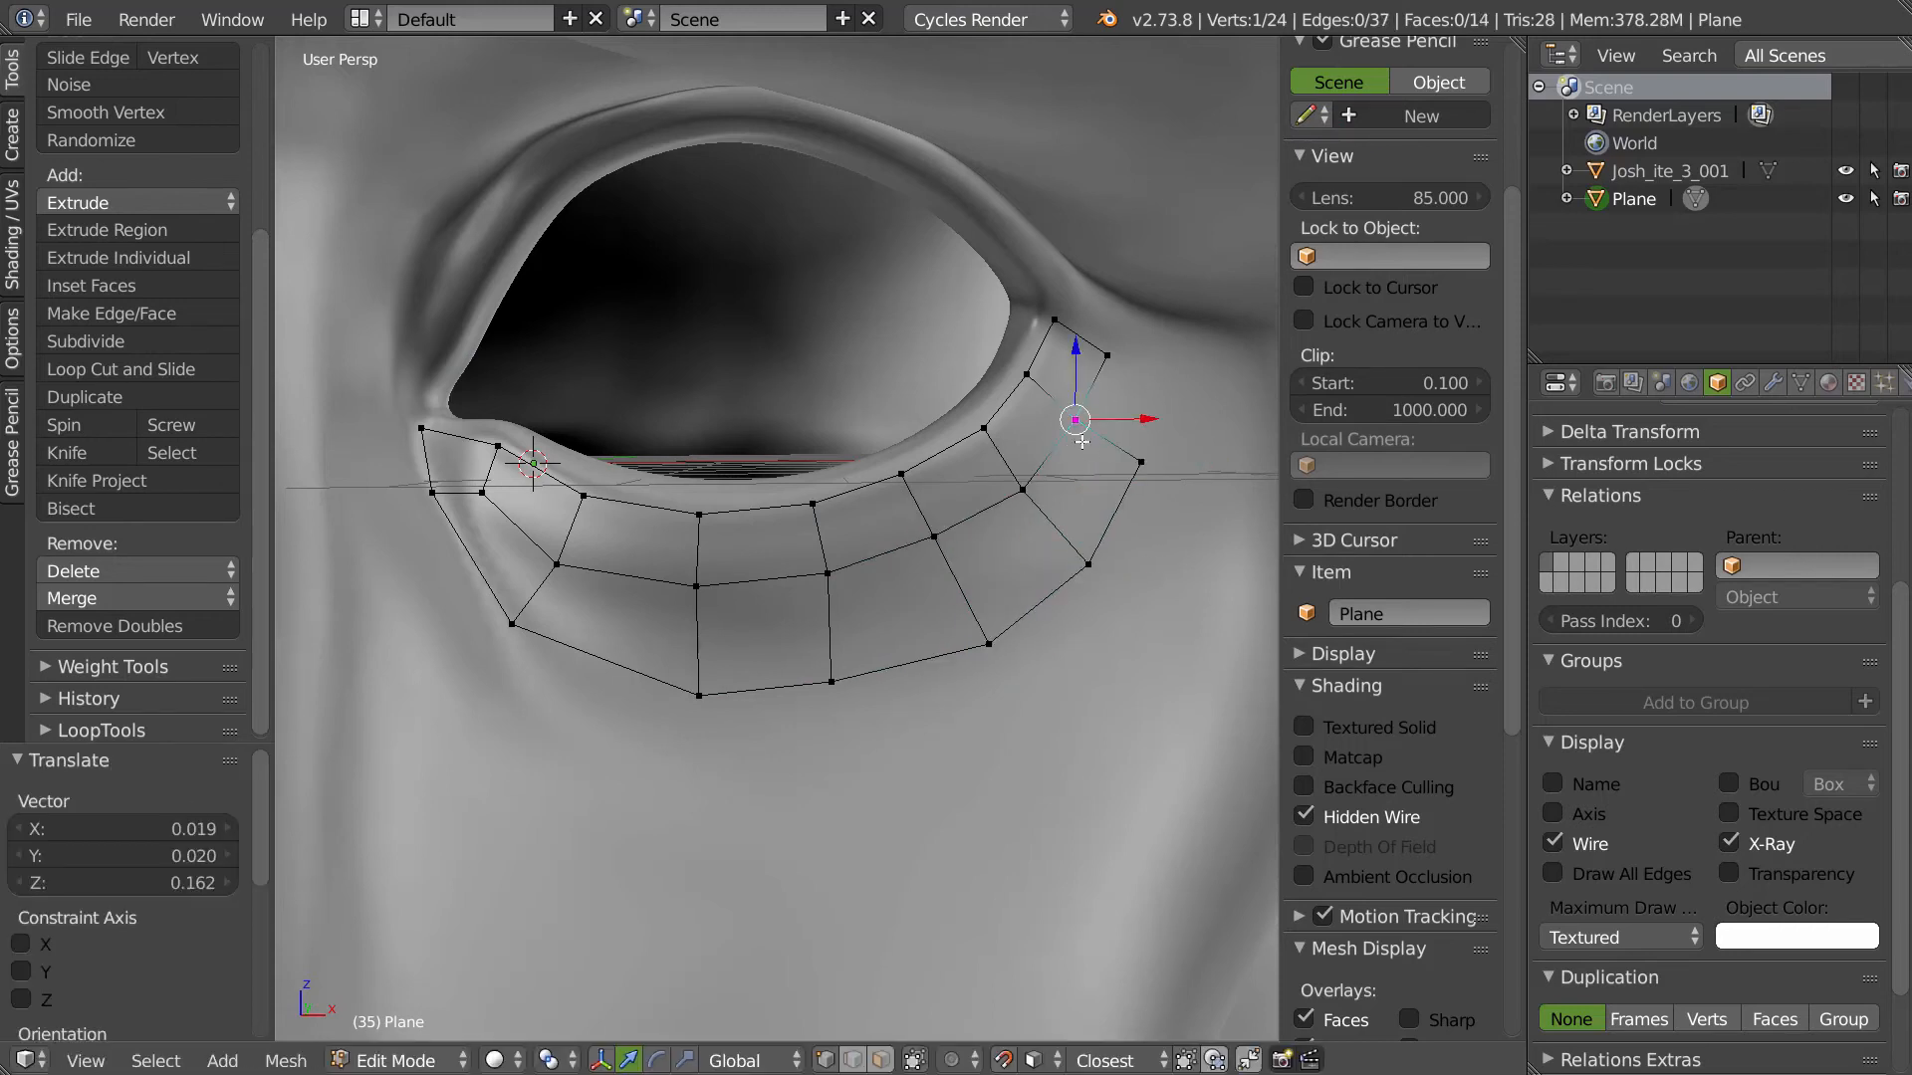
key("F2")
right_click(1185, 545)
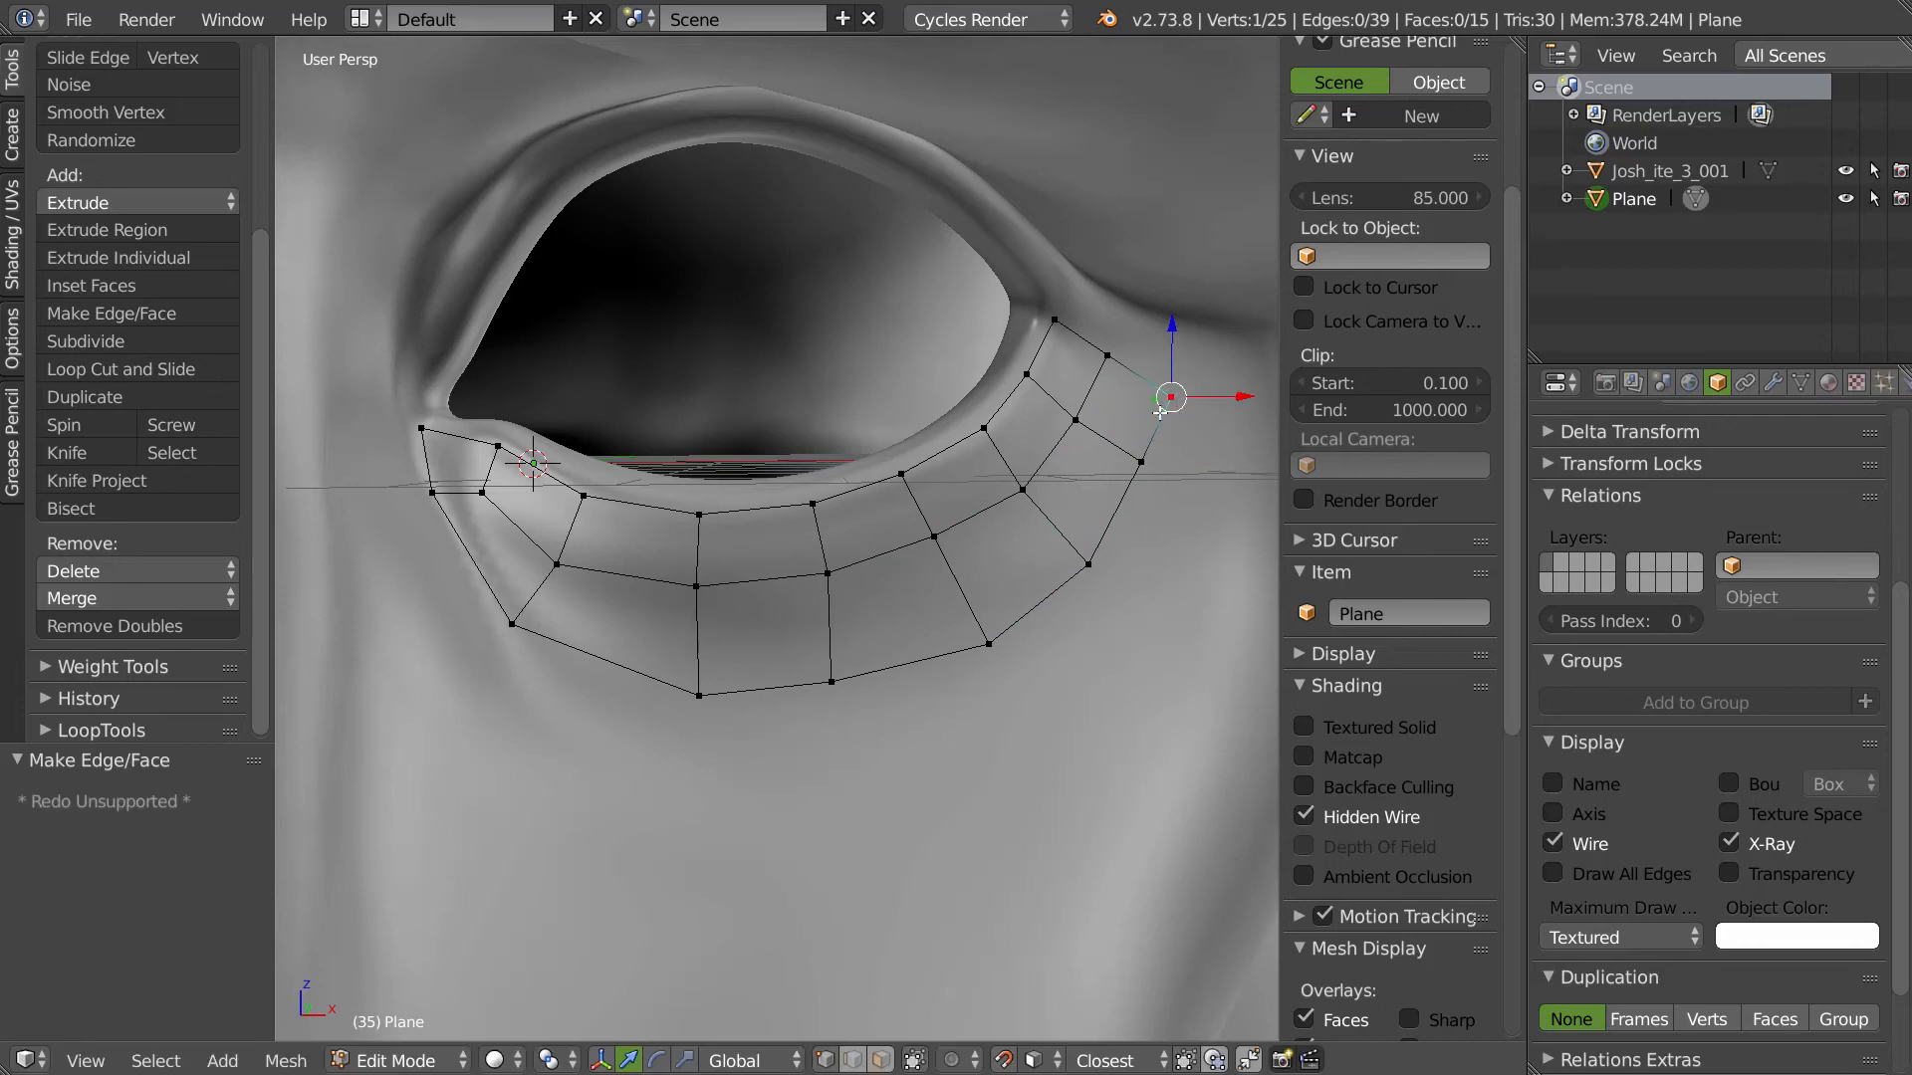
- Reposition vertices along the second row's outer edge to even out the quads around the eye
key("g")
left_click(1150, 475)
right_click(514, 635)
key("g")
left_click(530, 638)
scroll(779, 584, "down", 1)
middle_click_drag(767, 615, 765, 472)
key("g")
left_click(814, 421)
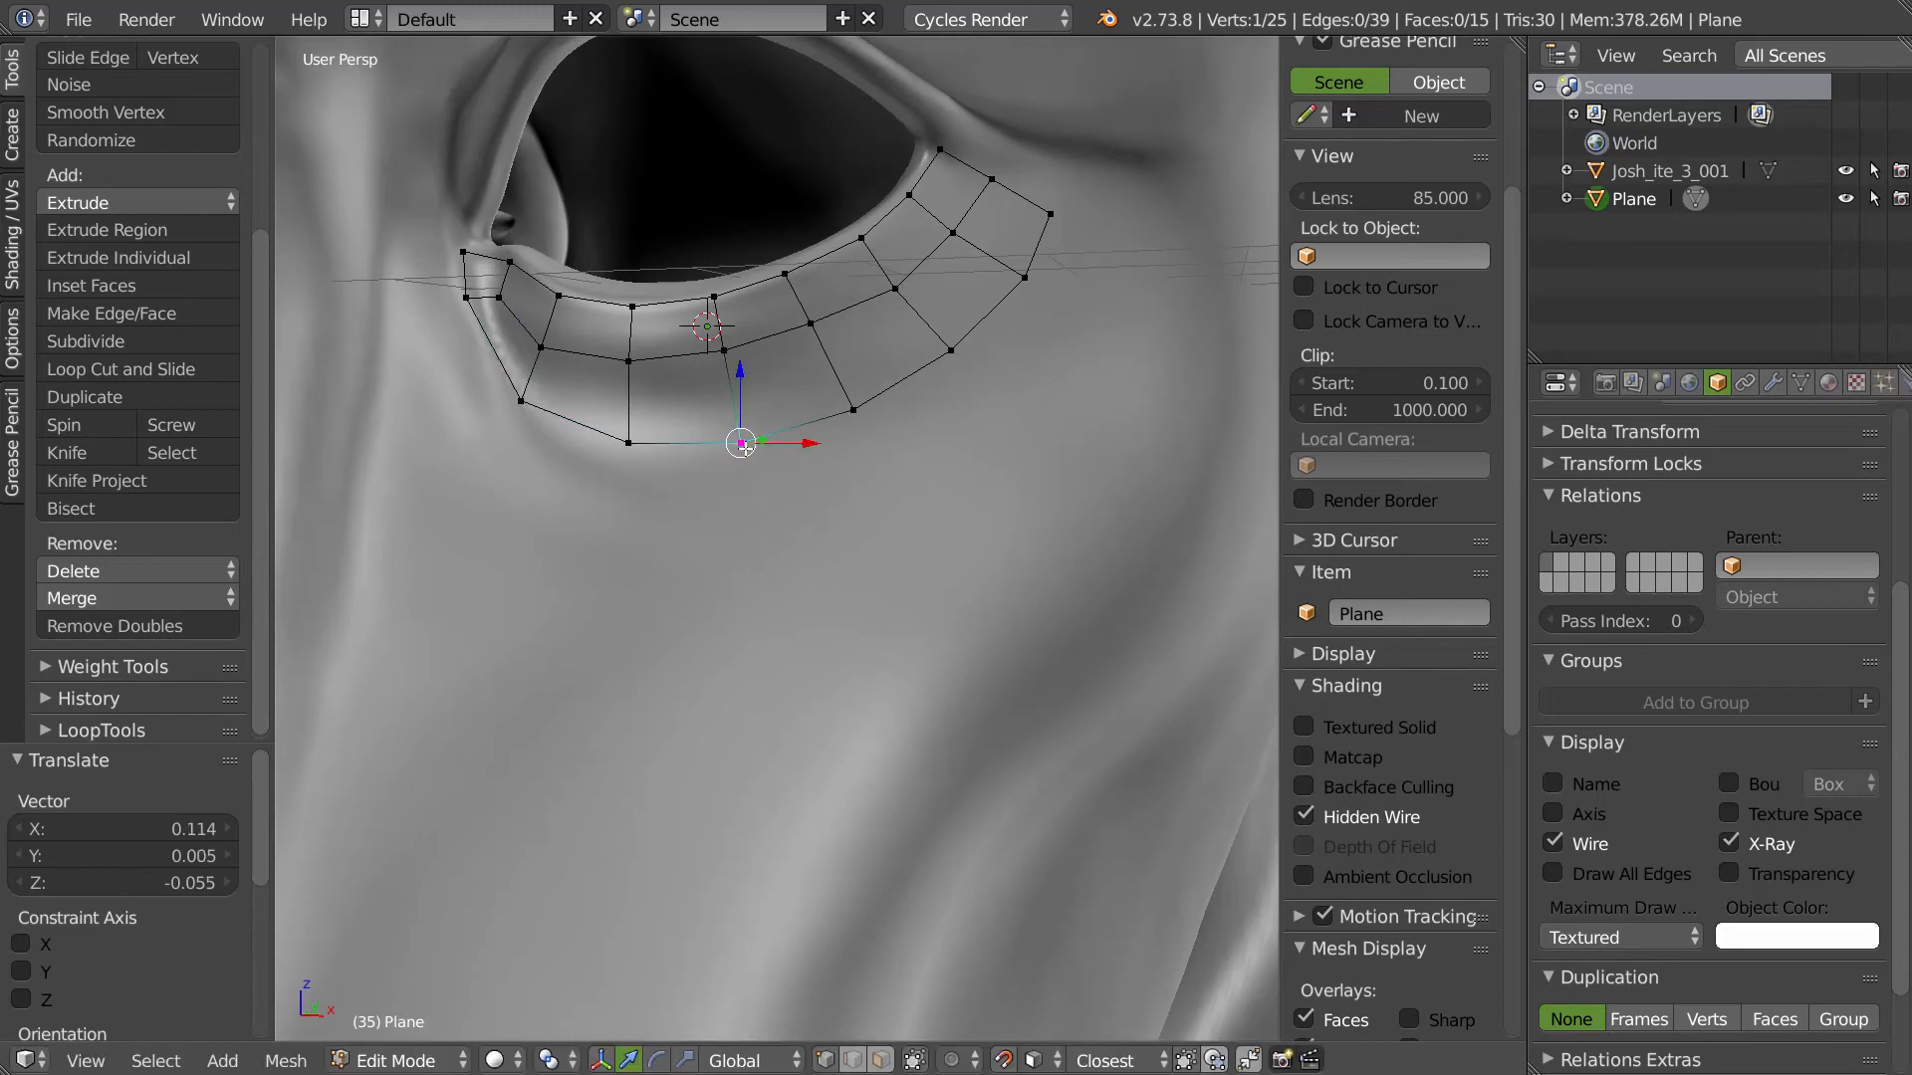
key("alt+Tab")
key("alt+Tab")
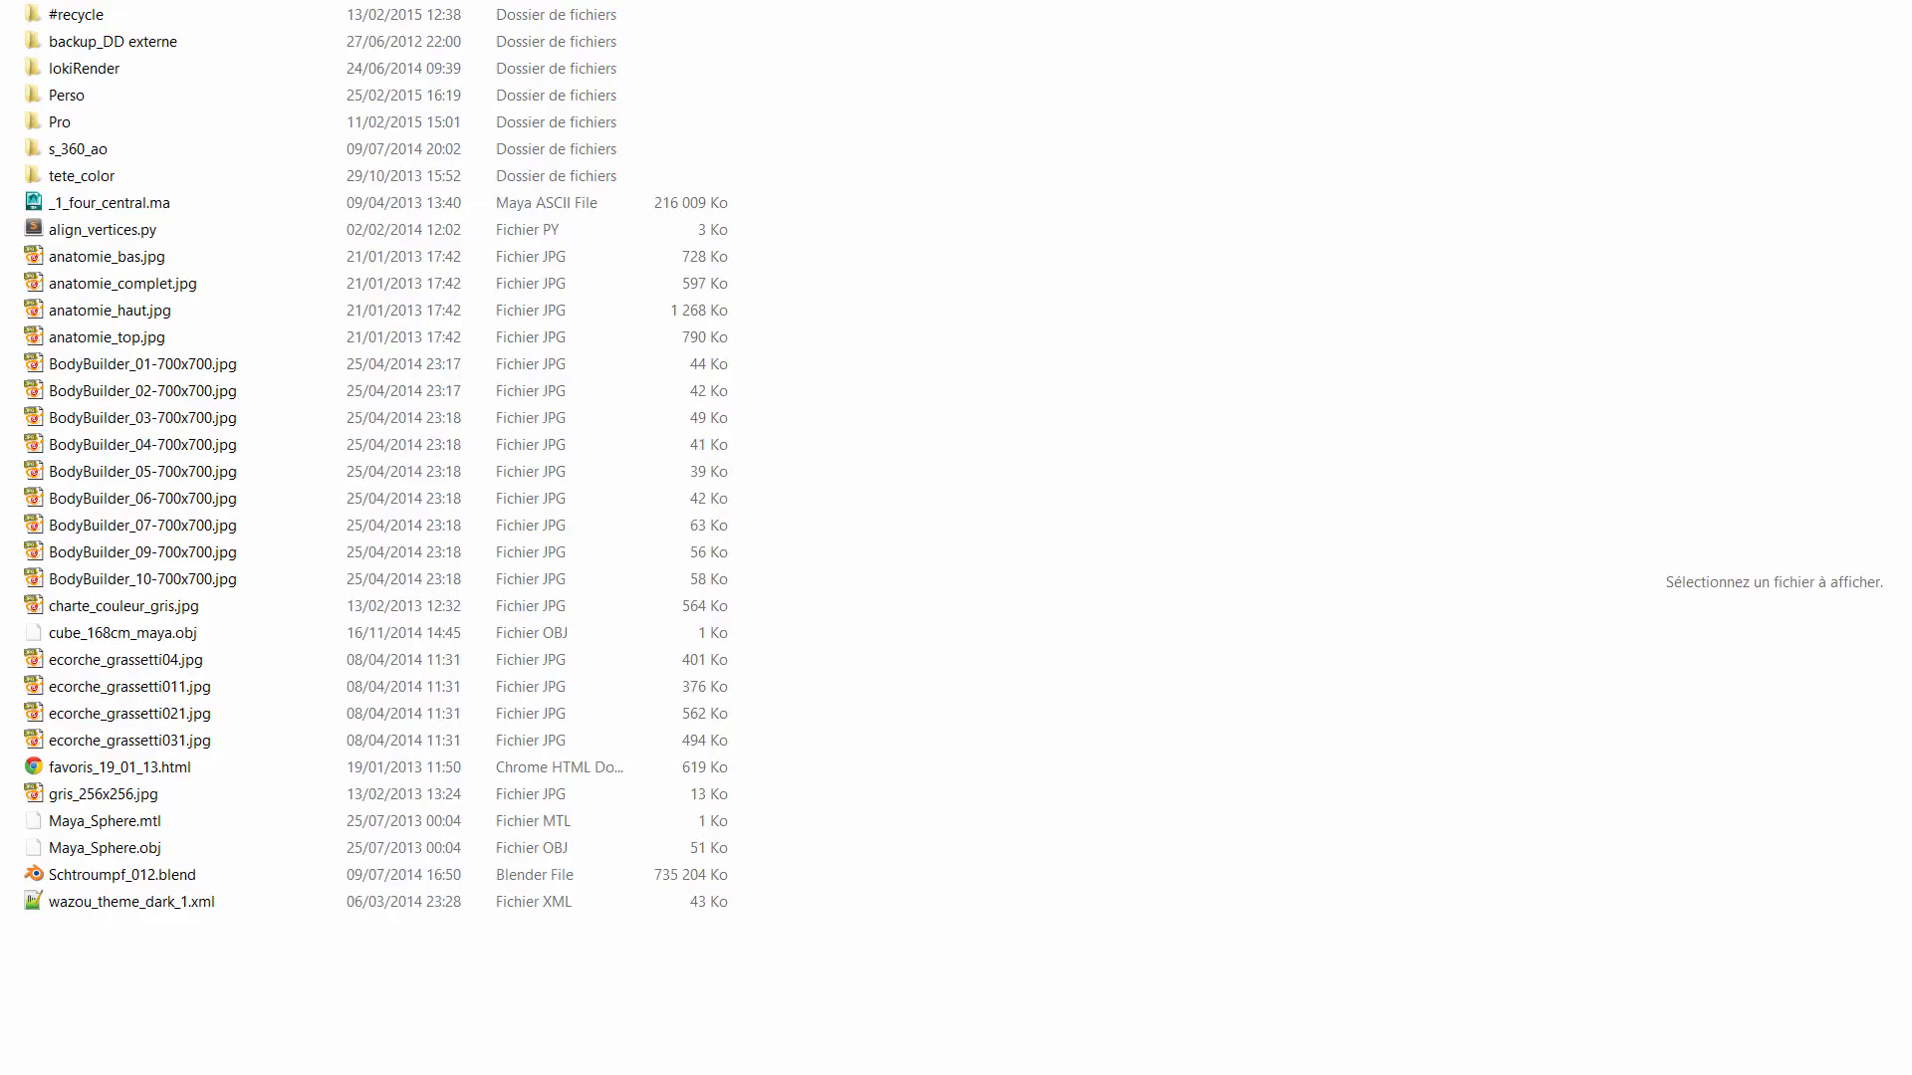
key("alt+Tab")
- Enable the Bsurfaces GPL Edition add-on in the user preferences
left_click(70, 22)
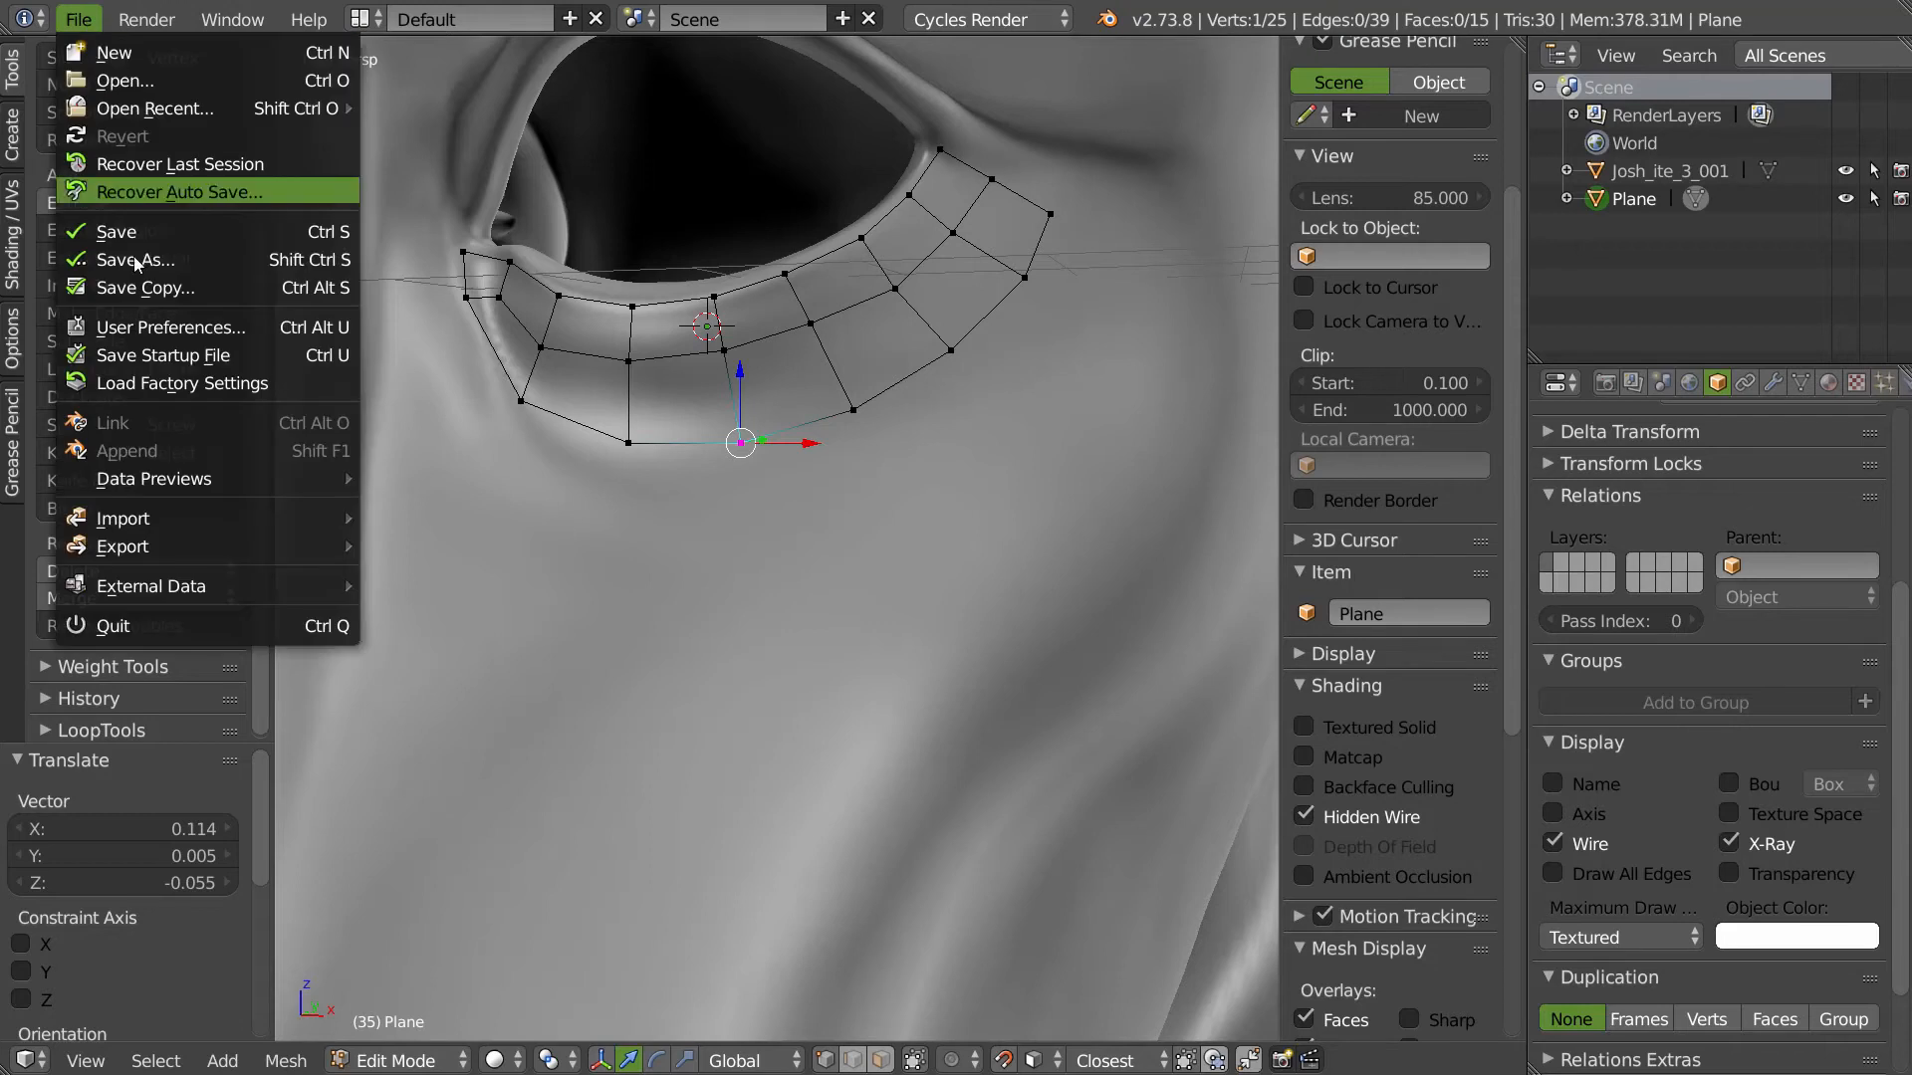
left_click(149, 327)
left_click_drag(235, 19, 797, 154)
left_click(369, 230)
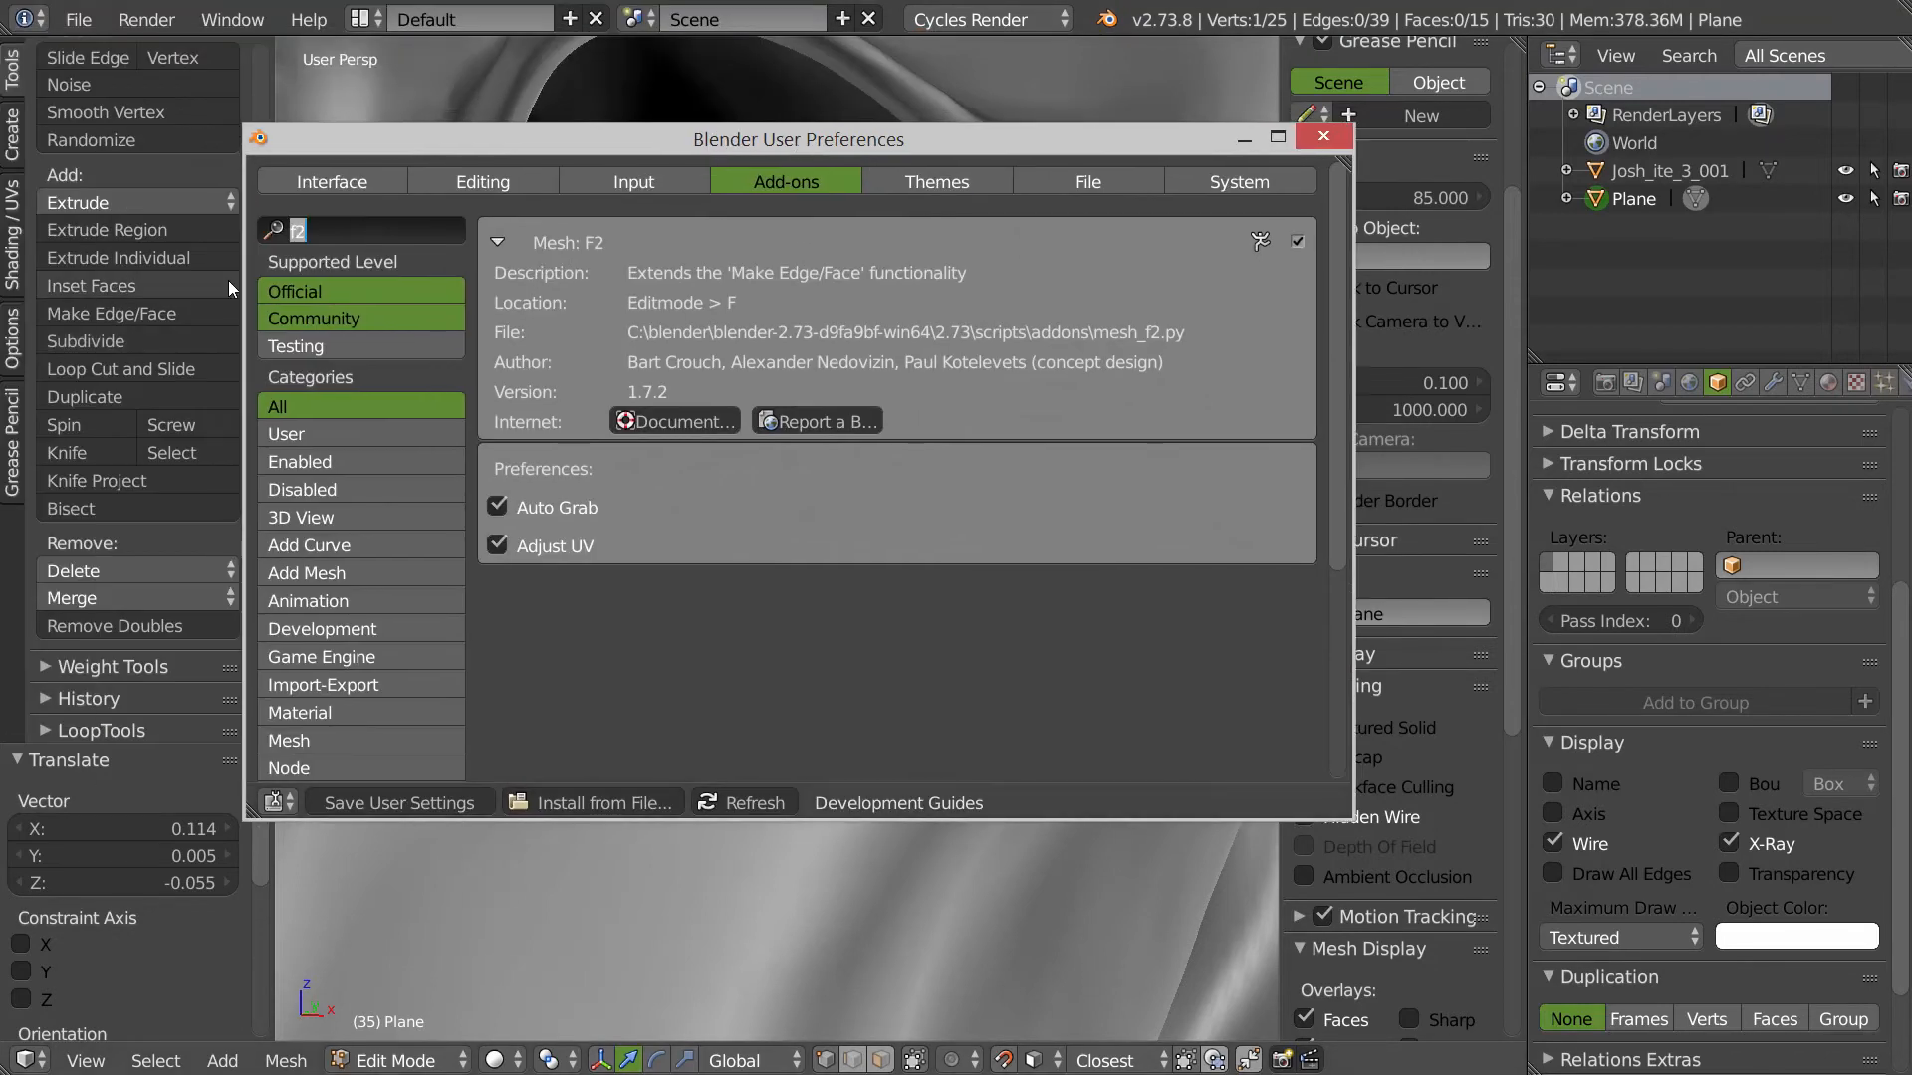
type("bsur")
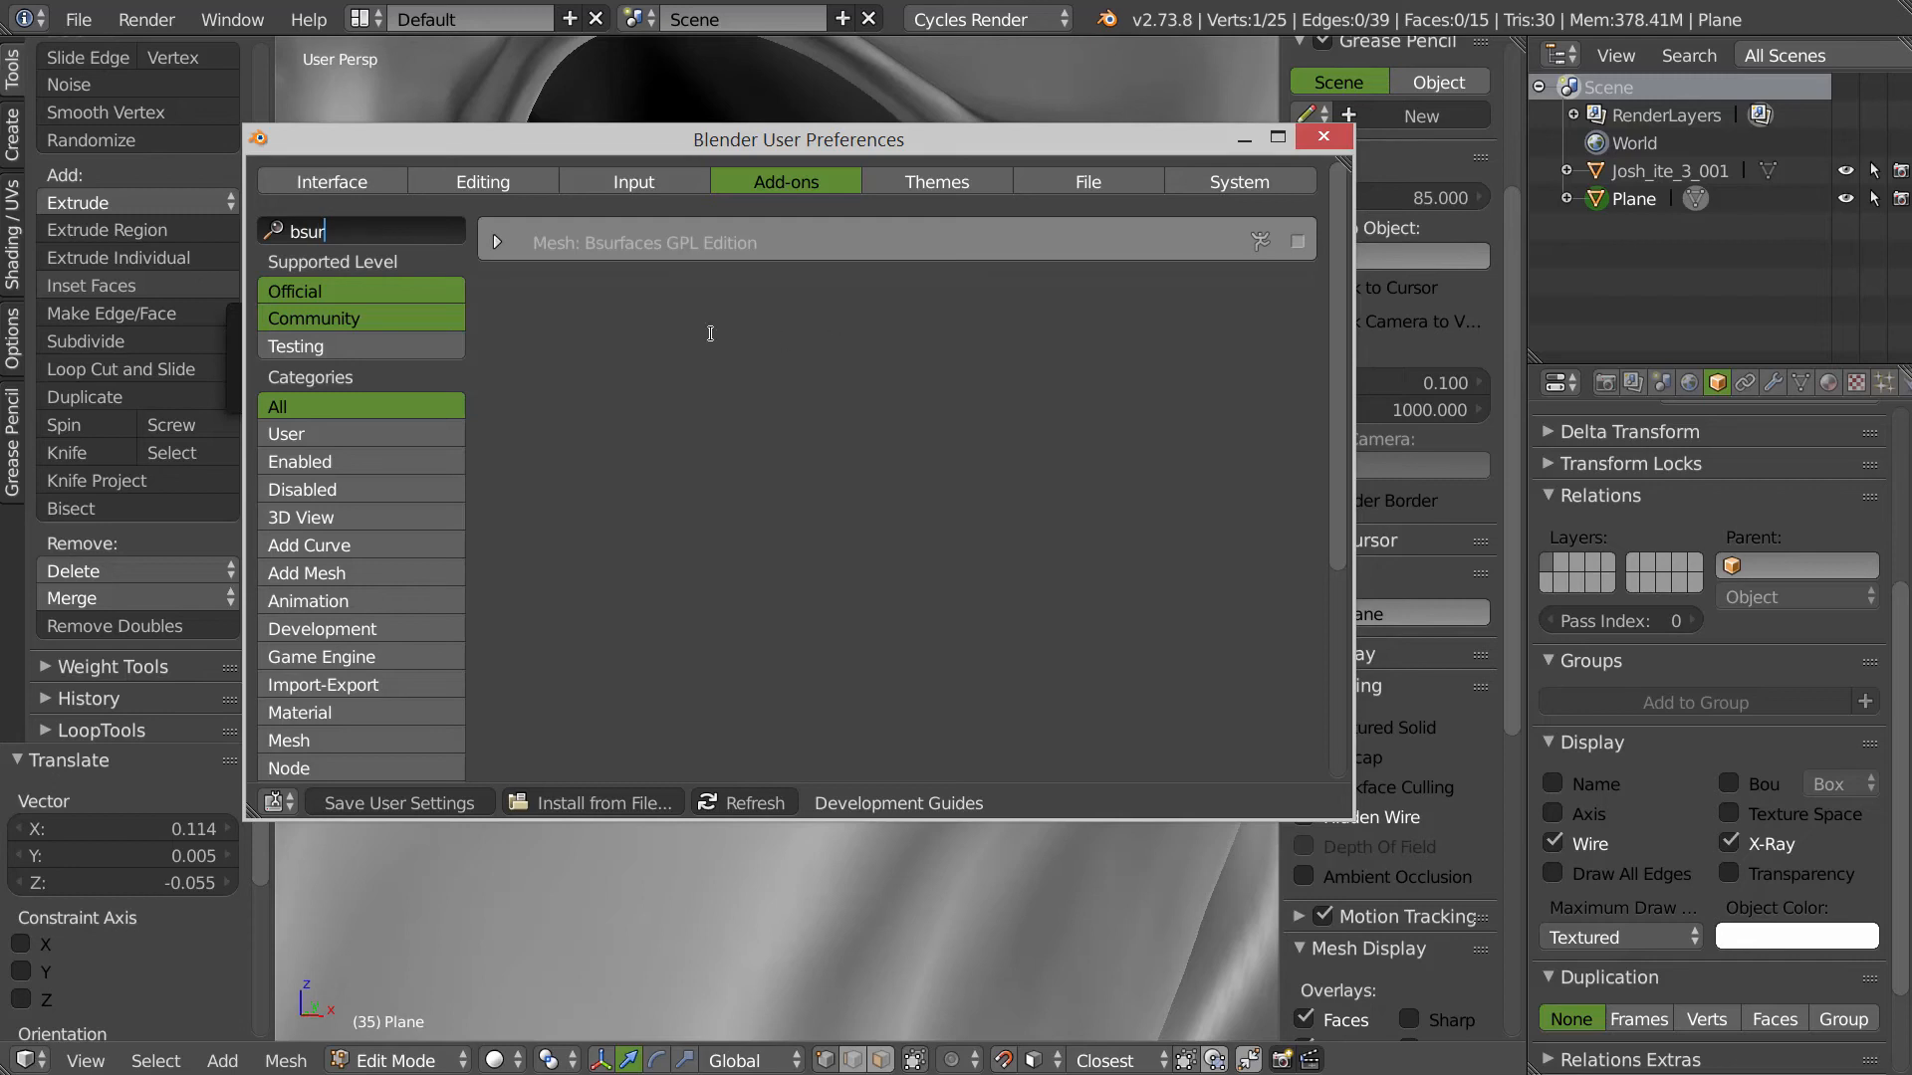
left_click(1296, 242)
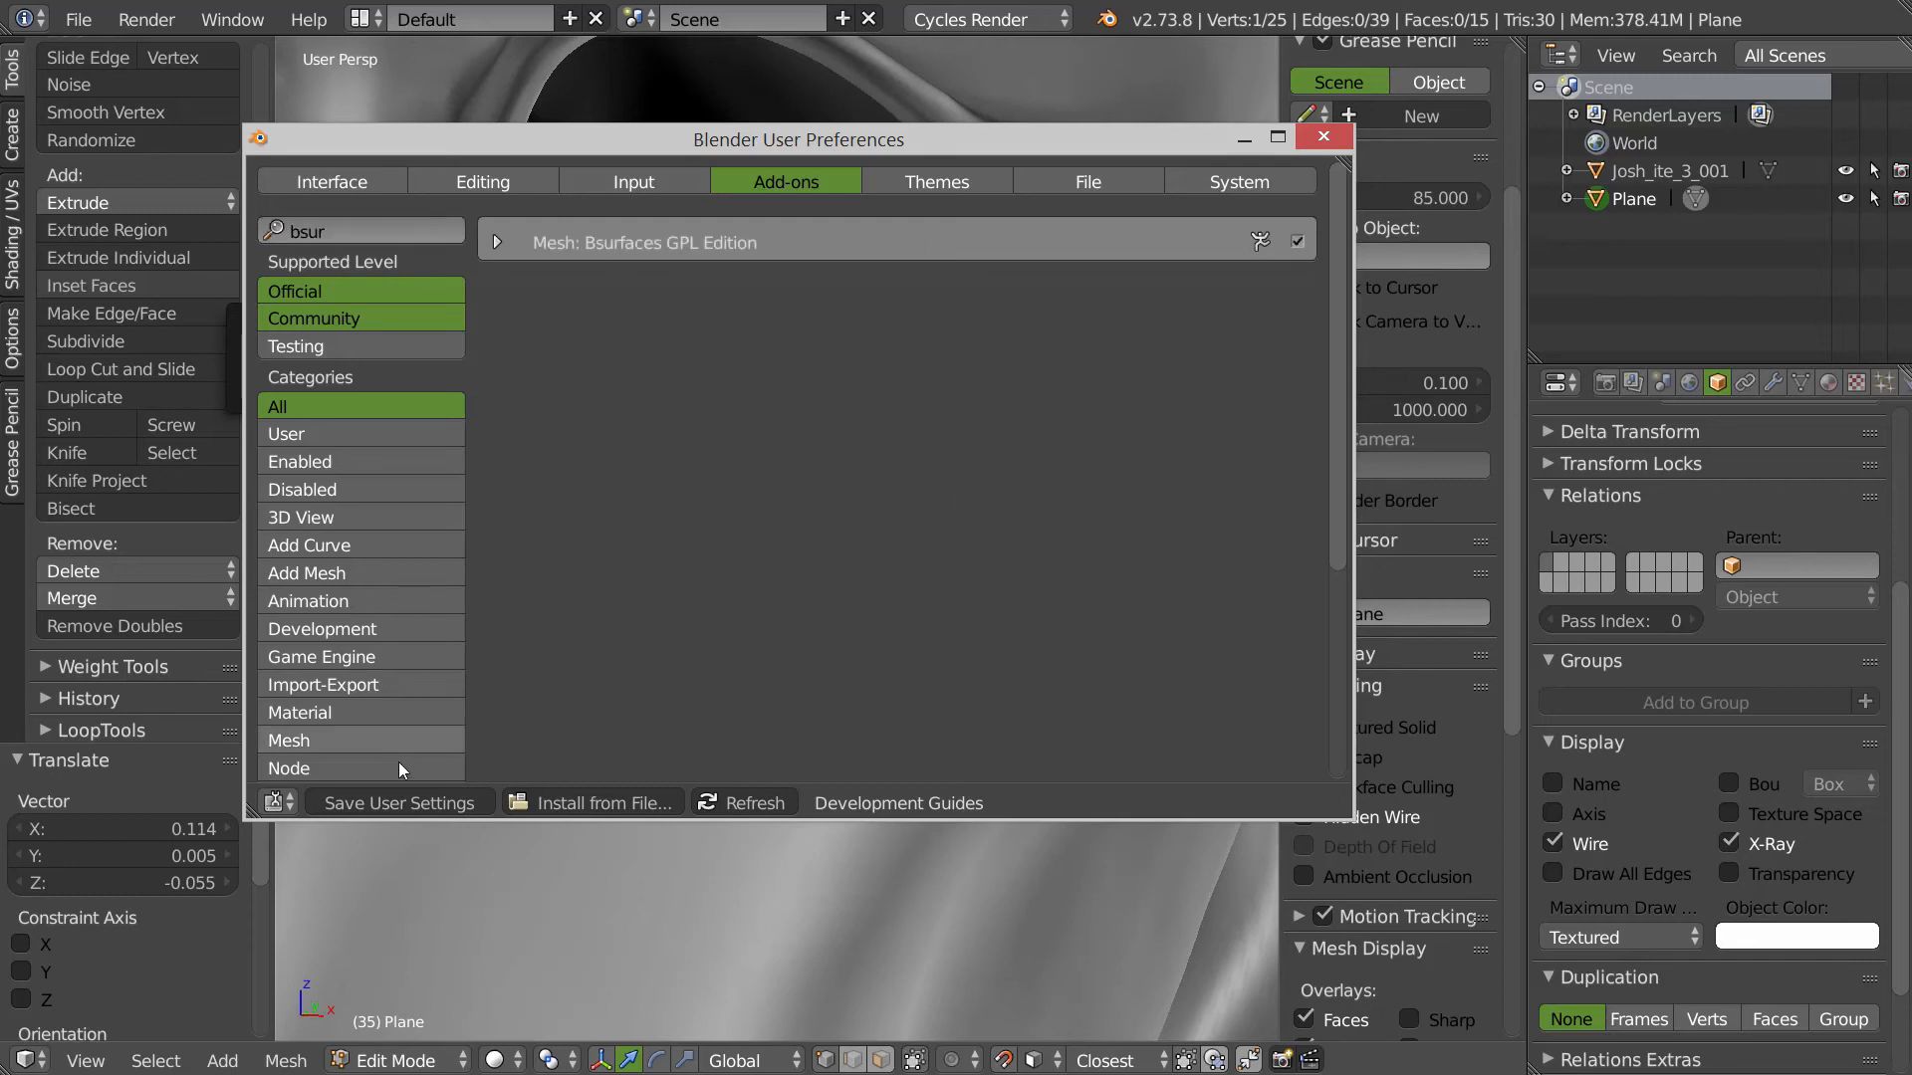
left_click(1323, 136)
- Try drawing a Grease Pencil stroke across the cheek below the eye and remove its layer
scroll(877, 518, "up", 6)
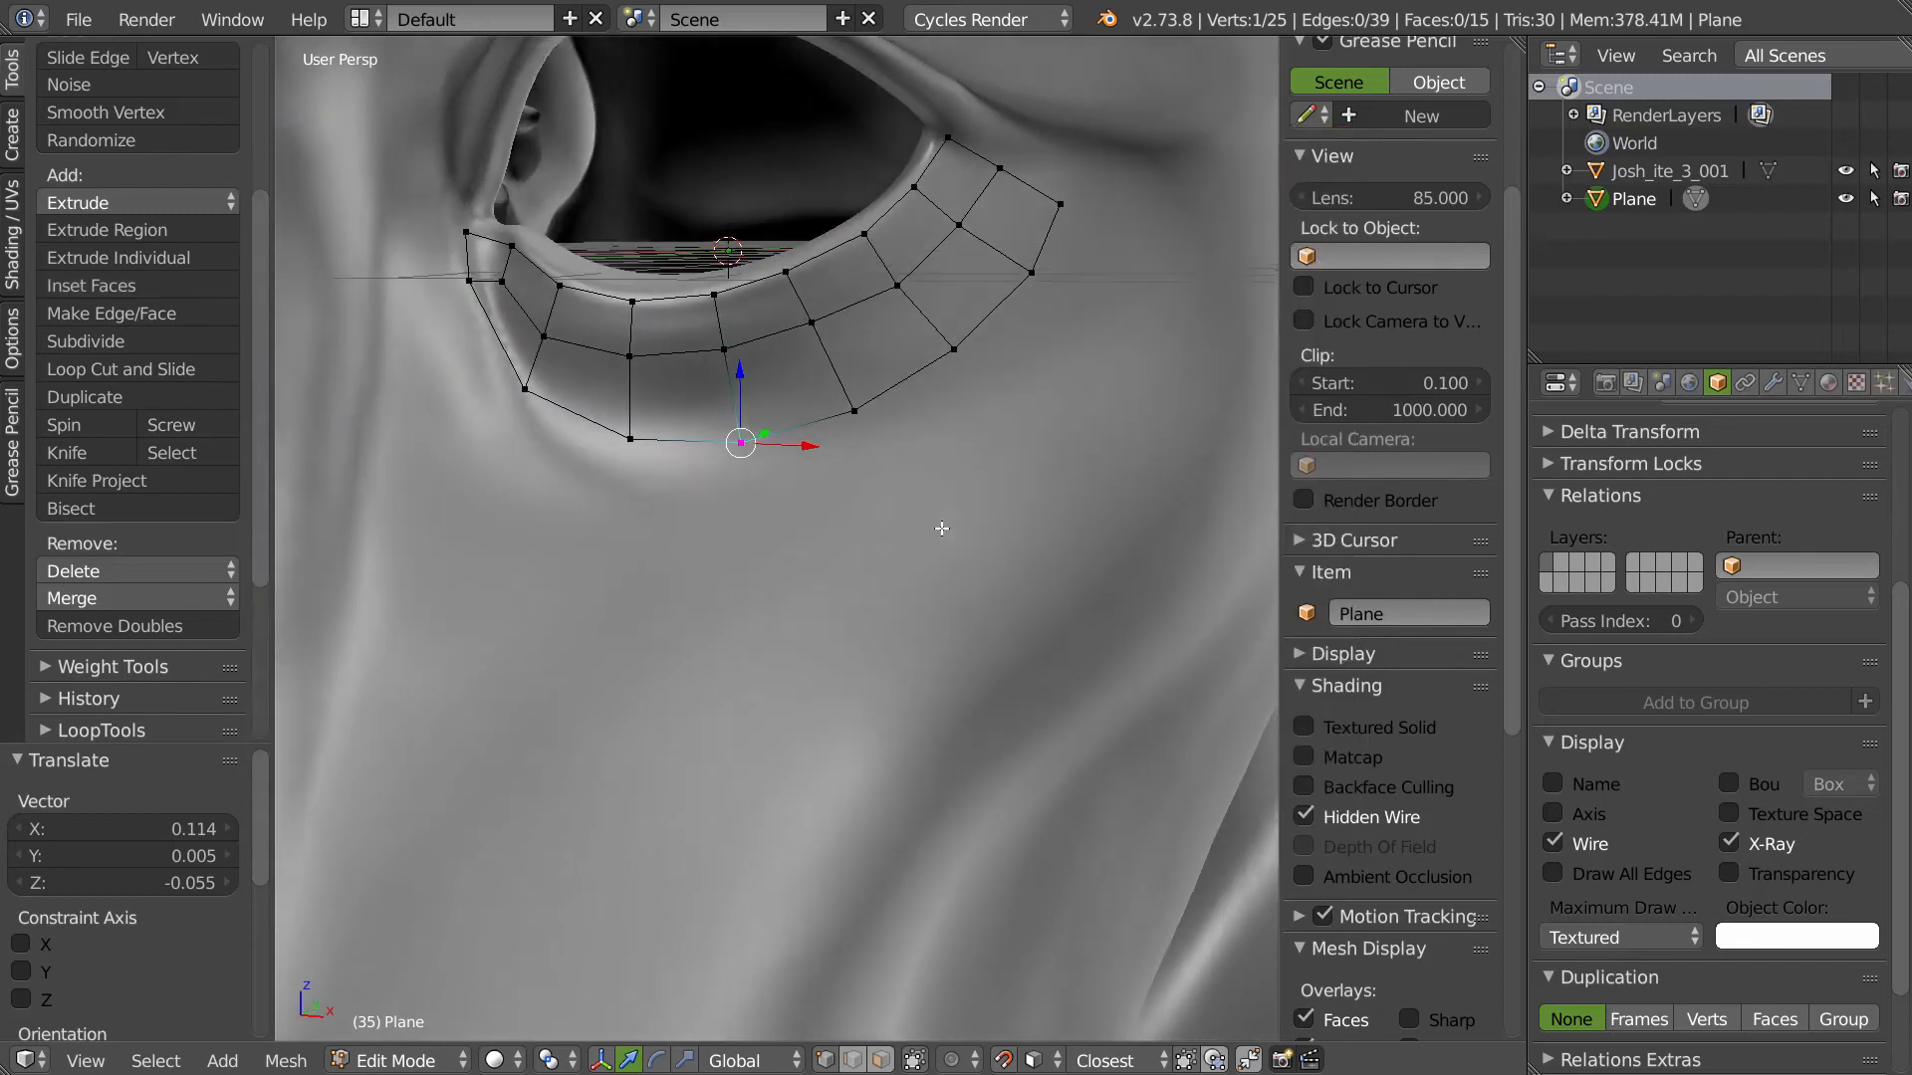
middle_click_drag(868, 511, 831, 442)
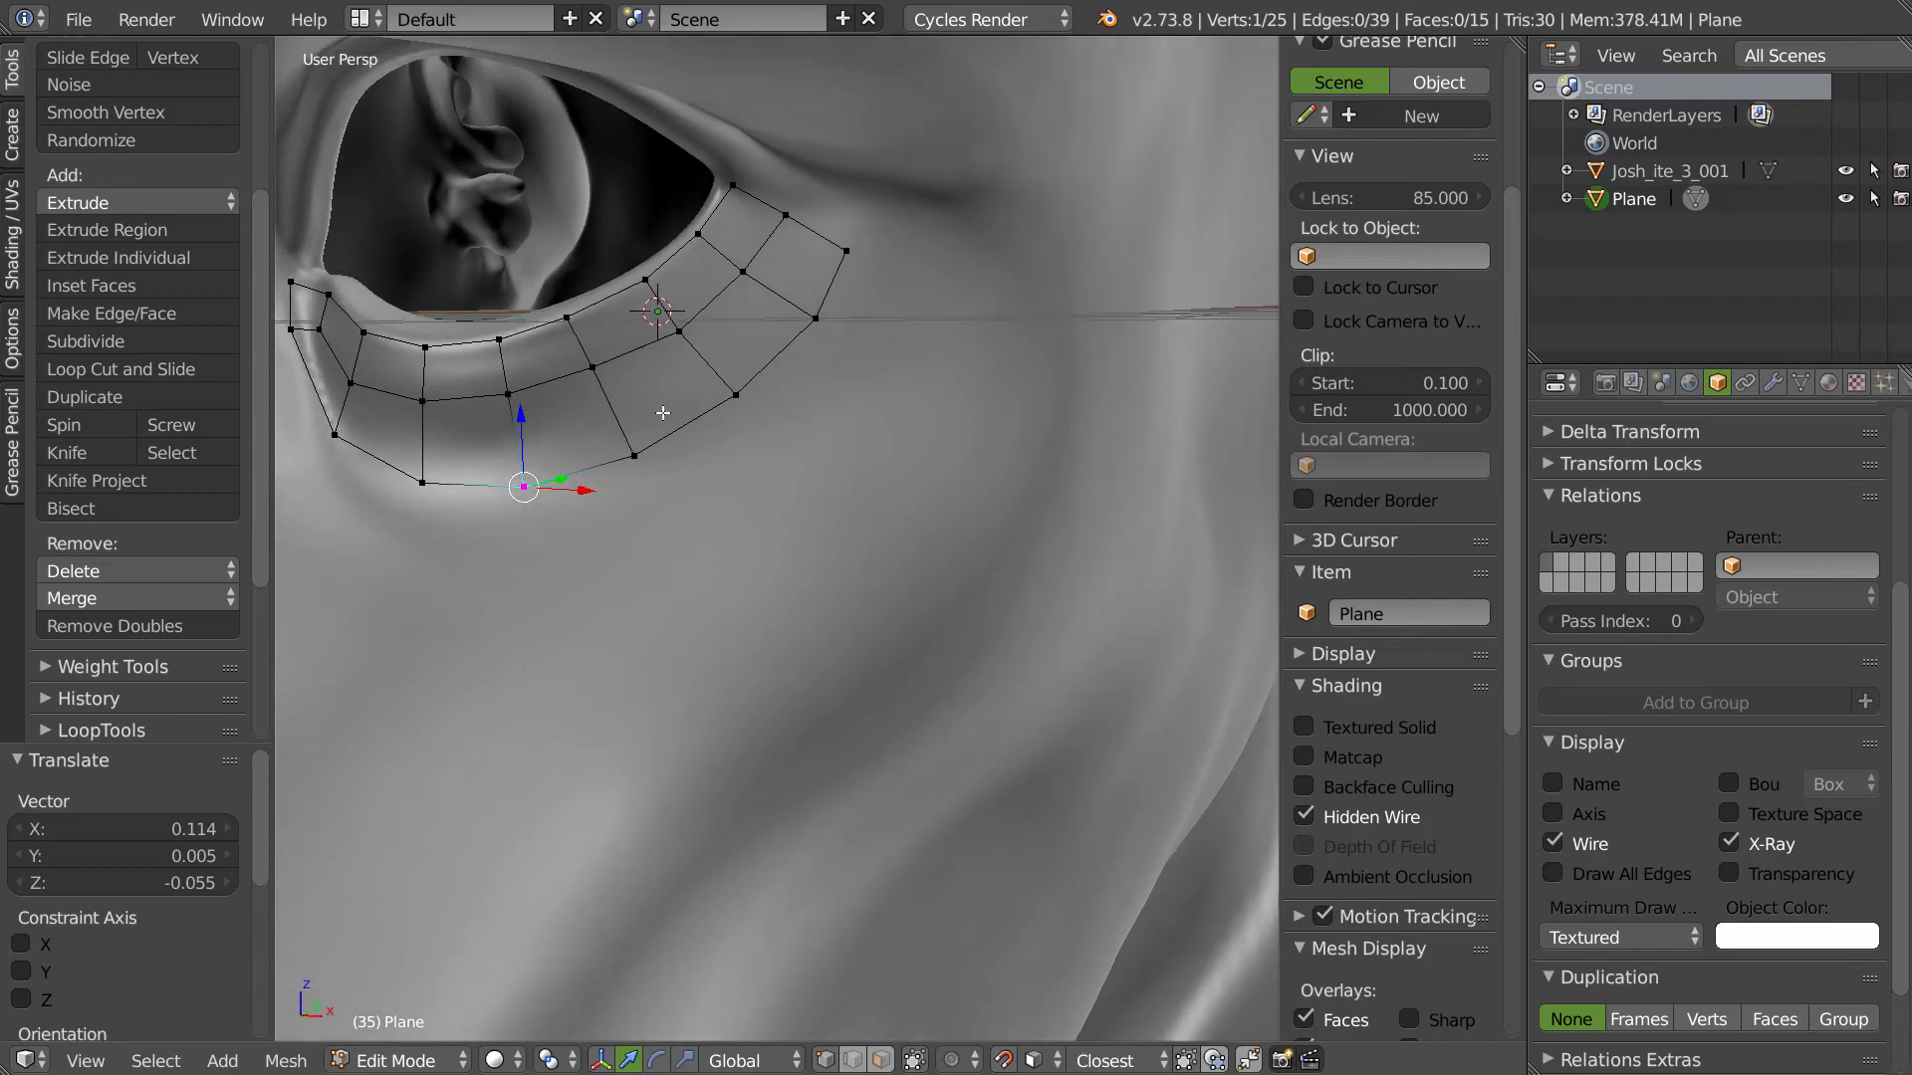
mouse_move(592, 681)
left_mouse_down()
mouse_move(662, 648)
mouse_move(956, 394)
mouse_move(1002, 310)
left_mouse_up()
mouse_move(1006, 463)
middle_mouse_down()
mouse_move(1036, 461)
mouse_move(999, 477)
middle_mouse_up()
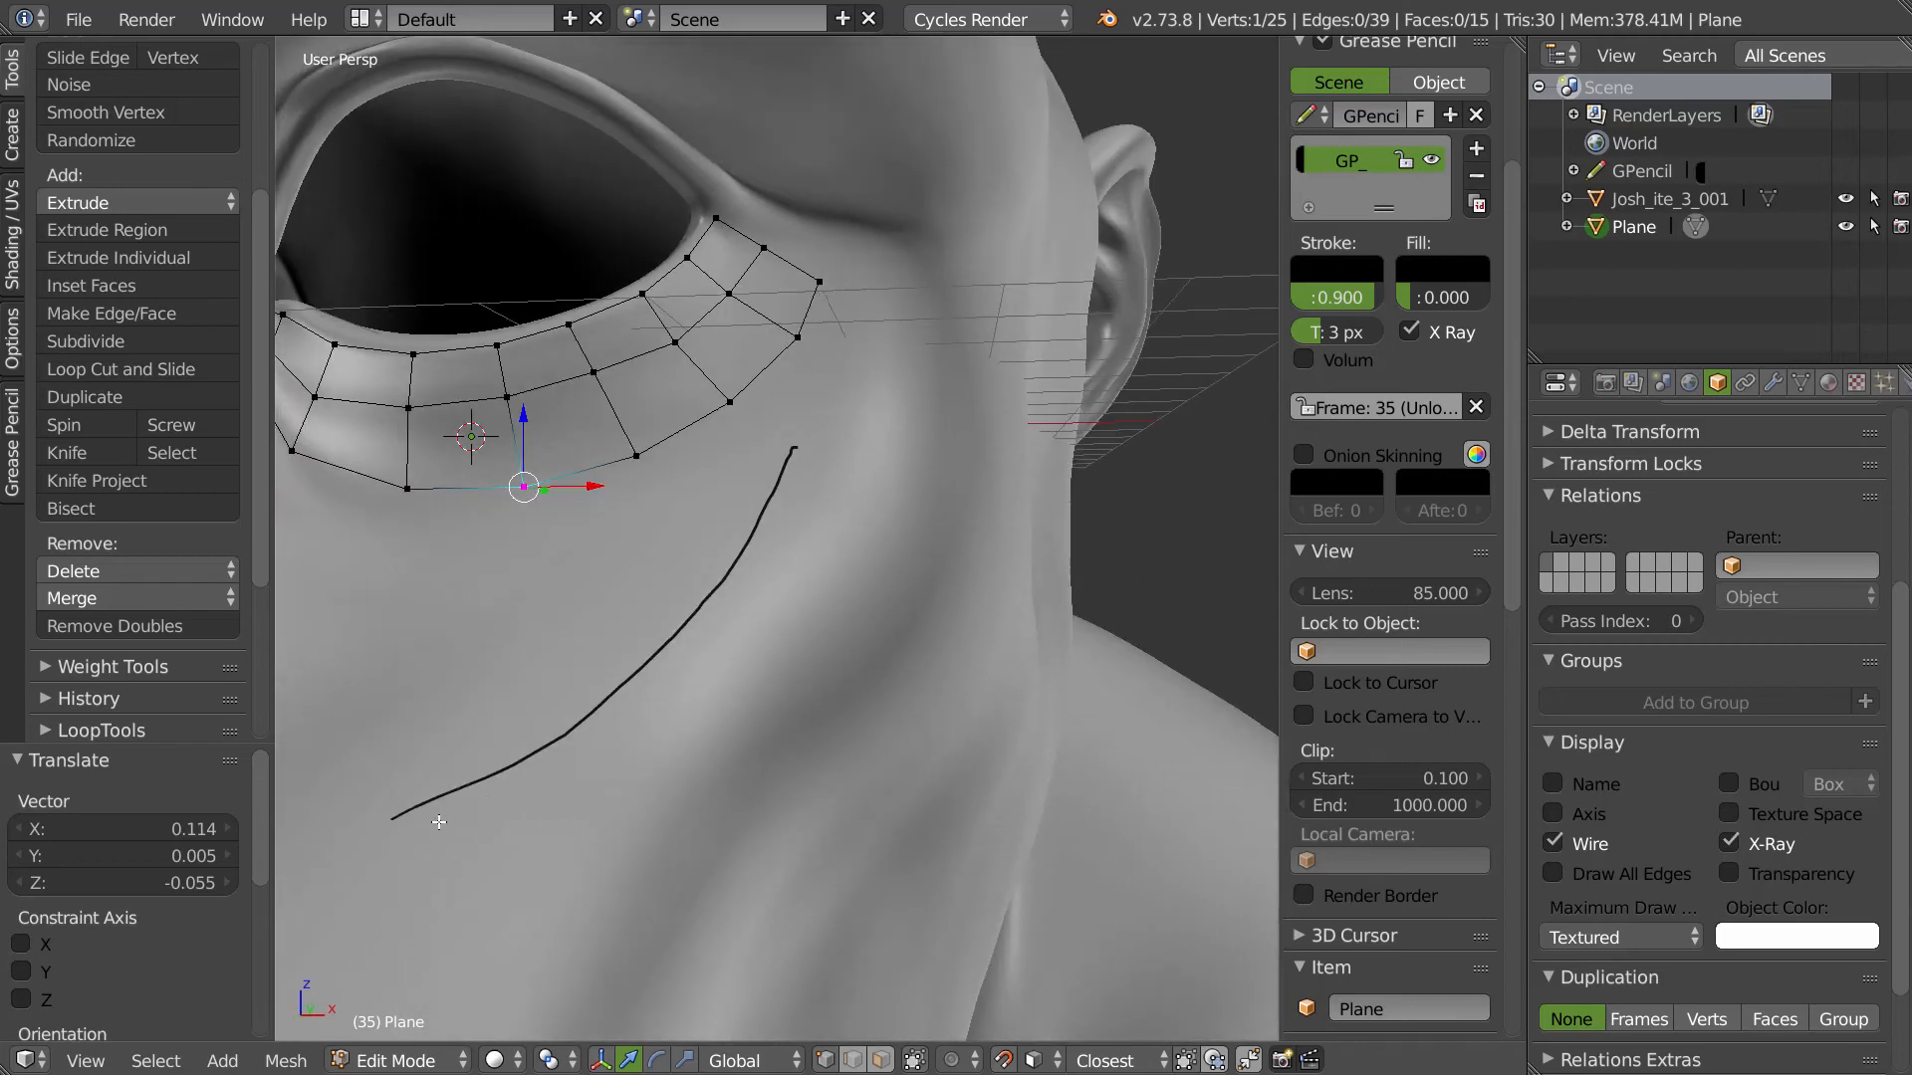
left_click(1478, 176)
- Set the Grease Pencil stroke placement to Surface and draw a curve on the cheek below the quads
left_click(10, 461)
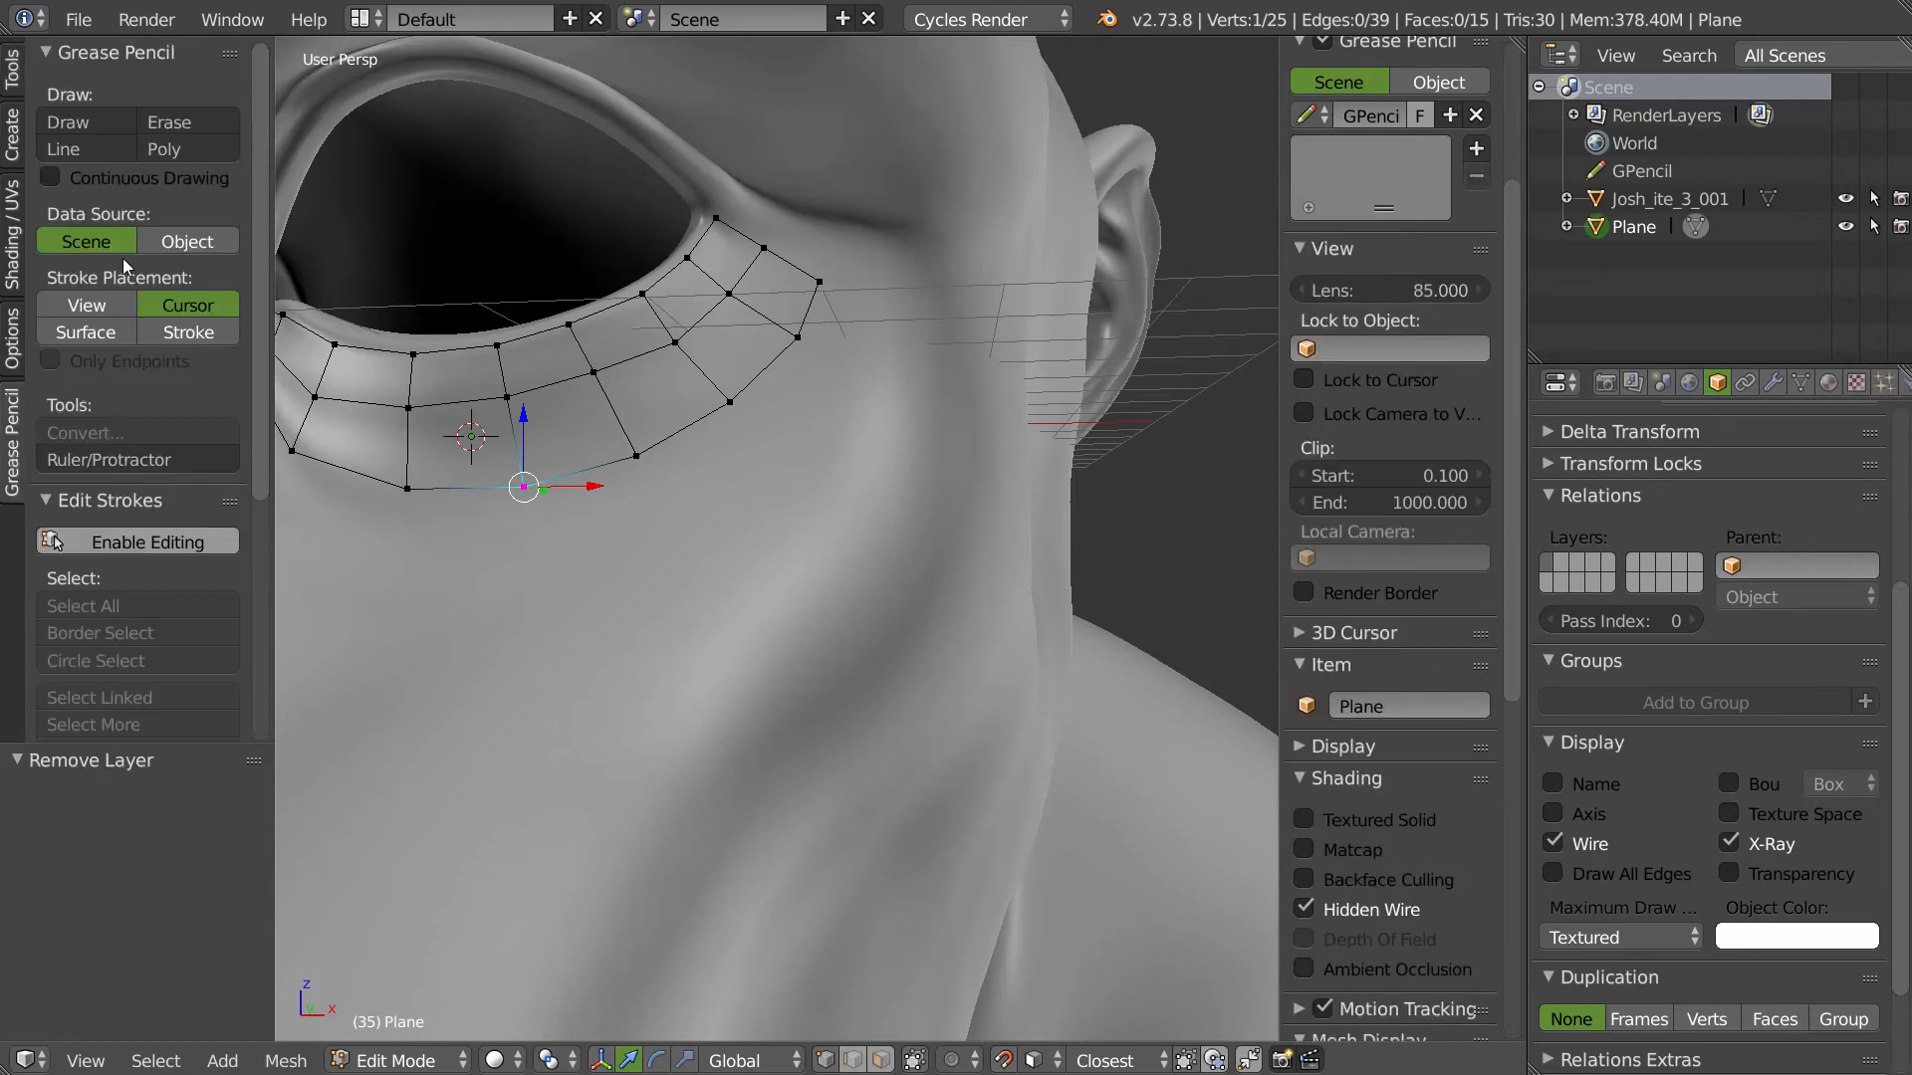
left_click(88, 333)
middle_click_drag(750, 547, 676, 587)
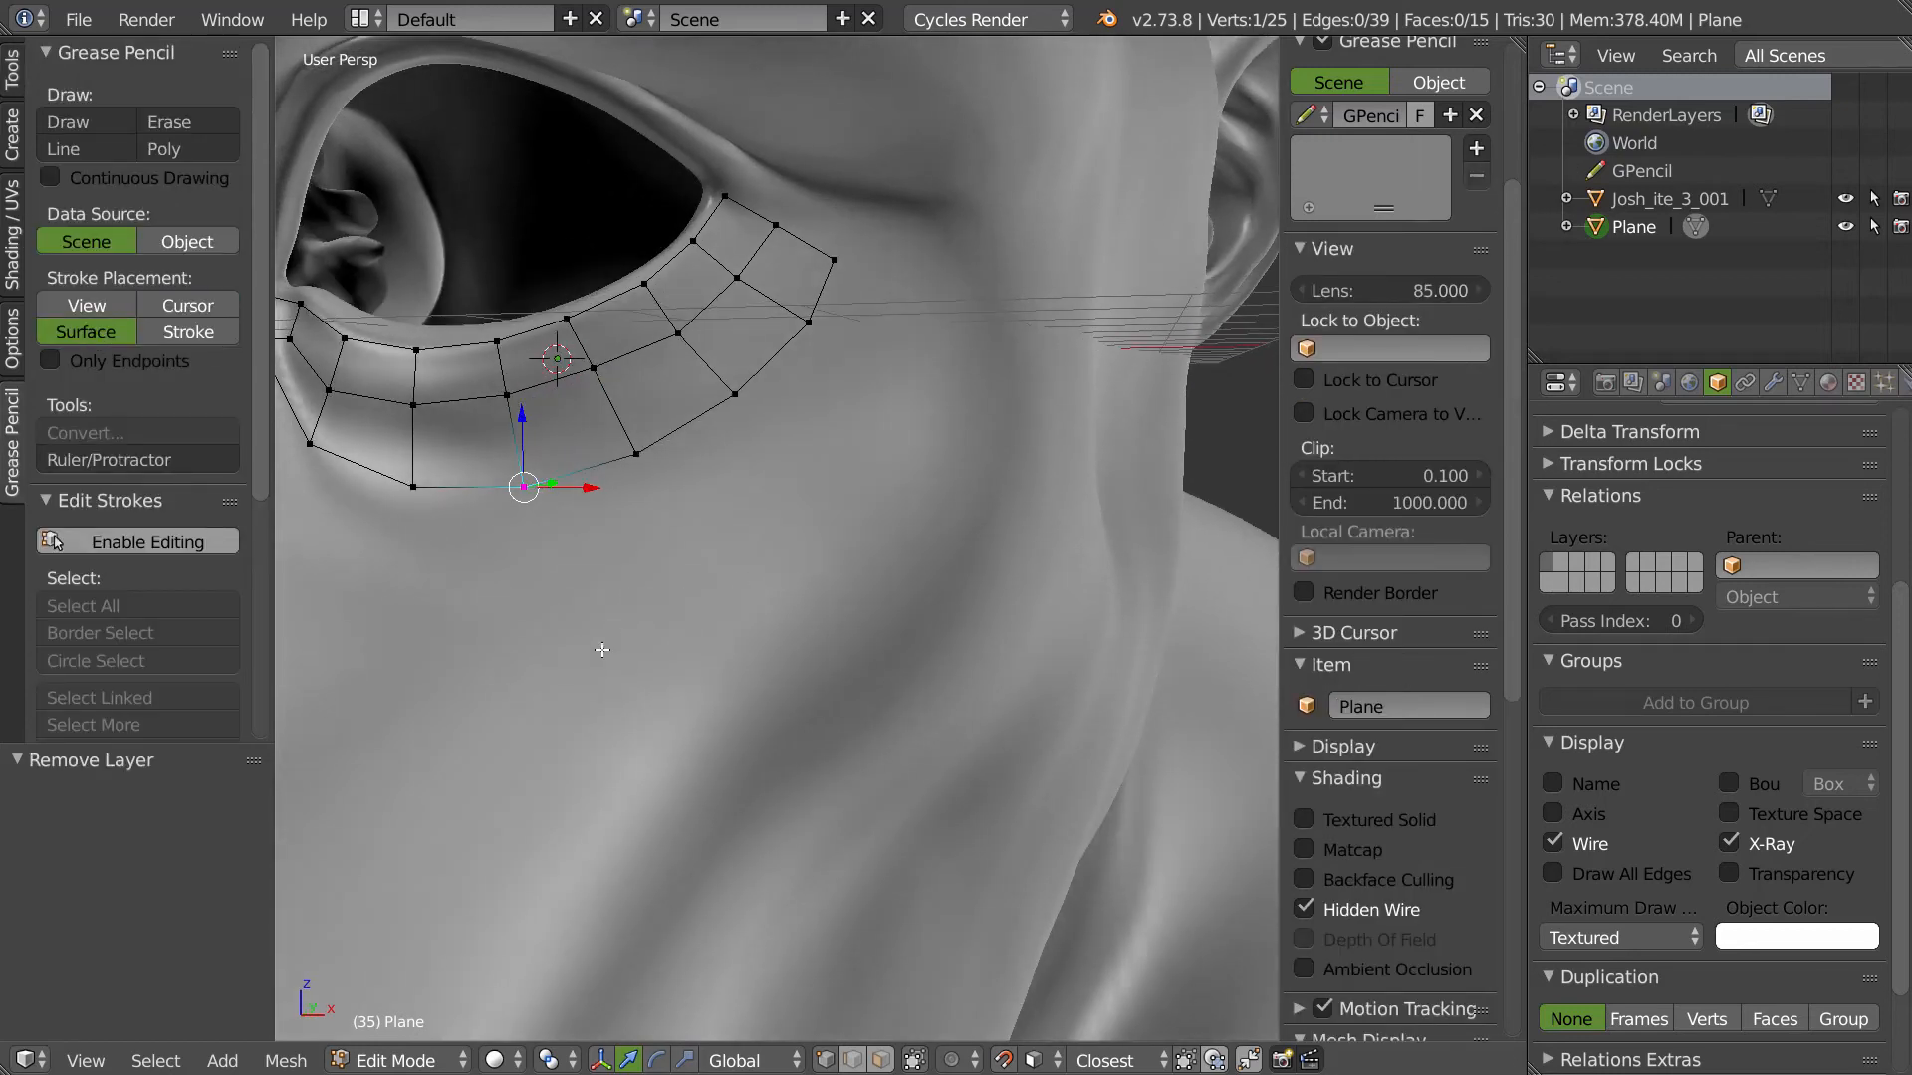
mouse_move(603, 651)
left_mouse_down()
mouse_move(790, 504)
mouse_move(928, 292)
left_mouse_up()
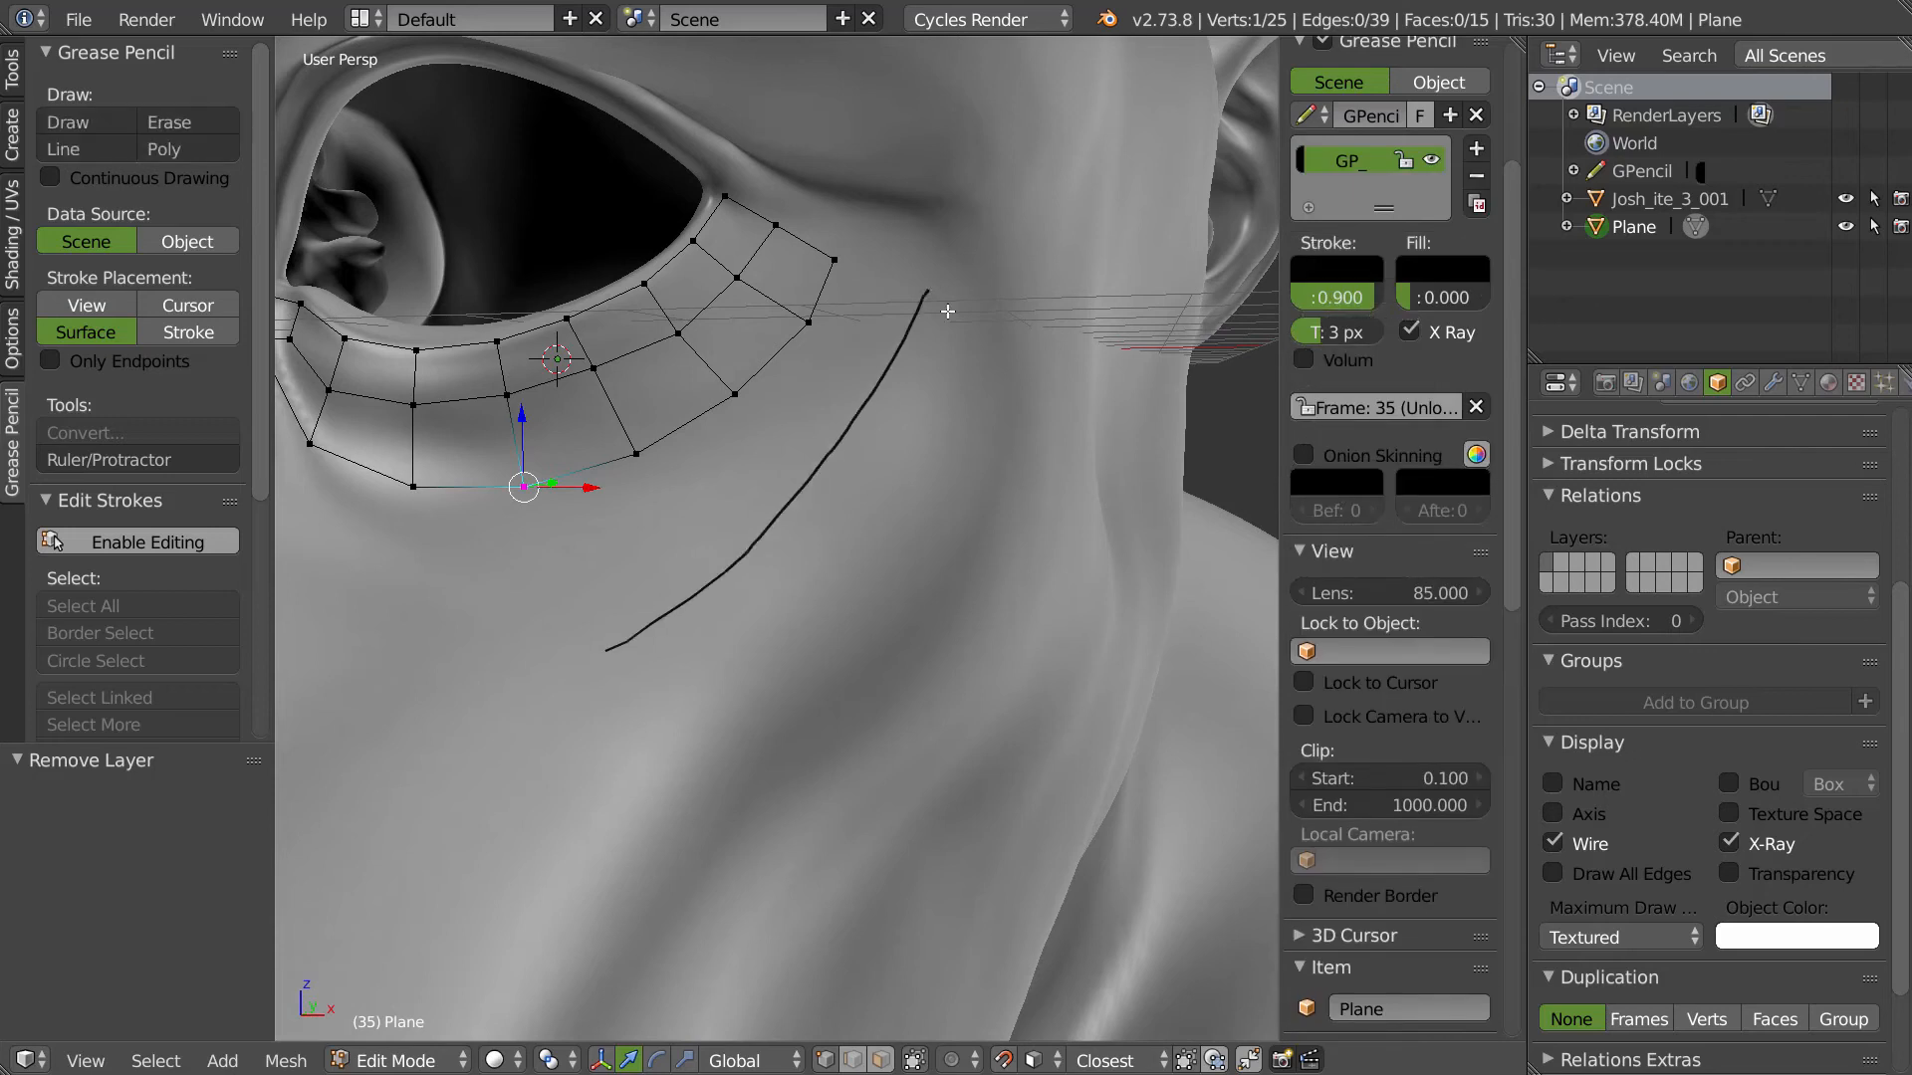
- Erase the curve, redraw it below the quads and draw a second roughly parallel curve lower on the cheek
mouse_move(939, 277)
right_mouse_down()
mouse_move(842, 443)
mouse_move(626, 655)
right_mouse_up()
mouse_move(846, 457)
right_mouse_down()
mouse_move(853, 414)
mouse_move(657, 634)
right_mouse_up()
mouse_move(604, 669)
left_mouse_down()
mouse_move(834, 486)
mouse_move(951, 301)
left_mouse_up()
mouse_move(951, 301)
middle_mouse_down()
mouse_move(977, 499)
mouse_move(993, 489)
mouse_move(876, 587)
mouse_move(797, 707)
middle_mouse_up()
mouse_move(654, 845)
left_mouse_down()
mouse_move(981, 652)
mouse_move(1173, 381)
left_mouse_up()
- Select the outer edge of the quads under the eye and try adding a Bsurfaces surface from the two curves
right_click(827, 260, "ctrl")
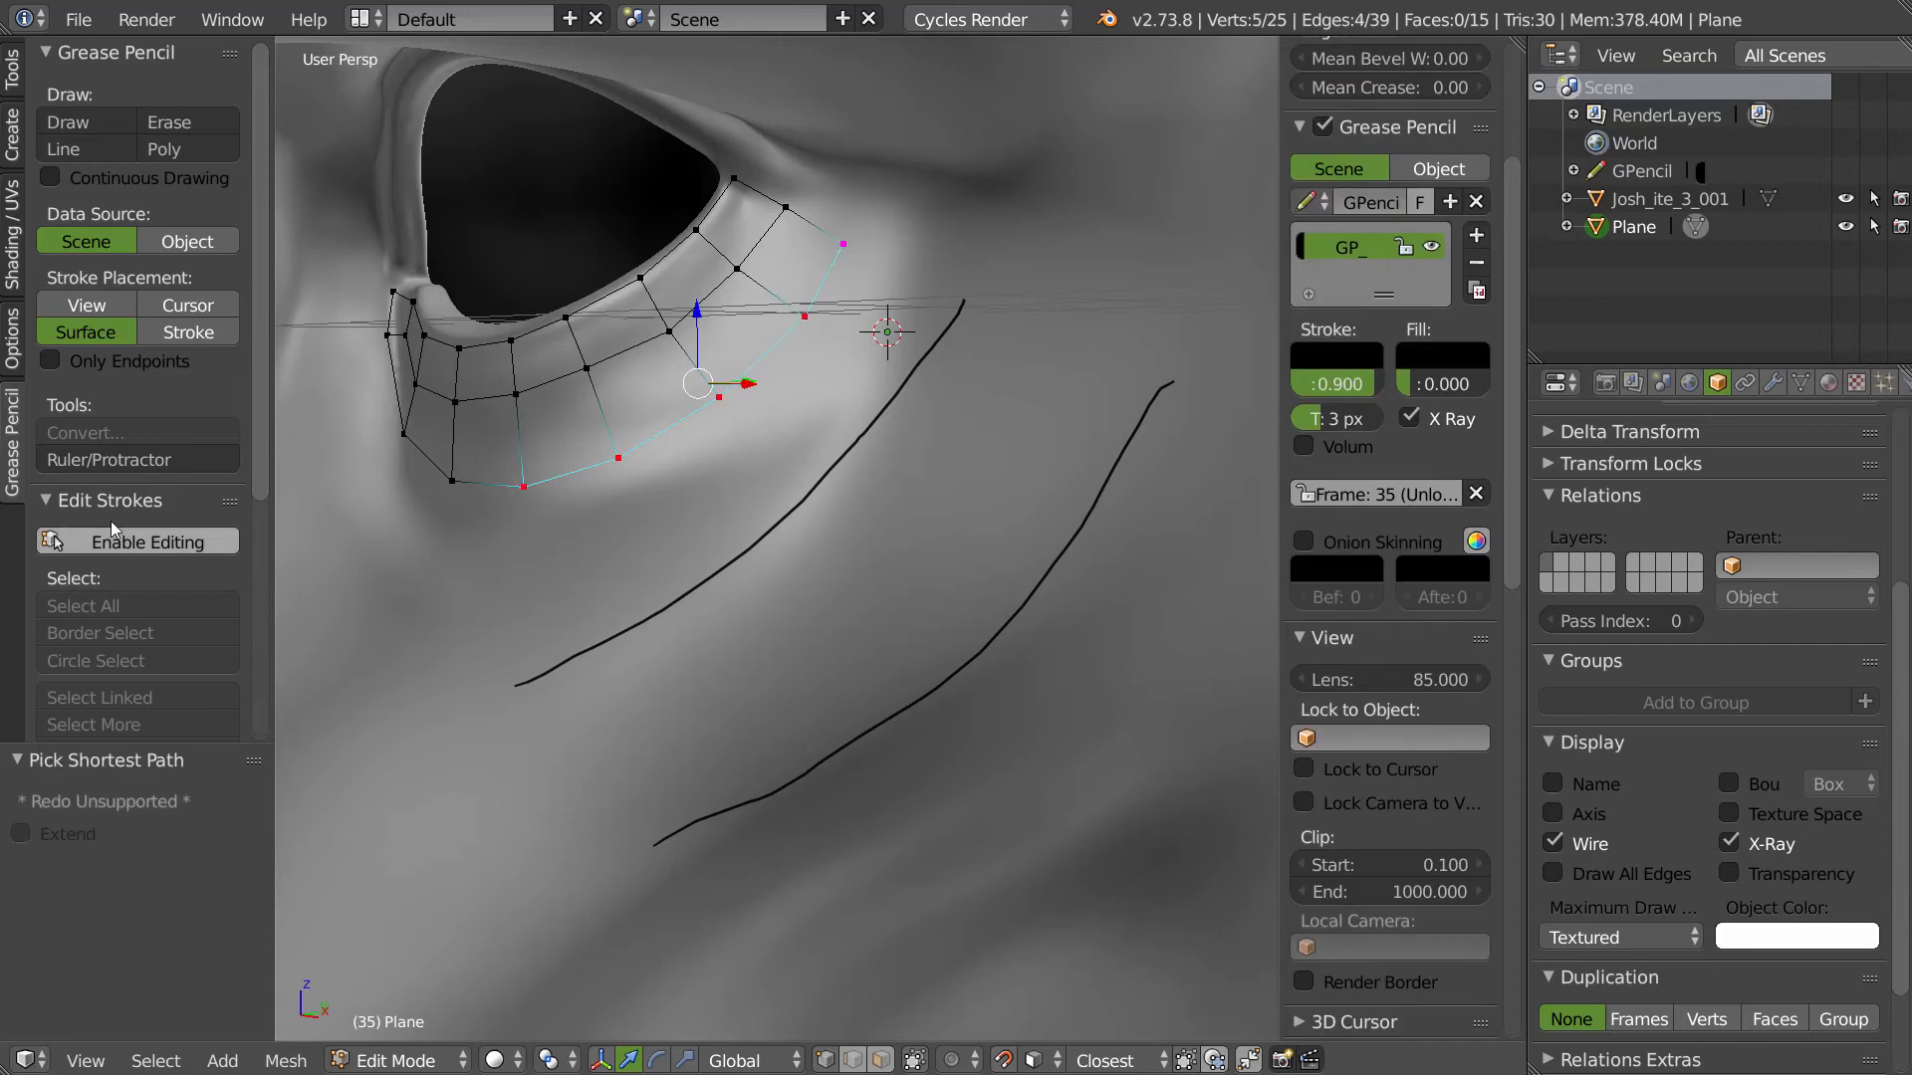
left_click(55, 503)
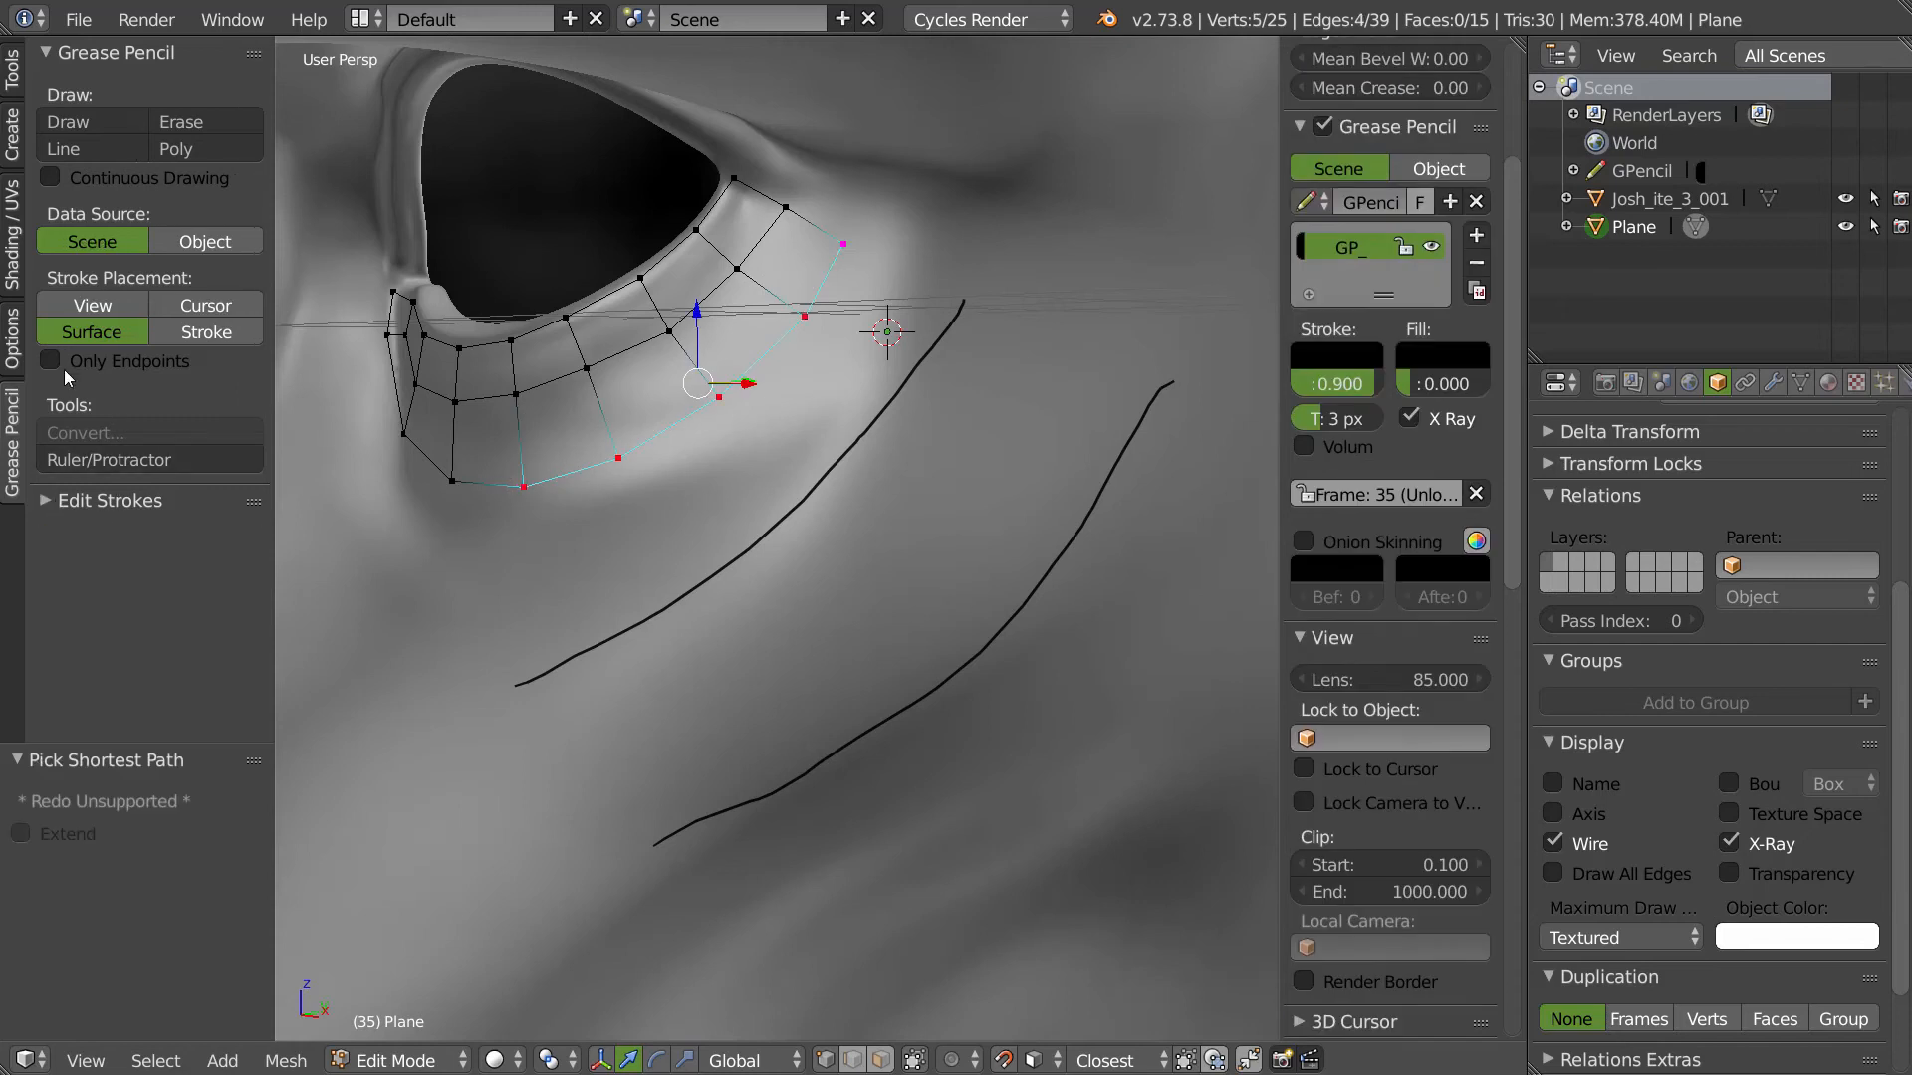
left_click(15, 73)
left_click(79, 57)
left_click(85, 80)
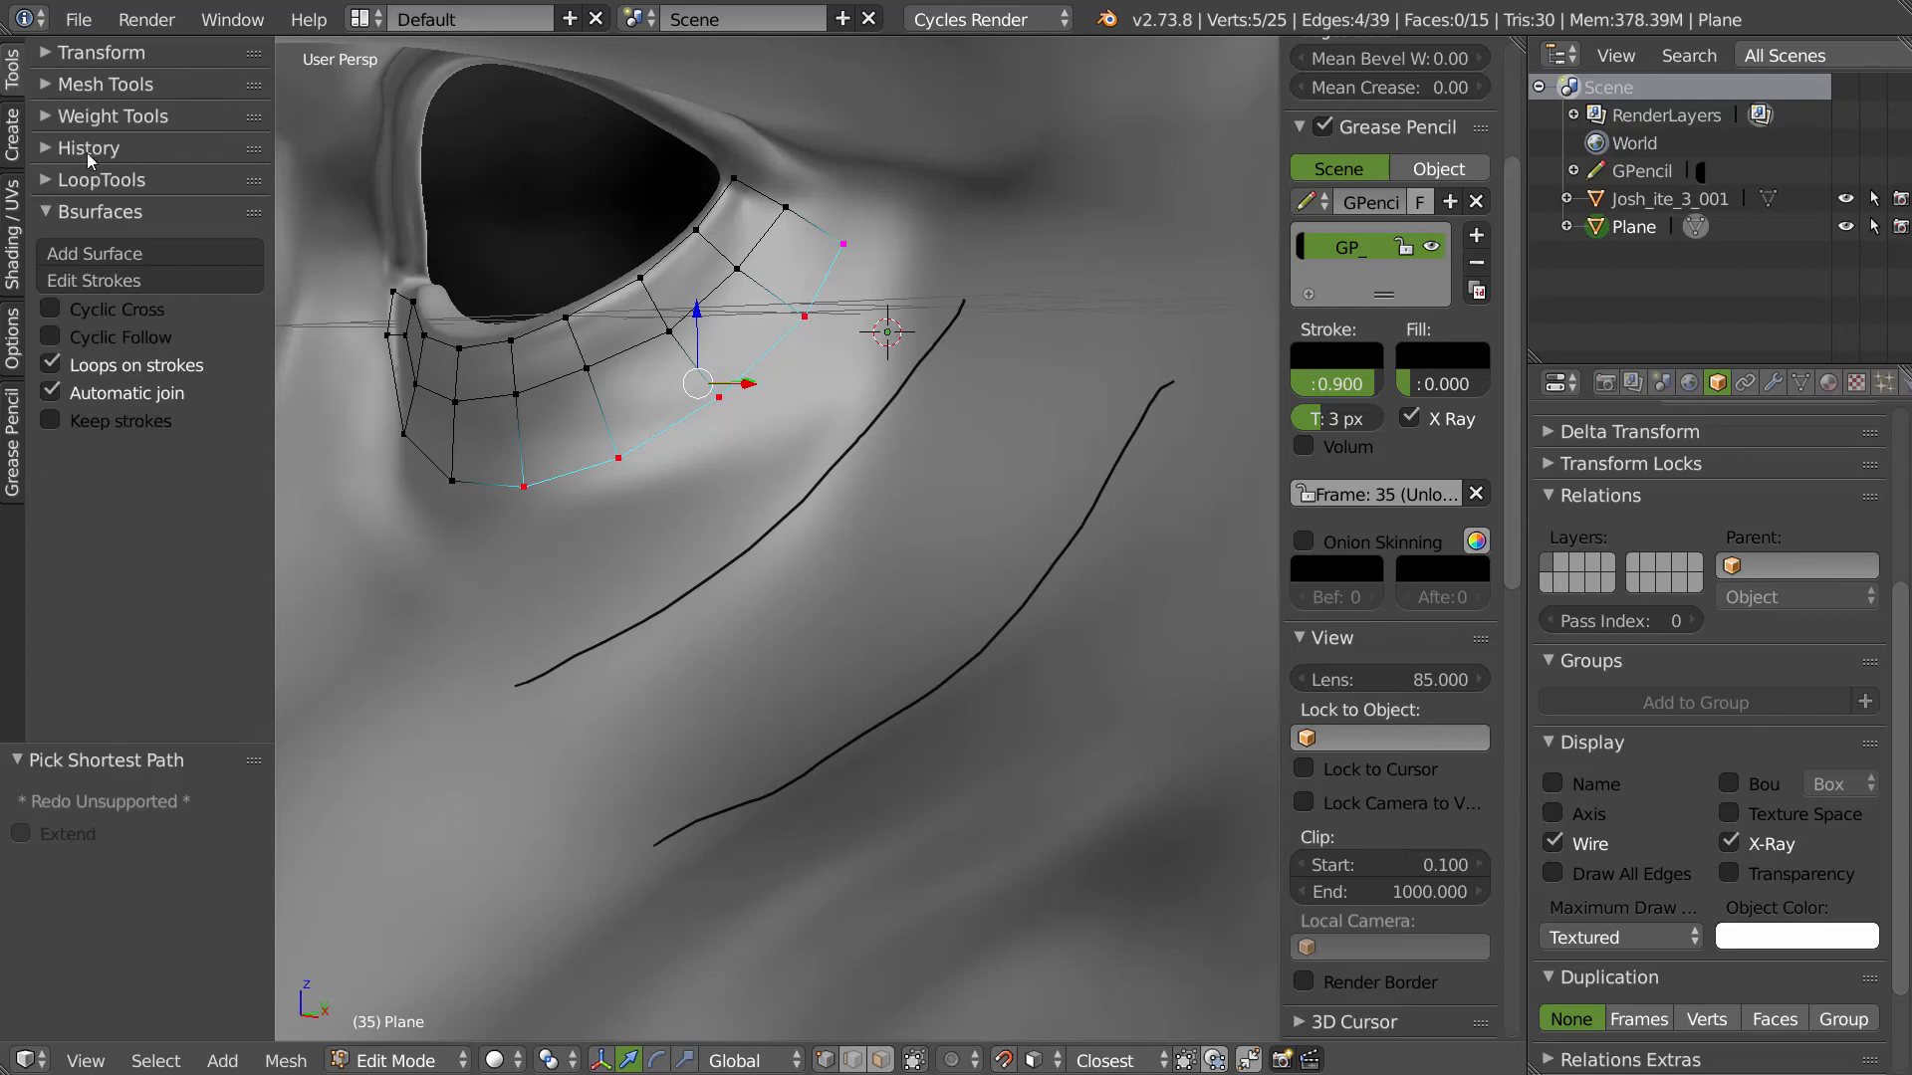
left_click(125, 259)
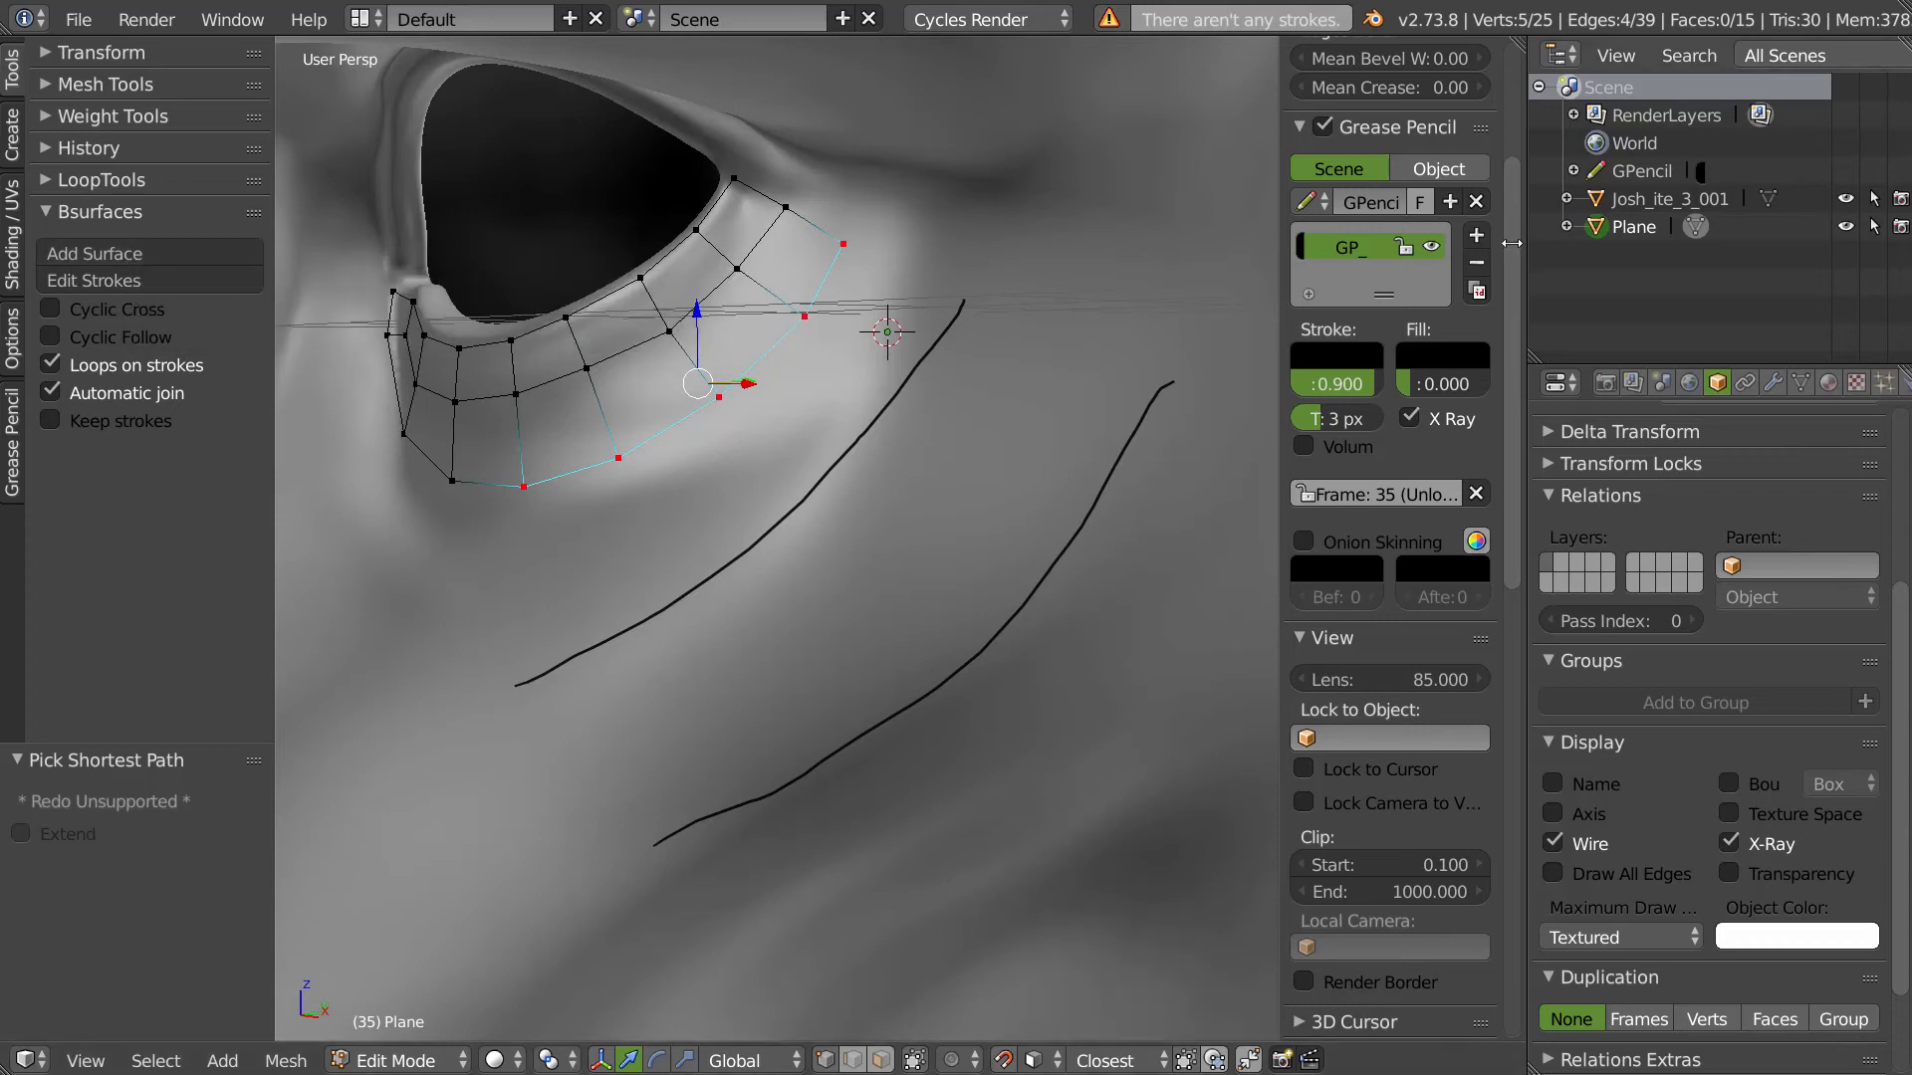
- Replace the two cheek curves with freshly drawn ones and try Add Surface again
left_click(1480, 264)
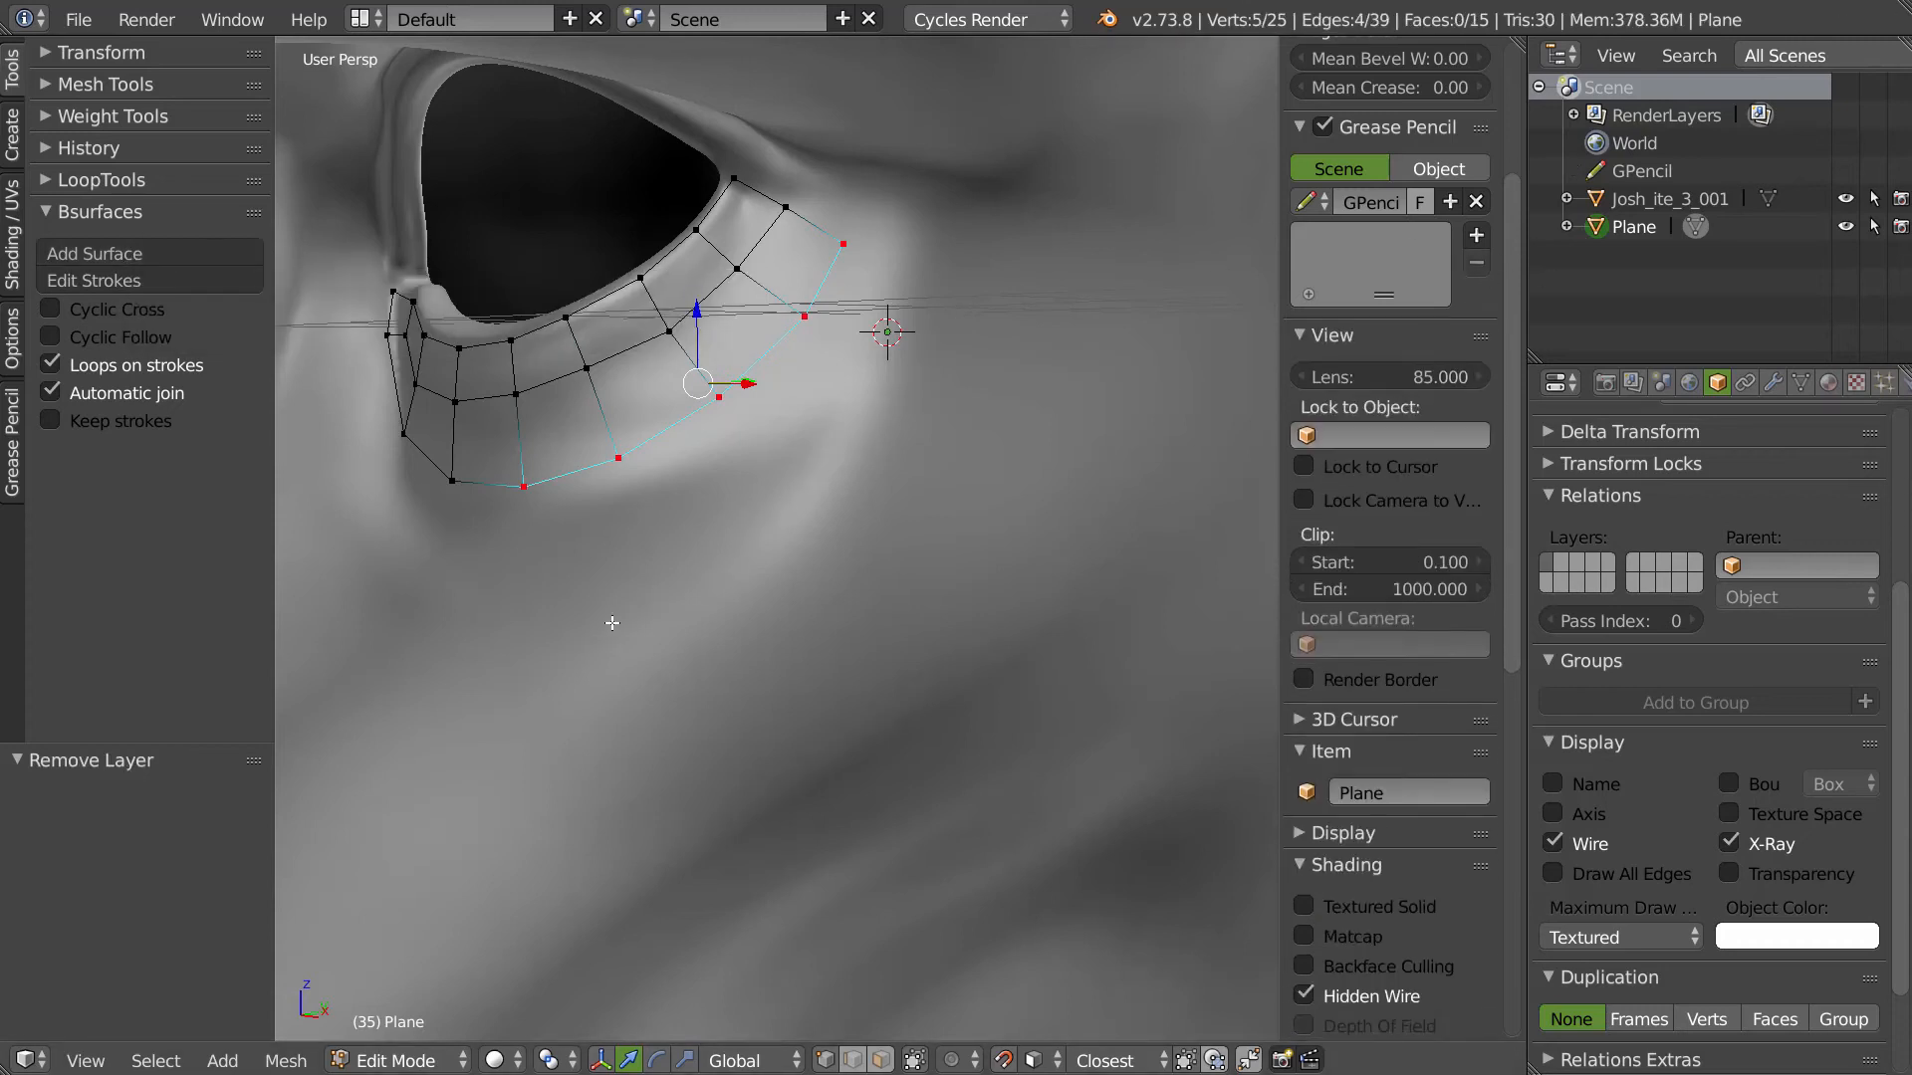
mouse_move(587, 654)
left_mouse_down()
mouse_move(832, 504)
mouse_move(994, 308)
left_mouse_up()
mouse_move(973, 388)
middle_mouse_down()
mouse_move(973, 441)
mouse_move(901, 476)
middle_mouse_up()
left_click_drag(762, 777, 1056, 428)
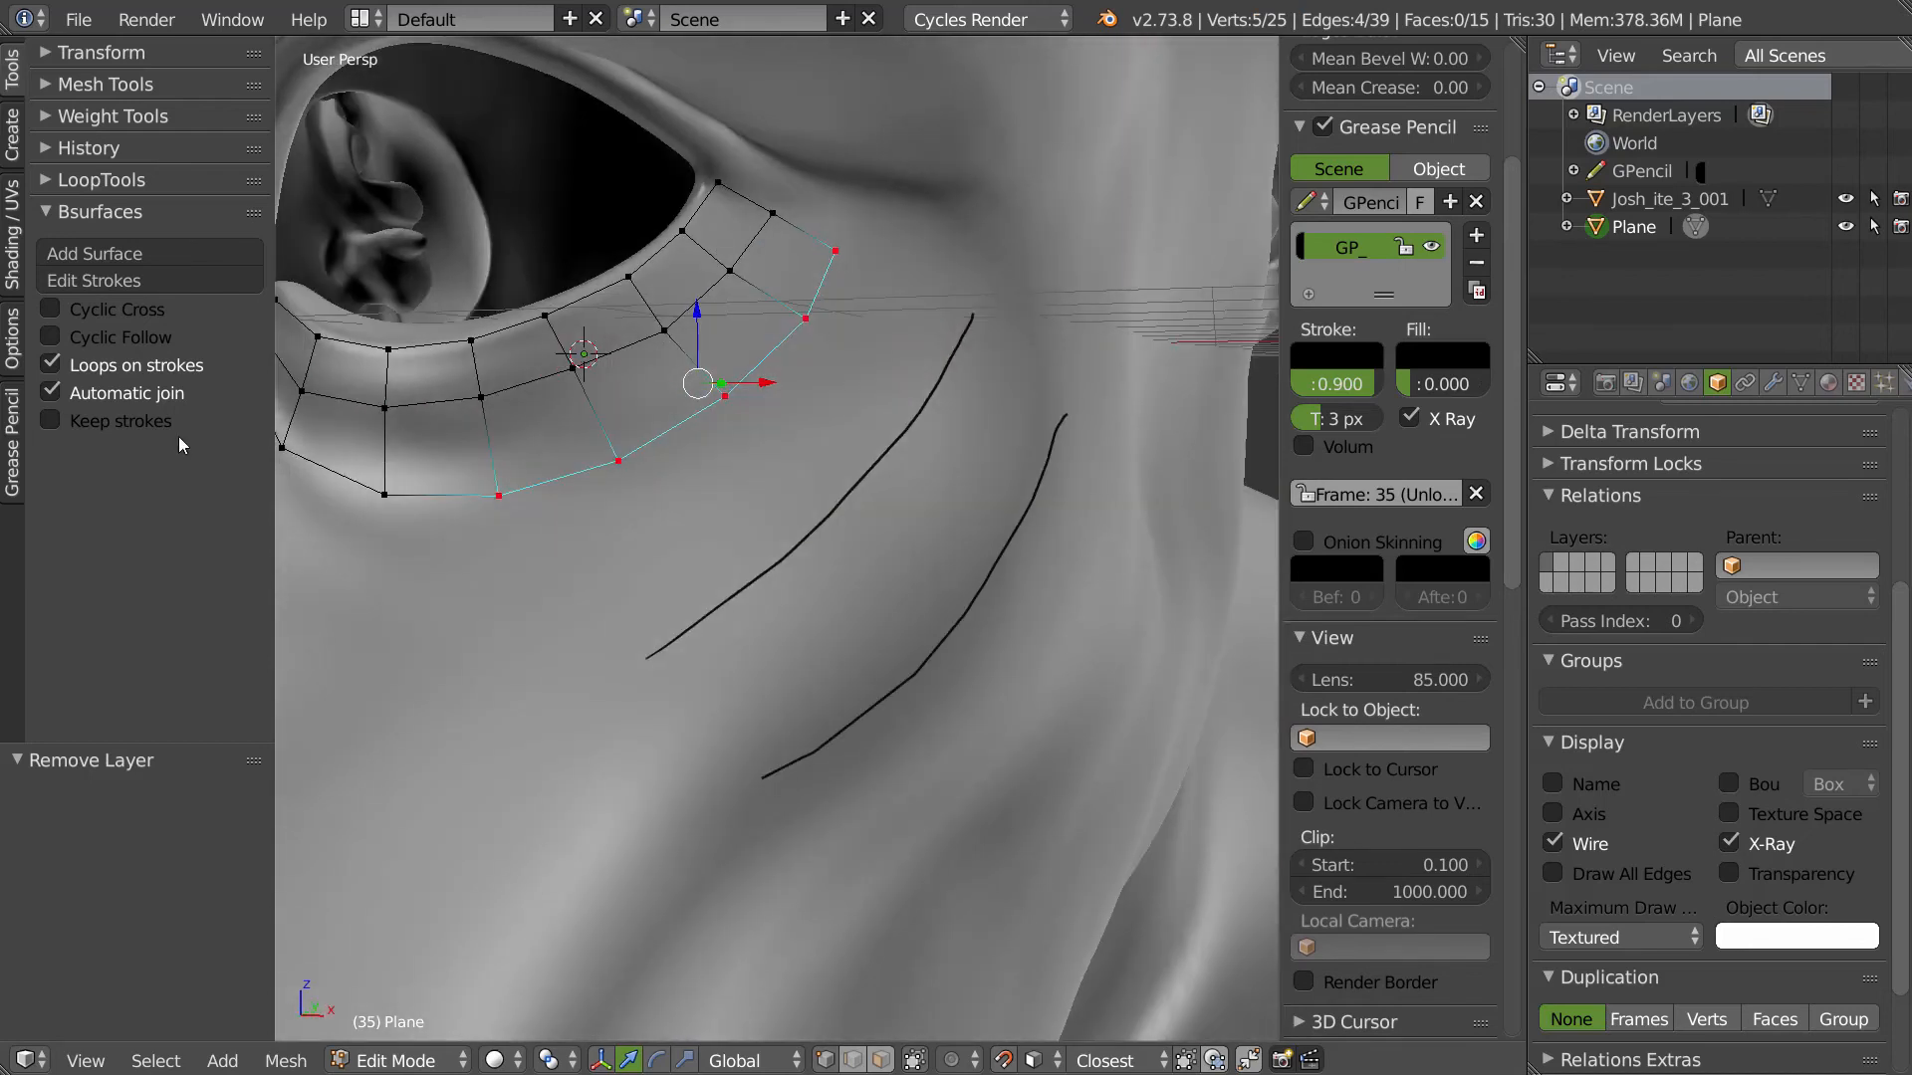
left_click(116, 256)
- Set the Grease Pencil data source to Object and try the Bsurfaces Add Surface operation
left_click(16, 433)
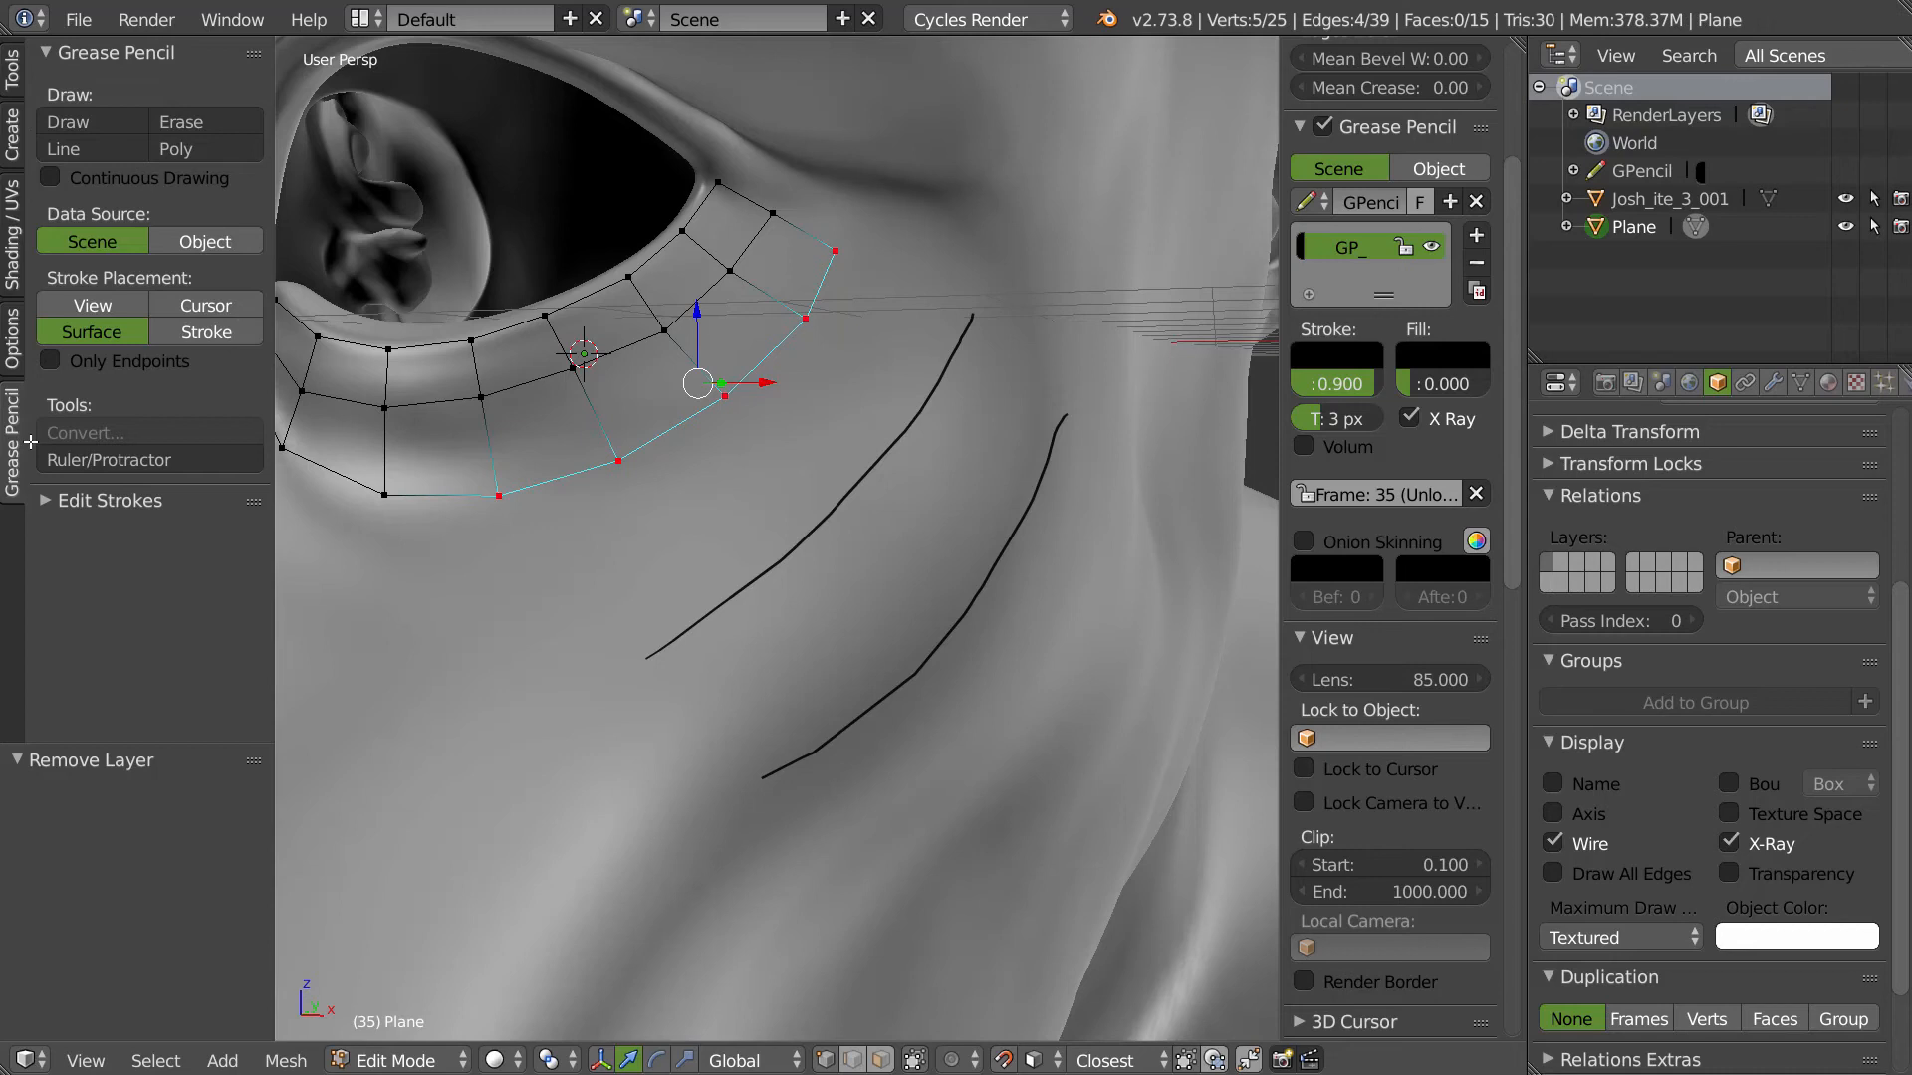
left_click(191, 239)
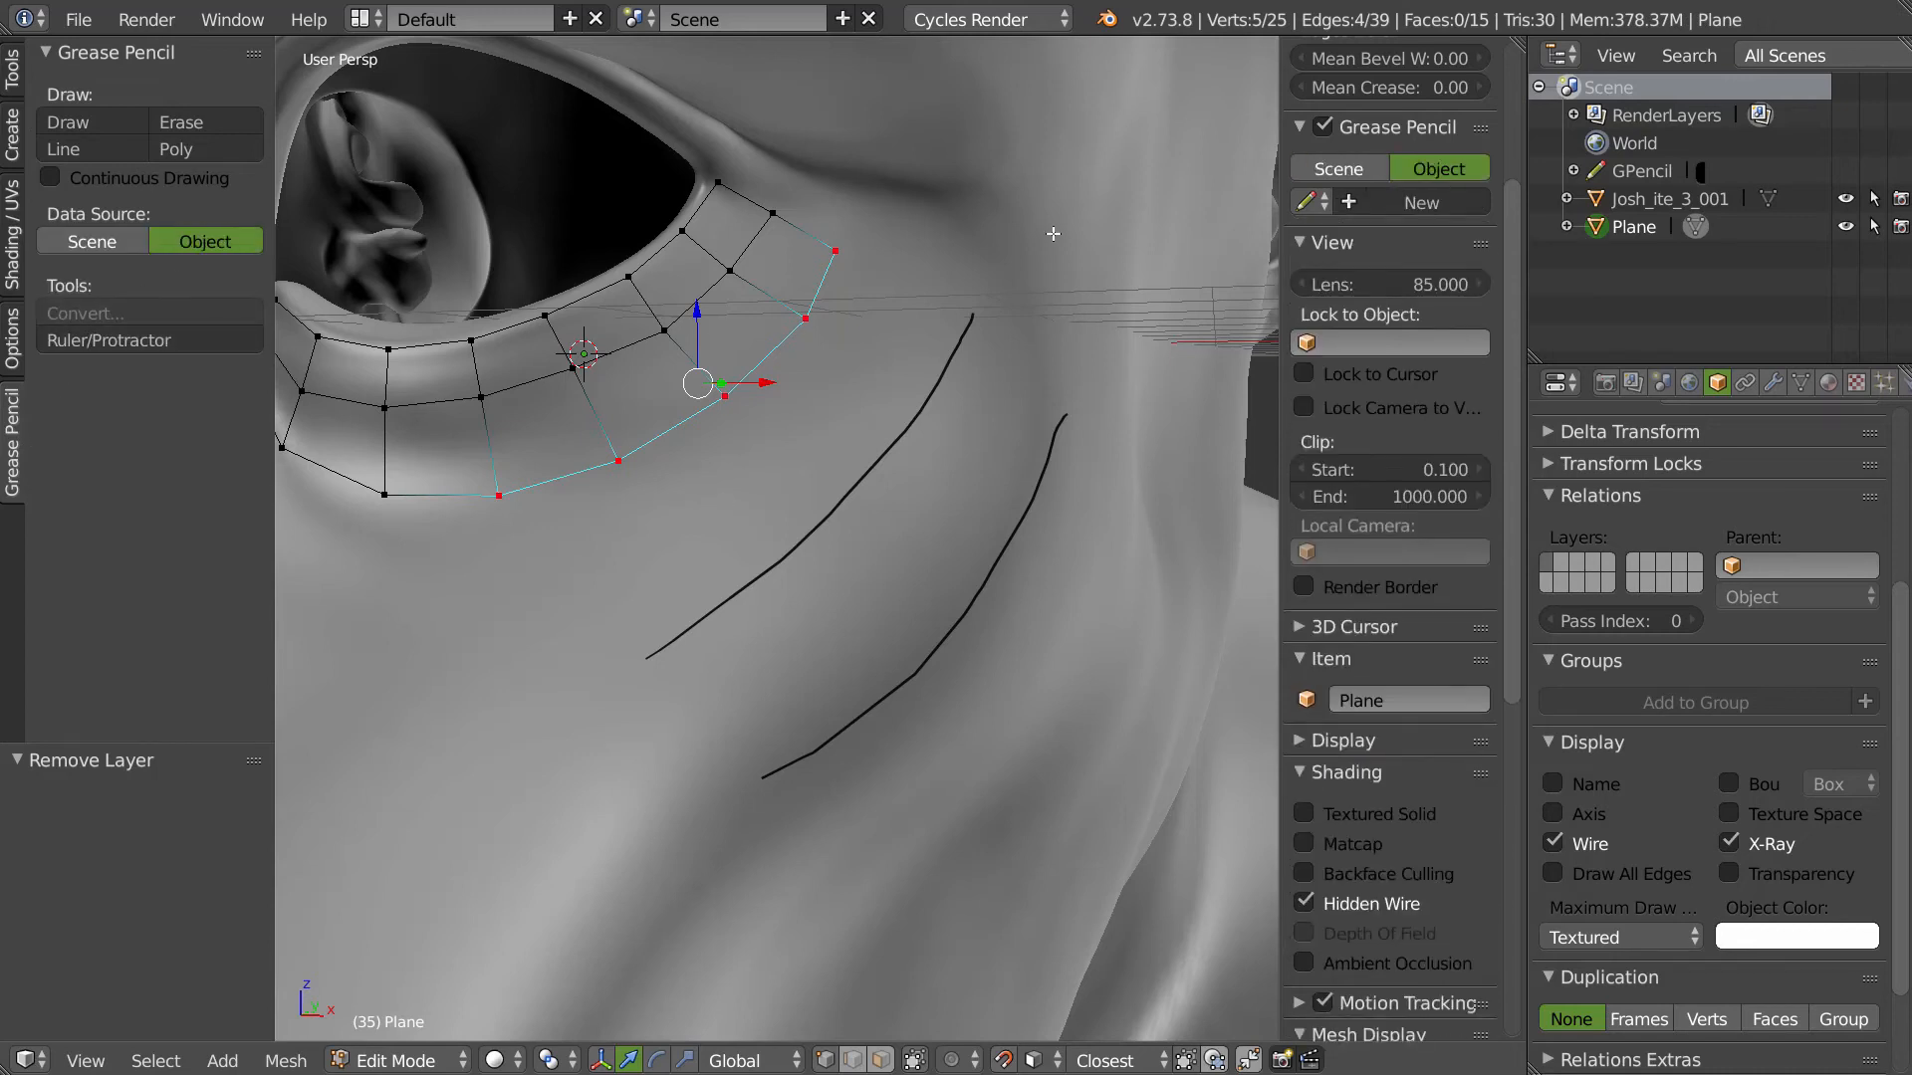
left_click(15, 85)
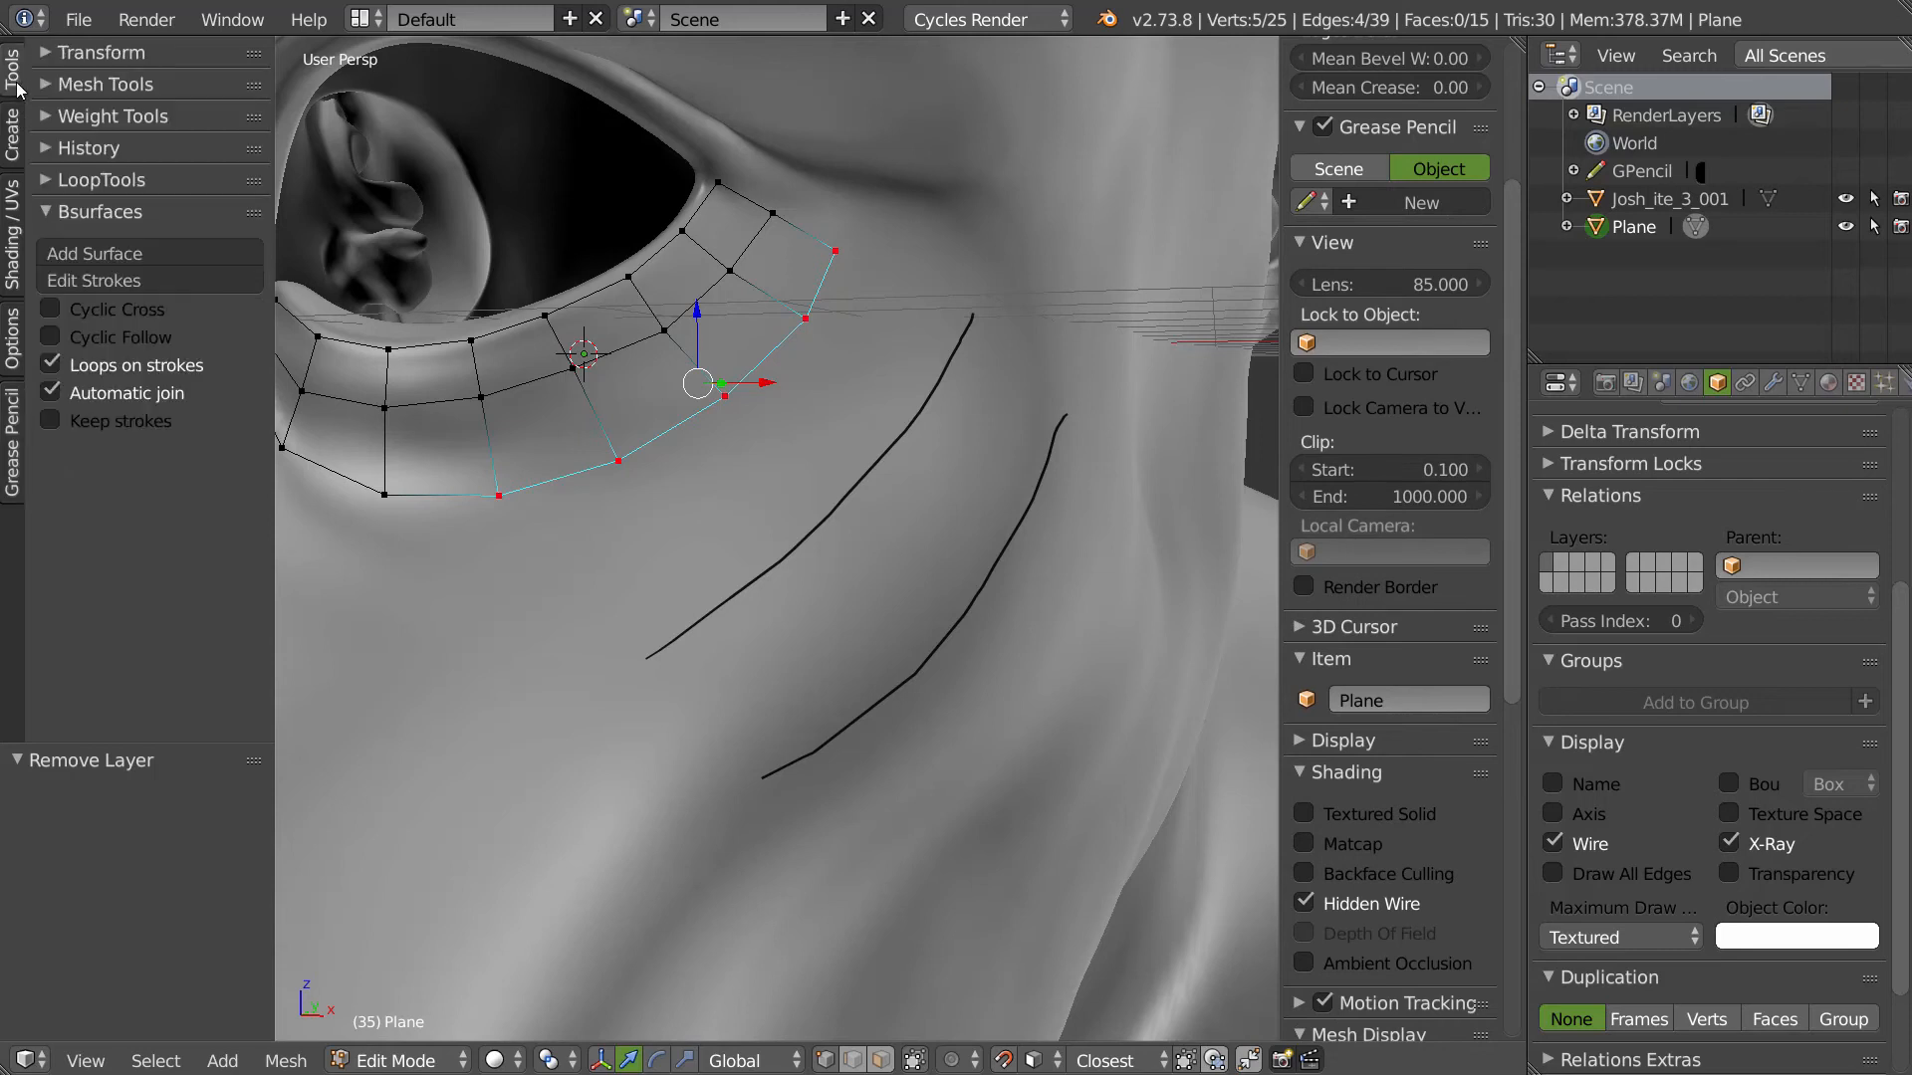
left_click(136, 255)
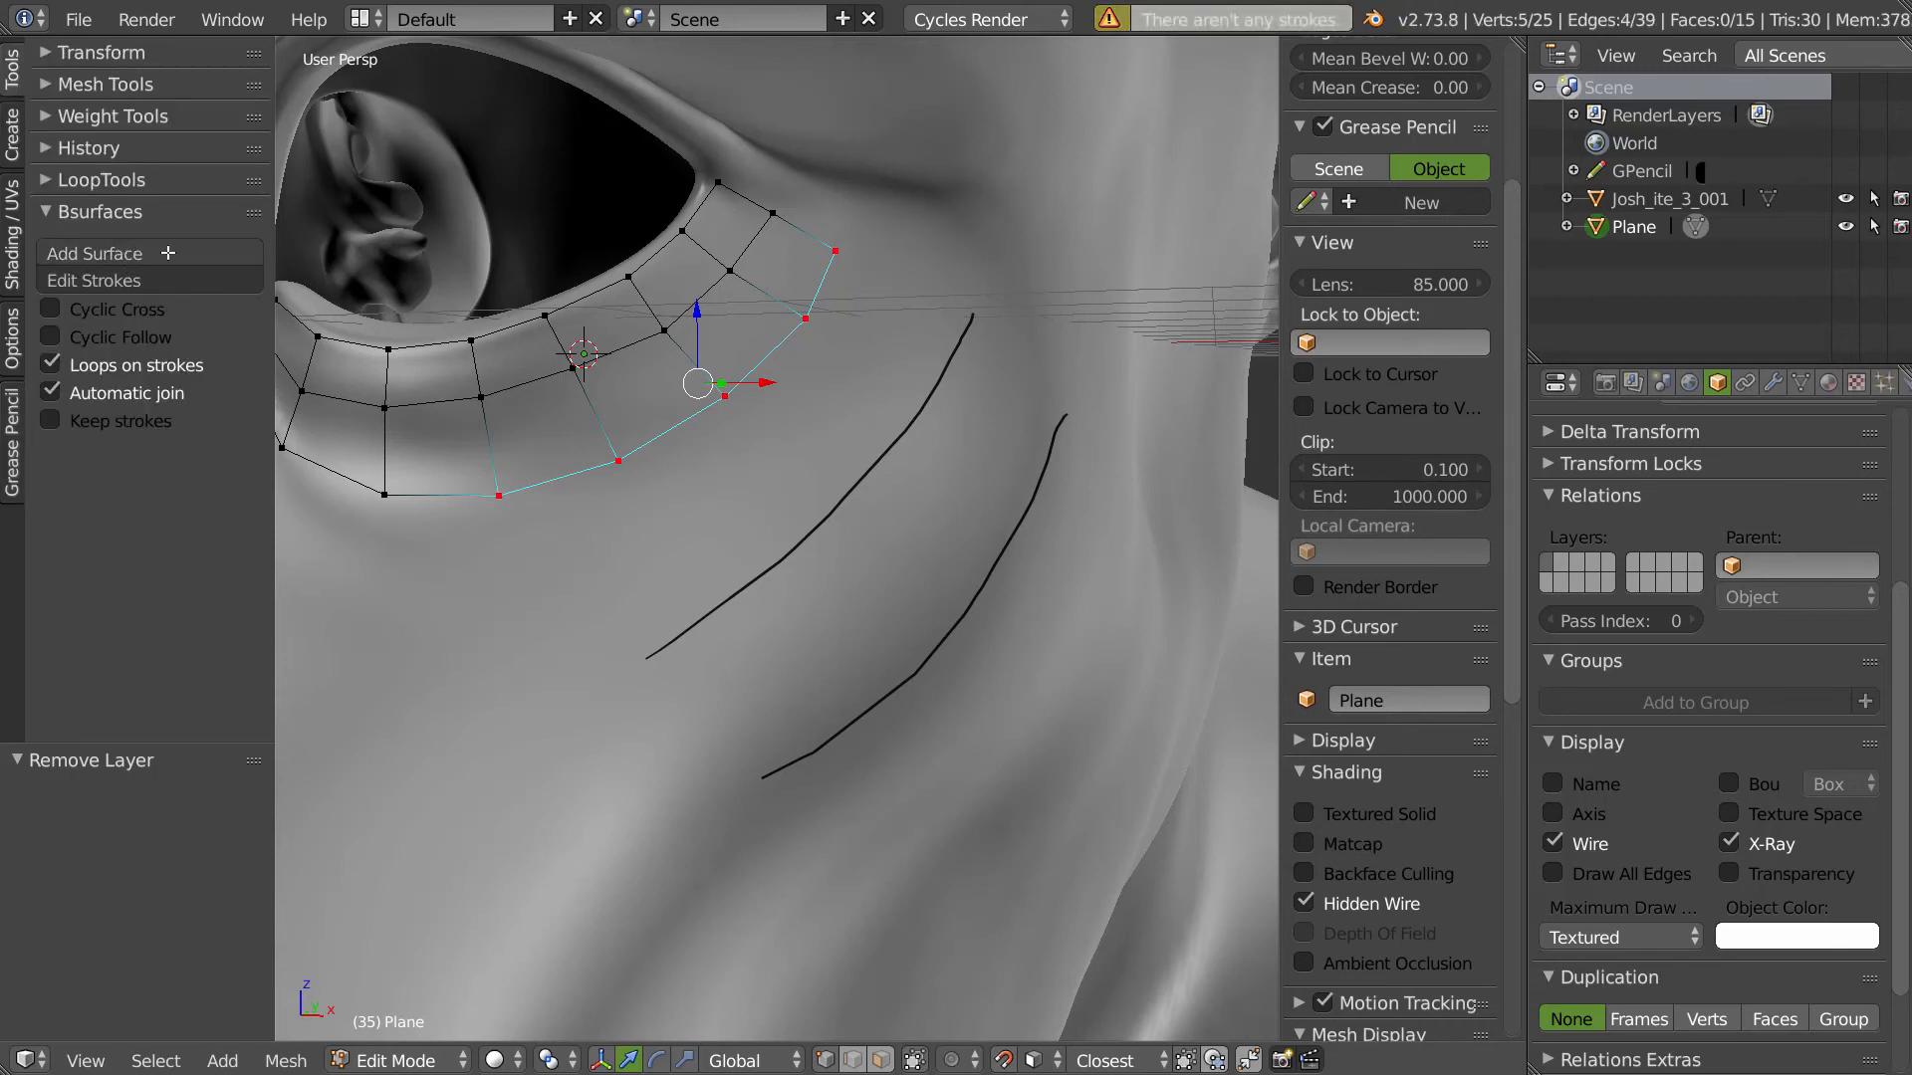
- Create new Grease Pencil data for the object, retry Add Surface and remove the old cheek curves
left_click(802, 370)
mouse_move(985, 468)
middle_mouse_down()
mouse_move(964, 456)
mouse_move(982, 456)
middle_mouse_up()
scroll(1411, 336, "up", 1)
scroll(1411, 335, "up", 5)
left_click(1429, 463)
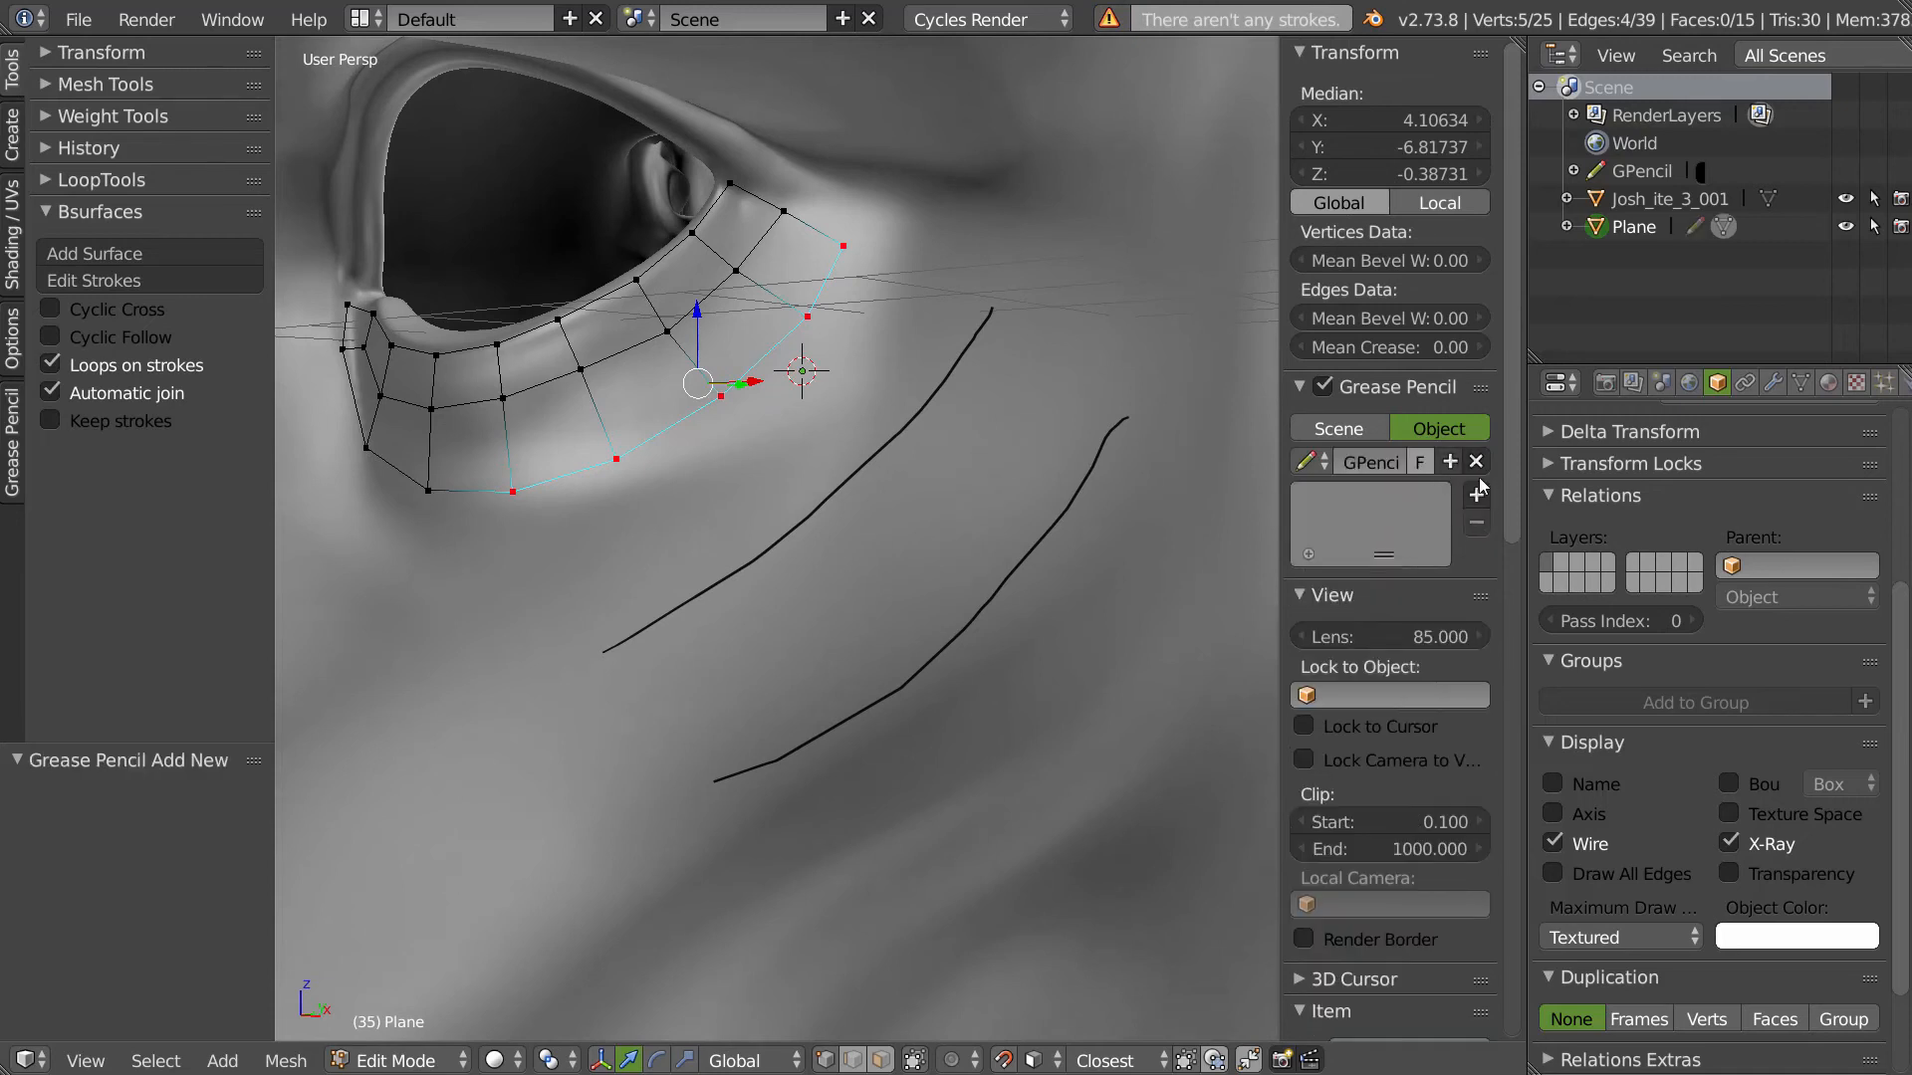
left_click(165, 254)
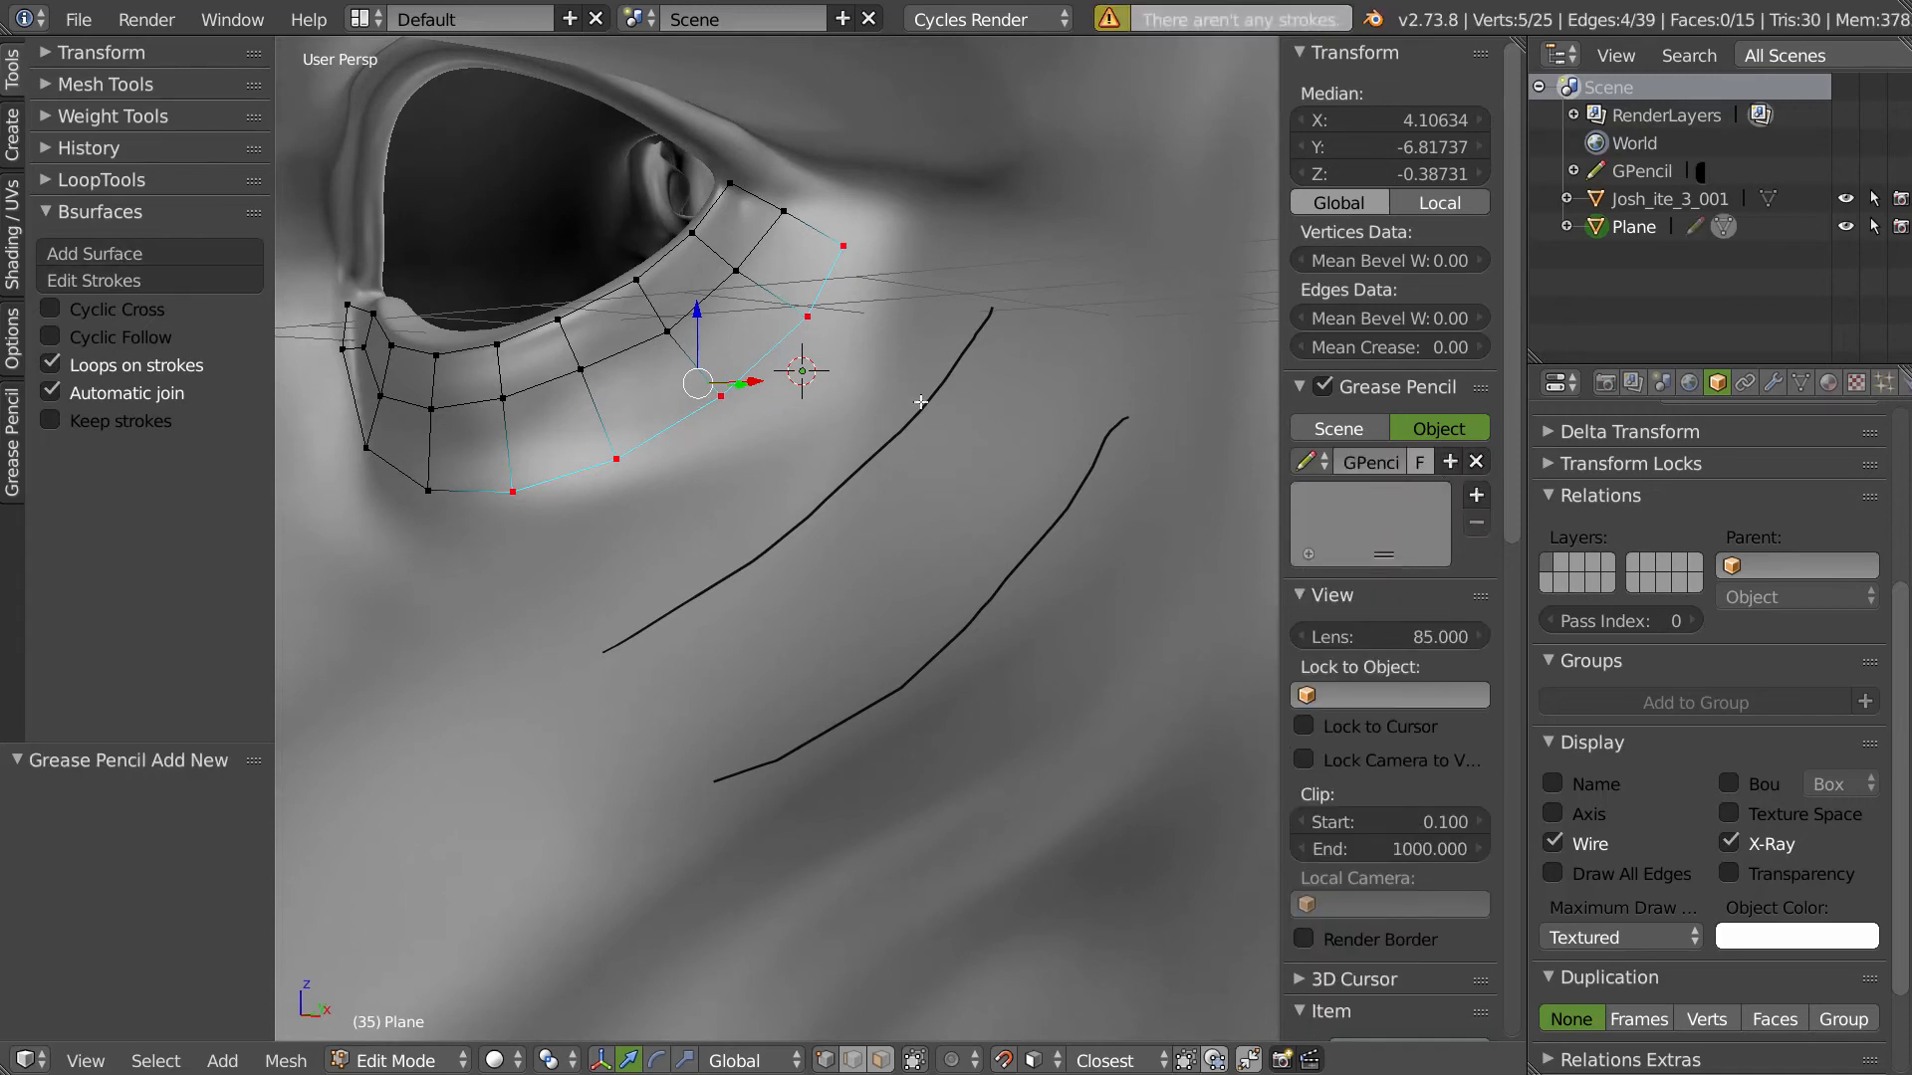
left_click(1476, 523)
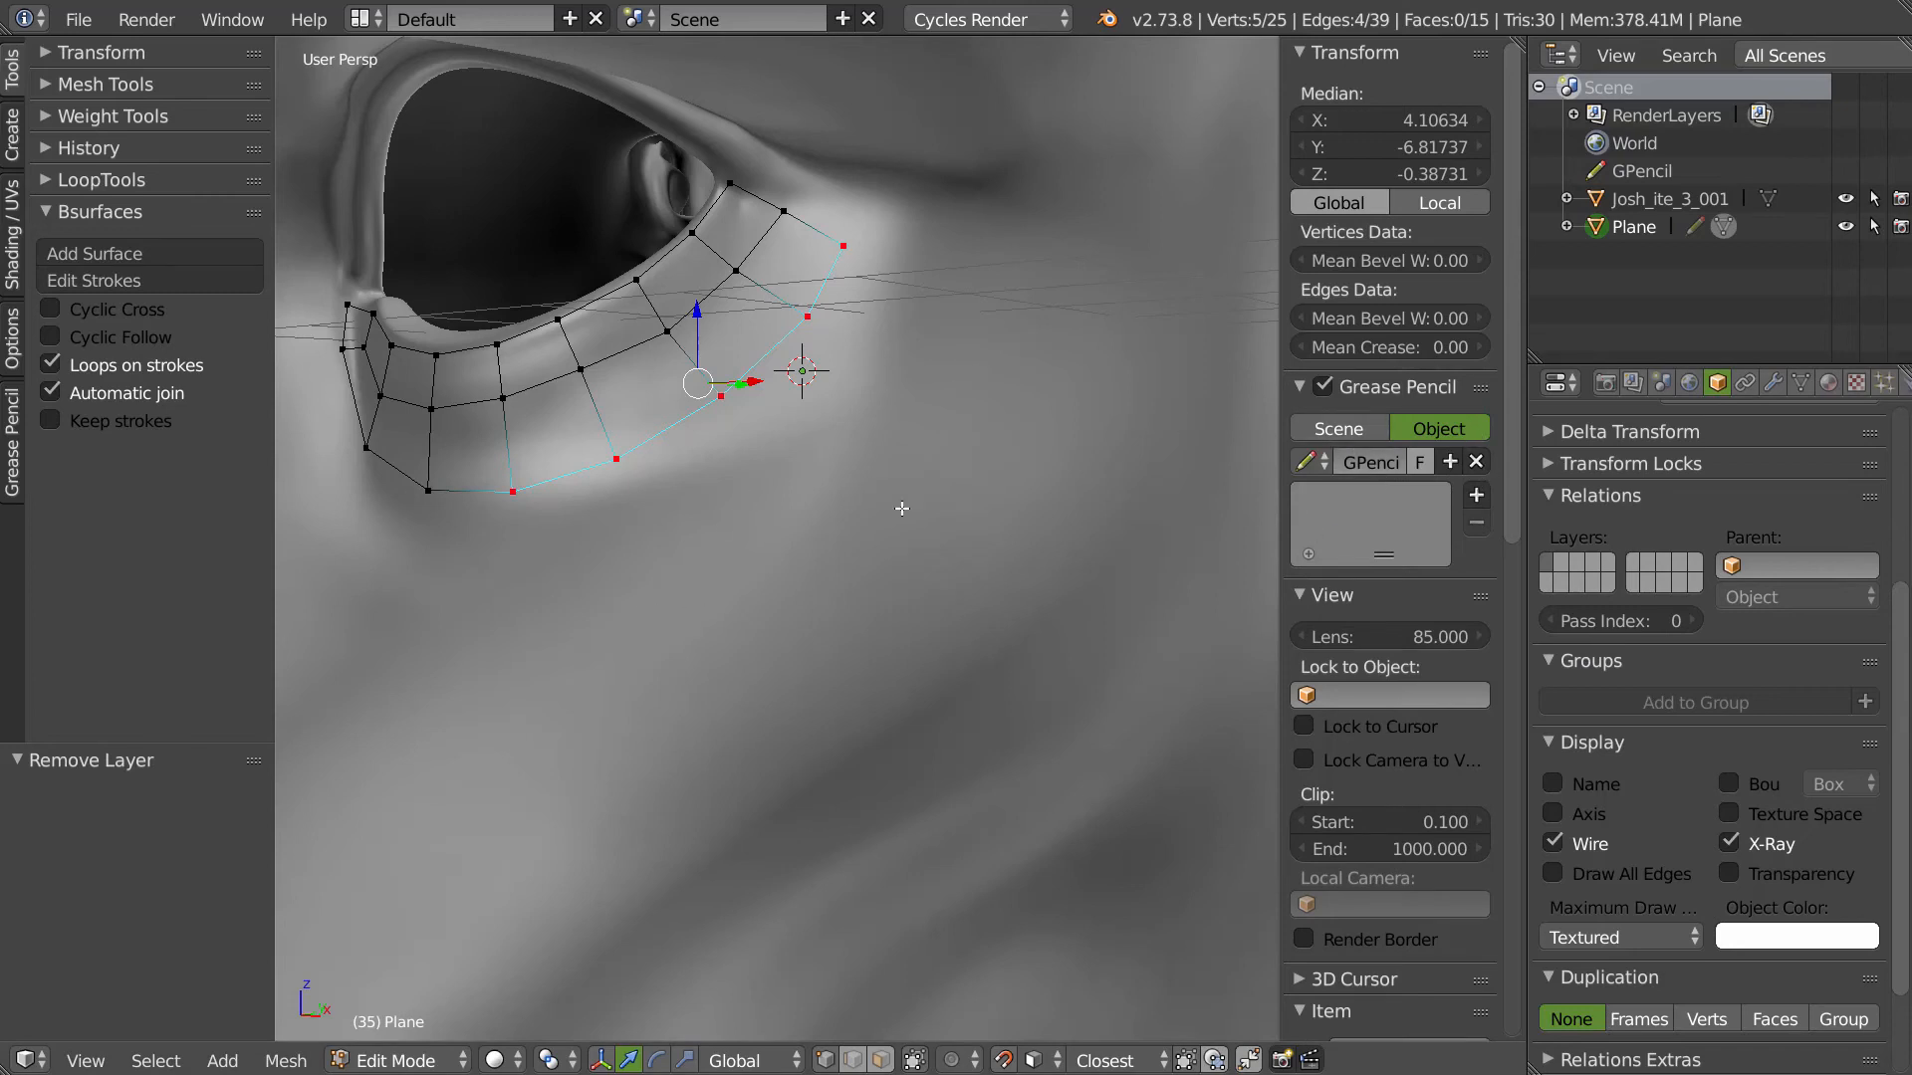
- Try drawing two curves on the cheek below the quads and remove their layer
mouse_move(605, 646)
left_mouse_down()
mouse_move(866, 478)
mouse_move(1036, 321)
left_mouse_up()
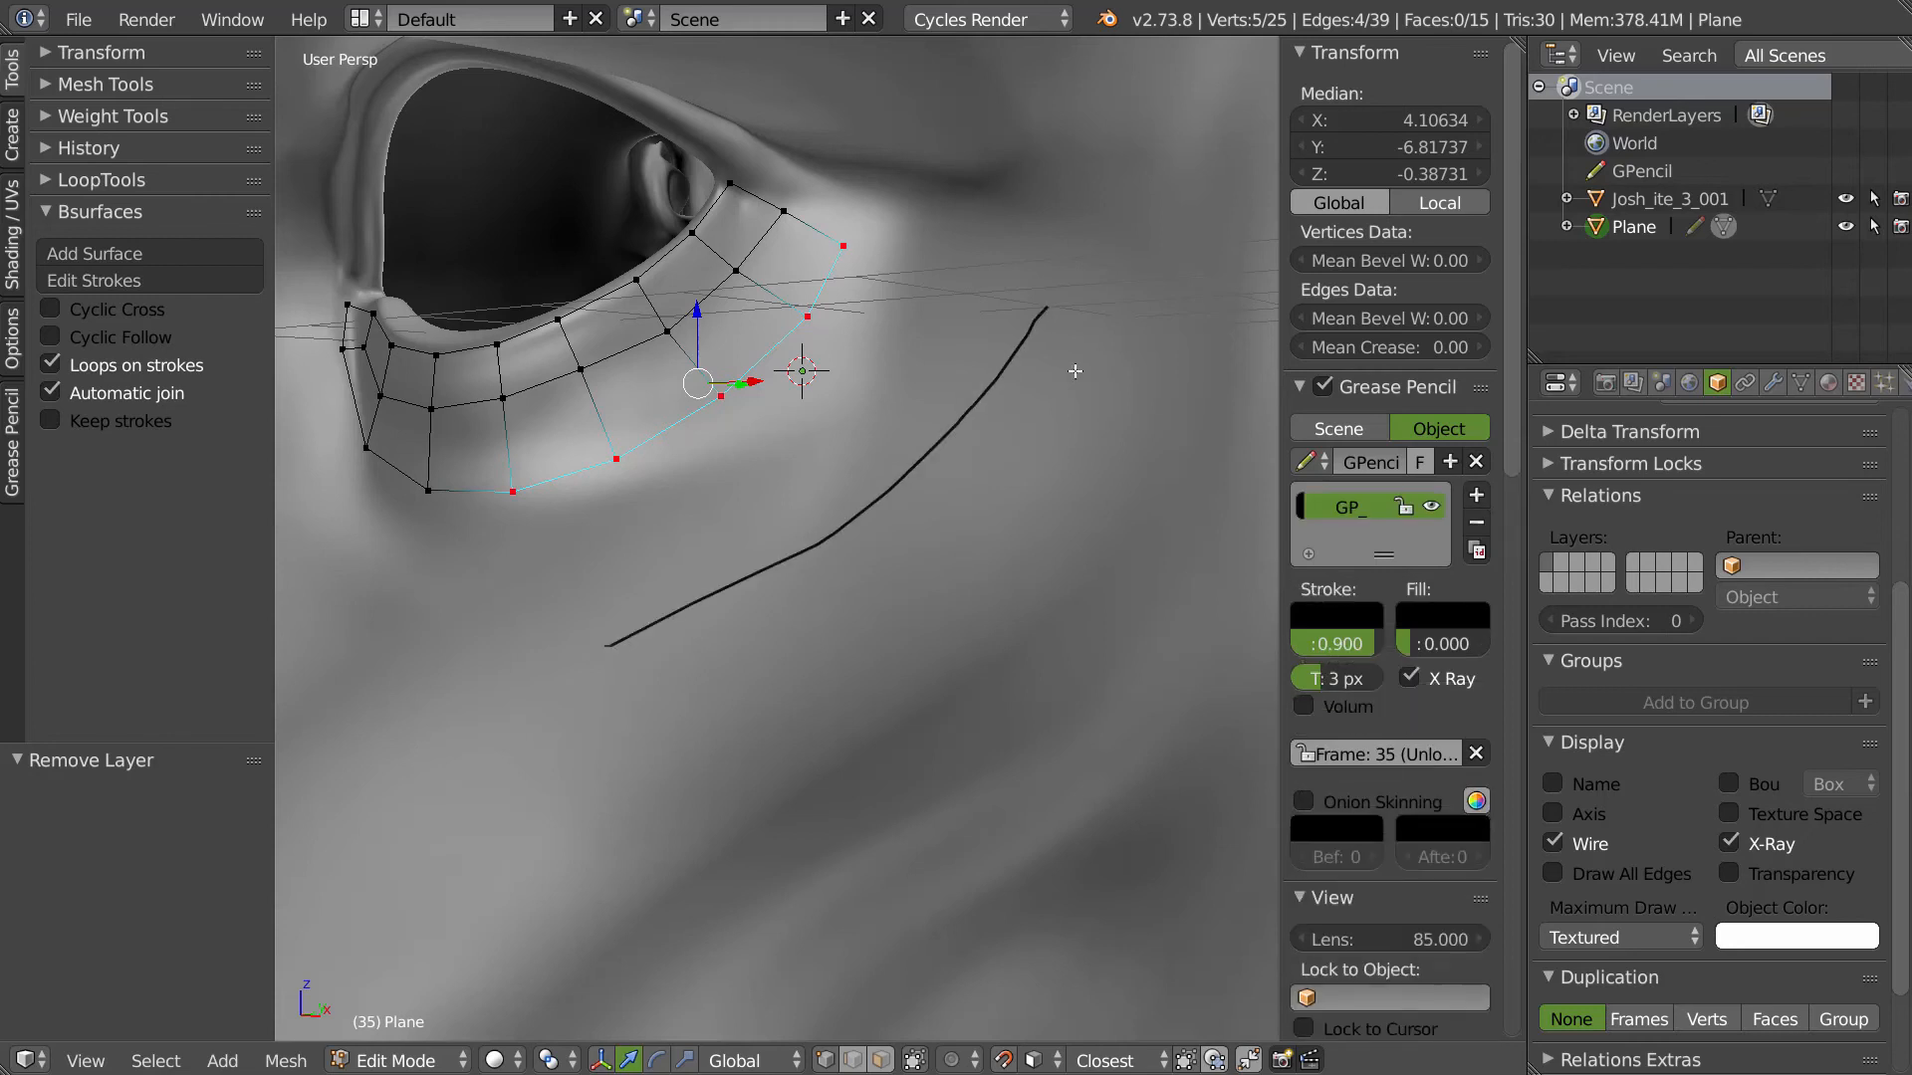
mouse_move(739, 805)
left_mouse_down()
mouse_move(1182, 452)
mouse_move(1210, 396)
left_mouse_up()
mouse_move(972, 528)
middle_mouse_down()
mouse_move(1036, 521)
mouse_move(976, 533)
mouse_move(993, 363)
middle_mouse_up()
left_click(1472, 521)
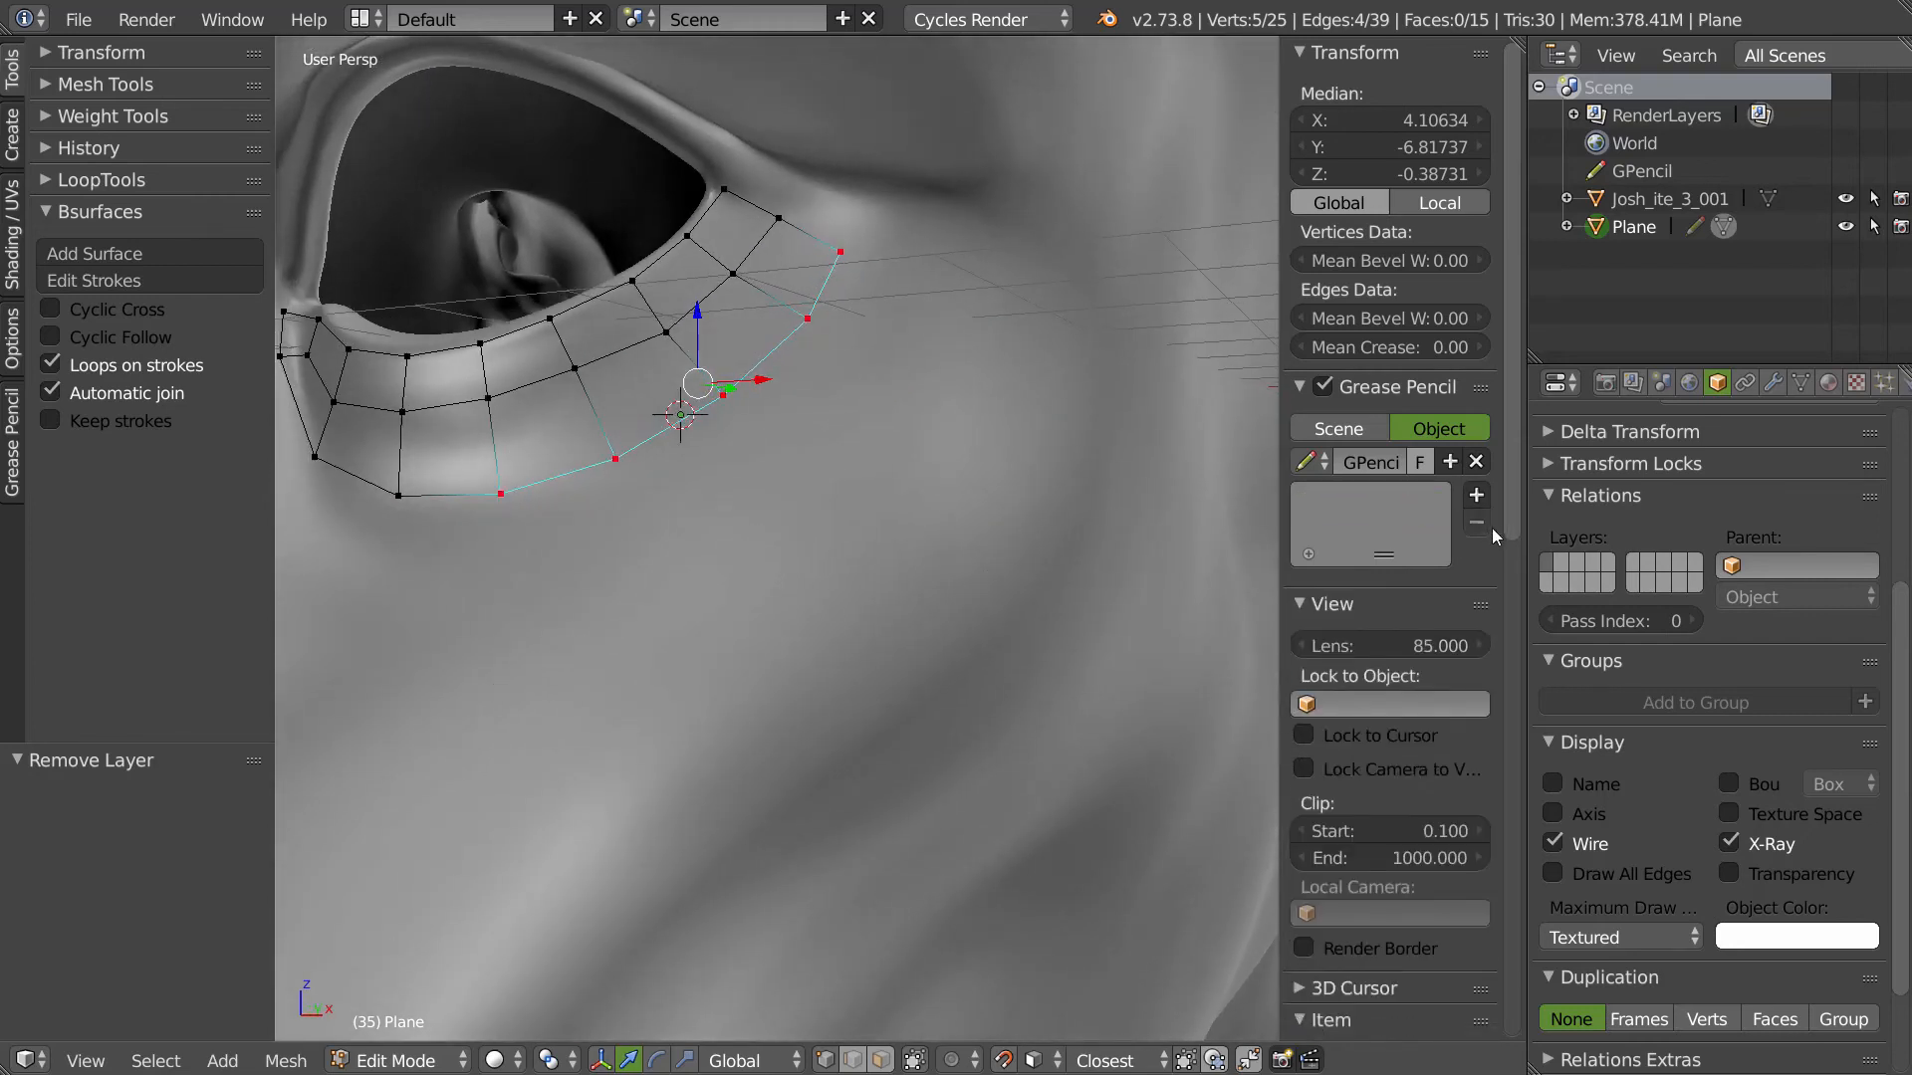
- Set the stroke placement to Surface and draw two roughly parallel curves on the cheek below the quads
left_click(22, 442)
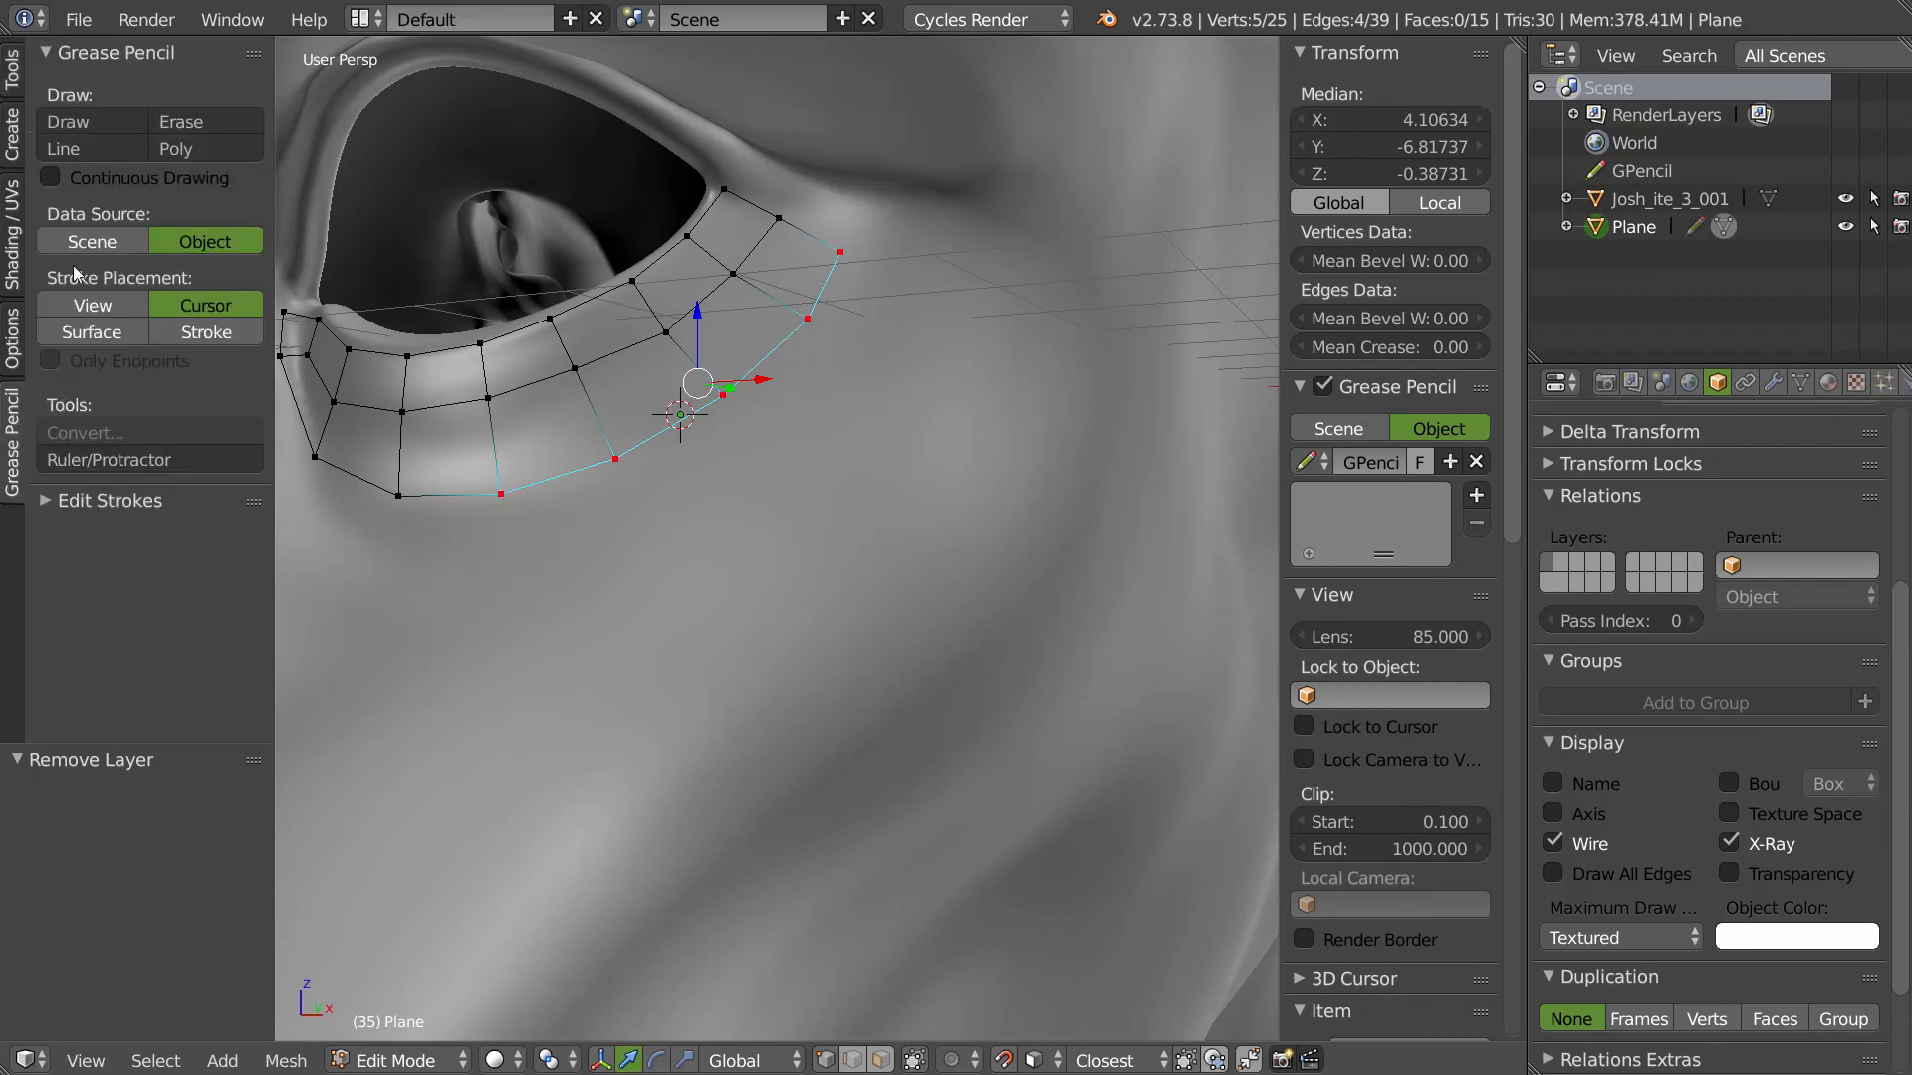
left_click(92, 336)
left_click_drag(652, 672, 1006, 293)
middle_click_drag(1006, 299, 812, 800)
mouse_move(752, 816)
left_mouse_down()
mouse_move(875, 760)
mouse_move(1175, 399)
left_mouse_up()
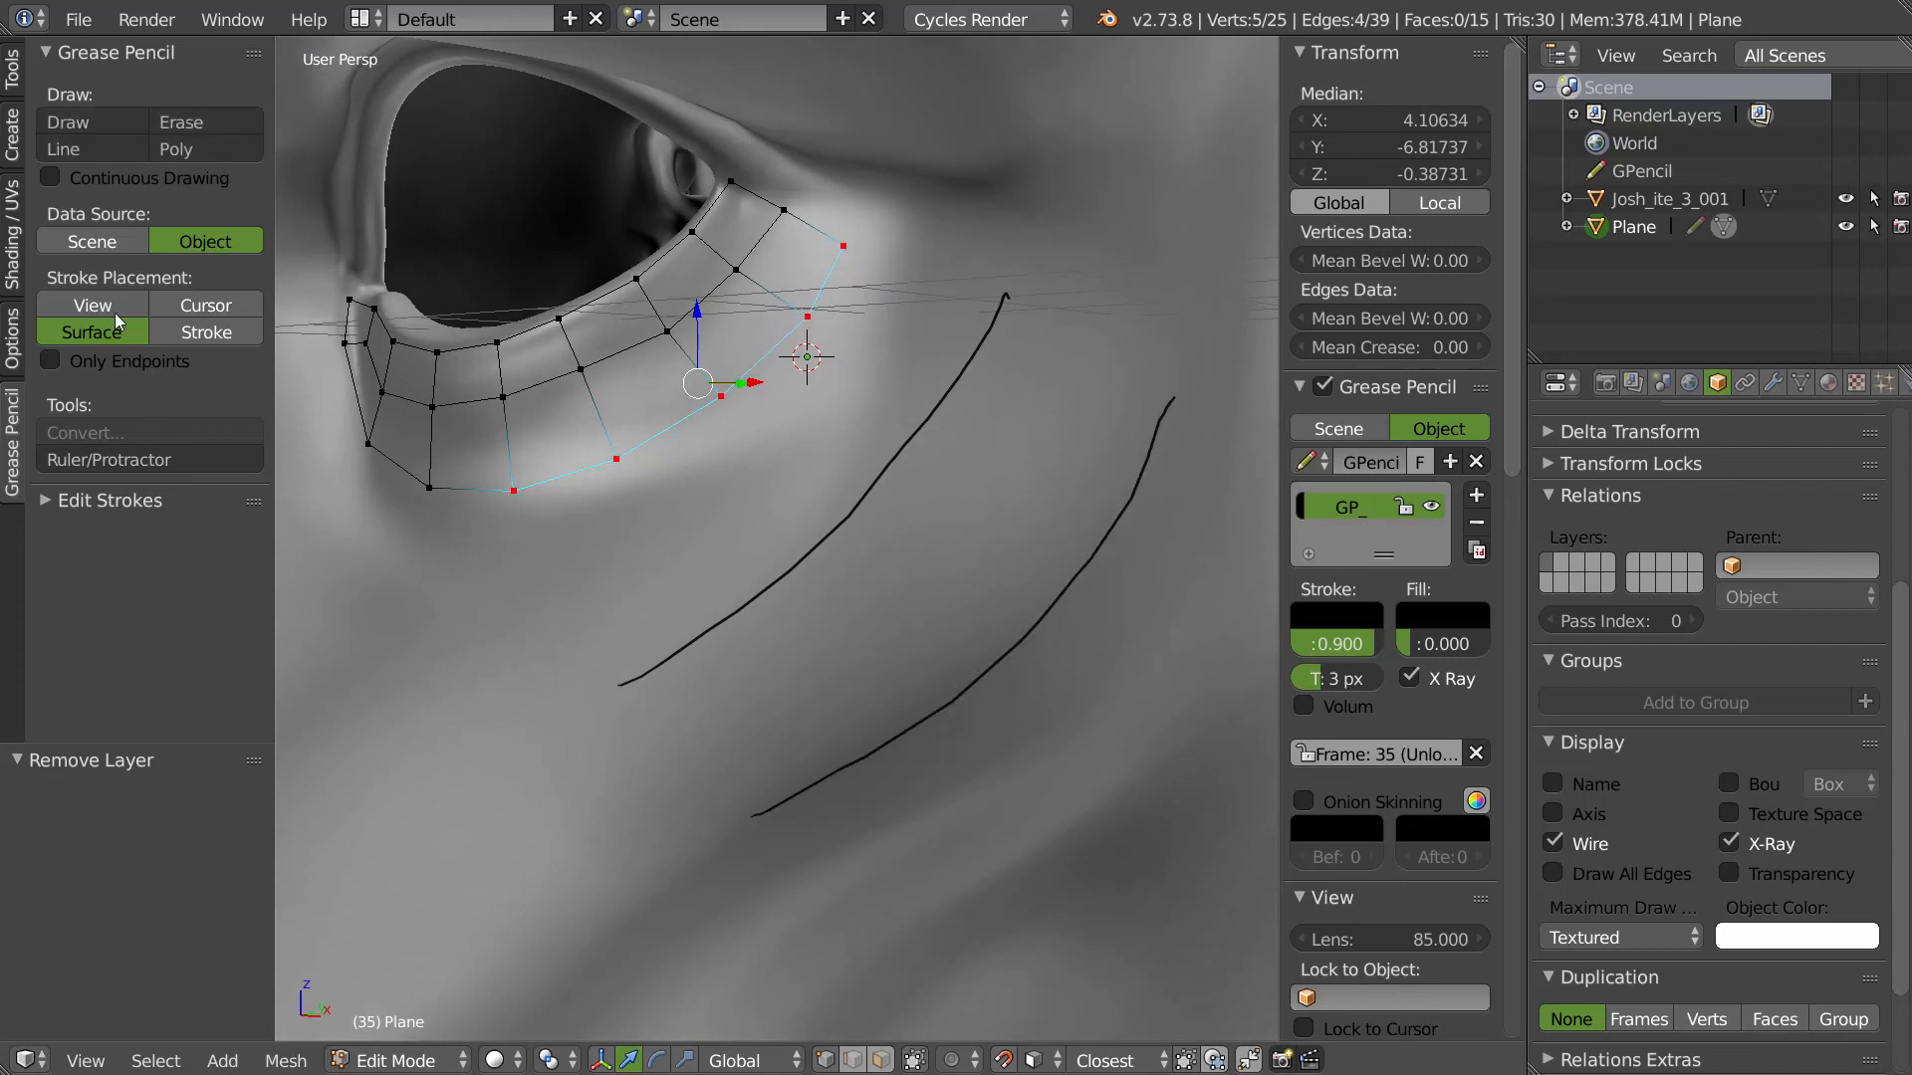
- Add a Bsurfaces surface from the selected edge through the two curves, with Follow set to 2
left_click(14, 72)
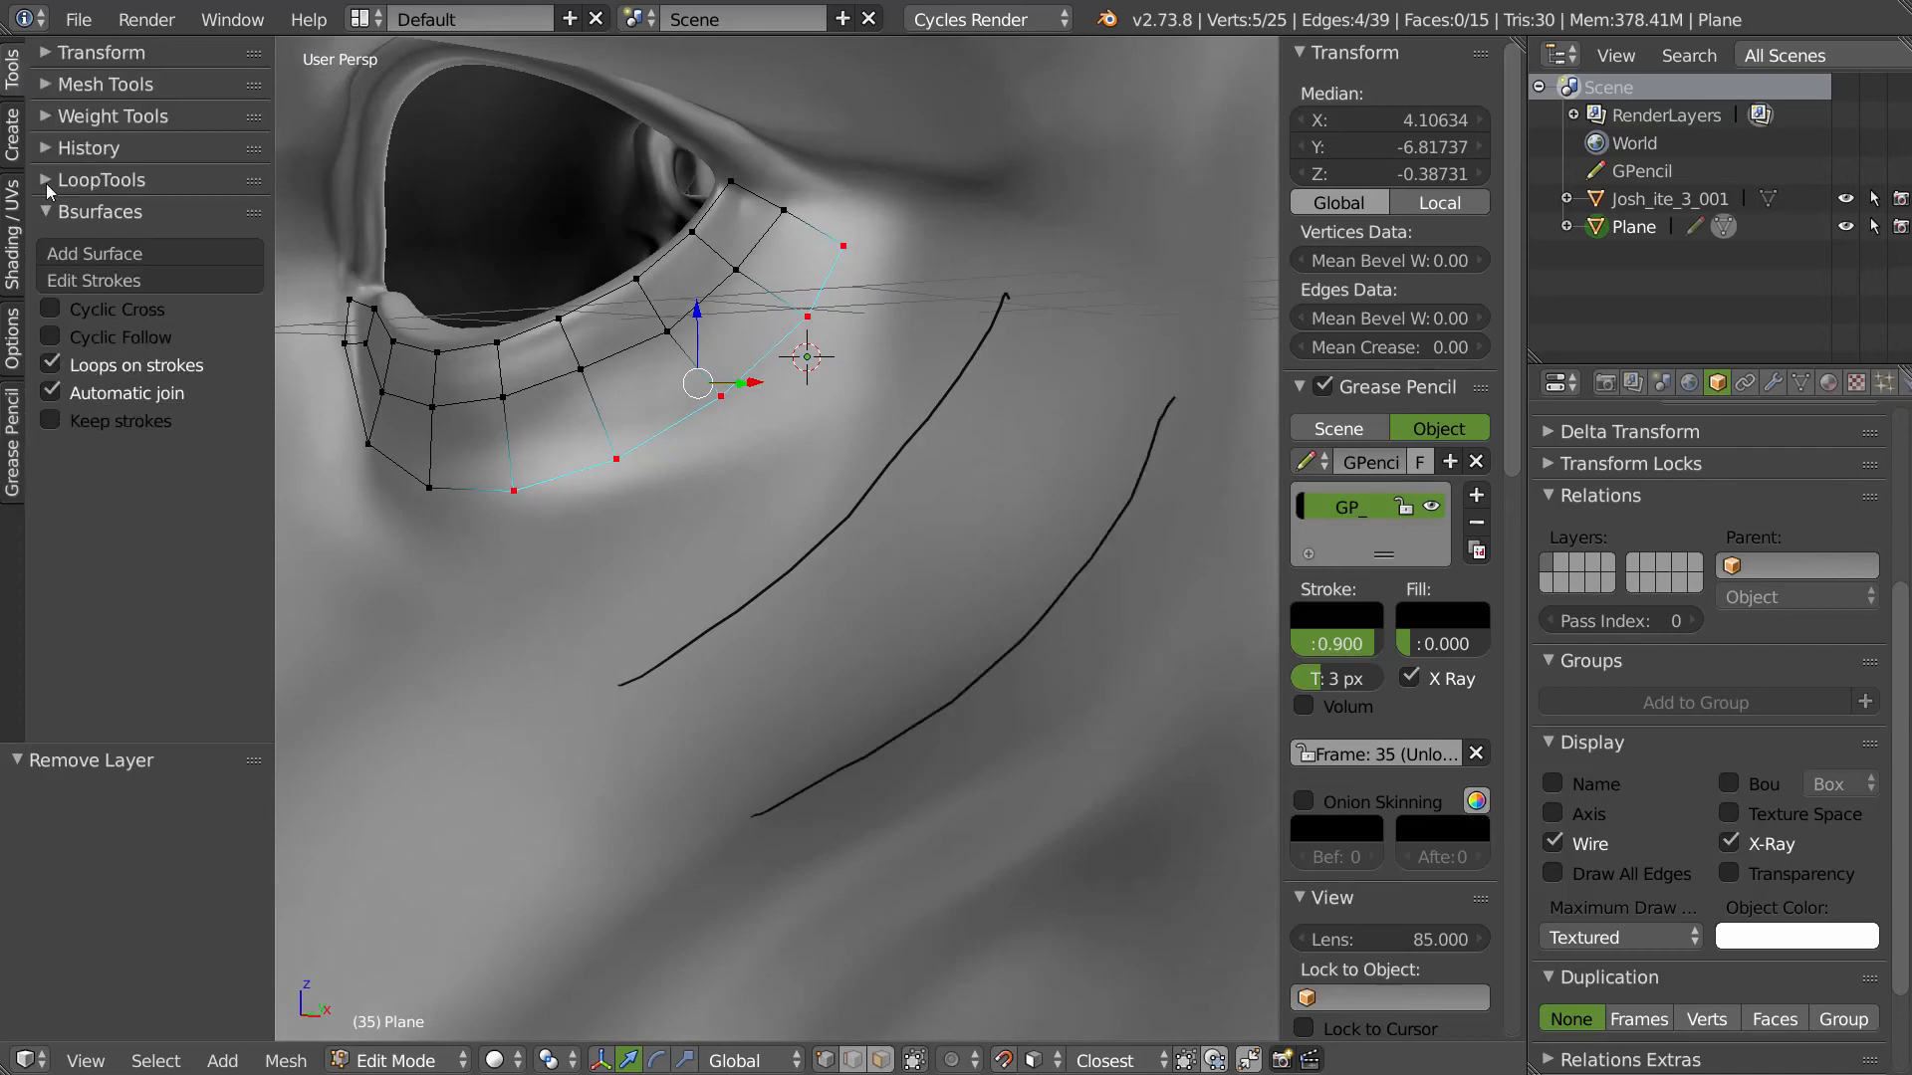
left_click(97, 254)
mouse_move(583, 397)
middle_mouse_down()
mouse_move(931, 559)
mouse_move(757, 697)
middle_mouse_up()
left_click(29, 799)
- Draw three short crosswise Grease Pencil curves one below another down the cheek beside the nose
scroll(924, 597, "down", 3)
middle_click_drag(883, 602, 805, 505)
scroll(833, 572, "up", 3)
left_click_drag(662, 548, 825, 643)
left_click_drag(658, 764, 772, 809)
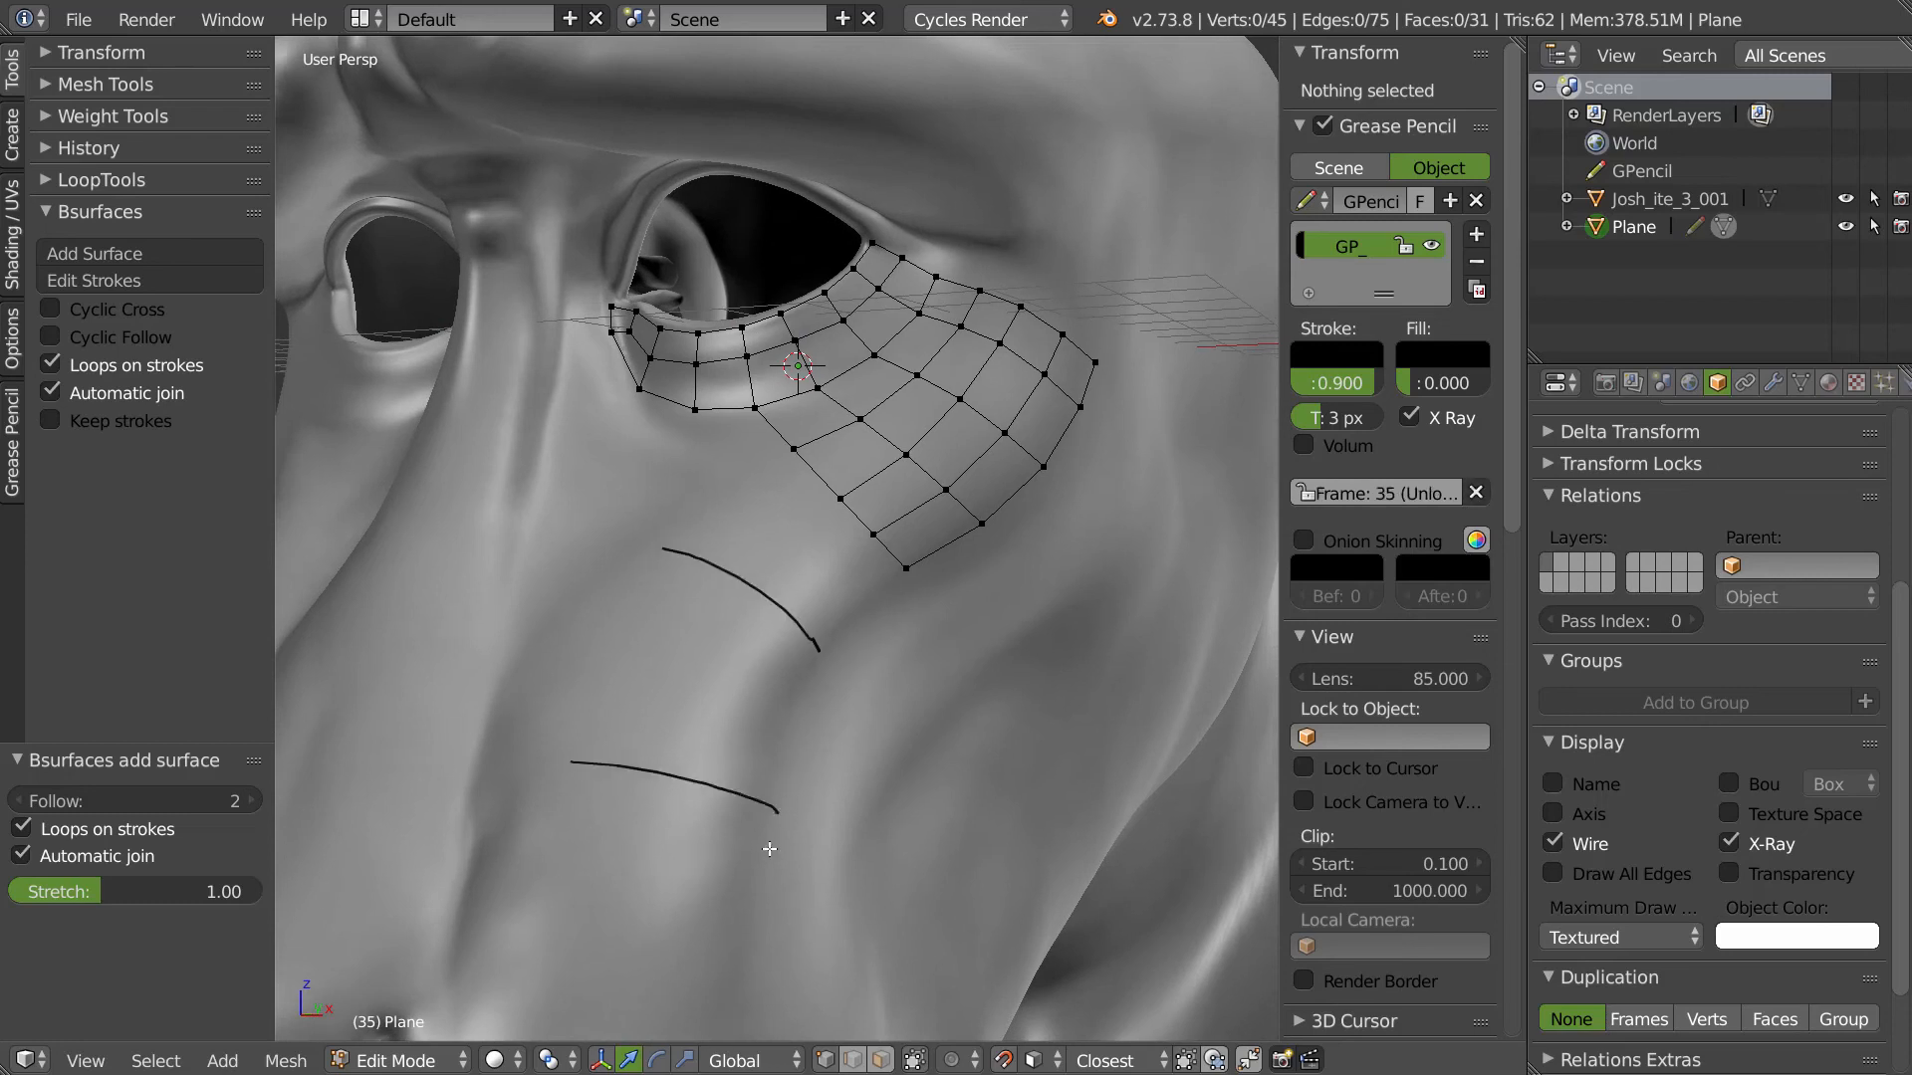
left_click_drag(521, 975, 768, 985)
- Select the new patch's lower inner edge path and add a Bsurfaces surface from it through the three curves
right_click(755, 408)
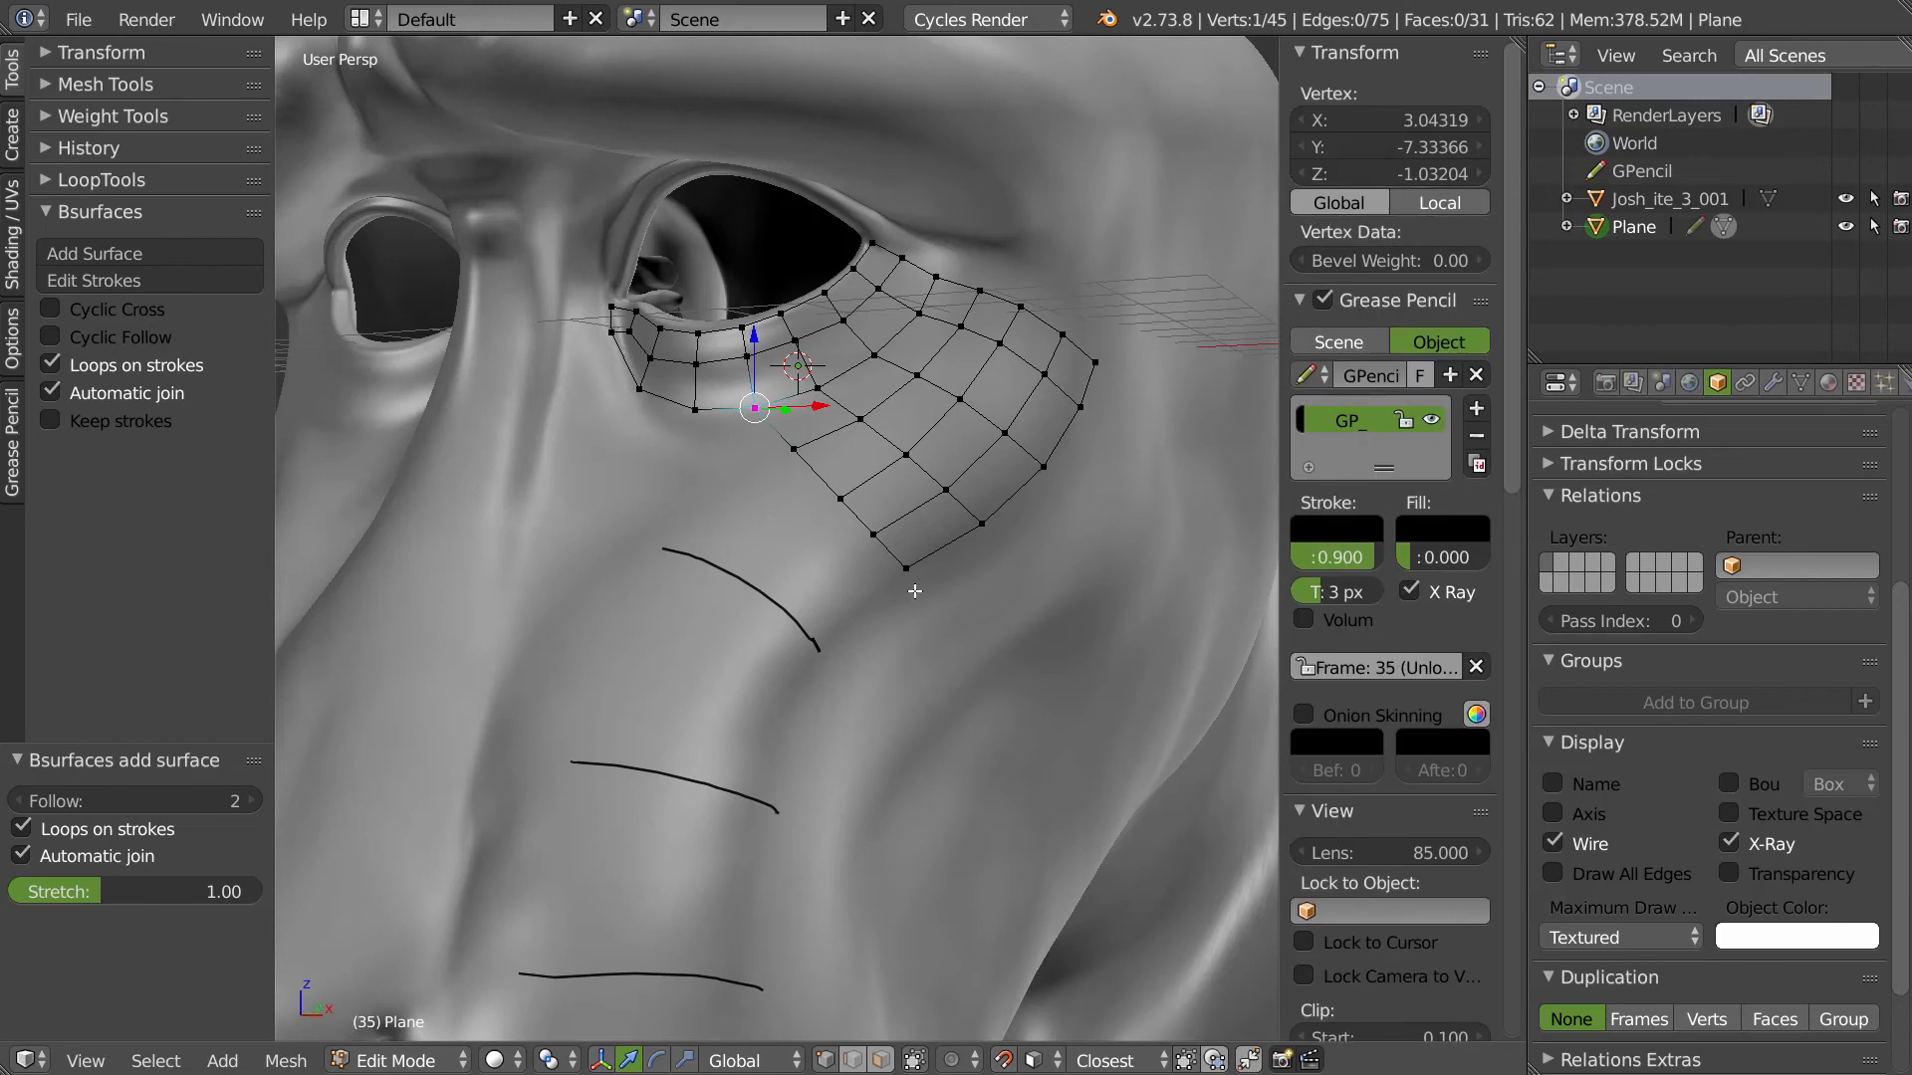
right_click(906, 569, "ctrl")
left_click(111, 253)
mouse_move(514, 505)
middle_mouse_down()
mouse_move(676, 601)
mouse_move(715, 755)
middle_mouse_up()
- Move the vertices along the cheek patch's outer border one by one to even out its bend below the eye
right_click(726, 756)
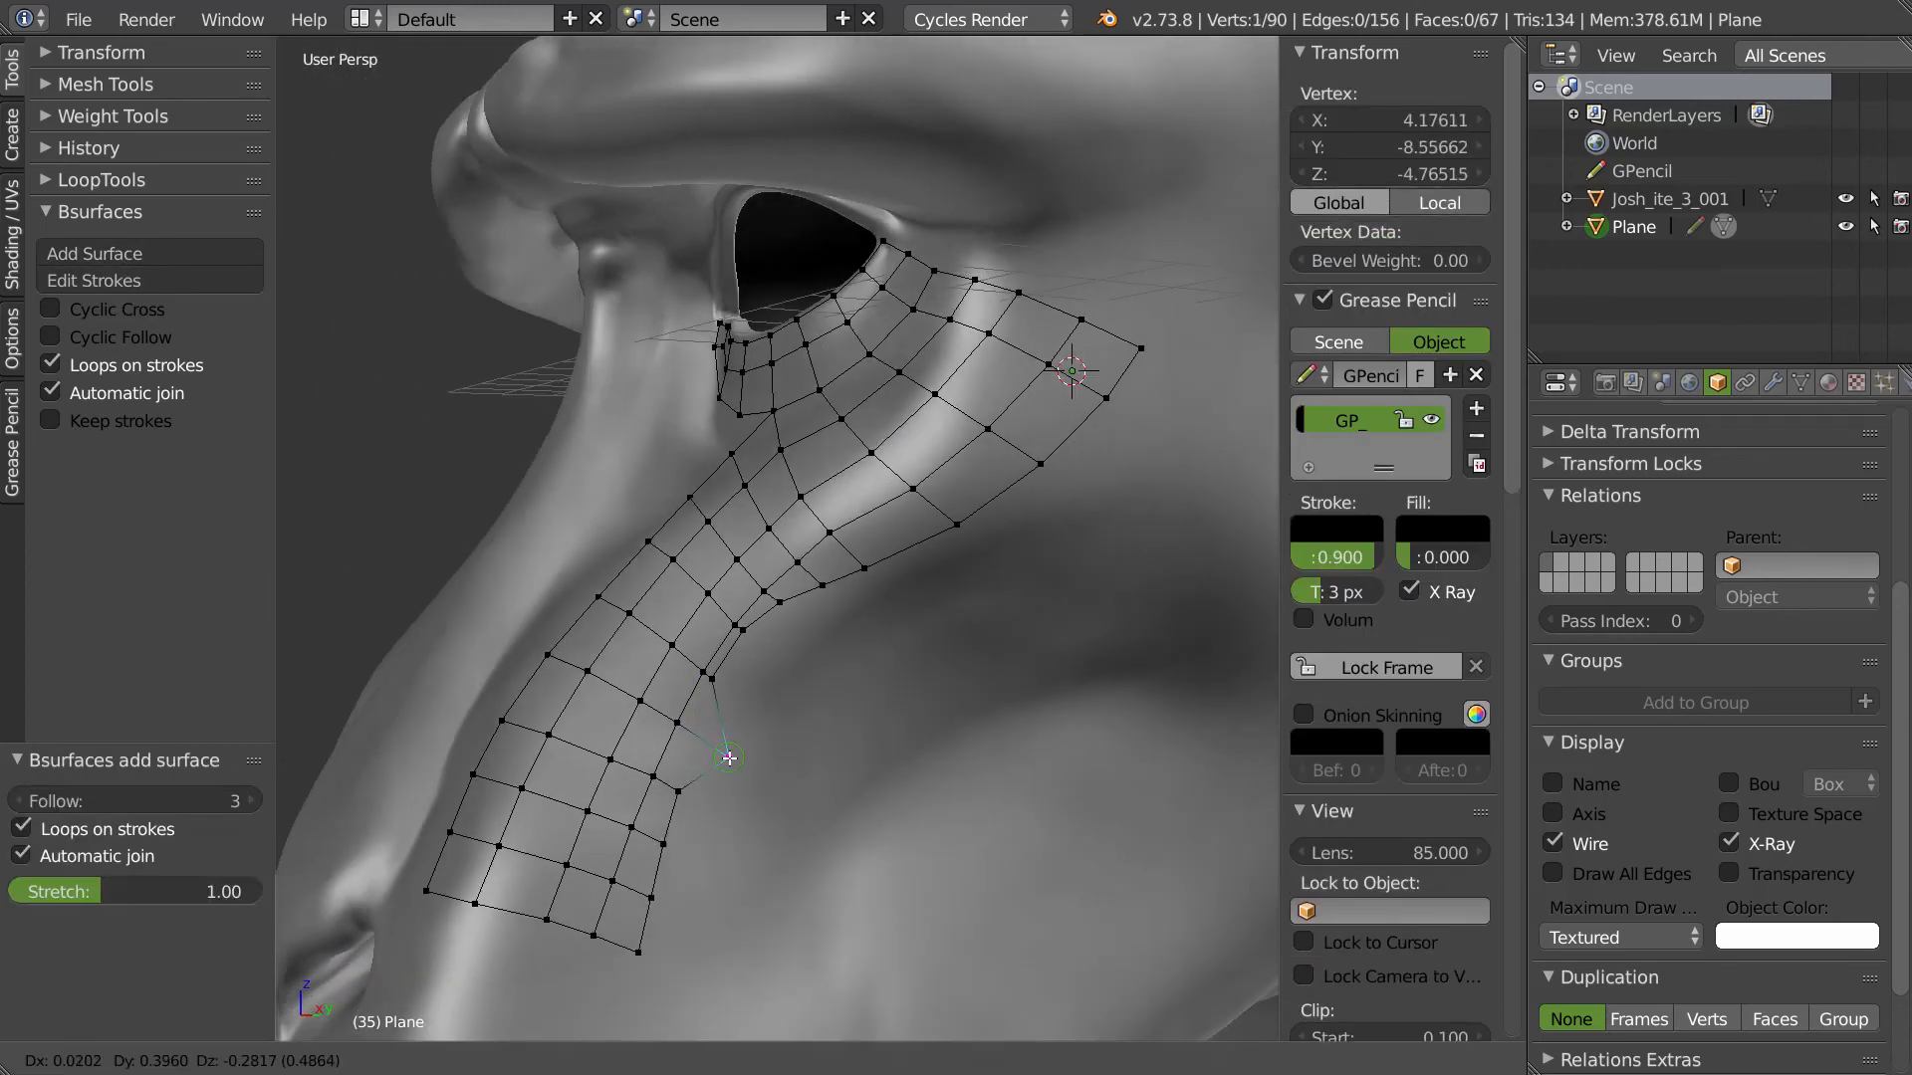
key("g")
left_click(700, 797)
key("g")
left_click(687, 787)
key("g")
left_click(761, 657)
key("g")
left_click(779, 661)
key("g")
left_click(812, 627)
key("g")
left_click(848, 593)
key("g")
left_click(879, 563)
- Reposition the inner vertices where the cheek patches meet below the eye to even out the quads
key("g")
left_click(850, 521)
key("g")
left_click(816, 479)
key("g")
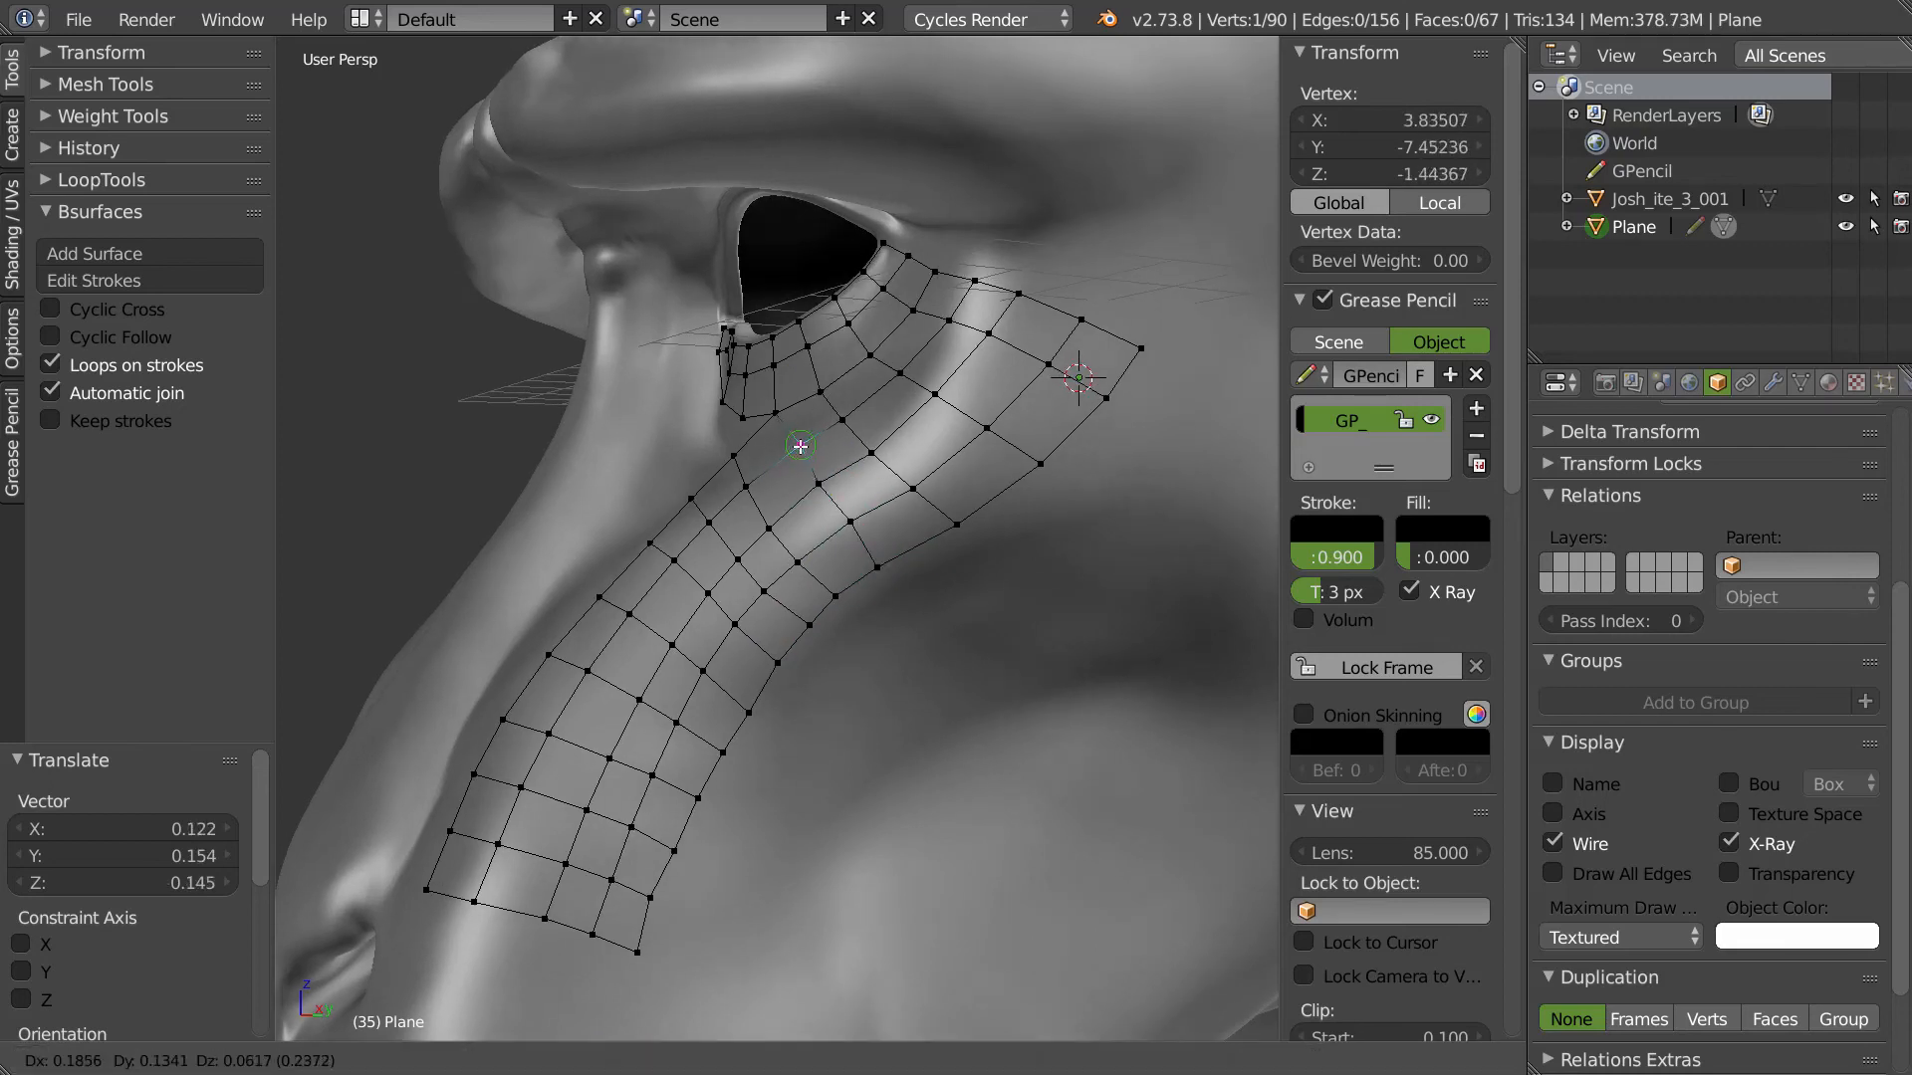
left_click(788, 448)
middle_click_drag(789, 448, 786, 531)
right_click_drag(746, 489, 816, 564)
left_click(815, 564)
right_click(843, 604)
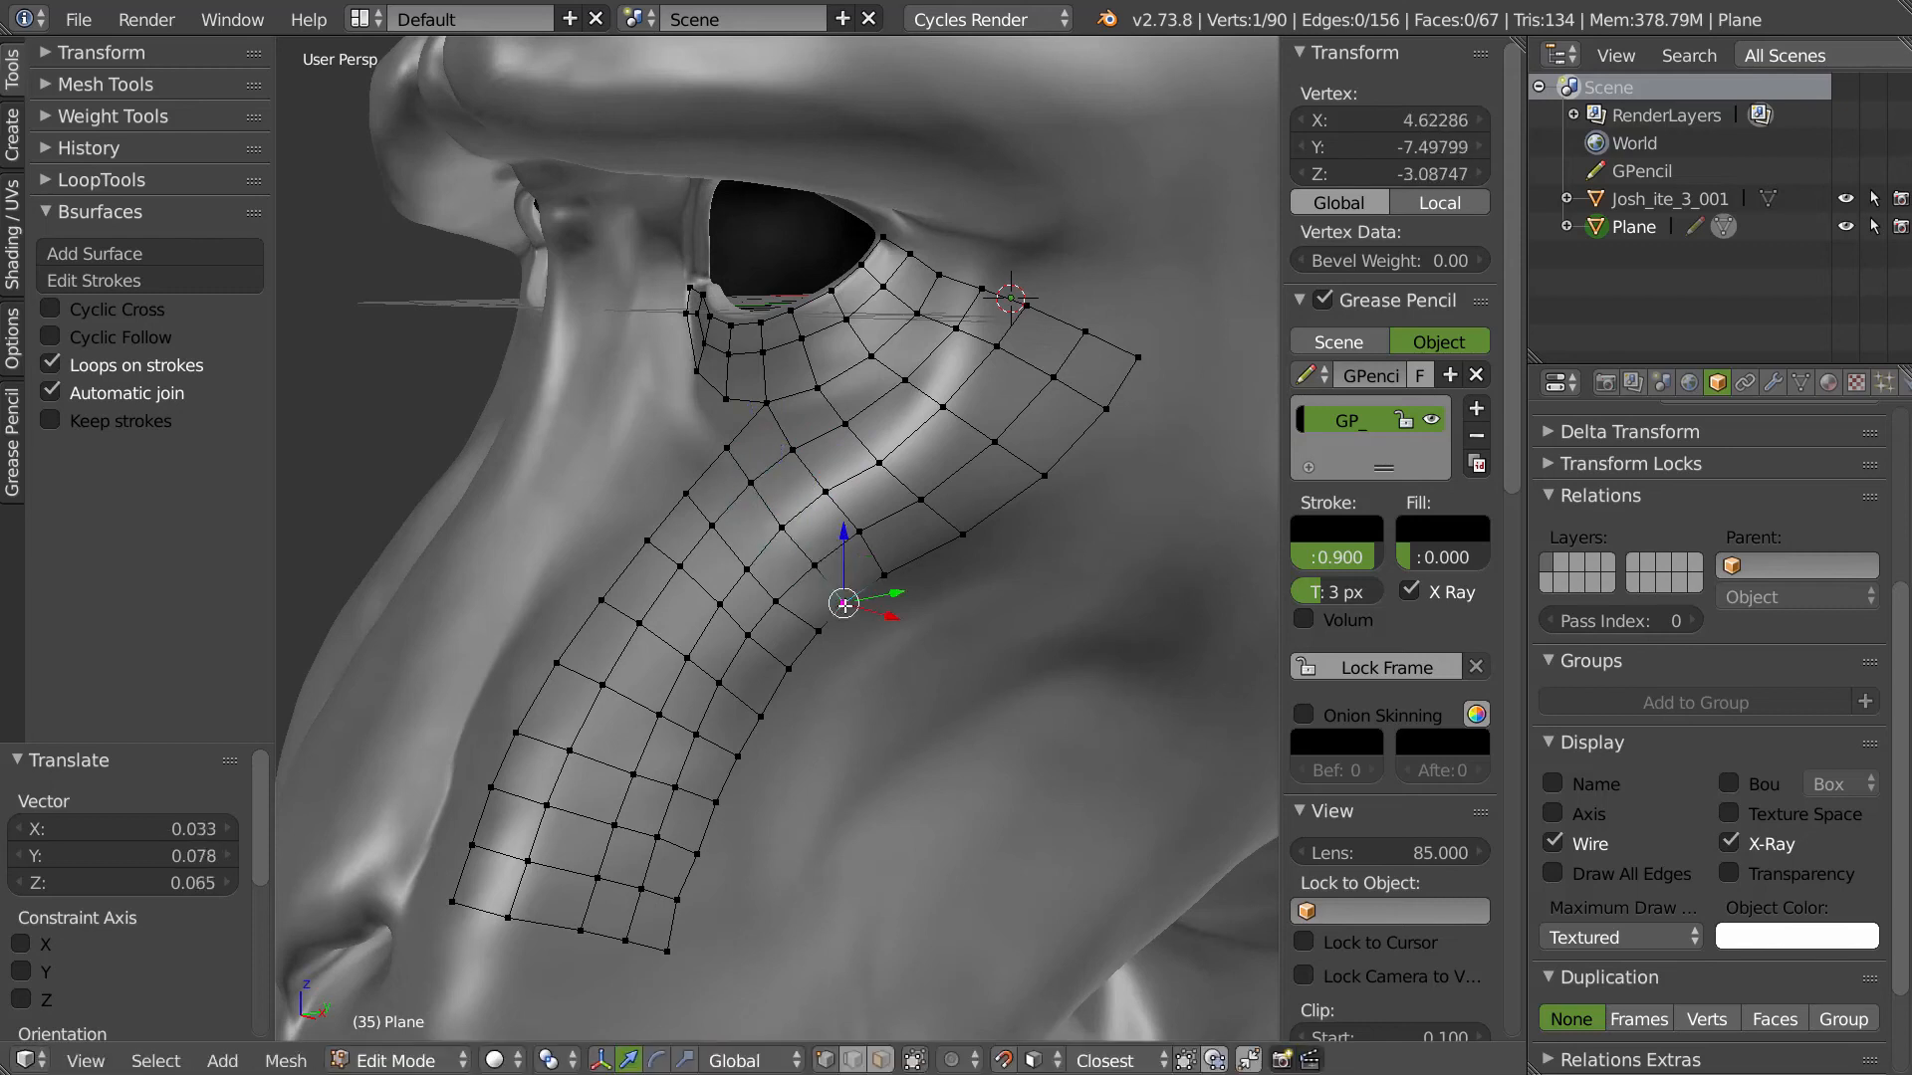
- Return the retopology mesh to Object Mode and enable Draw All Edges for it
middle_click_drag(706, 547, 744, 562)
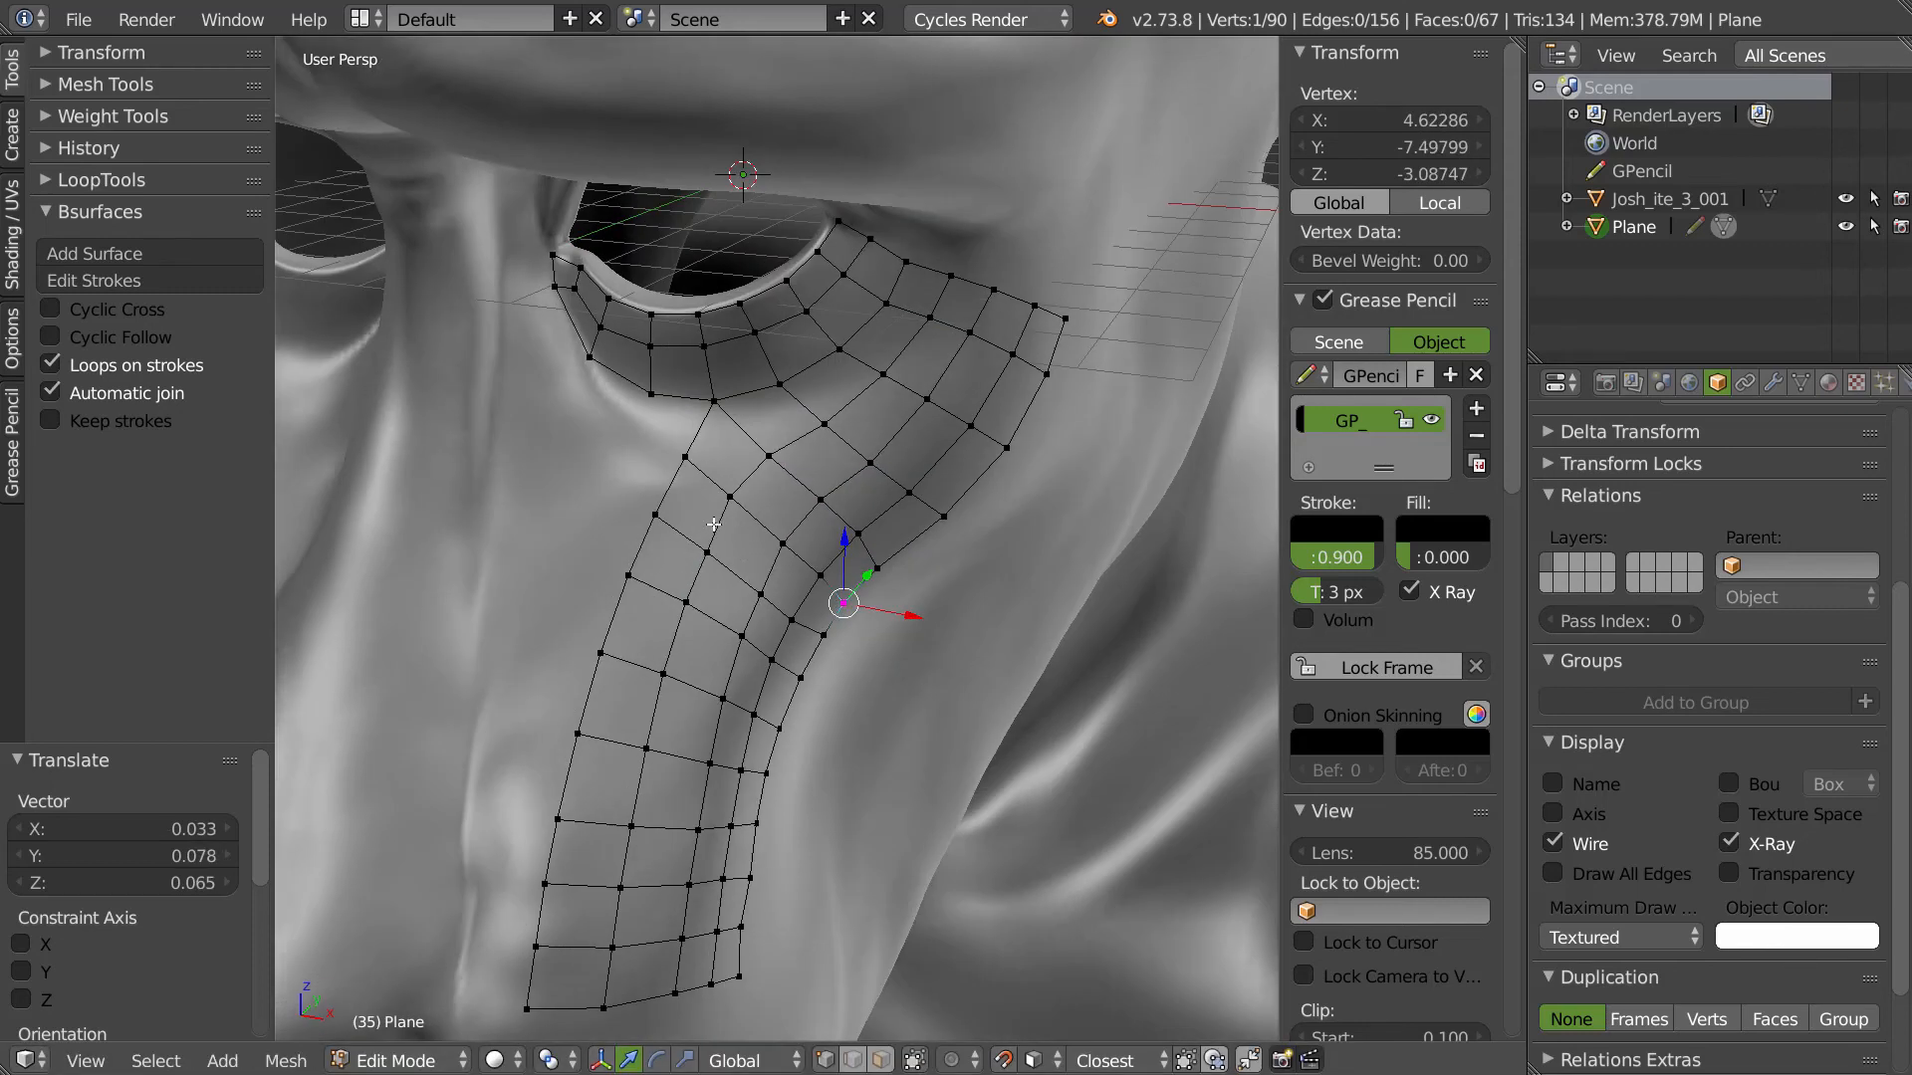
mouse_move(748, 515)
middle_mouse_down()
mouse_move(732, 480)
mouse_move(762, 532)
middle_mouse_up()
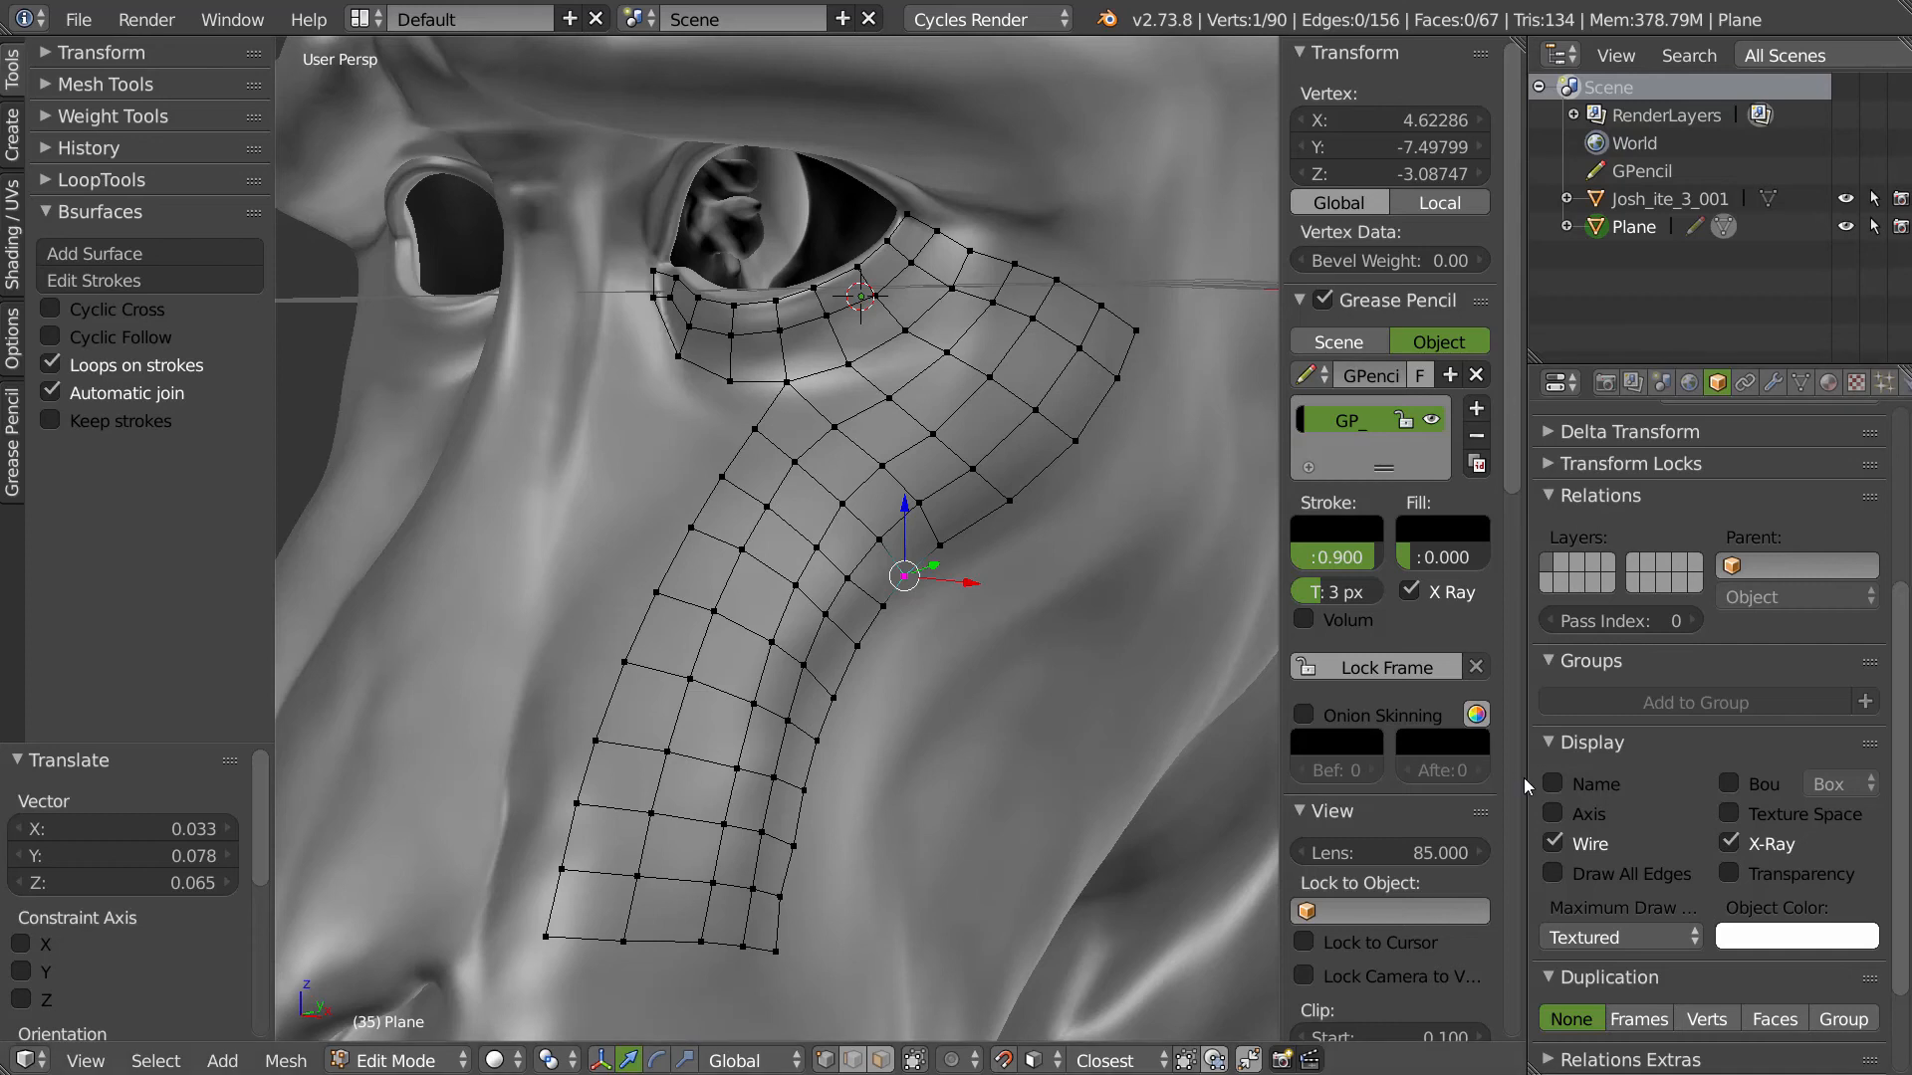
mouse_move(839, 503)
middle_mouse_down()
mouse_move(863, 571)
mouse_move(893, 546)
mouse_move(899, 468)
mouse_move(906, 518)
mouse_move(855, 528)
mouse_move(760, 488)
middle_mouse_up()
key("Tab")
left_click(1554, 874)
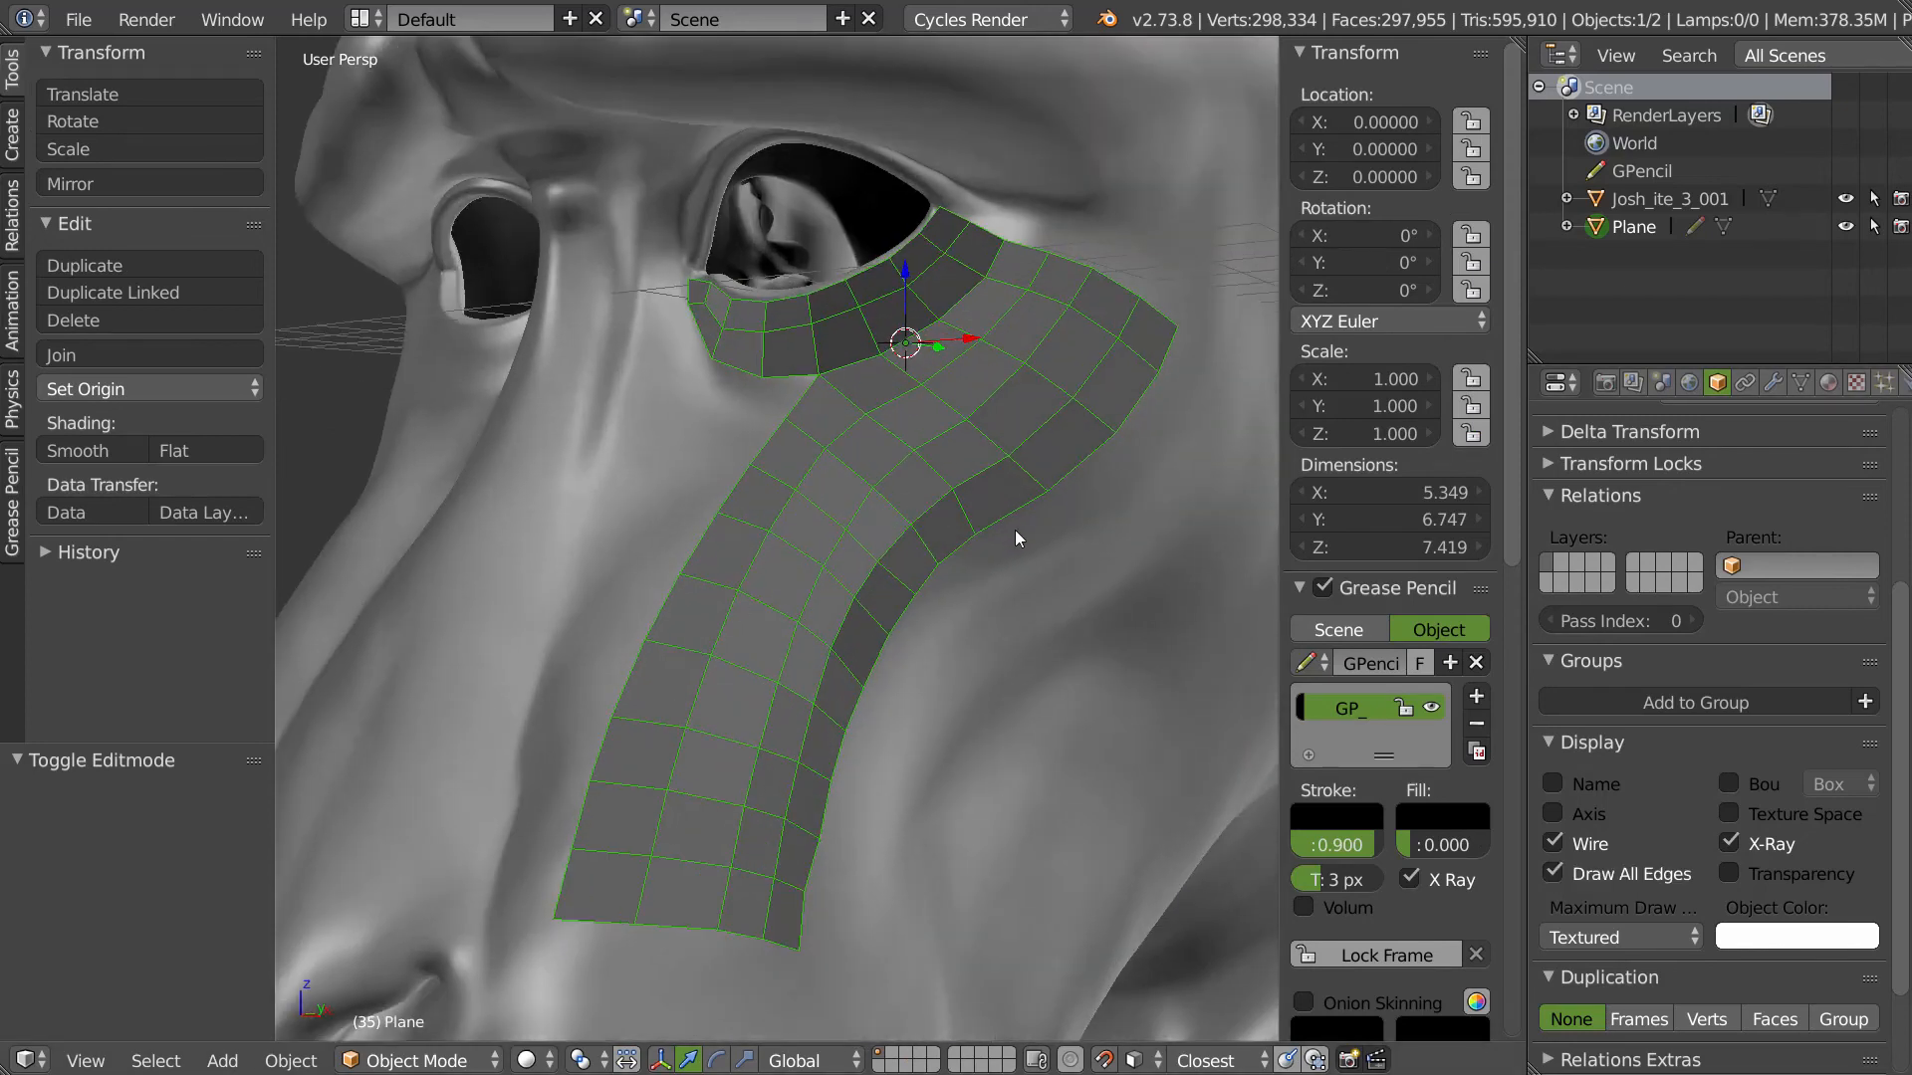
- Add a Multiresolution modifier to the retopology mesh and subdivide it twice
left_click(1773, 382)
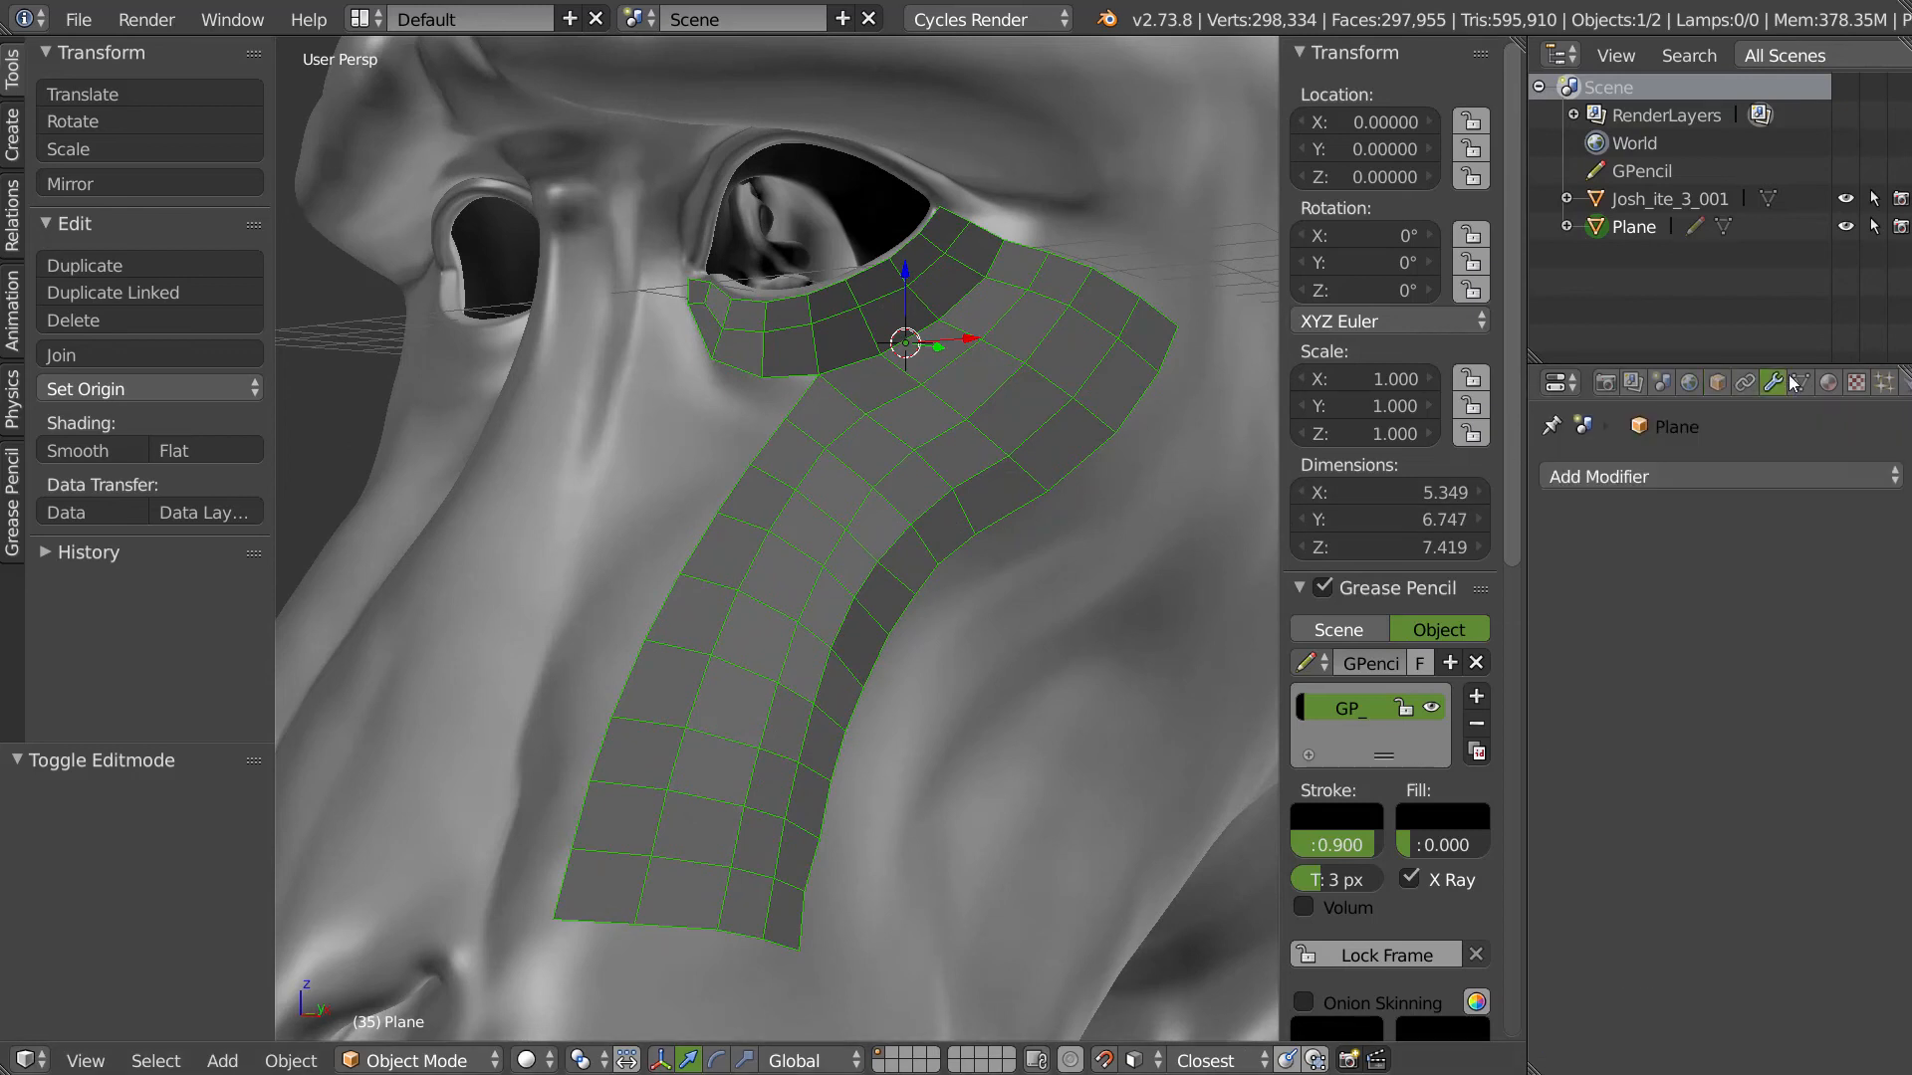
left_click(1686, 480)
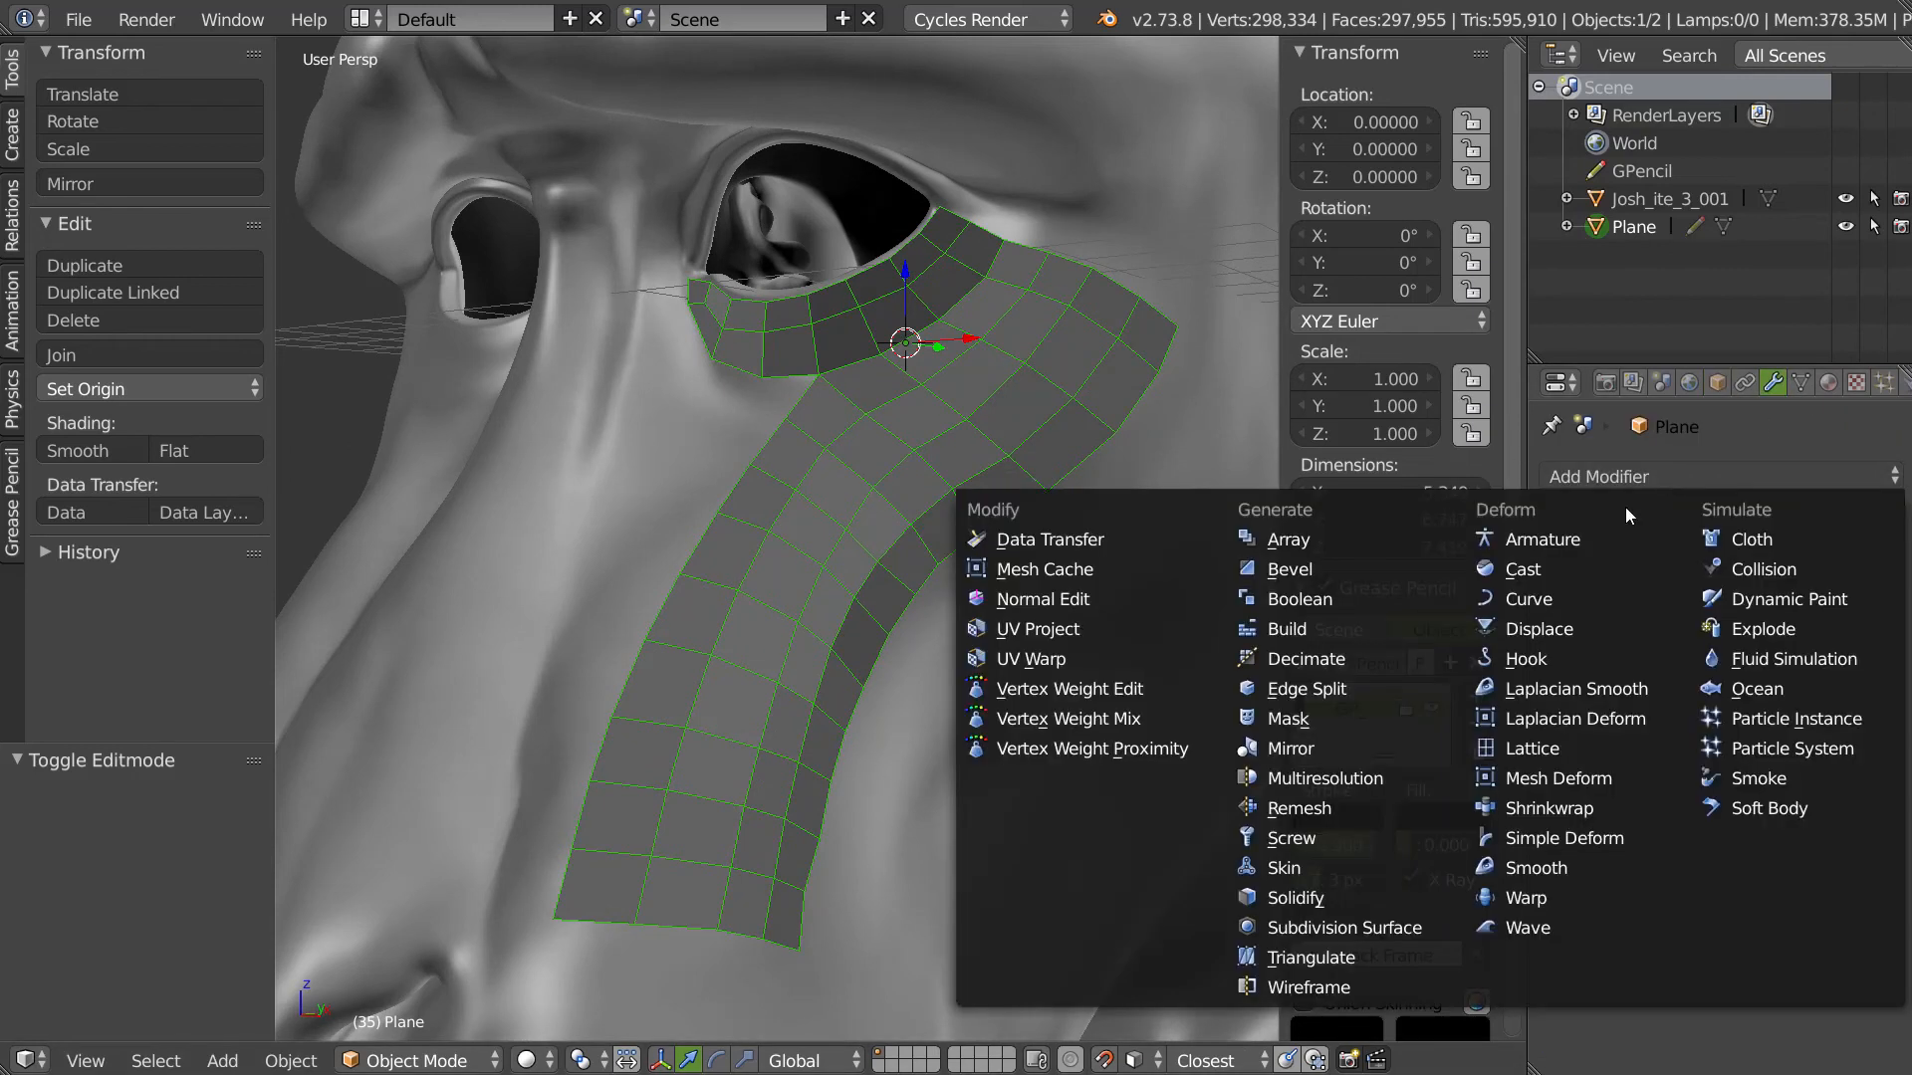
left_click(1336, 775)
left_click(1776, 632)
left_click(1768, 632)
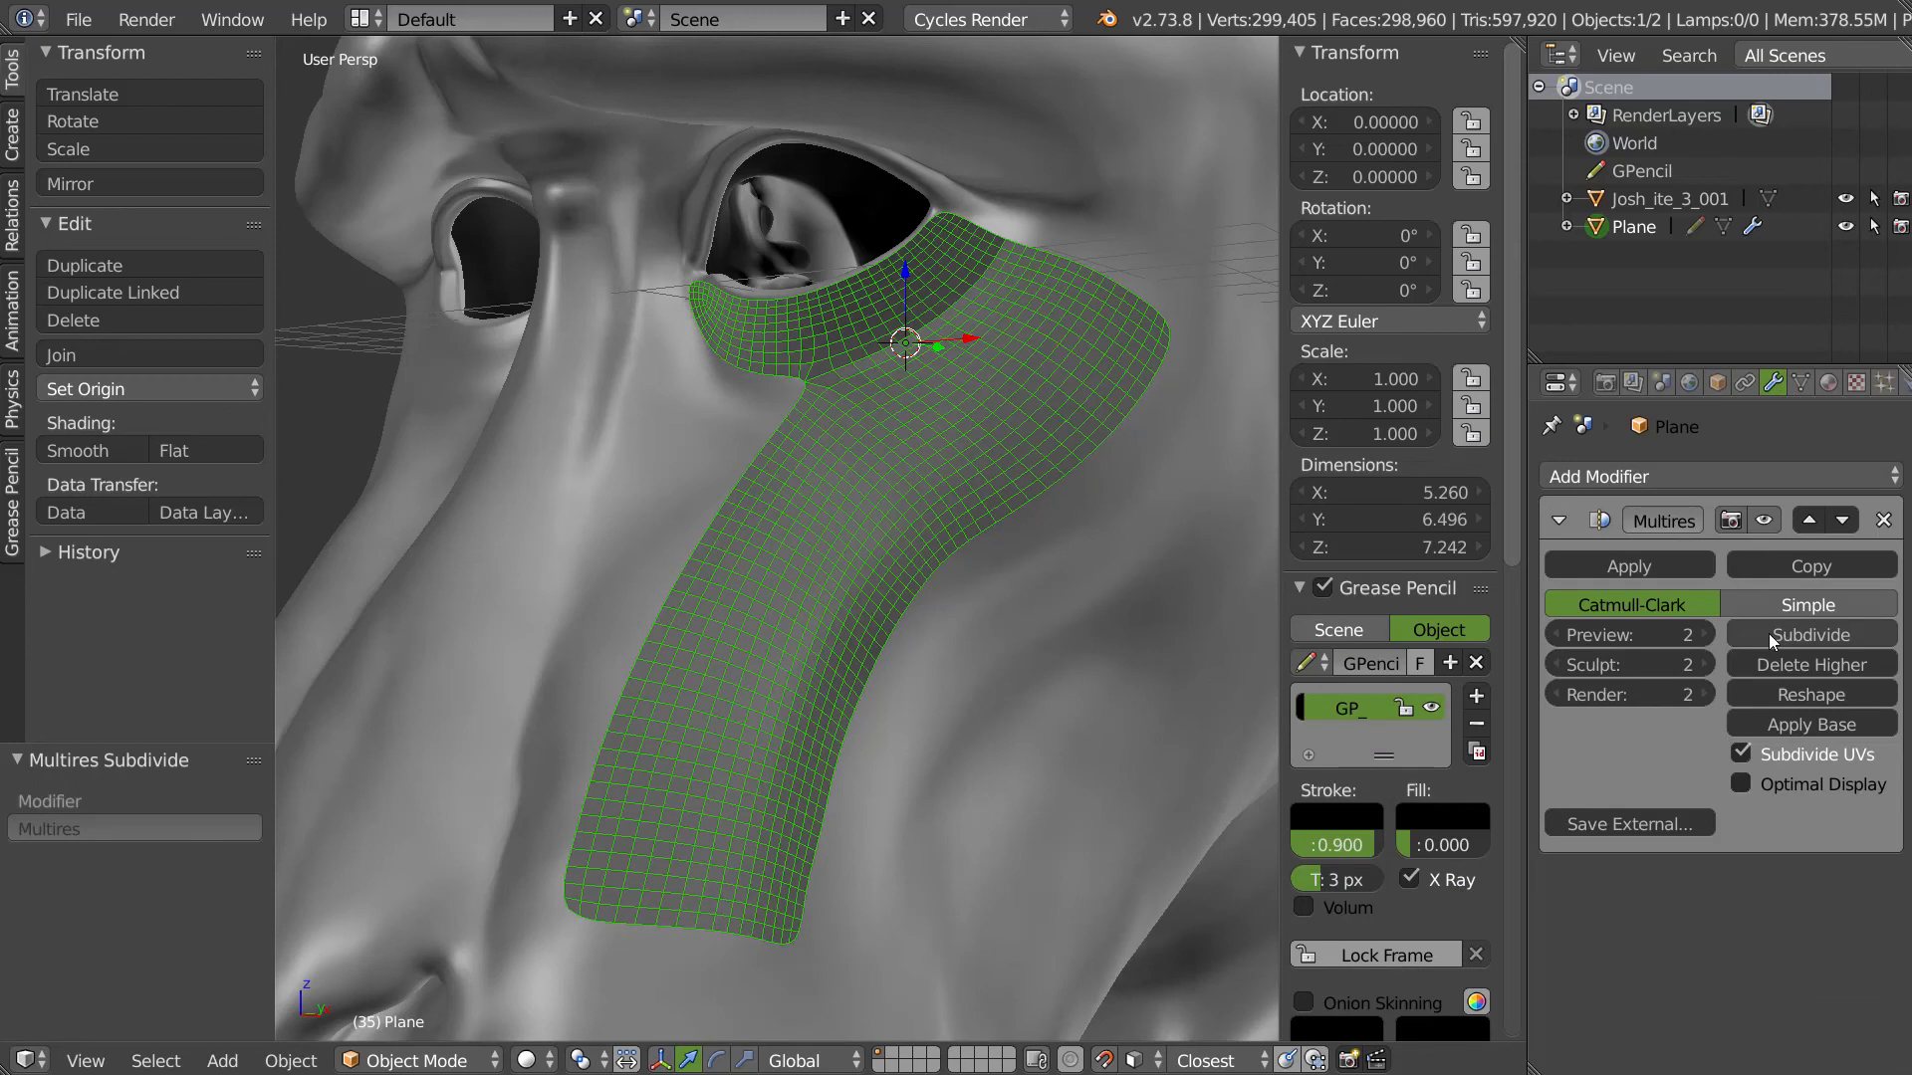
middle_click_drag(928, 653, 922, 436)
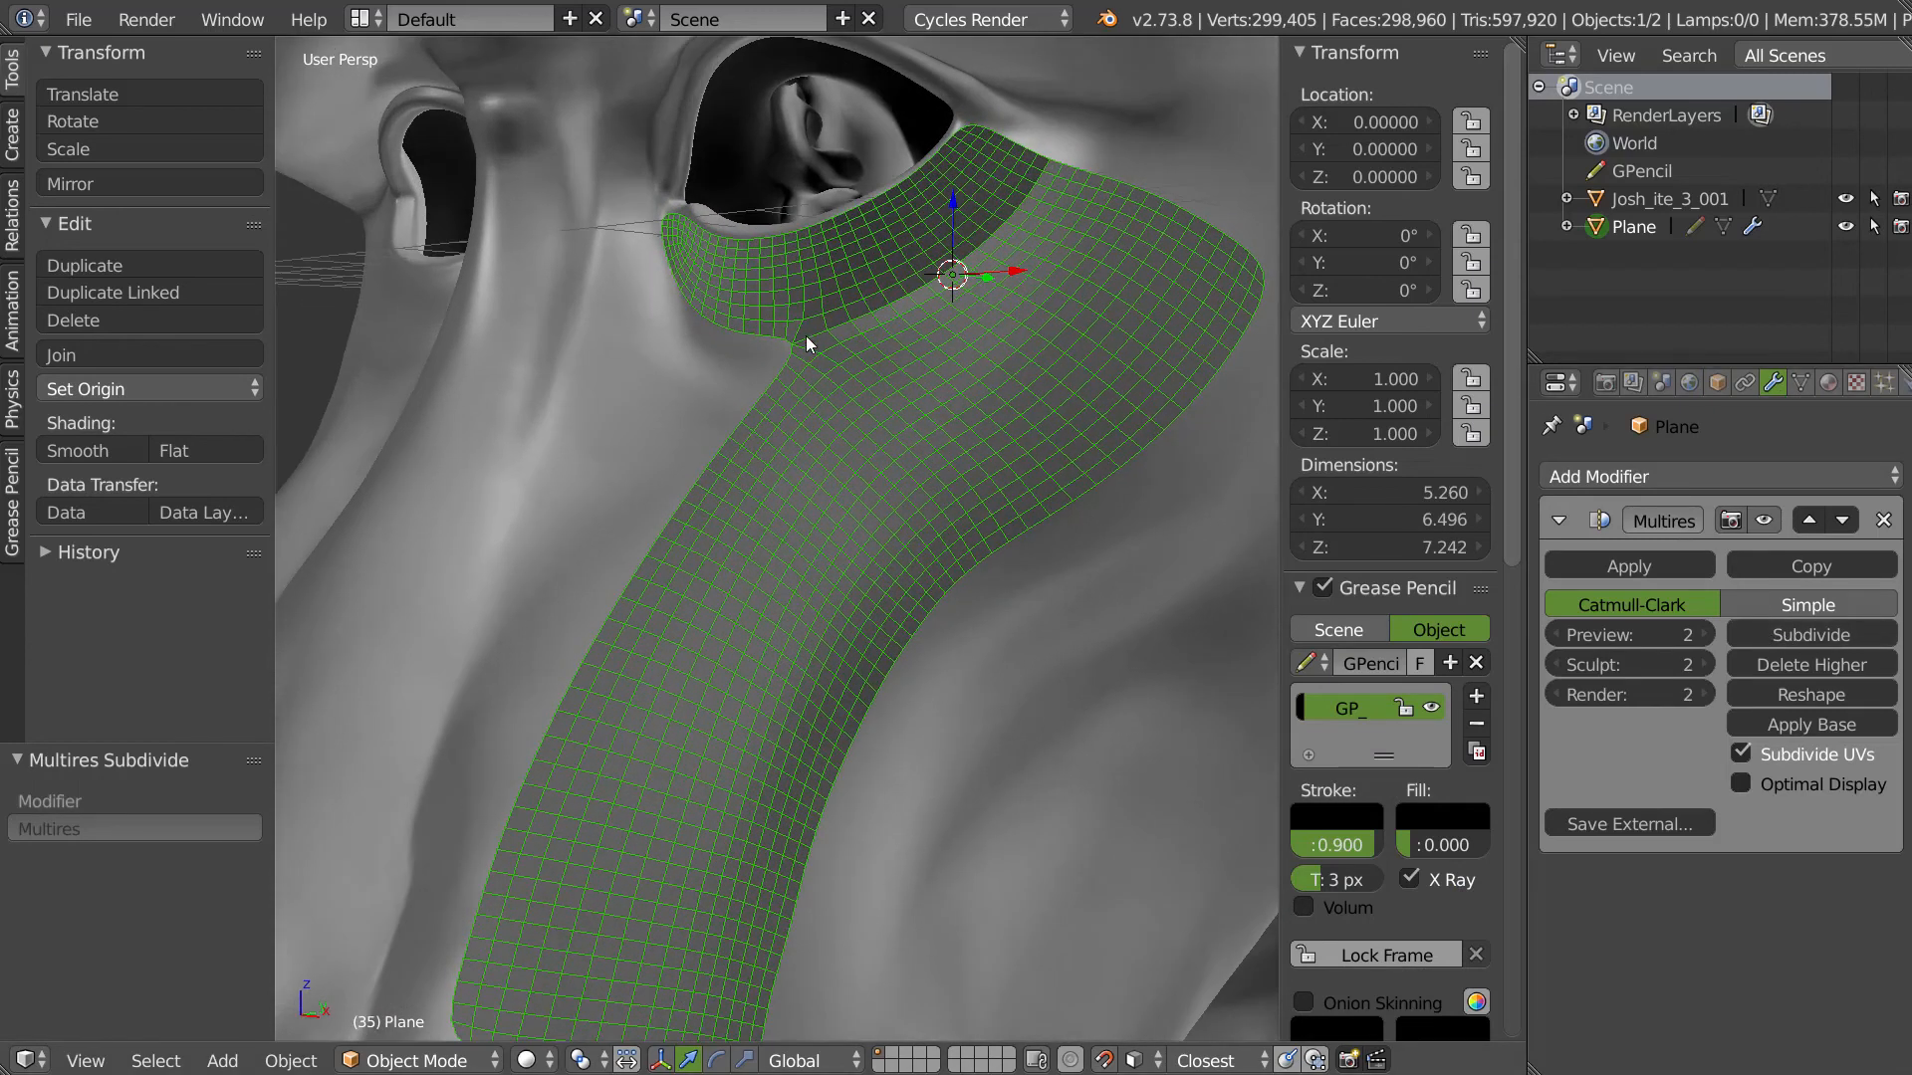
- Recalculate the normals of all faces of the mesh in face selection mode and return to Object Mode
key("Tab")
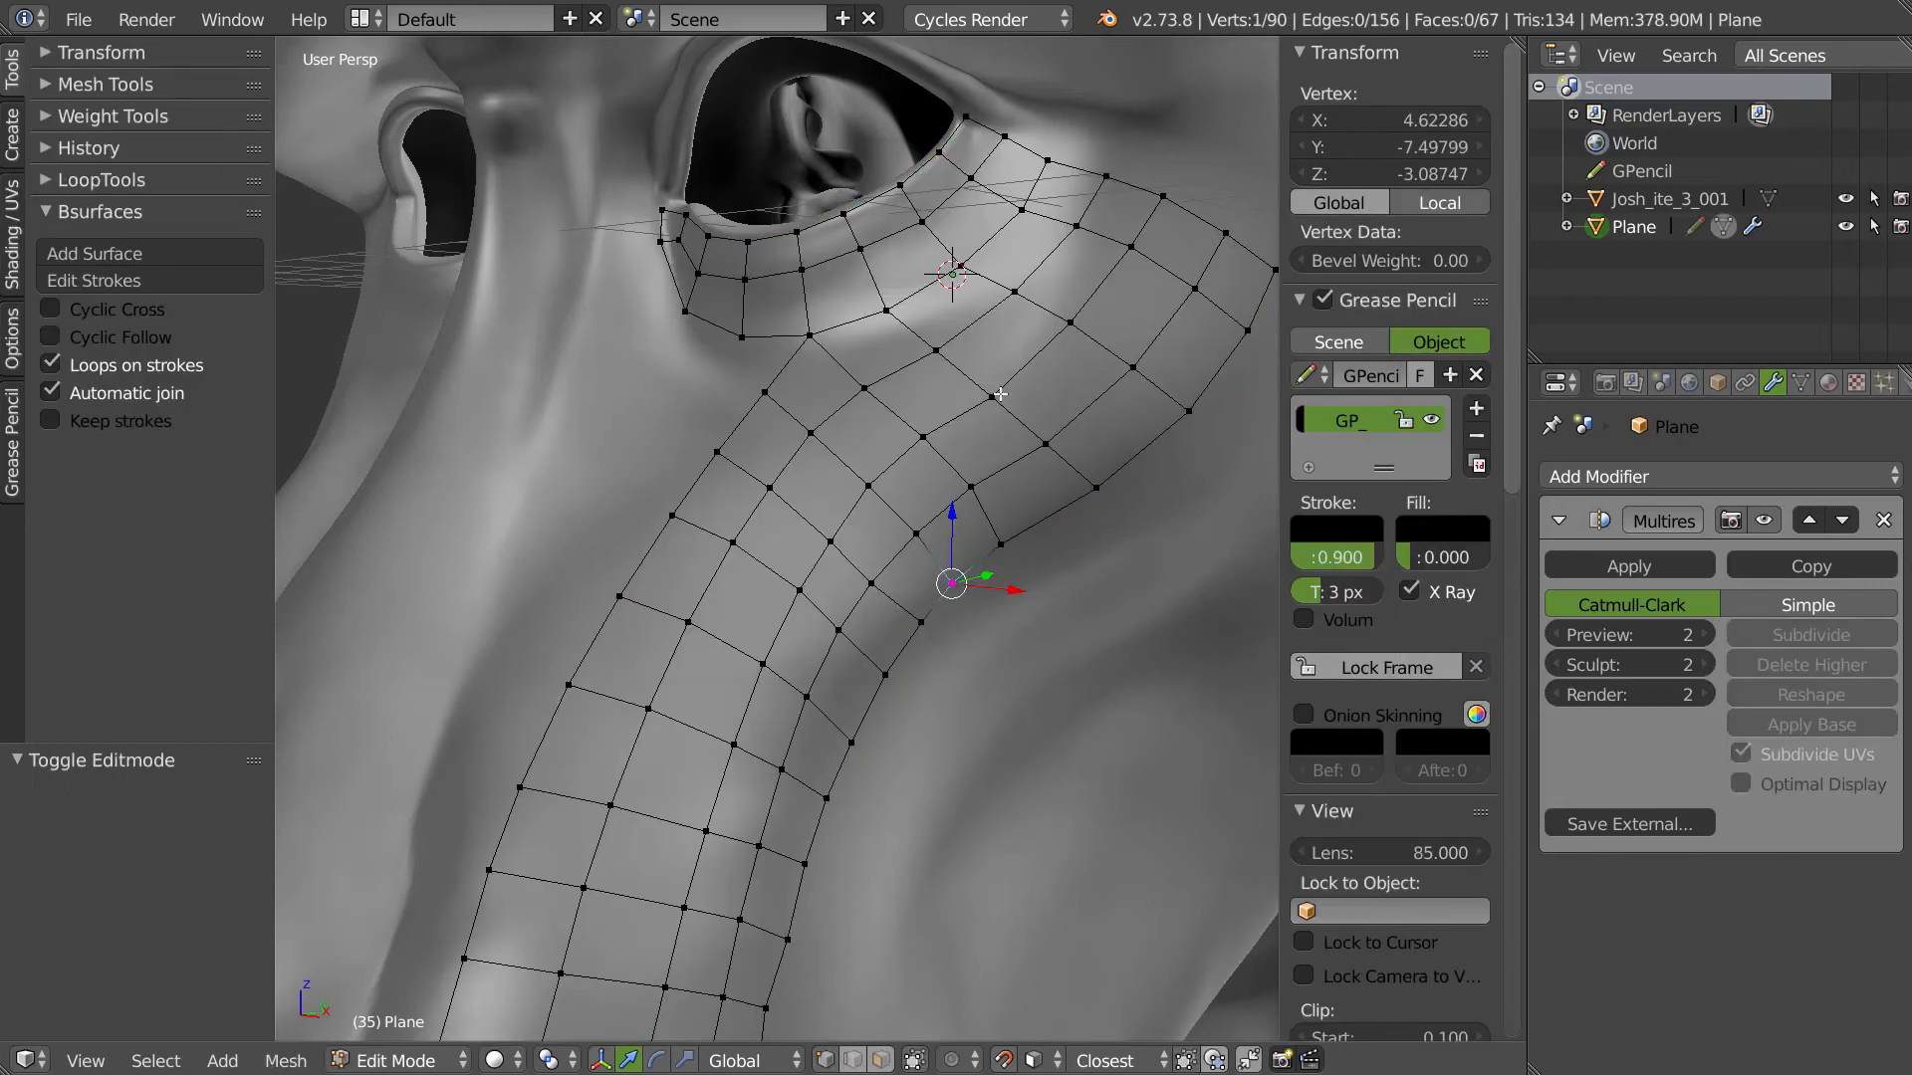
key("ctrl+Tab")
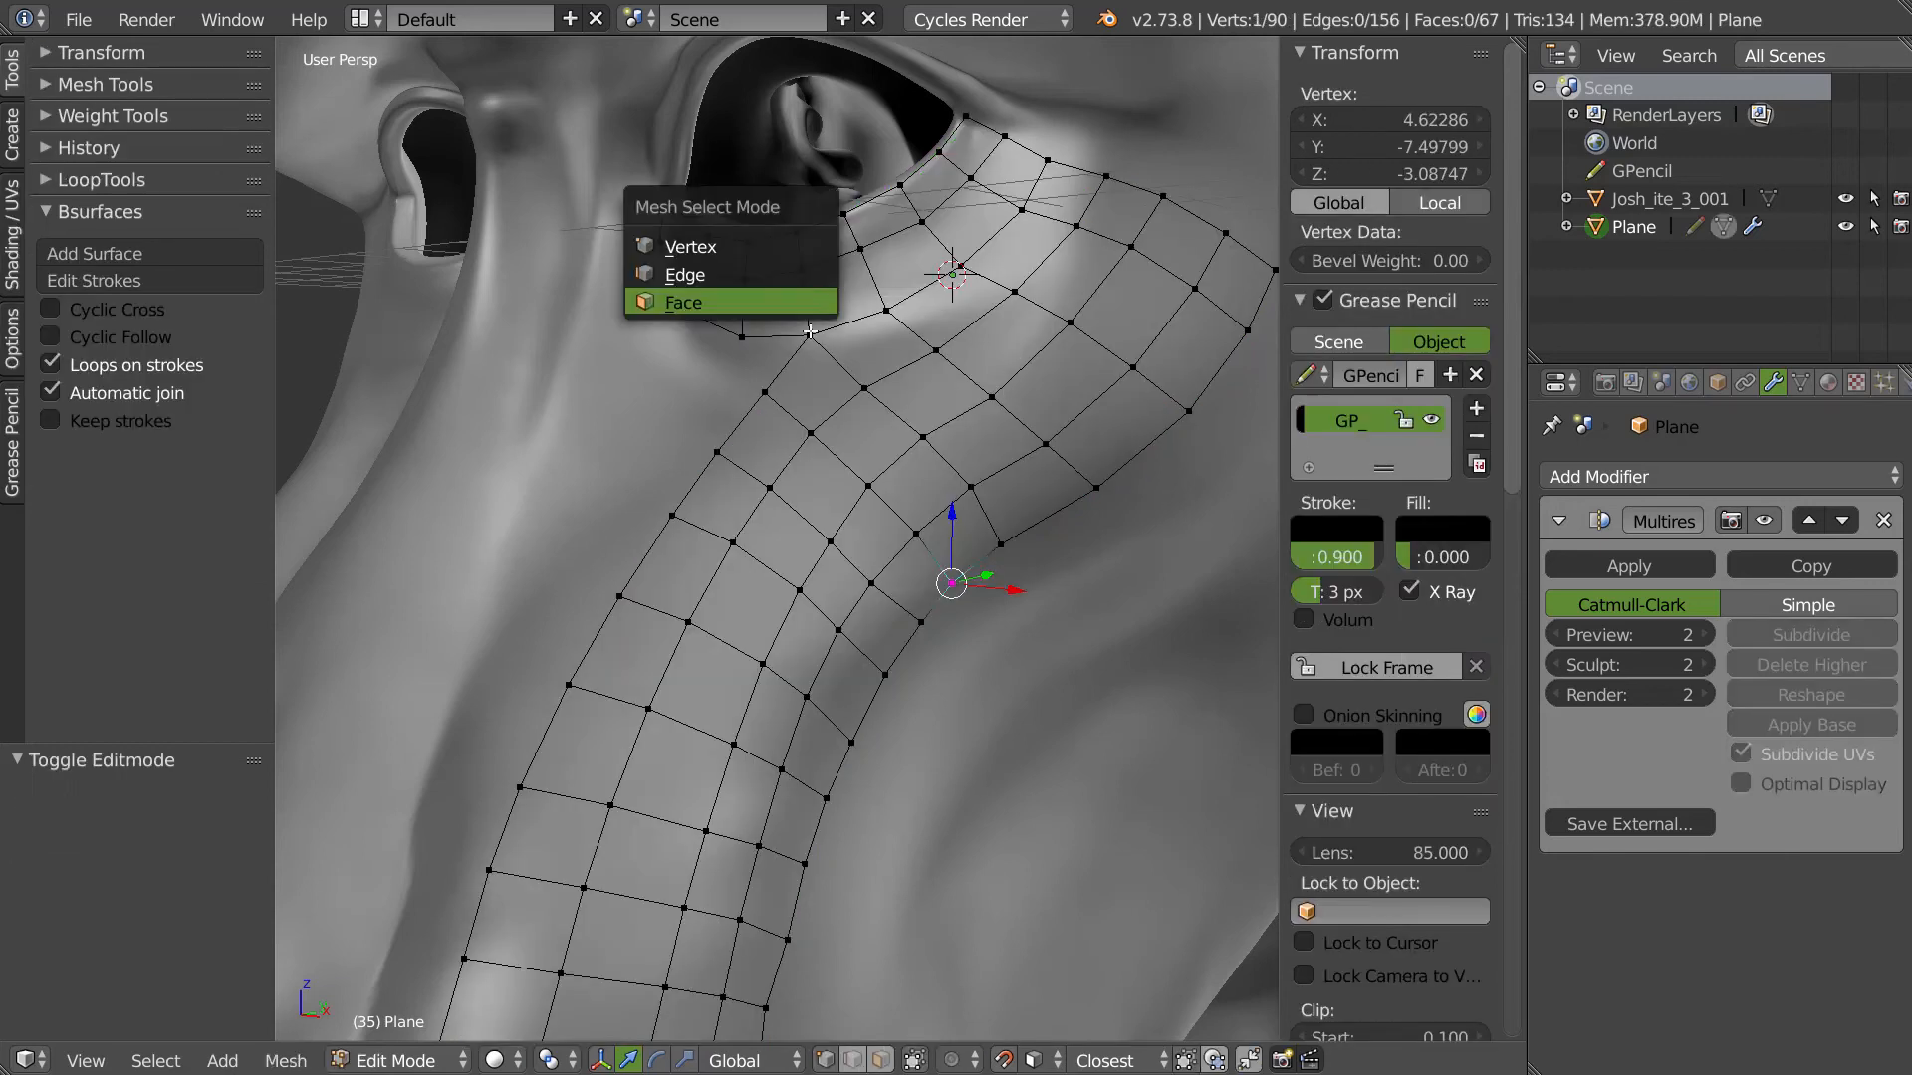
left_click(787, 310)
key("a")
key("ctrl+f")
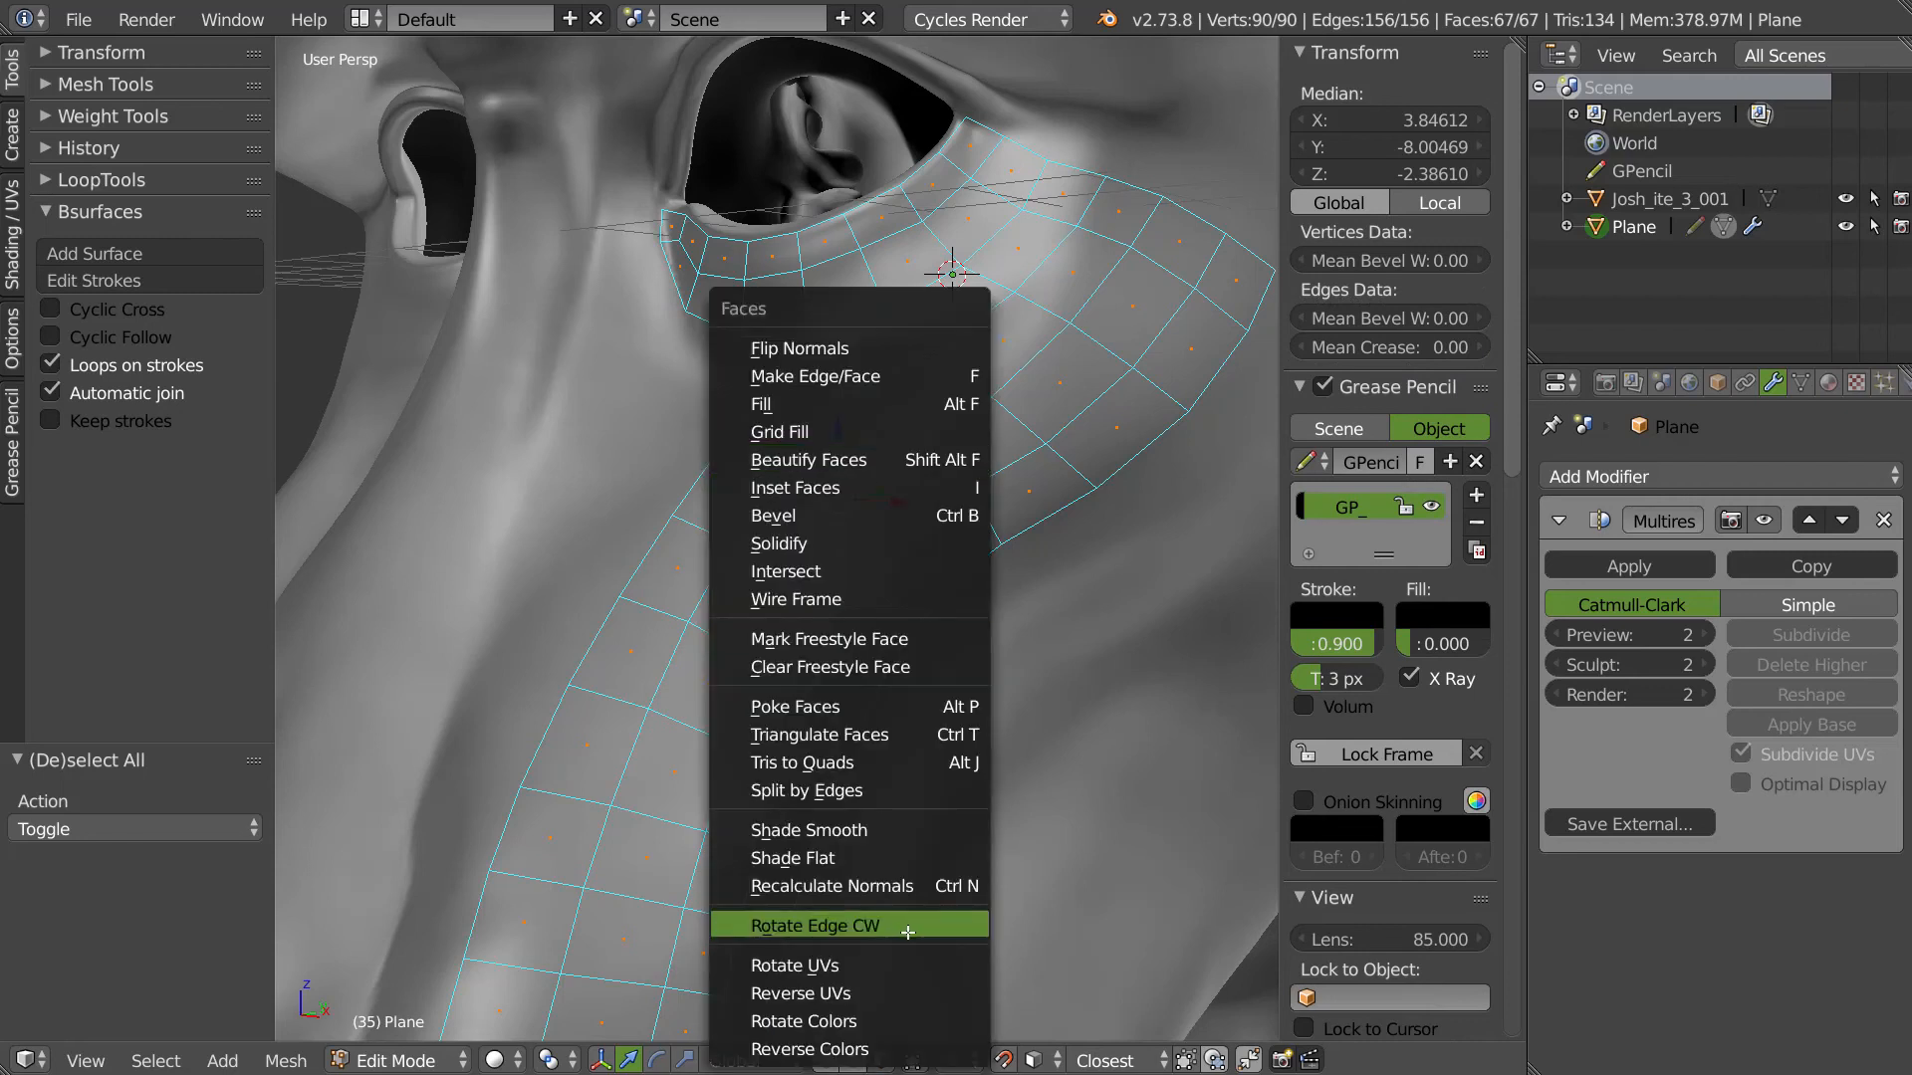
left_click(864, 889)
key("Tab")
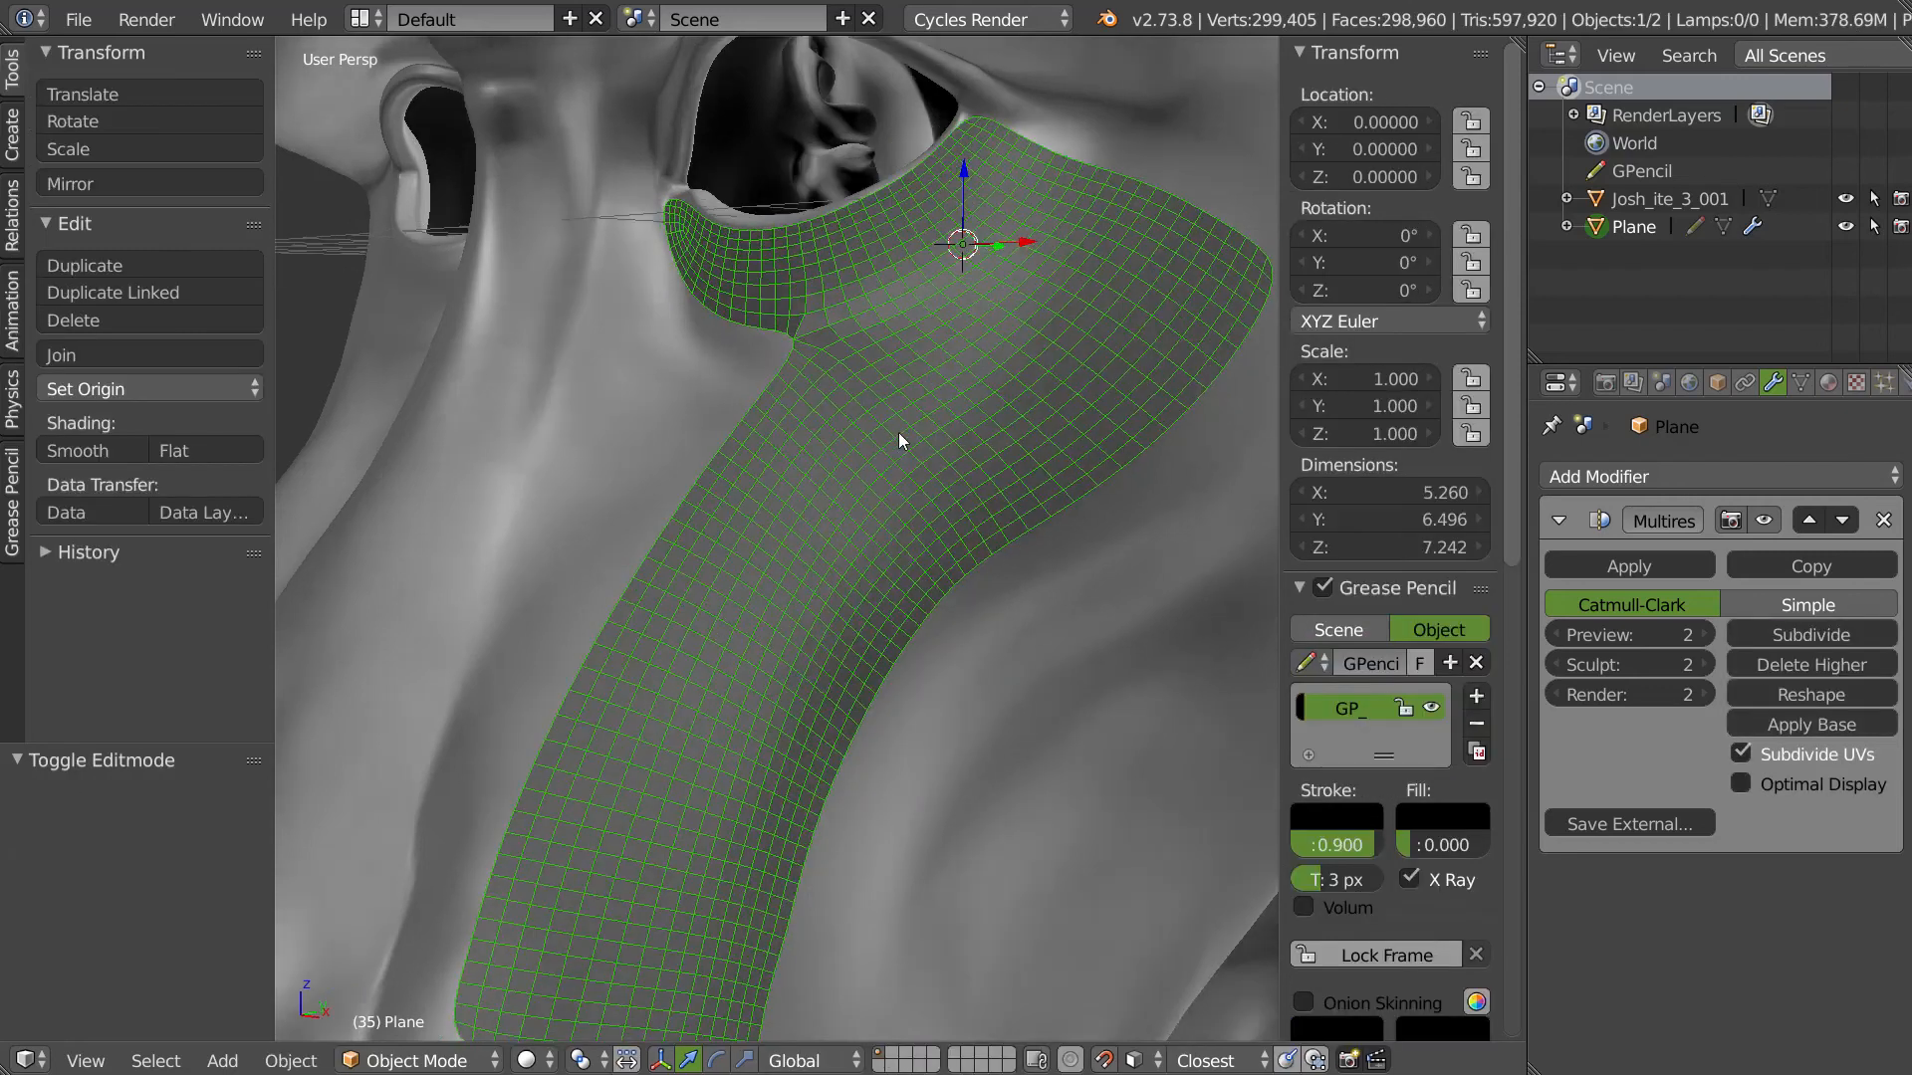
middle_click_drag(924, 397, 1030, 391)
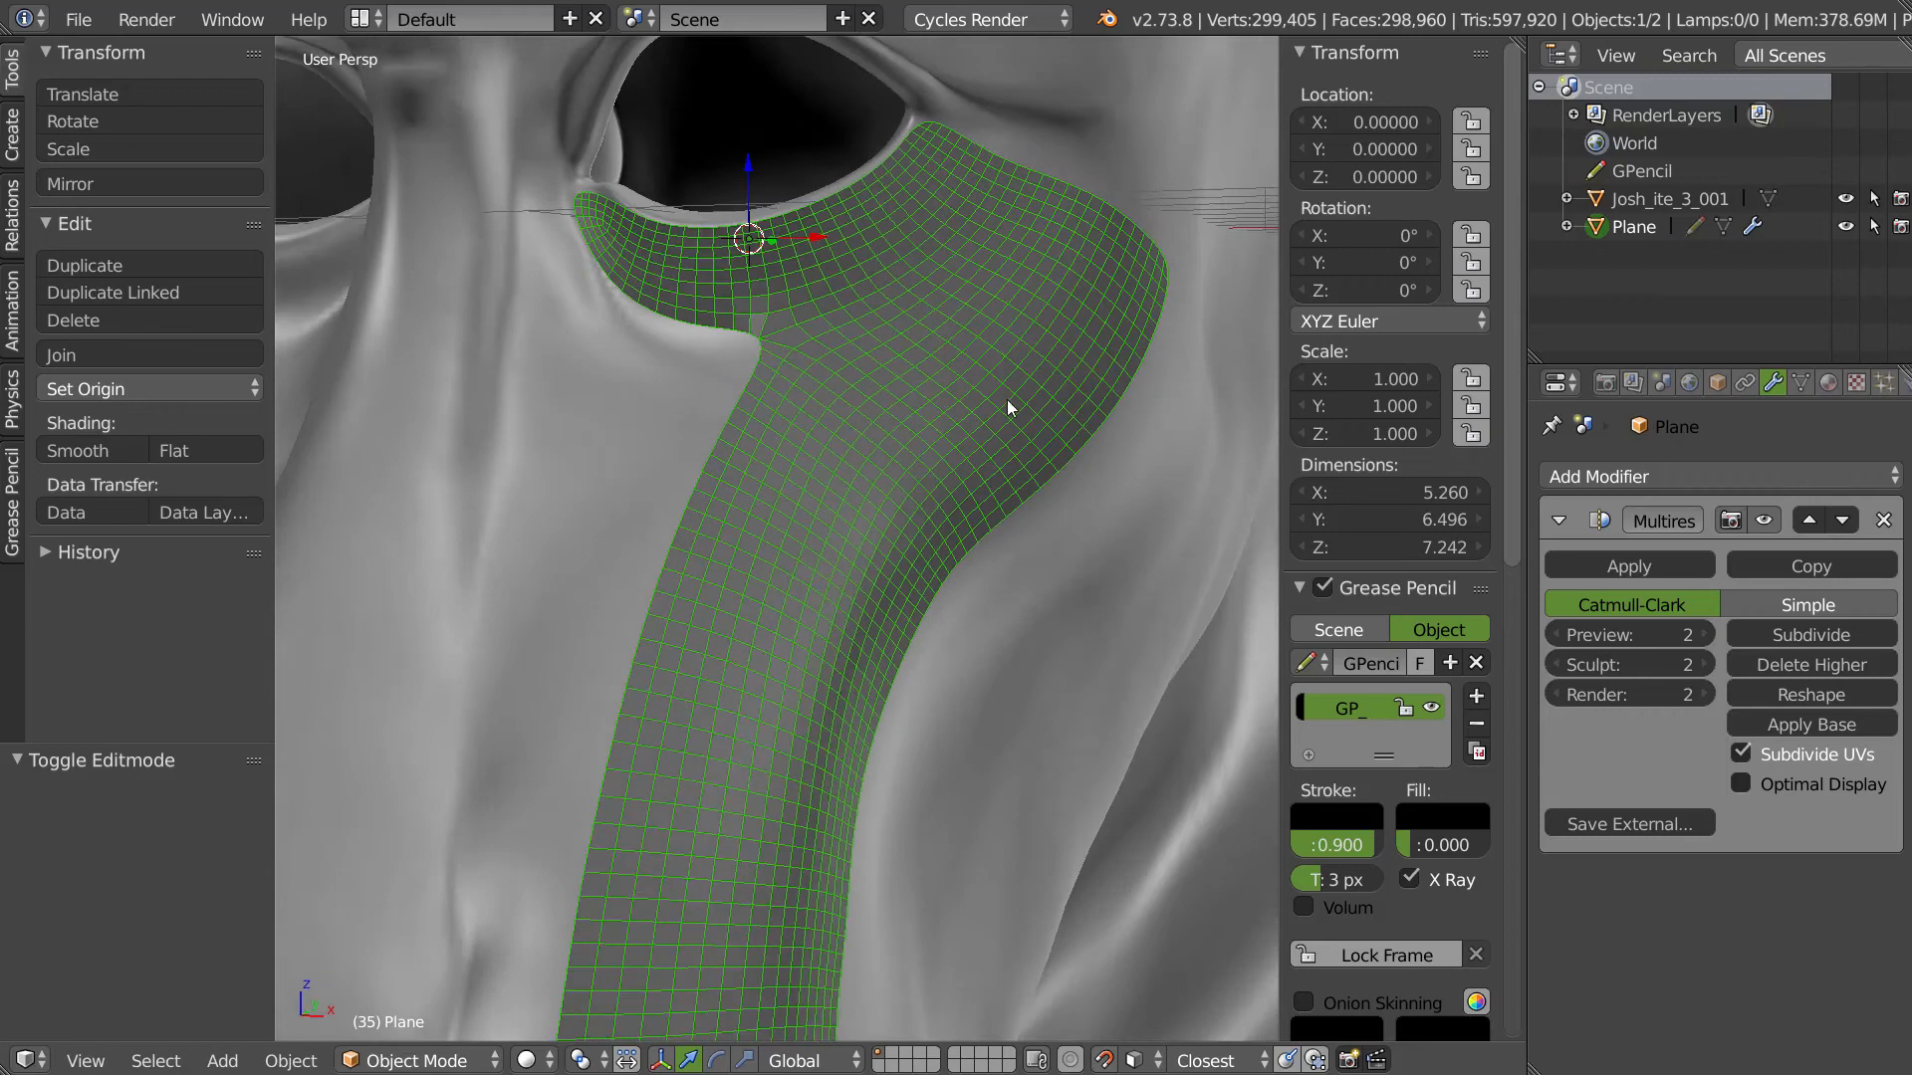
- Examine the subdivided retopology patch on the ape's cheek from several angles and distances
scroll(1030, 391, "down", 7)
scroll(983, 458, "up", 4)
middle_click_drag(1025, 476, 744, 642)
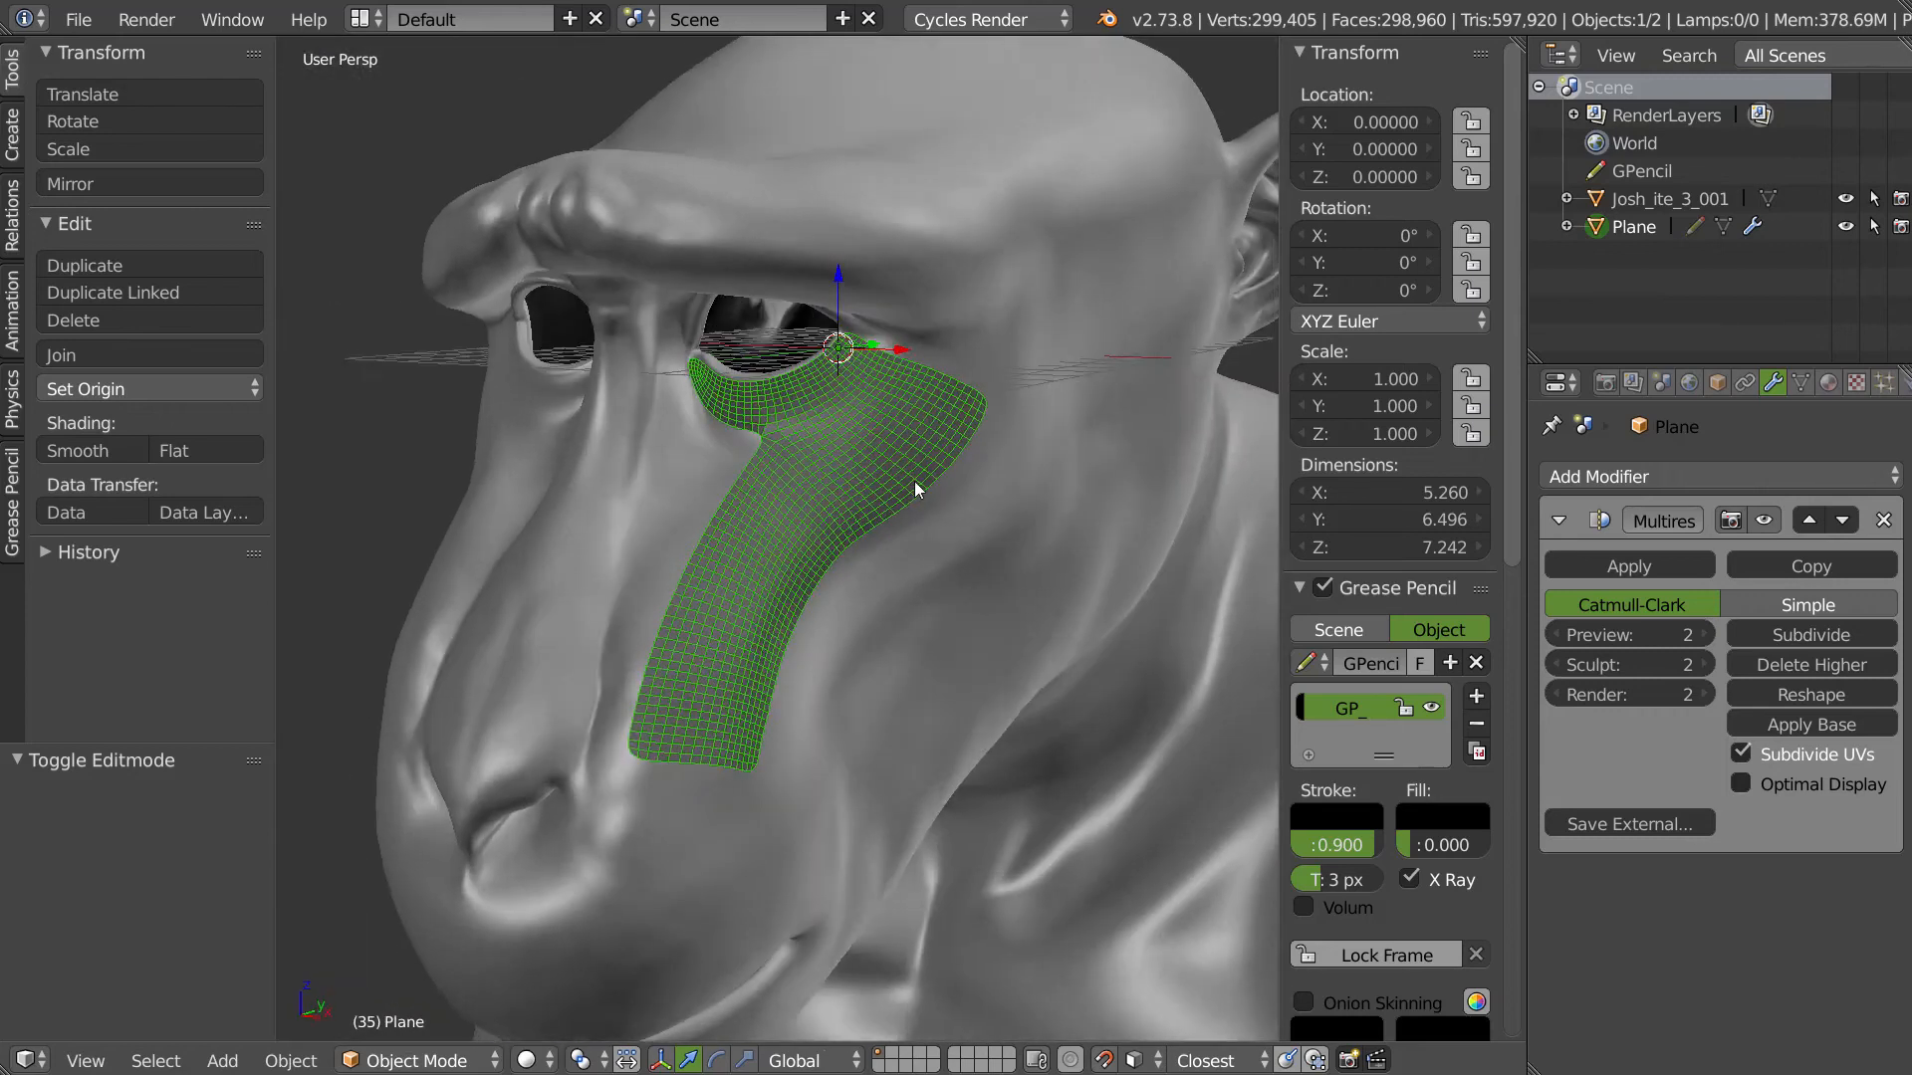
middle_click_drag(910, 484, 934, 350)
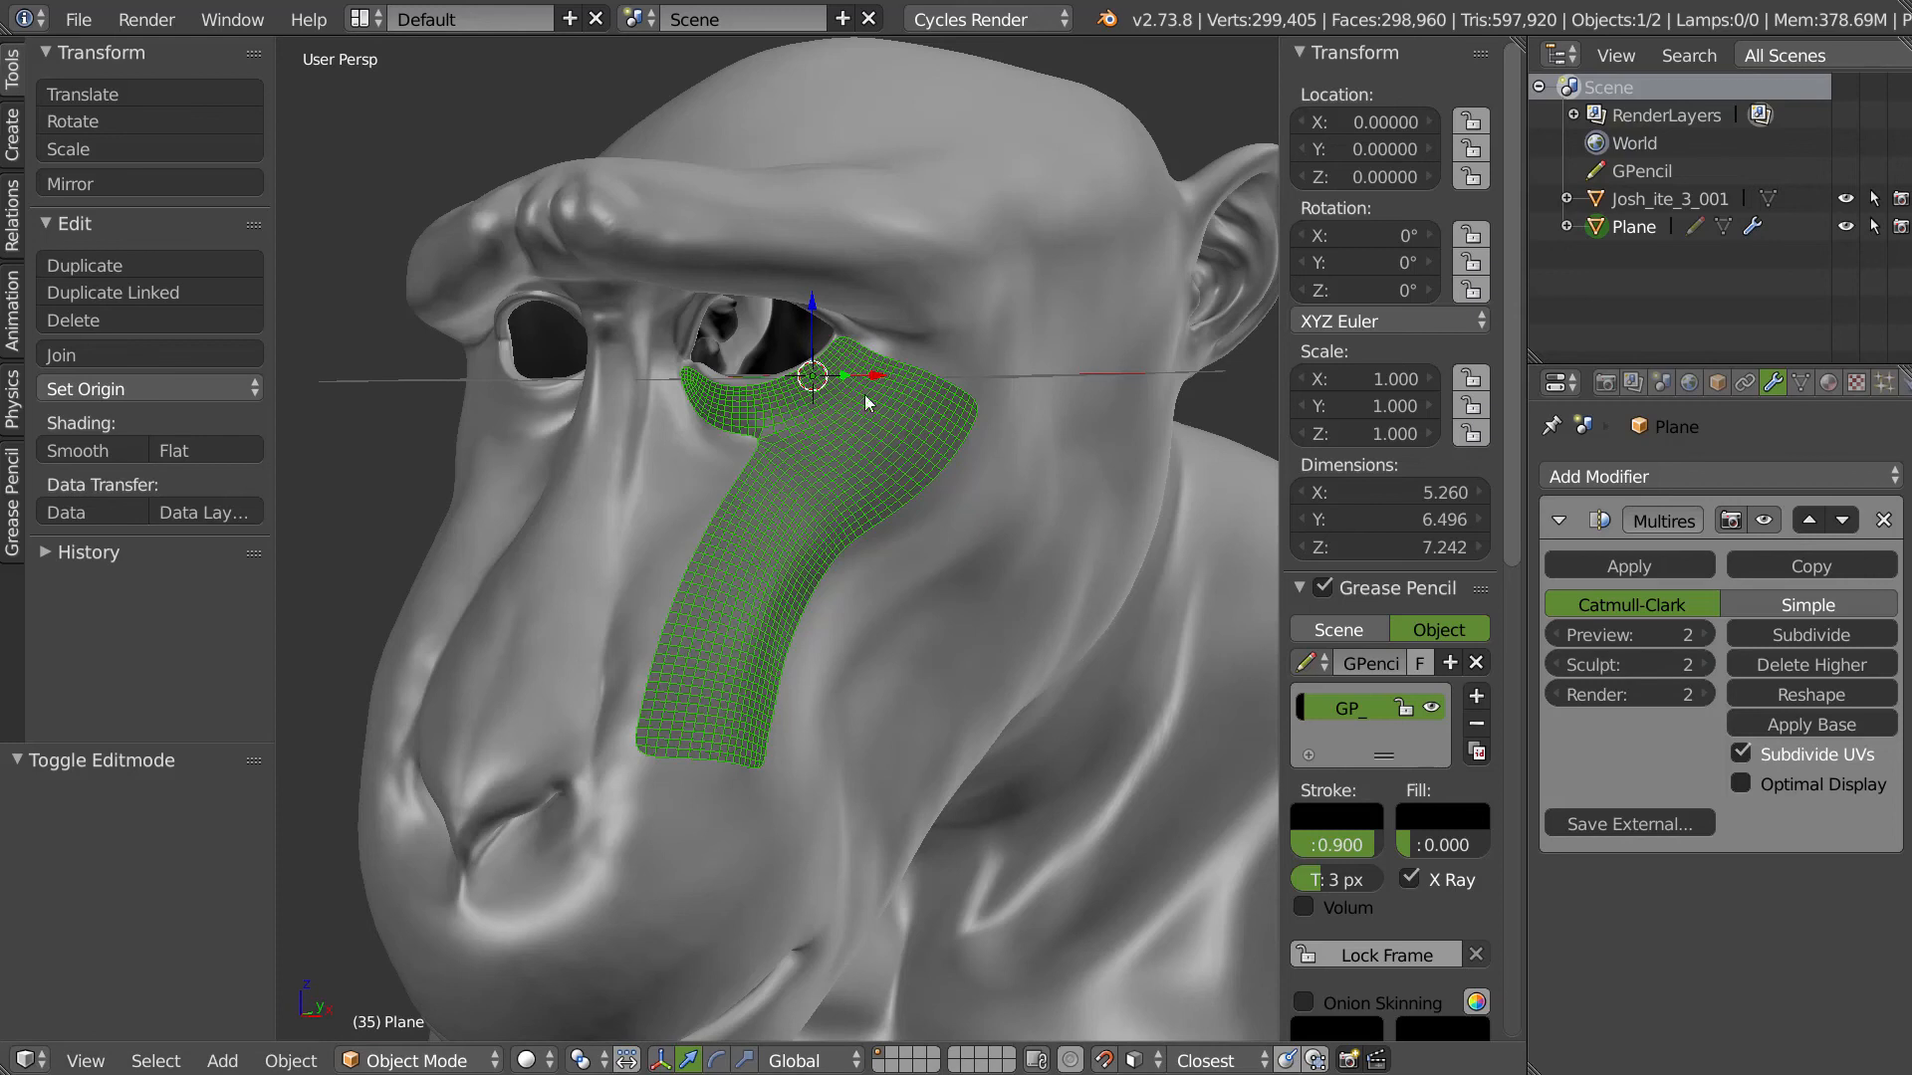
scroll(984, 524, "down", 3)
middle_click_drag(984, 524, 415, 287)
middle_click_drag(714, 725, 921, 428)
middle_click_drag(956, 563, 804, 321)
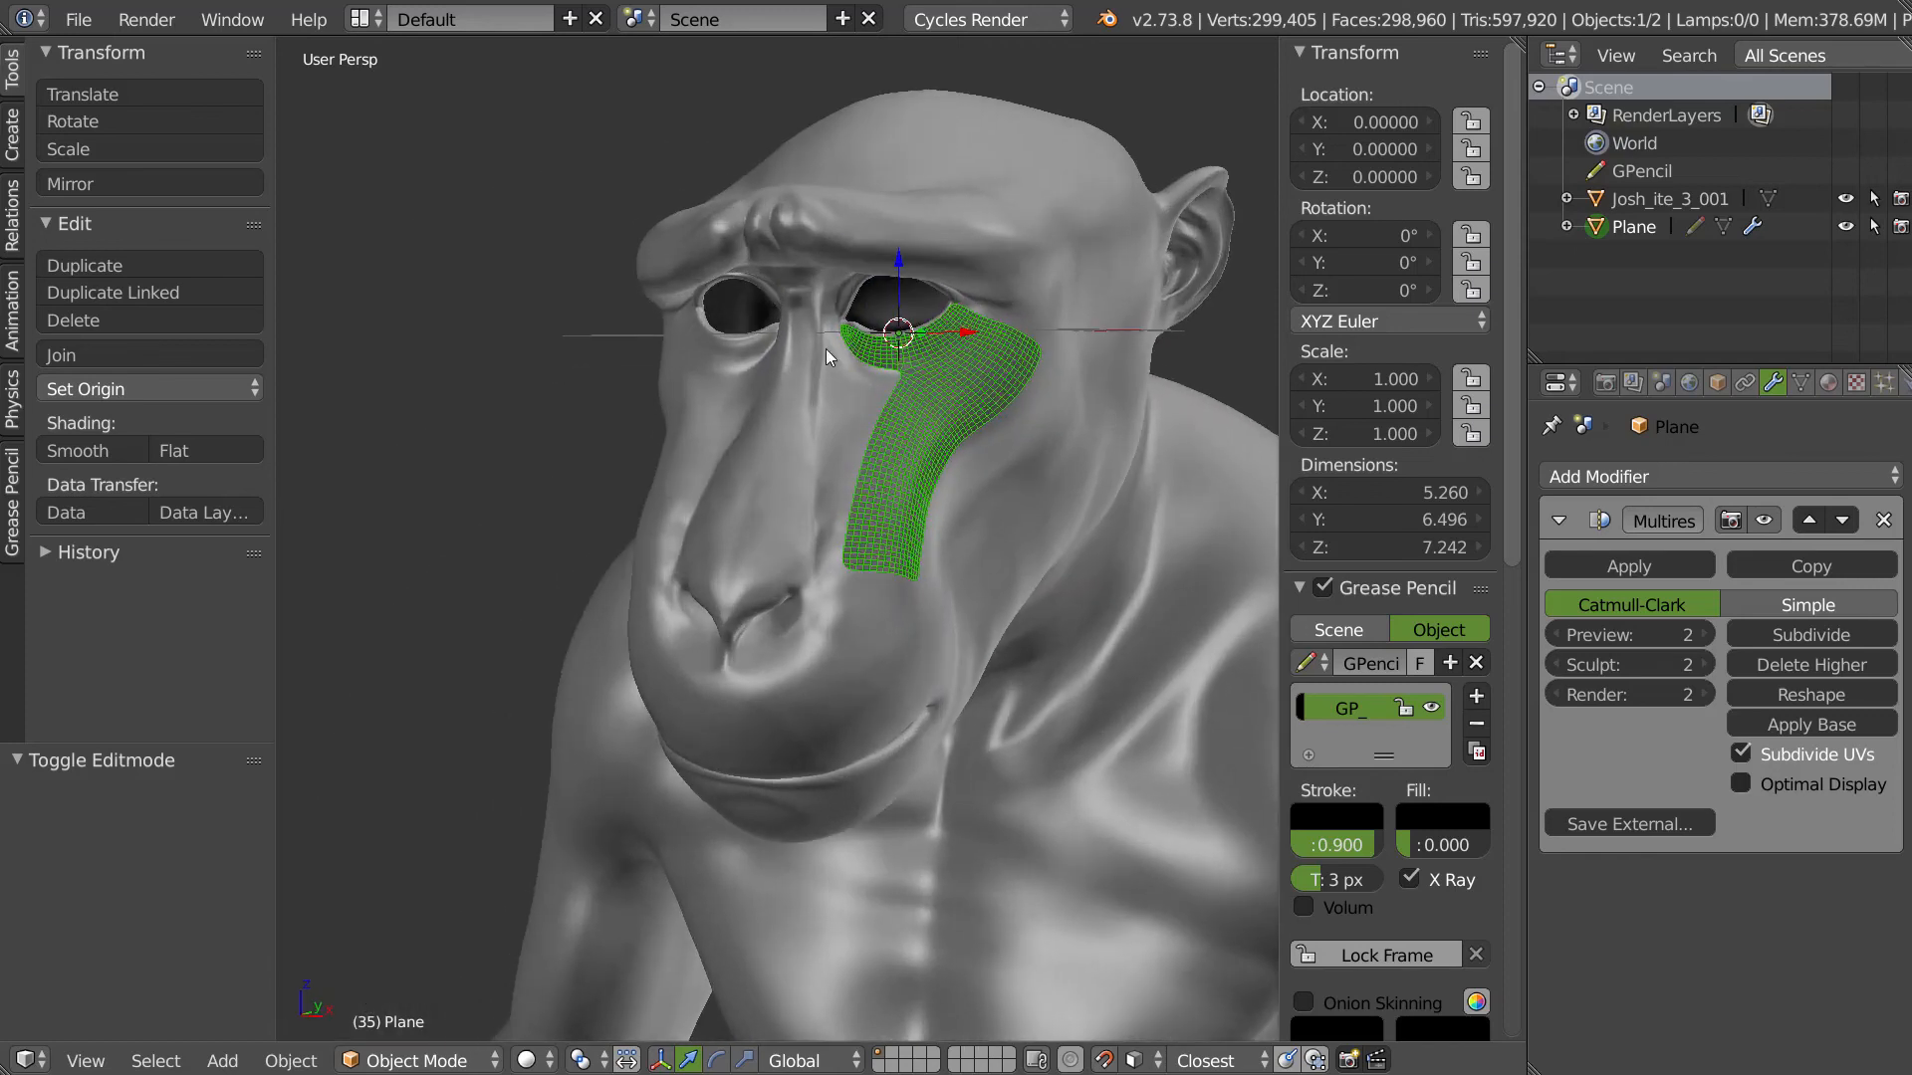
middle_click_drag(992, 390, 780, 531)
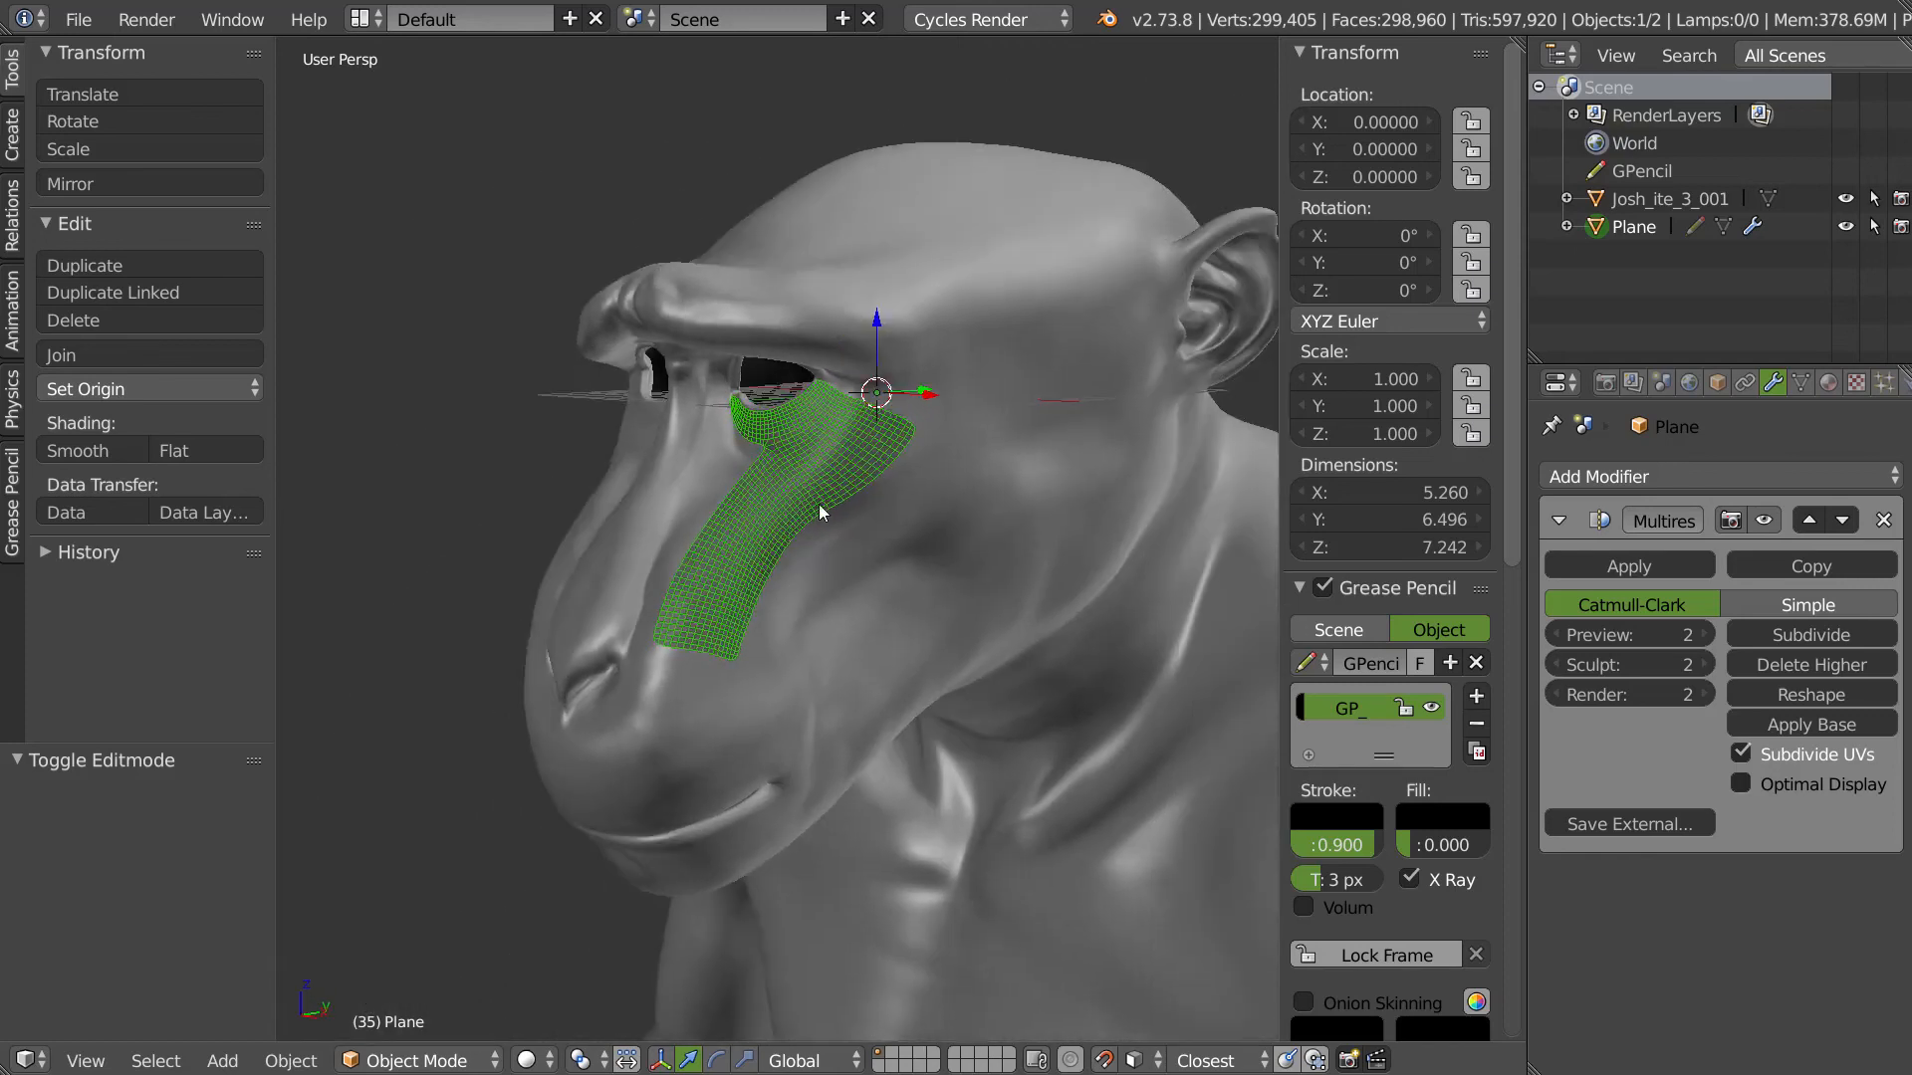
scroll(673, 361, "up", 3)
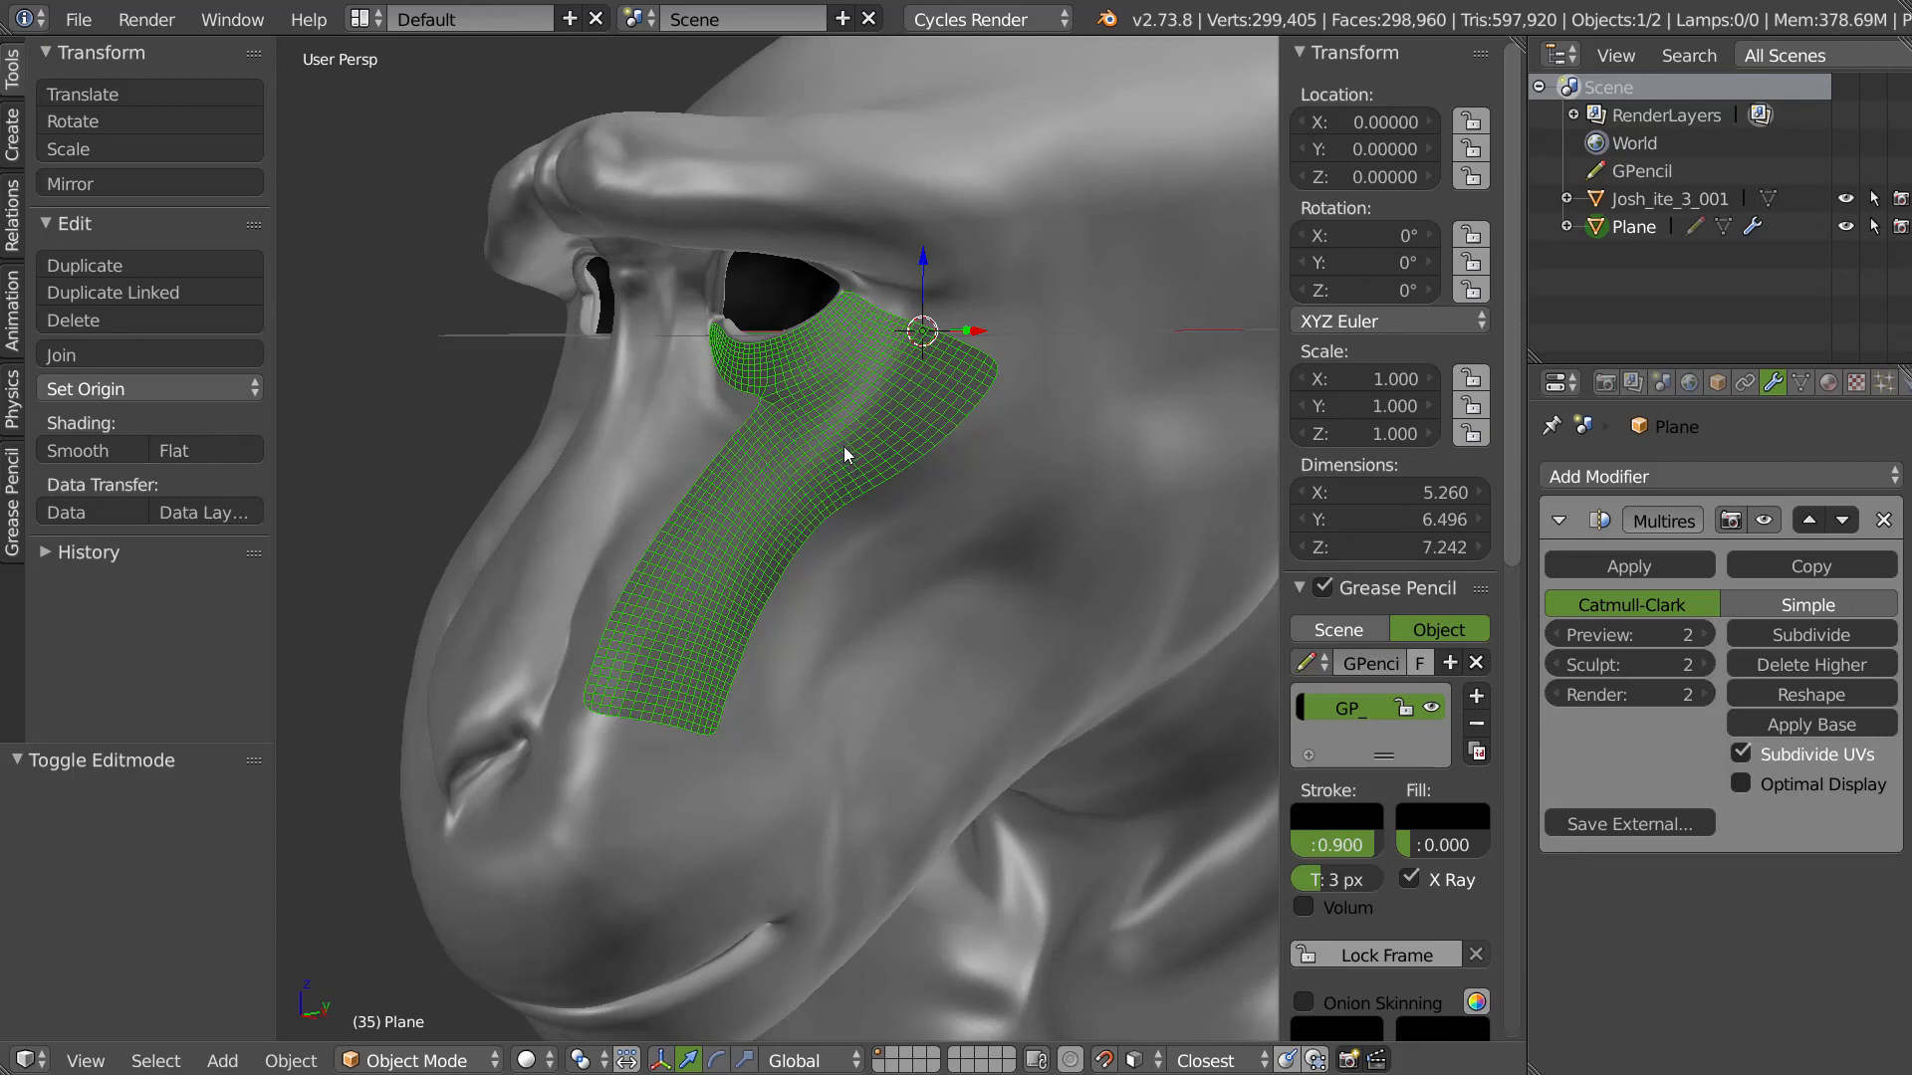
middle_click_drag(775, 462, 783, 337)
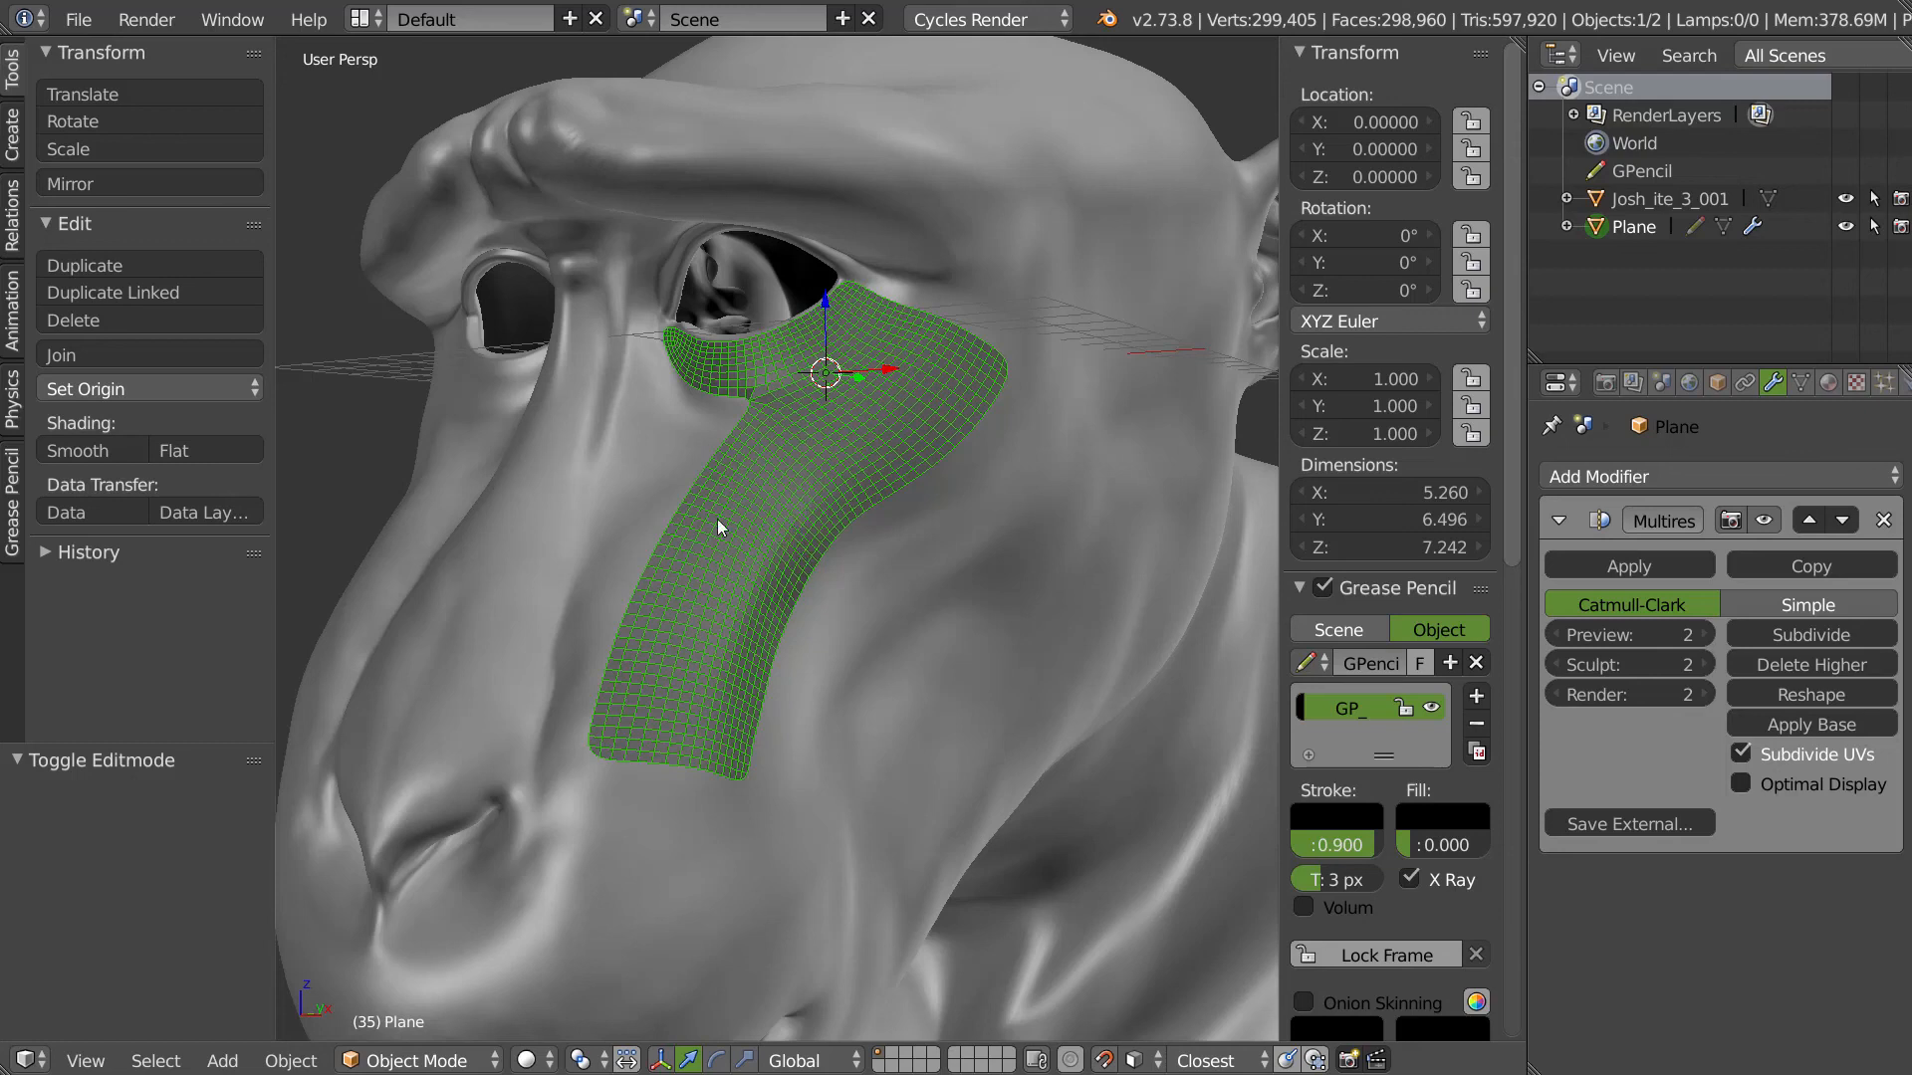
- Hide both side regions of the 3D view and examine the cheek mesh against the whole bust
key("n")
key("t")
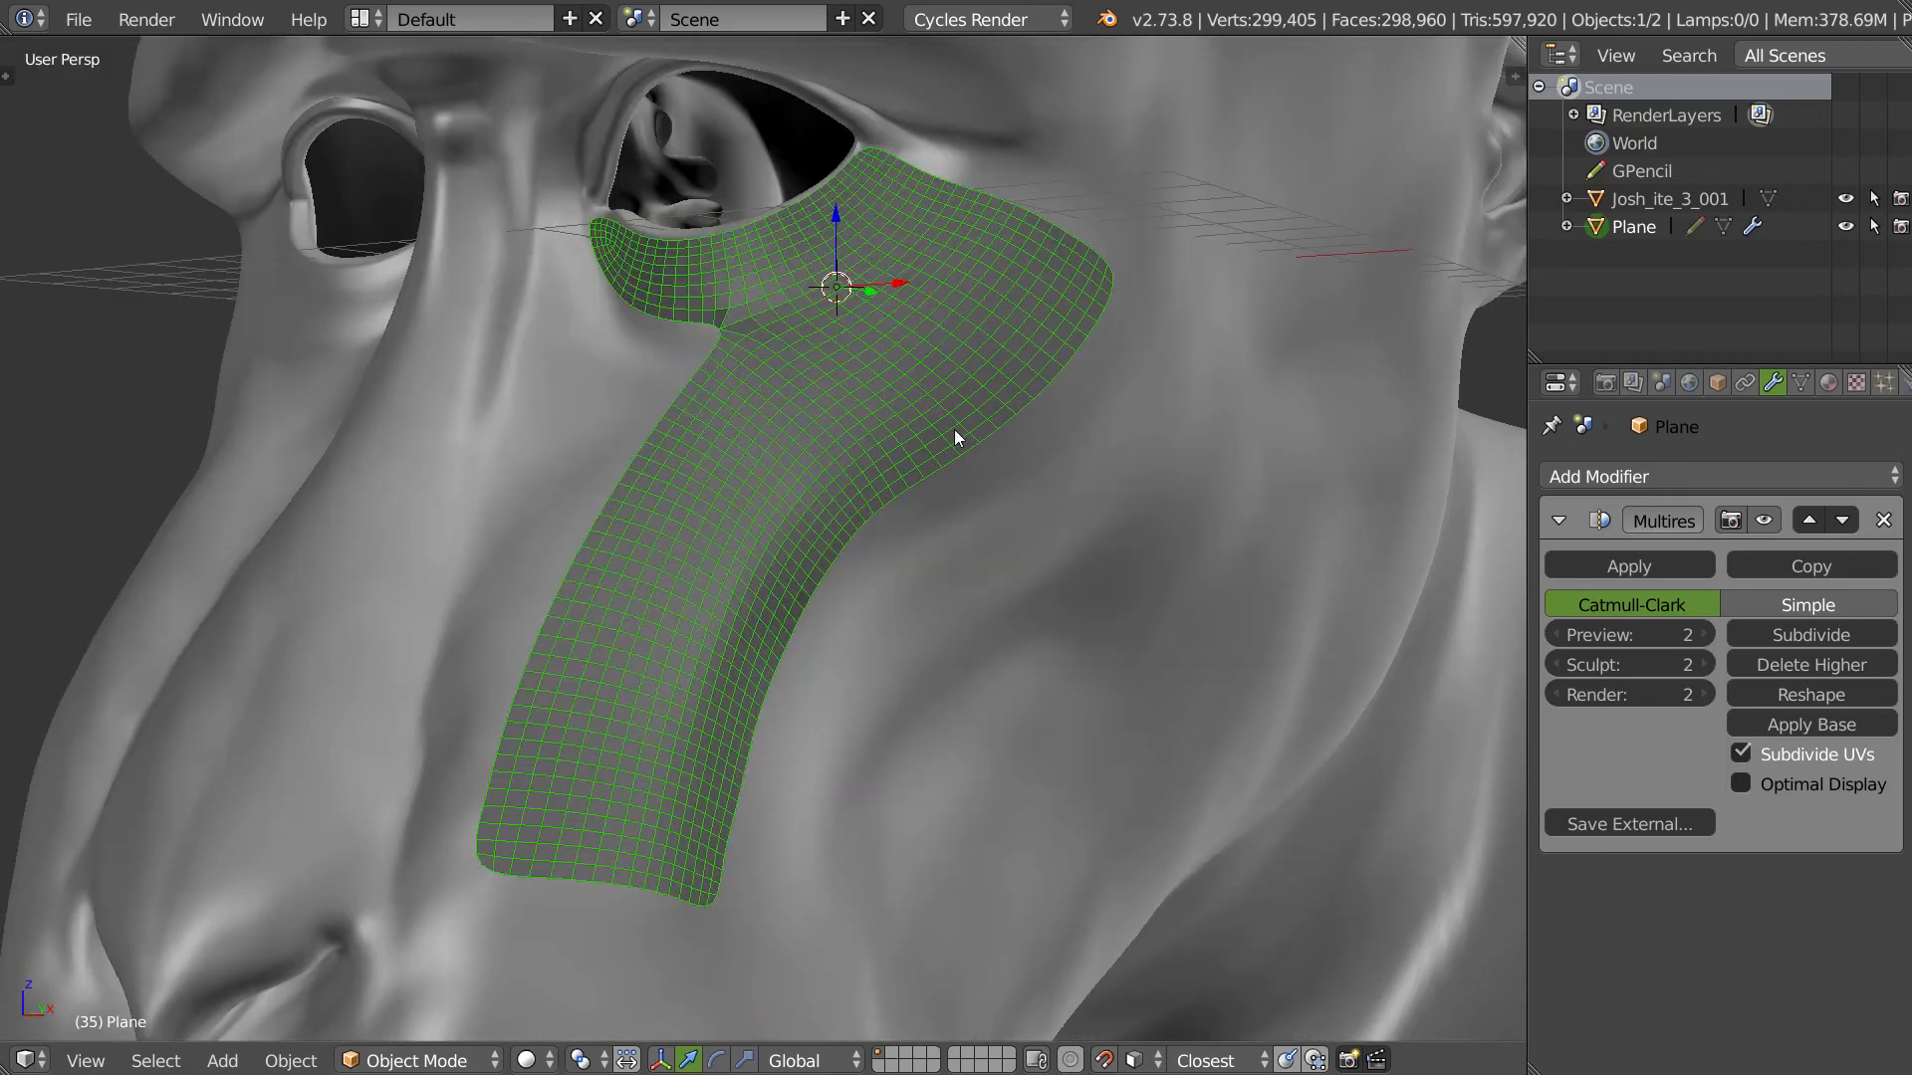
scroll(930, 438, "down", 5)
middle_click_drag(906, 476, 697, 397)
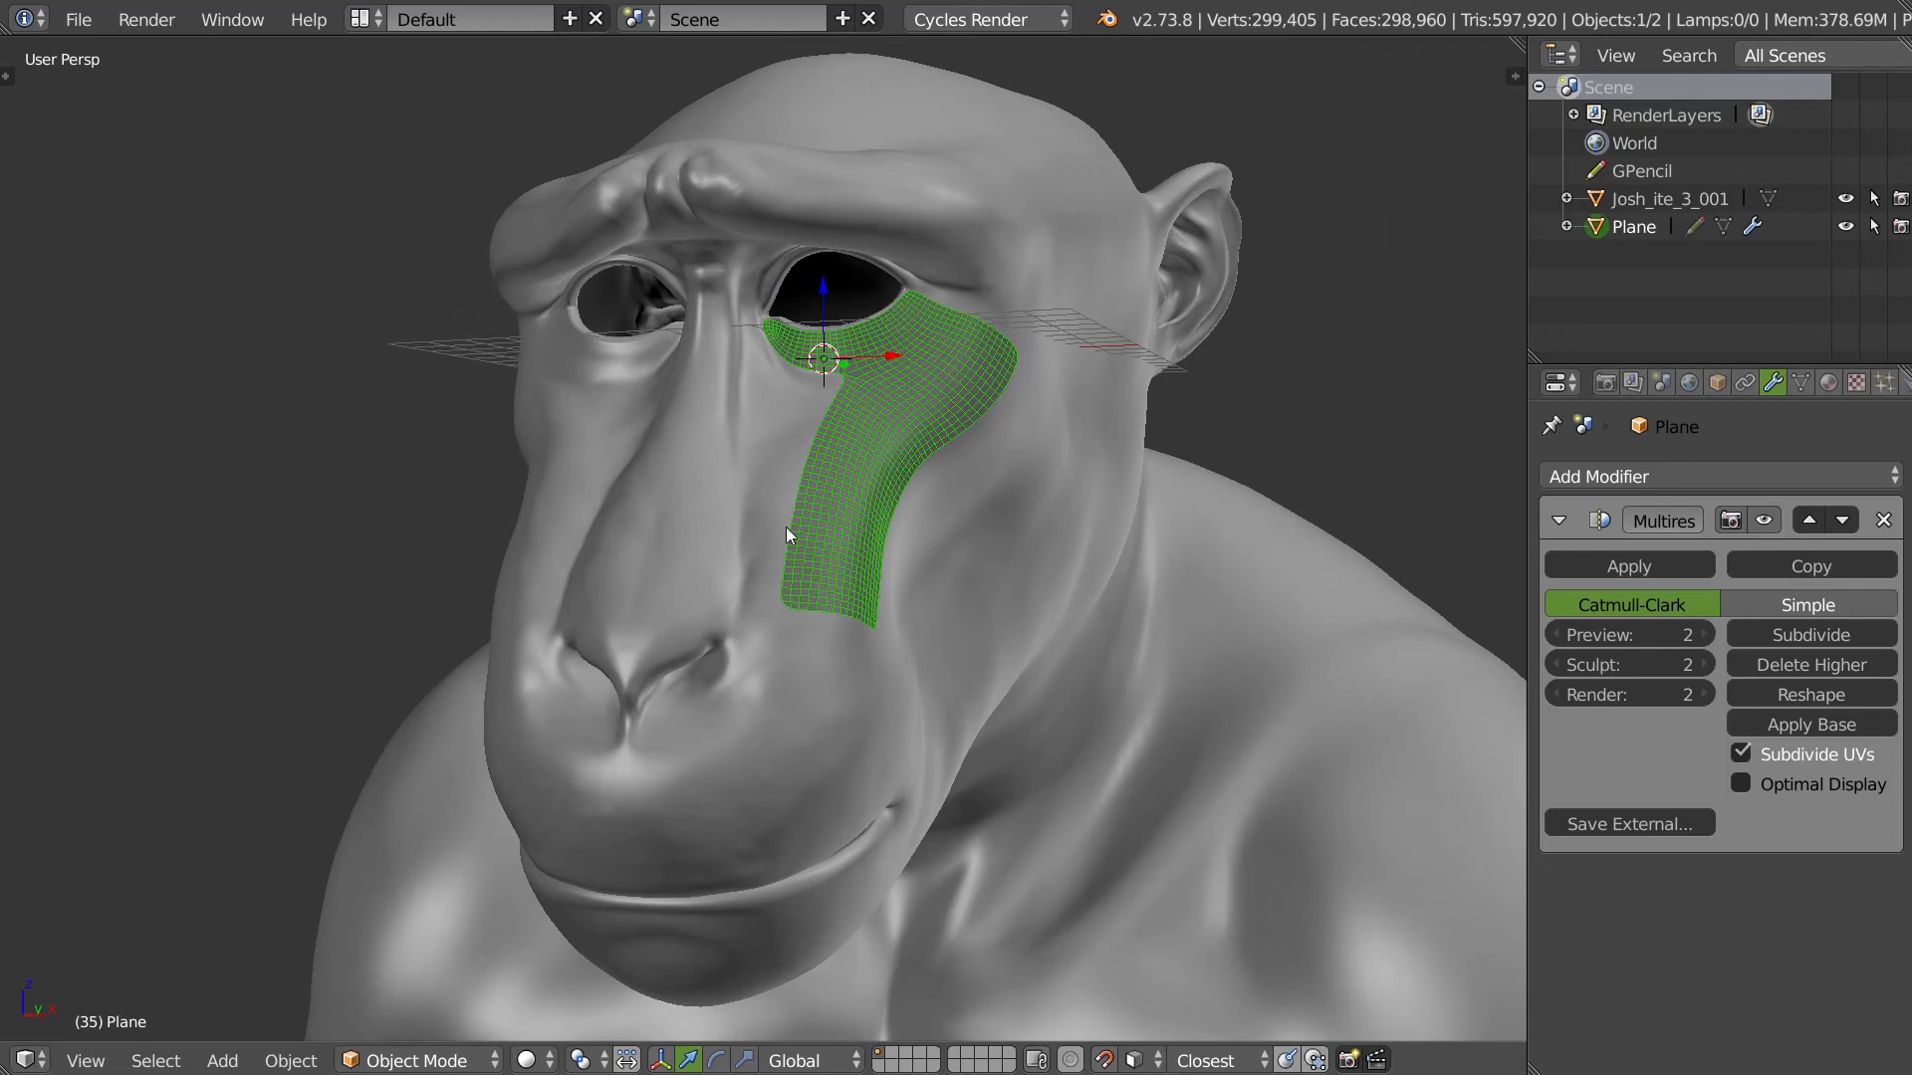
middle_click_drag(777, 531, 898, 376)
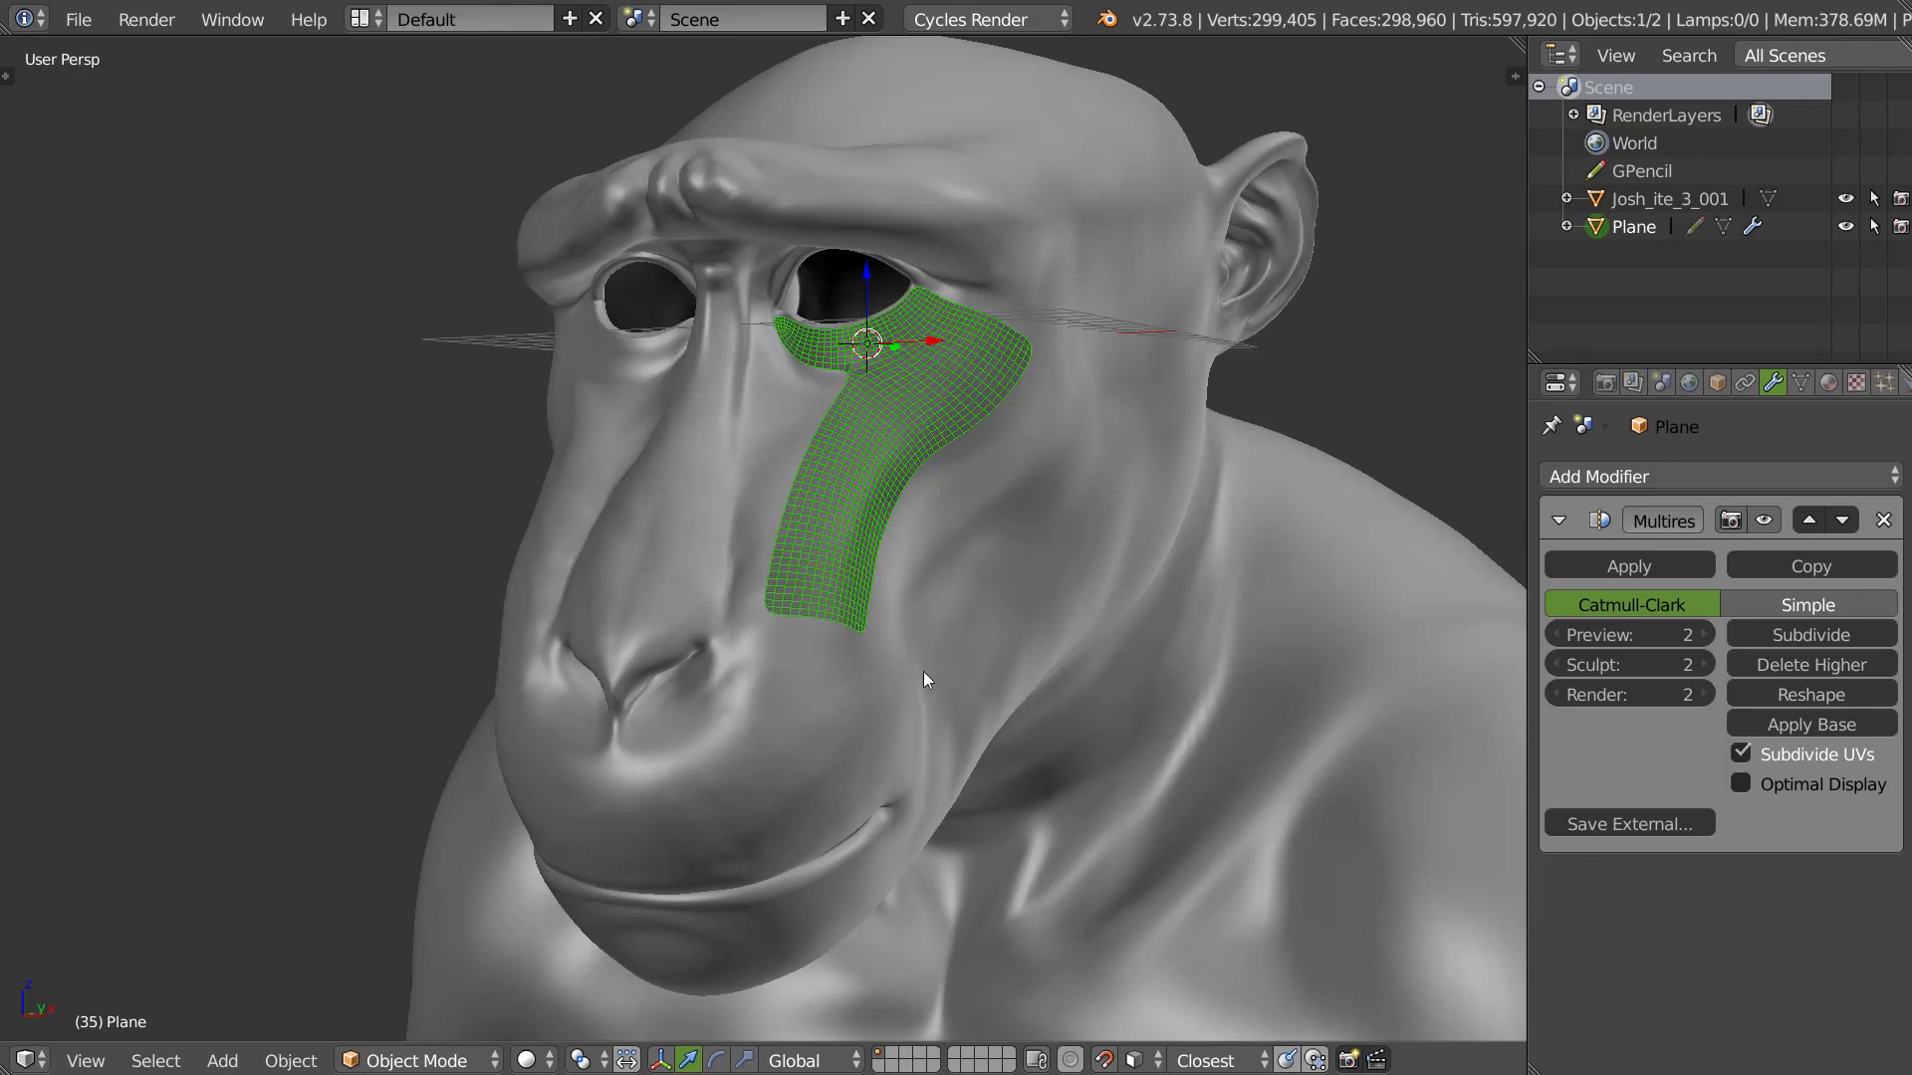
middle_click_drag(822, 711, 926, 670)
scroll(896, 692, "down", 3)
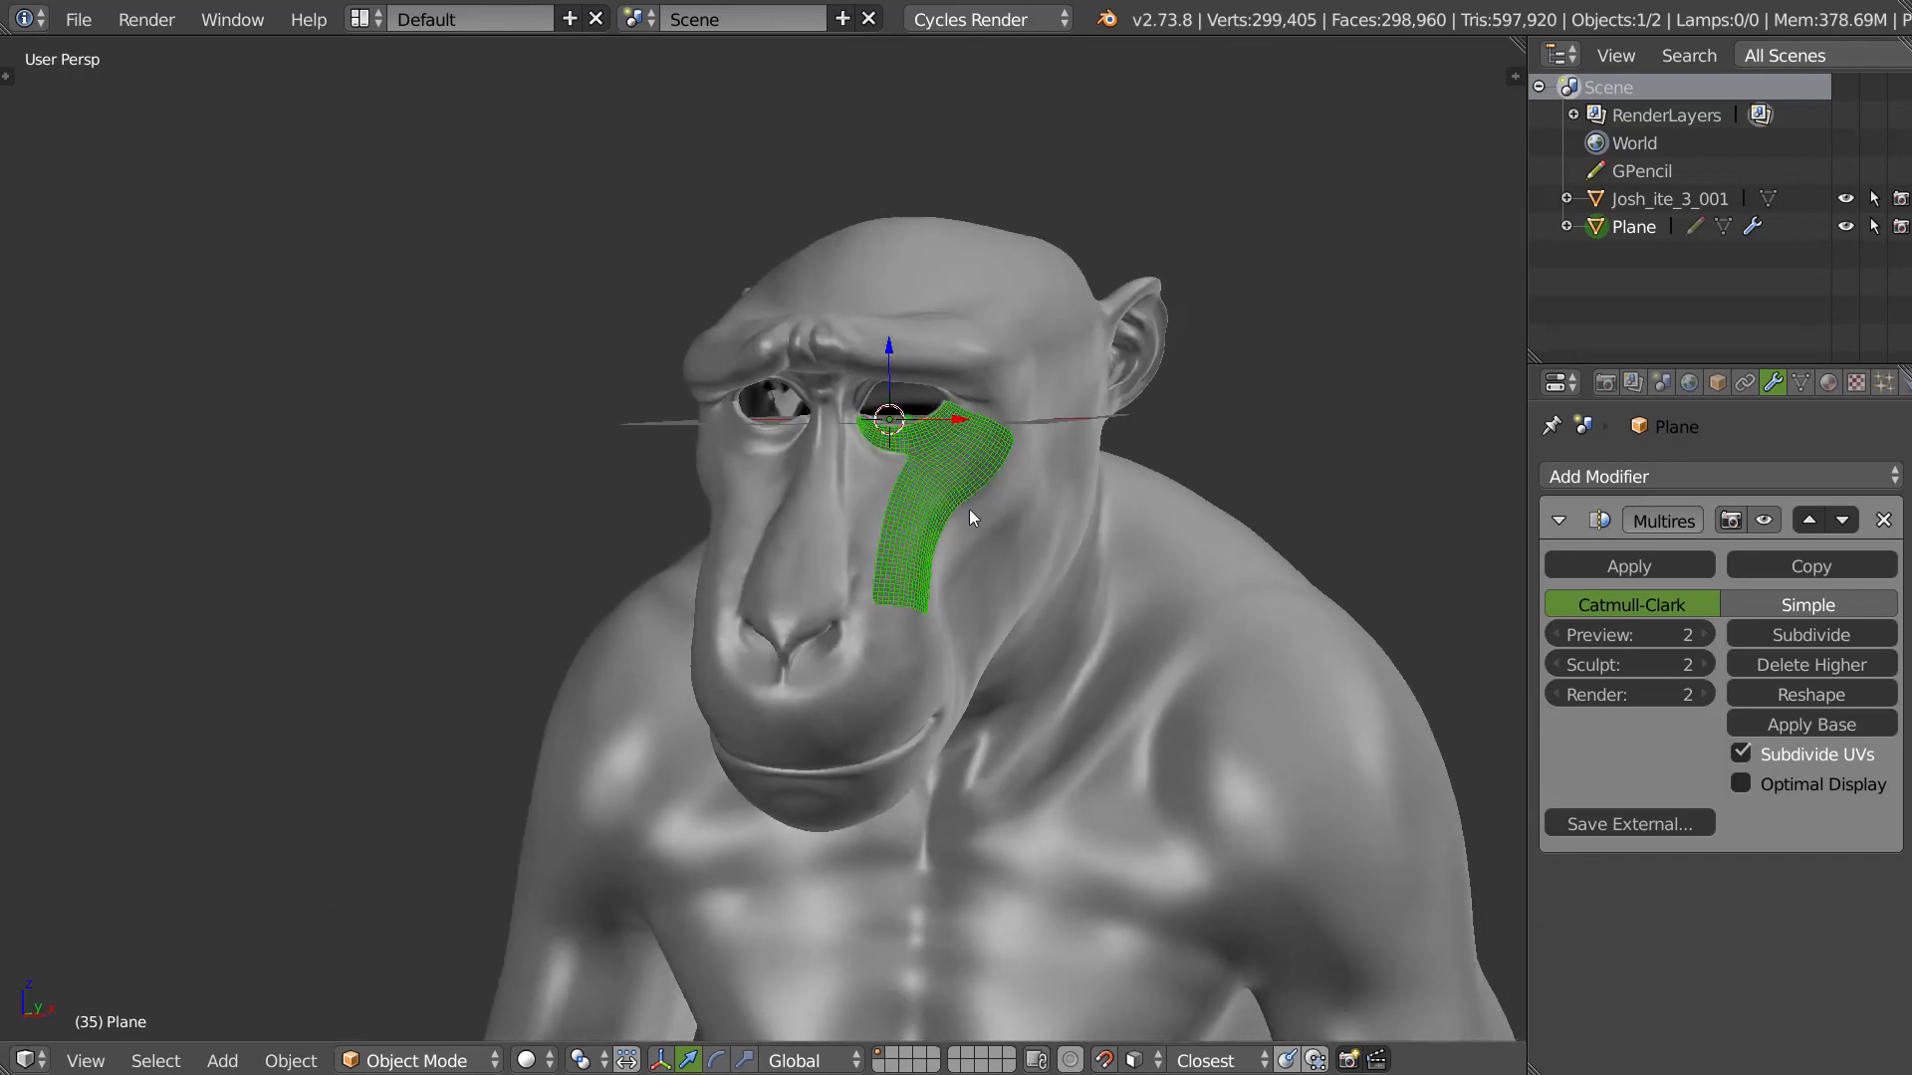
- Delete the retopology mesh and the ape sculpt from the scene
key("x")
left_click(958, 492)
right_click(979, 492)
key("x")
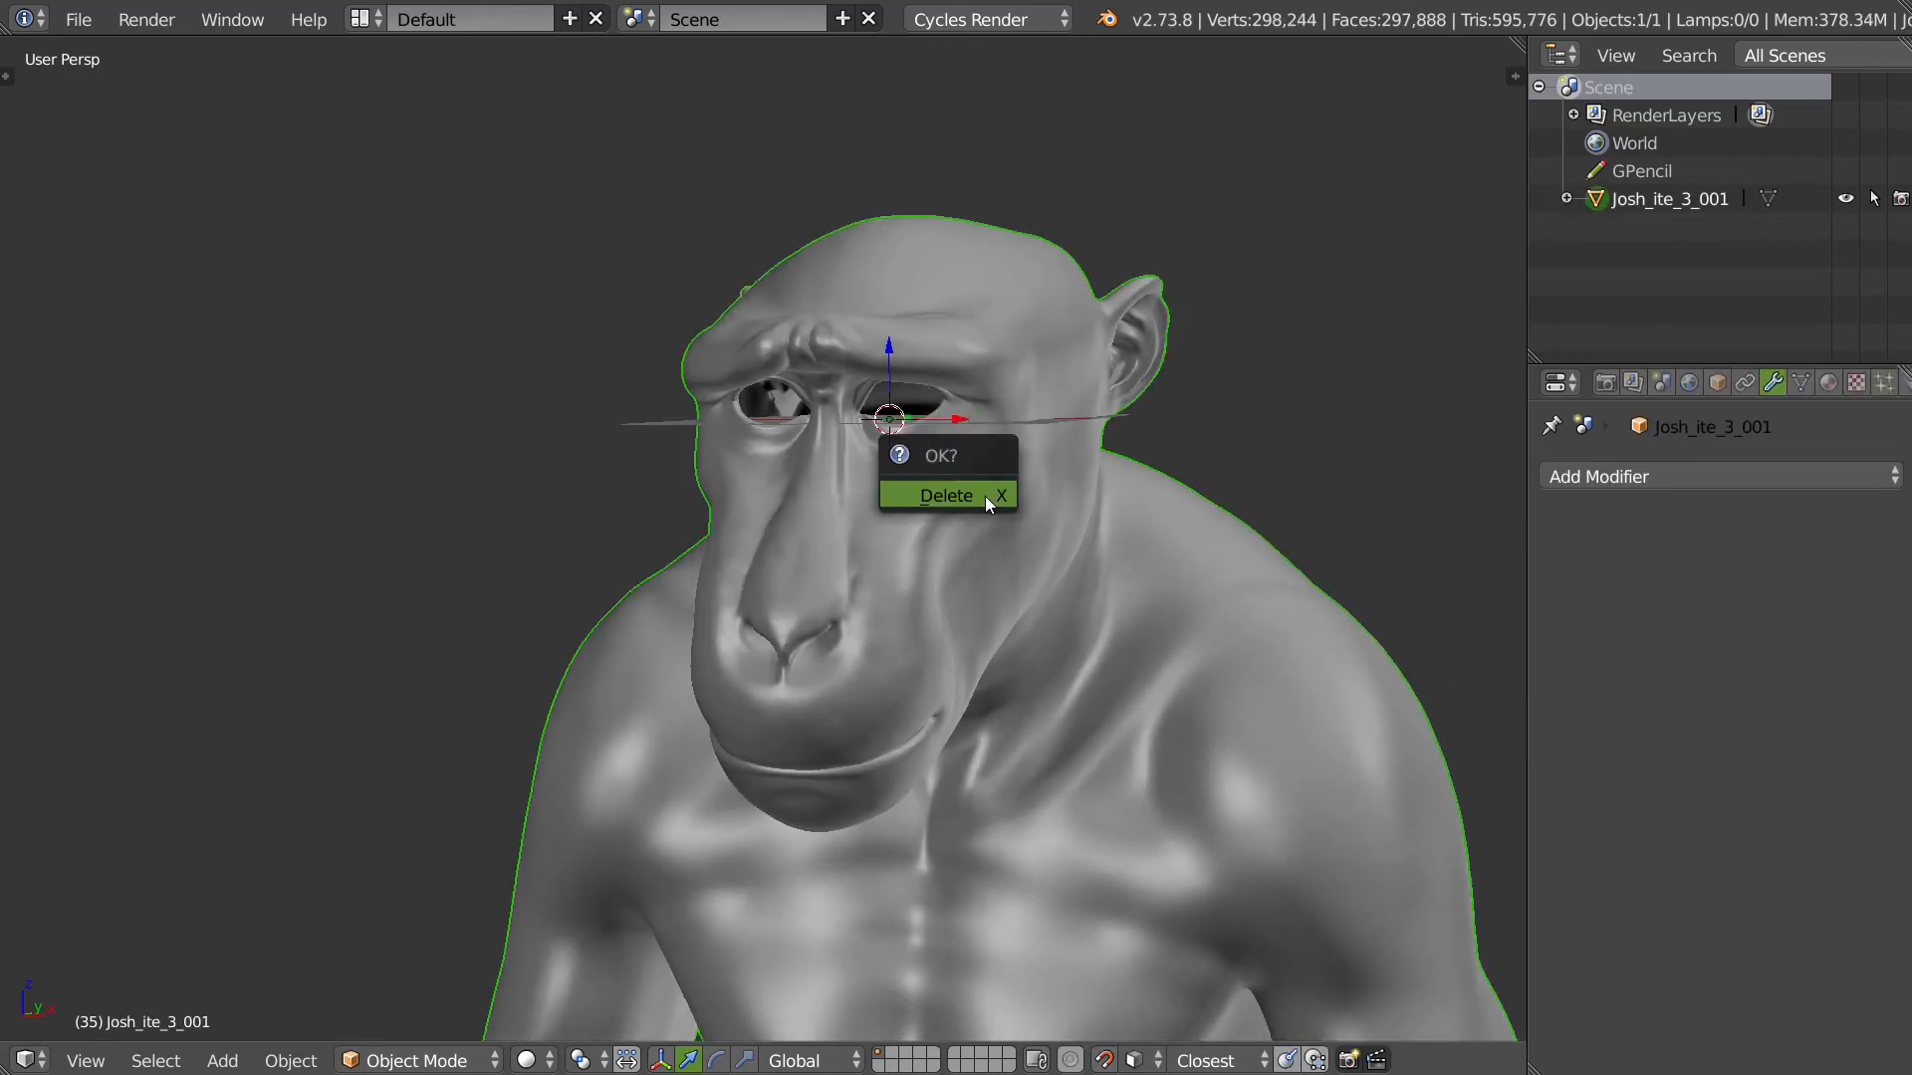
left_click(990, 497)
- Add a cube and subdivide all its faces twice in Edit Mode
key("shift+a")
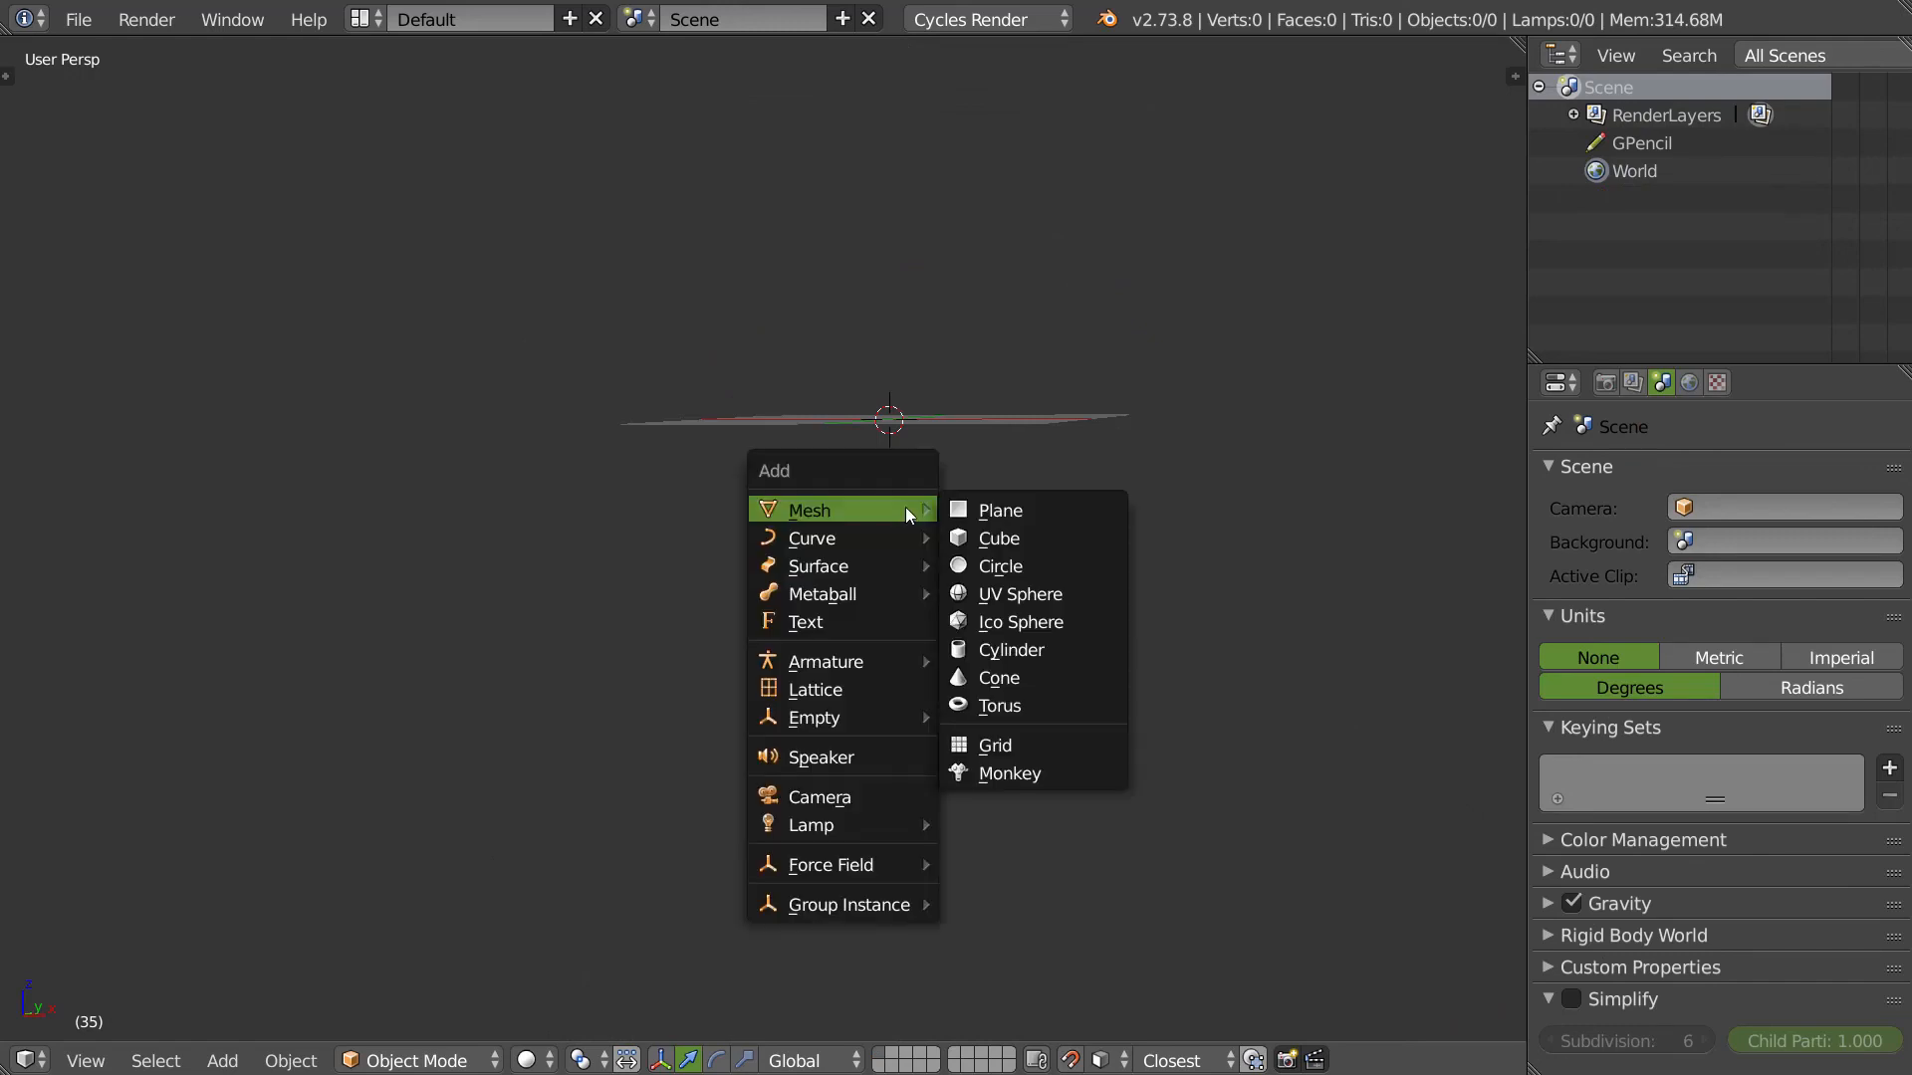
left_click(1011, 538)
middle_click_drag(1006, 543, 905, 557)
key("Tab")
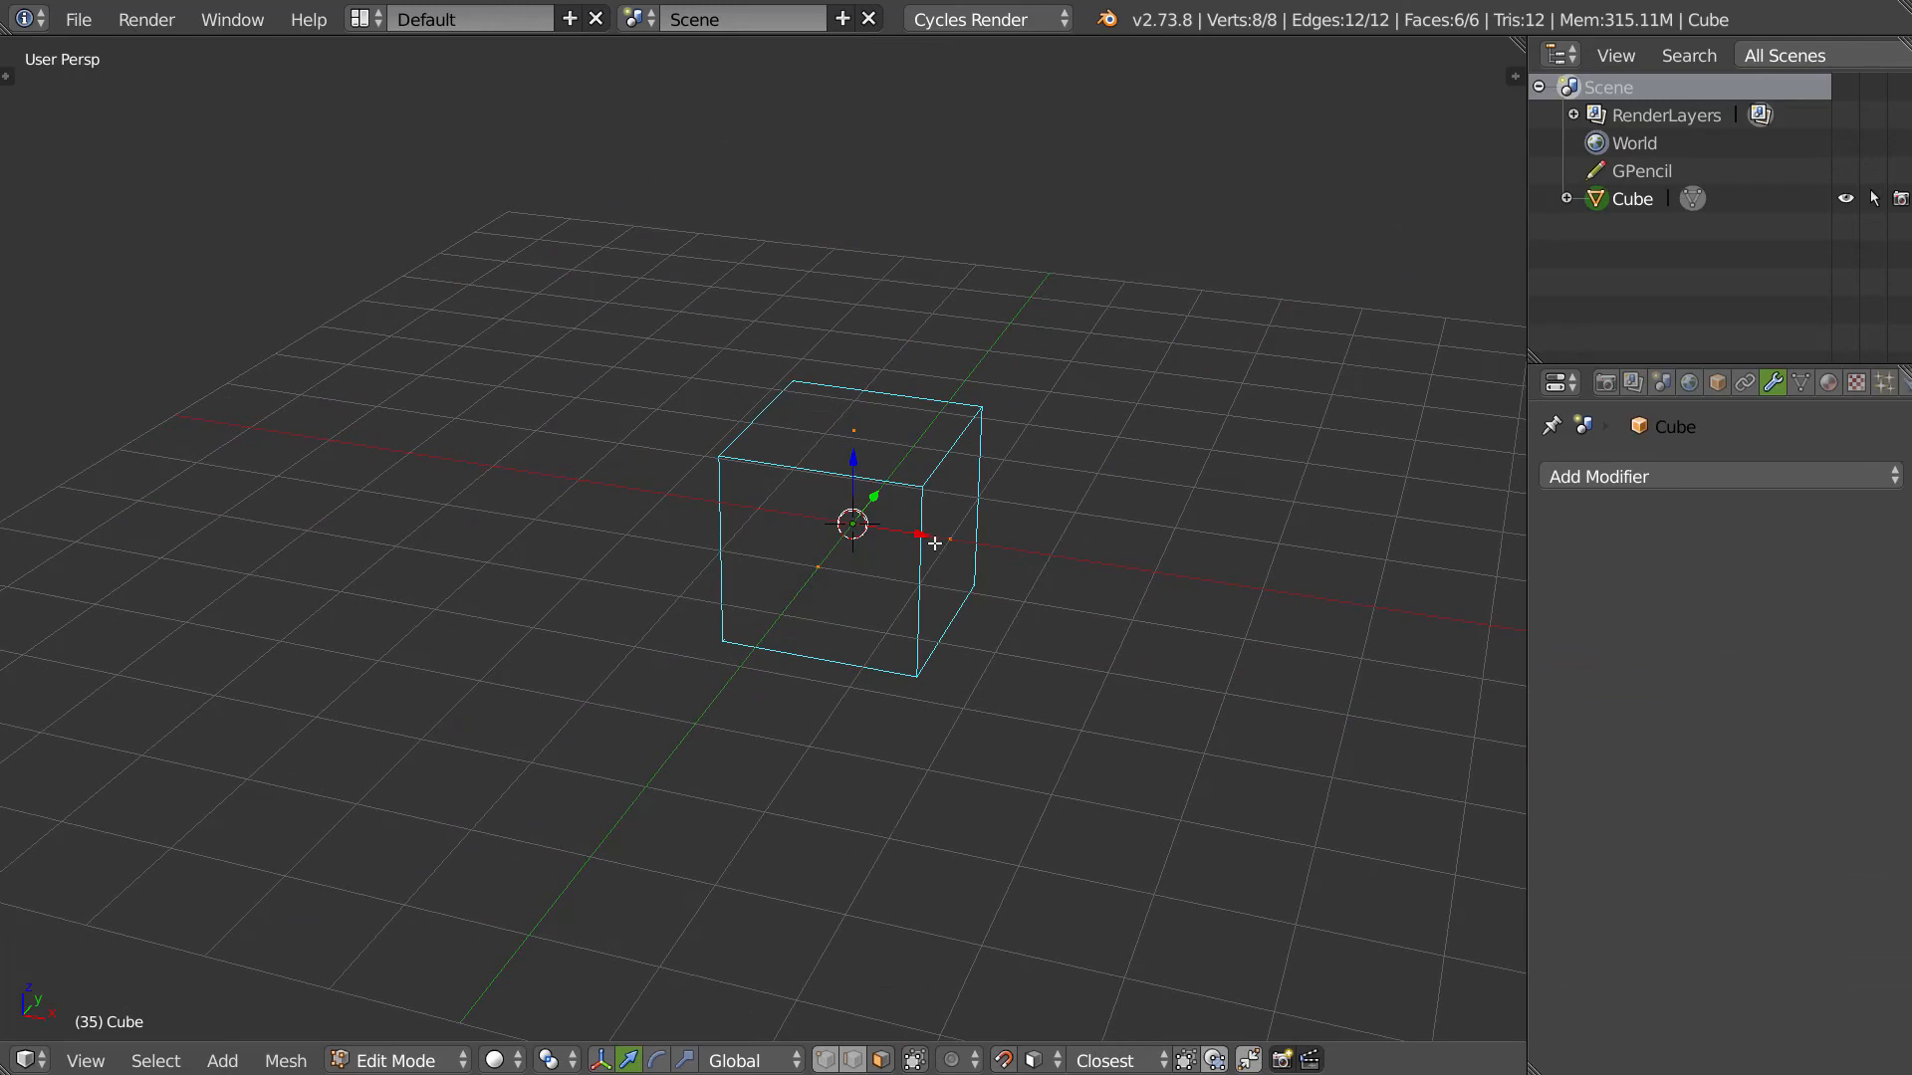
key("w")
left_click(864, 418)
key("w")
left_click(863, 416)
scroll(859, 456, "up", 5)
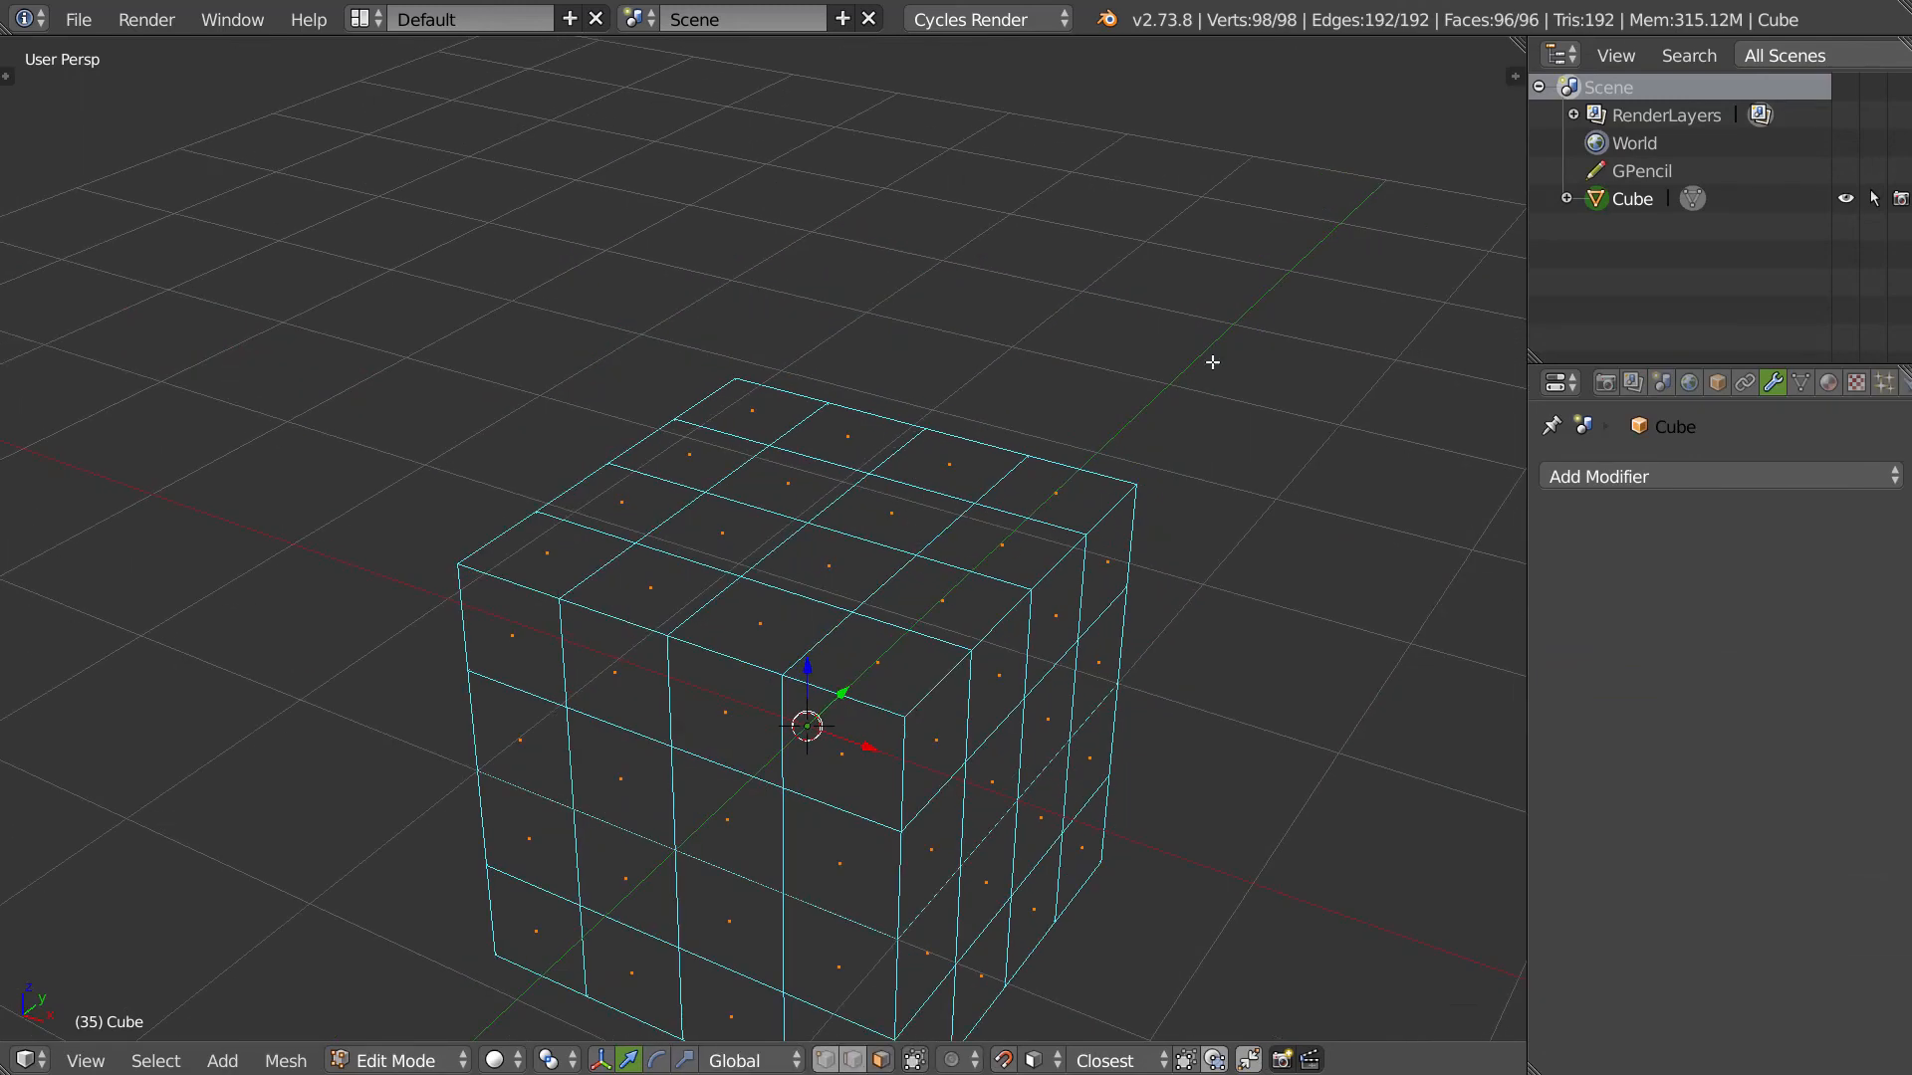
- Turn off Hidden Wire shading for the subdivided cube and switch it to Sculpt Mode
key("n")
scroll(1333, 858, "down", 8)
left_click(1304, 708)
left_click(1302, 709)
middle_click_drag(1016, 572, 506, 984)
left_click(412, 1060)
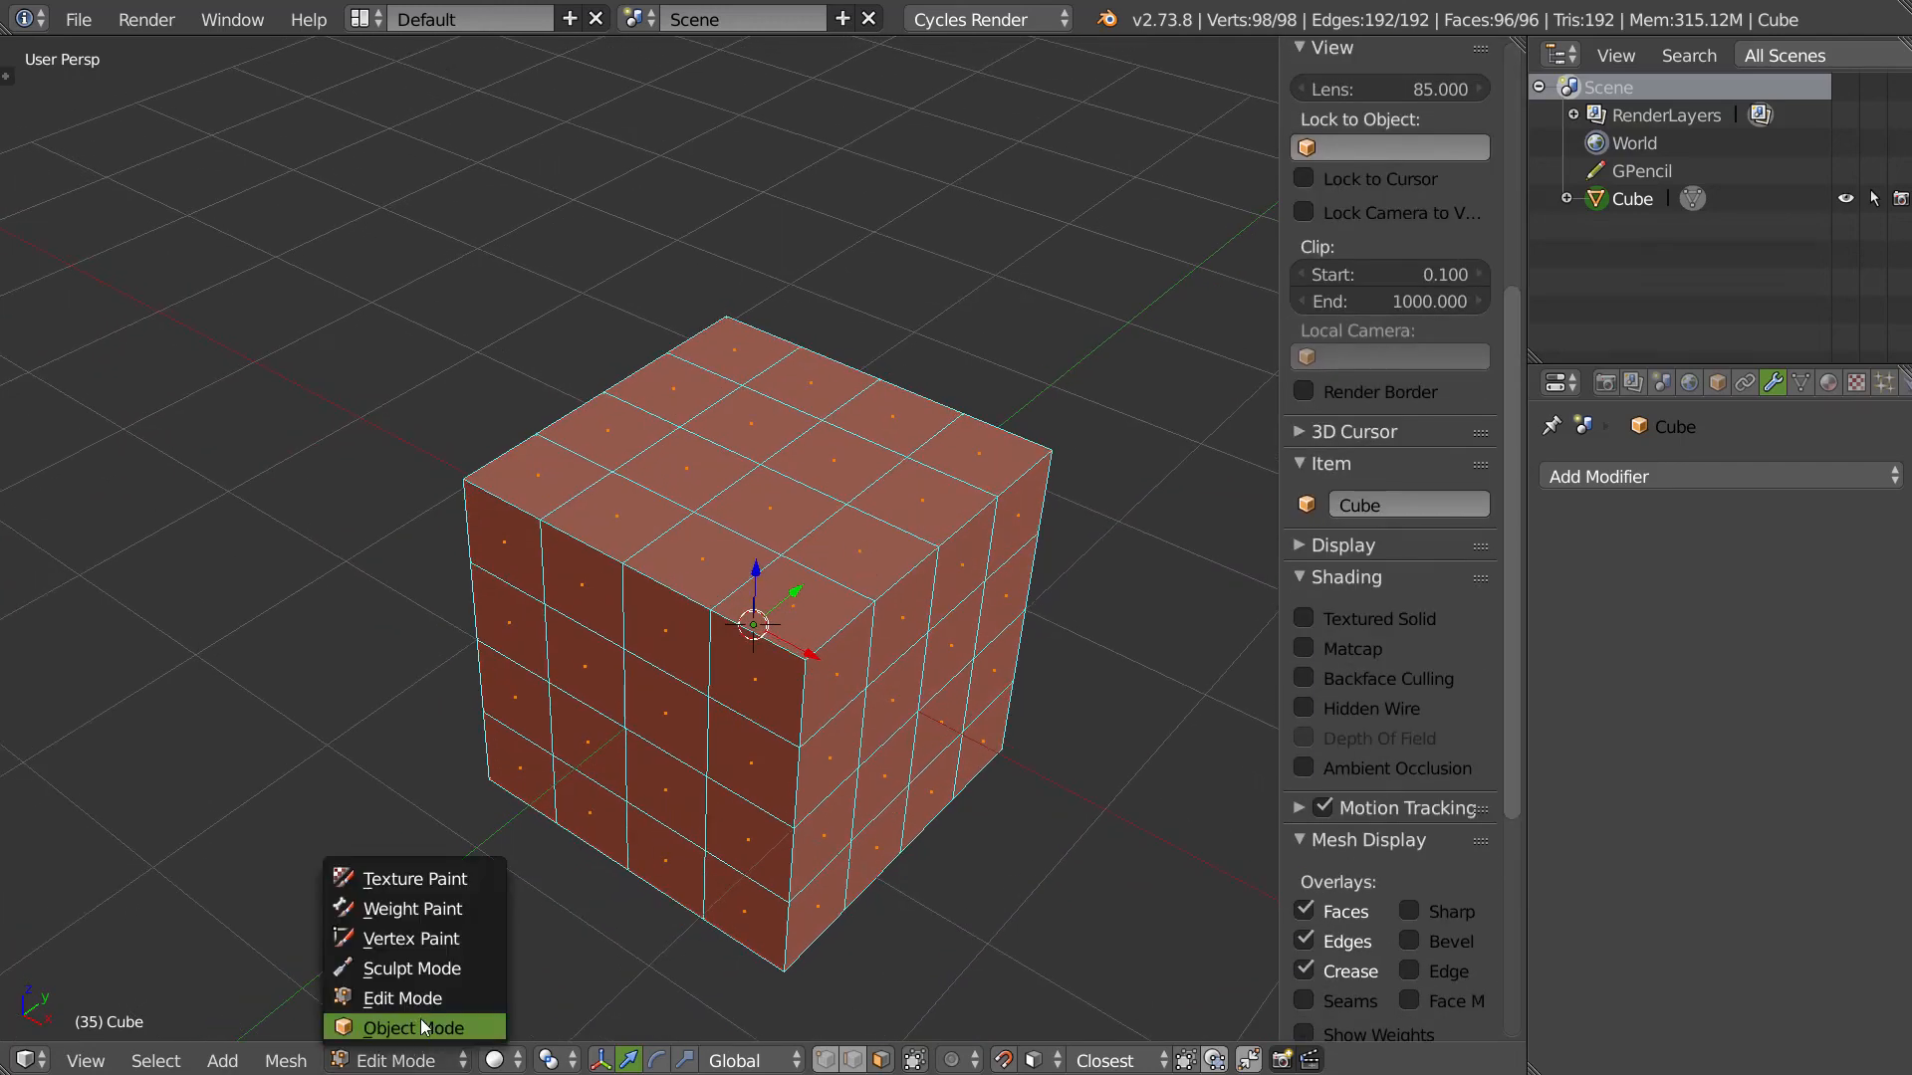
left_click(423, 968)
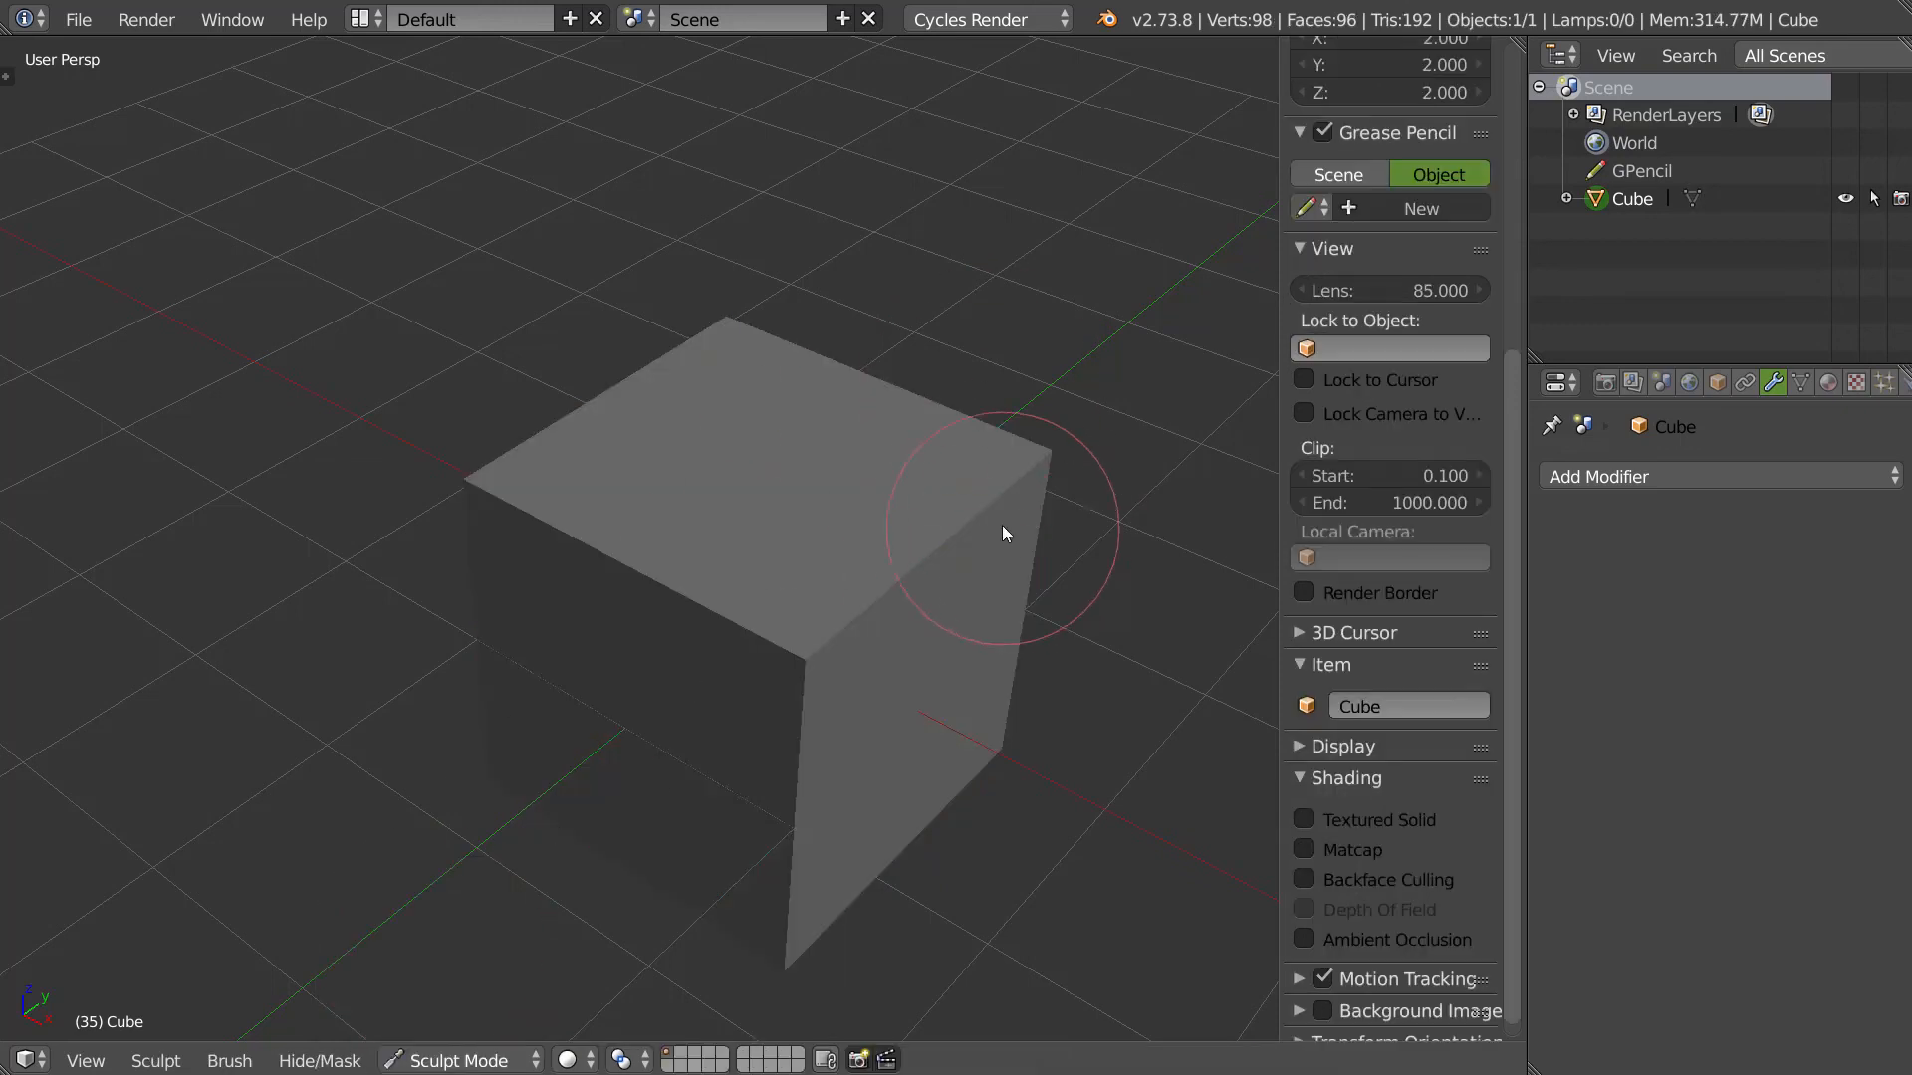
- Choose the Grab brush and enable the Wire and Draw All Edges display options for the cube
key("g")
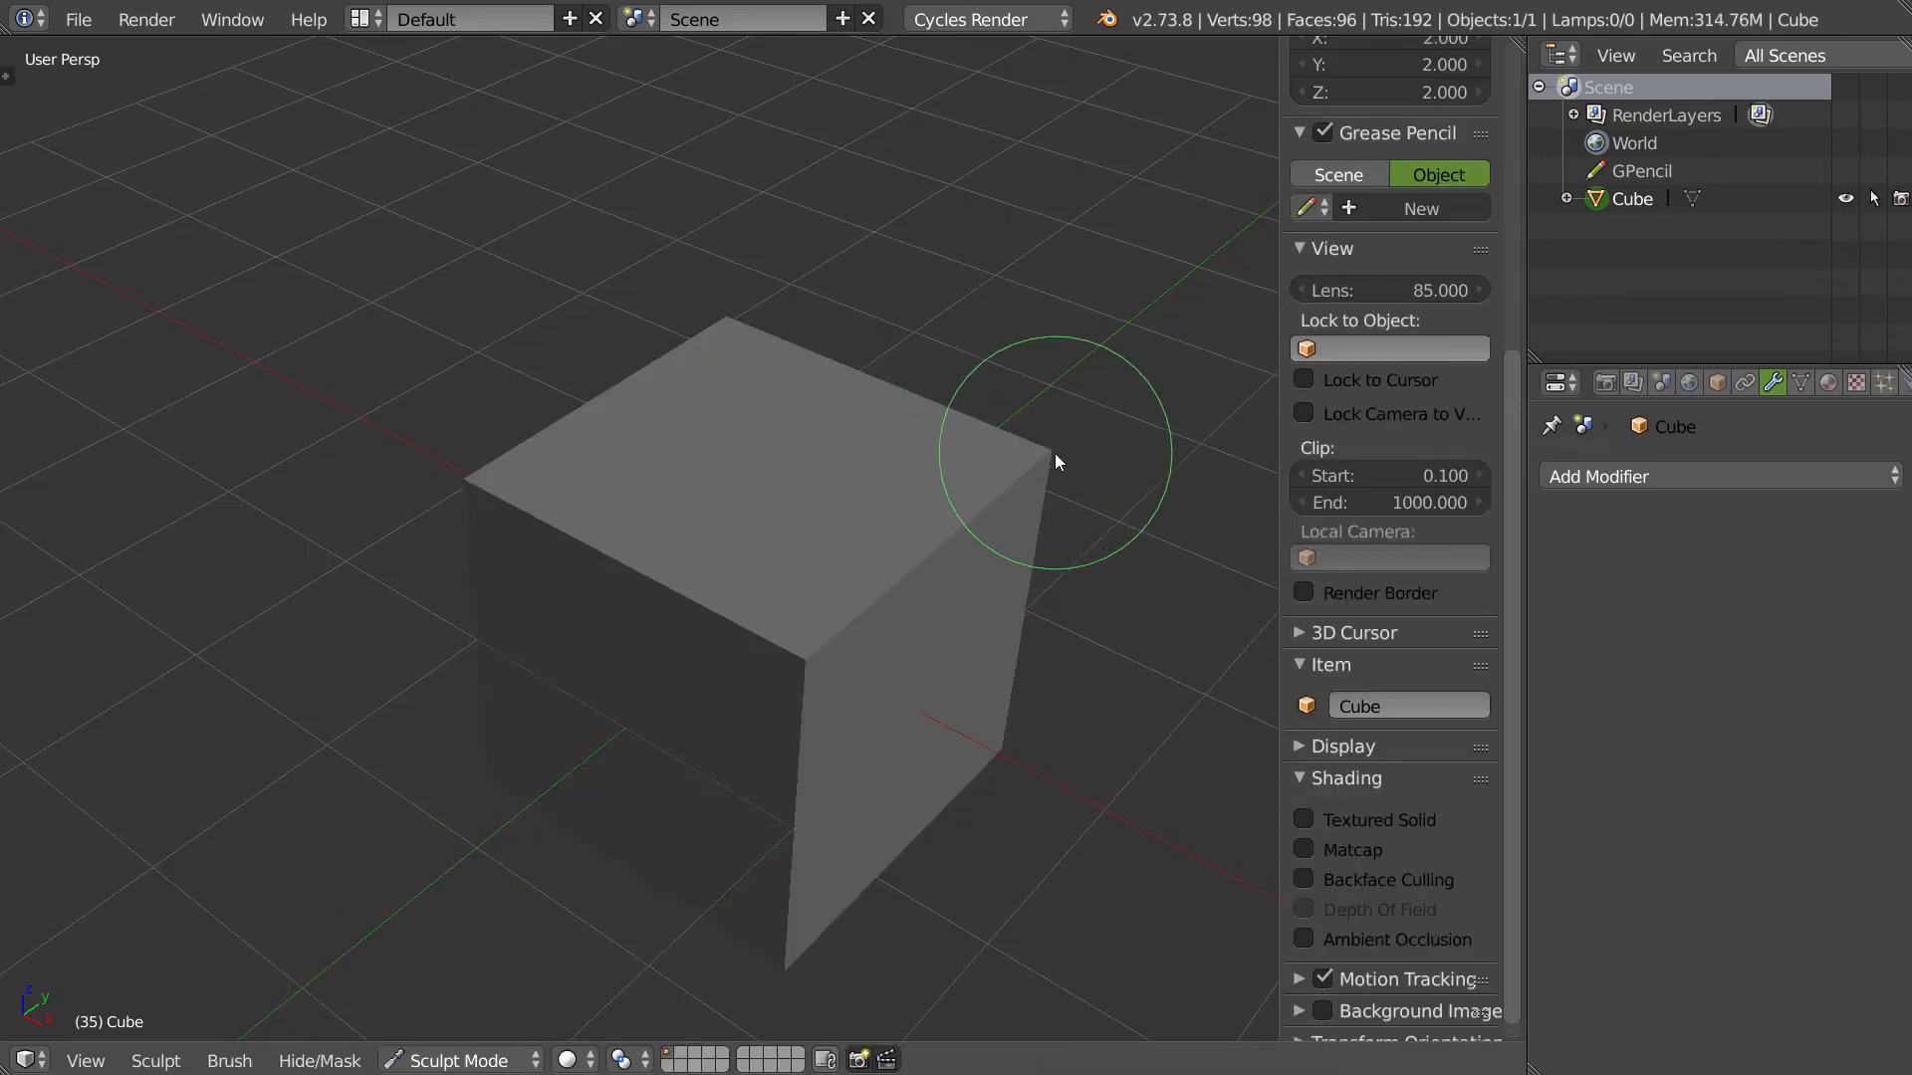
left_click(1717, 383)
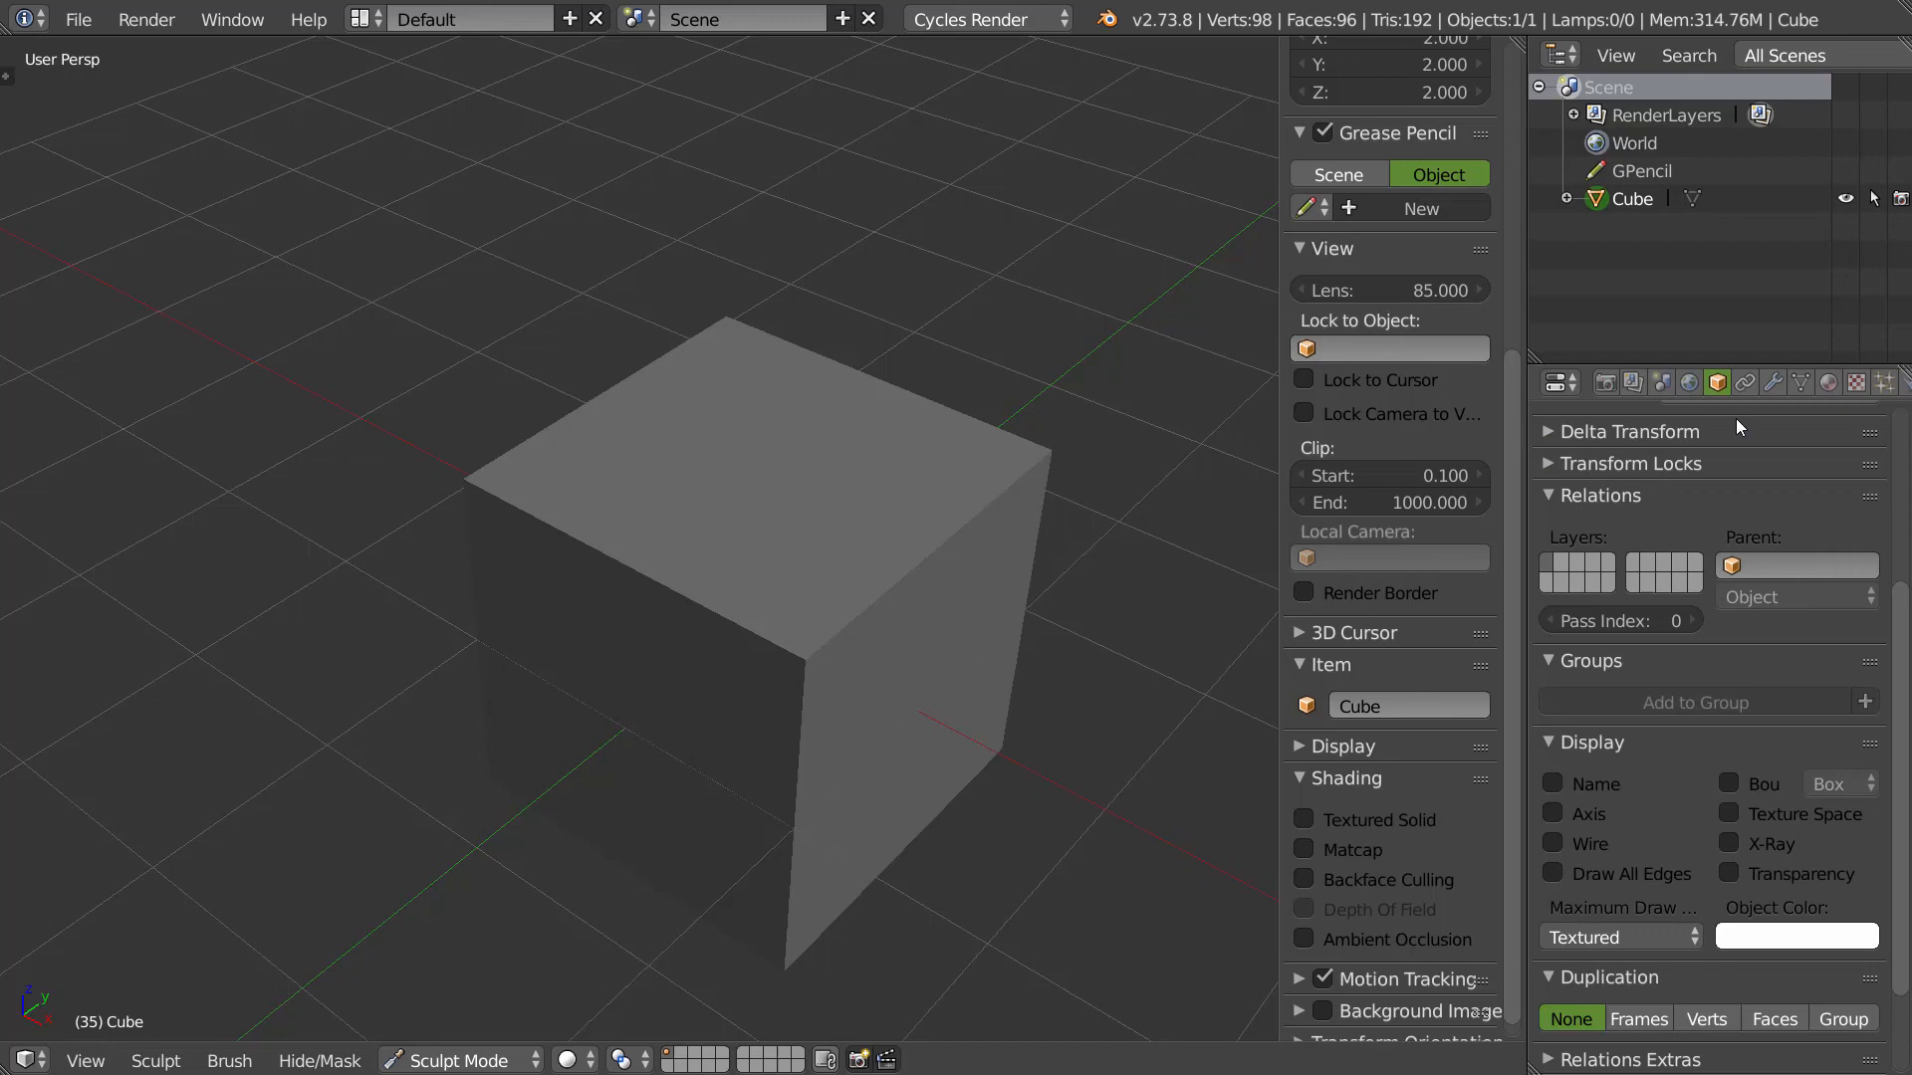
left_click(1552, 843)
left_click(1553, 873)
- Pull the cube's upper corners and sides with the Grab brush into an irregular block, working from several angles
mouse_move(963, 423)
left_mouse_down()
mouse_move(815, 348)
mouse_move(778, 302)
mouse_move(826, 303)
mouse_move(880, 338)
mouse_move(1000, 331)
mouse_move(1117, 392)
mouse_move(1163, 374)
mouse_move(1058, 317)
mouse_move(857, 269)
mouse_move(764, 282)
mouse_move(845, 243)
mouse_move(859, 279)
left_mouse_up()
mouse_move(859, 279)
middle_mouse_down()
mouse_move(882, 348)
mouse_move(742, 388)
mouse_move(704, 341)
middle_mouse_up()
mouse_move(704, 341)
left_mouse_down()
mouse_move(734, 235)
mouse_move(677, 421)
mouse_move(598, 349)
mouse_move(690, 271)
mouse_move(667, 472)
mouse_move(578, 420)
left_mouse_up()
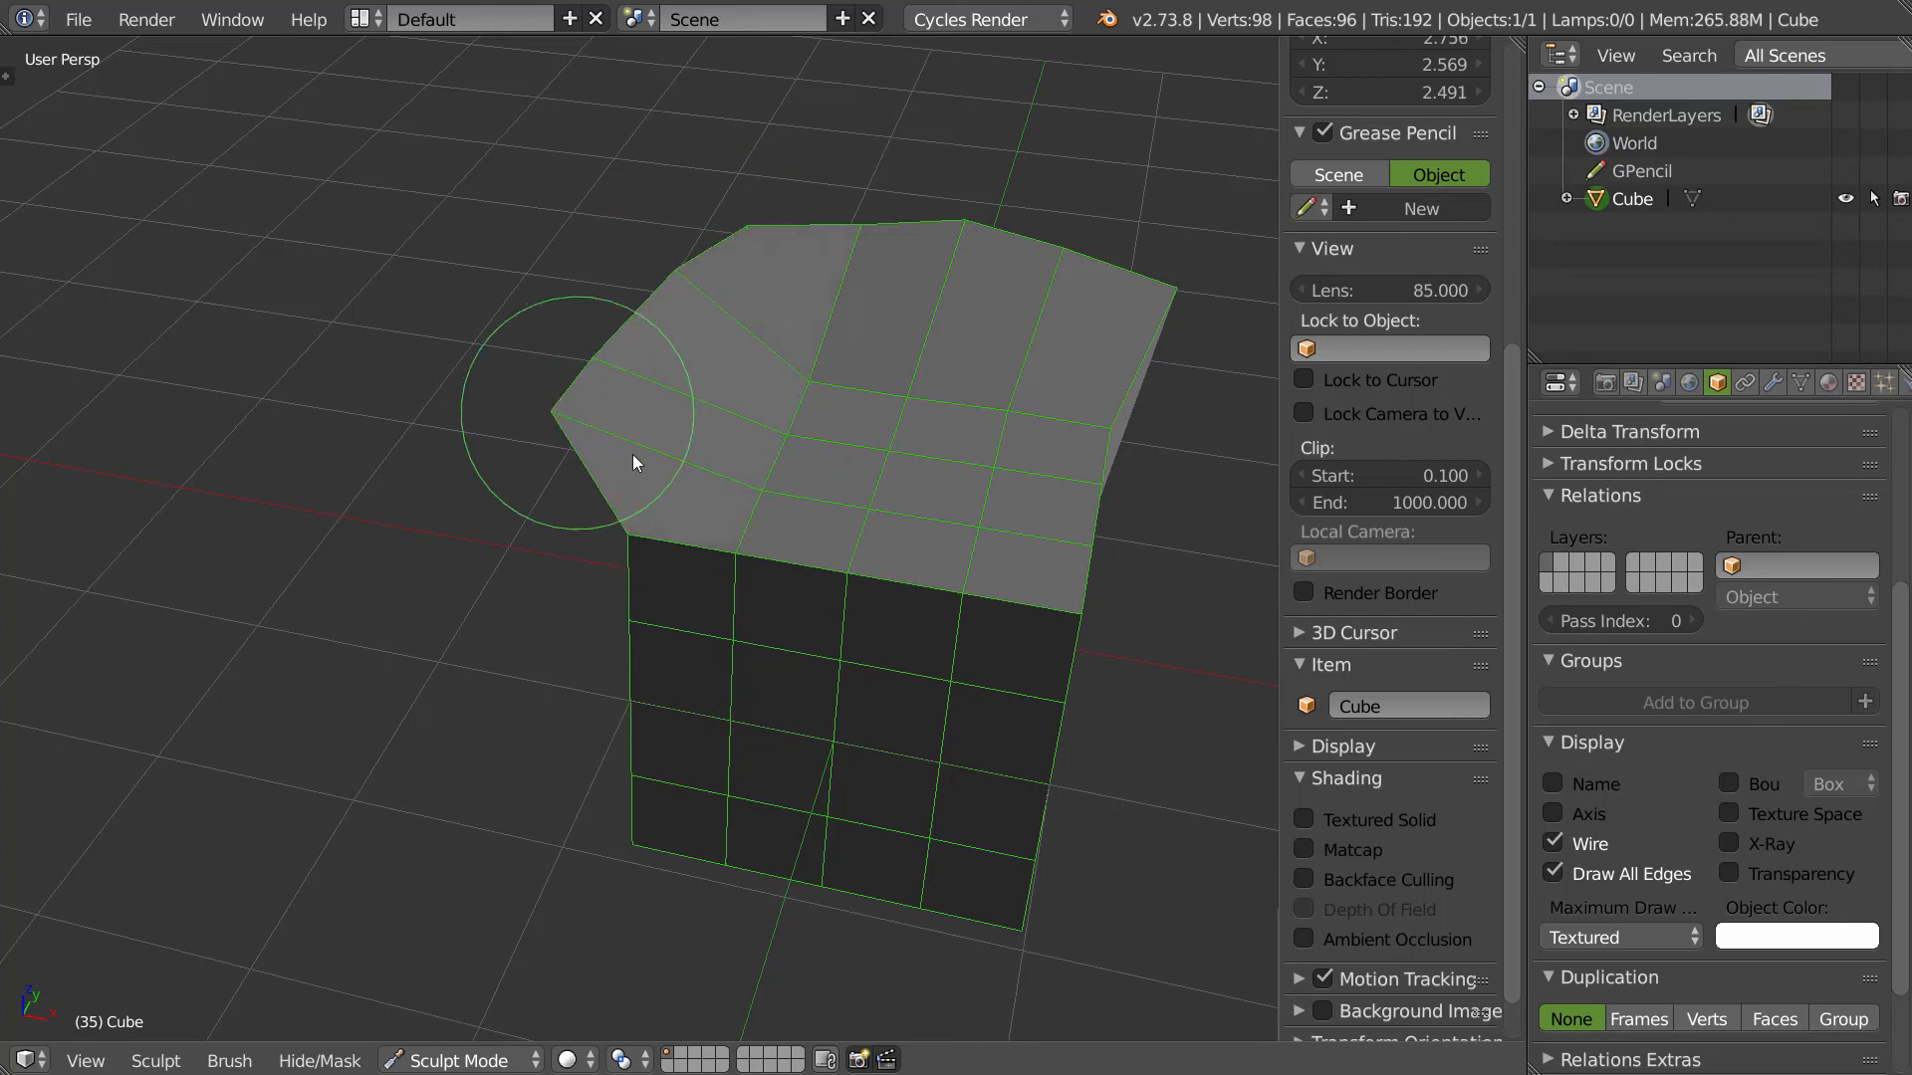
middle_click_drag(578, 420, 581, 517)
left_click_drag(581, 518, 441, 478)
mouse_move(707, 463)
left_mouse_down()
mouse_move(898, 416)
mouse_move(918, 360)
mouse_move(717, 475)
mouse_move(586, 448)
mouse_move(853, 306)
mouse_move(1253, 377)
mouse_move(1367, 518)
mouse_move(918, 422)
mouse_move(748, 500)
mouse_move(978, 528)
mouse_move(878, 452)
mouse_move(880, 545)
mouse_move(853, 508)
mouse_move(846, 780)
mouse_move(1093, 696)
mouse_move(819, 672)
mouse_move(655, 553)
mouse_move(458, 478)
mouse_move(594, 515)
left_mouse_up()
middle_click_drag(809, 512, 976, 498)
mouse_move(976, 498)
left_mouse_down()
mouse_move(1030, 420)
mouse_move(906, 373)
mouse_move(815, 369)
mouse_move(895, 409)
mouse_move(946, 534)
left_mouse_up()
middle_click_drag(946, 534, 766, 464)
mouse_move(767, 464)
left_mouse_down()
mouse_move(438, 527)
mouse_move(571, 493)
mouse_move(488, 649)
mouse_move(834, 600)
mouse_move(881, 476)
left_mouse_up()
mouse_move(880, 476)
middle_mouse_down()
mouse_move(936, 518)
mouse_move(840, 487)
middle_mouse_up()
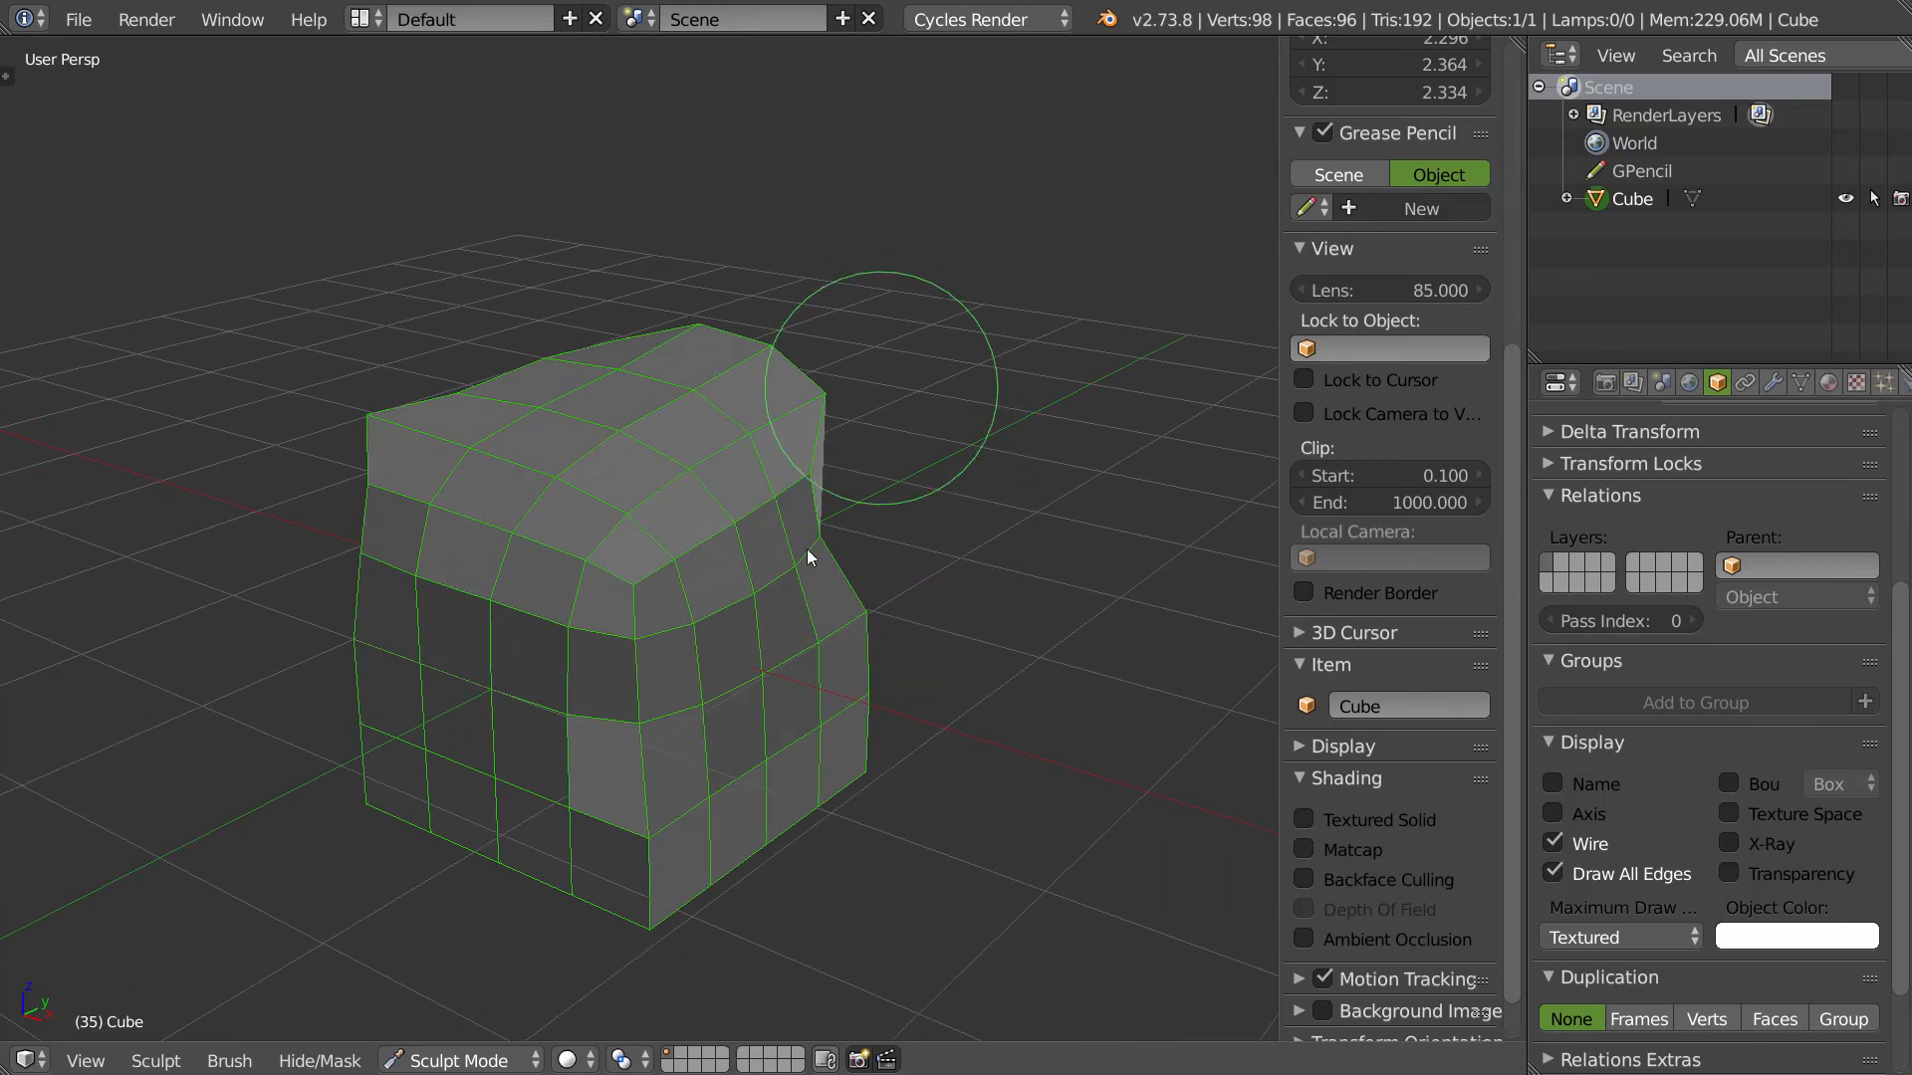
- Examine the deformed cube's mesh by alternating between Edit Mode and Sculpt Mode
key("Tab")
mouse_move(786, 647)
middle_mouse_down()
mouse_move(676, 640)
mouse_move(804, 545)
mouse_move(675, 529)
middle_mouse_up()
key("Tab")
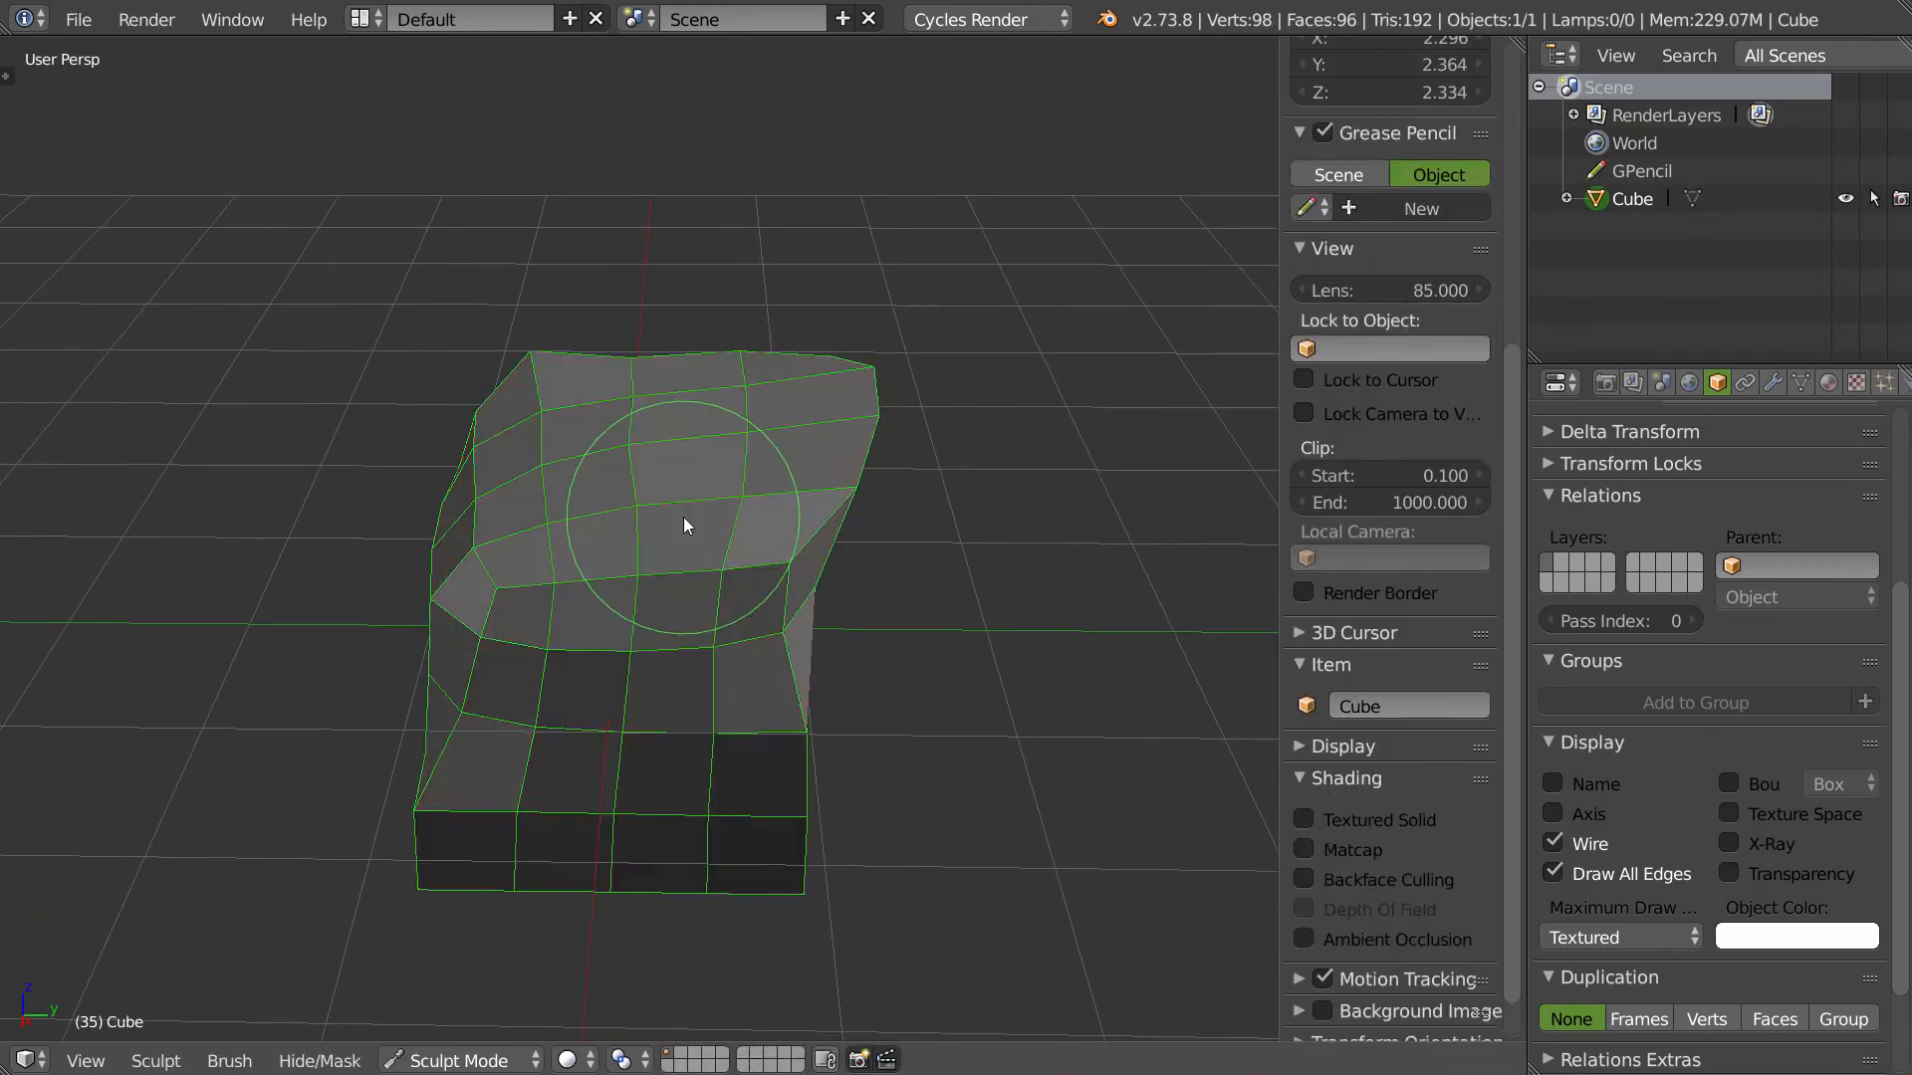
key("Tab")
key("ctrl+Tab")
key("Tab")
- Smooth the upper part of the deformed cube with a sculpt stroke
mouse_move(830, 510)
middle_mouse_down()
mouse_move(771, 511)
mouse_move(822, 500)
mouse_move(801, 502)
middle_mouse_up()
mouse_move(829, 516)
left_mouse_down("shift")
mouse_move(865, 633)
mouse_move(768, 359)
mouse_move(389, 425)
mouse_move(424, 452)
mouse_move(654, 373)
mouse_move(651, 392)
left_mouse_up("shift")
mouse_move(652, 393)
middle_mouse_down()
mouse_move(677, 536)
mouse_move(802, 534)
middle_mouse_up()
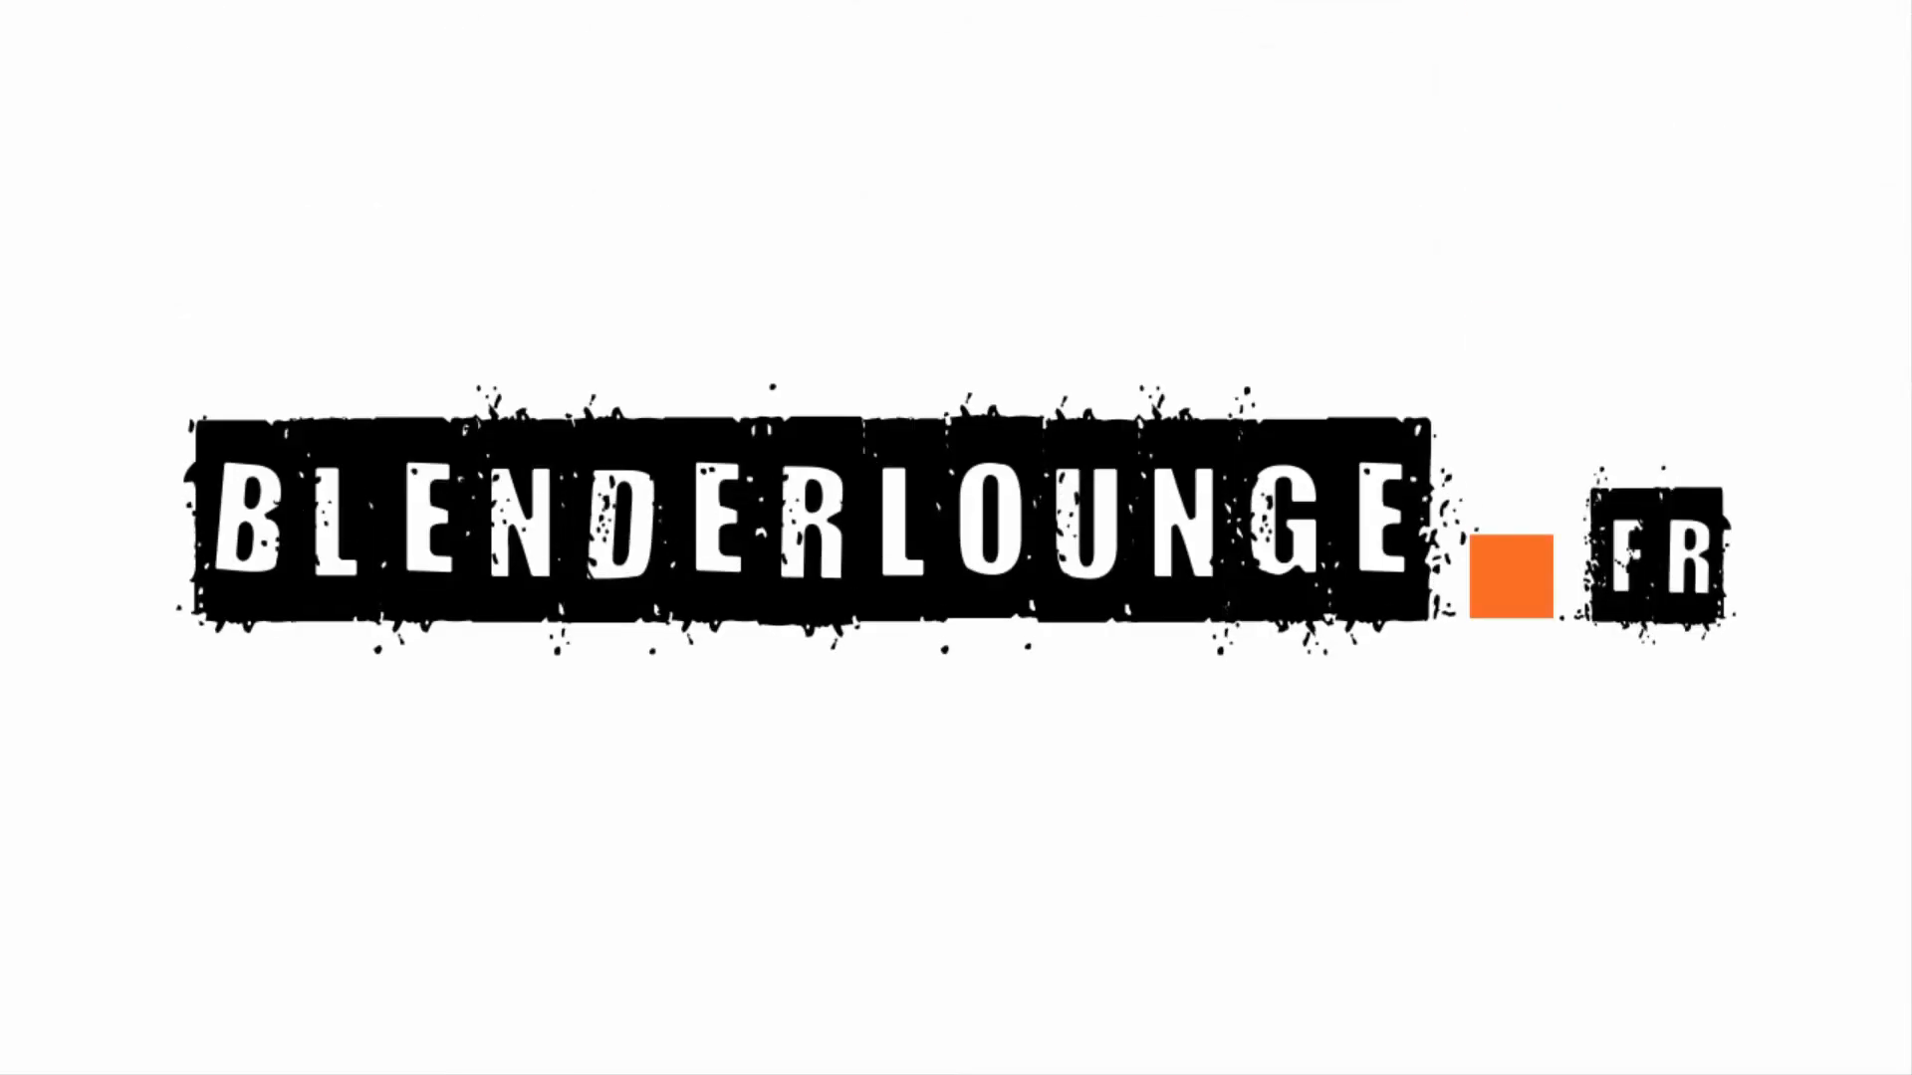